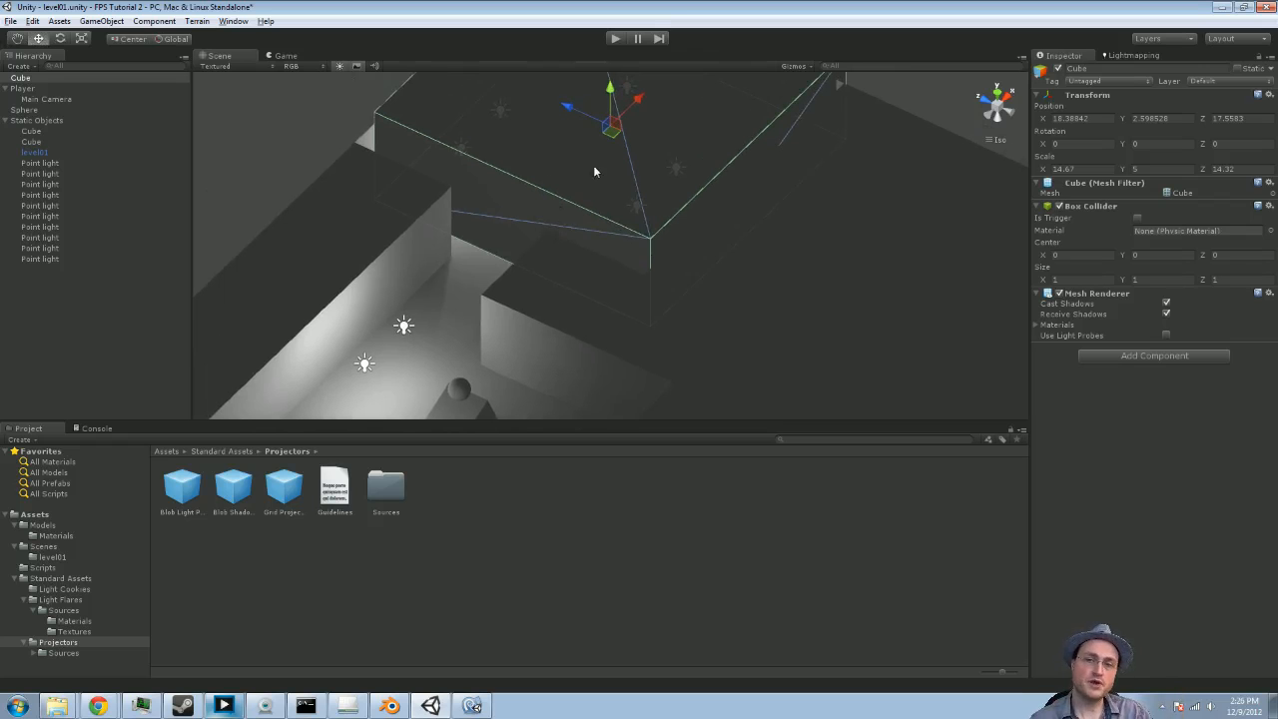
# Play-test the level by walking up to the large cube blocking the room, ending the test there
pyautogui.click(615, 38)
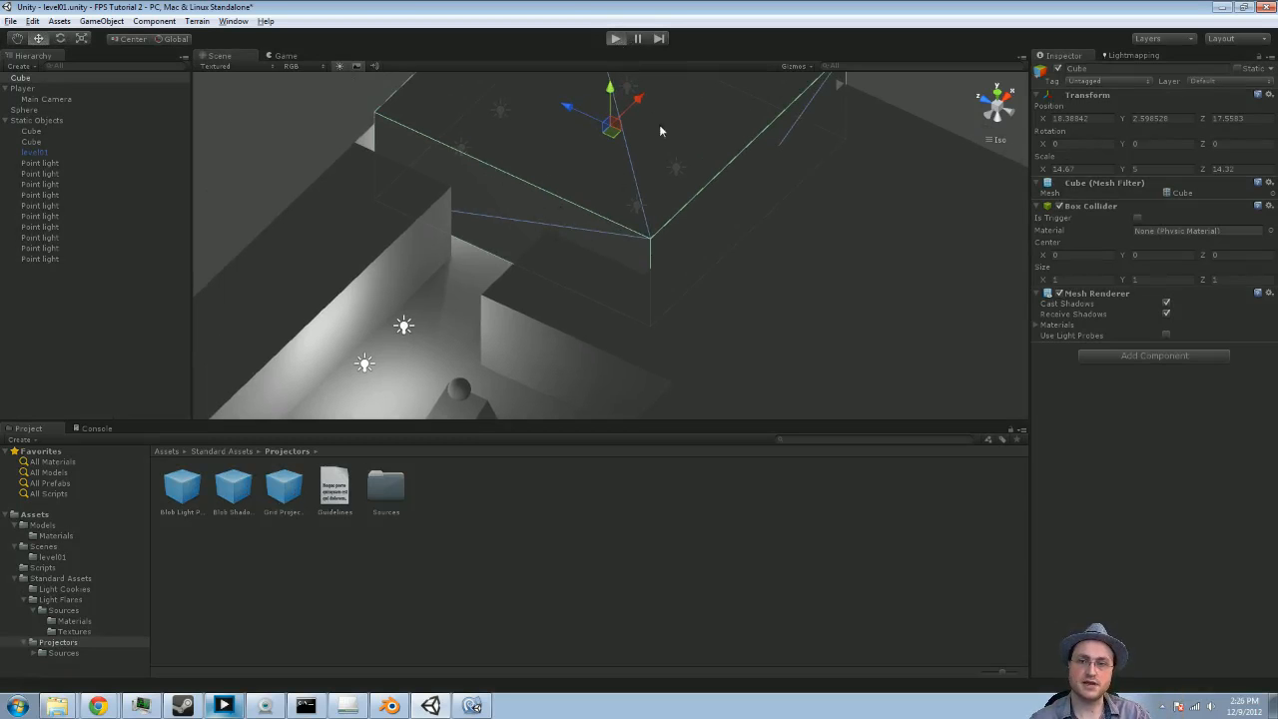
pyautogui.press('w')
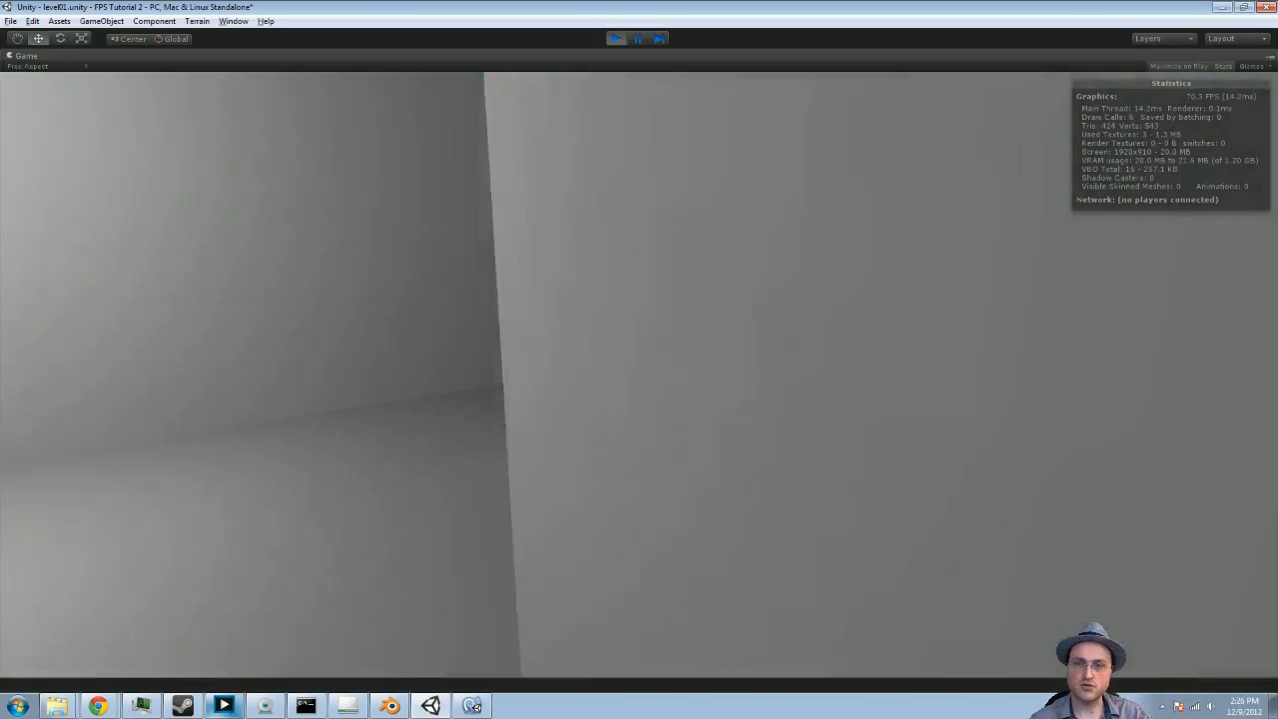
pyautogui.press('w')
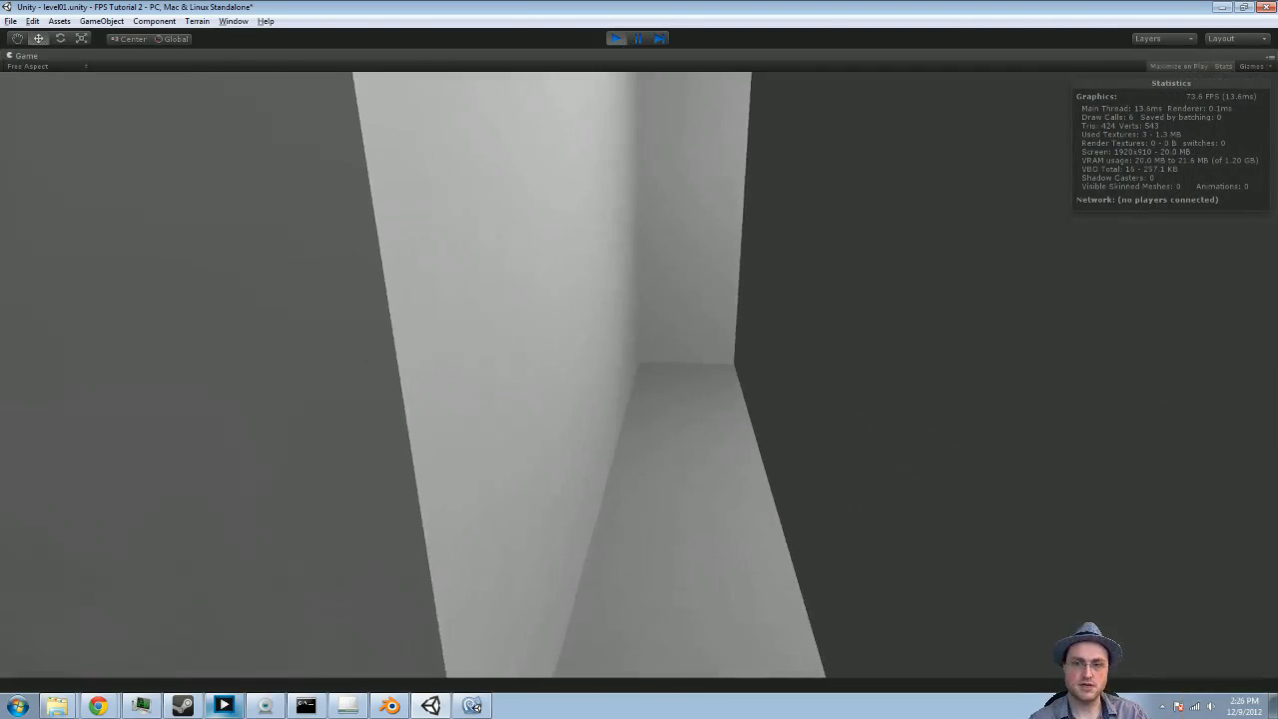
pyautogui.press('w')
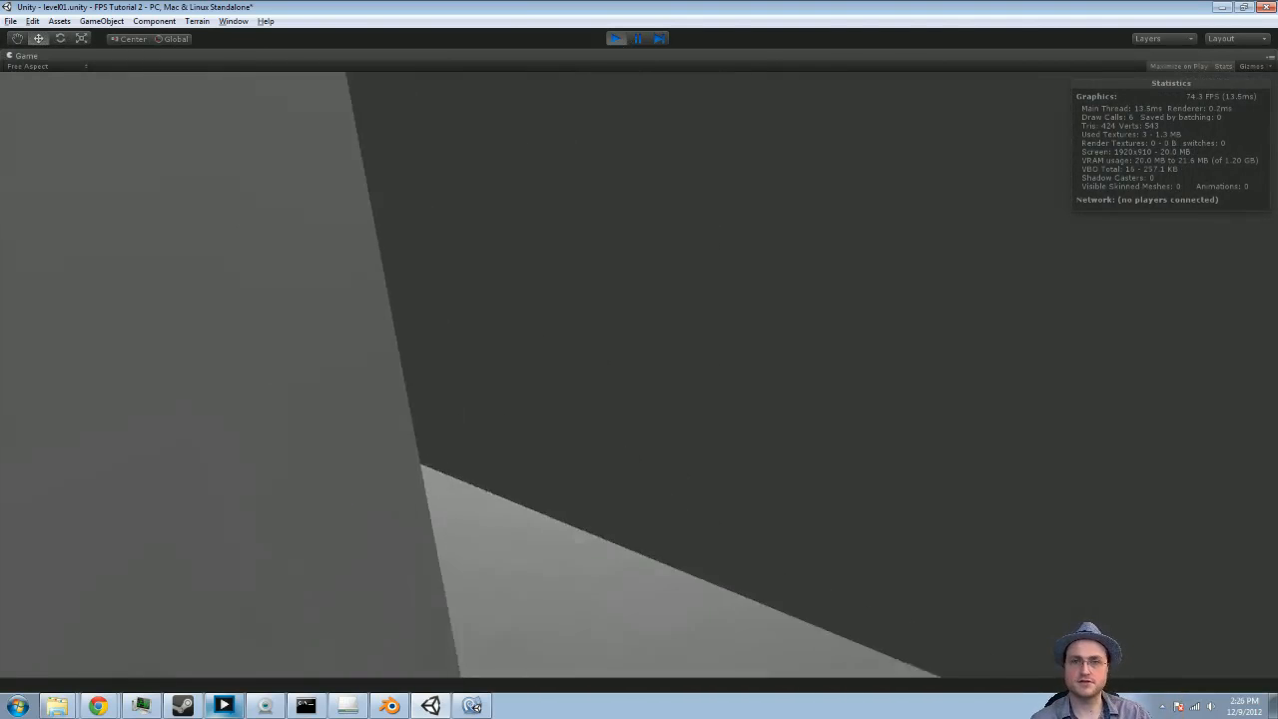
pyautogui.click(615, 38)
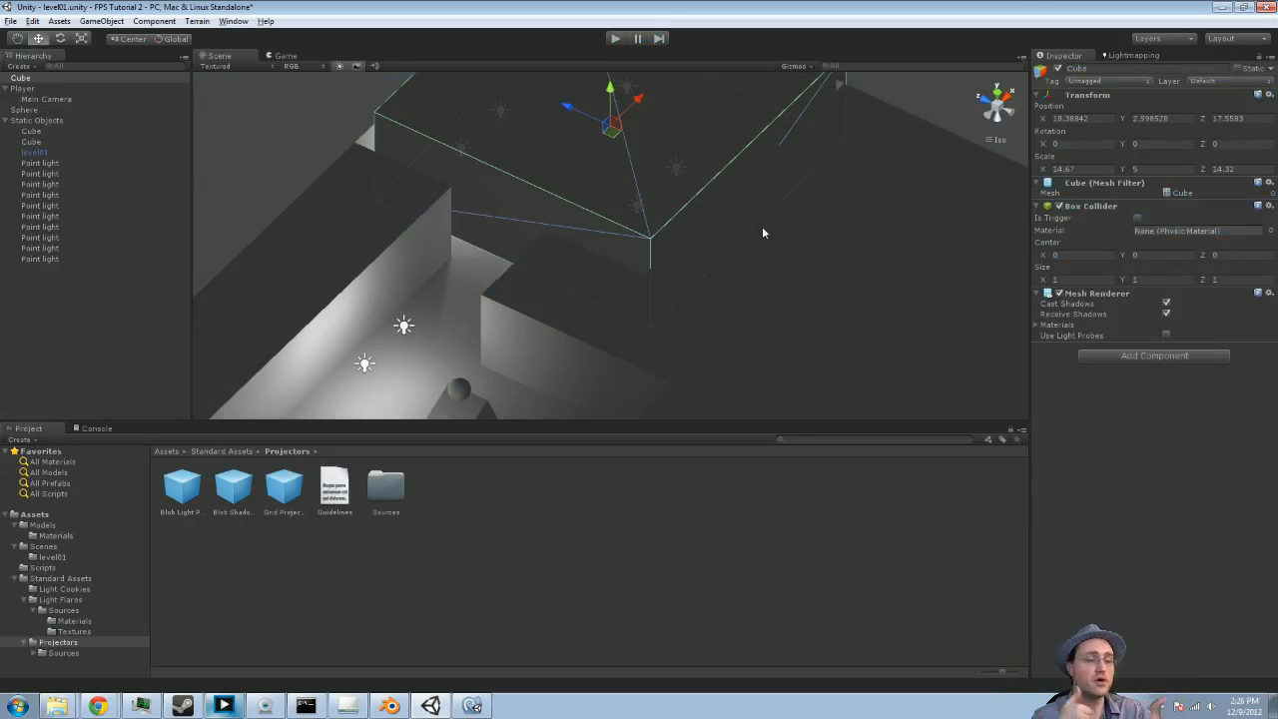
# Turn on Is Trigger for the large cube's Box Collider and play-test walking through the cube
pyautogui.click(1138, 217)
pyautogui.click(615, 38)
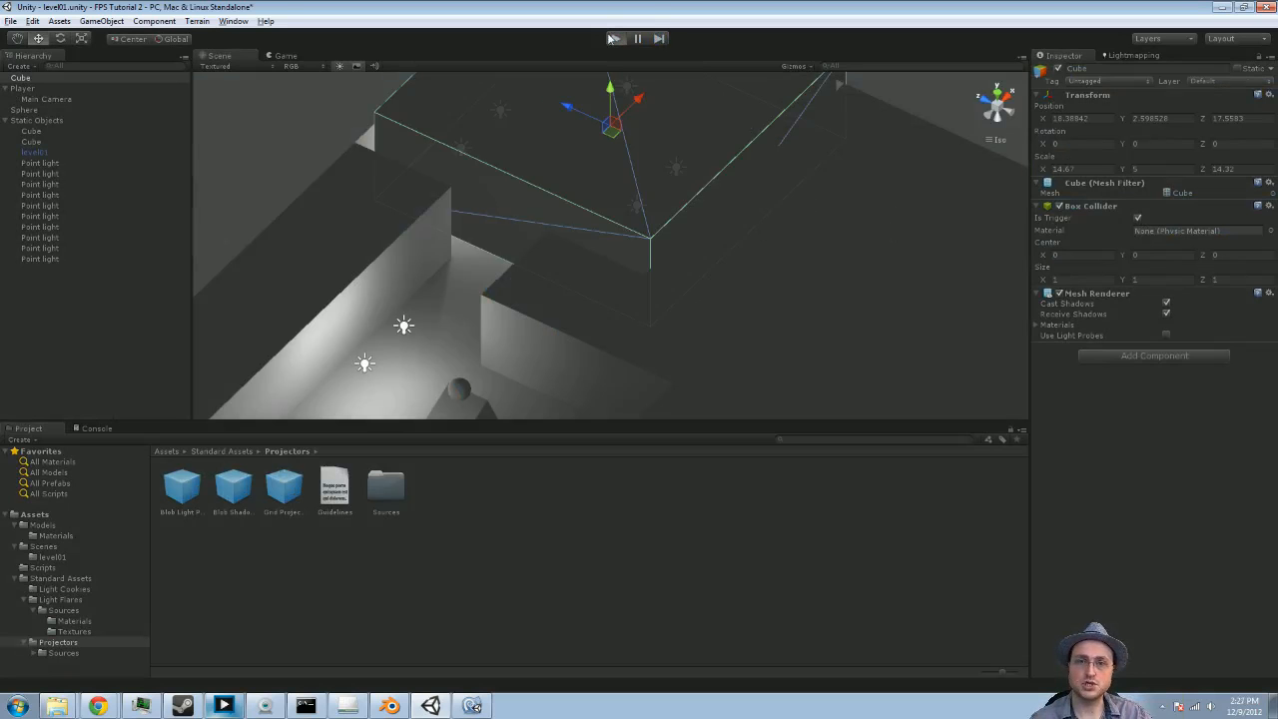
pyautogui.press('w')
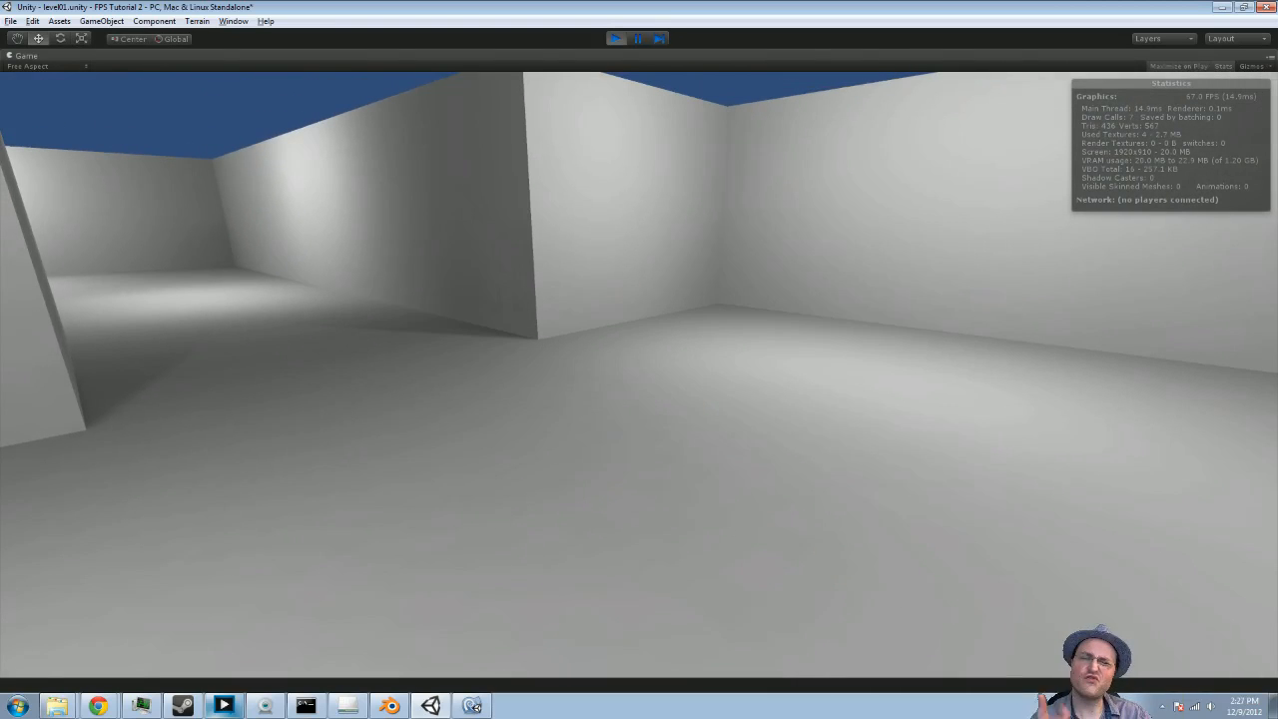
pyautogui.press('w')
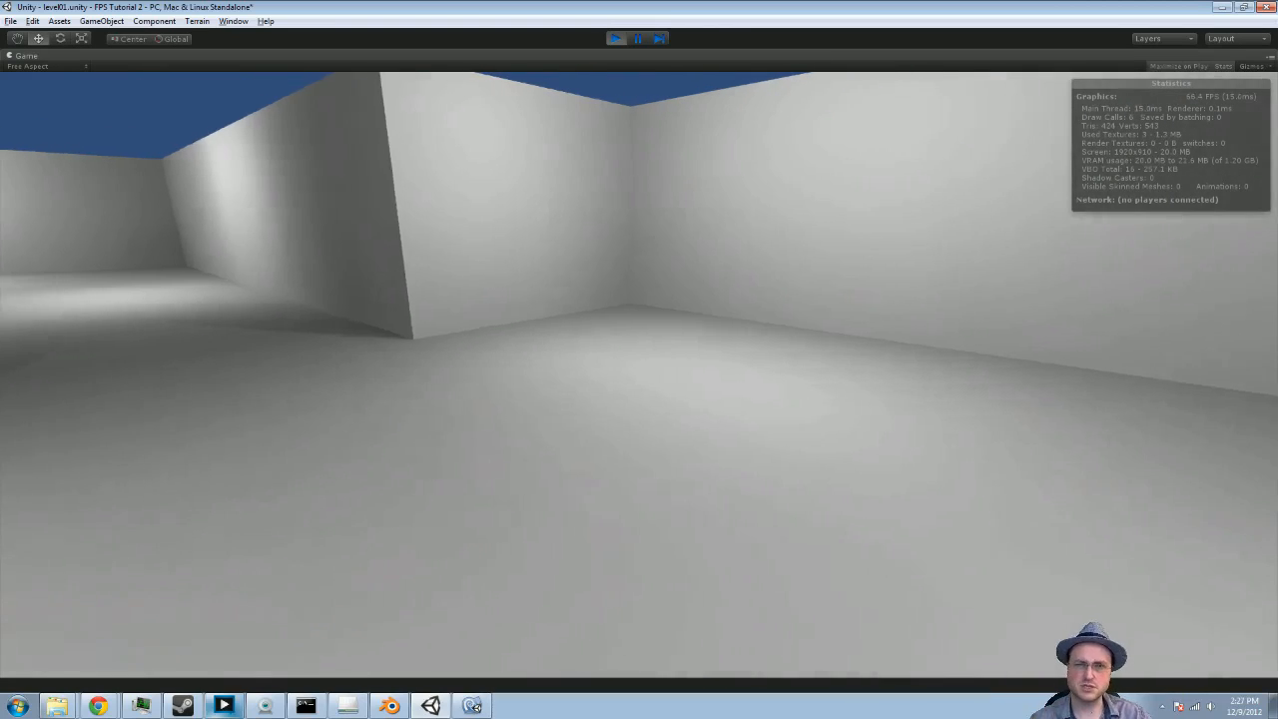
pyautogui.press('w')
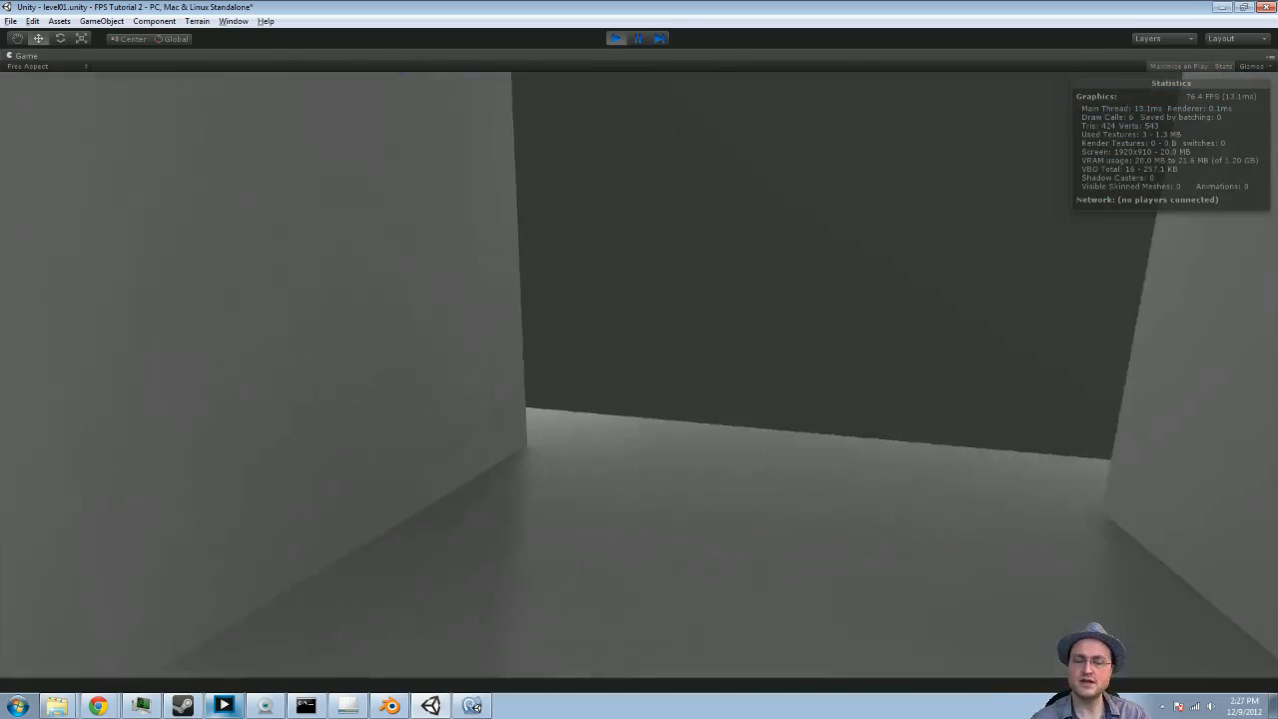
pyautogui.press('w')
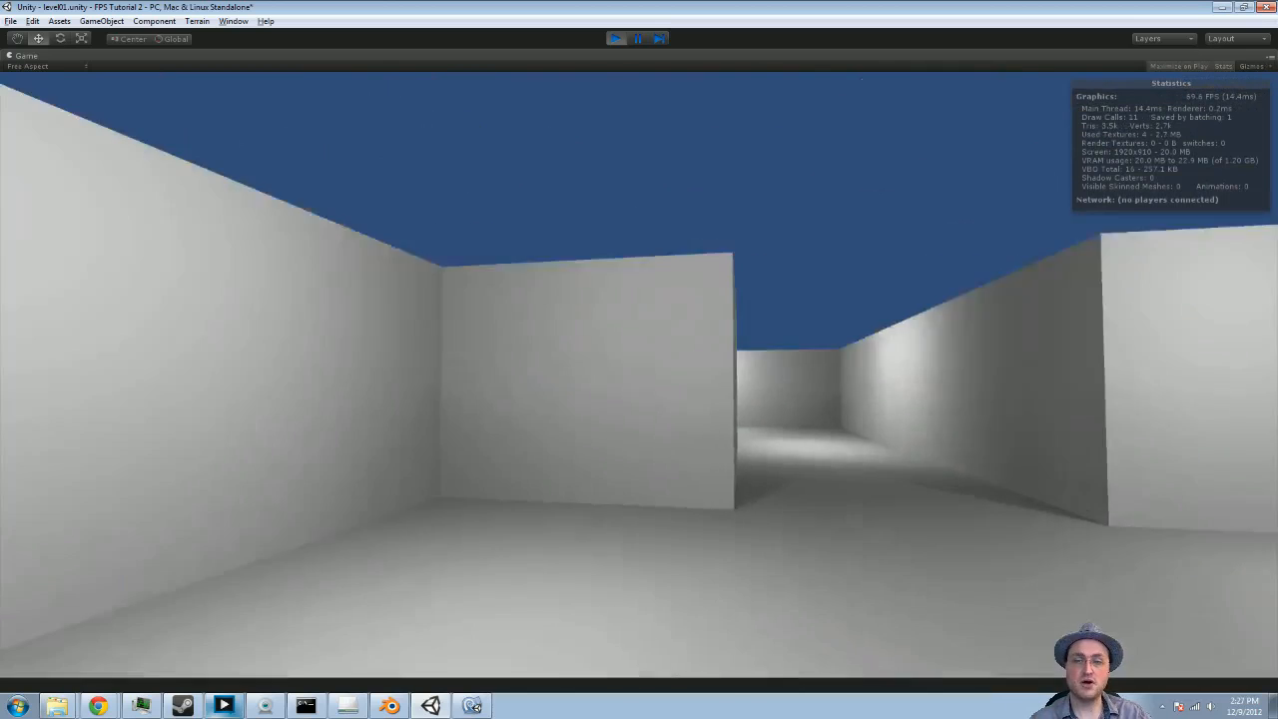
pyautogui.press('w')
pyautogui.press('w')
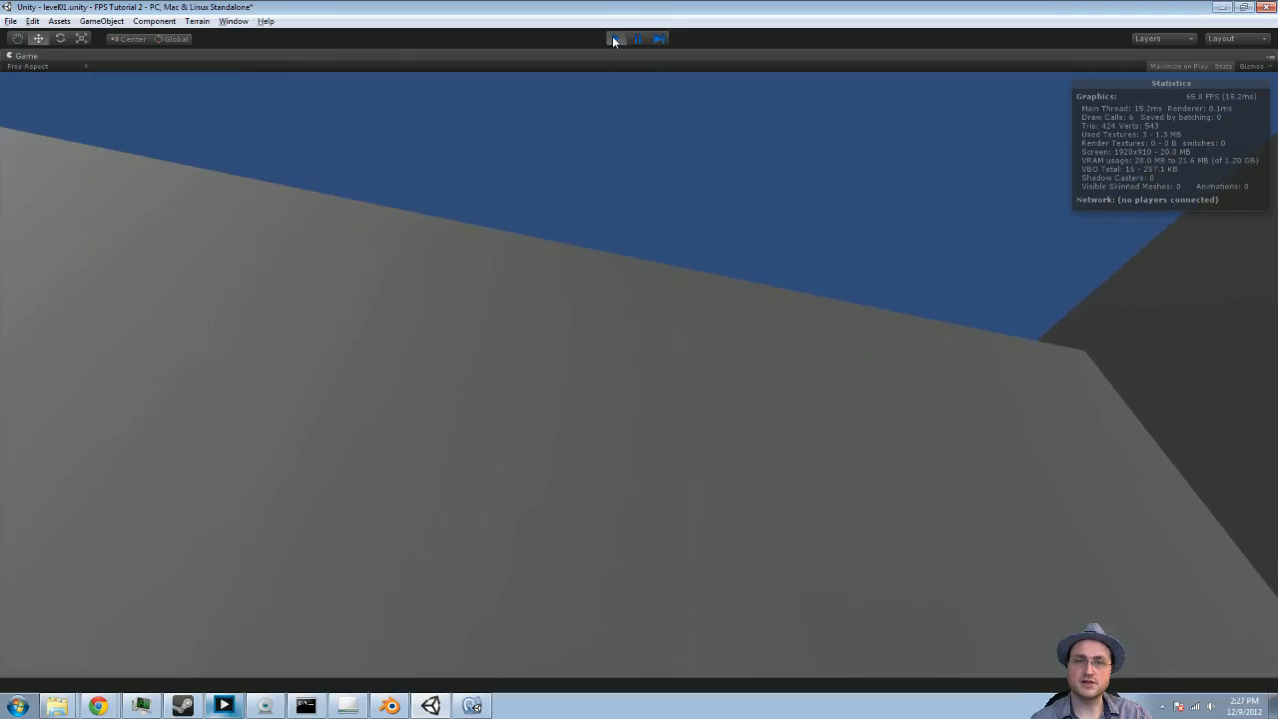
pyautogui.click(614, 40)
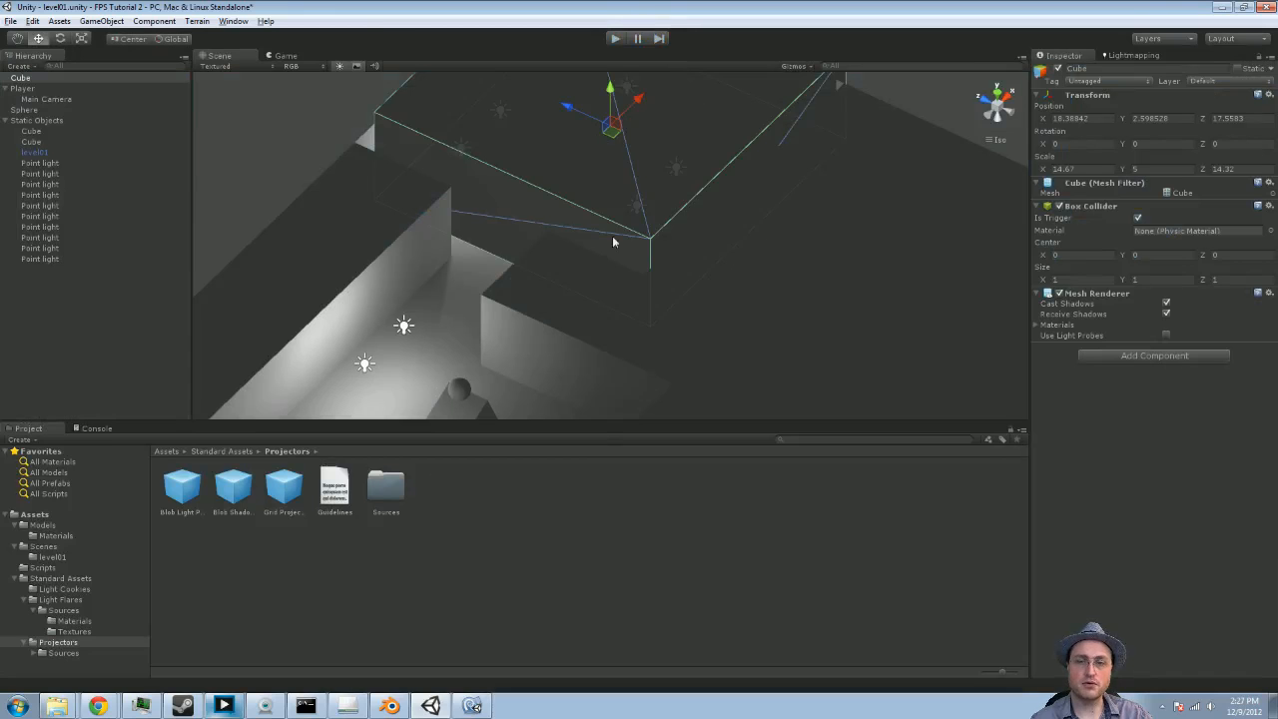
# Remove the Mesh Renderer component from the large cube, leaving its trigger collider in the room
pyautogui.click(1269, 293)
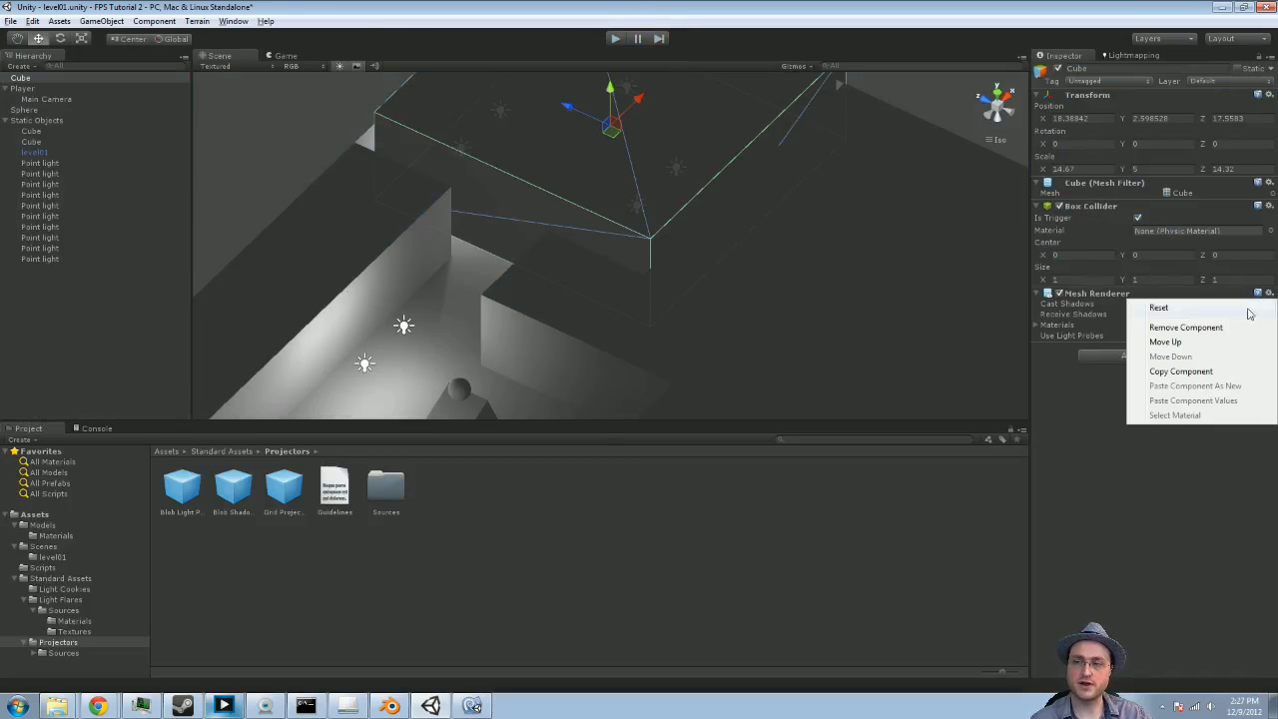
pyautogui.click(1188, 327)
pyautogui.keyDown('alt'); pyautogui.moveTo(705, 226); pyautogui.dragTo(727, 211); pyautogui.keyUp('alt')
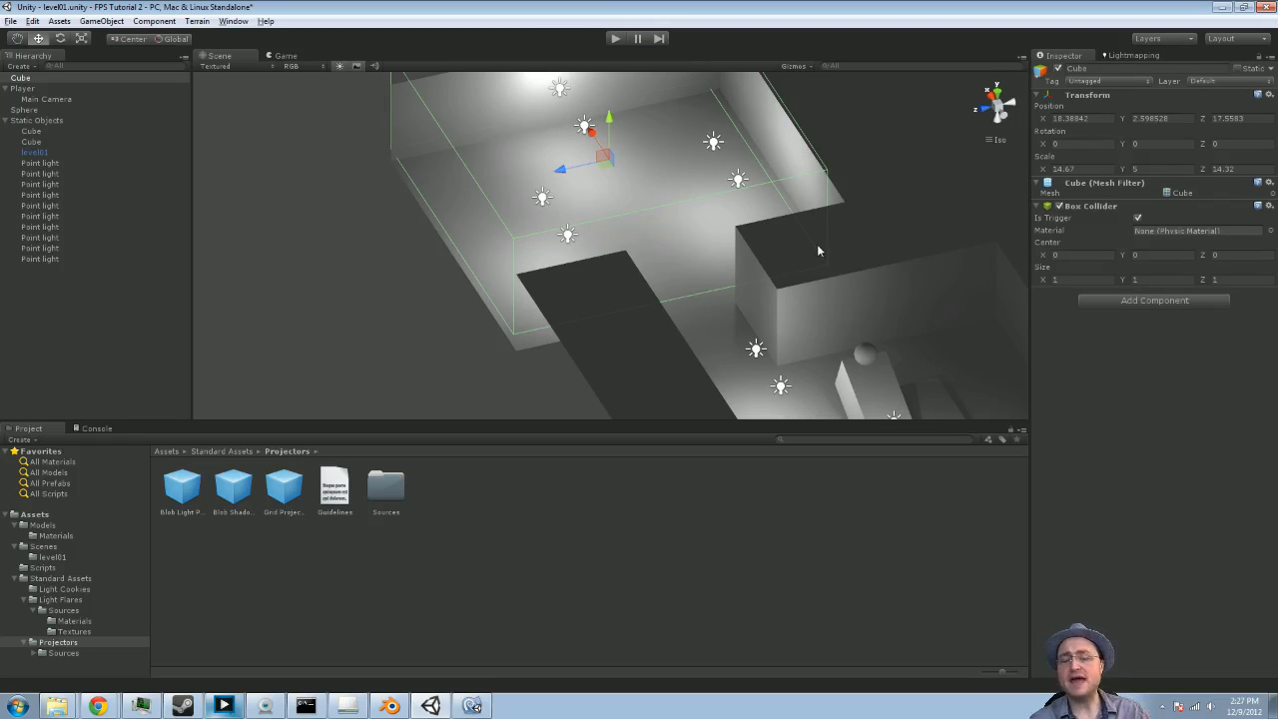
pyautogui.keyDown('alt'); pyautogui.moveTo(844, 268); pyautogui.dragTo(765, 294); pyautogui.keyUp('alt')
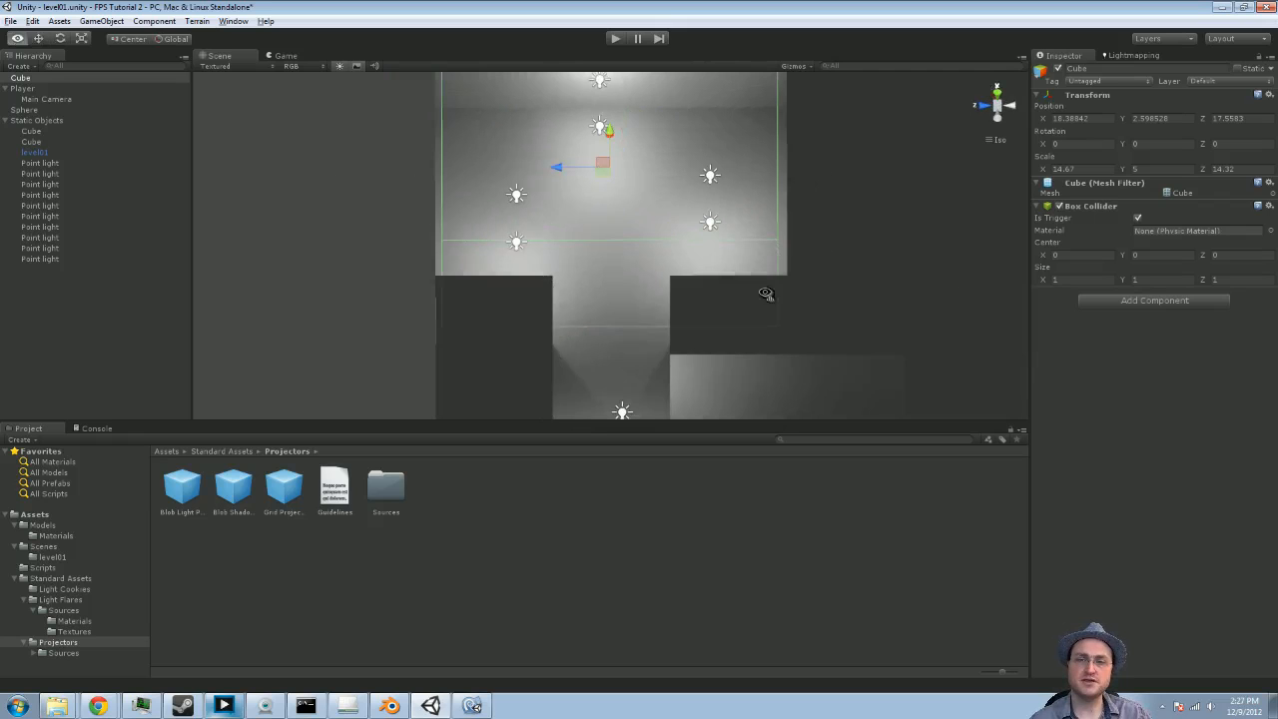
# Play-test walking down the corridor into the room enclosed by the invisible trigger volume
pyautogui.click(613, 39)
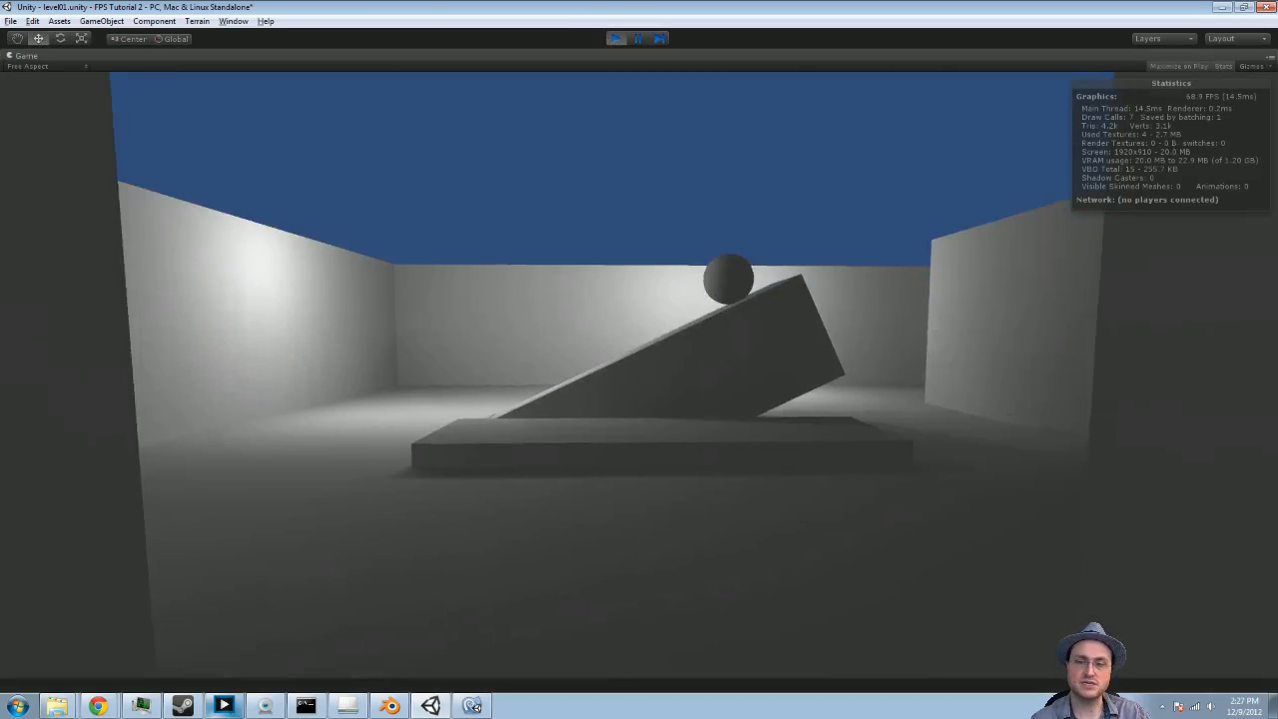
pyautogui.press('w')
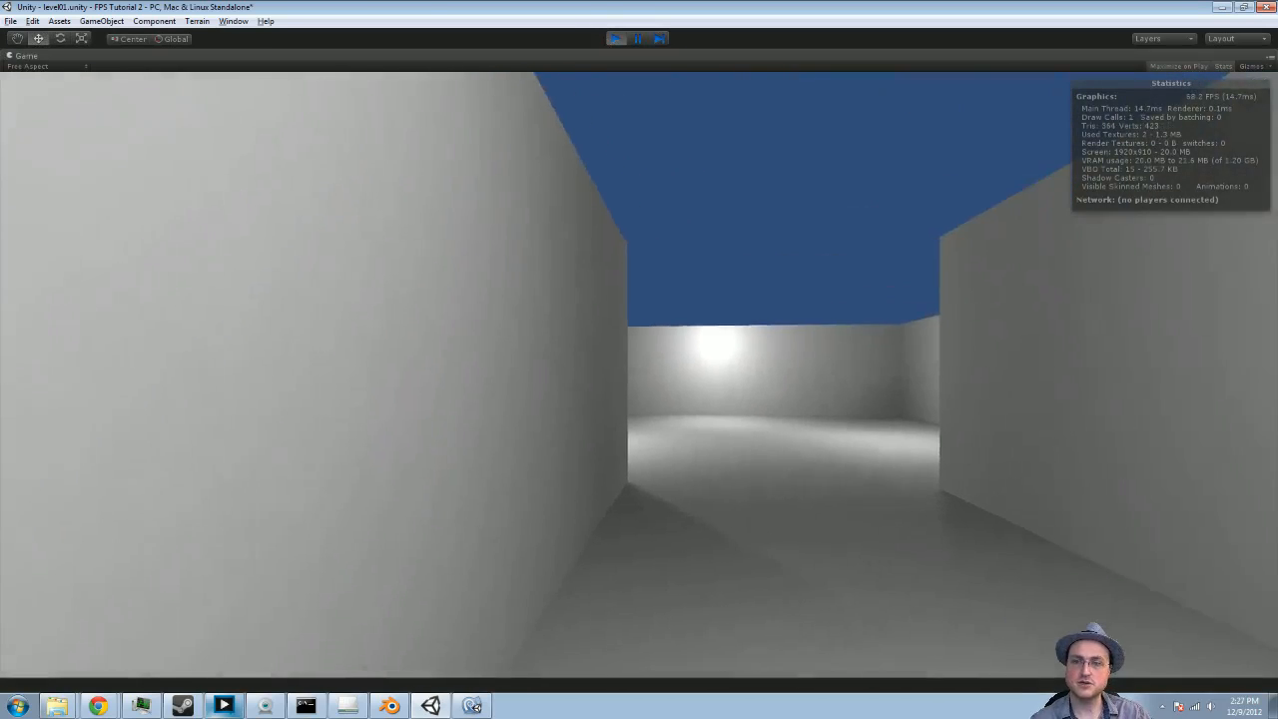
pyautogui.press('w')
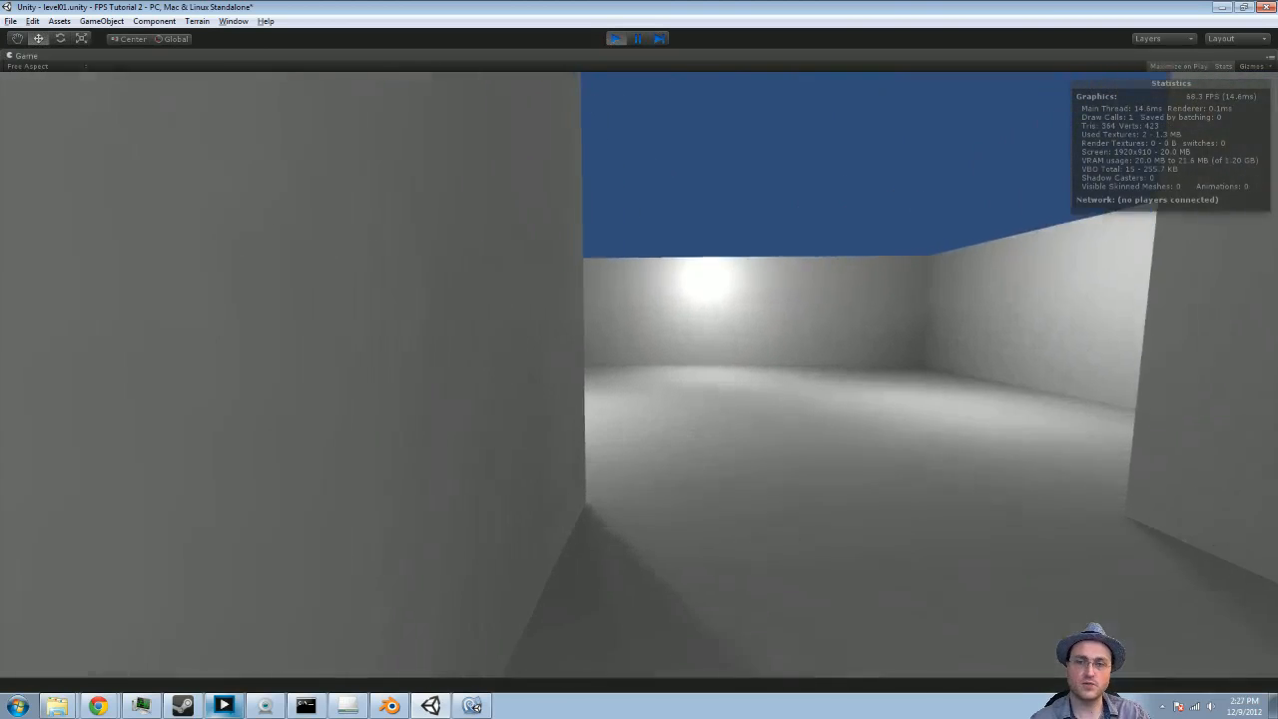
pyautogui.press('w')
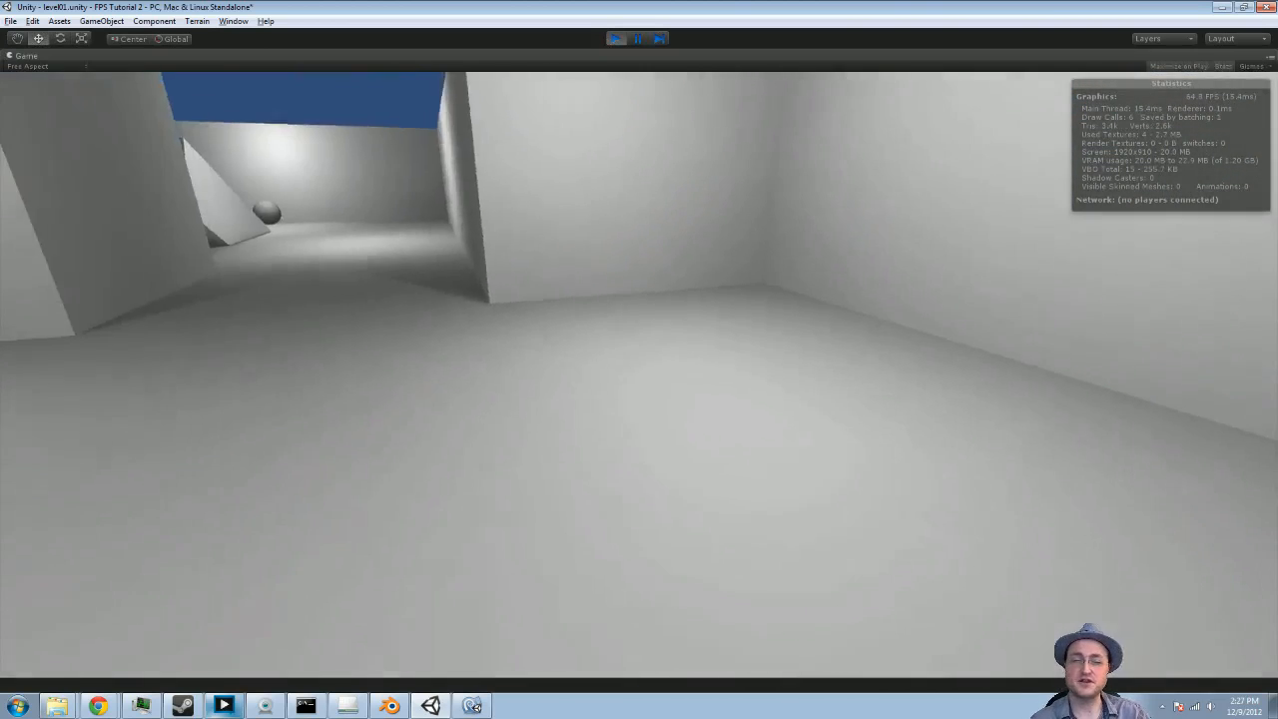
pyautogui.press('w')
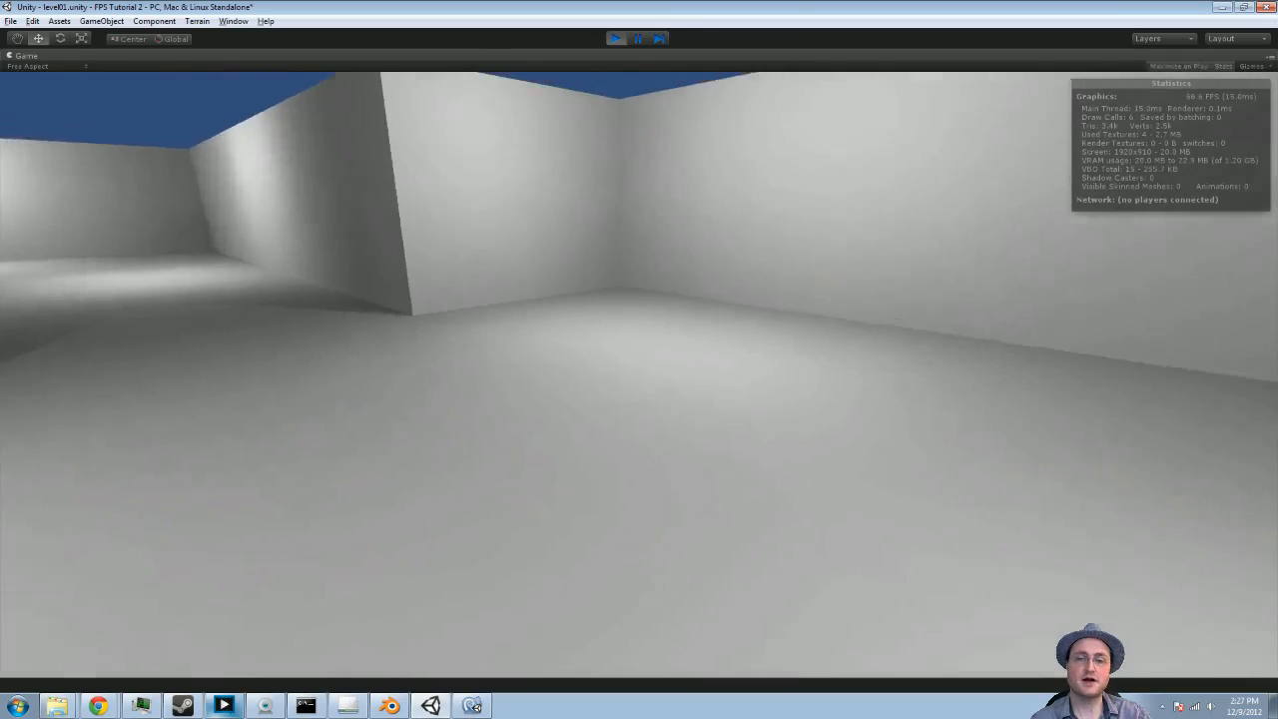
pyautogui.click(614, 40)
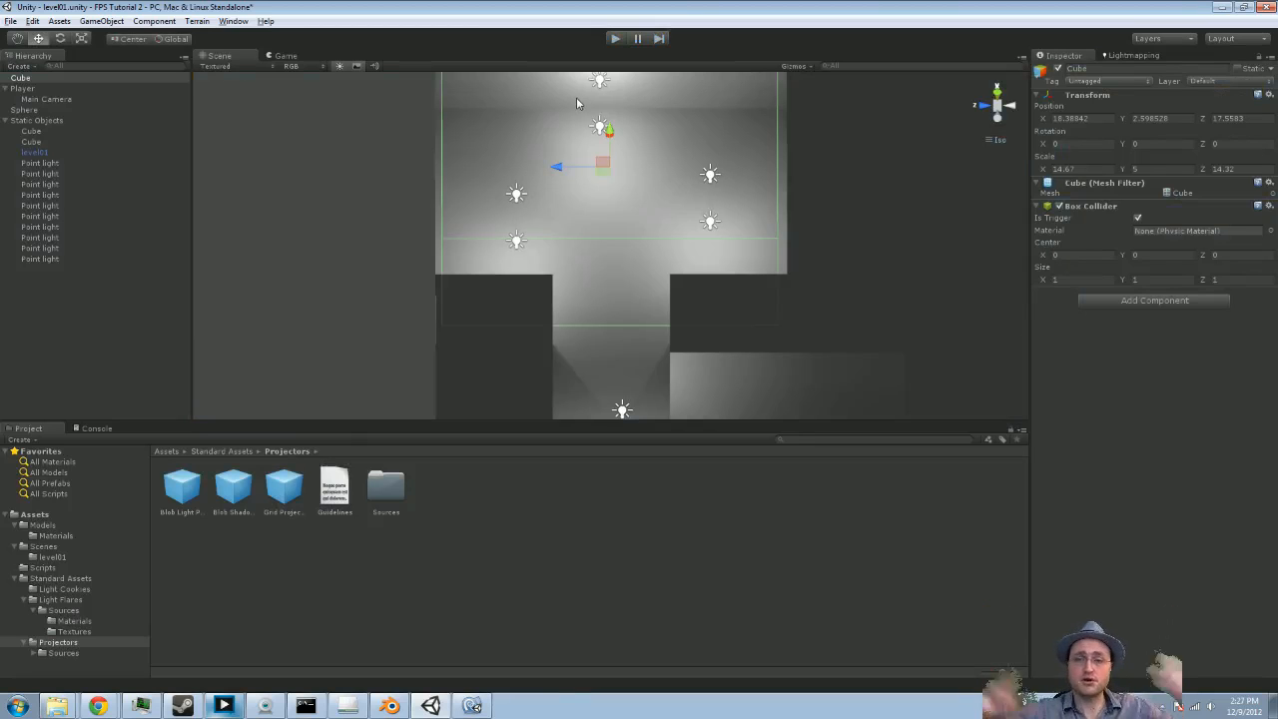
# Examine the trigger volume's extent in the room and the corridor leading into it from several angles
pyautogui.keyDown('alt'); pyautogui.moveTo(577, 103); pyautogui.dragTo(744, 237); pyautogui.keyUp('alt')
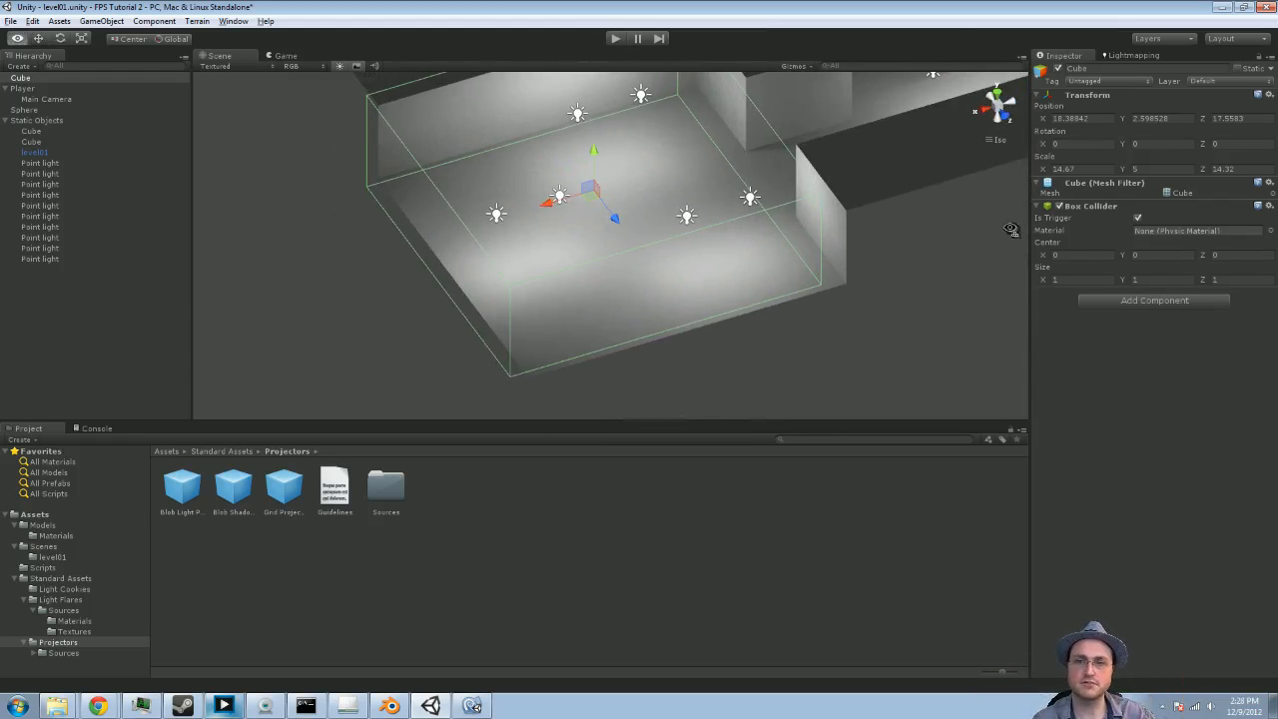
pyautogui.keyDown('alt'); pyautogui.moveTo(744, 236); pyautogui.dragTo(812, 256); pyautogui.keyUp('alt')
pyautogui.keyDown('alt'); pyautogui.moveTo(759, 206); pyautogui.dragTo(663, 184); pyautogui.keyUp('alt')
pyautogui.moveTo(730, 328); pyautogui.dragTo(559, 273, button='middle')
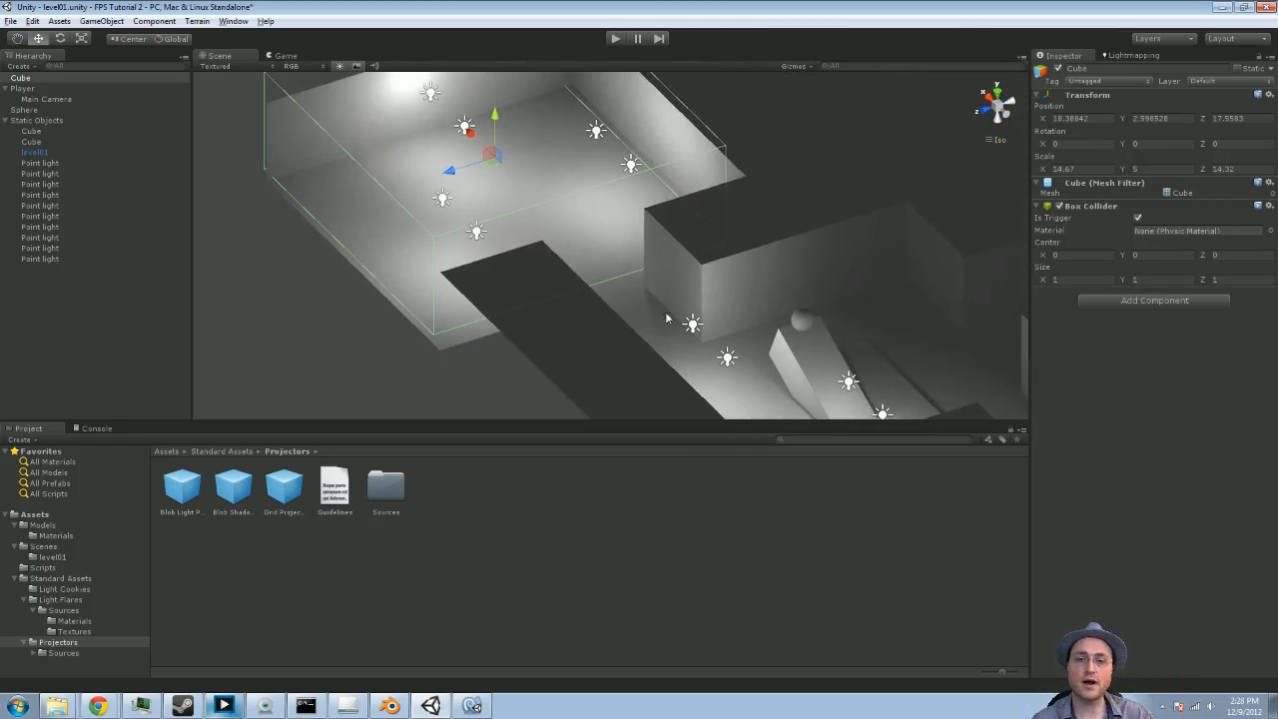
pyautogui.keyDown('alt'); pyautogui.moveTo(619, 306); pyautogui.dragTo(670, 356); pyautogui.keyUp('alt')
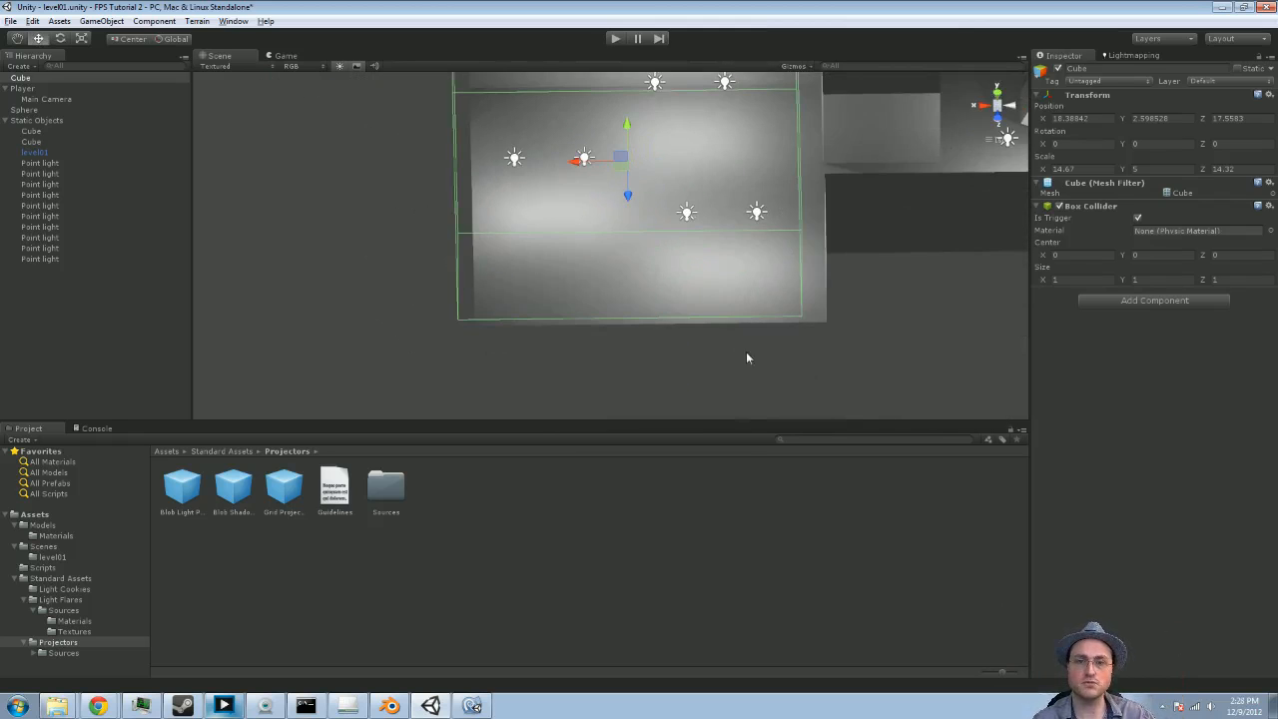
pyautogui.keyDown('alt'); pyautogui.moveTo(645, 180); pyautogui.dragTo(877, 179); pyautogui.keyUp('alt')
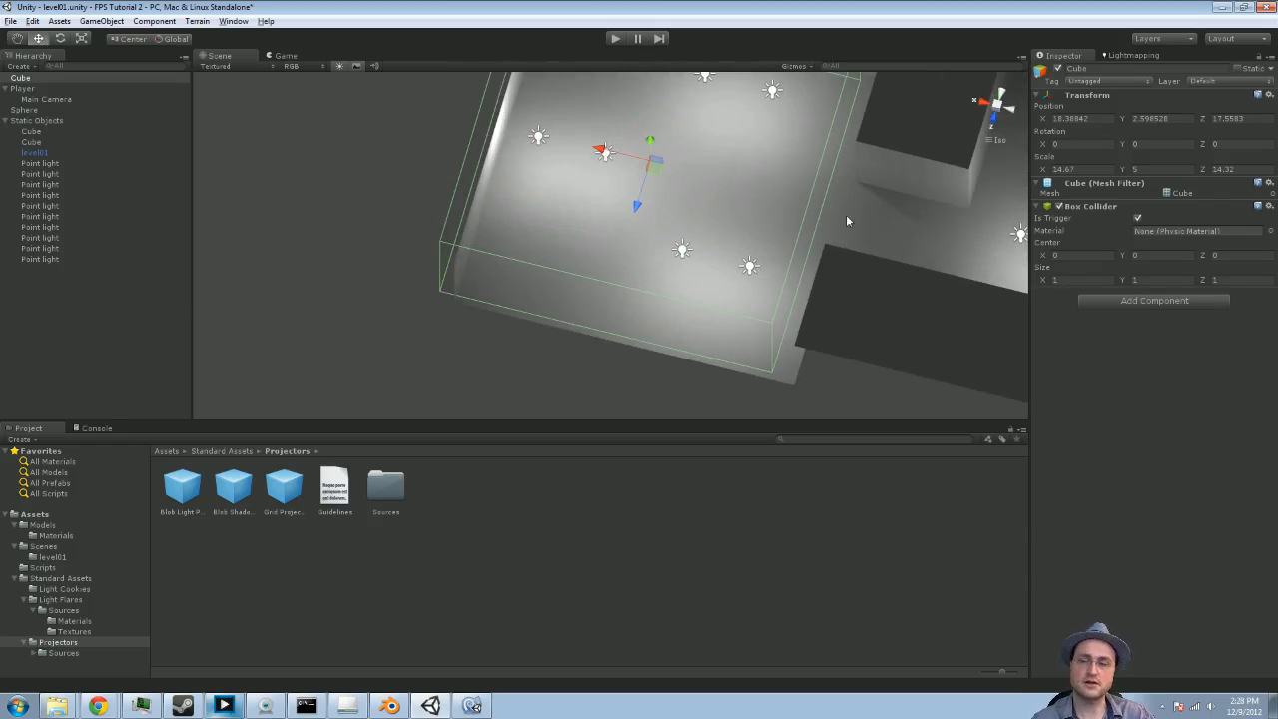
pyautogui.keyDown('alt'); pyautogui.moveTo(846, 214); pyautogui.dragTo(672, 298); pyautogui.keyUp('alt')
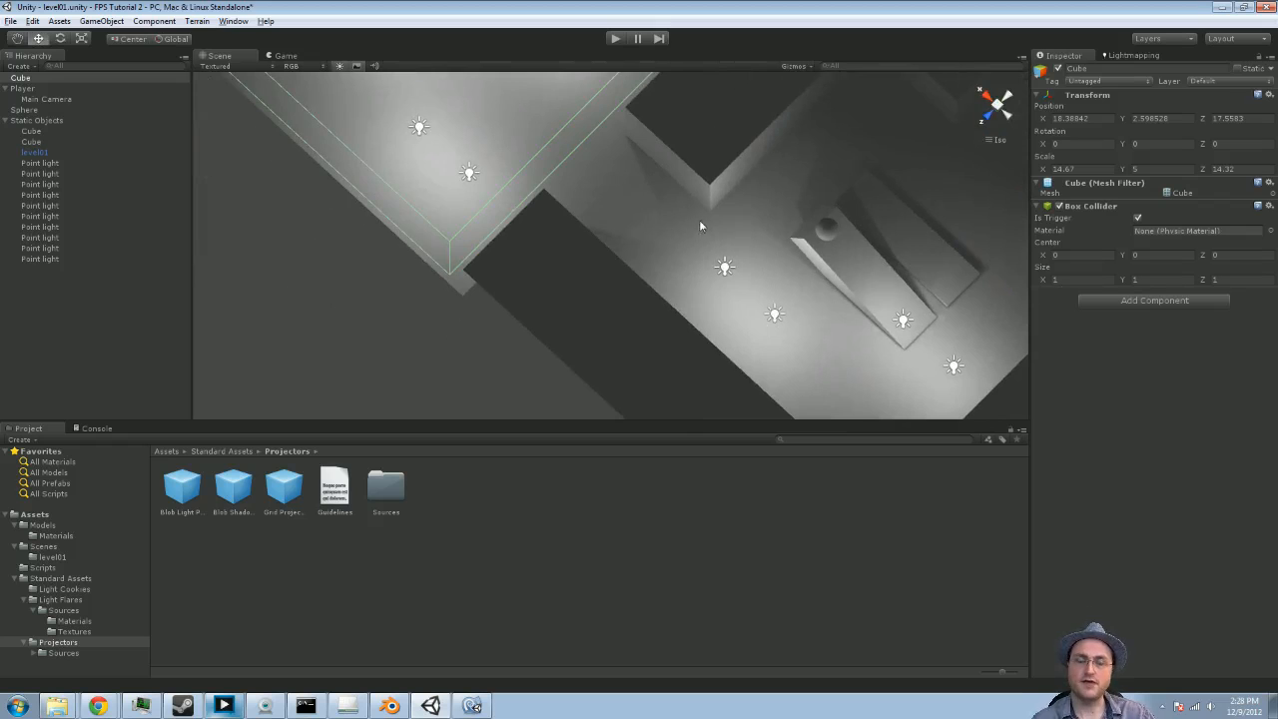
pyautogui.moveTo(745, 197); pyautogui.dragTo(653, 257, button='middle')
pyautogui.keyDown('alt'); pyautogui.moveTo(687, 240); pyautogui.dragTo(508, 304); pyautogui.keyUp('alt')
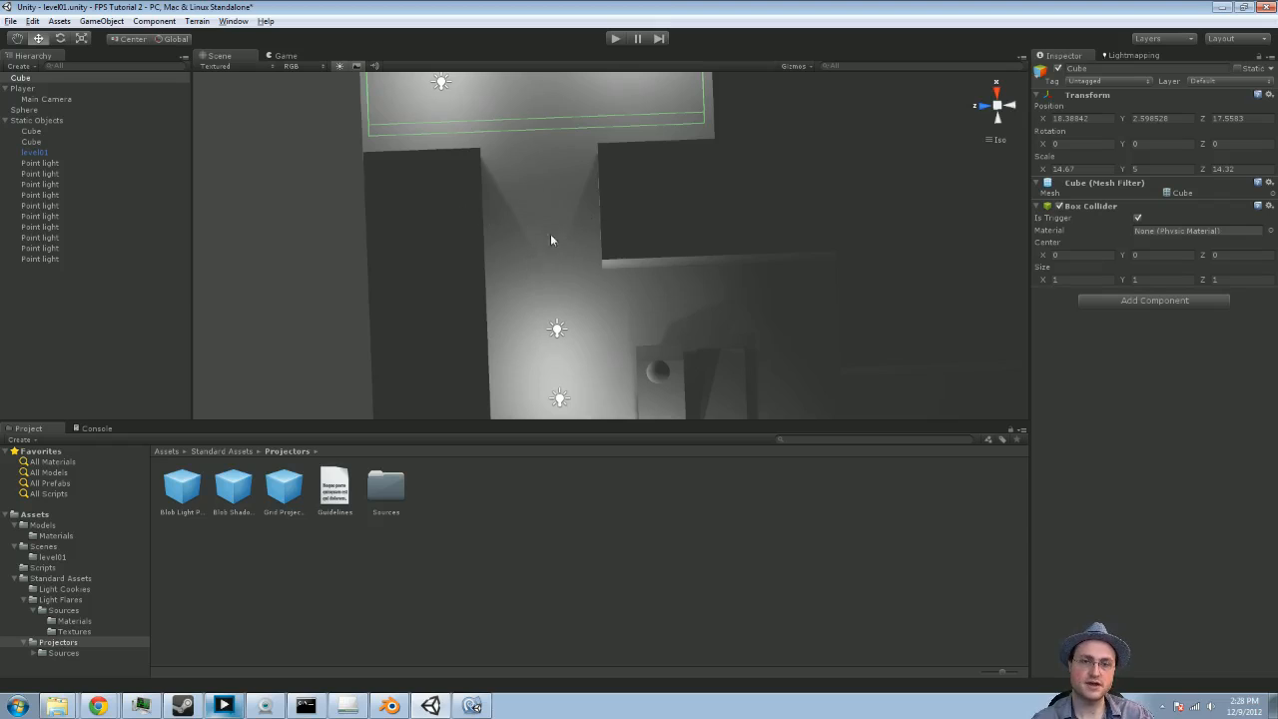
pyautogui.moveTo(551, 230); pyautogui.dragTo(563, 274, button='middle')
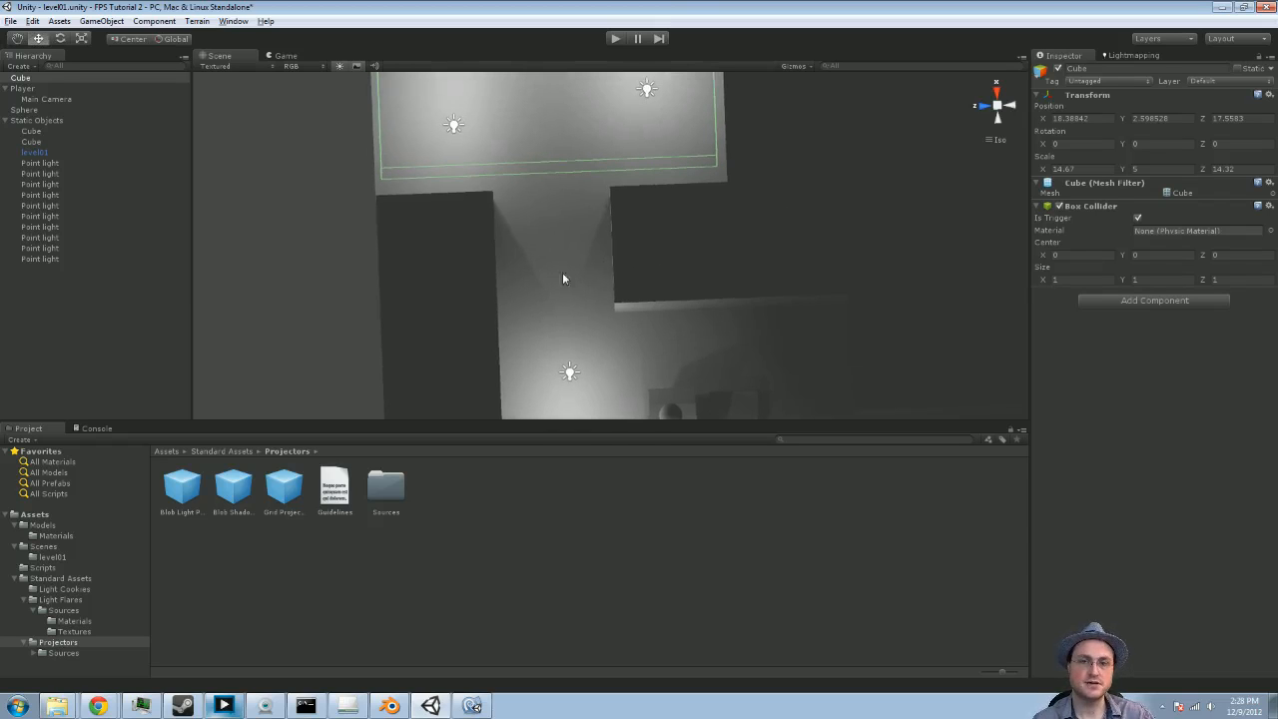
pyautogui.moveTo(699, 265); pyautogui.dragTo(633, 311, button='middle')
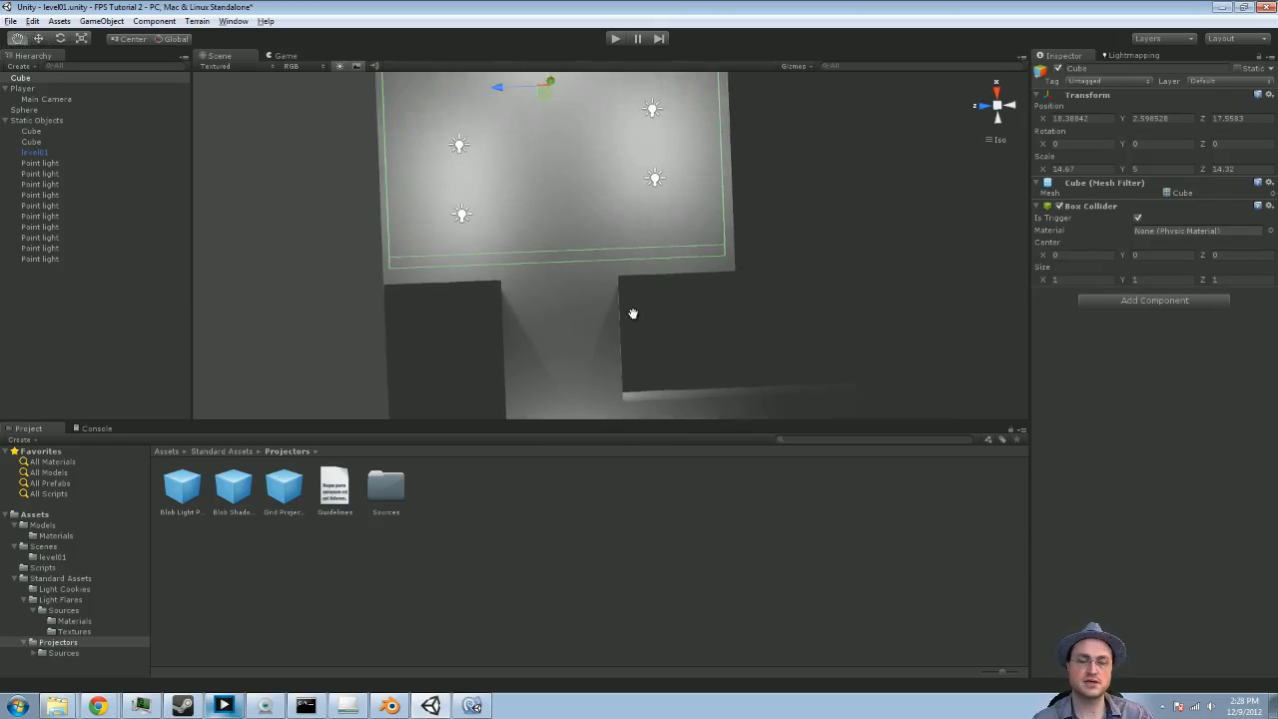
# Delete the top-level trigger cube from the scene
pyautogui.click(85, 259)
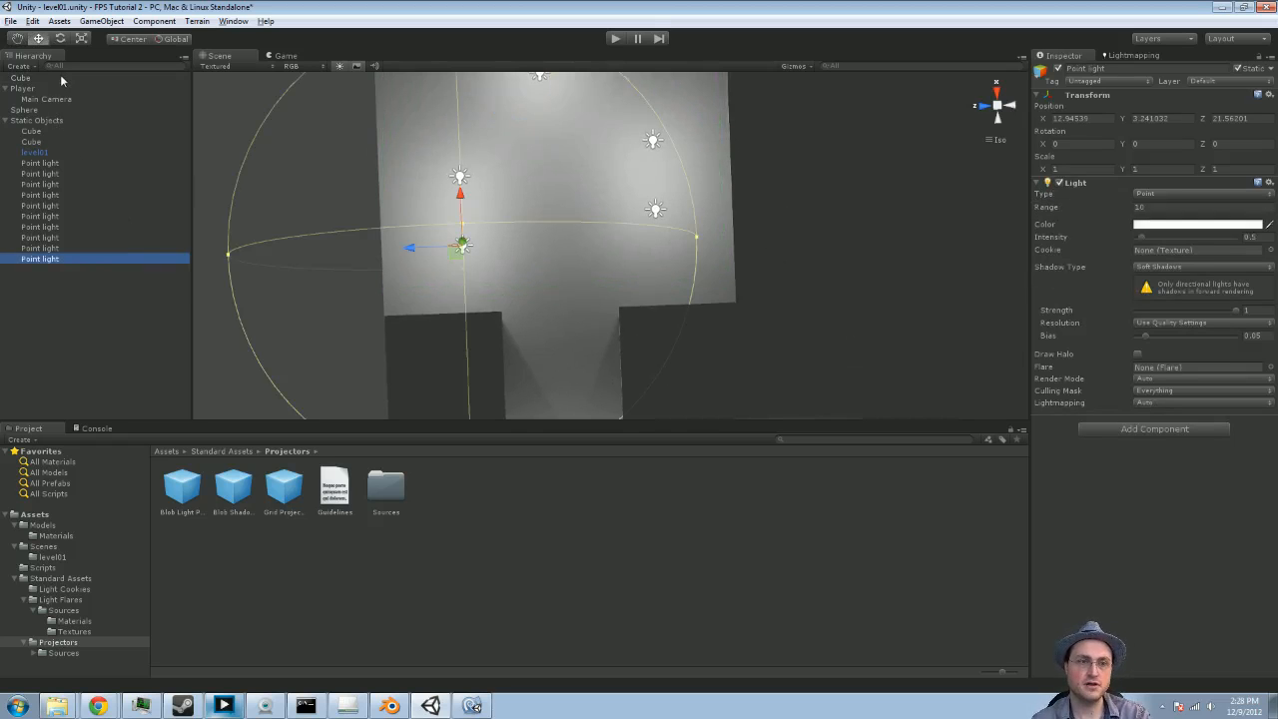
pyautogui.click(61, 77)
pyautogui.press('Delete')
# Examine the level's layout around the ramp, the sphere and the adjoining rooms from different angles
pyautogui.keyDown('alt'); pyautogui.moveTo(696, 283); pyautogui.dragTo(629, 277); pyautogui.keyUp('alt')
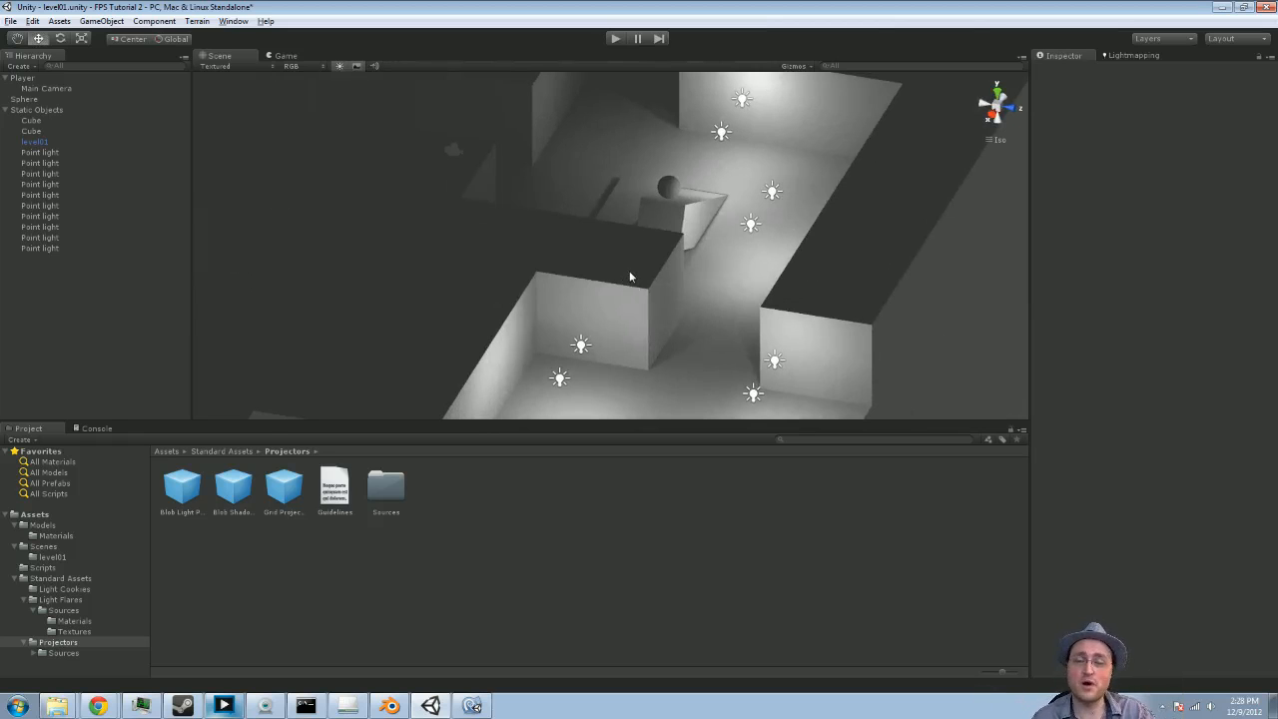
pyautogui.moveTo(737, 204); pyautogui.dragTo(667, 229, button='middle')
pyautogui.scroll(5, 717, 302)
pyautogui.keyDown('alt'); pyautogui.moveTo(667, 230); pyautogui.dragTo(388, 234); pyautogui.keyUp('alt')
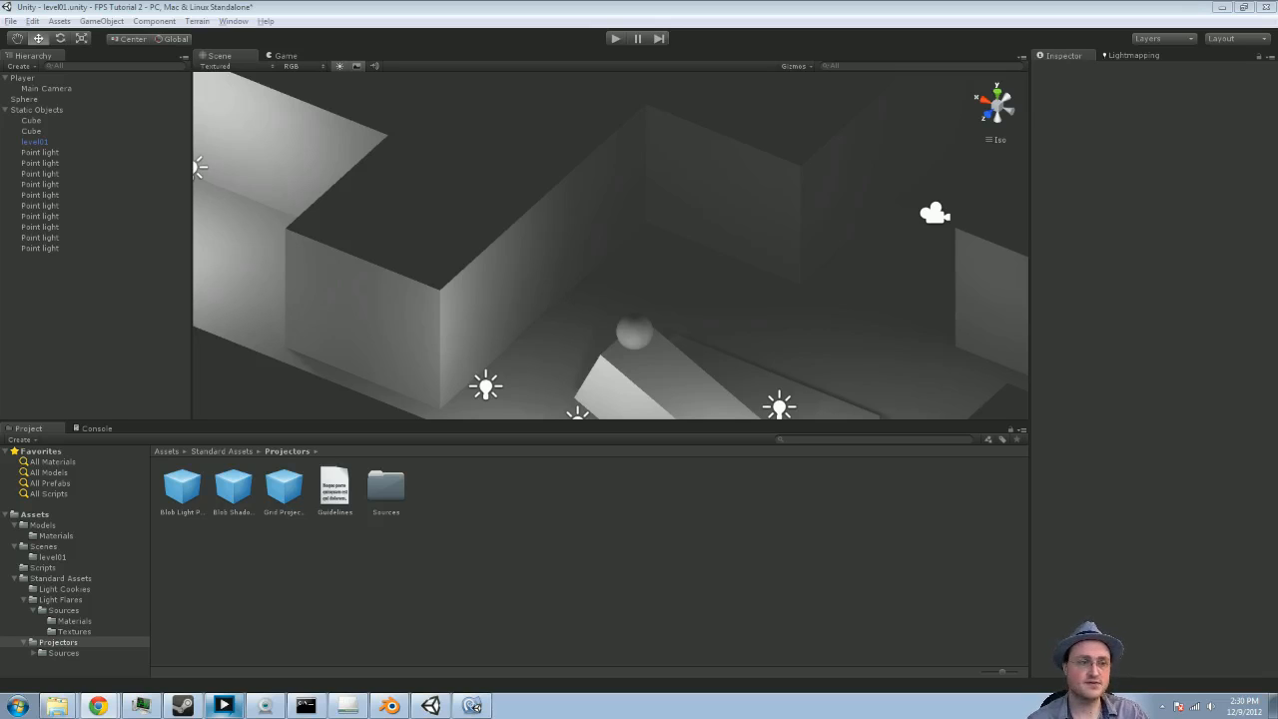
pyautogui.click(621, 13)
pyautogui.moveTo(621, 281); pyautogui.dragTo(460, 185, button='middle')
pyautogui.scroll(-8, 683, 263)
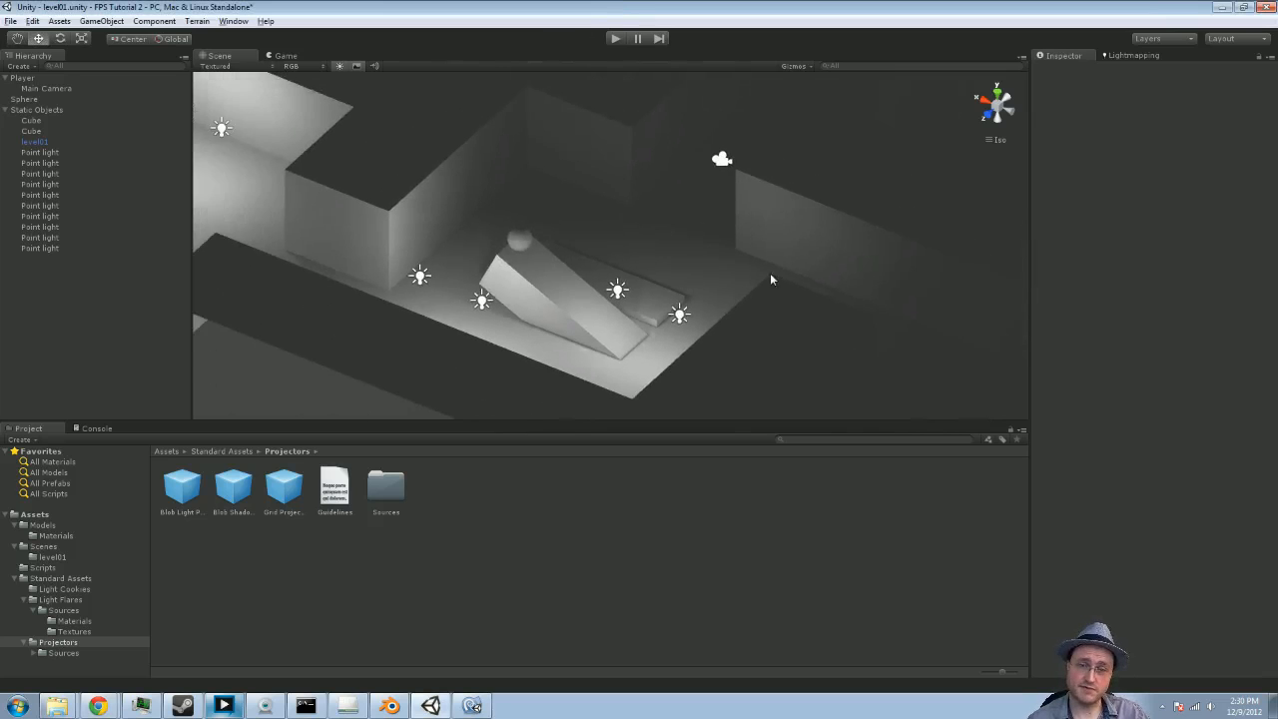
pyautogui.keyDown('alt'); pyautogui.moveTo(771, 274); pyautogui.dragTo(405, 259); pyautogui.keyUp('alt')
pyautogui.keyDown('alt'); pyautogui.moveTo(797, 246); pyautogui.dragTo(481, 257); pyautogui.keyUp('alt')
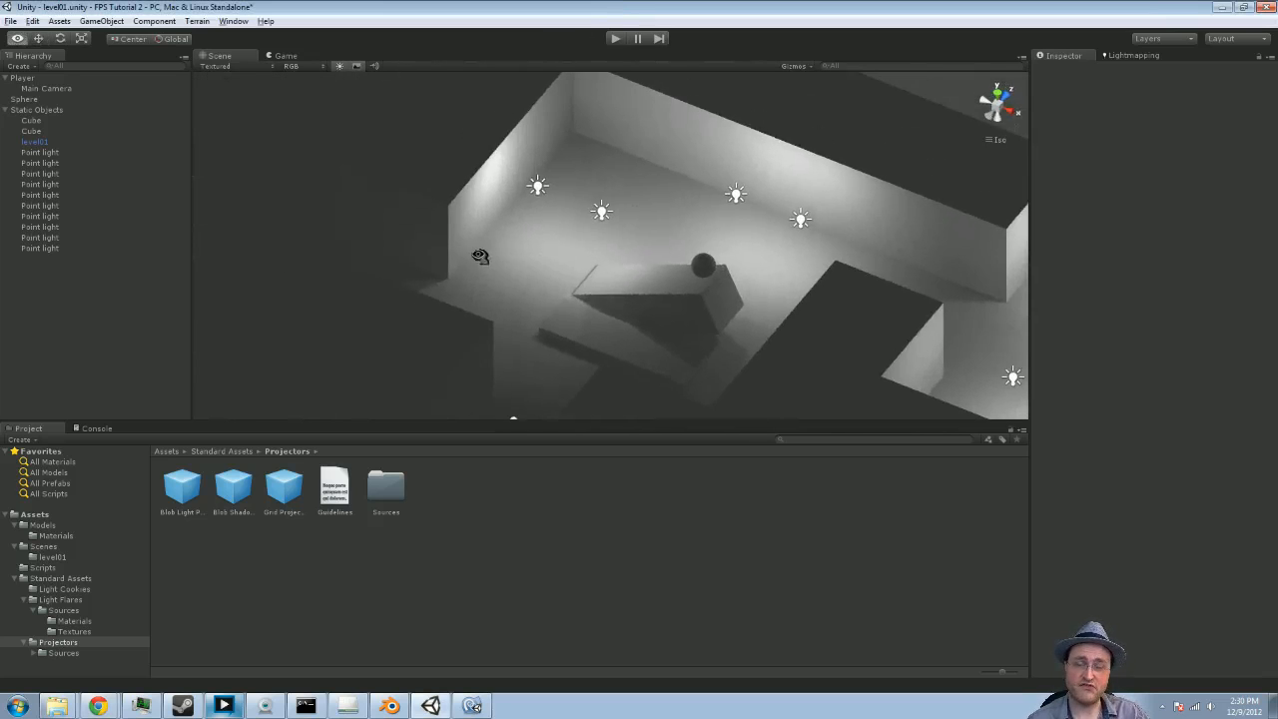
pyautogui.keyDown('alt'); pyautogui.moveTo(707, 281); pyautogui.dragTo(634, 281); pyautogui.keyUp('alt')
pyautogui.scroll(-3, 601, 286)
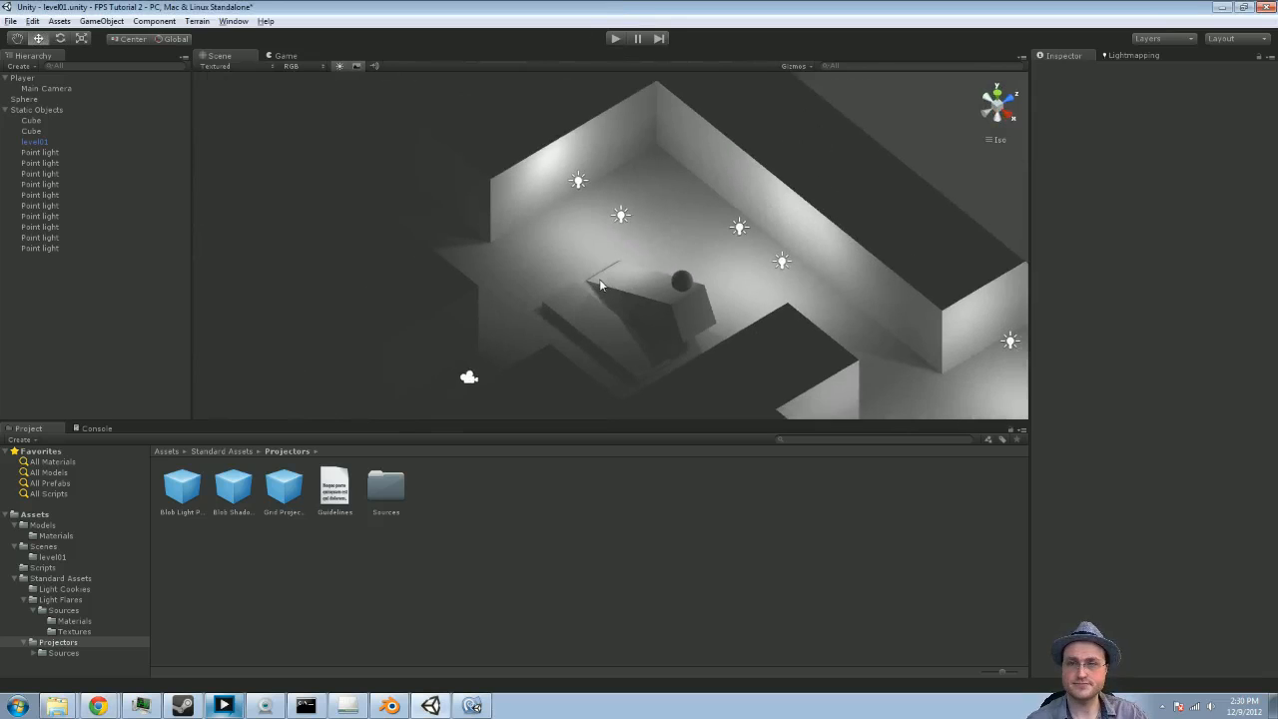
# Move one of the ramp room's paired side lights into its far corner and the other into the unlit area at about X -19.5, Z 7.2
pyautogui.scroll(-3, 600, 287)
pyautogui.click(997, 94)
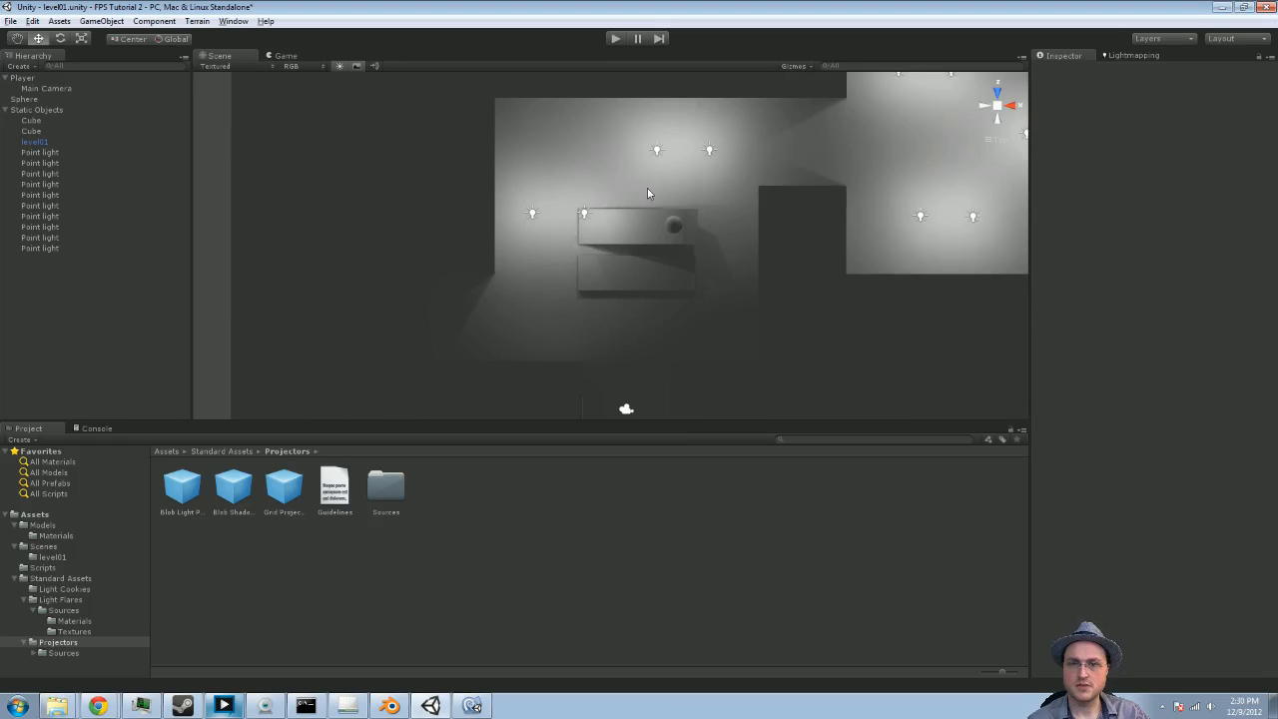
pyautogui.click(533, 214)
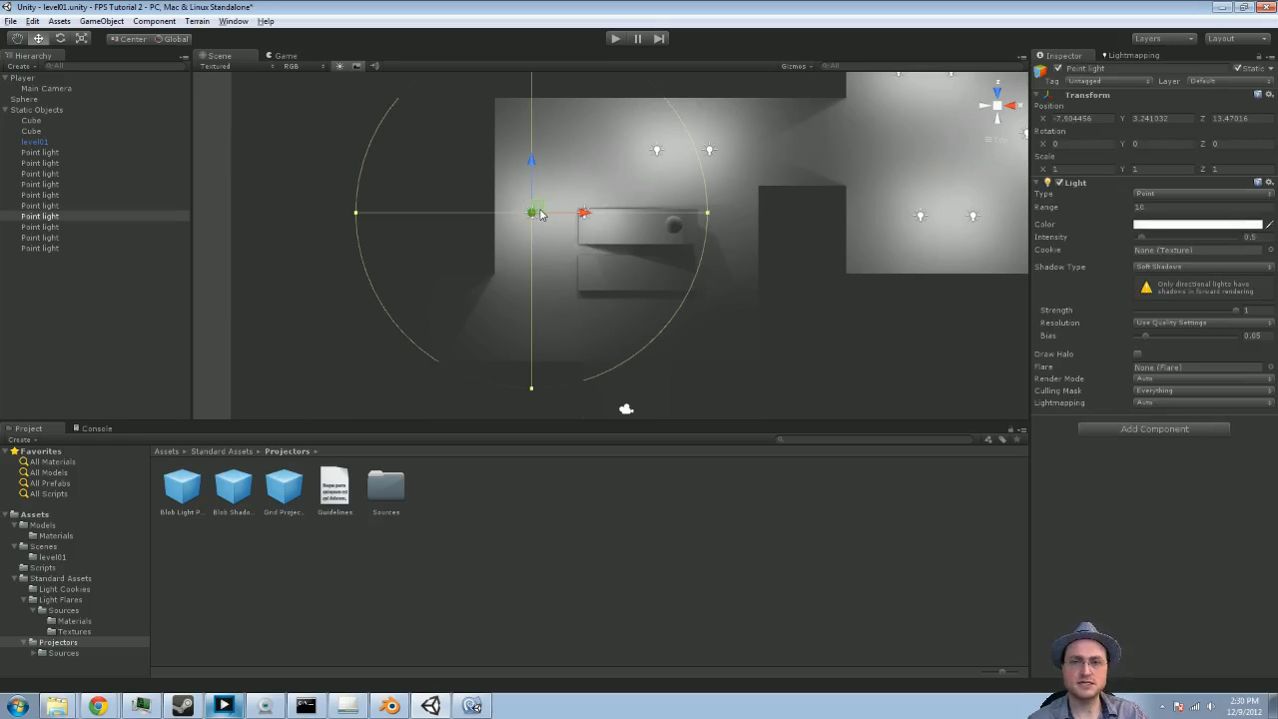
pyautogui.moveTo(540, 213); pyautogui.dragTo(537, 128)
pyautogui.click(589, 214)
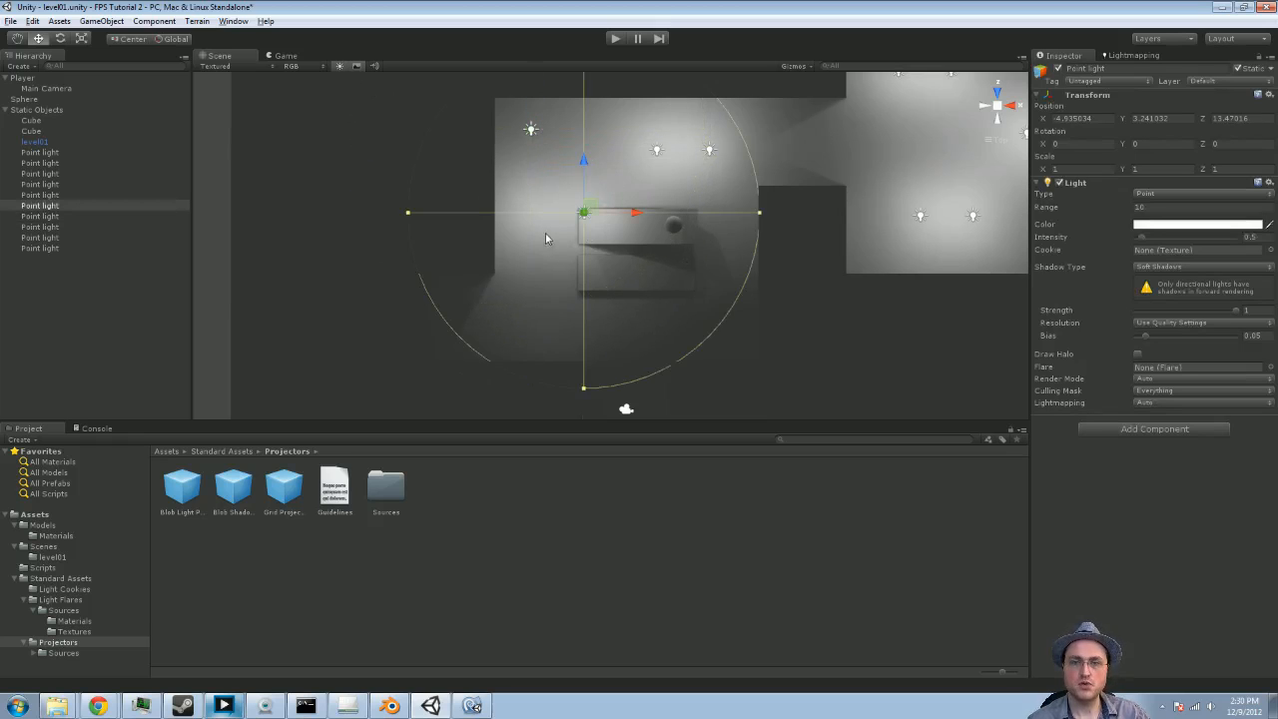
pyautogui.moveTo(591, 215); pyautogui.dragTo(334, 323)
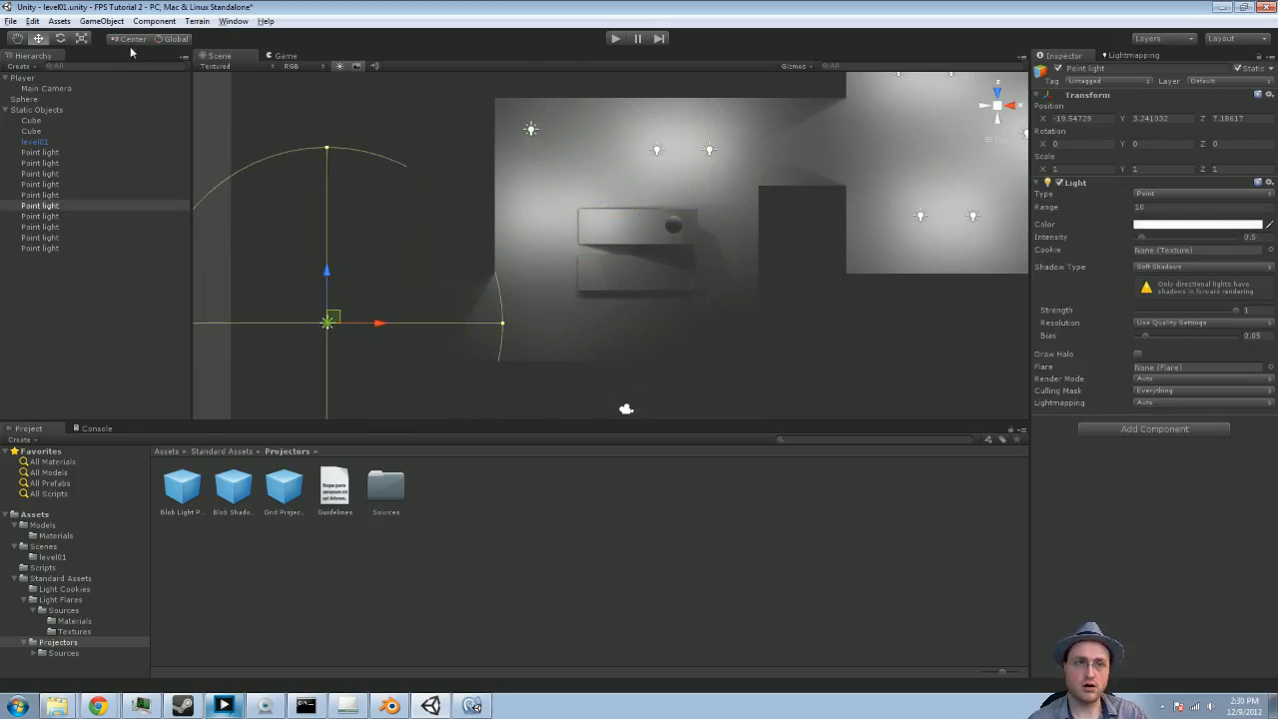
# Set the scene view's draw mode to Textured Wire
pyautogui.click(216, 66)
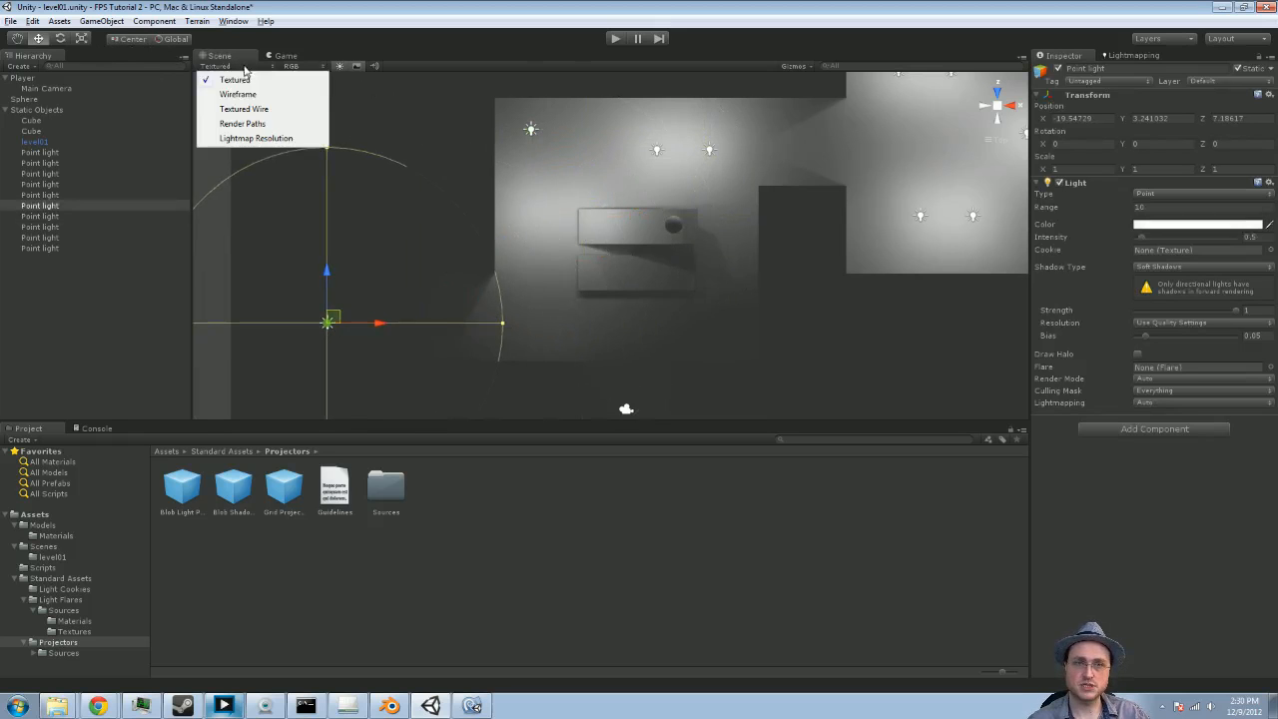
pyautogui.click(247, 106)
pyautogui.scroll(-4, 505, 263)
# Duplicate the relocated point light several times, spreading the copies along the unlit rooms on the level's outer side beyond the ramp room
pyautogui.moveTo(572, 353); pyautogui.dragTo(550, 240, button='middle')
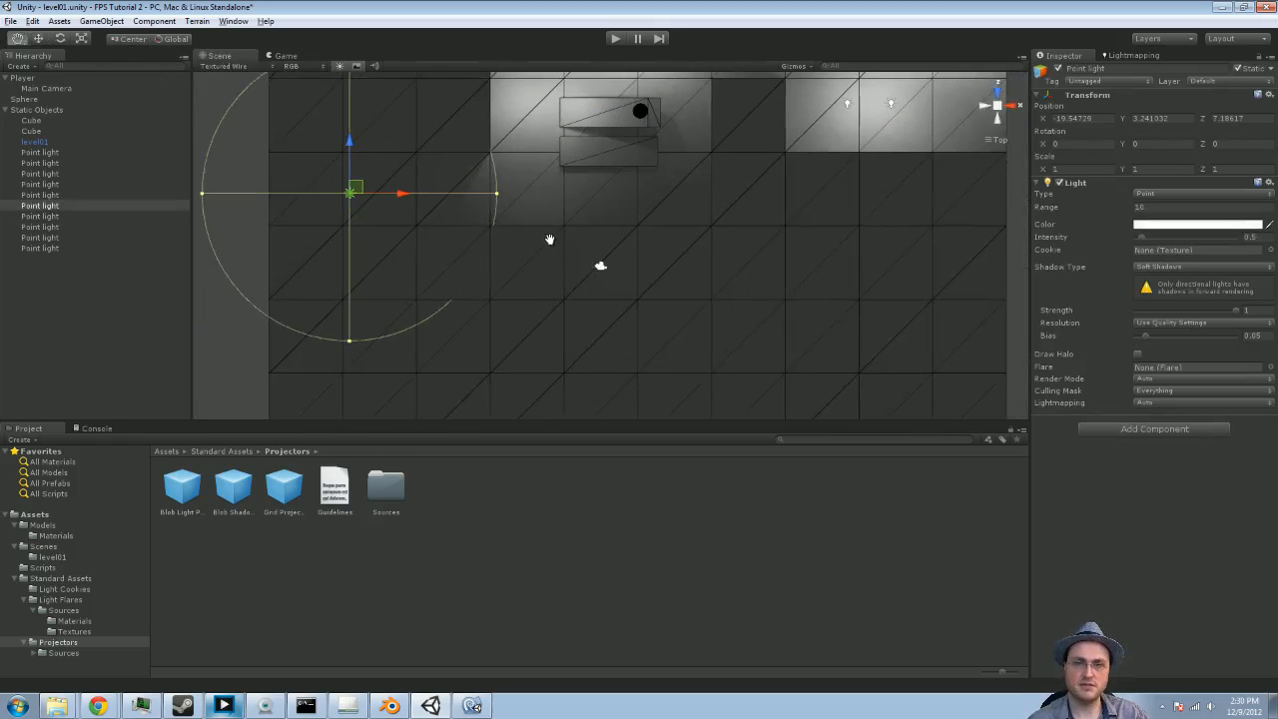
pyautogui.keyDown('alt'); pyautogui.moveTo(550, 239); pyautogui.dragTo(439, 142); pyautogui.keyUp('alt')
pyautogui.moveTo(597, 187); pyautogui.dragTo(547, 281, button='middle')
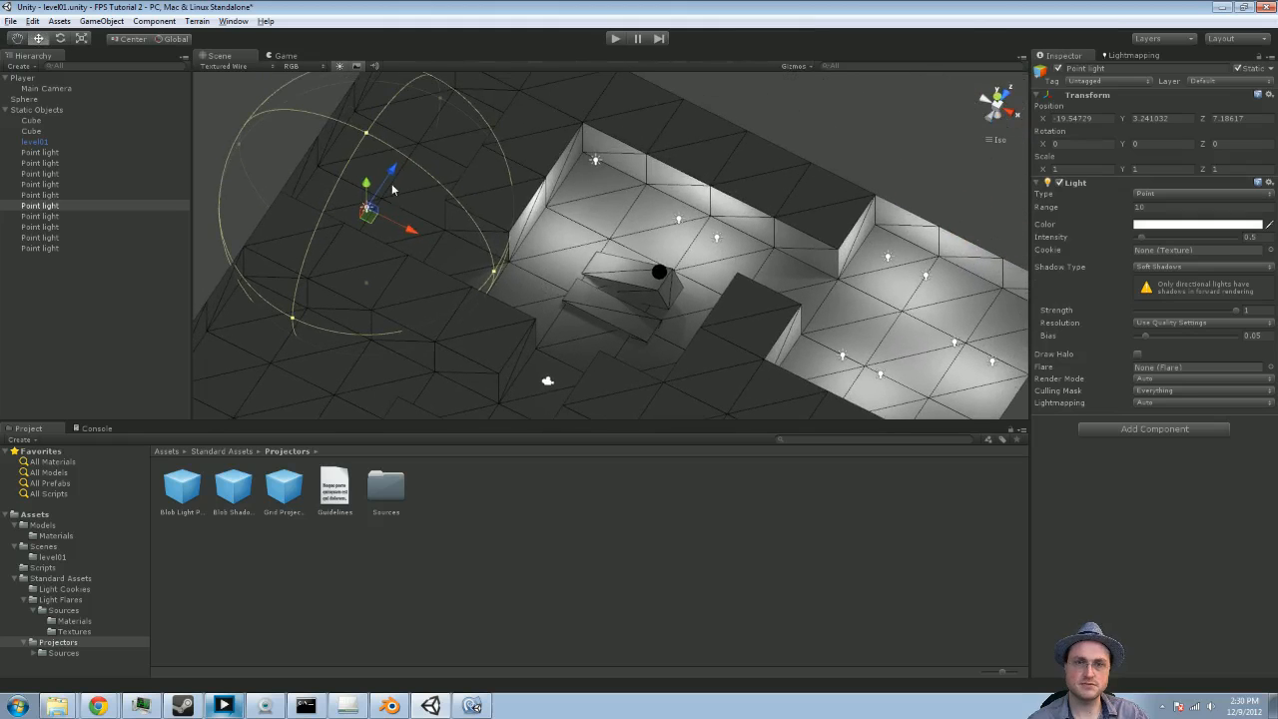
pyautogui.hotkey('ctrl', 'd')
pyautogui.moveTo(387, 220); pyautogui.dragTo(287, 364)
pyautogui.hotkey('ctrl', 'd')
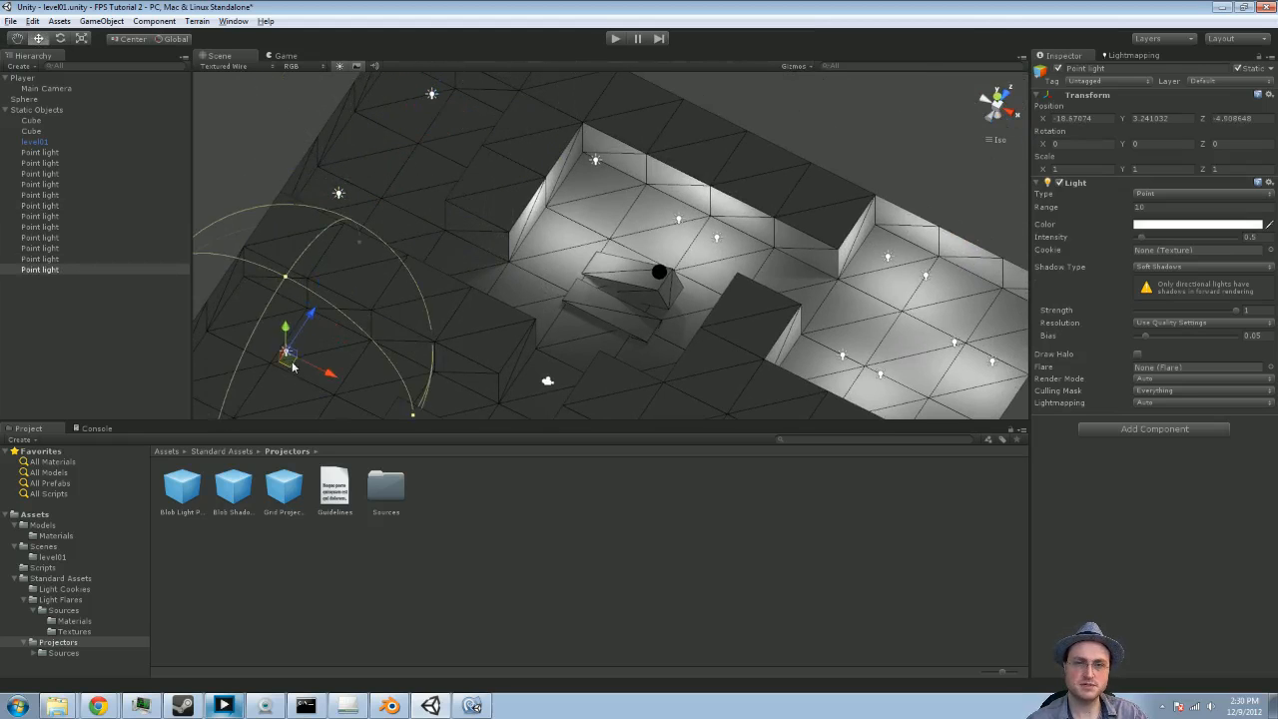
pyautogui.moveTo(329, 317); pyautogui.dragTo(503, 153, button='middle')
pyautogui.hotkey('ctrl', 'd')
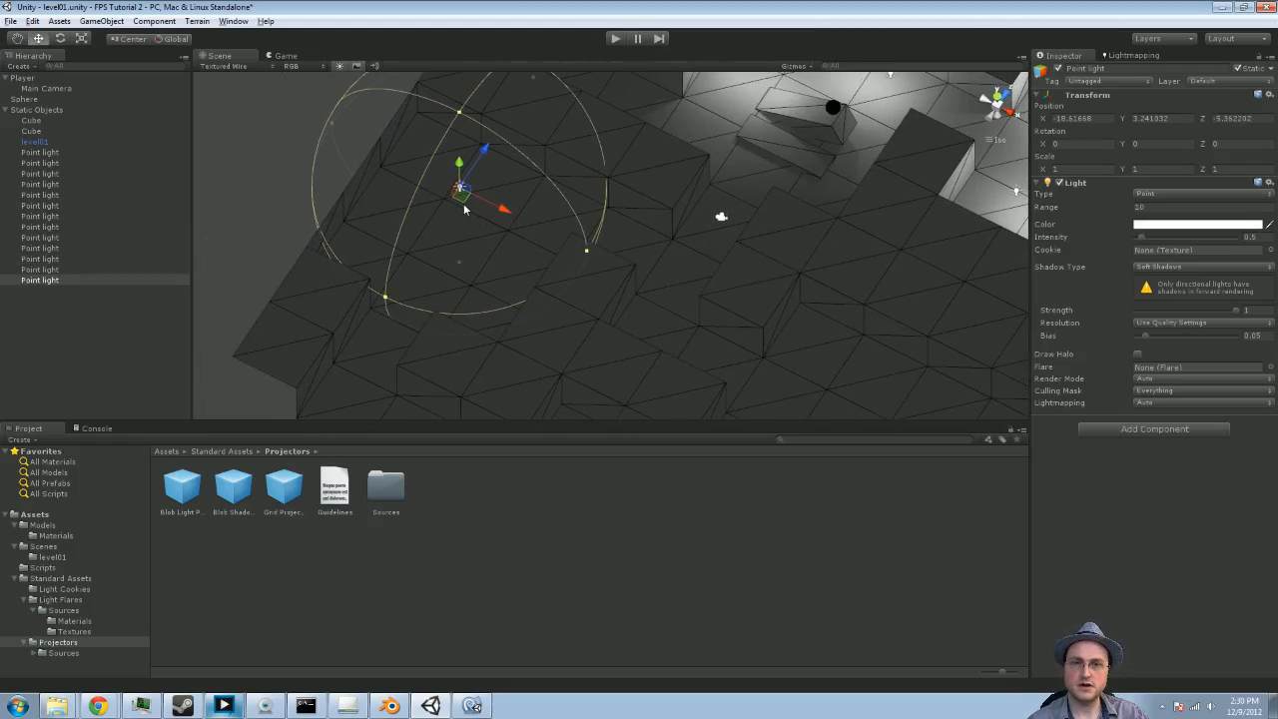
pyautogui.moveTo(464, 197); pyautogui.dragTo(418, 294)
pyautogui.moveTo(452, 322); pyautogui.dragTo(415, 202, button='middle')
# Place further point light copies across the unlit rooms along the level's near edge, up to about X 9.8, Z -6.4
pyautogui.hotkey('ctrl', 'd')
pyautogui.moveTo(380, 168); pyautogui.dragTo(799, 270)
pyautogui.hotkey('ctrl', 'd')
pyautogui.hotkey('ctrl', 'd')
pyautogui.hotkey('ctrl', 'd')
pyautogui.moveTo(799, 271); pyautogui.dragTo(708, 249, button='middle')
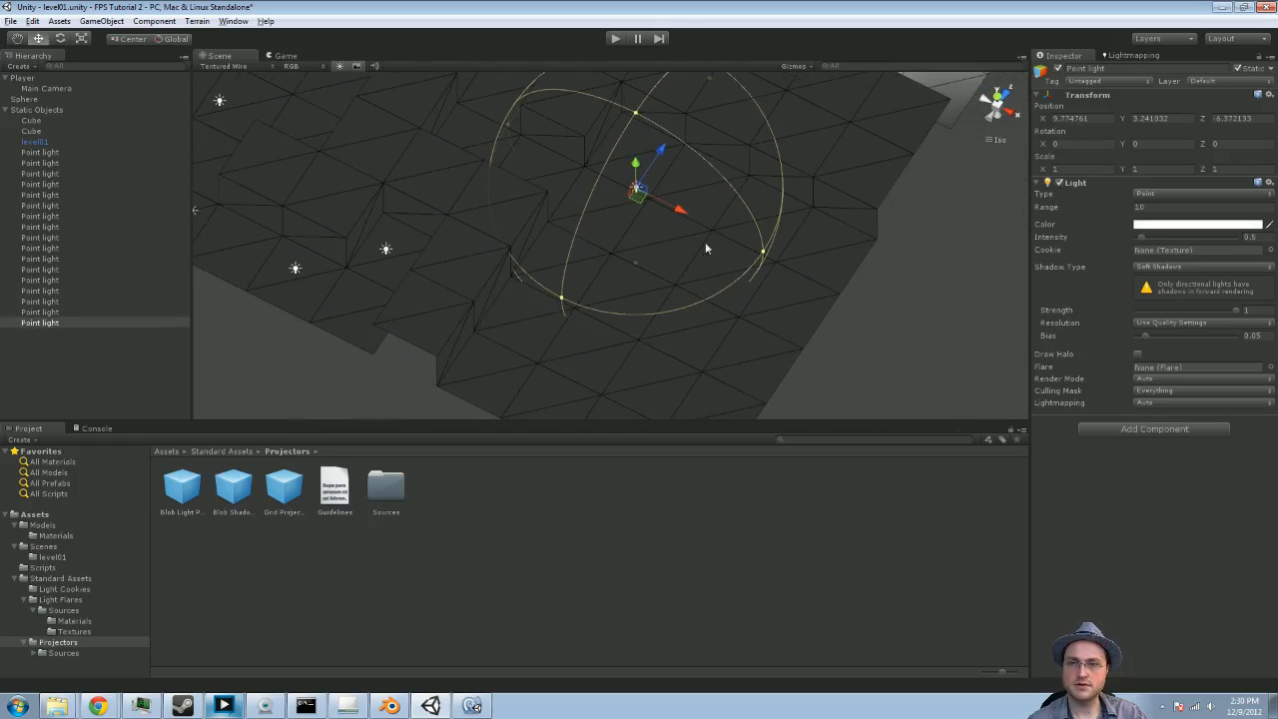
# Distribute more point light copies through the central unlit rooms, placing the last one at about X -13, Z 6.7 beside the ramp room
pyautogui.hotkey('ctrl', 'd')
pyautogui.moveTo(644, 205); pyautogui.dragTo(484, 148)
pyautogui.hotkey('ctrl', 'd')
pyautogui.hotkey('ctrl', 'd')
pyautogui.hotkey('ctrl', 'd')
pyautogui.moveTo(485, 147); pyautogui.dragTo(471, 372, button='middle')
pyautogui.hotkey('ctrl', 'd')
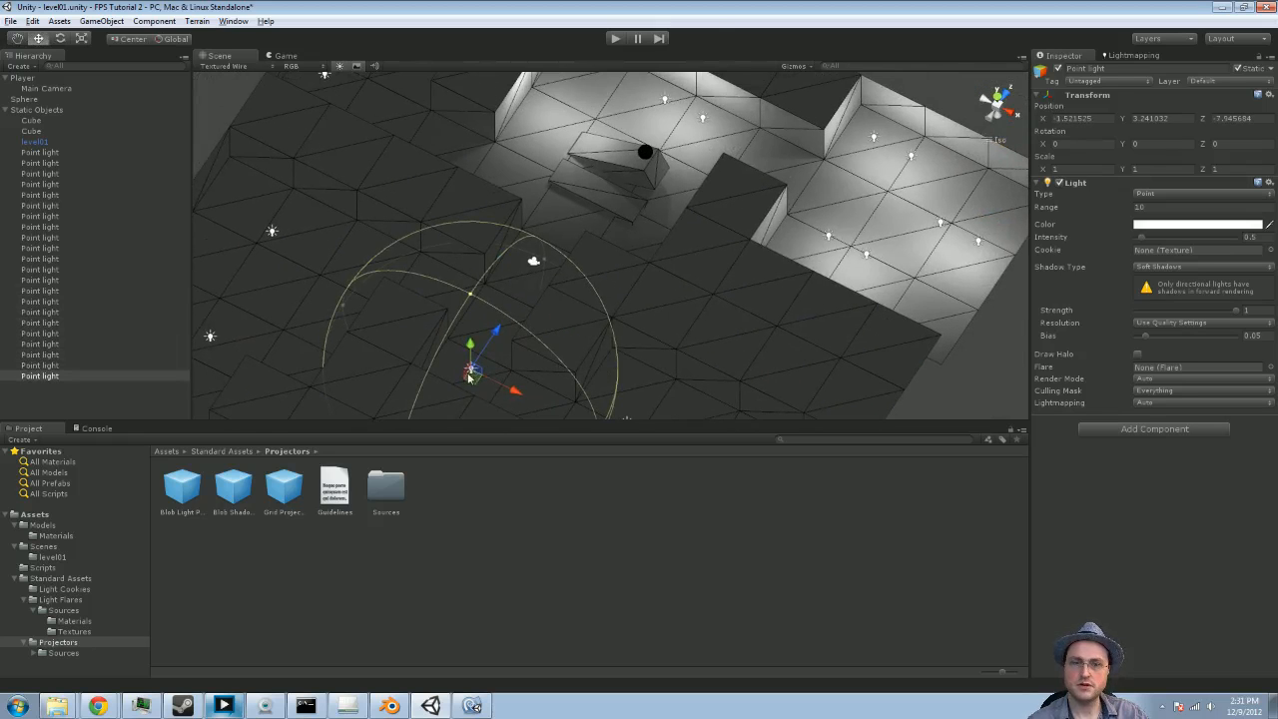
pyautogui.moveTo(476, 380); pyautogui.dragTo(439, 147)
pyautogui.moveTo(693, 126); pyautogui.dragTo(605, 280, button='middle')
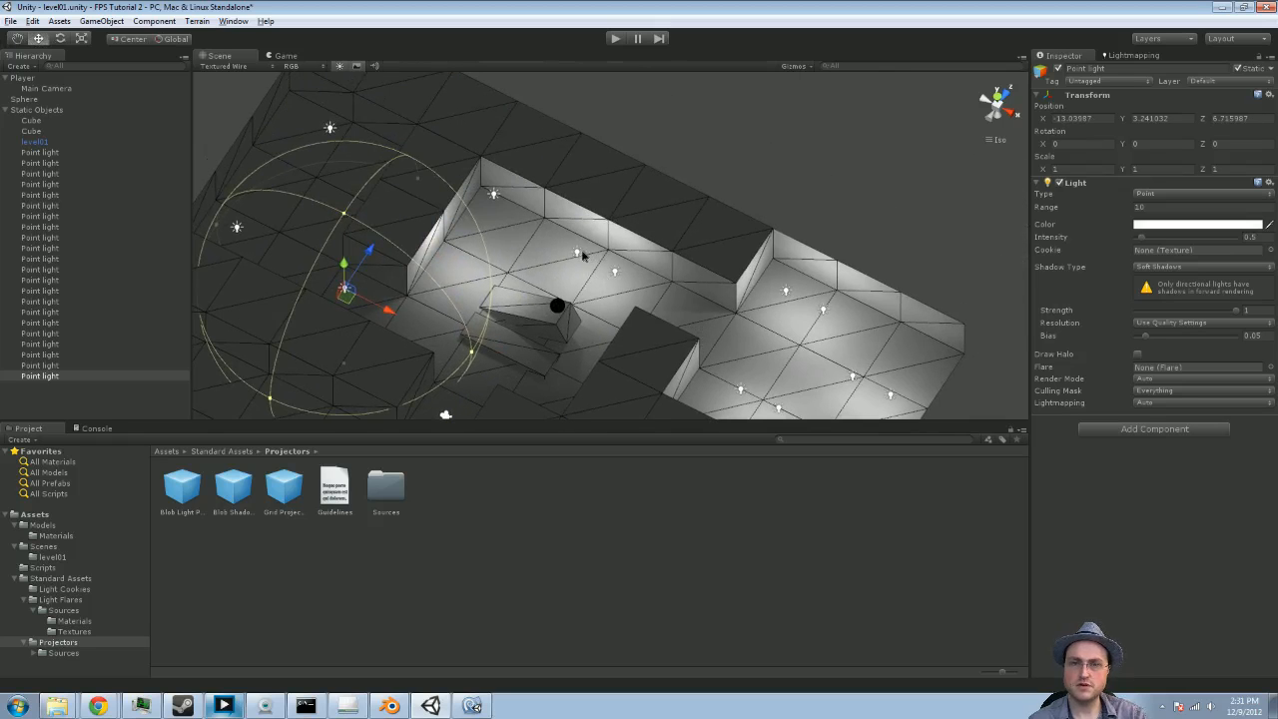
# Delete one of the paired lights behind the ramp and place a duplicate of the other near the player camera
pyautogui.click(577, 252)
pyautogui.click(601, 264)
pyautogui.moveTo(693, 342); pyautogui.dragTo(707, 230, button='middle')
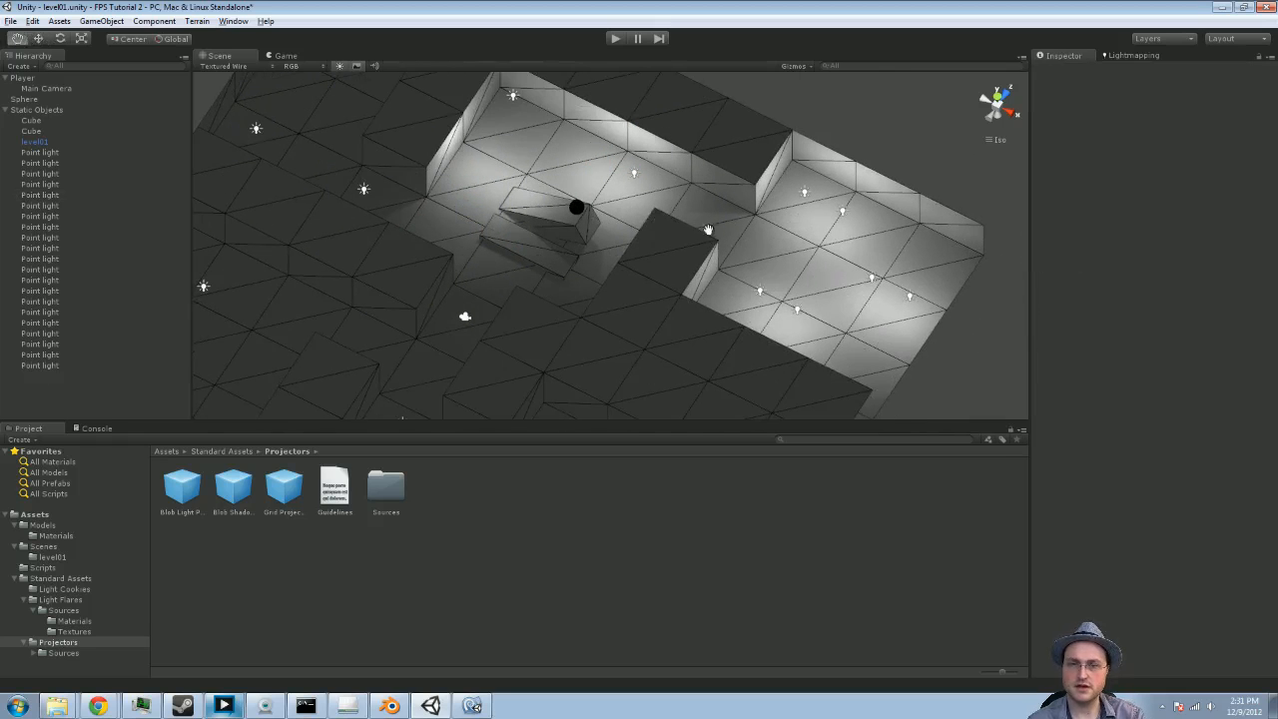
pyautogui.click(635, 176)
pyautogui.hotkey('ctrl', 'd')
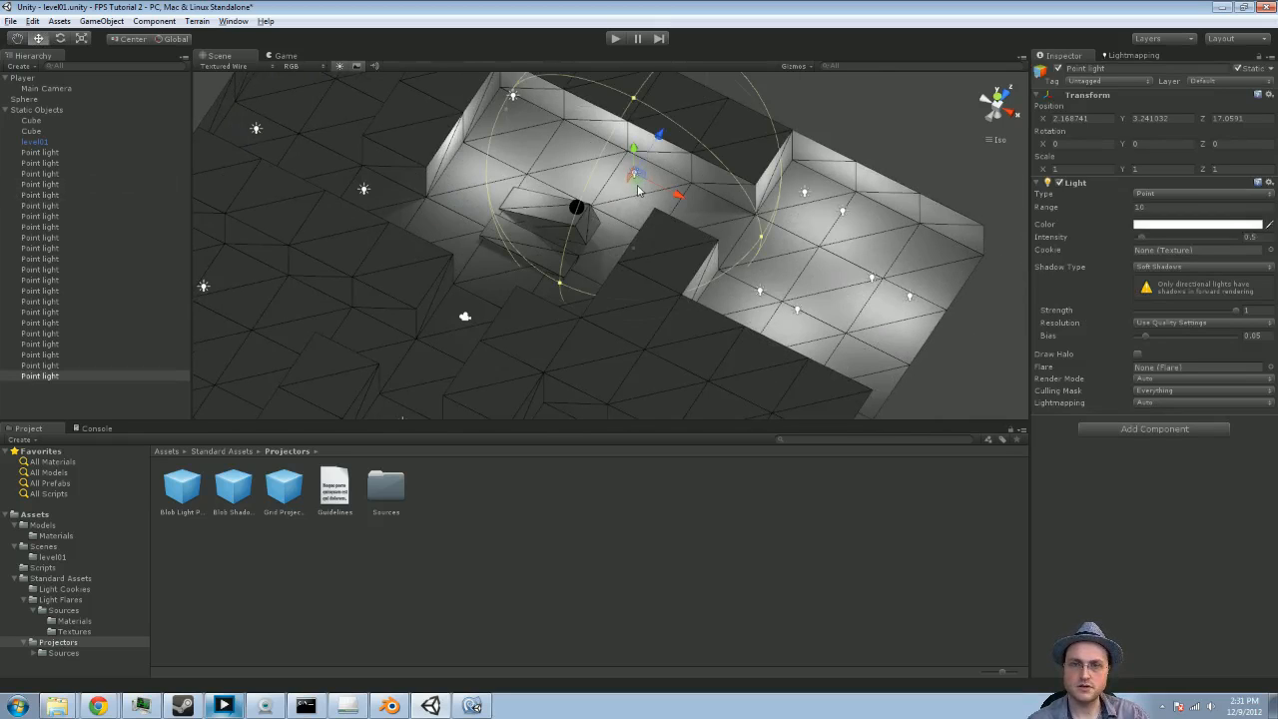
pyautogui.moveTo(639, 189); pyautogui.dragTo(481, 317)
# Delete one light from each of the three pairs in the bright room next to the ramp room, and save the scene
pyautogui.click(796, 311)
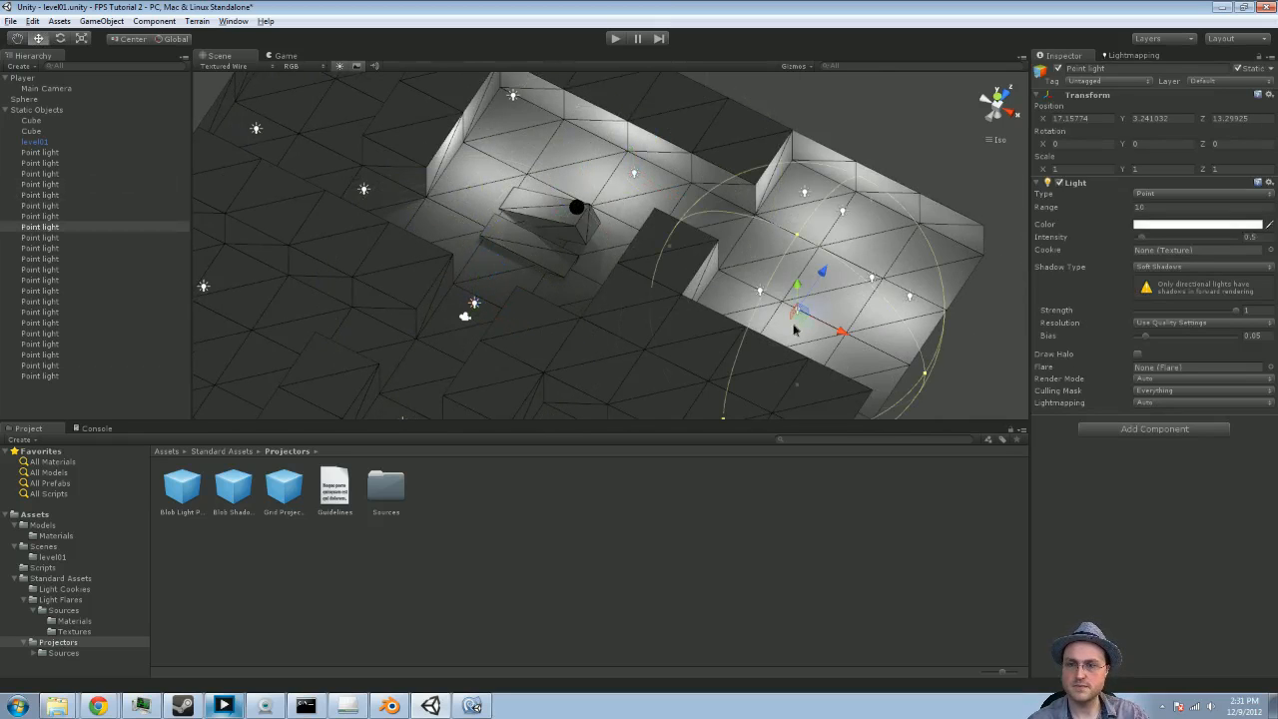
pyautogui.click(889, 312)
pyautogui.click(872, 280)
pyautogui.click(853, 250)
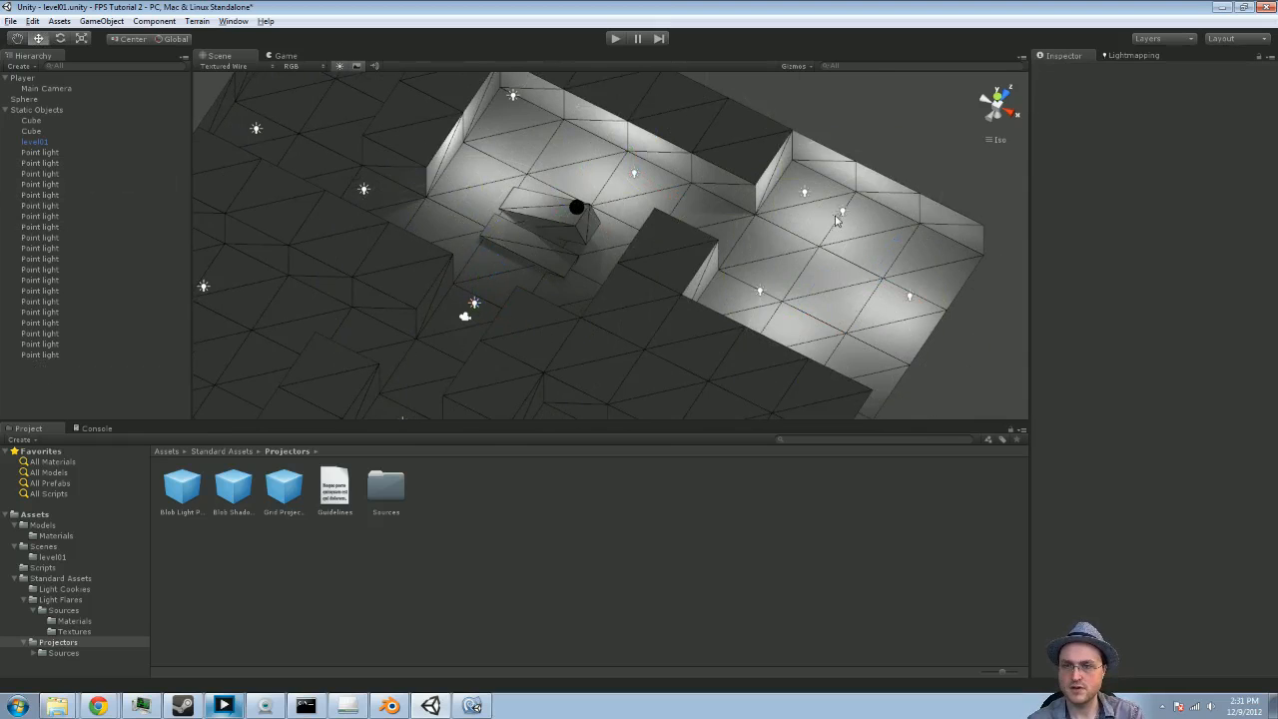
pyautogui.click(841, 211)
pyautogui.press('Delete')
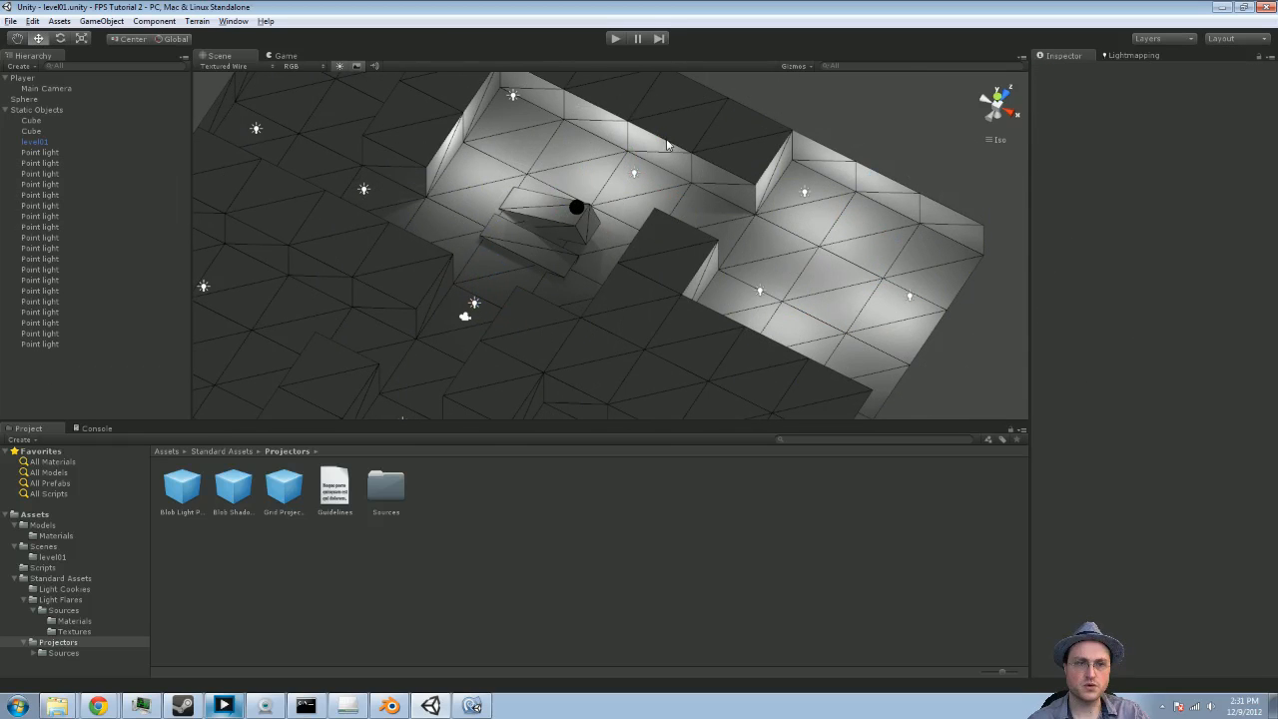
# Select the level01 mesh and bake the scene's lightmaps
pyautogui.click(699, 130)
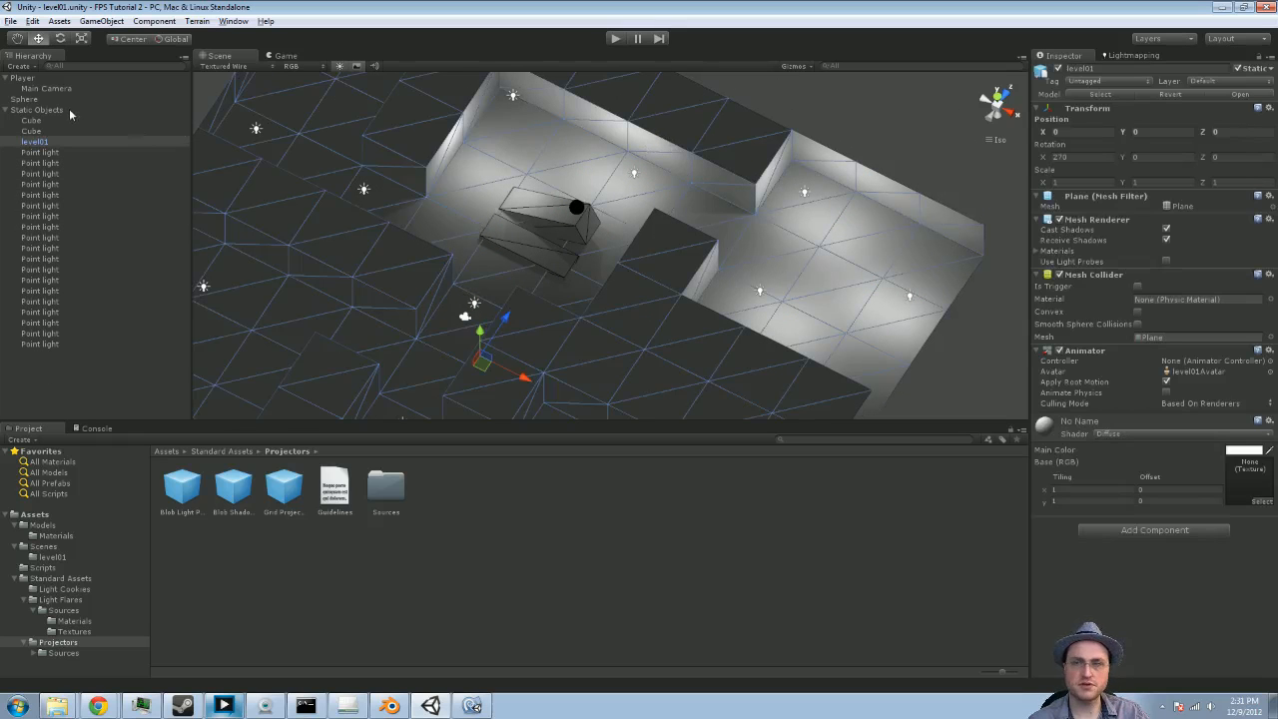
pyautogui.click(1138, 55)
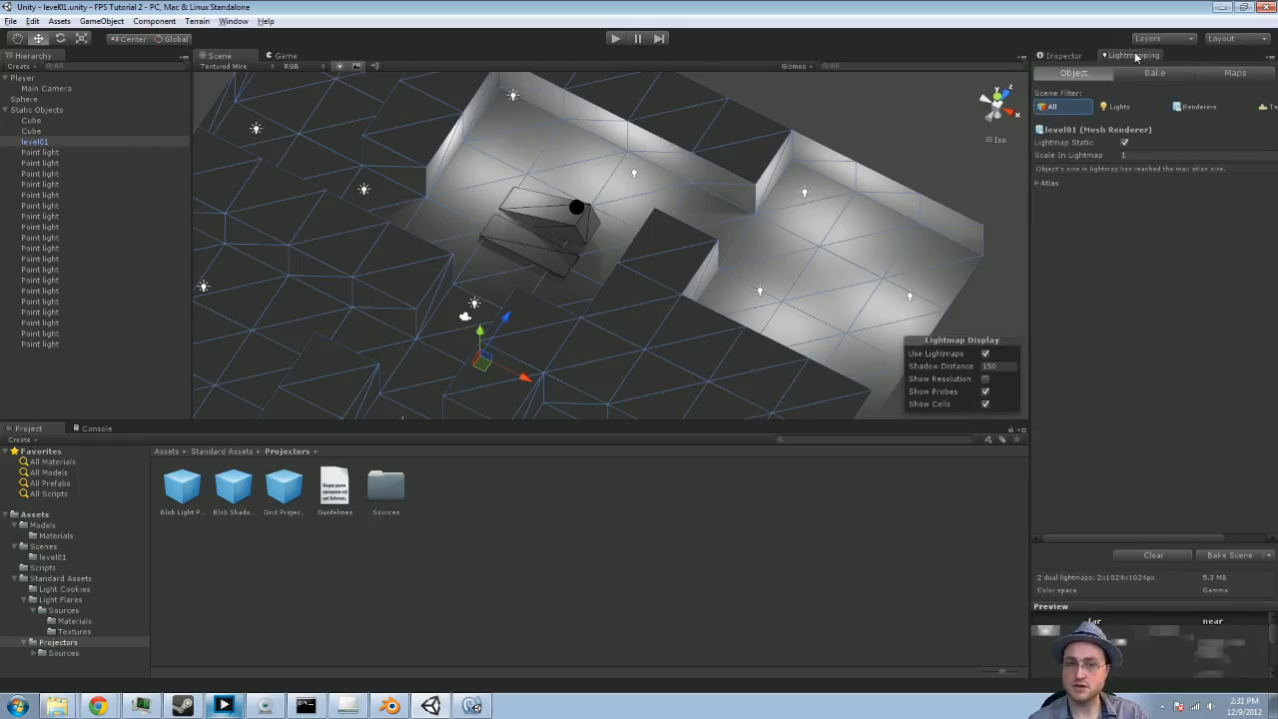
pyautogui.click(1233, 556)
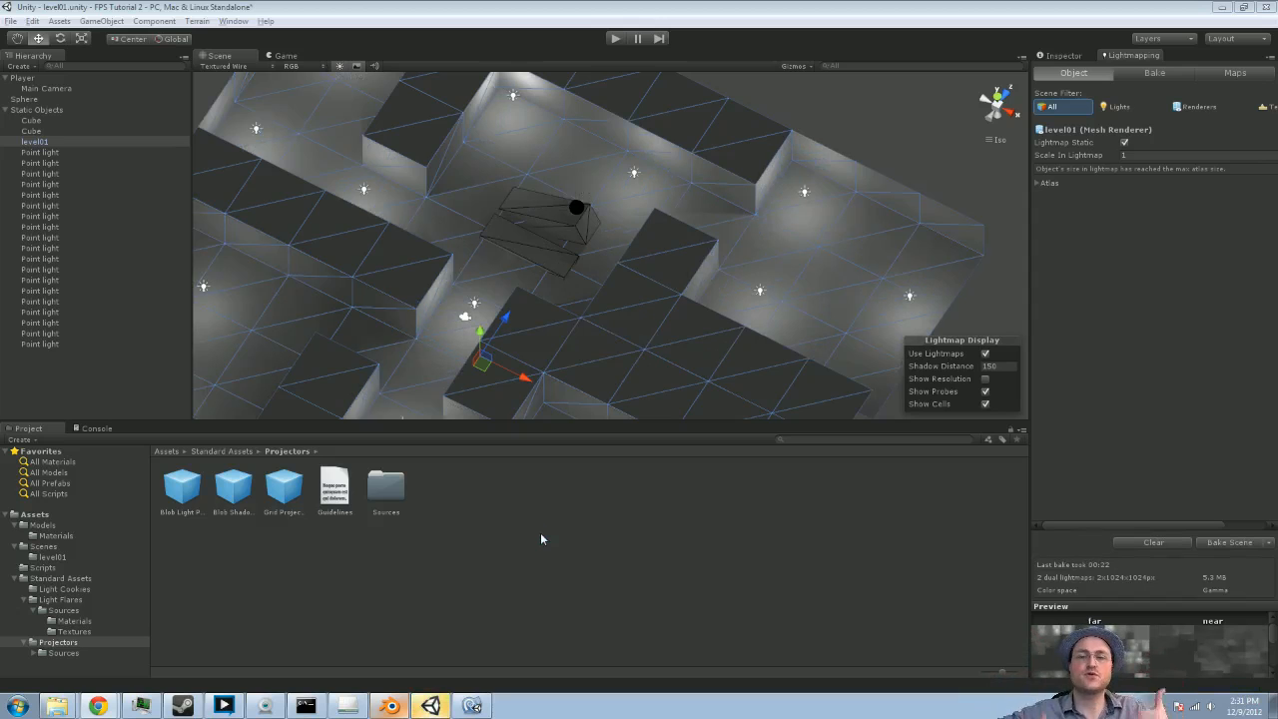
# Play-test walking through the level's rooms and corridors and back to the ramp room to check the baked lighting
pyautogui.click(615, 40)
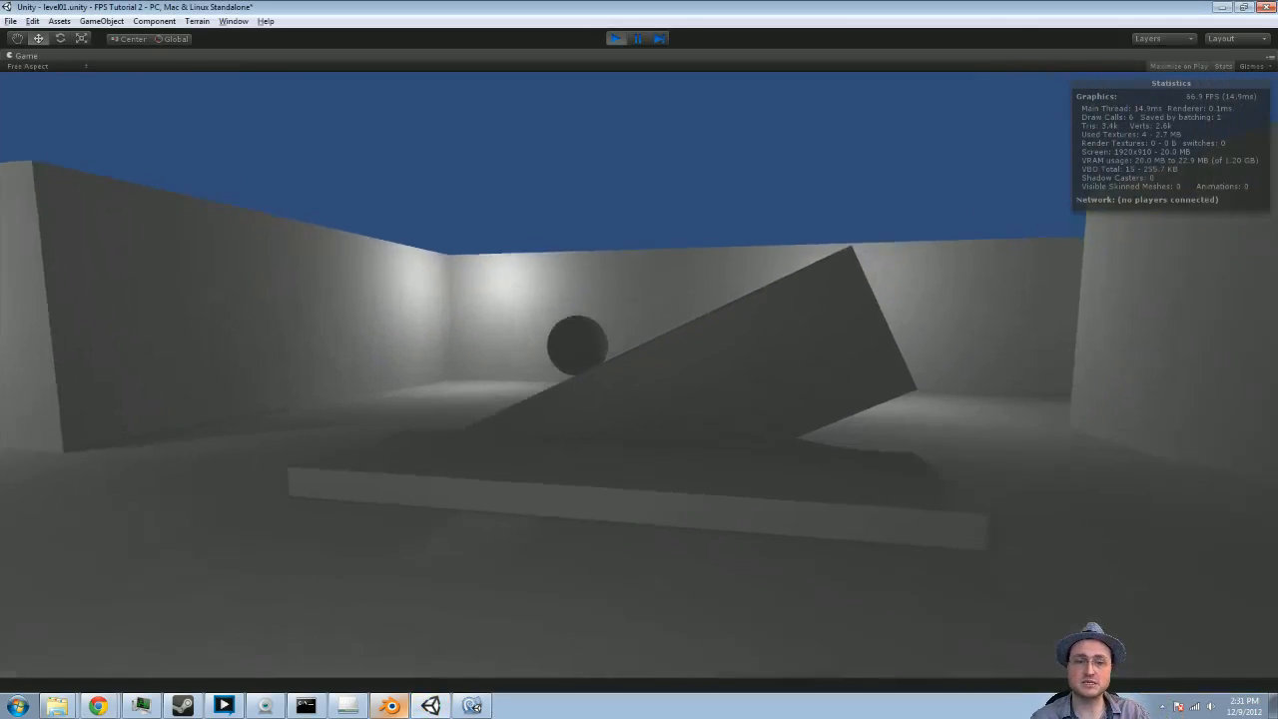
pyautogui.press('w')
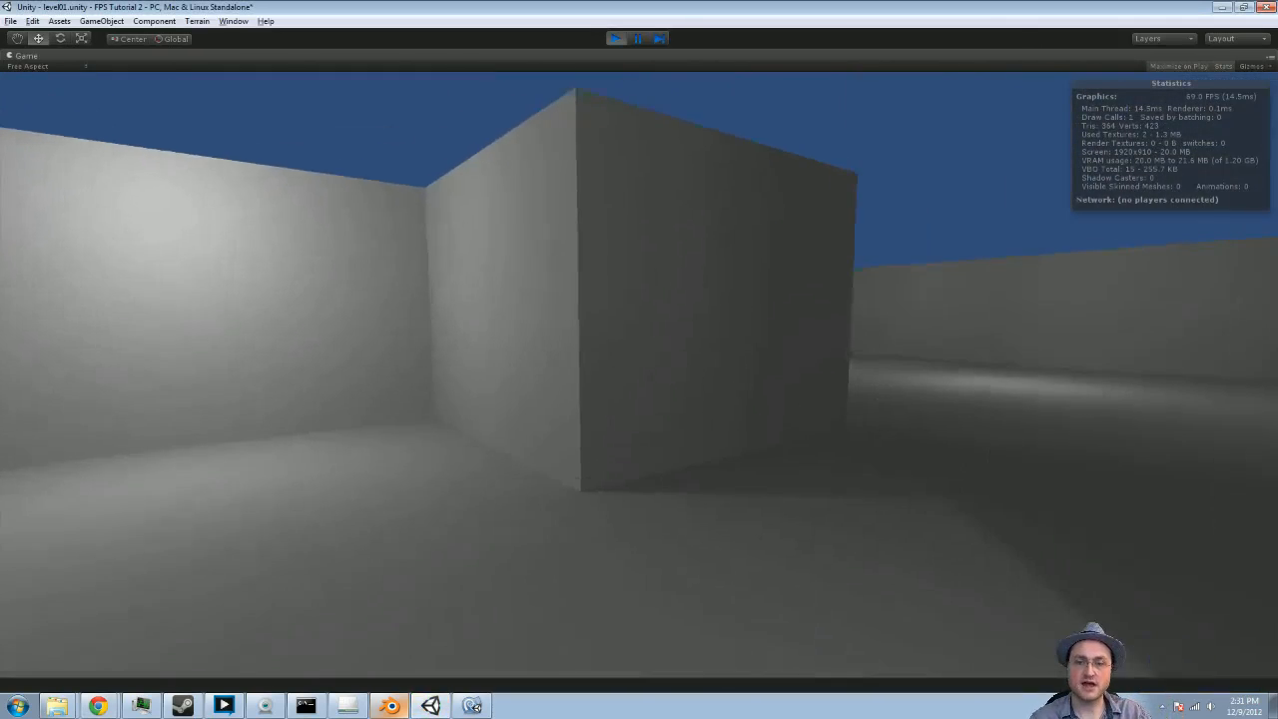
pyautogui.press('w')
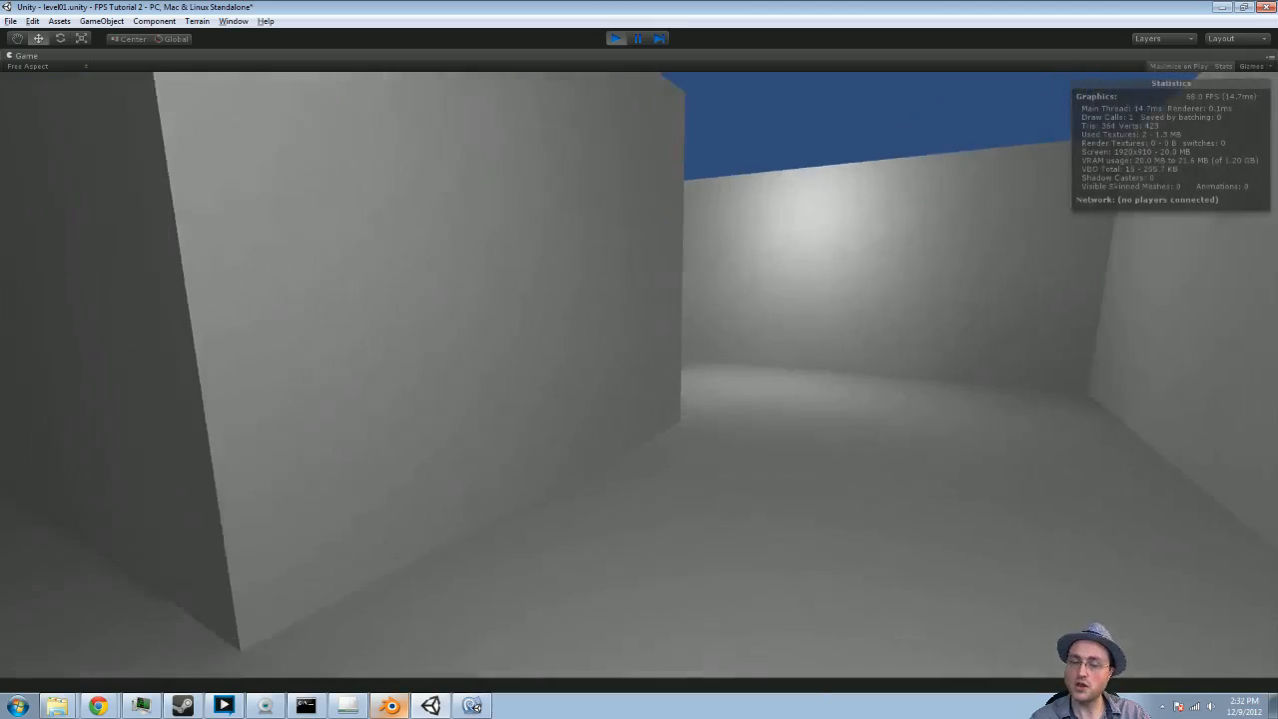
pyautogui.press('w')
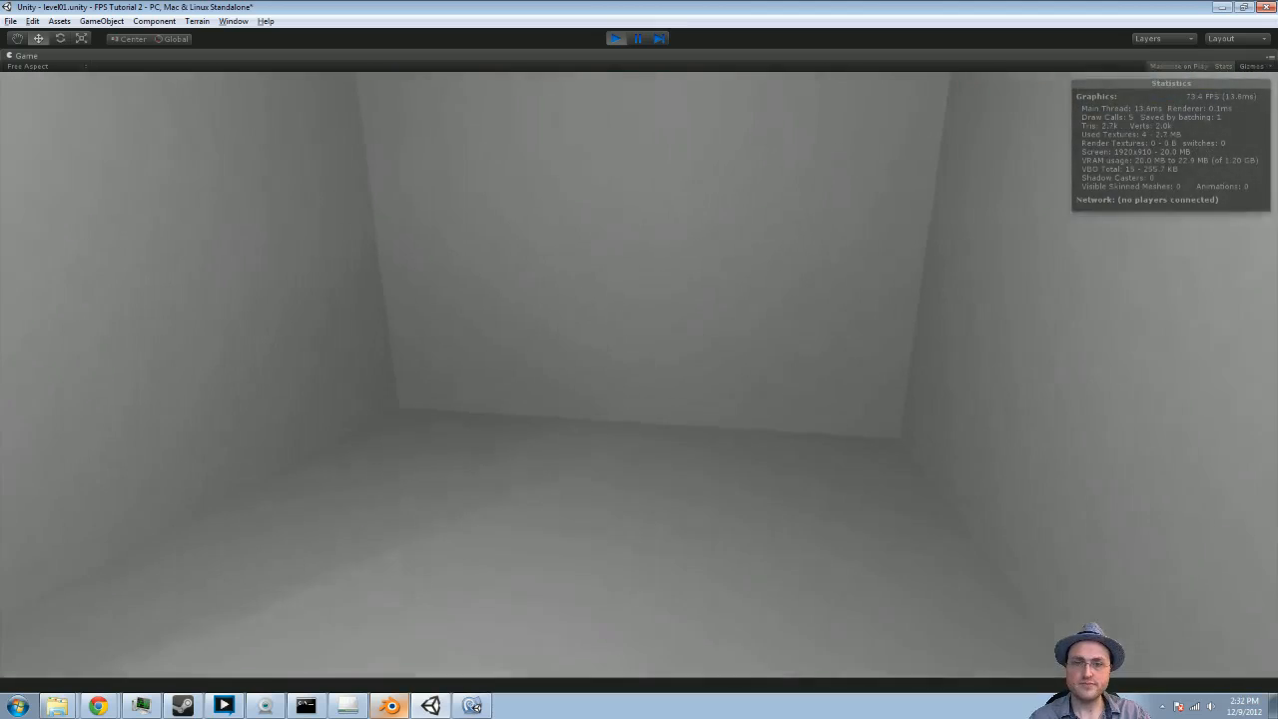
pyautogui.press('w')
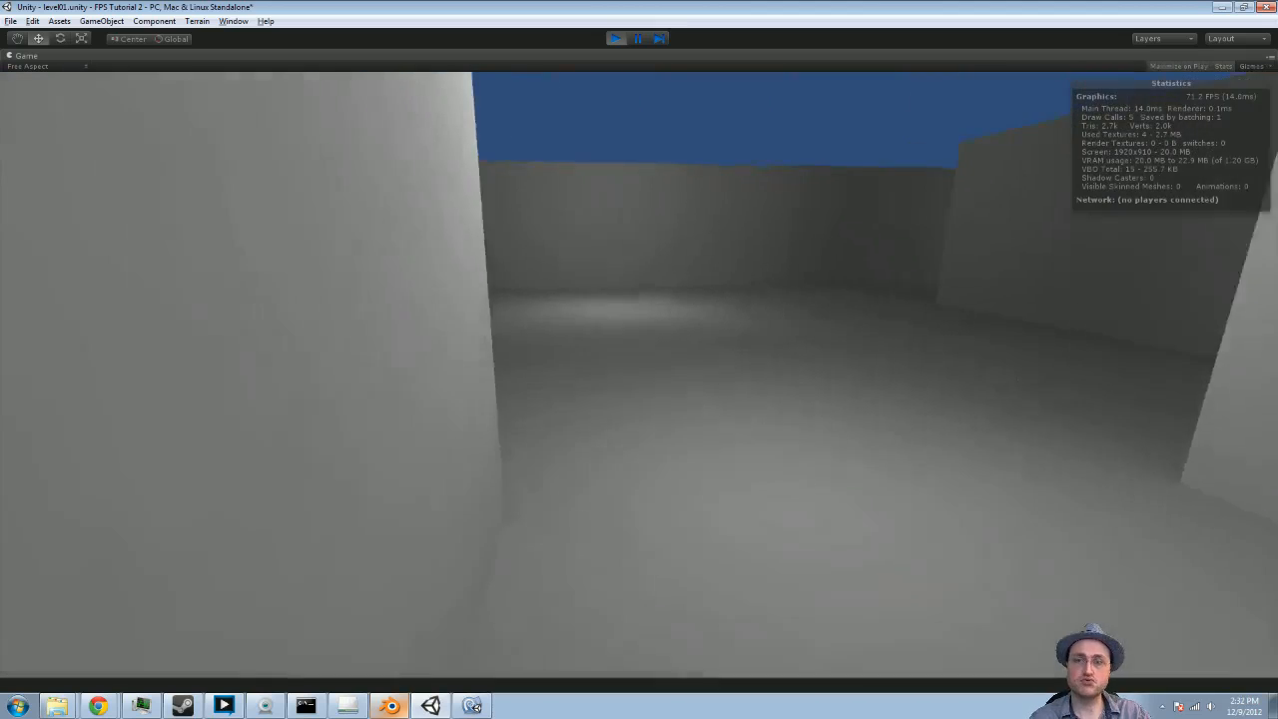
pyautogui.press('w')
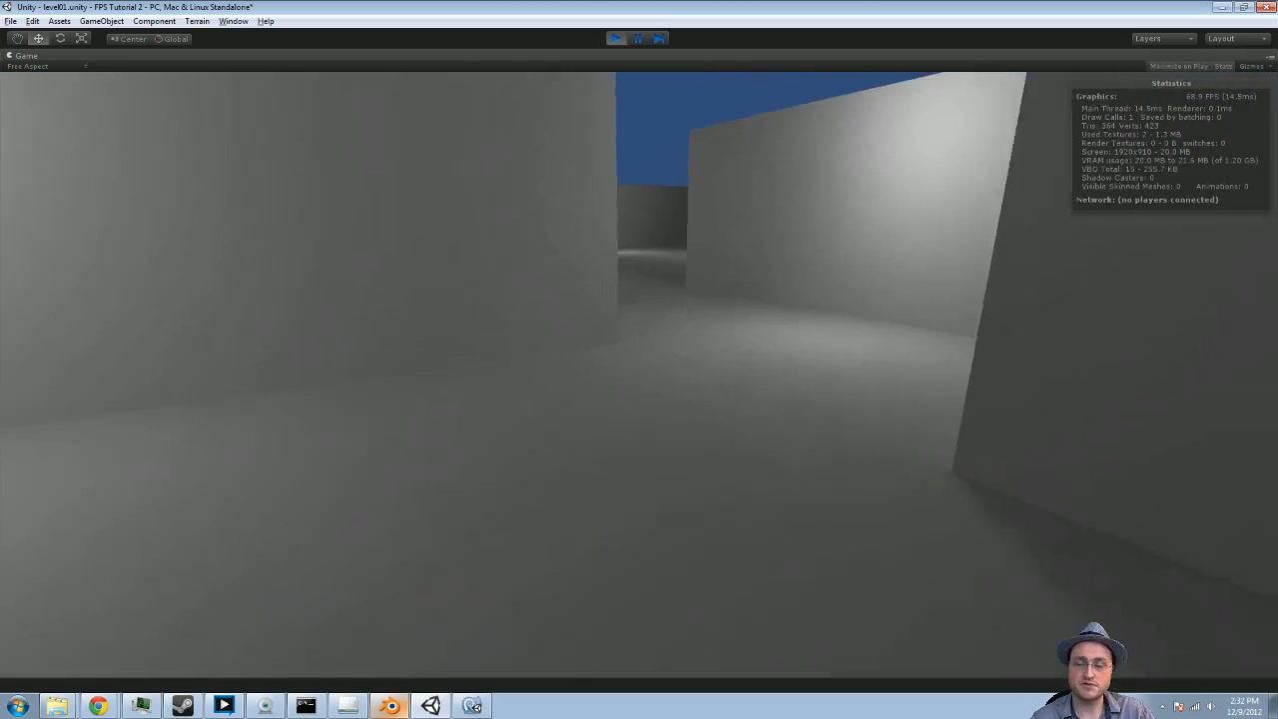
pyautogui.press('w')
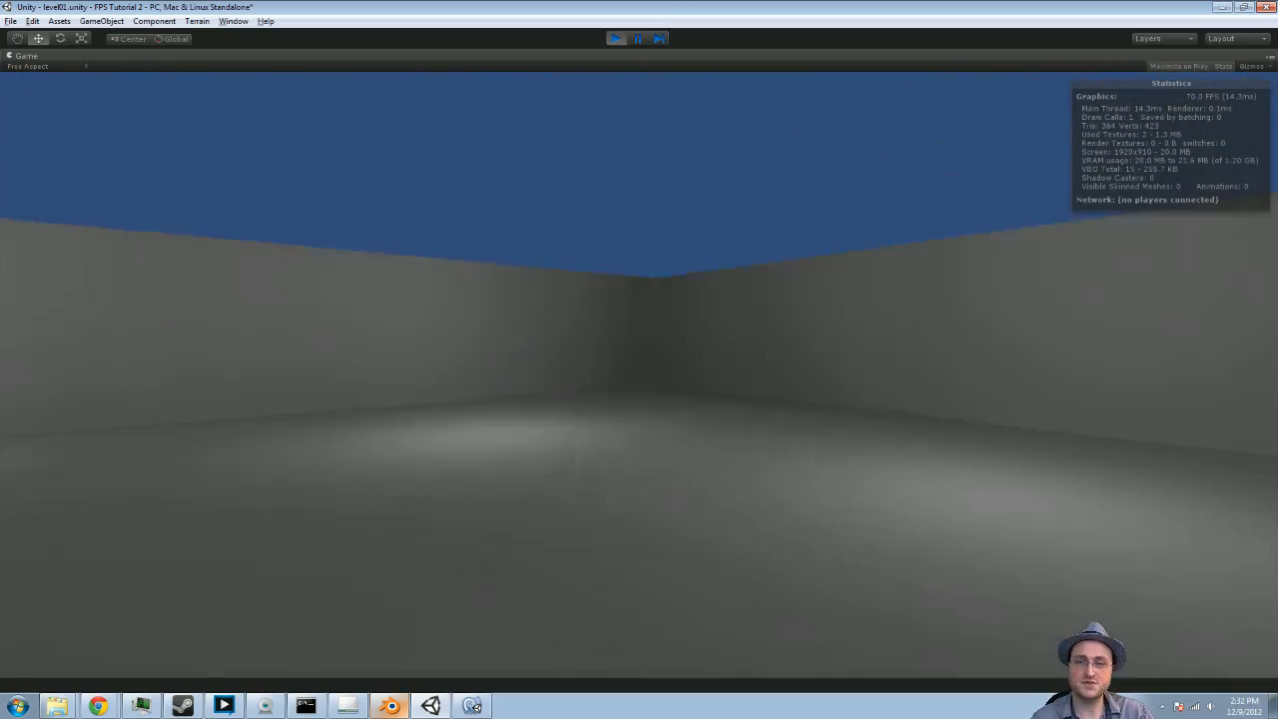
pyautogui.press('w')
pyautogui.press('s')
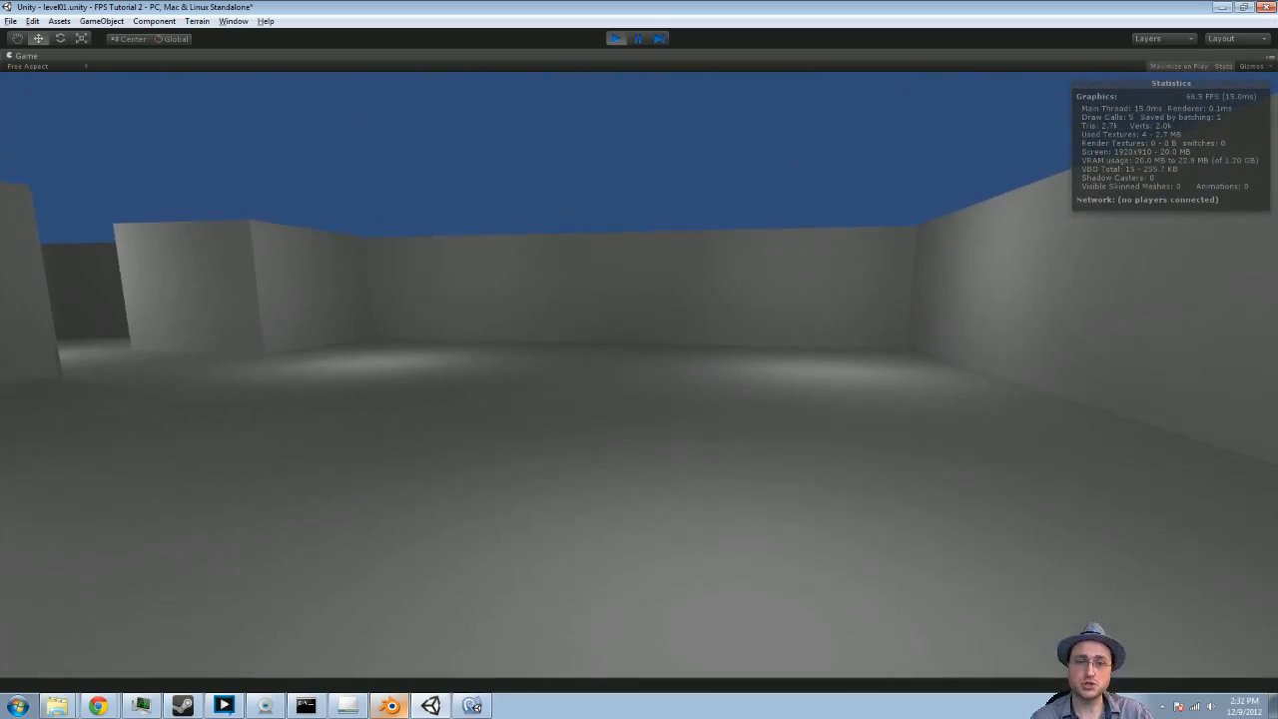
pyautogui.press('w')
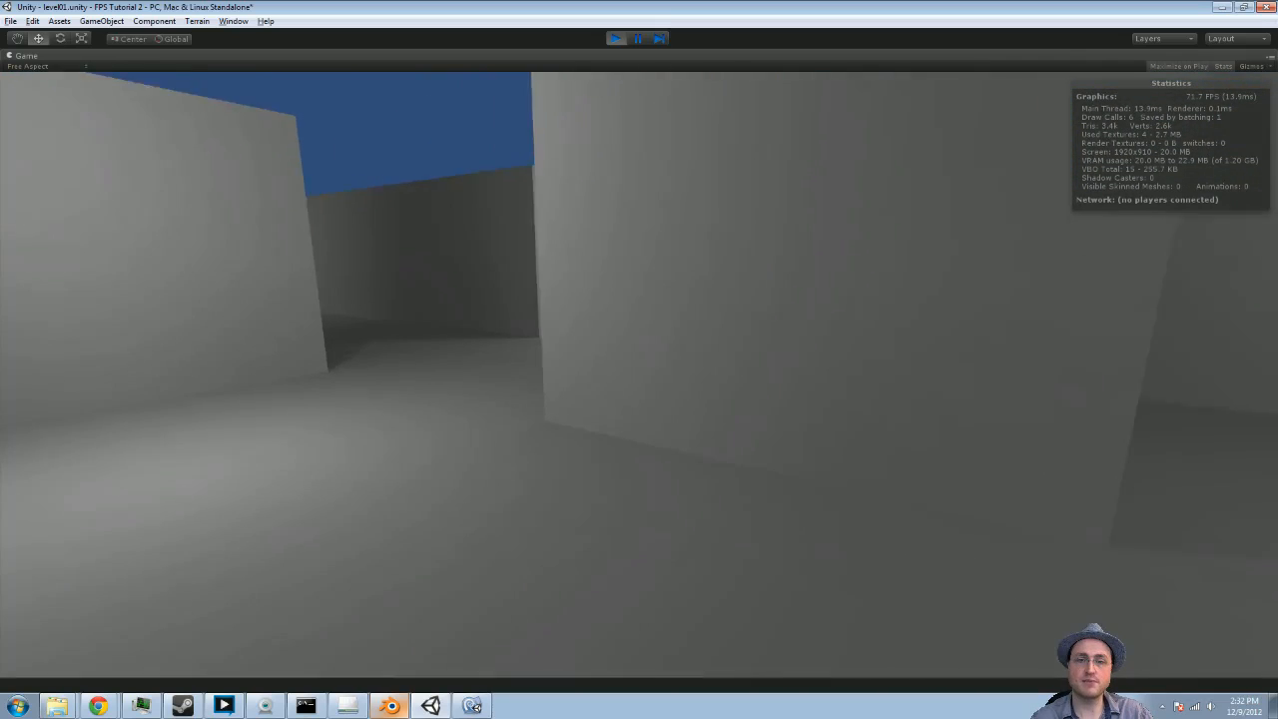
pyautogui.press('w')
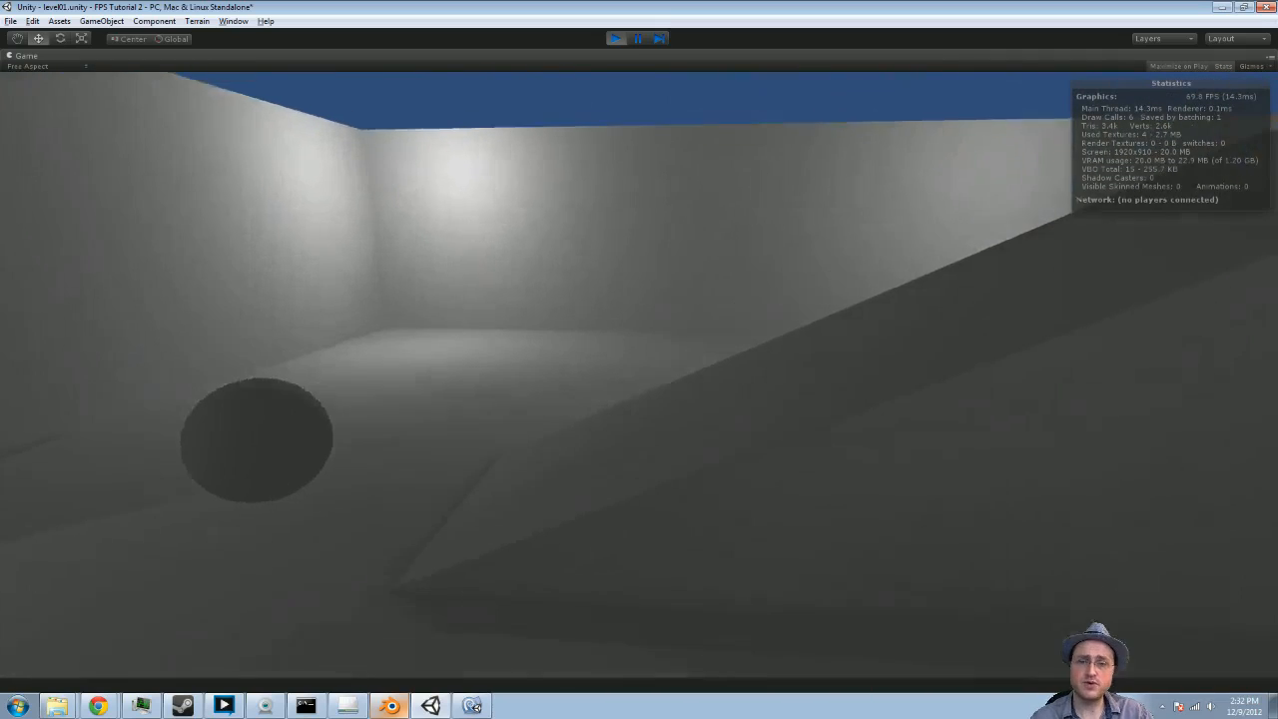
# Play-test going up onto the wall tops and jumping between them to view the lit rooms from above
pyautogui.press('w')
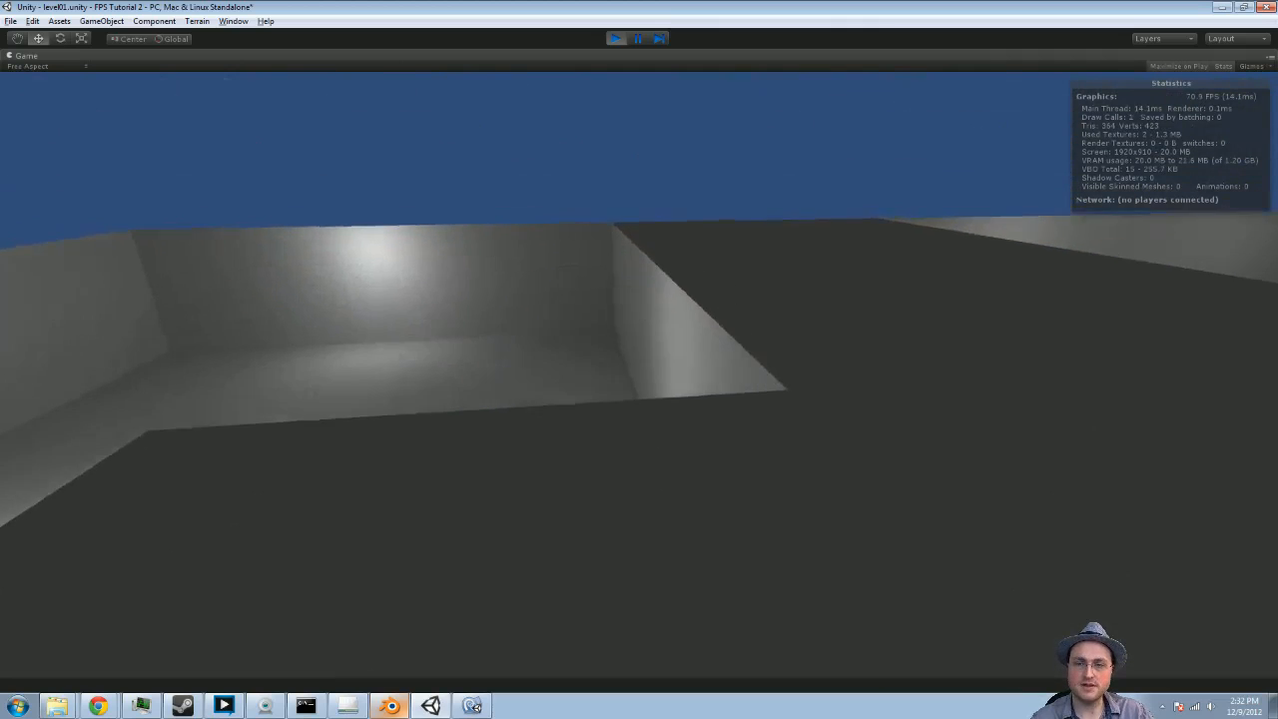
pyautogui.press('w')
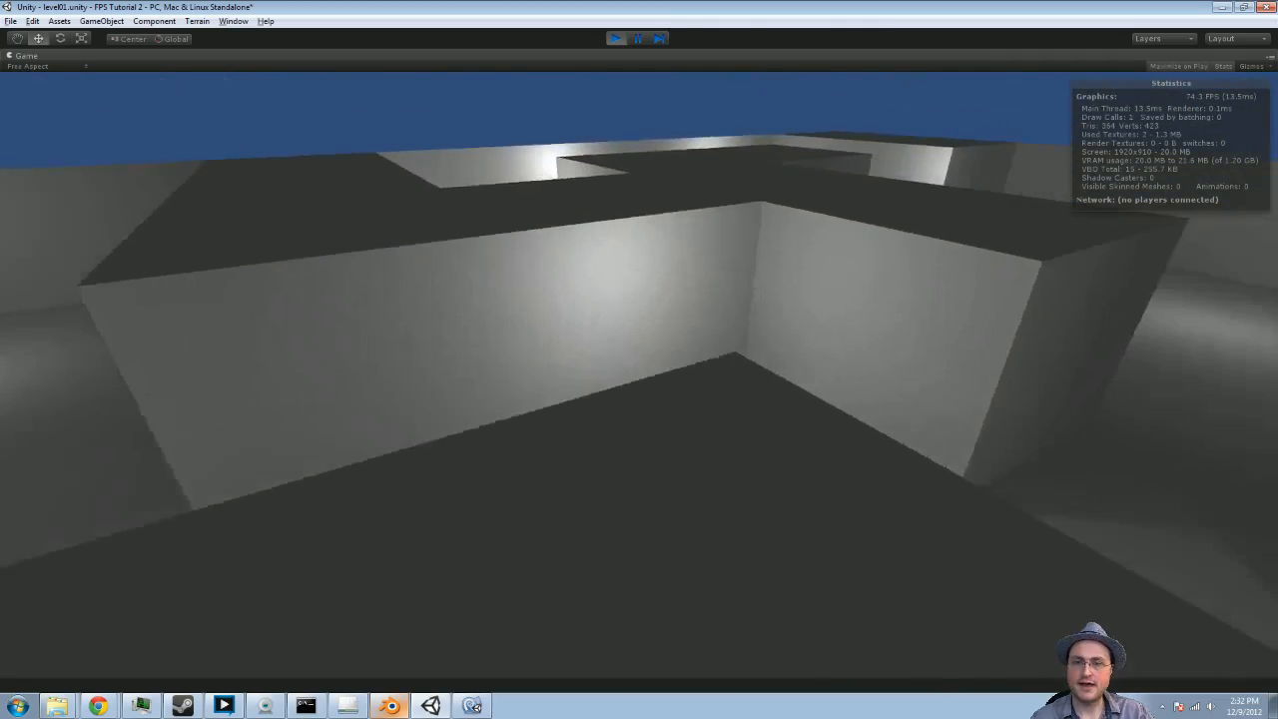
pyautogui.press('space')
pyautogui.press('w')
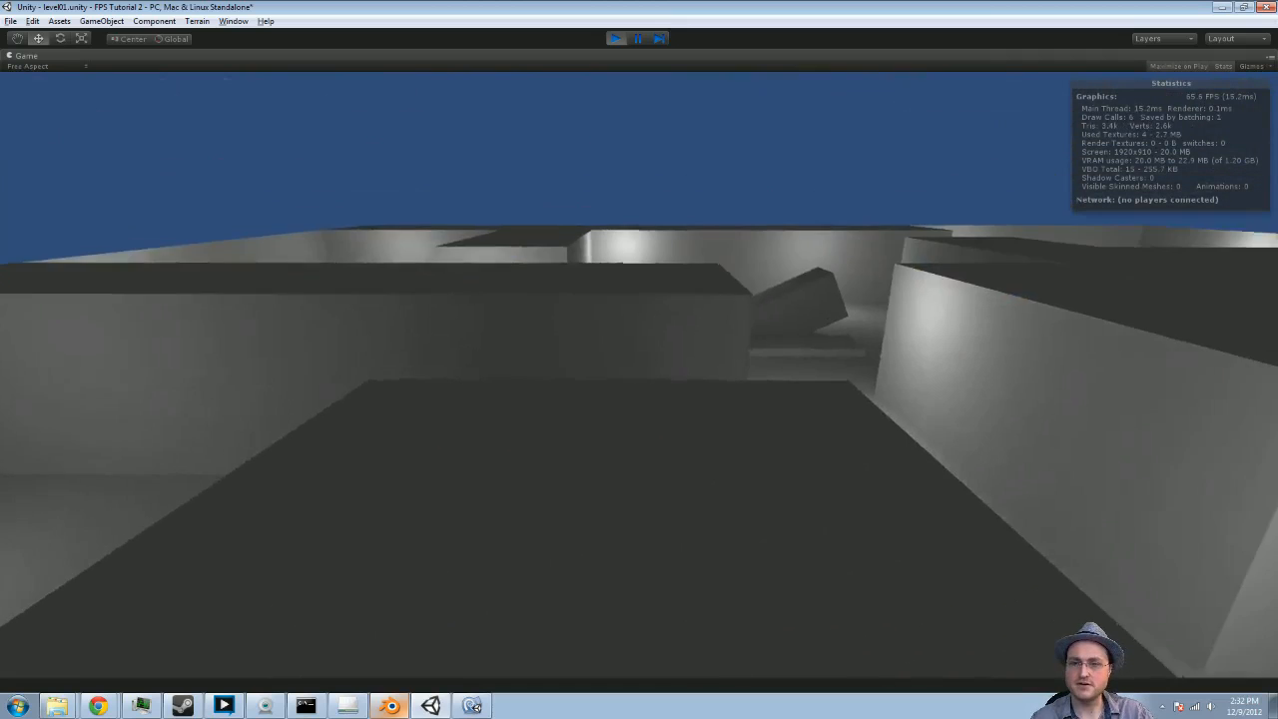
pyautogui.press('w')
pyautogui.press('space')
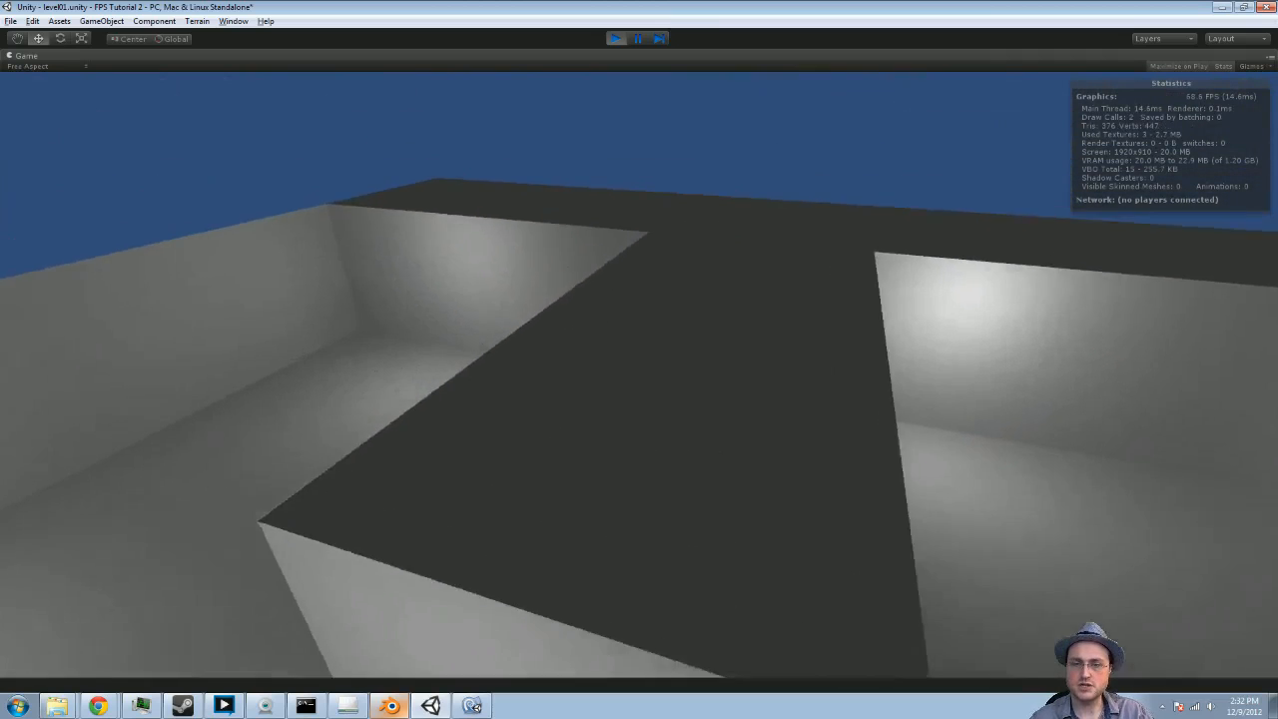
pyautogui.press('w')
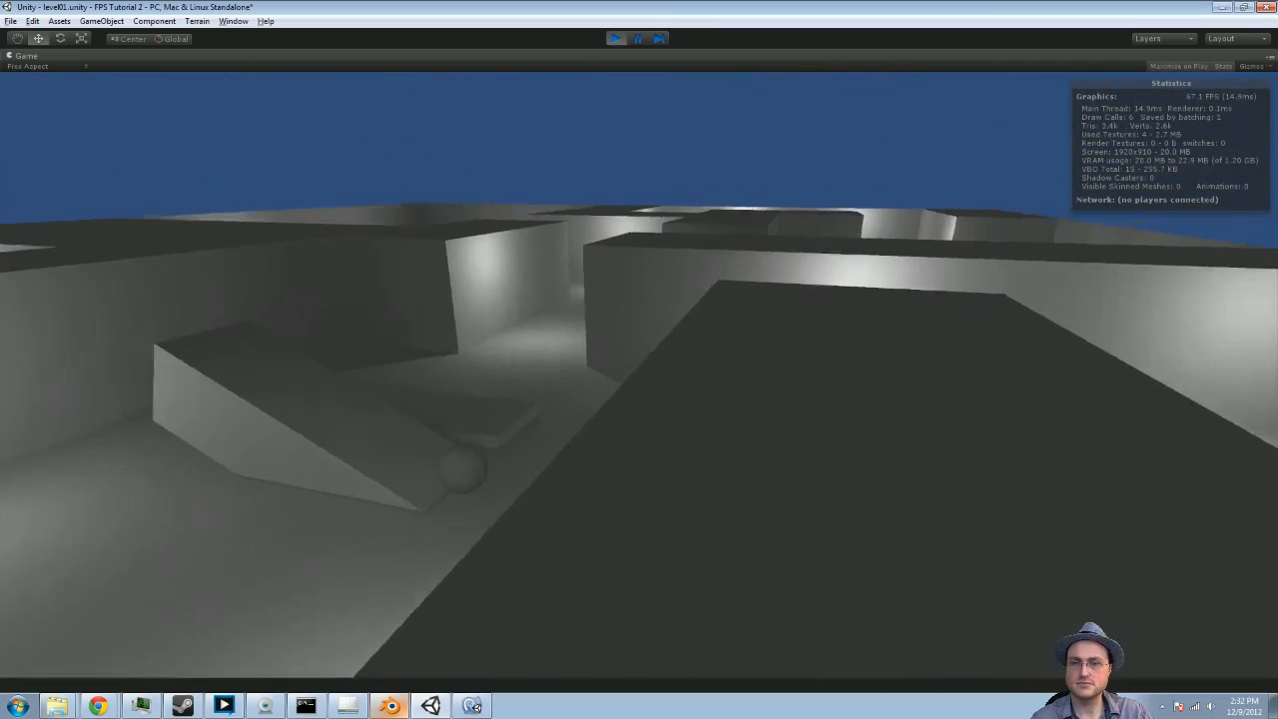
# Play-test jumping onward across the wall tops toward the level's far rooms, and end the play test
pyautogui.press('space')
pyautogui.press('w')
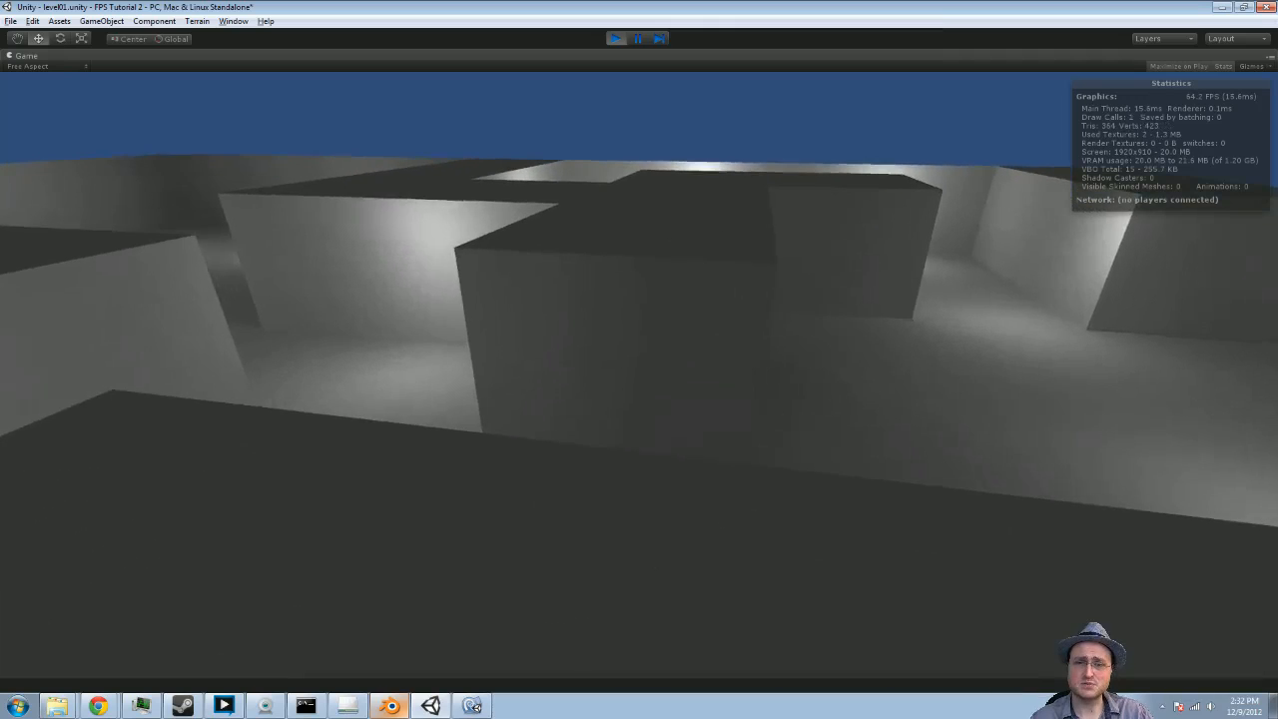
pyautogui.press('space')
pyautogui.press('w')
pyautogui.press('space')
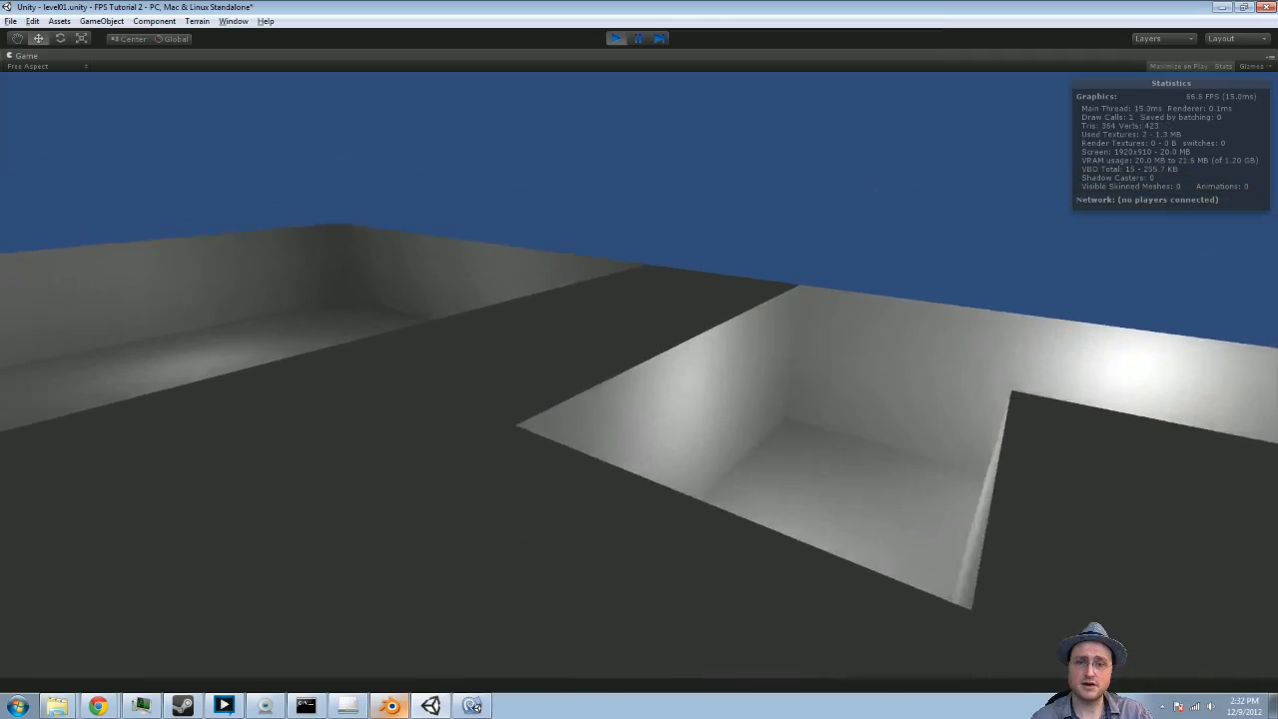
pyautogui.press('space')
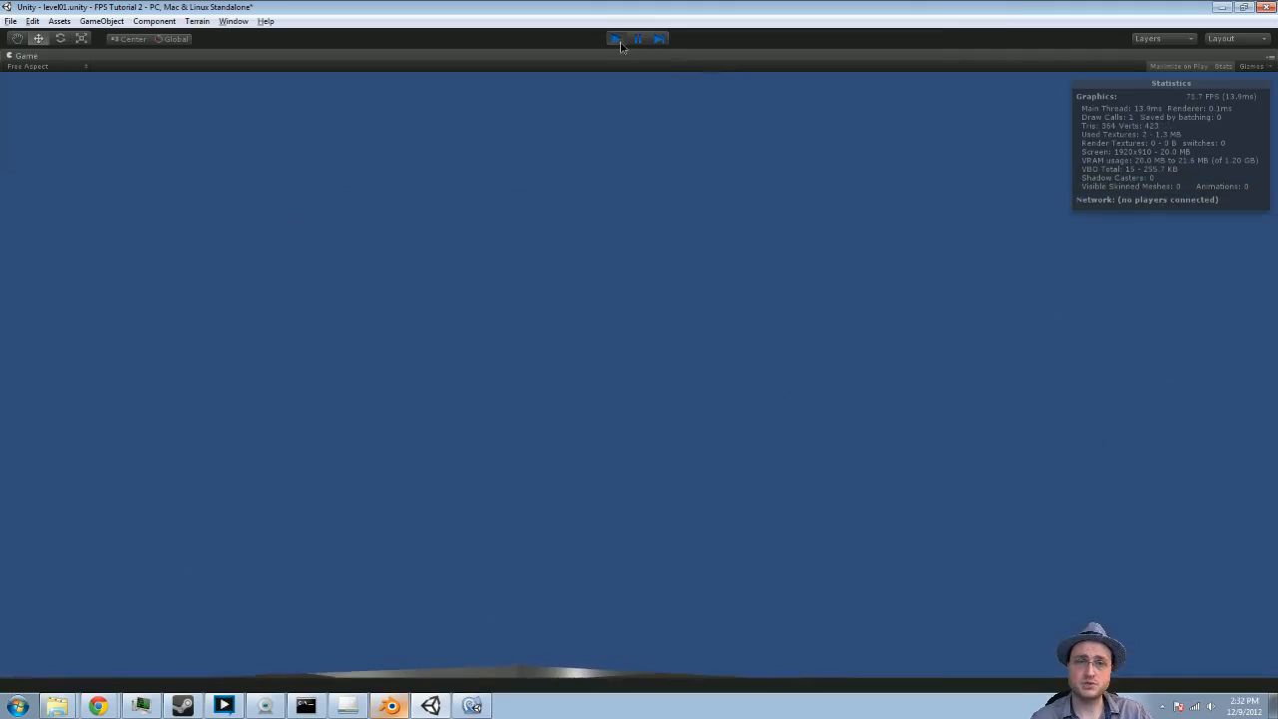
pyautogui.click(615, 38)
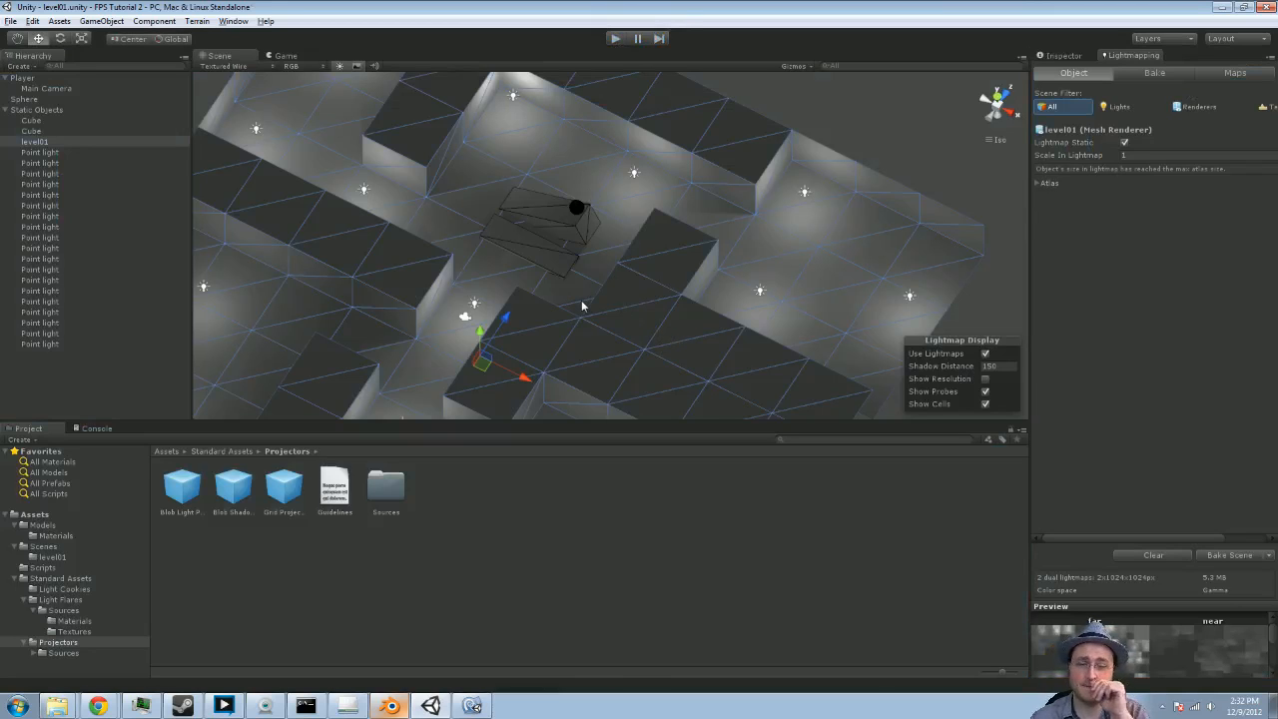
# Switch to Blender and start a new file by reloading the start-up file
pyautogui.click(389, 705)
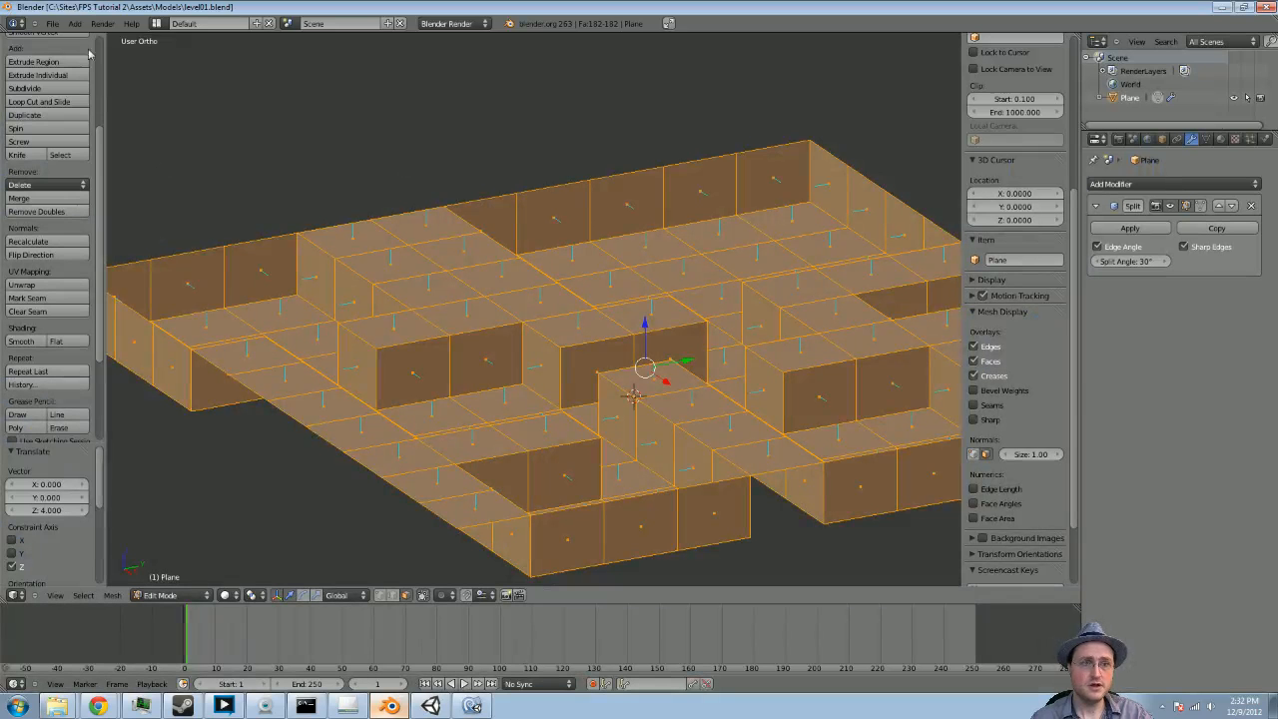
pyautogui.click(52, 23)
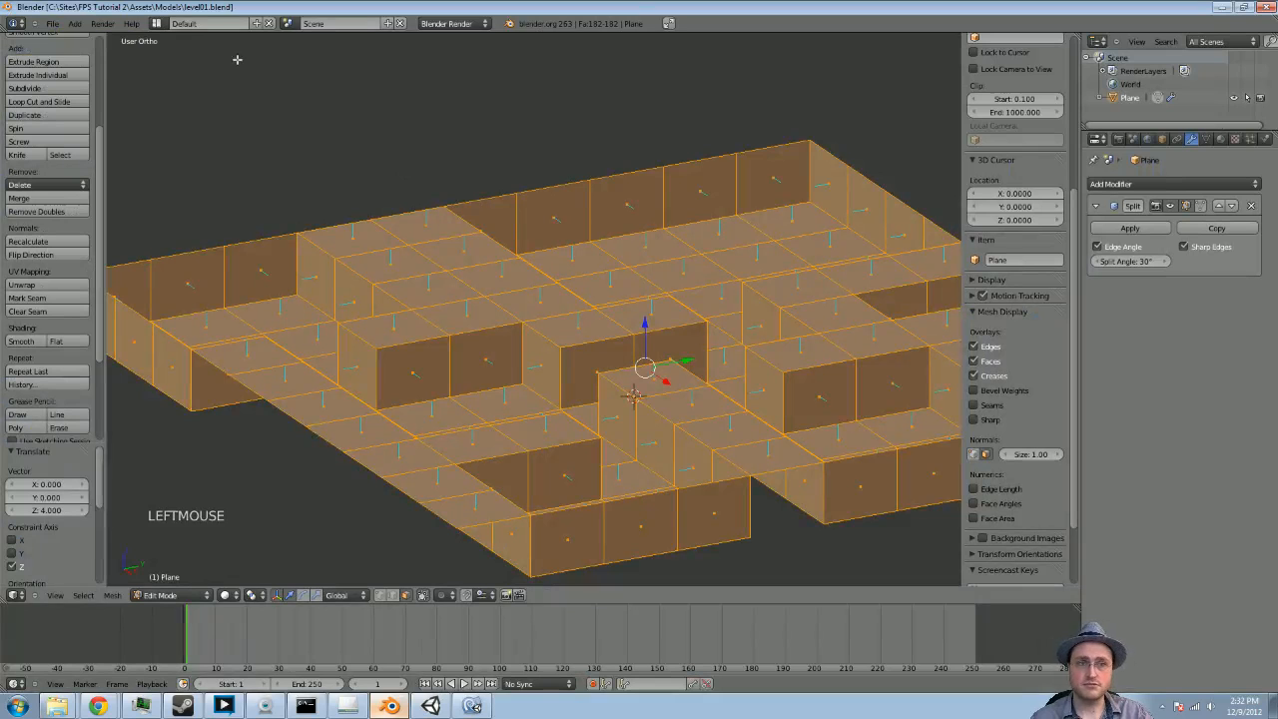
pyautogui.click(52, 23)
pyautogui.click(66, 44)
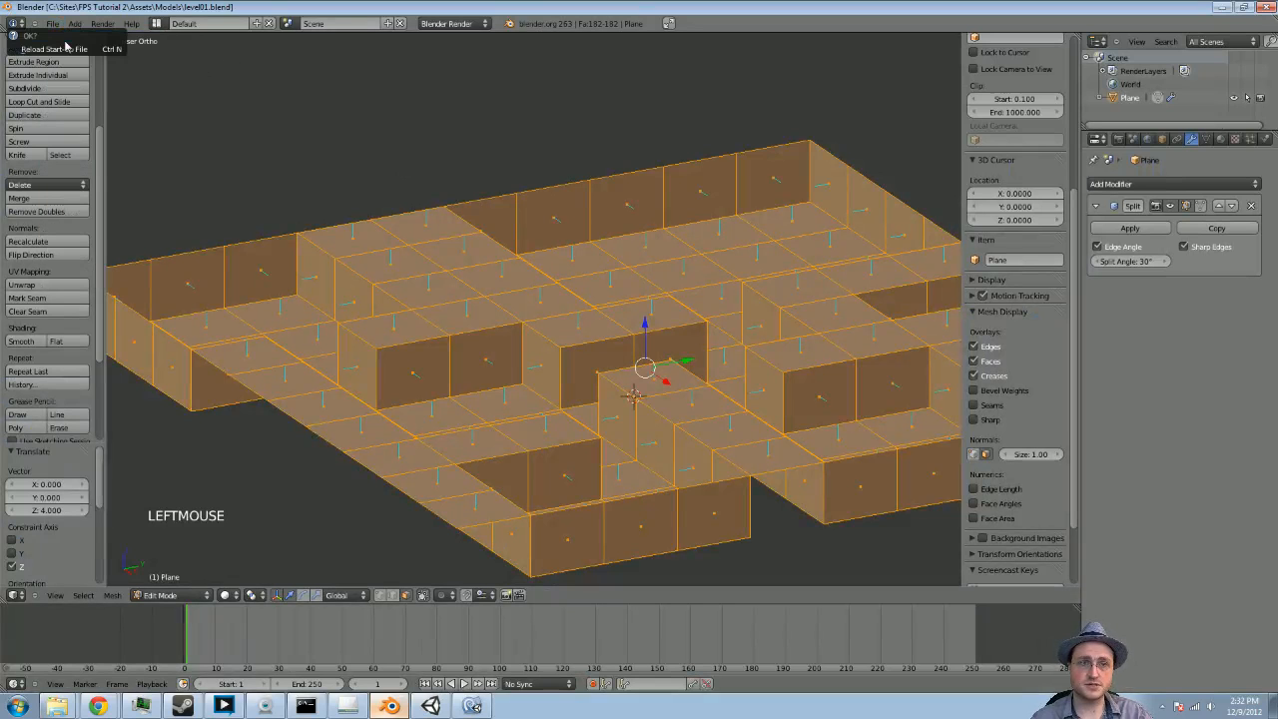
pyautogui.click(60, 47)
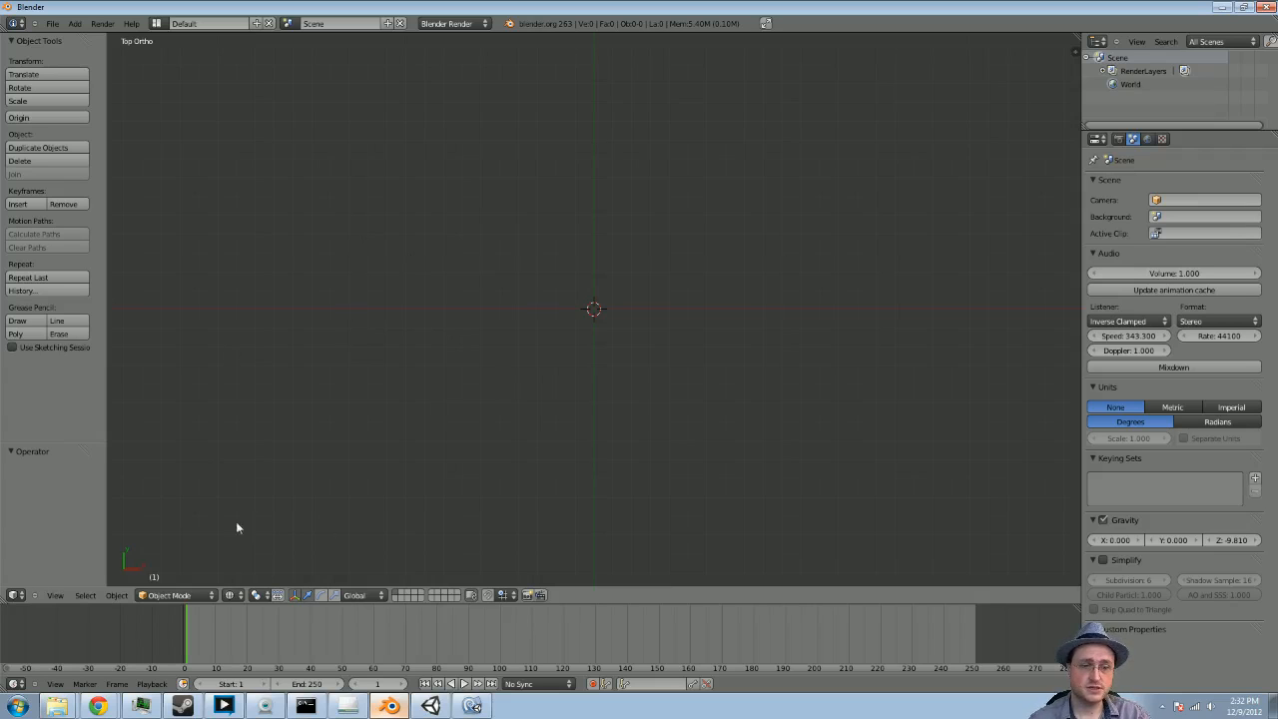
pyautogui.press('space')
pyautogui.press('Escape')
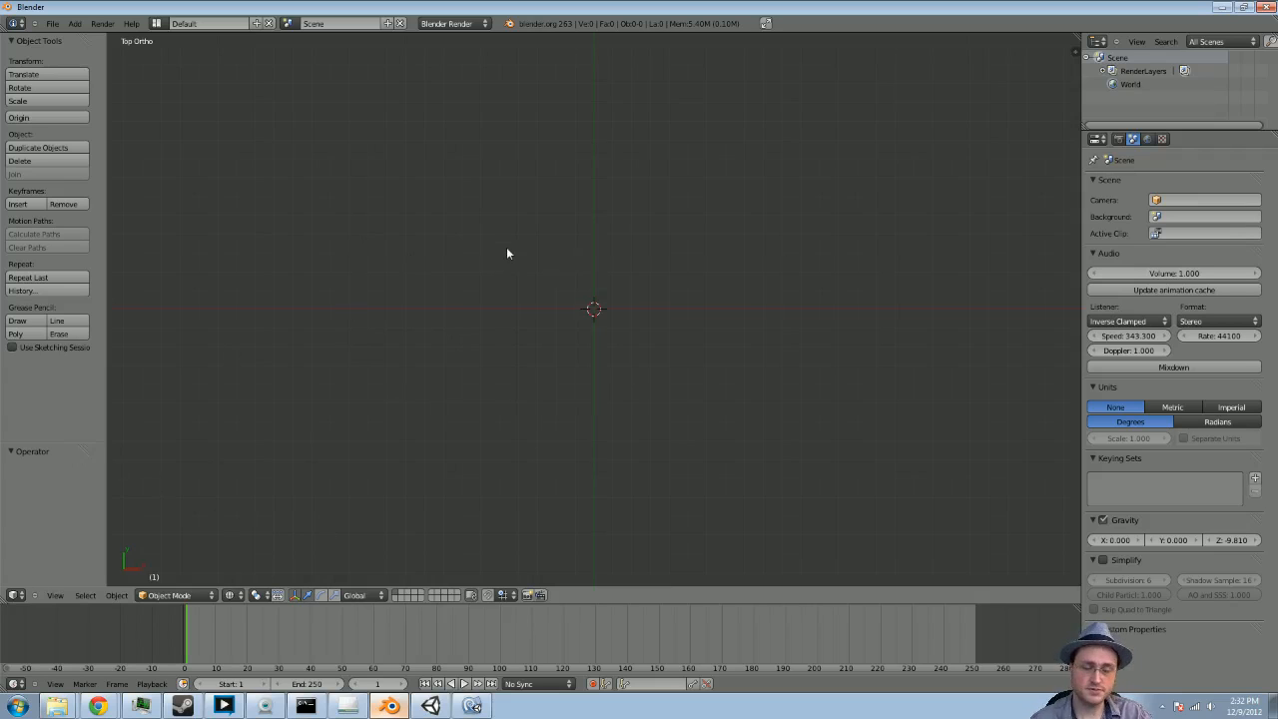
# Add a cube mesh at the origin and view it from the front
pyautogui.hotkey('shift', 'a')
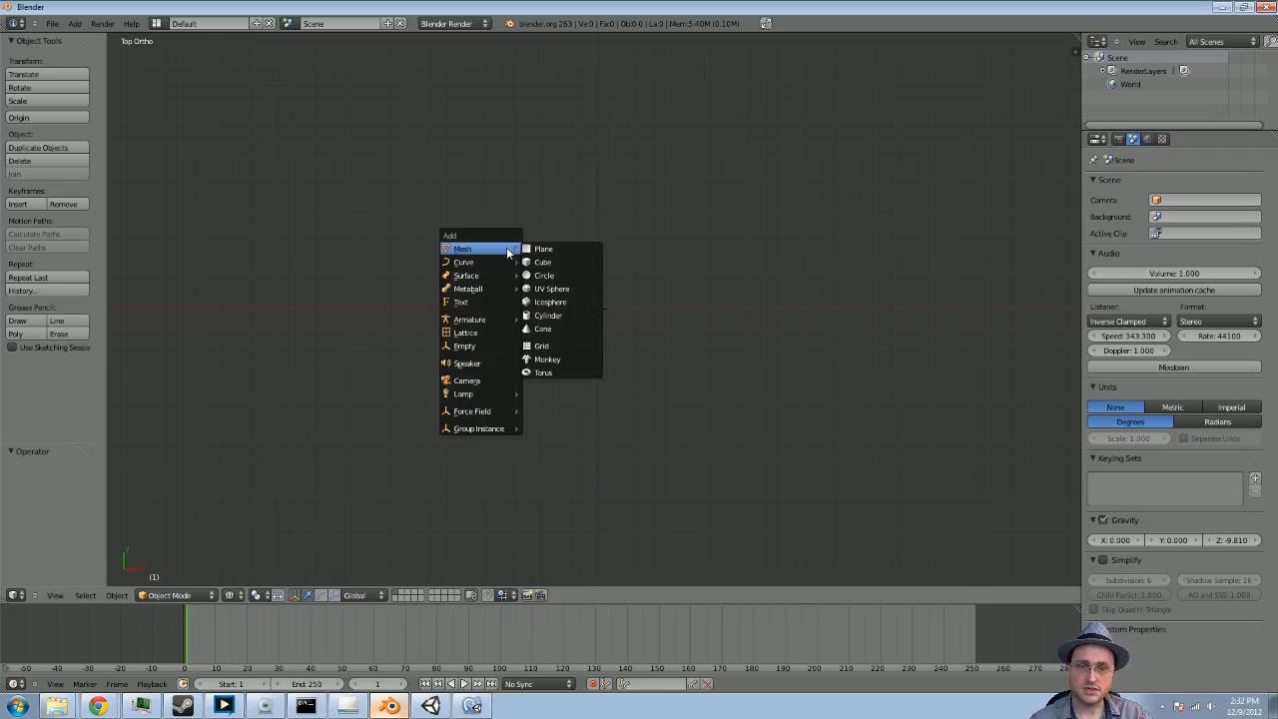
pyautogui.click(597, 260)
pyautogui.press('KP_1')
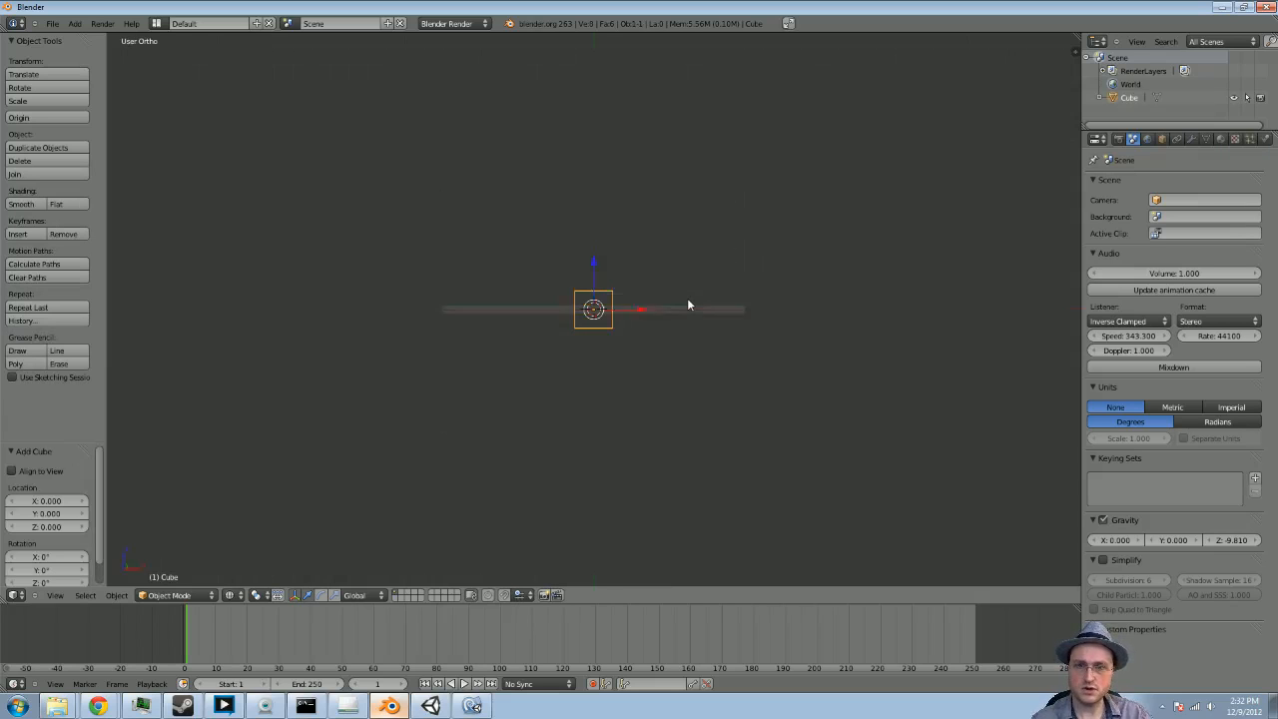
pyautogui.scroll(4, 627, 329)
pyautogui.scroll(-3, 627, 330)
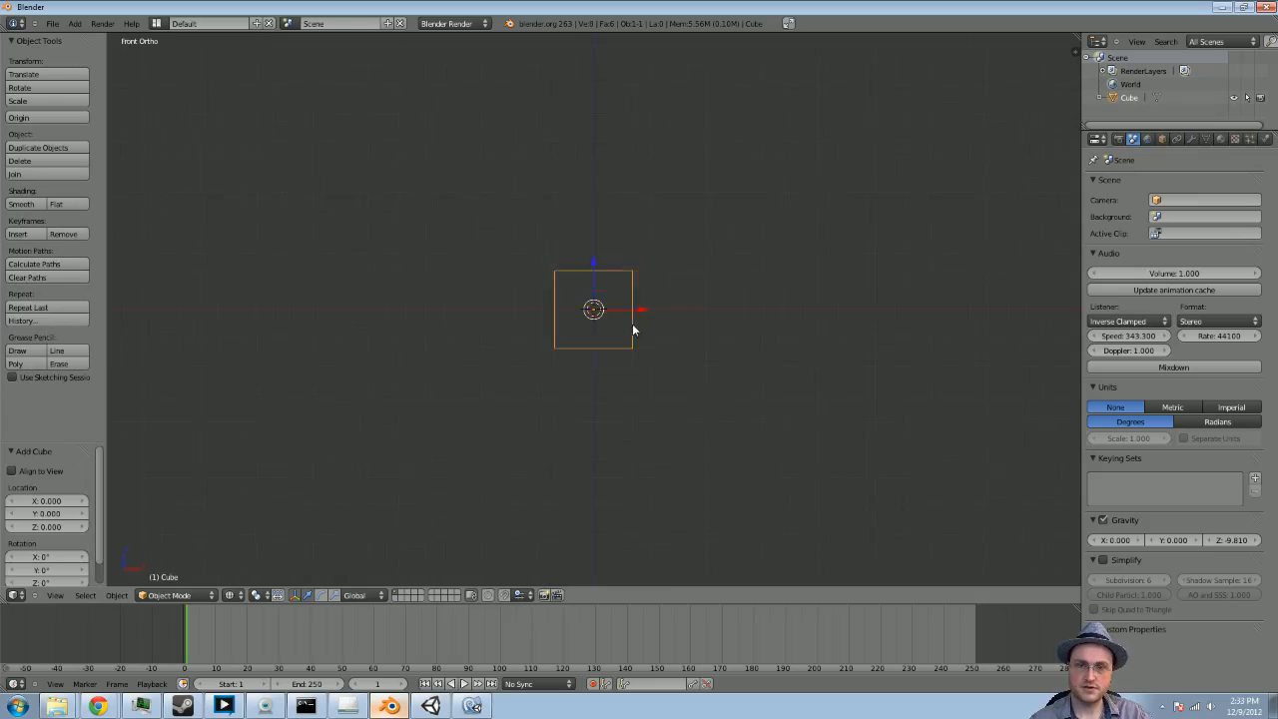
pyautogui.scroll(3, 632, 326)
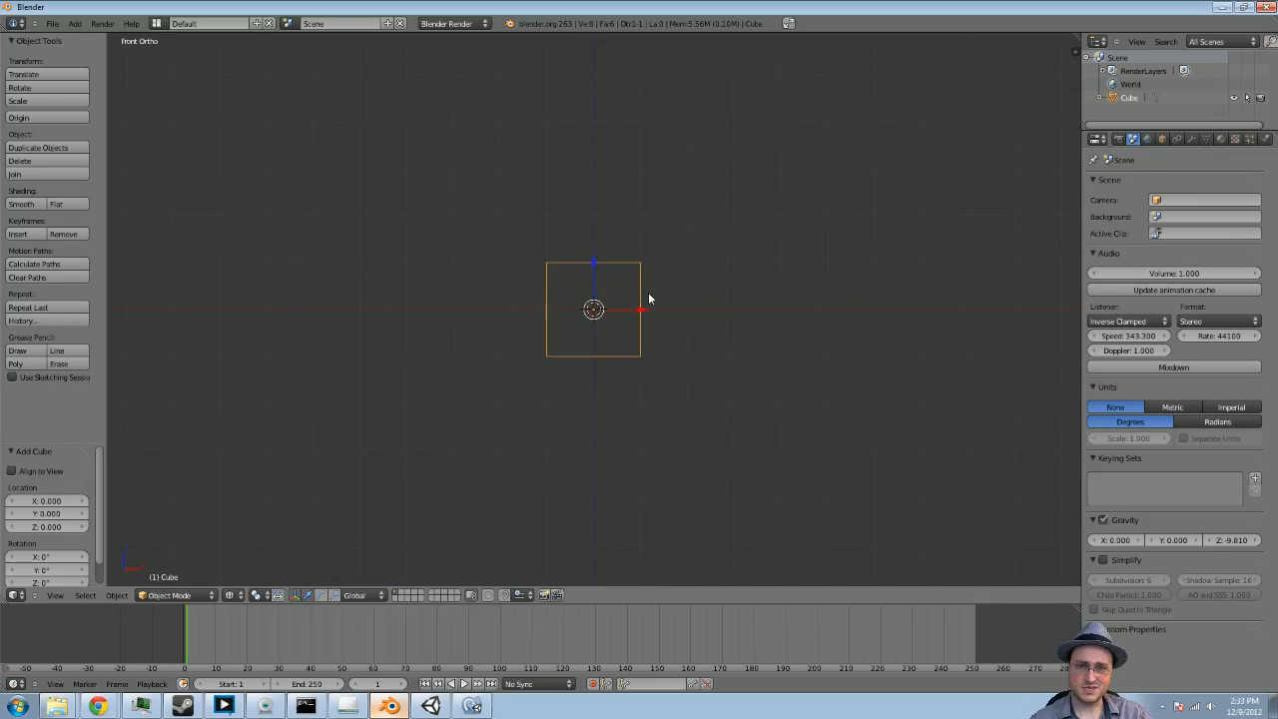
# Enter Edit Mode and move the cube's whole mesh up about 1.35 units along Z
pyautogui.press('Tab')
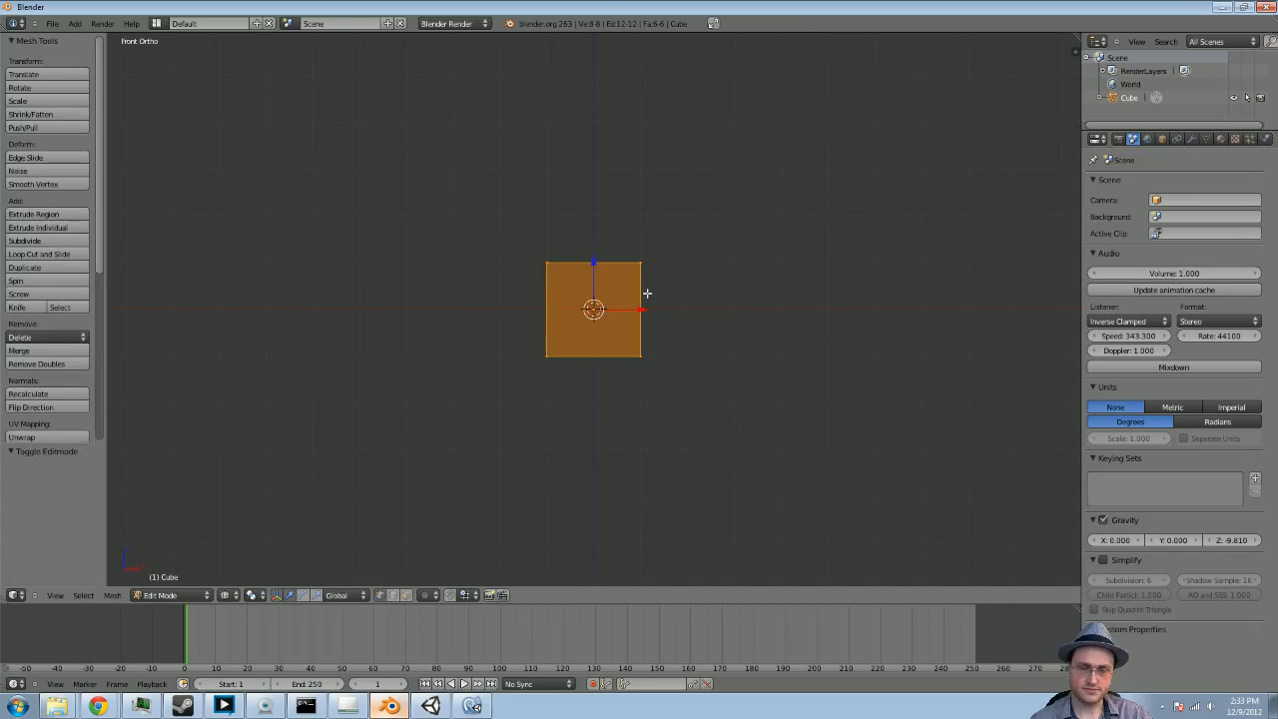
pyautogui.press('a')
pyautogui.press('a')
pyautogui.press('g')
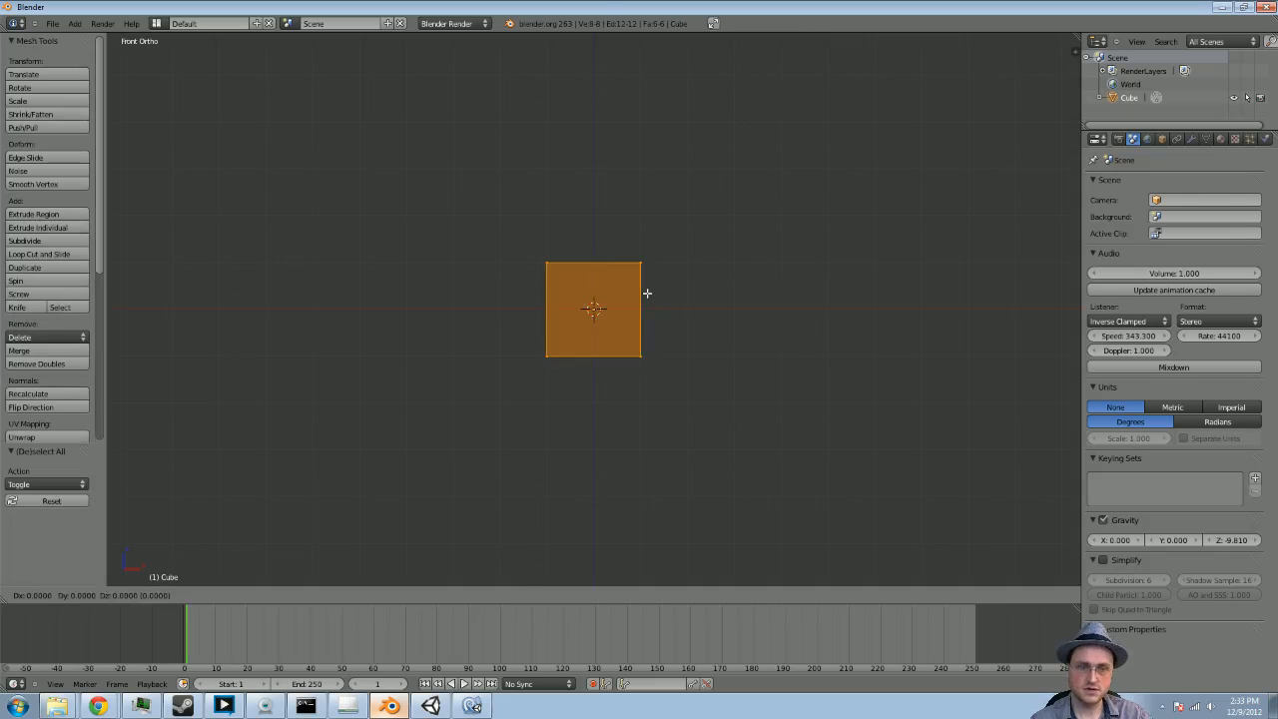
pyautogui.press('z')
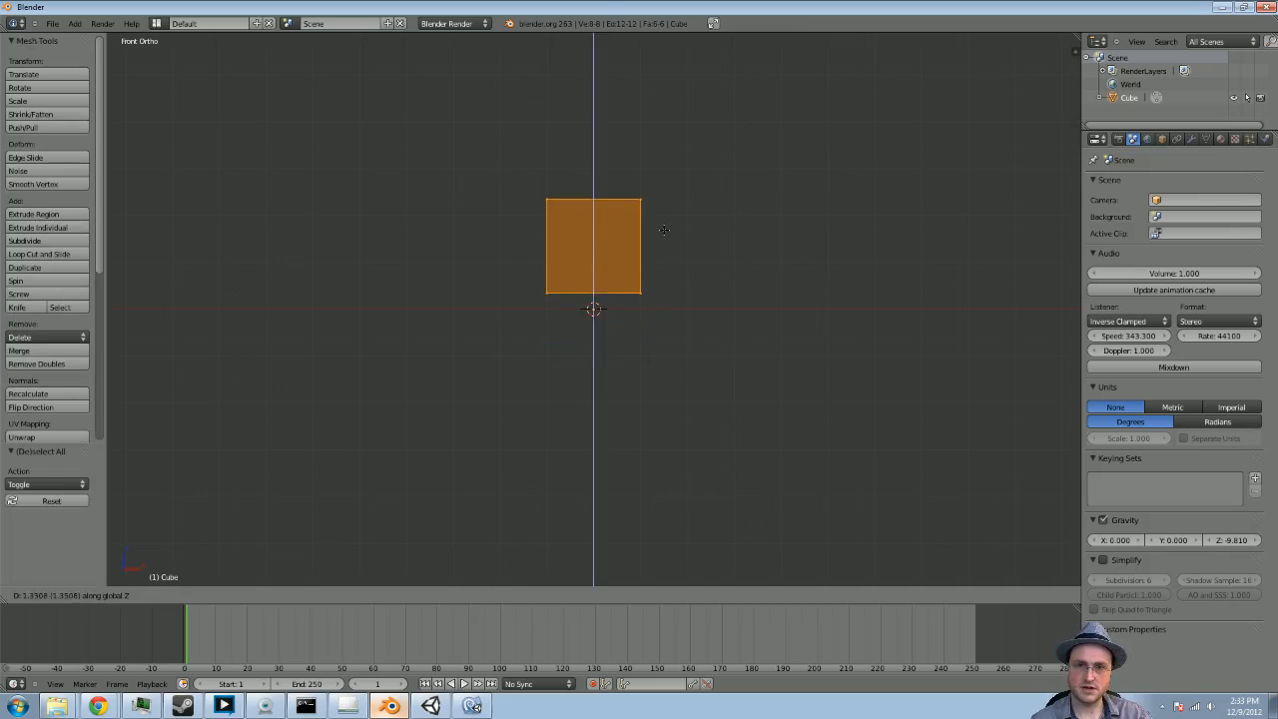
pyautogui.click(665, 225)
pyautogui.scroll(3, 665, 239)
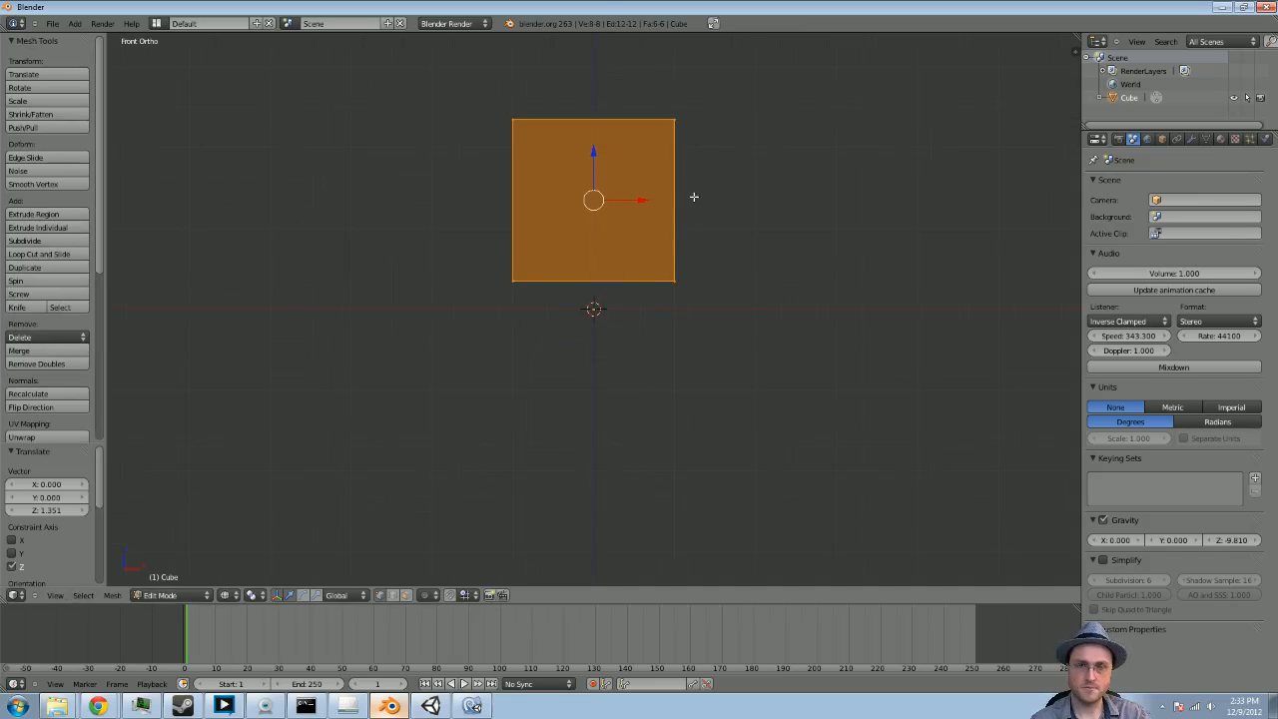
# Lower the top vertices of the cube slightly along the Z axis
pyautogui.press('a')
pyautogui.press('b')
pyautogui.moveTo(756, 91); pyautogui.dragTo(501, 162)
pyautogui.press('g')
pyautogui.press('z')
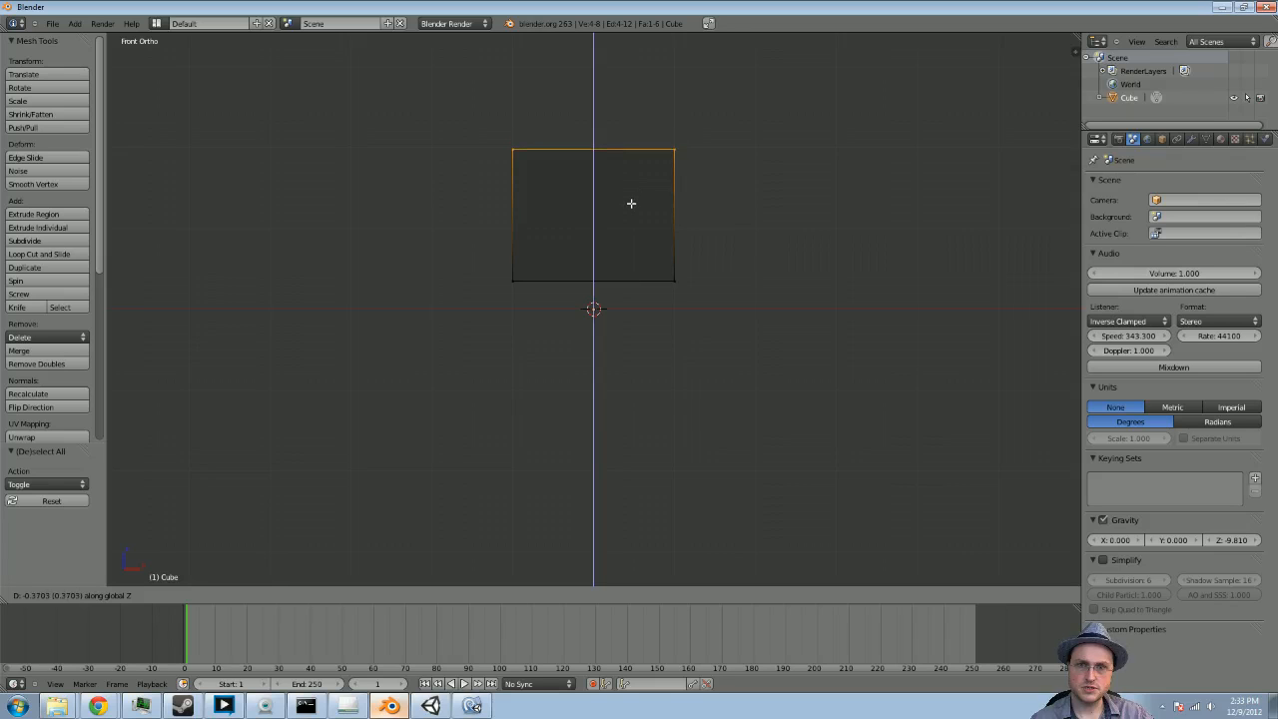
pyautogui.click(632, 207)
pyautogui.press('a')
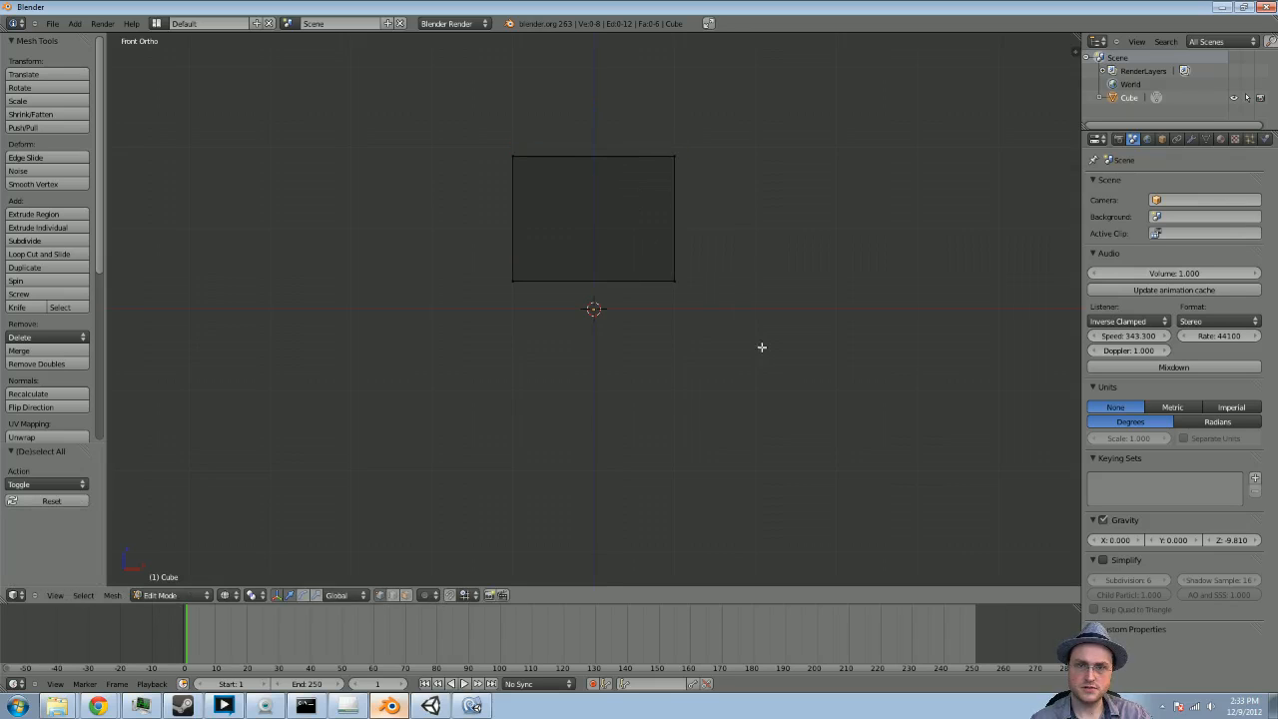
# Raise the bottom vertices along the Z axis to flatten the box to about half its original height
pyautogui.press('b')
pyautogui.moveTo(761, 346); pyautogui.dragTo(399, 267)
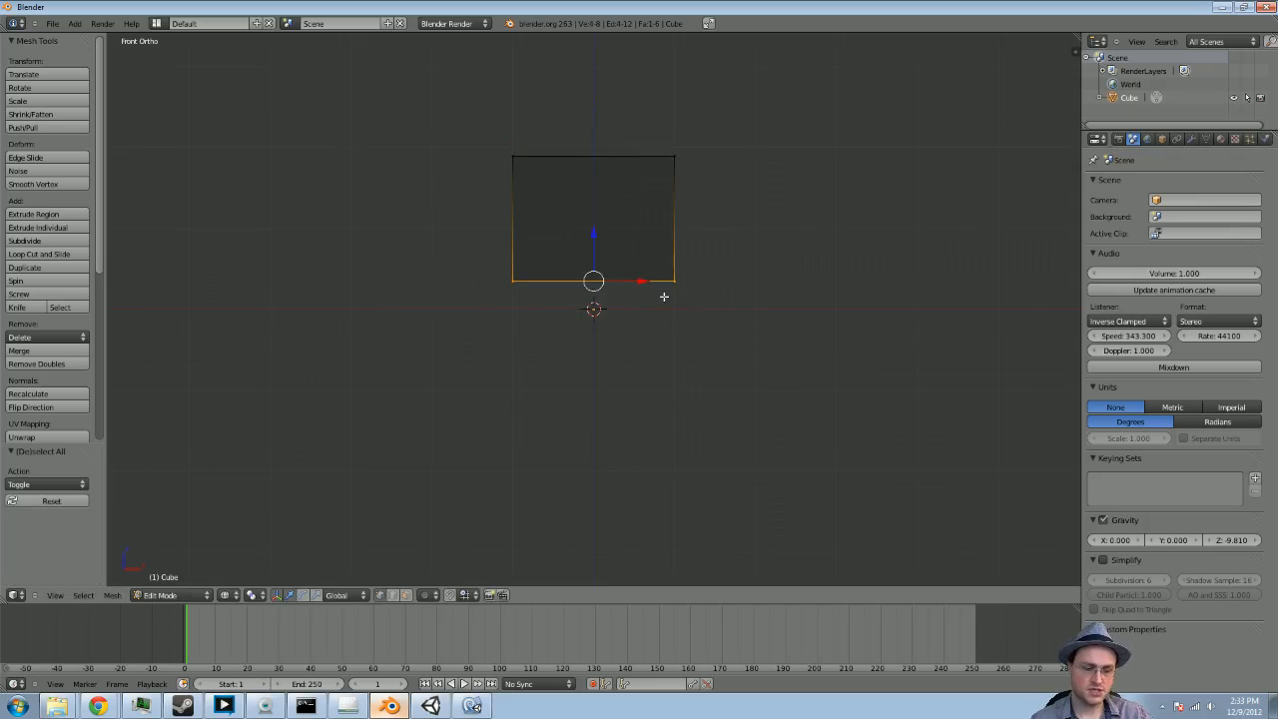
pyautogui.press('g')
pyautogui.press('z')
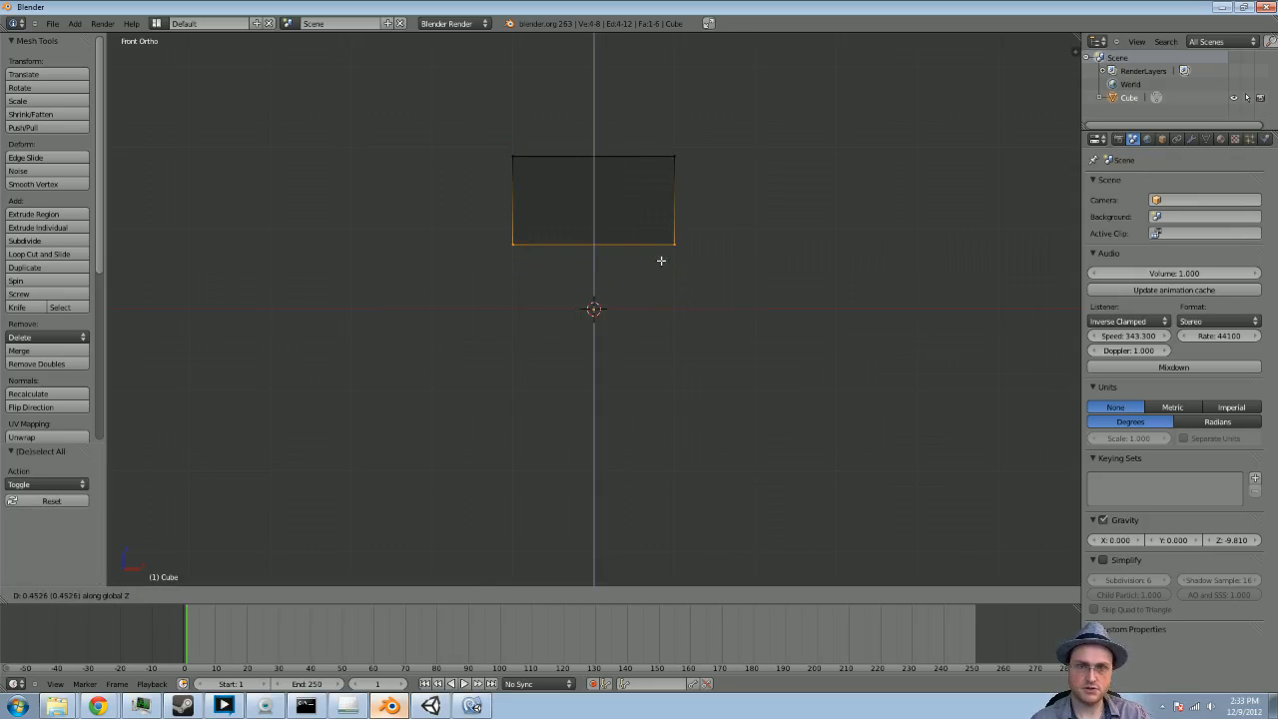
pyautogui.click(665, 250)
# Scale the whole mesh along X to slightly less than half its width
pyautogui.press('a')
pyautogui.press('b')
pyautogui.moveTo(770, 105); pyautogui.dragTo(329, 286)
pyautogui.press('s')
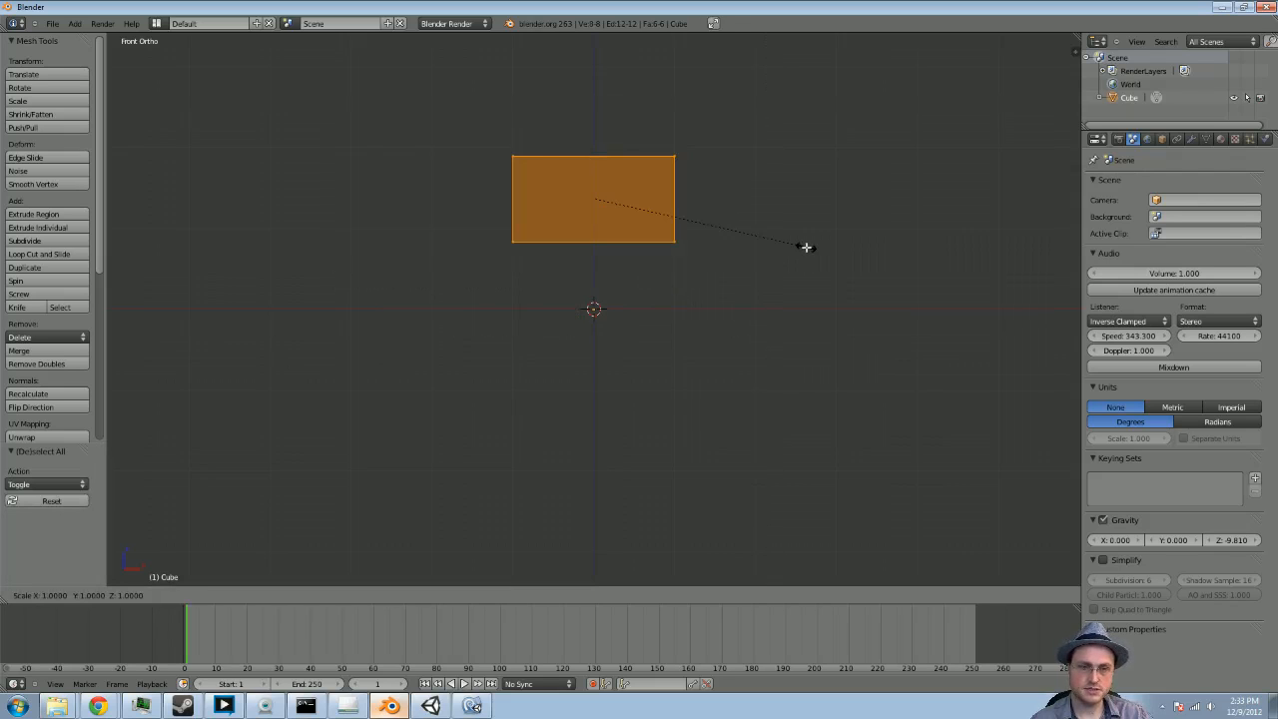
pyautogui.press('x')
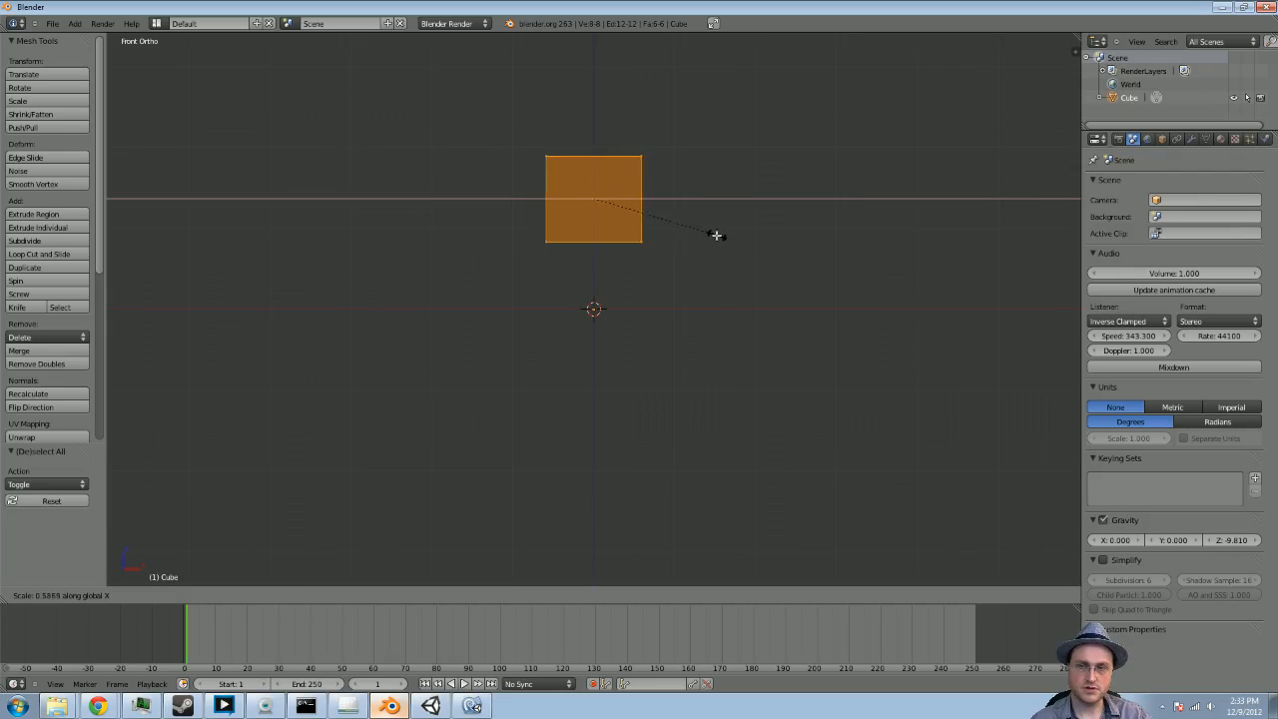
pyautogui.click(689, 231)
# Taper the box by scaling its bottom vertices to about 0.79 along X, and return to Object Mode
pyautogui.press('a')
pyautogui.moveTo(693, 221); pyautogui.dragTo(544, 255)
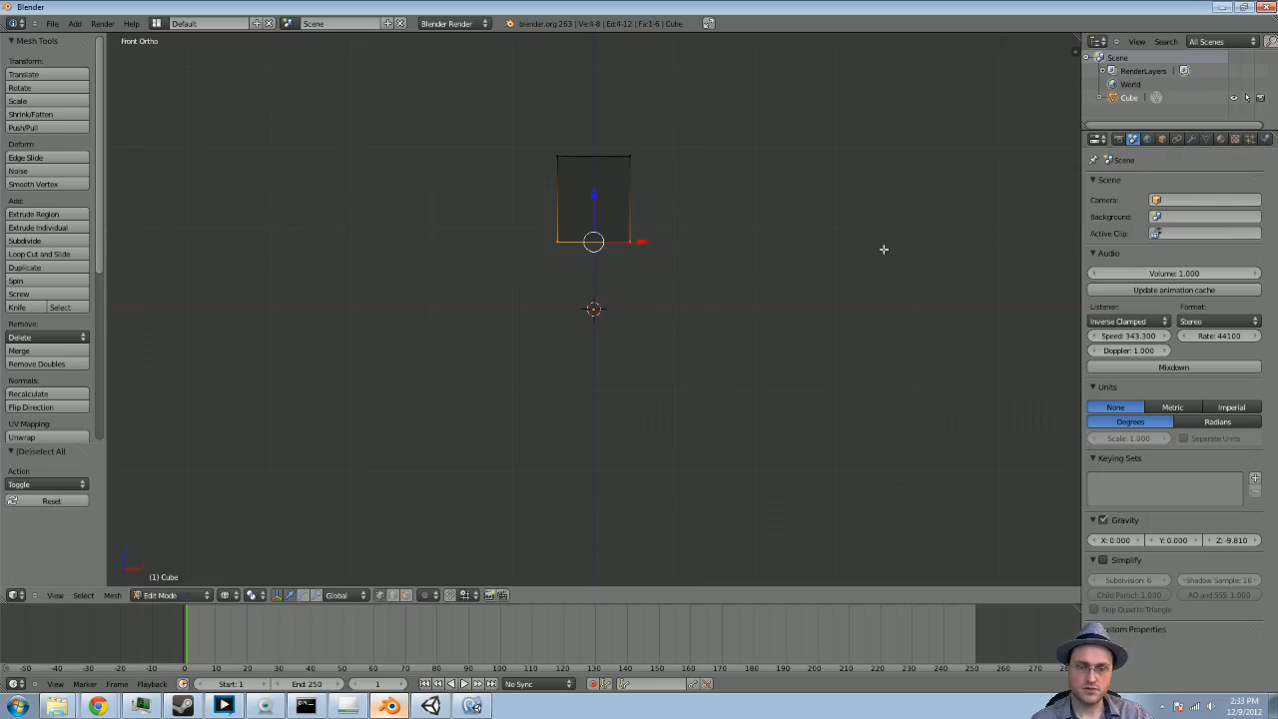
pyautogui.press('s')
pyautogui.press('x')
pyautogui.click(804, 250)
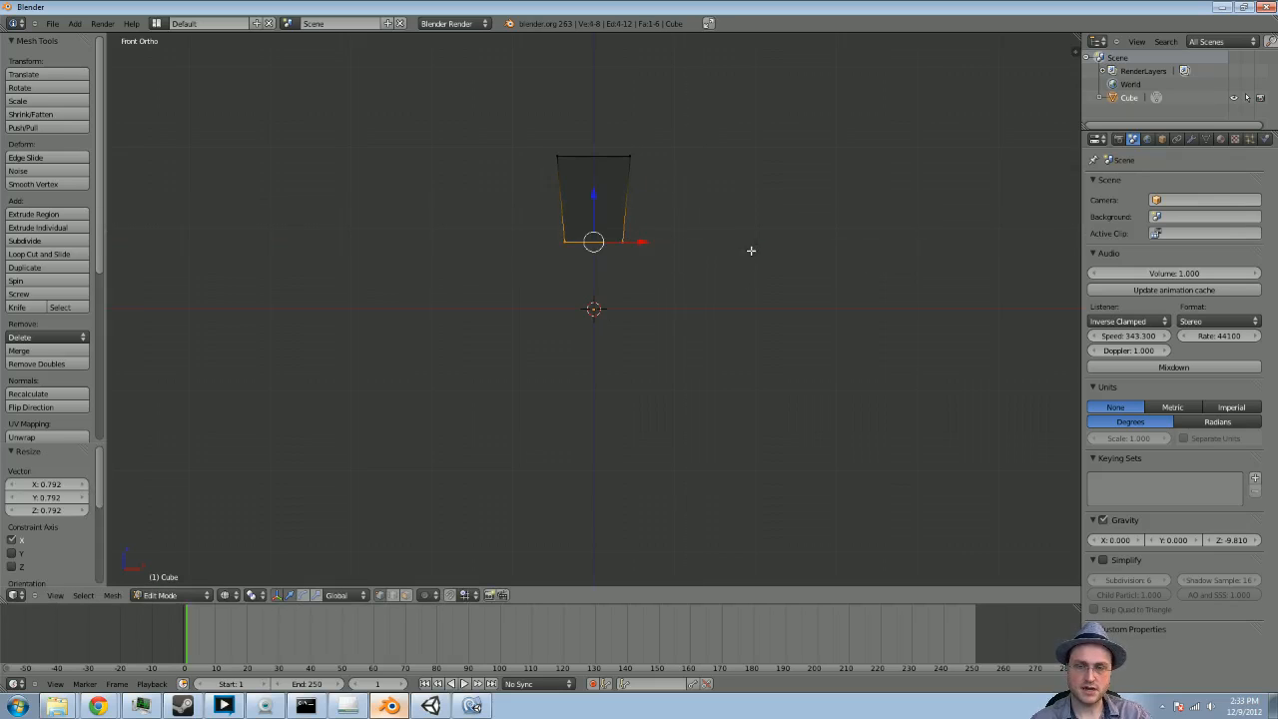
pyautogui.press('a')
pyautogui.press('Tab')
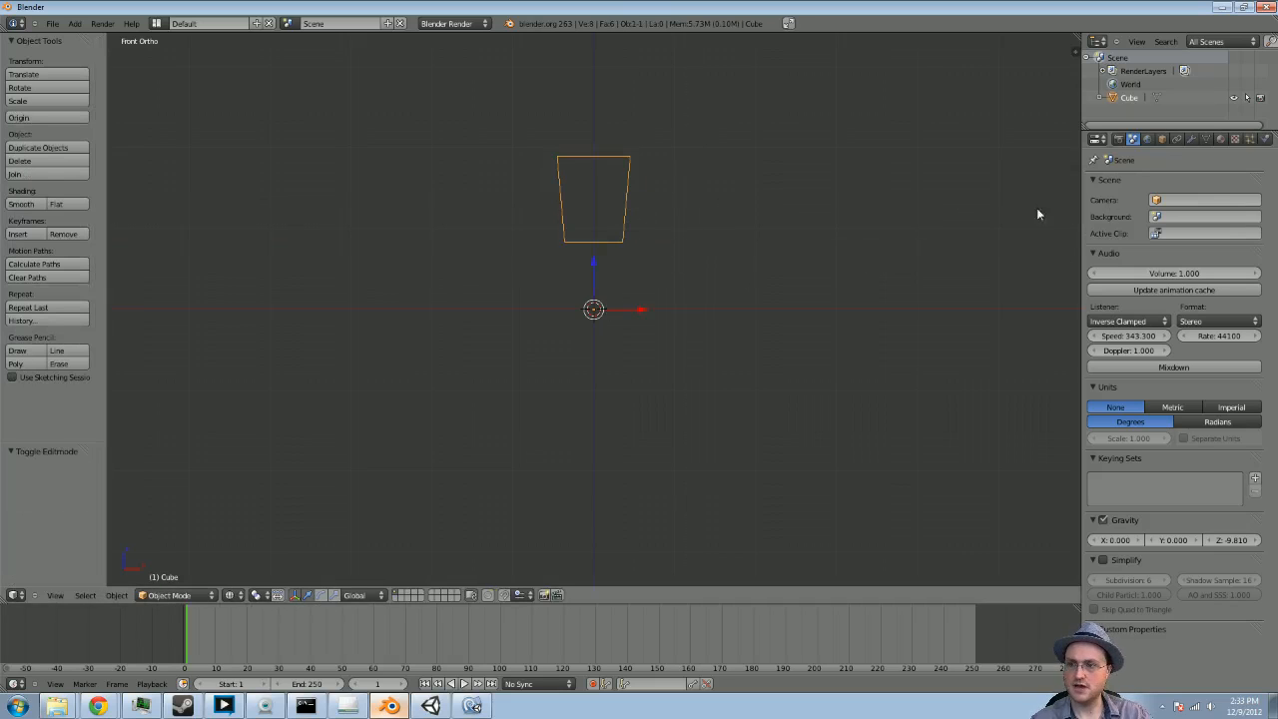
# Add a Subdivision Surface modifier to the tapered box with 2 view subdivisions
pyautogui.click(1192, 139)
pyautogui.click(1181, 185)
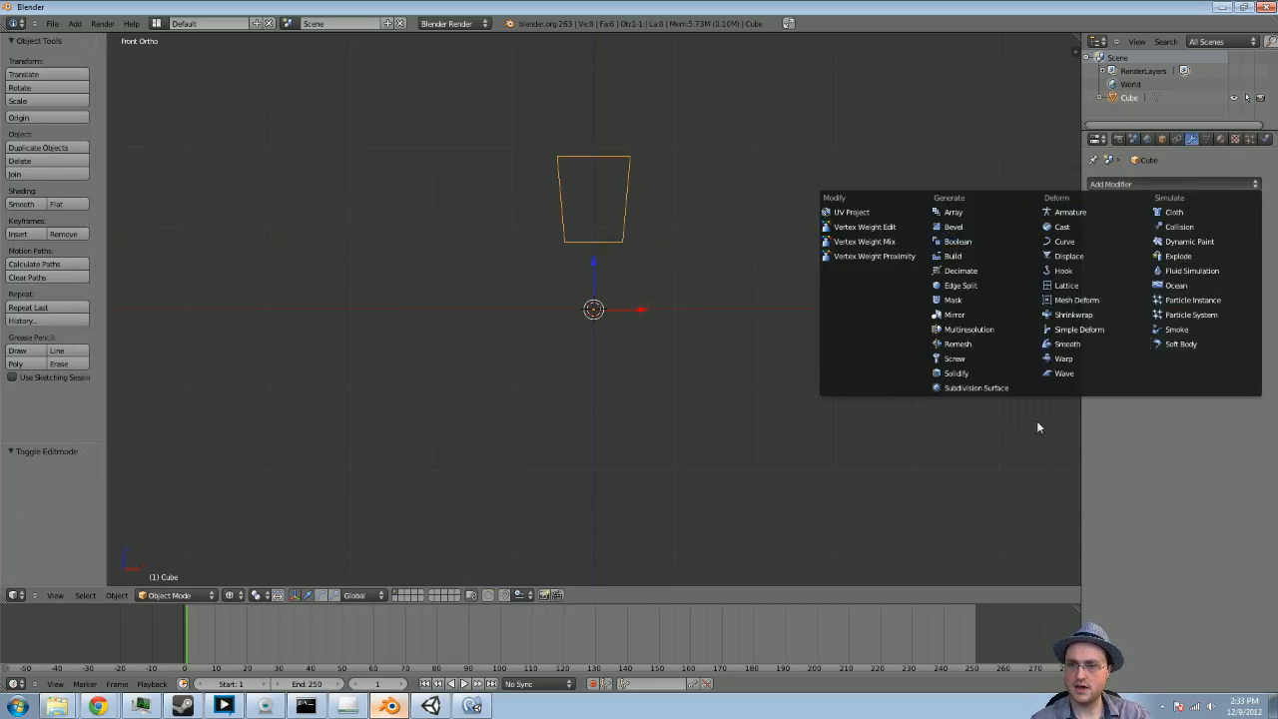
pyautogui.click(1178, 185)
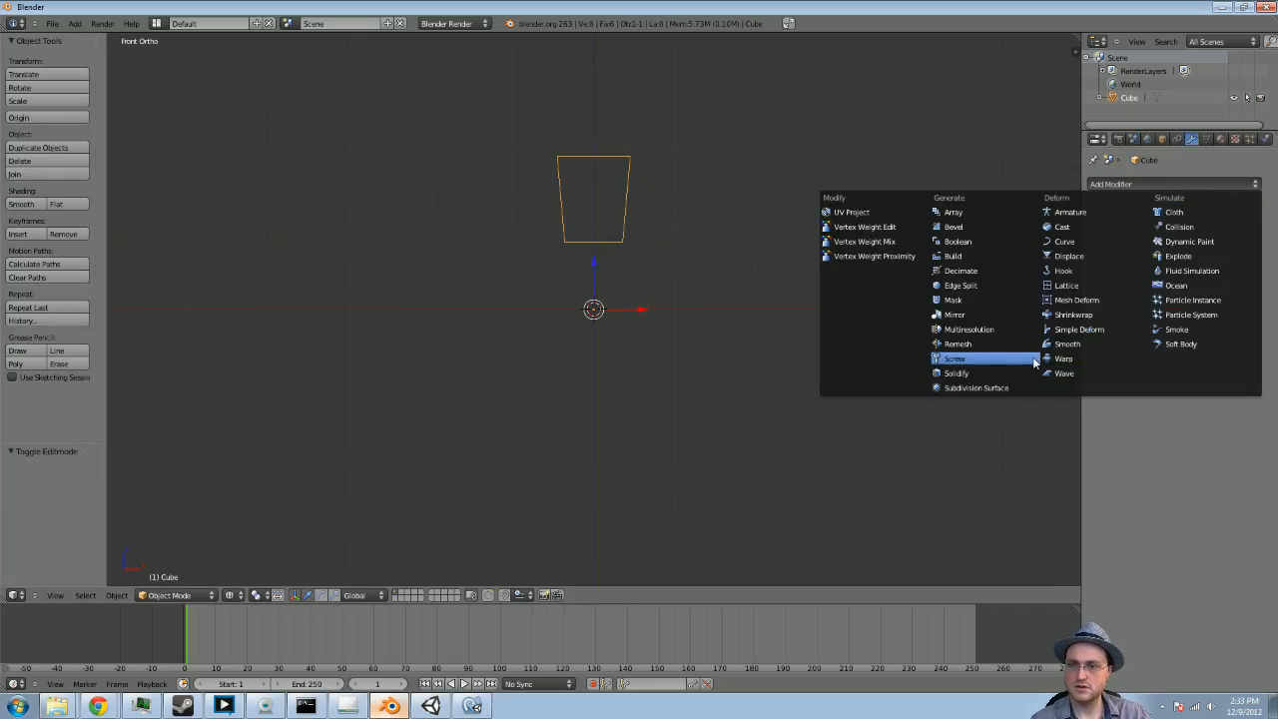
pyautogui.click(983, 388)
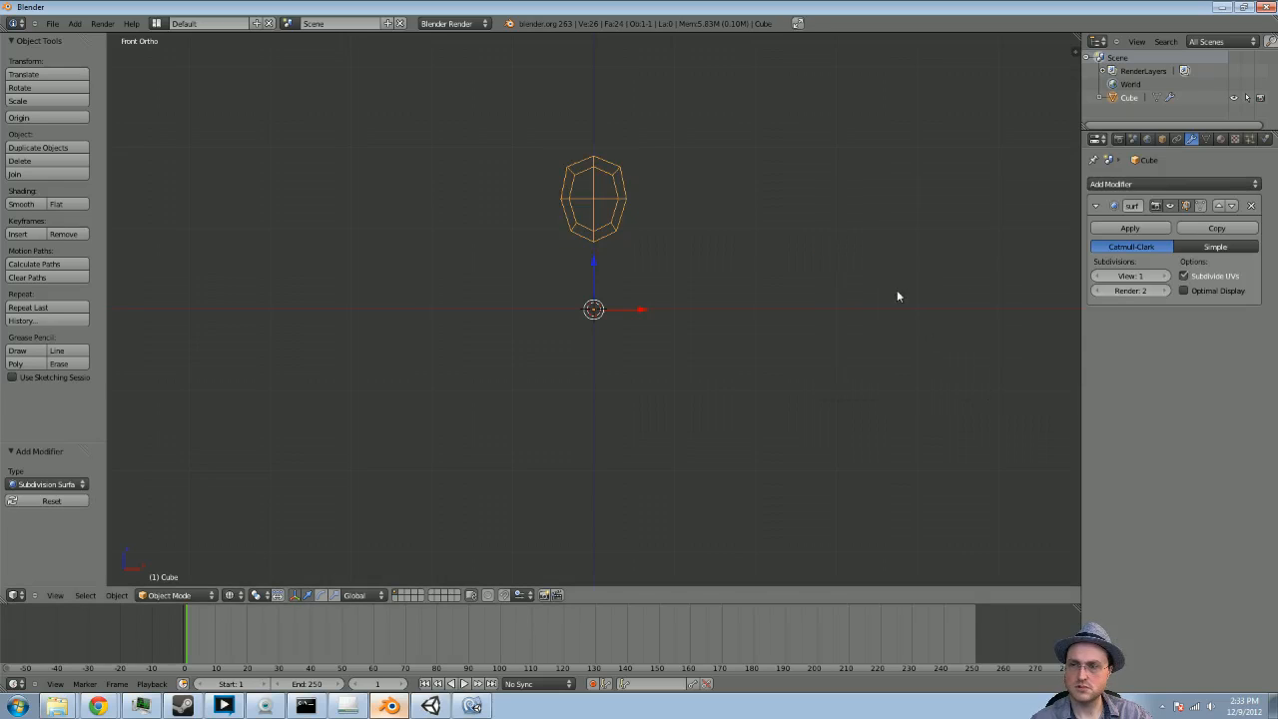
pyautogui.click(1165, 276)
# Add a horizontal edge loop to the box, slid about 0.67 toward its top edge, and return to Object Mode
pyautogui.press('Tab')
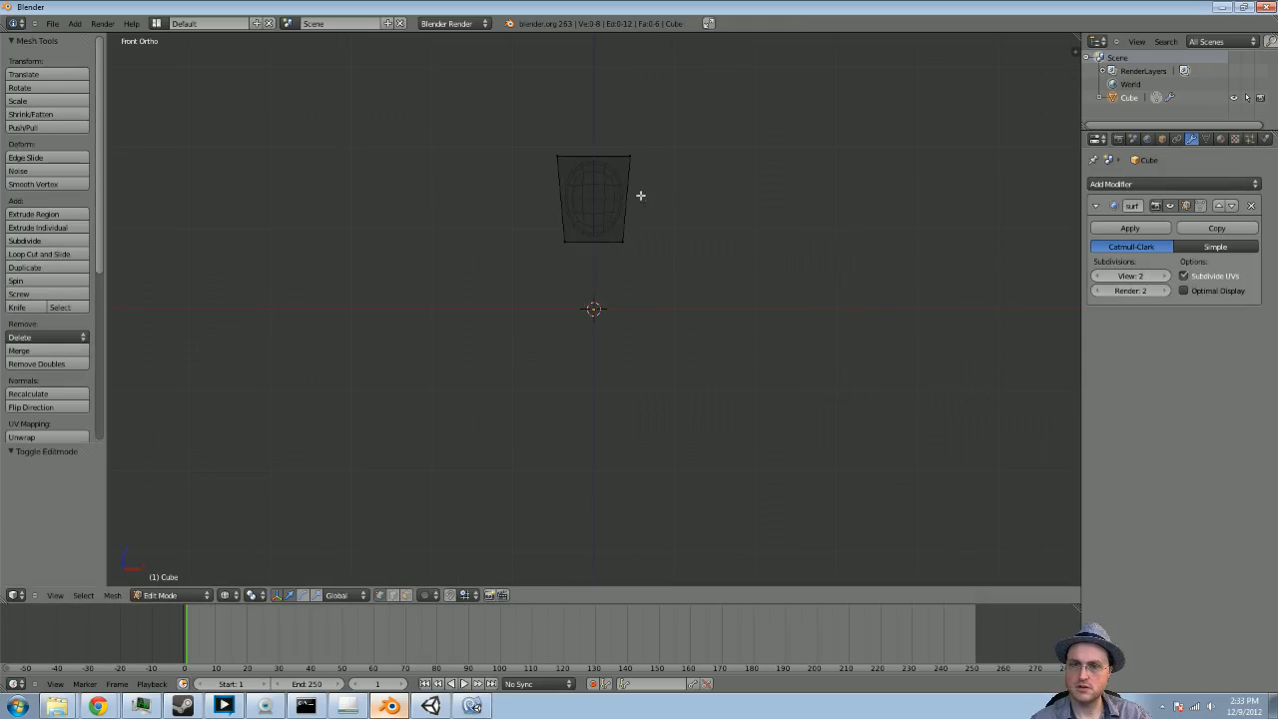
pyautogui.scroll(4, 640, 196)
pyautogui.keyDown('shift'); pyautogui.moveTo(699, 134); pyautogui.dragTo(676, 283, button='middle'); pyautogui.keyUp('shift')
pyautogui.hotkey('ctrl', 'r')
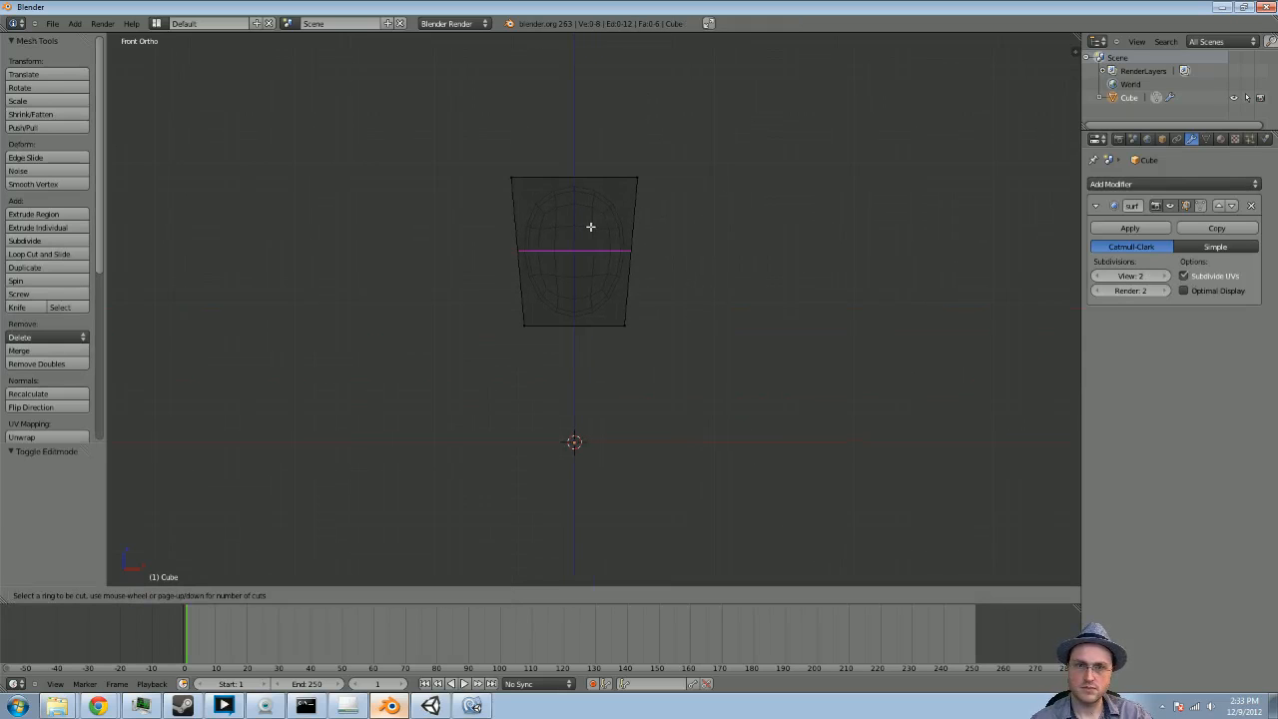
pyautogui.click(583, 229)
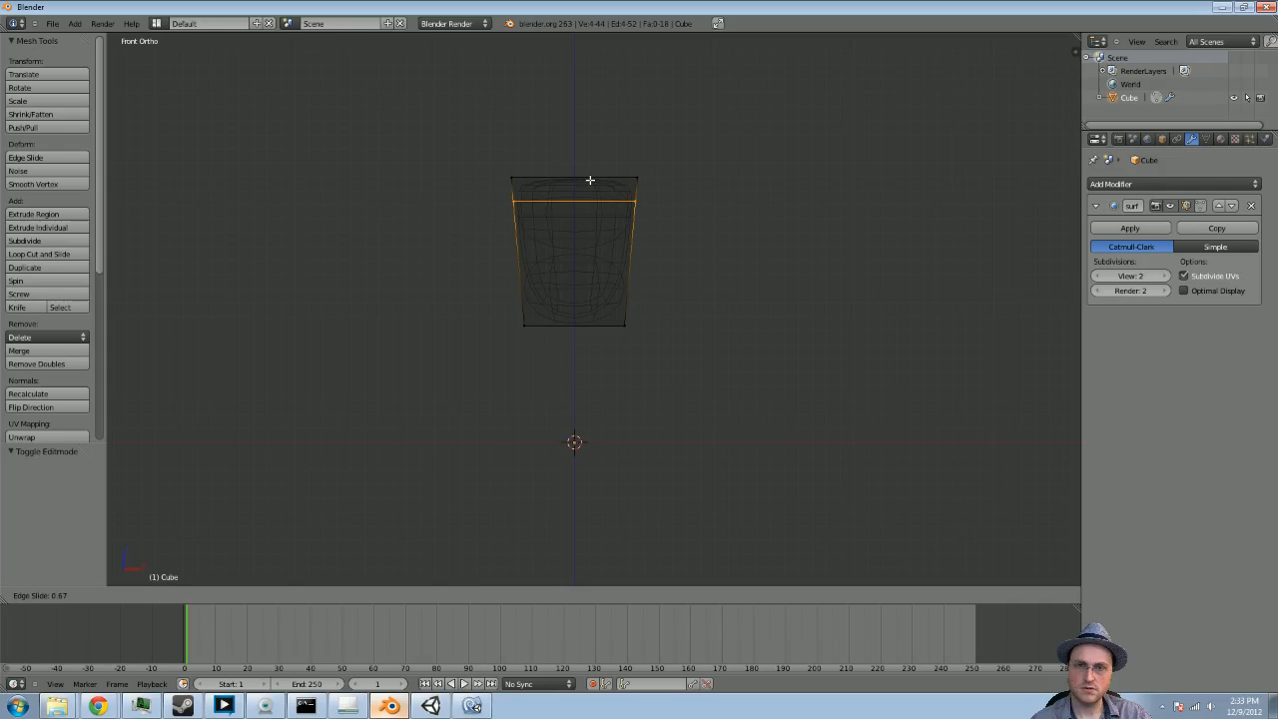
pyautogui.click(590, 180)
pyautogui.press('Tab')
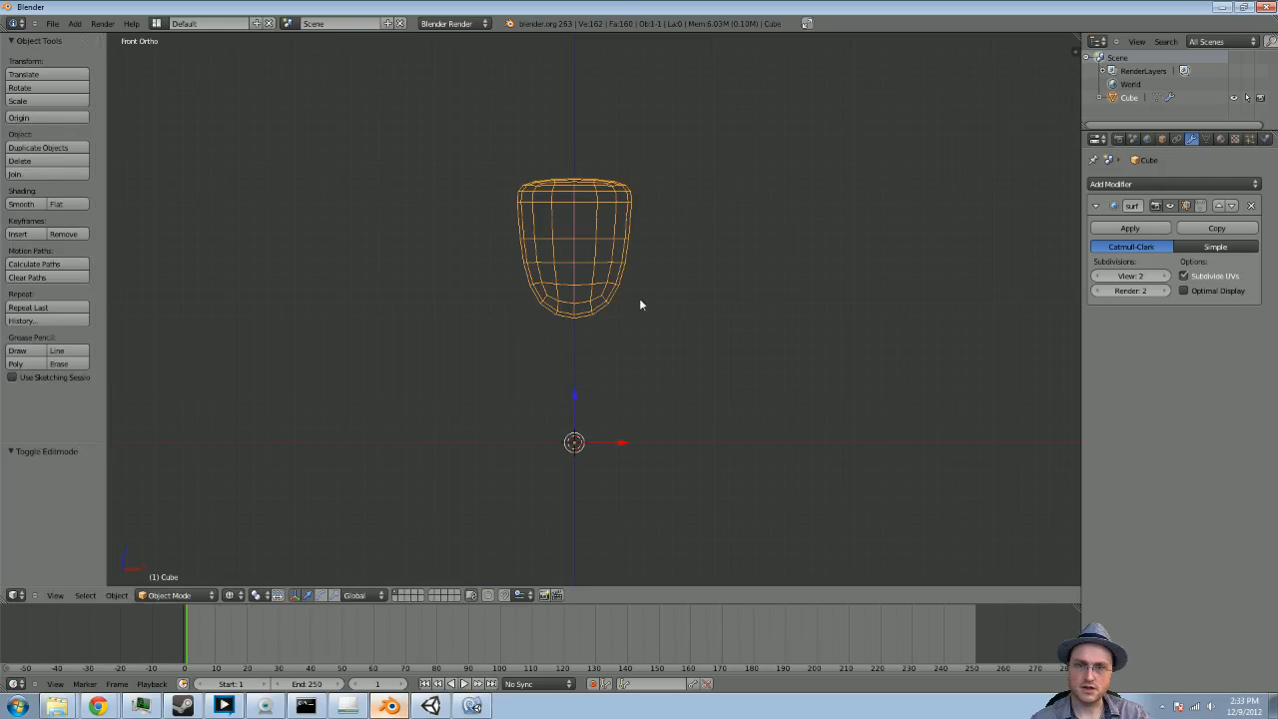
pyautogui.press('r')
pyautogui.press('r')
pyautogui.rightClick(638, 326)
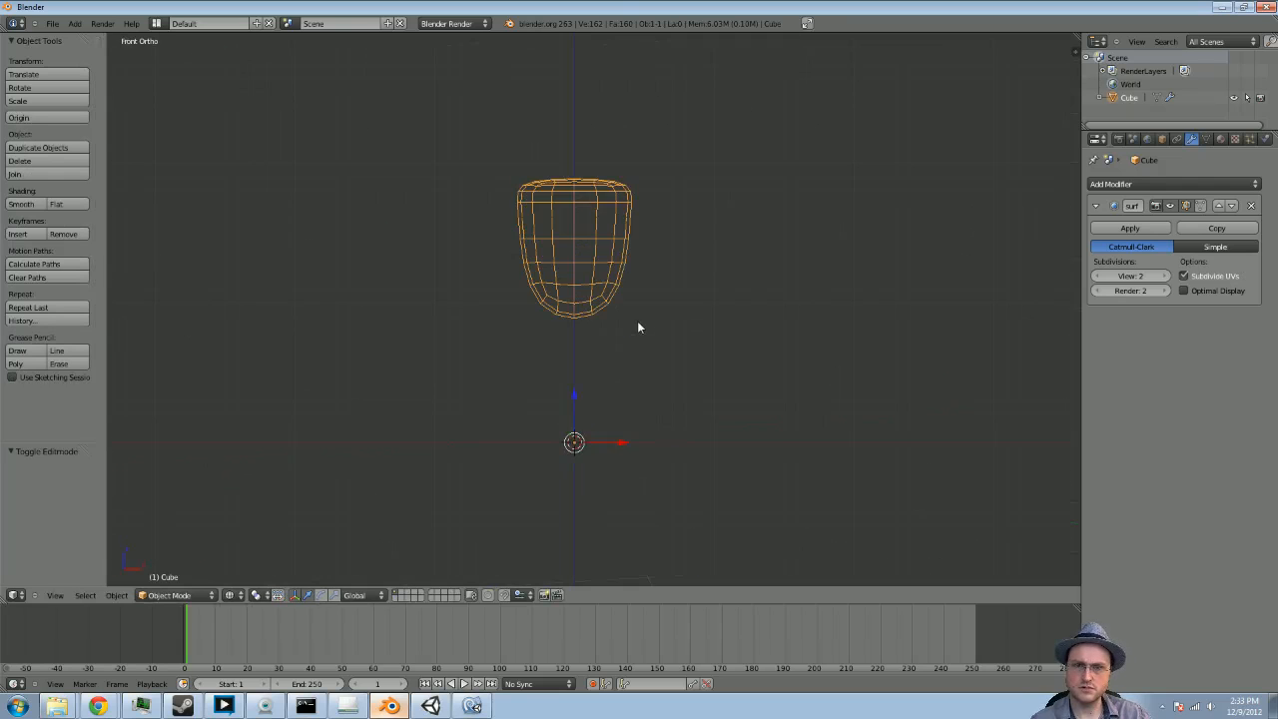
# Flatten the whole mesh by scaling it along Y to about 0.2 in Edit Mode, and return to Object Mode
pyautogui.press('KP_7')
pyautogui.press('KP_1')
pyautogui.press('KP_7')
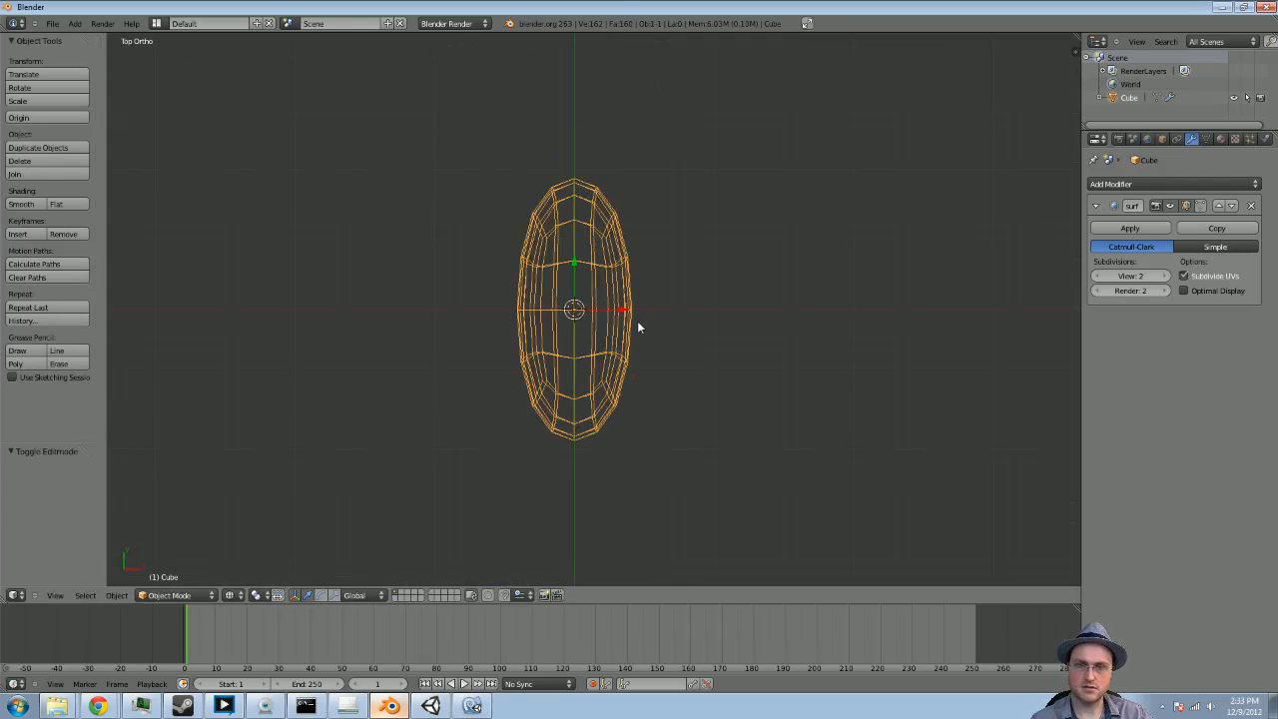
pyautogui.press('a')
pyautogui.press('a')
pyautogui.press('Tab')
pyautogui.press('a')
pyautogui.press('a')
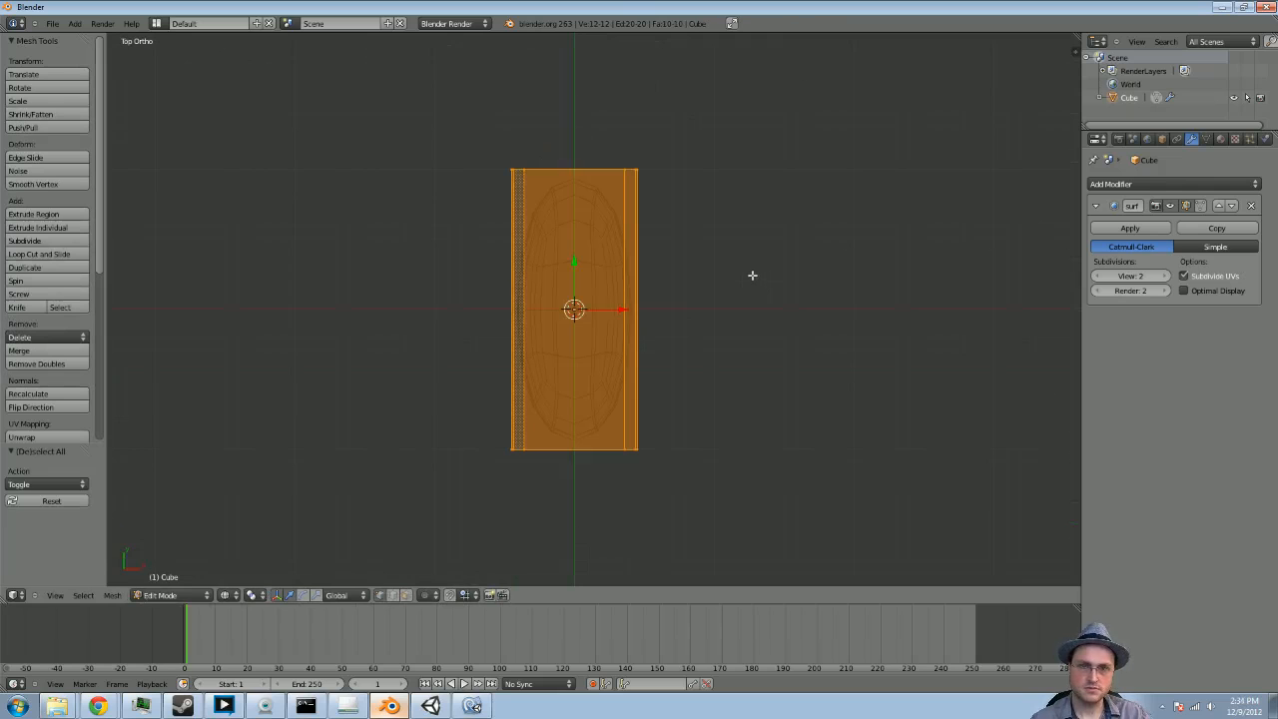
pyautogui.press('s')
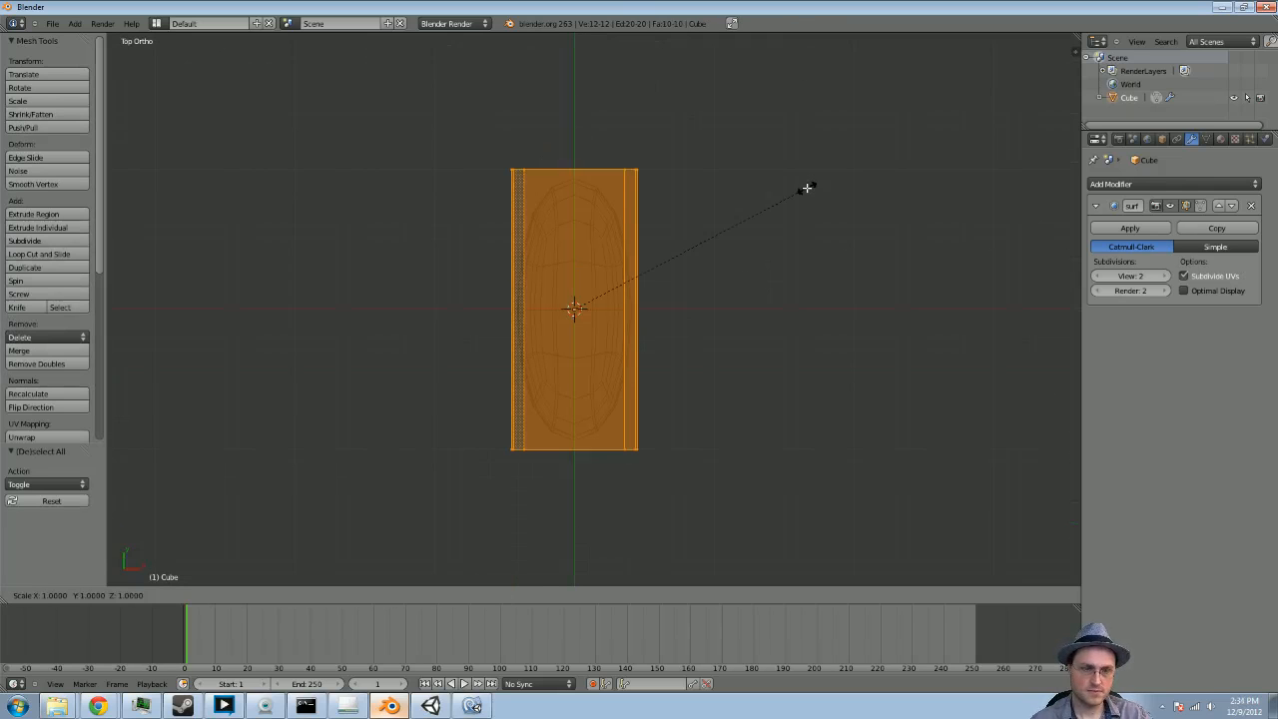
pyautogui.press('y')
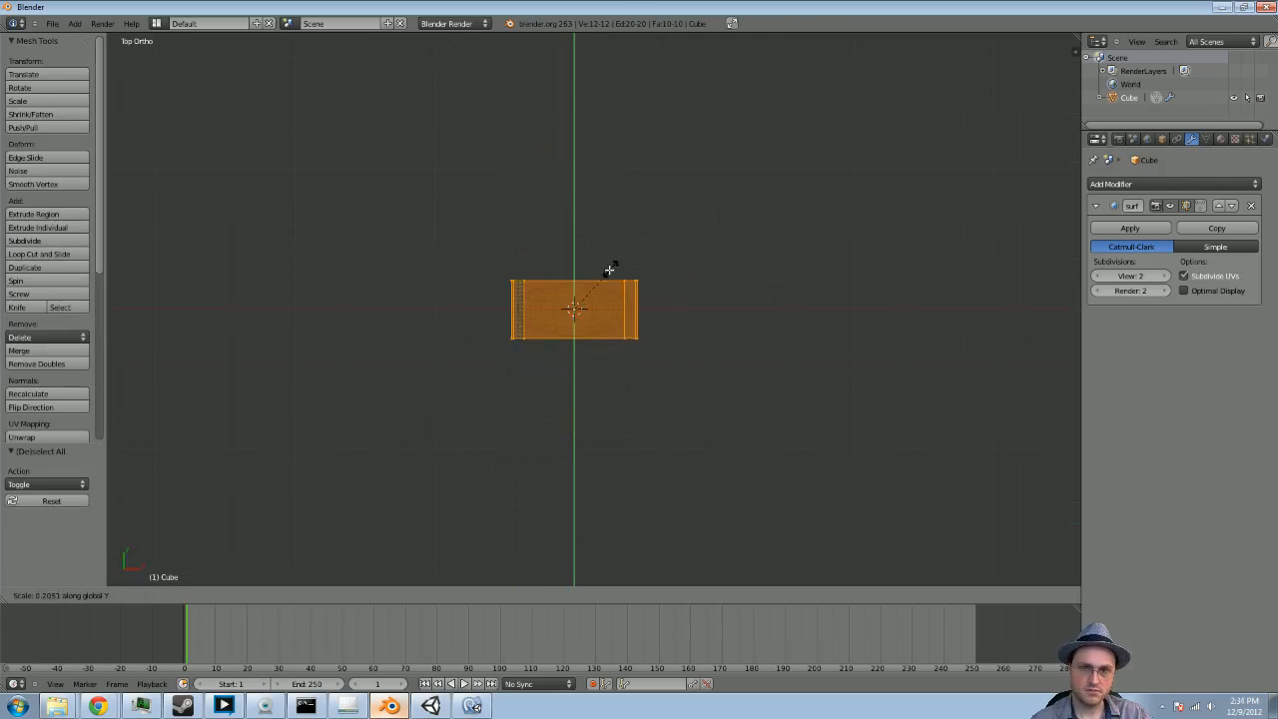
pyautogui.click(616, 266)
pyautogui.press('Tab')
# Apply smooth shading to all faces of the rounded mesh in solid display, return to Object Mode and deselect it
pyautogui.moveTo(649, 420); pyautogui.dragTo(668, 300, button='middle')
pyautogui.click(749, 296)
pyautogui.moveTo(797, 356)
pyautogui.mouseDown(button='middle')
pyautogui.moveTo(668, 348)
pyautogui.moveTo(812, 351)
pyautogui.moveTo(751, 373)
pyautogui.moveTo(685, 373)
pyautogui.moveTo(619, 280)
pyautogui.mouseUp(button='middle')
pyautogui.press('z')
pyautogui.press('Tab')
pyautogui.press('a')
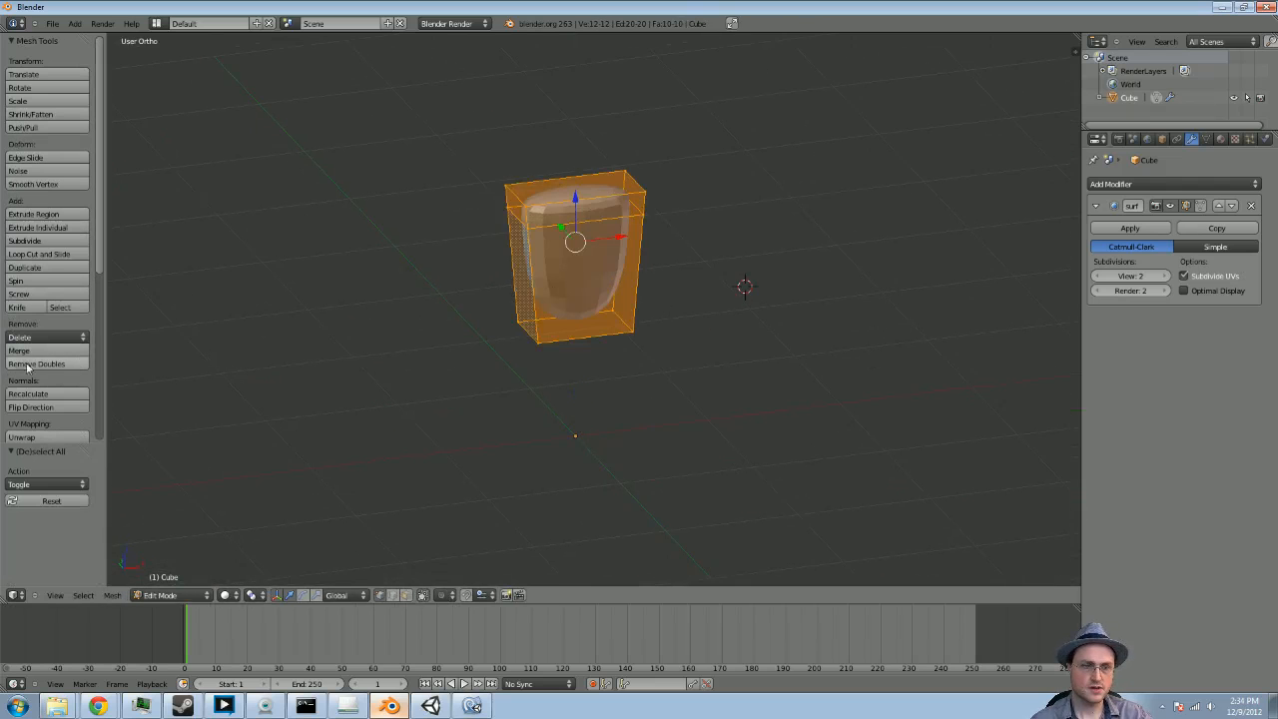
pyautogui.scroll(-2, 23, 340)
pyautogui.scroll(-3, 23, 340)
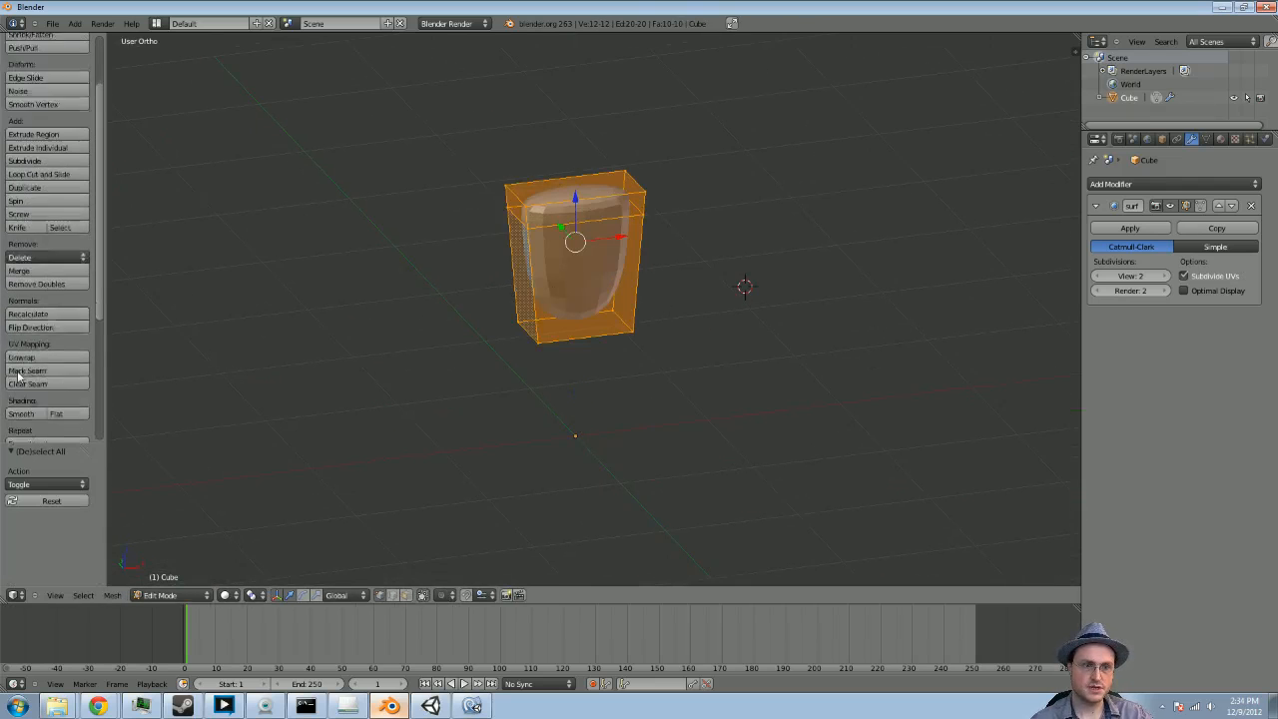
pyautogui.click(22, 361)
pyautogui.press('Tab')
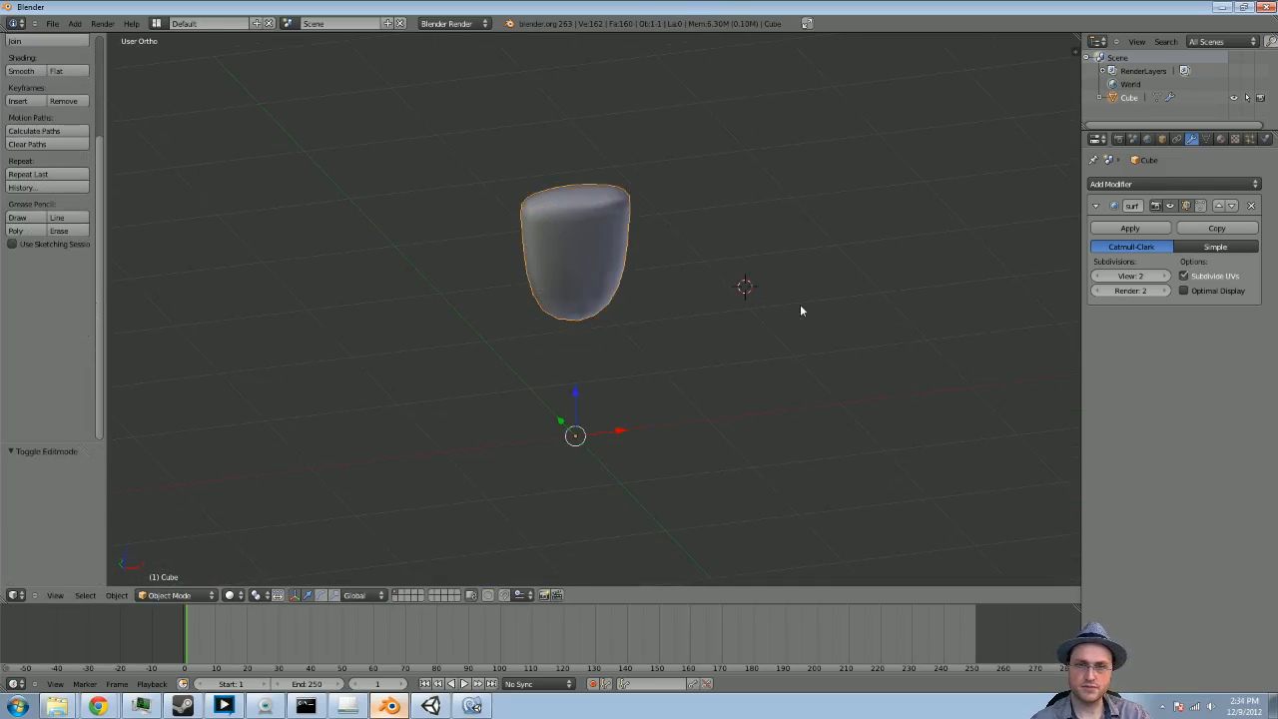
pyautogui.press('a')
pyautogui.moveTo(800, 304)
pyautogui.mouseDown(button='middle')
pyautogui.moveTo(683, 335)
pyautogui.moveTo(745, 320)
pyautogui.moveTo(711, 331)
pyautogui.mouseUp(button='middle')
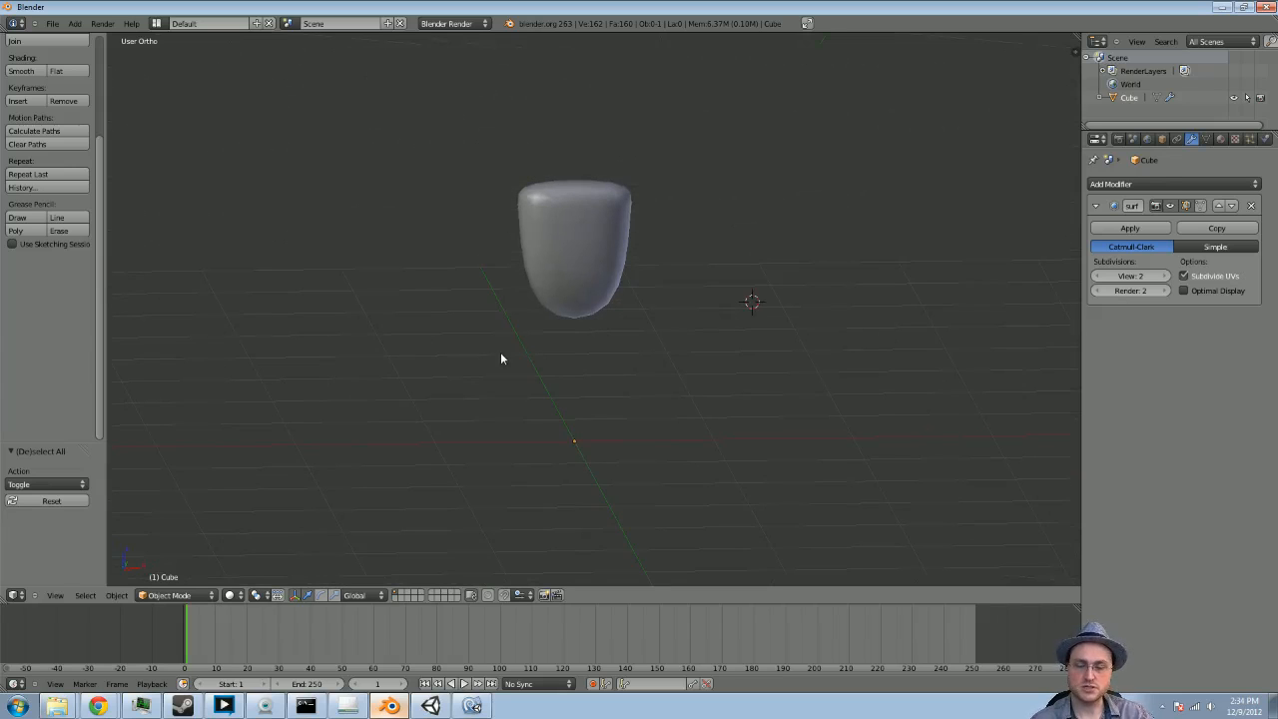
pyautogui.press('KP_1')
pyautogui.press('space')
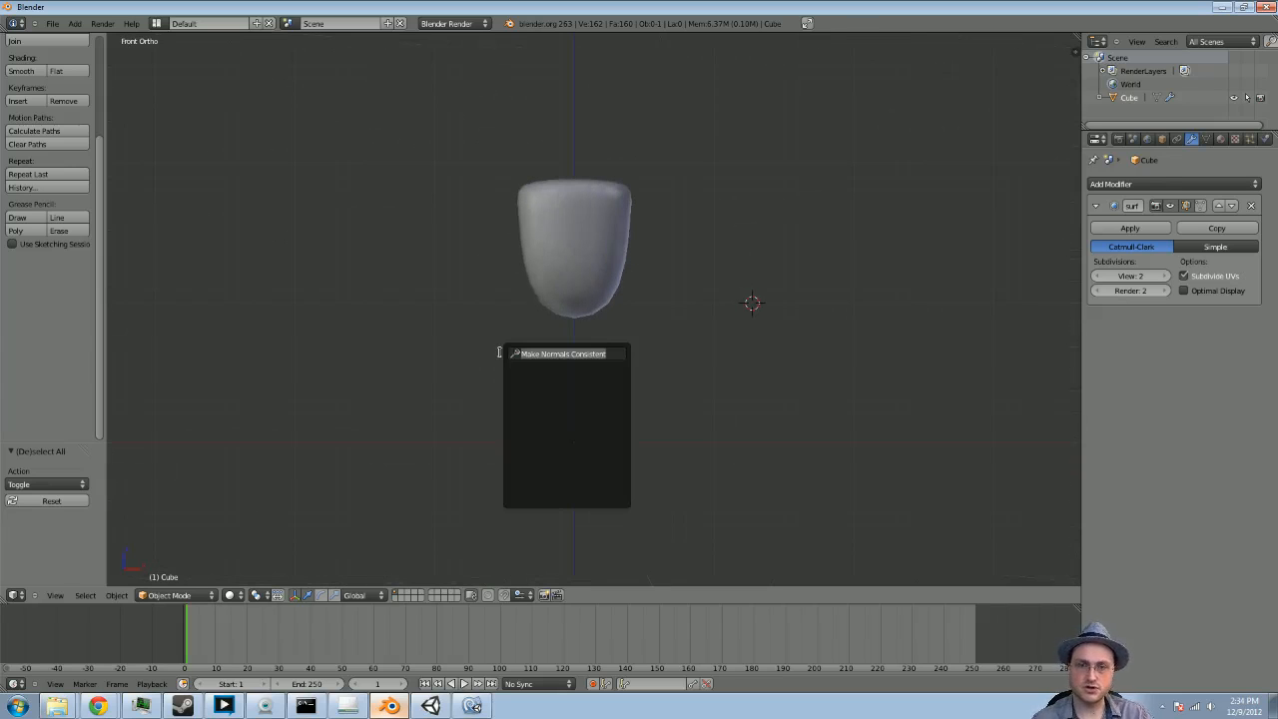
pyautogui.press('Escape')
pyautogui.hotkey('shift', 'a')
pyautogui.moveTo(503, 356)
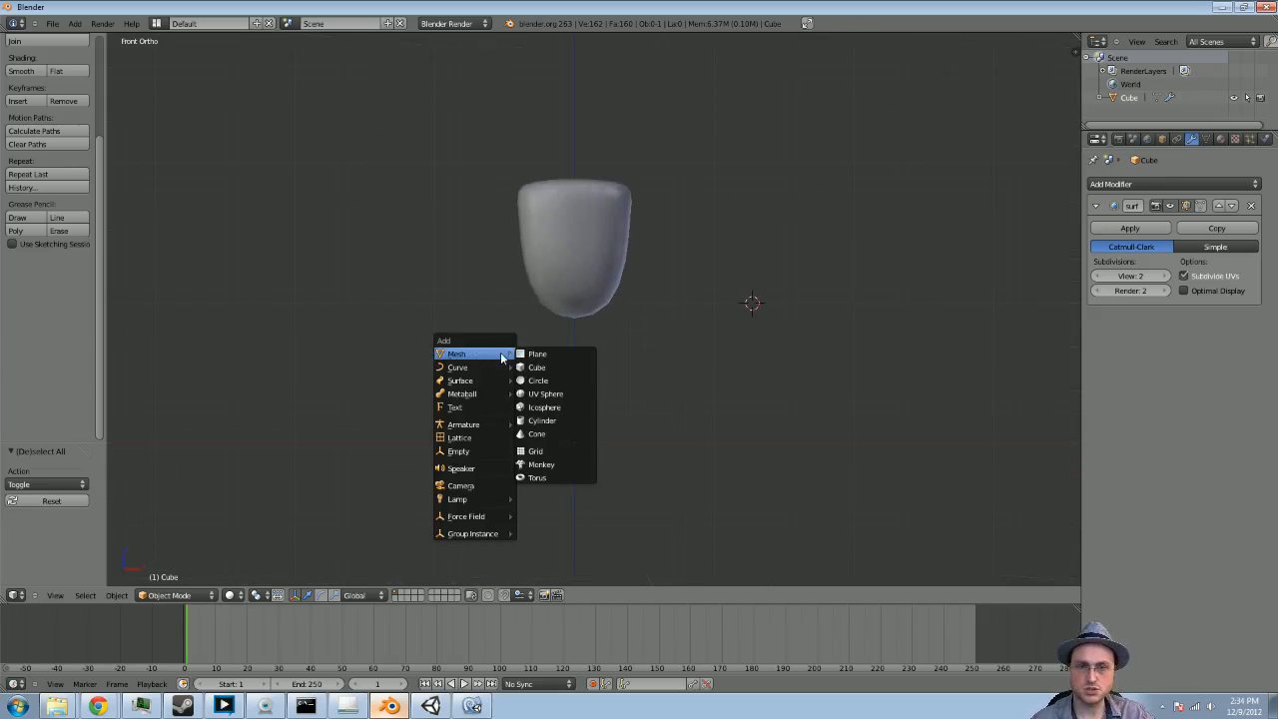
pyautogui.click(556, 369)
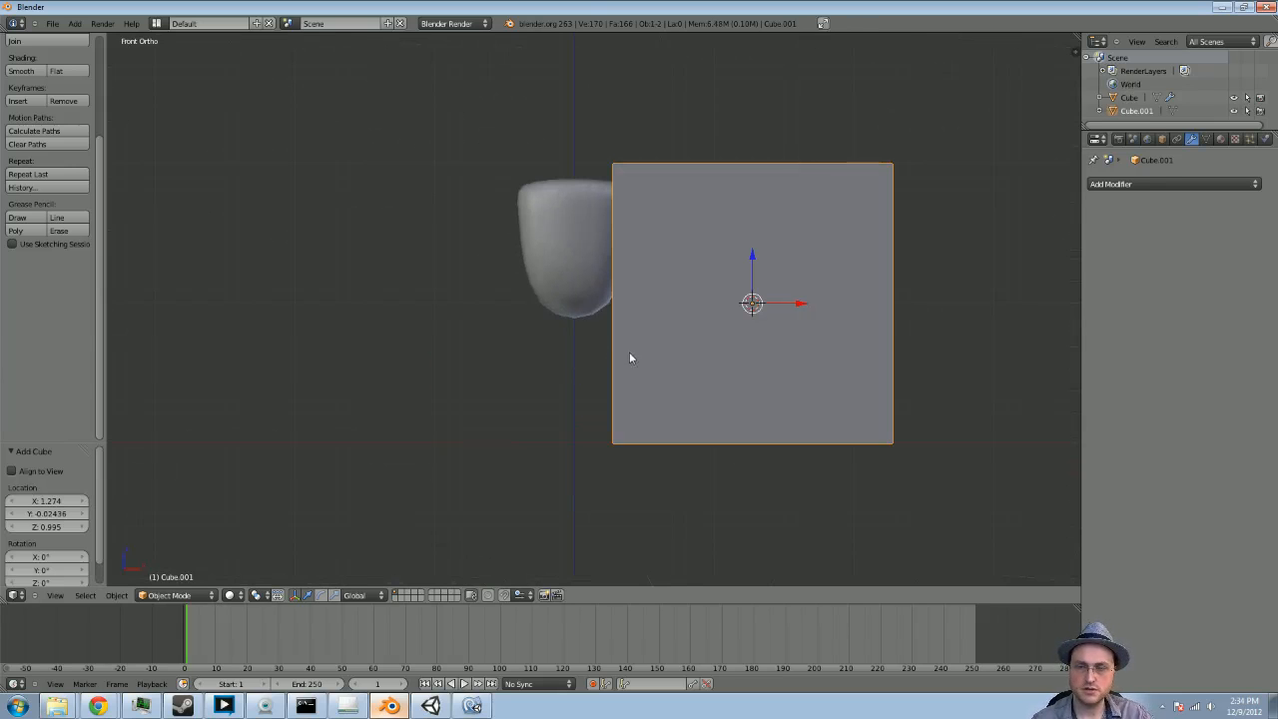
pyautogui.press('x')
pyautogui.click(901, 322)
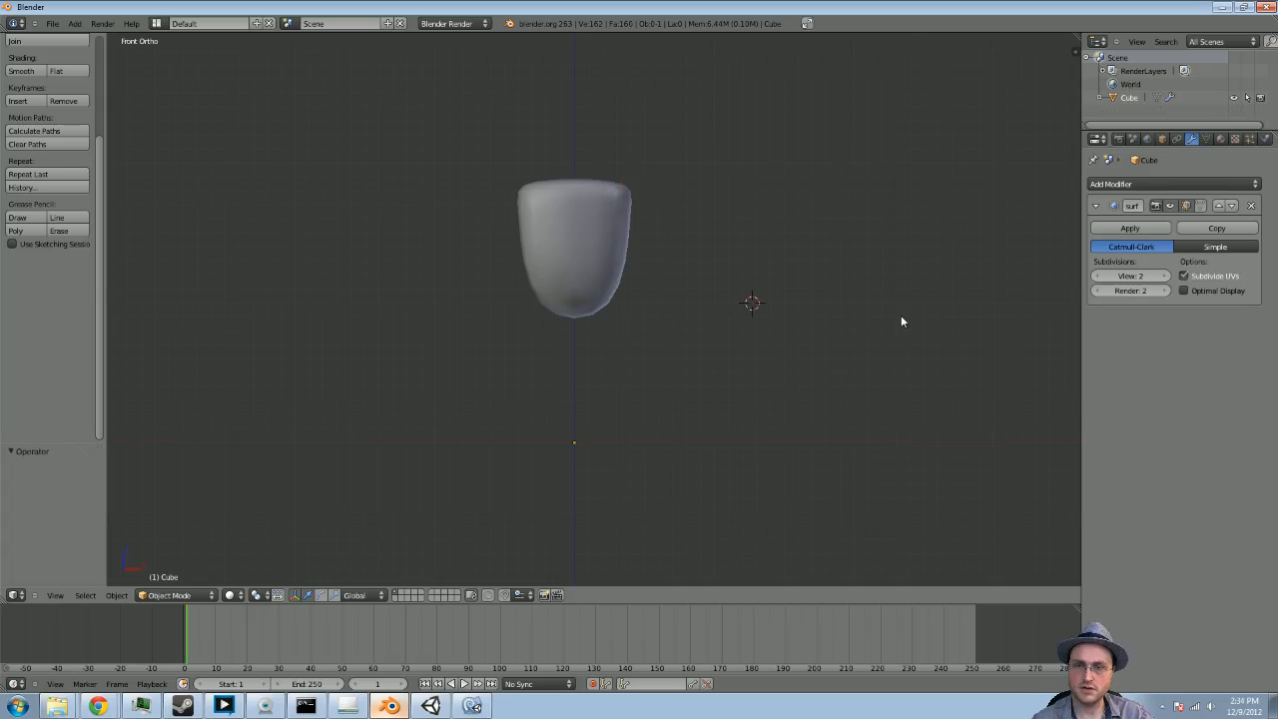
# Snap the 3D cursor to the scene center
pyautogui.press('space')
pyautogui.write('snaop')
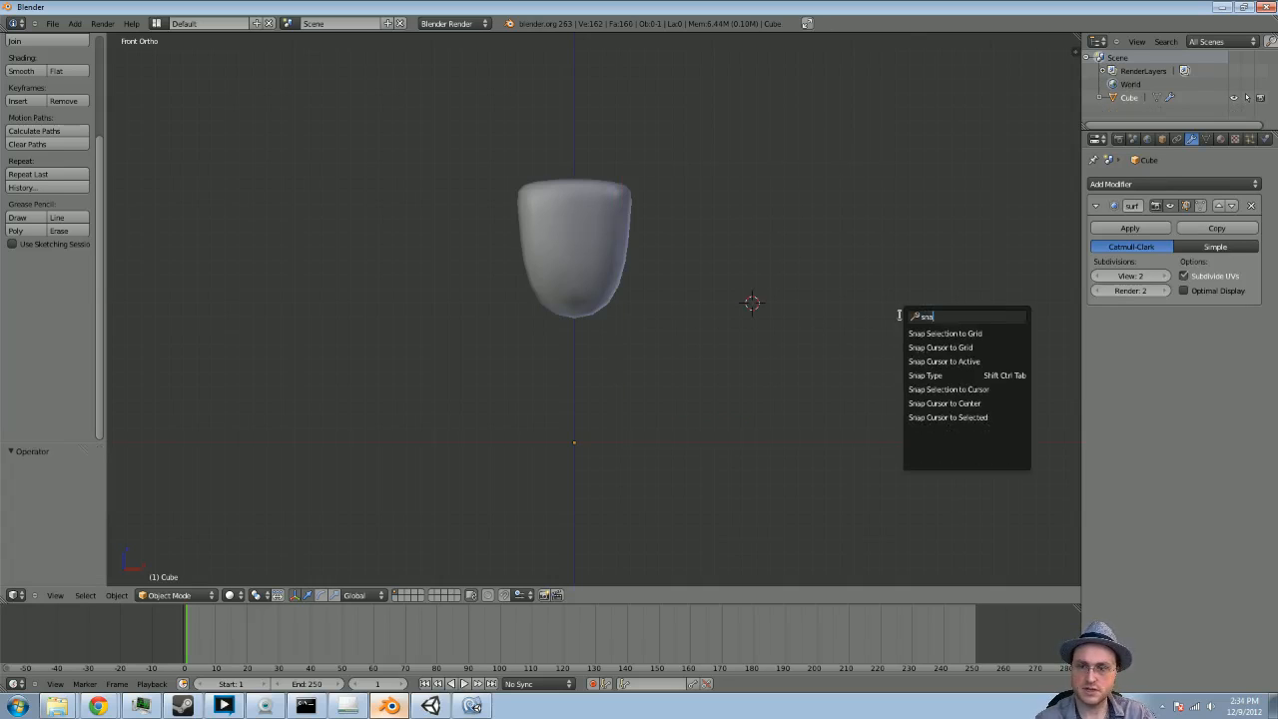
pyautogui.press('BackSpace')
pyautogui.press('BackSpace')
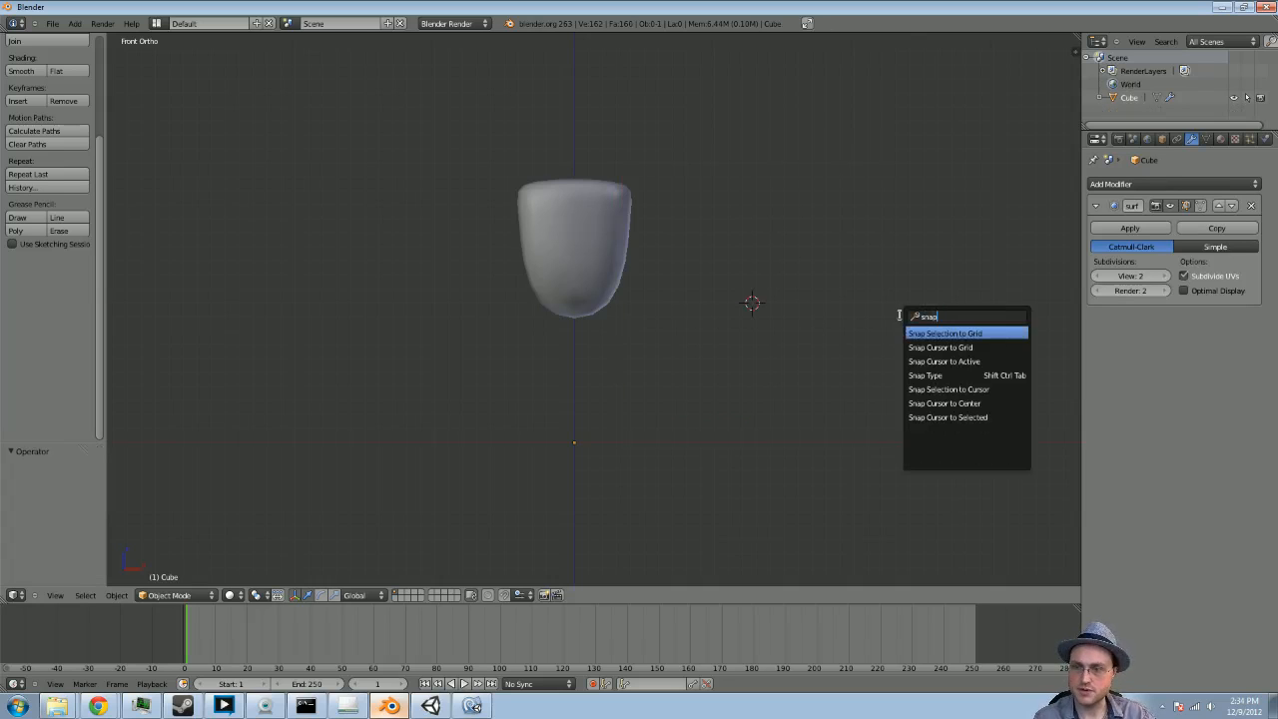
pyautogui.press('Down')
pyautogui.press('Down')
pyautogui.press('Down')
pyautogui.press('Down')
pyautogui.press('Down')
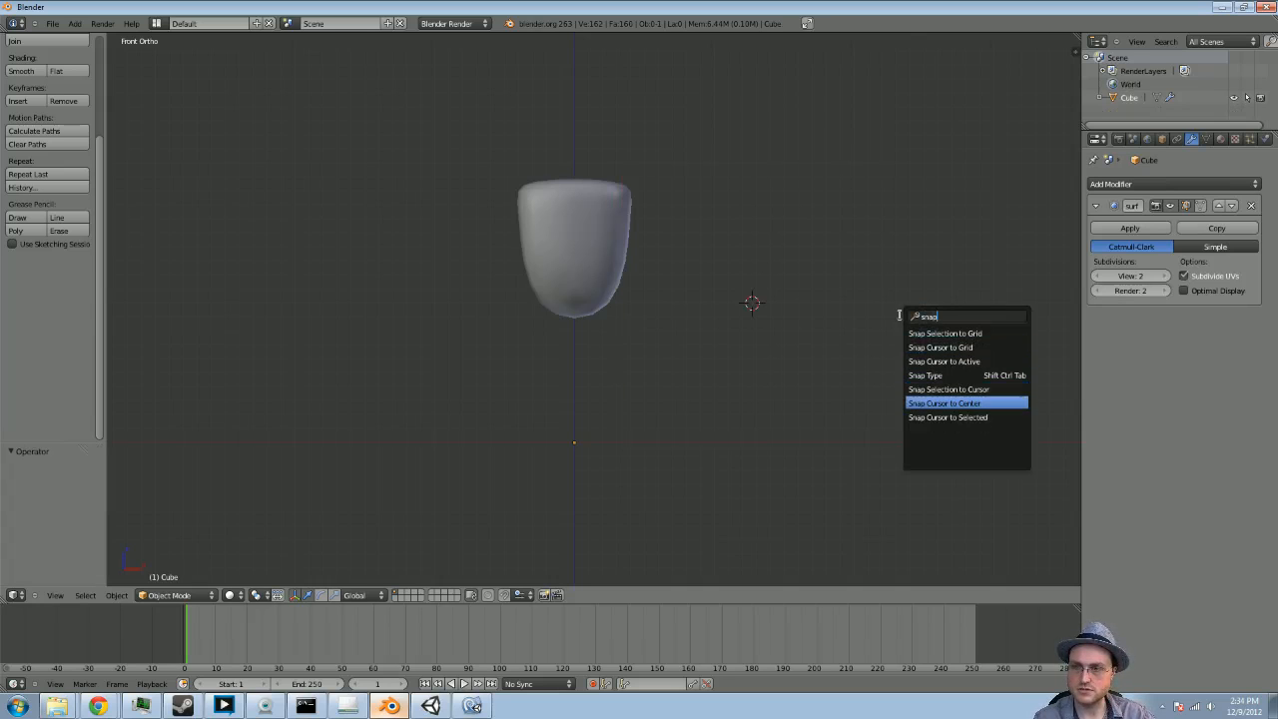
pyautogui.press('Return')
# Add a new cube mesh at the scene center, below the rounded object
pyautogui.press('space')
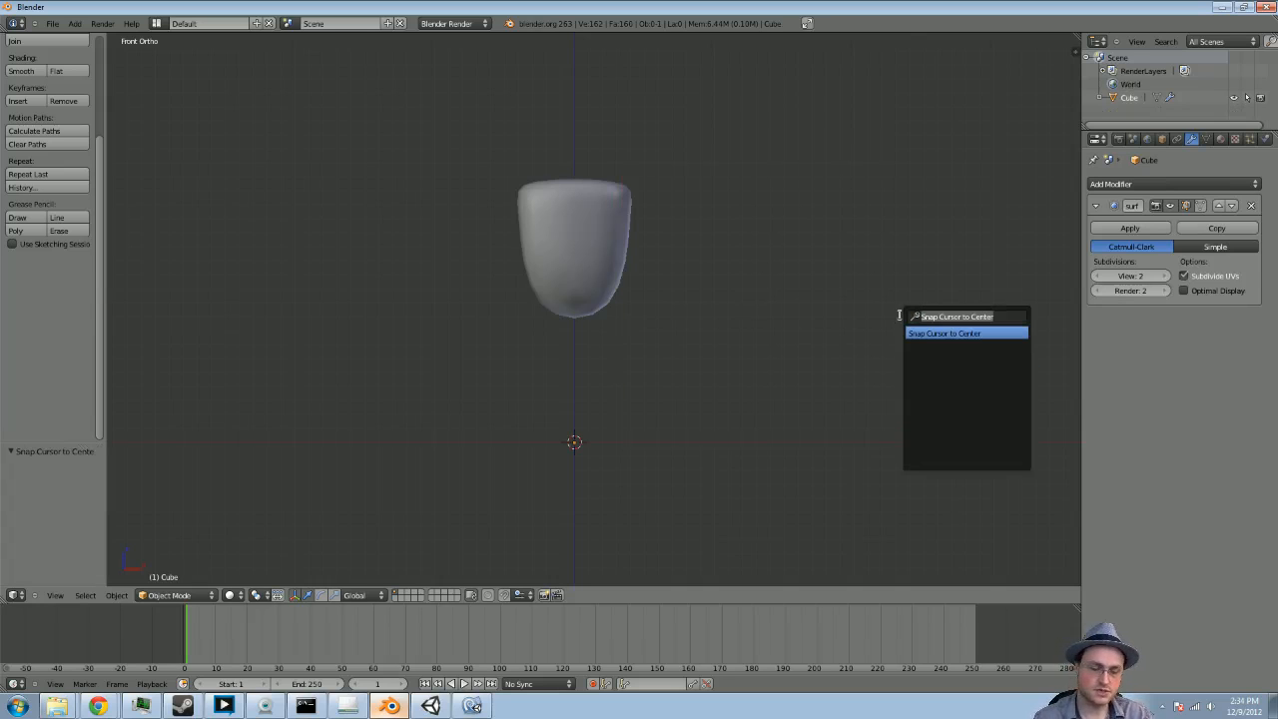
pyautogui.press('Escape')
pyautogui.hotkey('shift', 'a')
pyautogui.moveTo(902, 319)
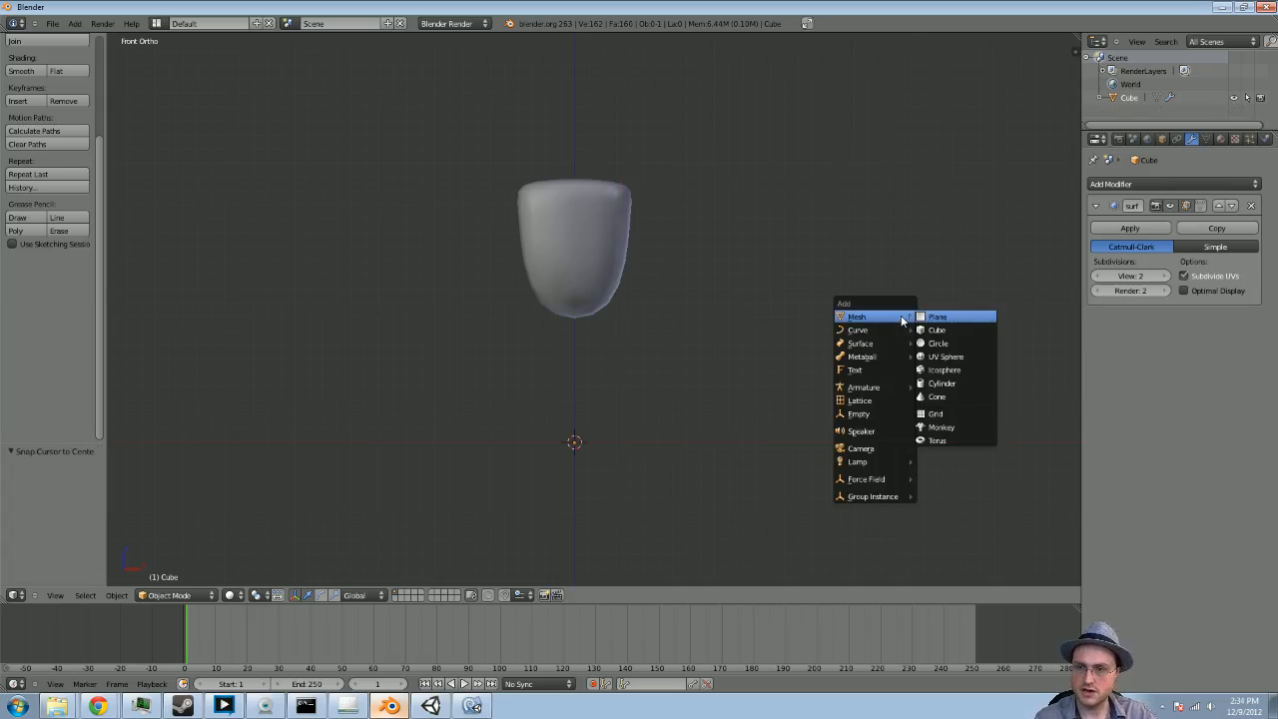
pyautogui.press('Down')
pyautogui.press('Return')
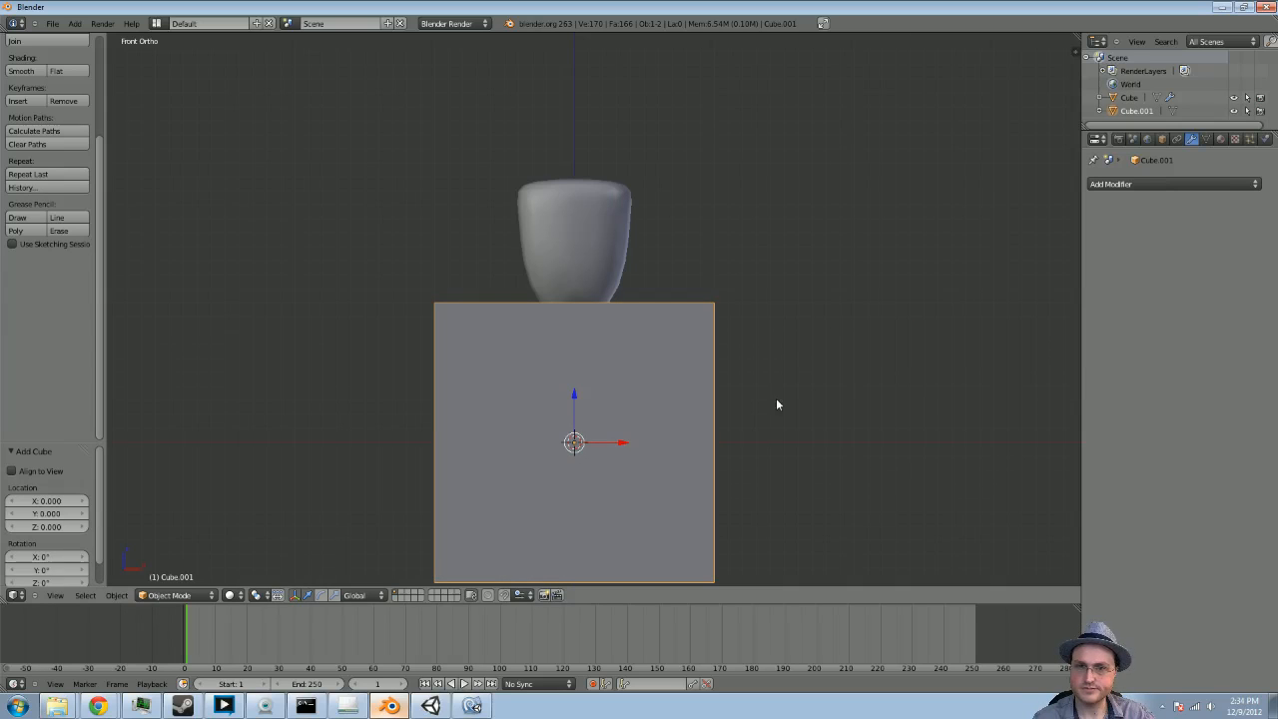
# Narrow the new cube into a thin post by scaling X and Y to about 0.122 and again by 0.65, with Z locked
pyautogui.press('Tab')
pyautogui.press('a')
pyautogui.press('a')
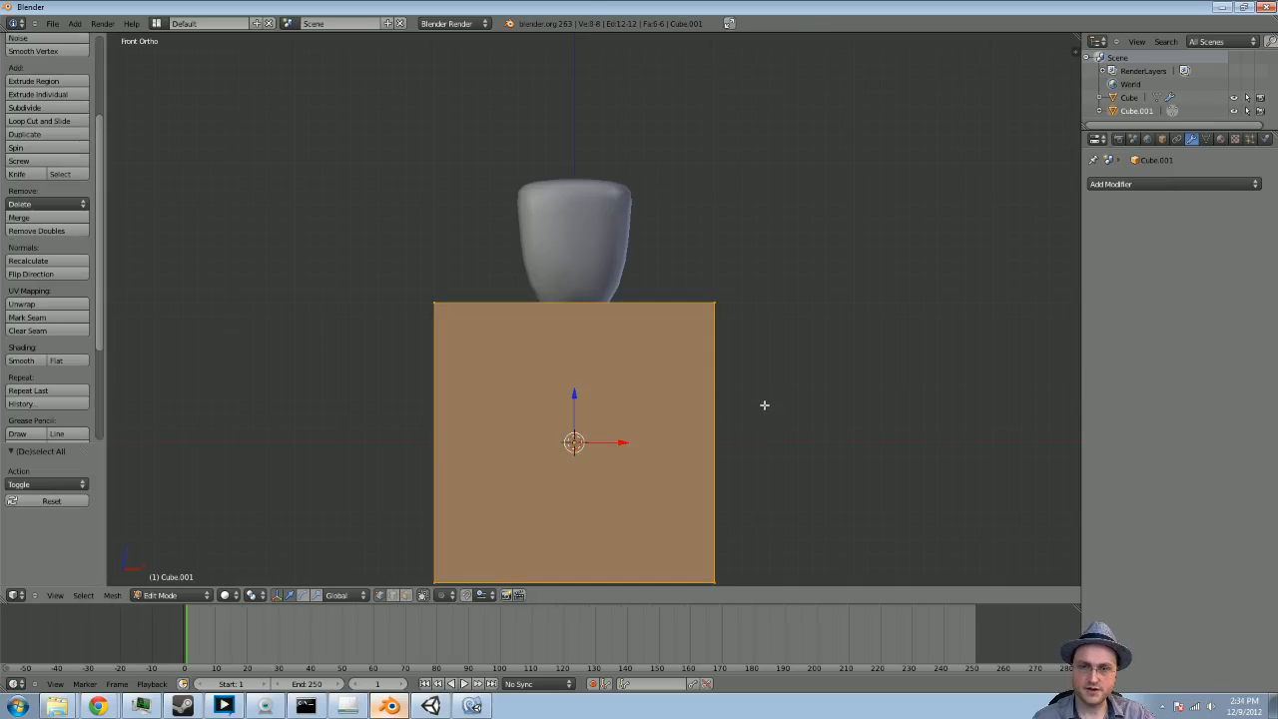
pyautogui.press('s')
pyautogui.hotkey('shift', 'z')
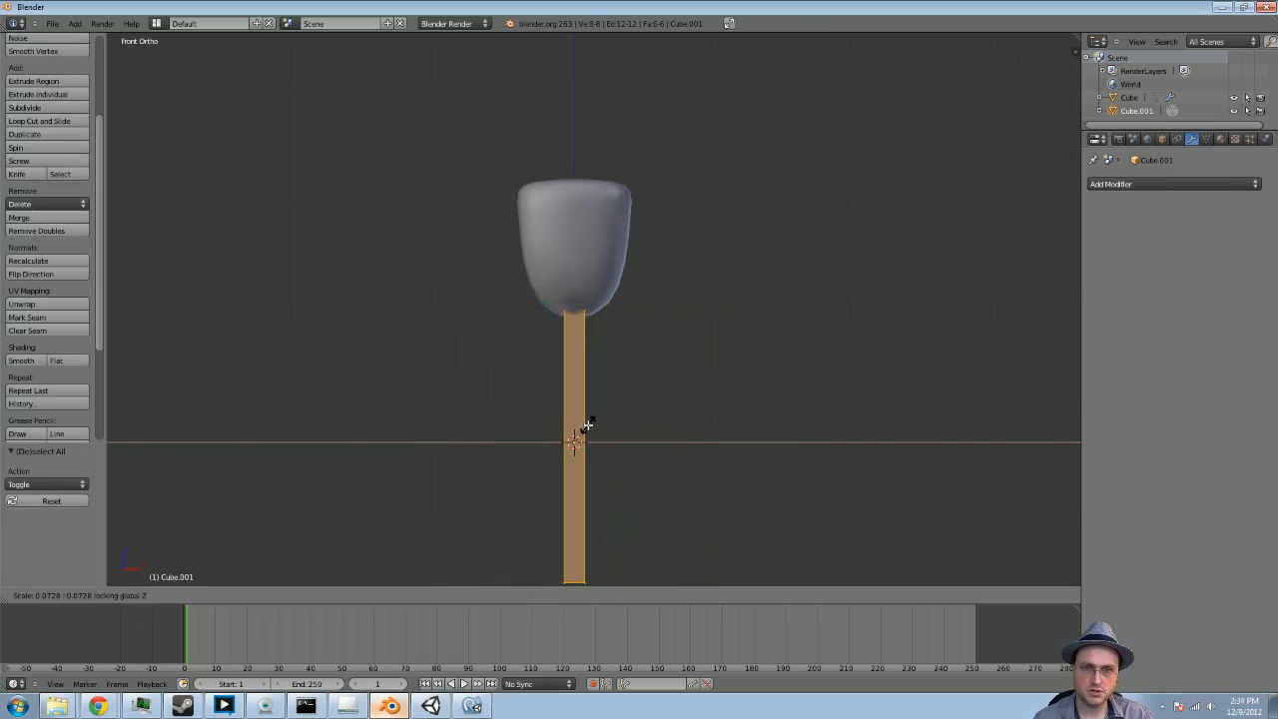
pyautogui.hotkey('shift', 'z')
pyautogui.hotkey('shift', 'z')
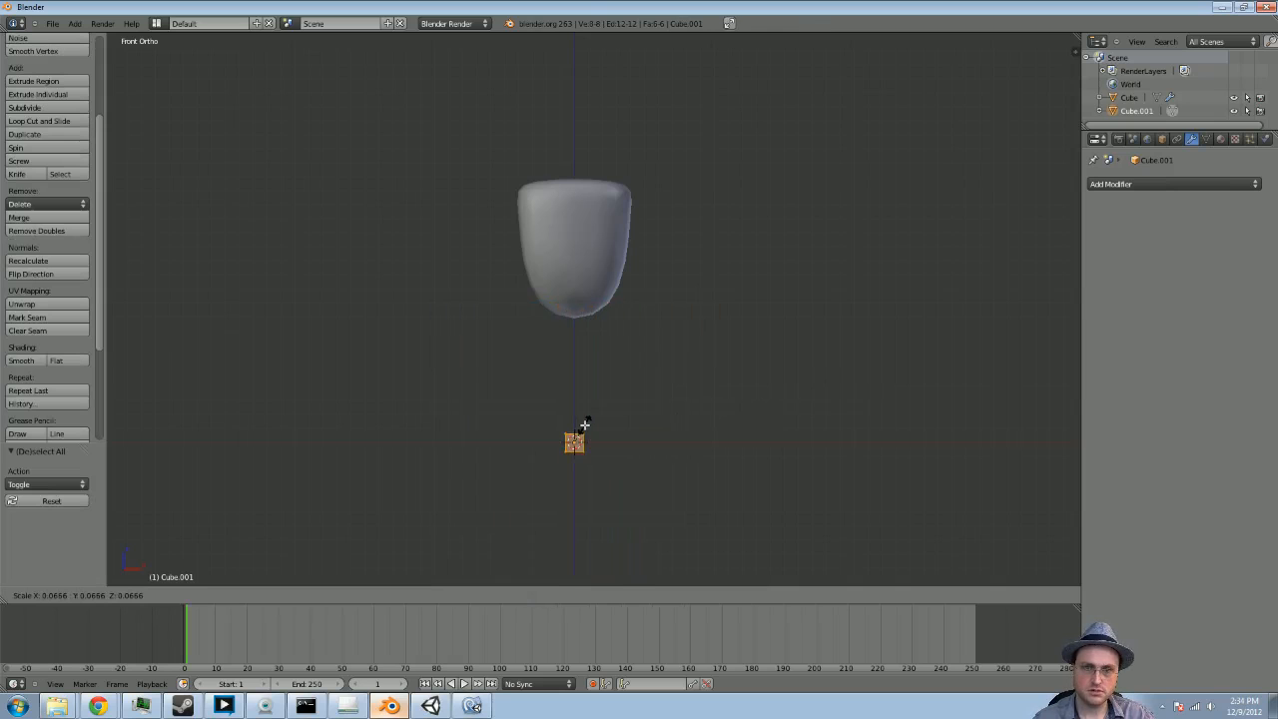
pyautogui.hotkey('shift', 'z')
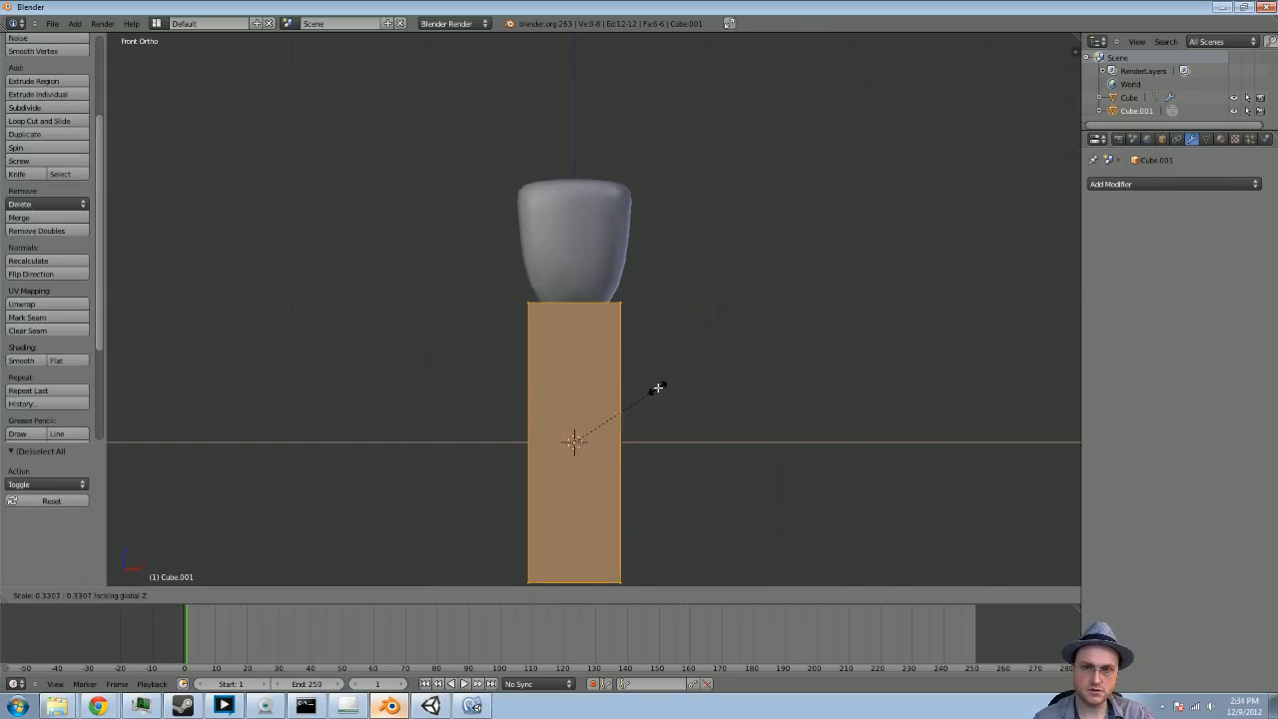
pyautogui.click(596, 412)
pyautogui.press('s')
pyautogui.hotkey('shift', 'z')
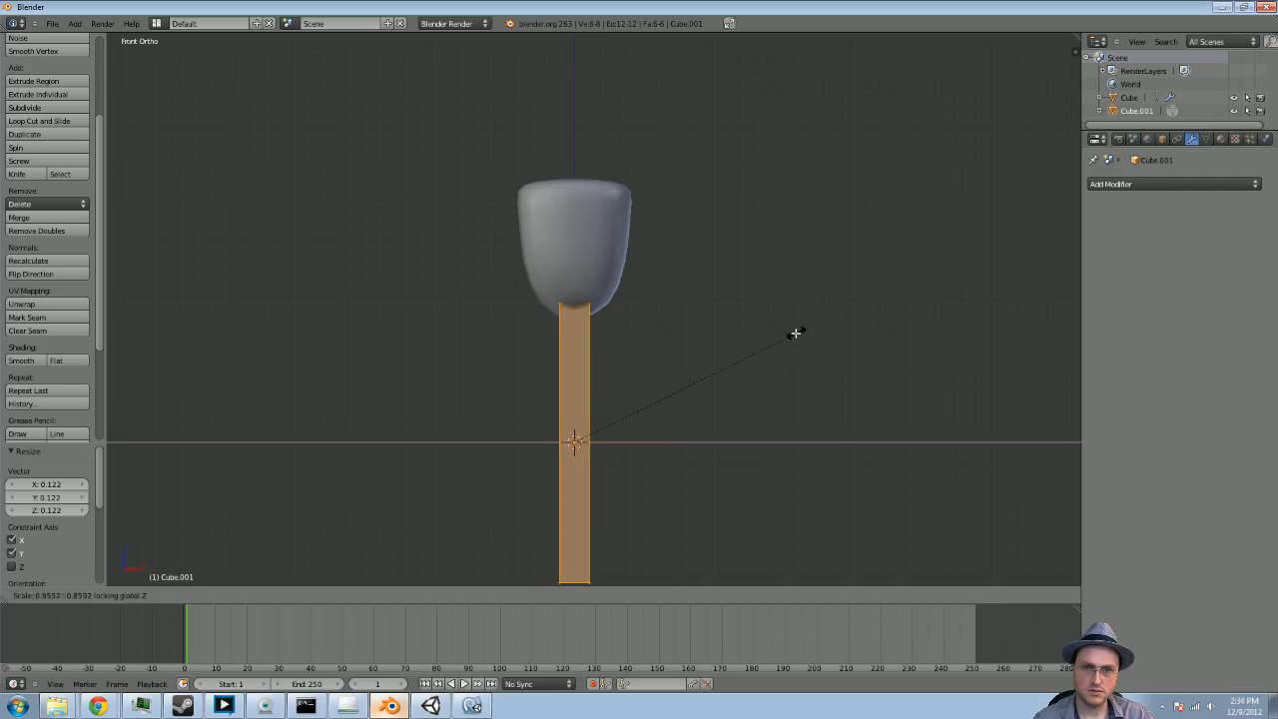
pyautogui.click(737, 349)
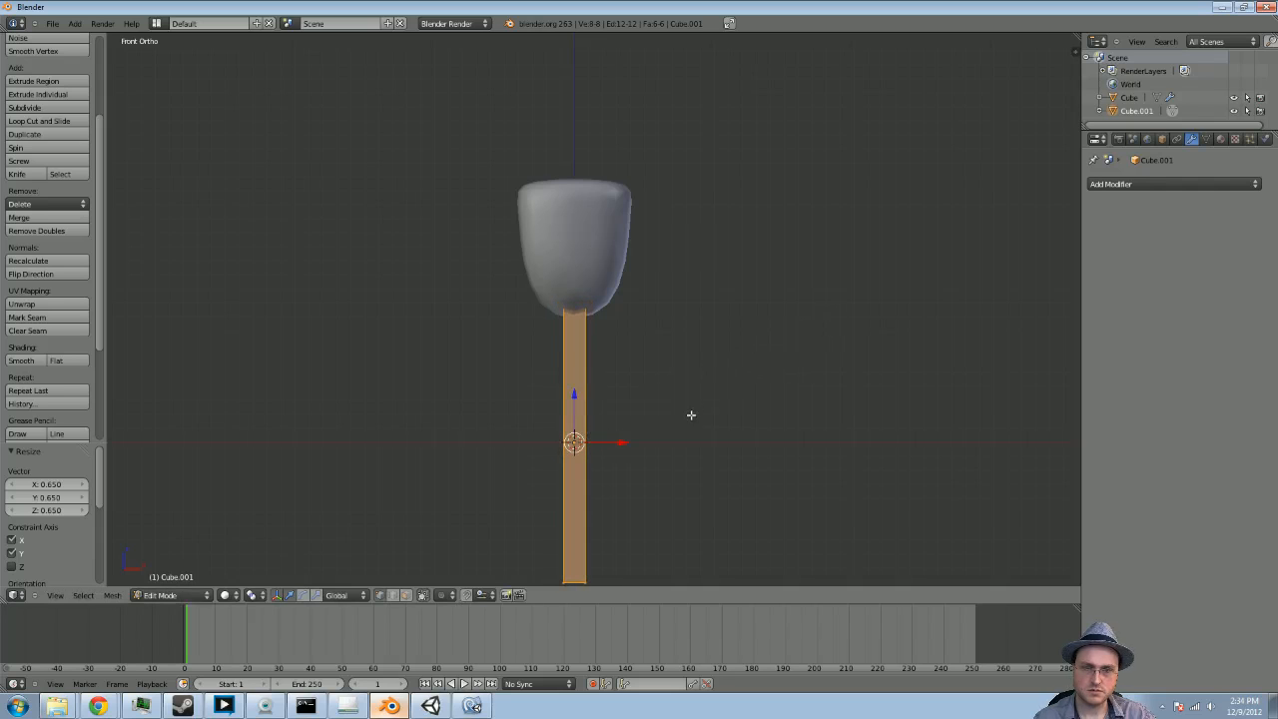
pyautogui.keyDown('shift'); pyautogui.moveTo(678, 441); pyautogui.dragTo(679, 325, button='middle'); pyautogui.keyUp('shift')
pyautogui.press('a')
pyautogui.press('b')
pyautogui.moveTo(681, 430); pyautogui.dragTo(446, 492)
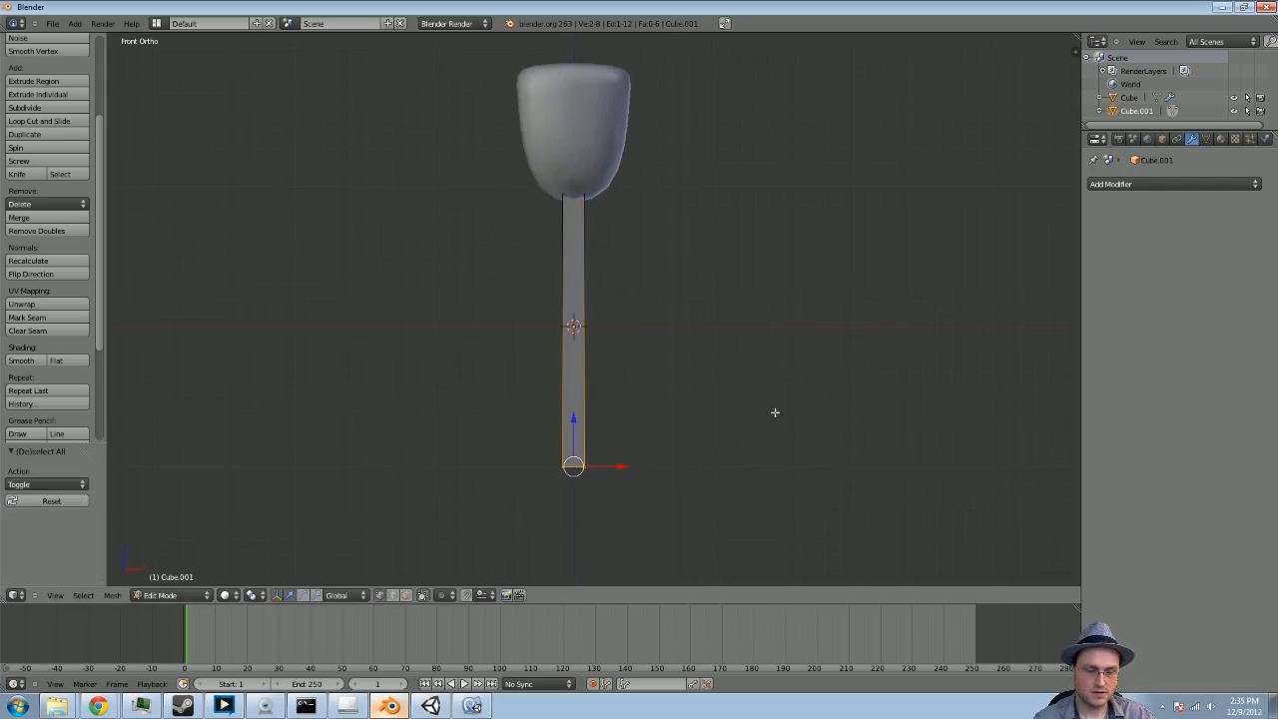
pyautogui.press('g')
pyautogui.press('z')
pyautogui.press('Escape')
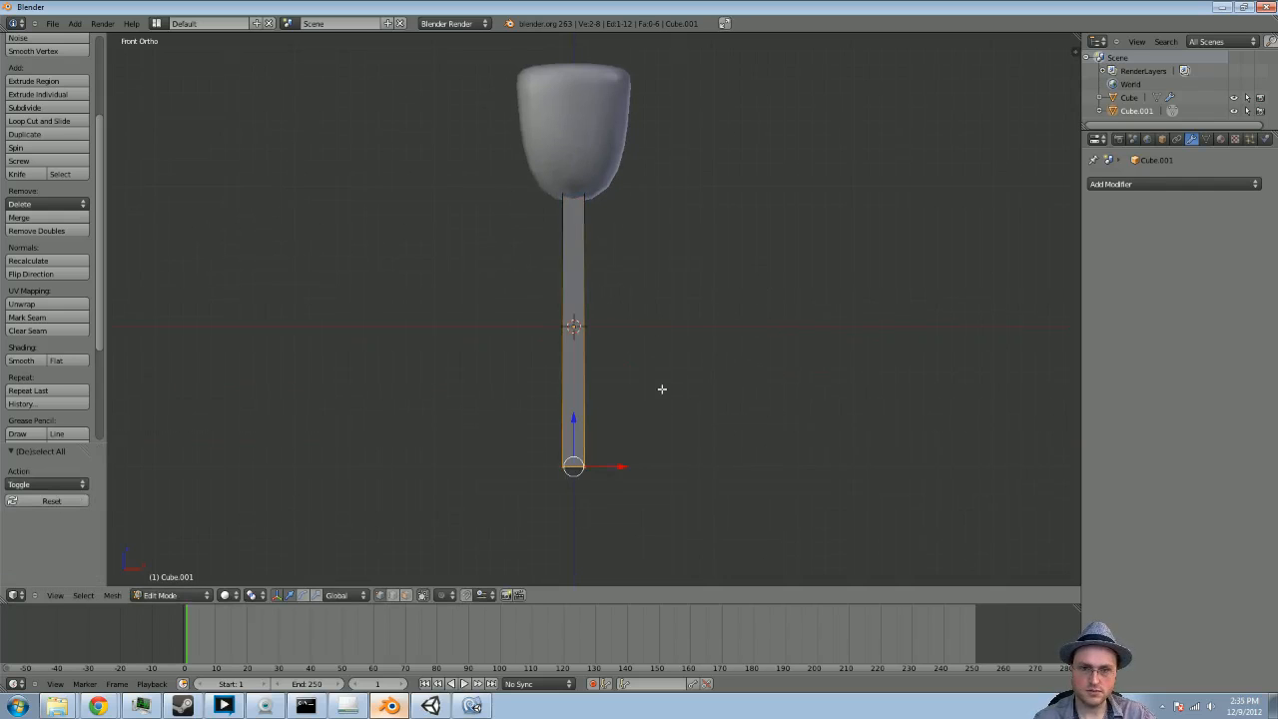
# Select all four bottom vertices of the post in wireframe display and move them up 1 unit along Z
pyautogui.press('z')
pyautogui.press('a')
pyautogui.press('b')
pyautogui.moveTo(755, 424); pyautogui.dragTo(540, 489)
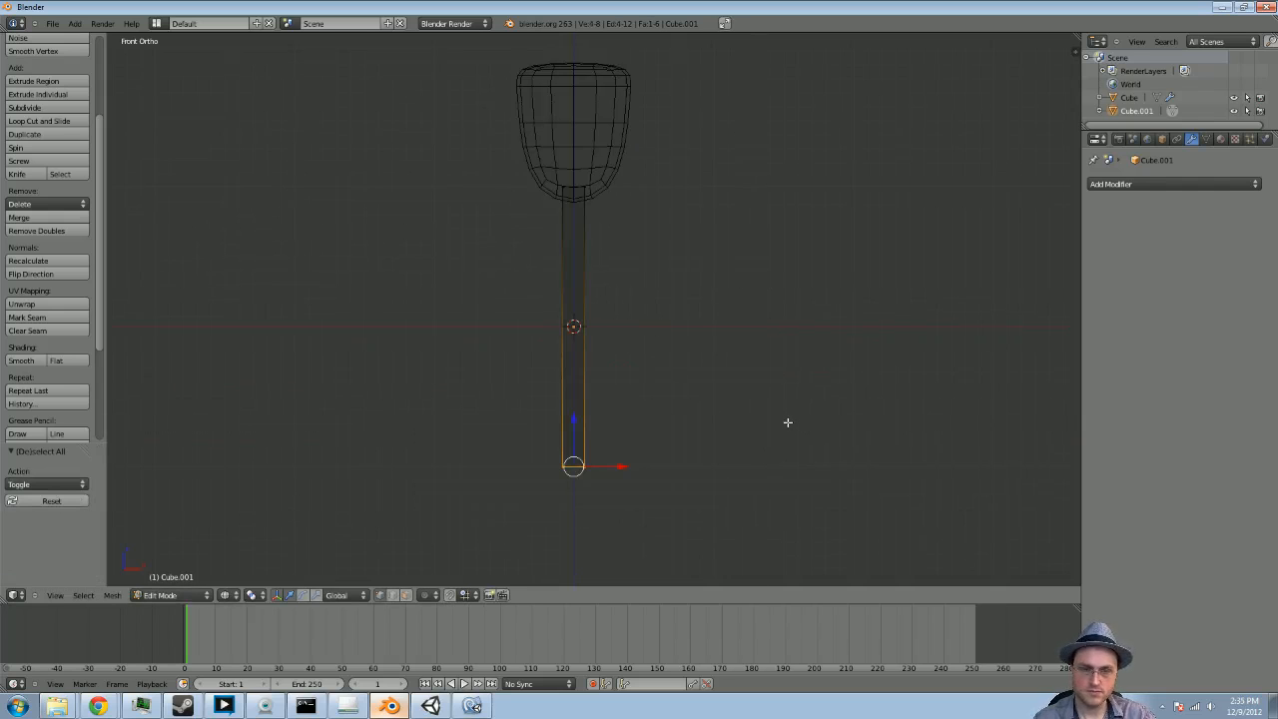
pyautogui.press('g')
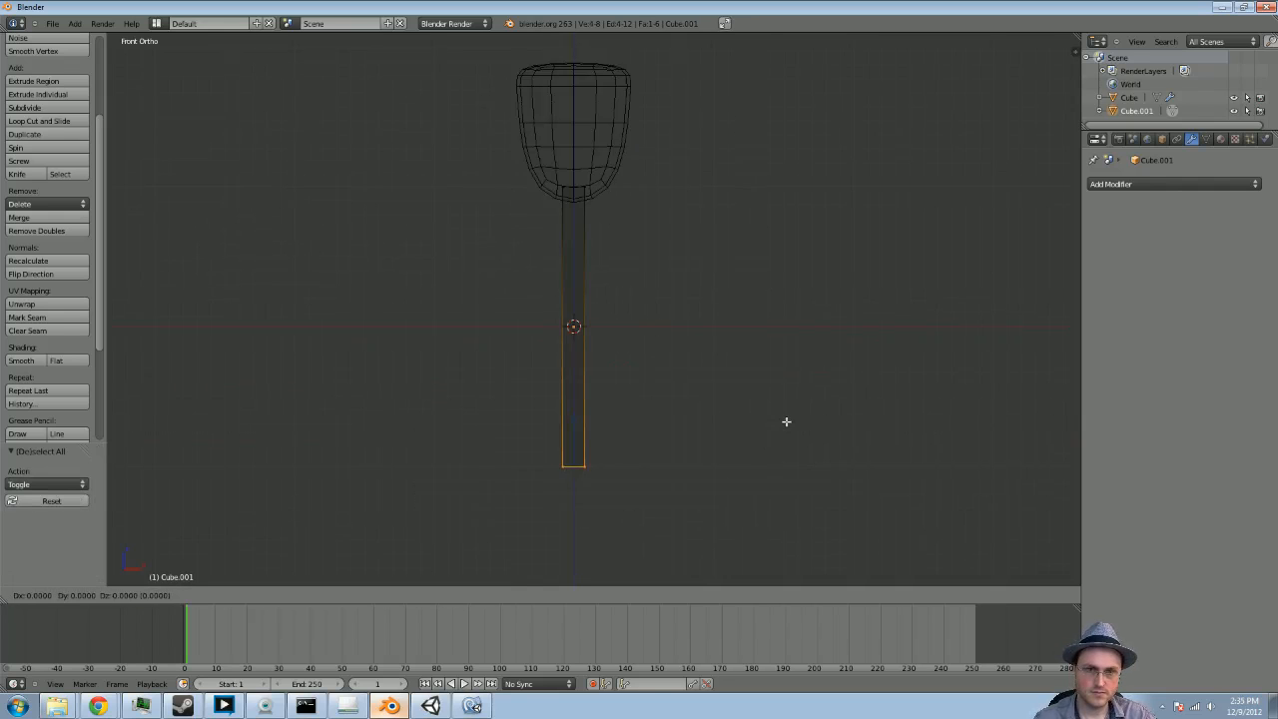
pyautogui.write('z')
pyautogui.write('1')
pyautogui.press('Return')
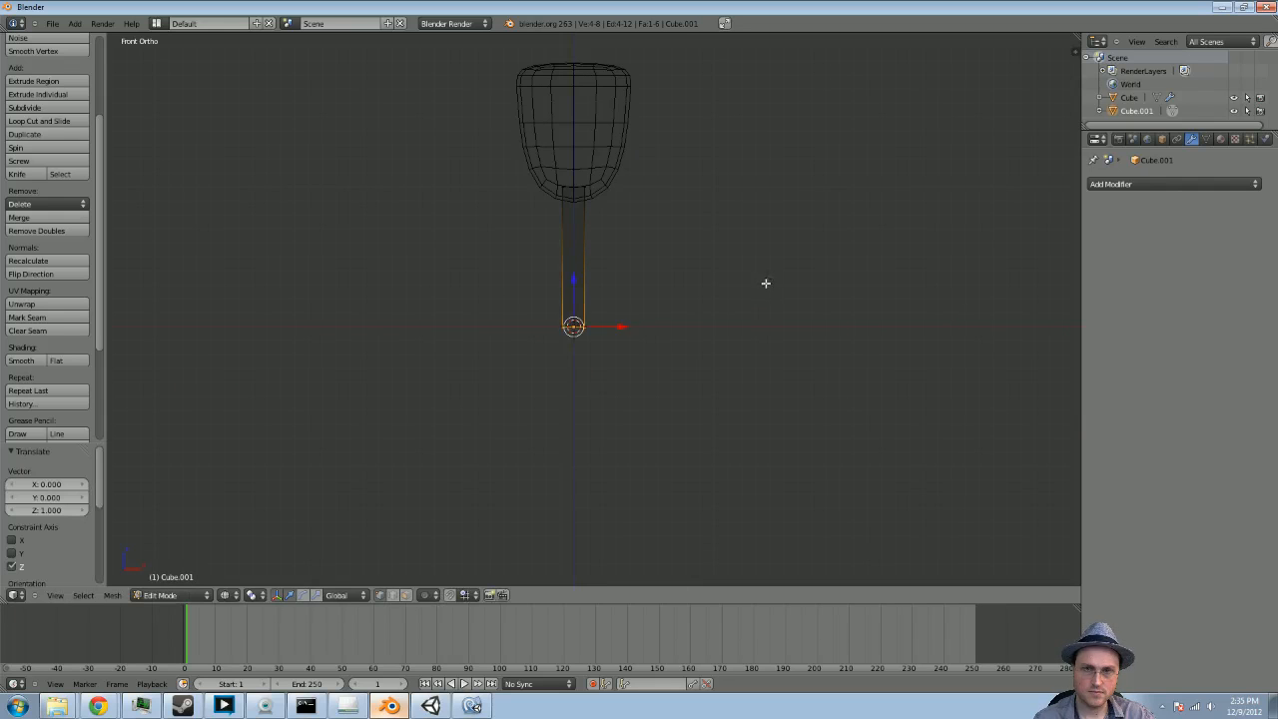
# Thin the whole post by scaling it along Y to about 0.418, and deselect everything
pyautogui.moveTo(765, 282); pyautogui.dragTo(676, 346, button='middle')
pyautogui.press('a')
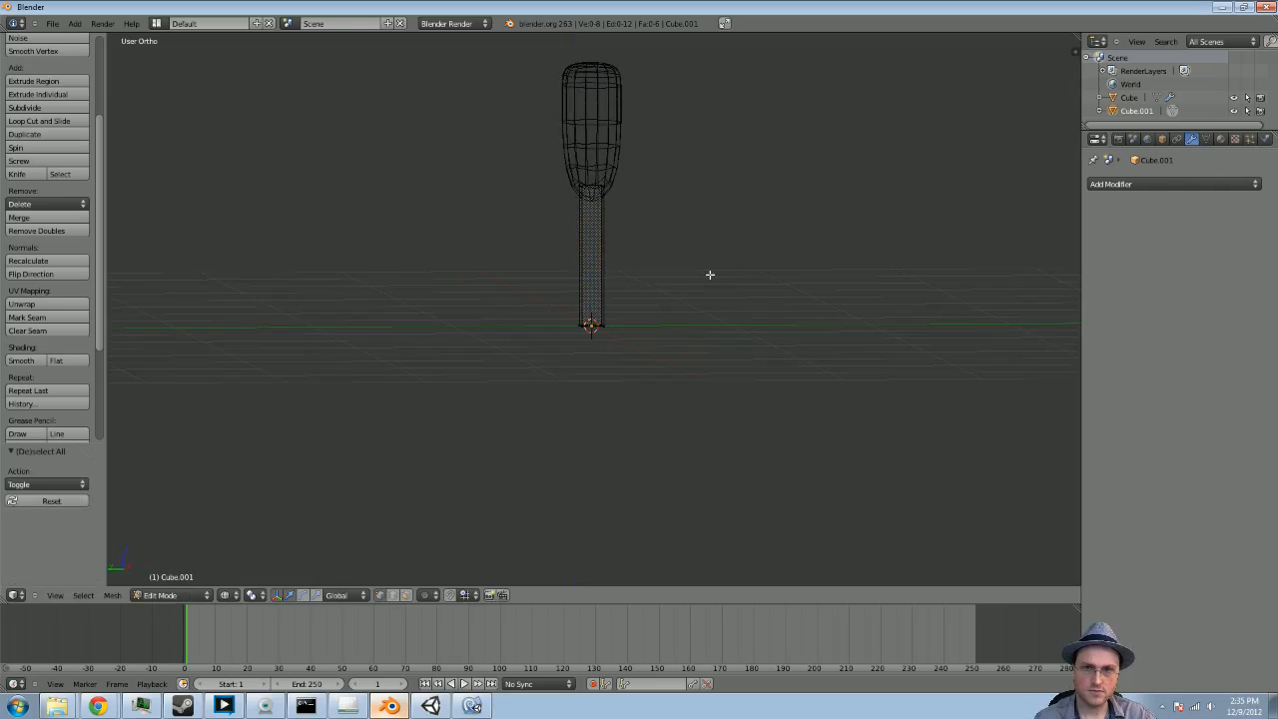
pyautogui.press('KP_3')
pyautogui.press('b')
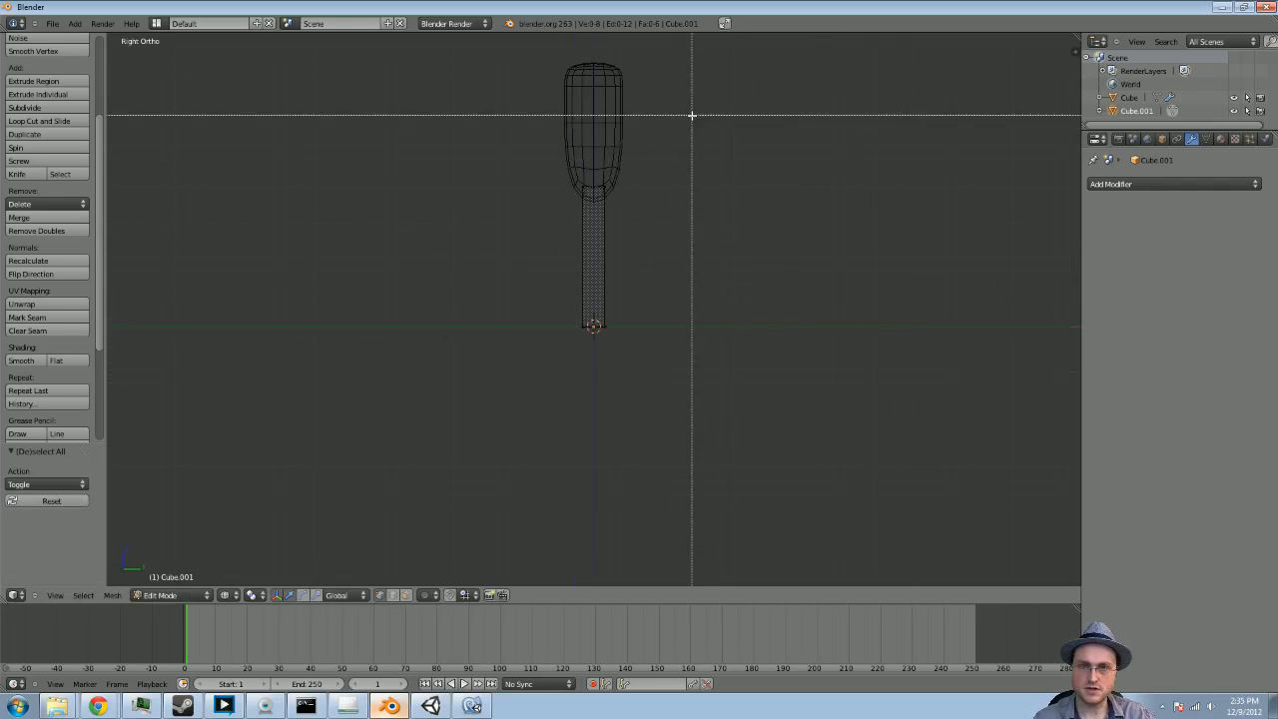
pyautogui.moveTo(706, 120); pyautogui.dragTo(437, 349)
pyautogui.press('s')
pyautogui.press('y')
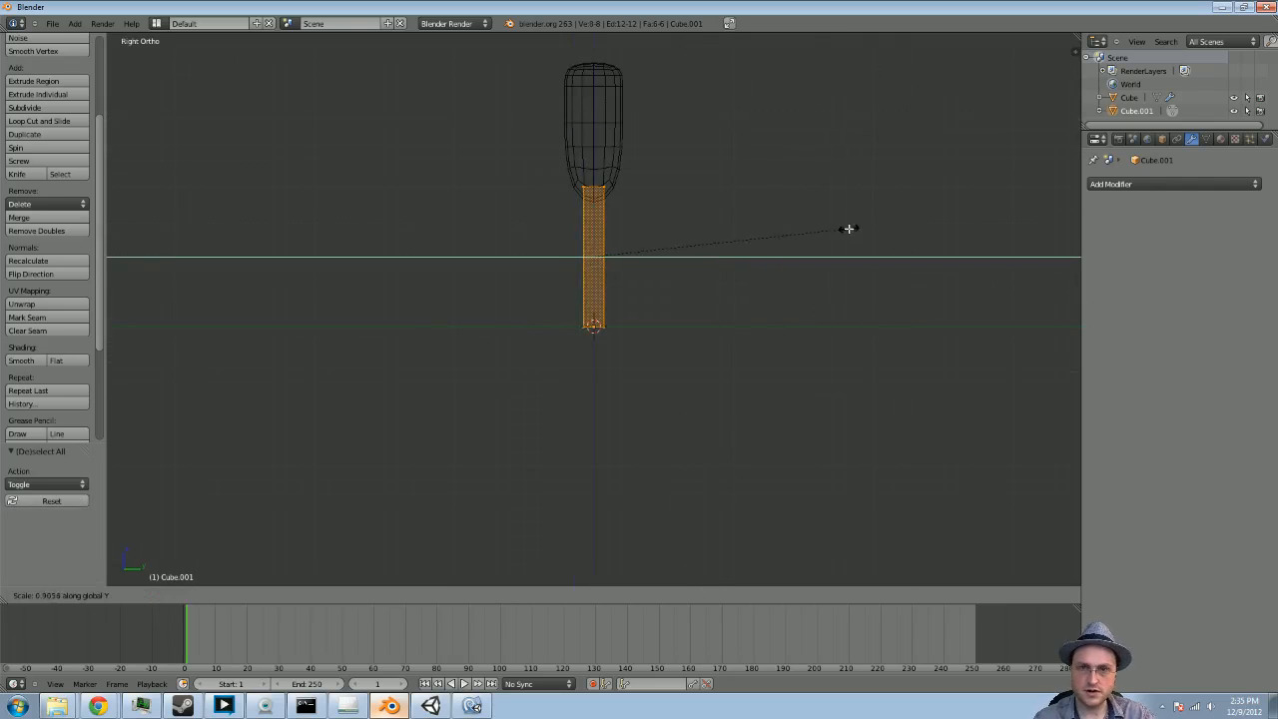
pyautogui.click(713, 249)
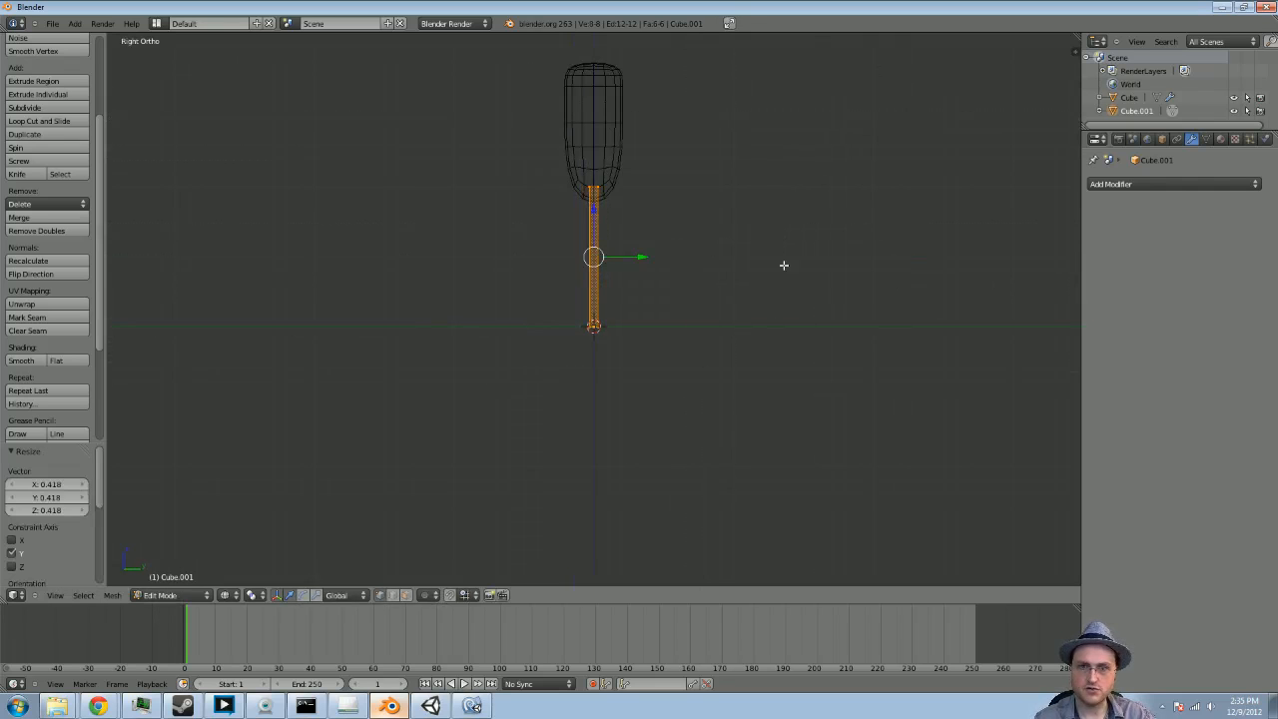
pyautogui.press('a')
pyautogui.moveTo(785, 266); pyautogui.dragTo(735, 281, button='middle')
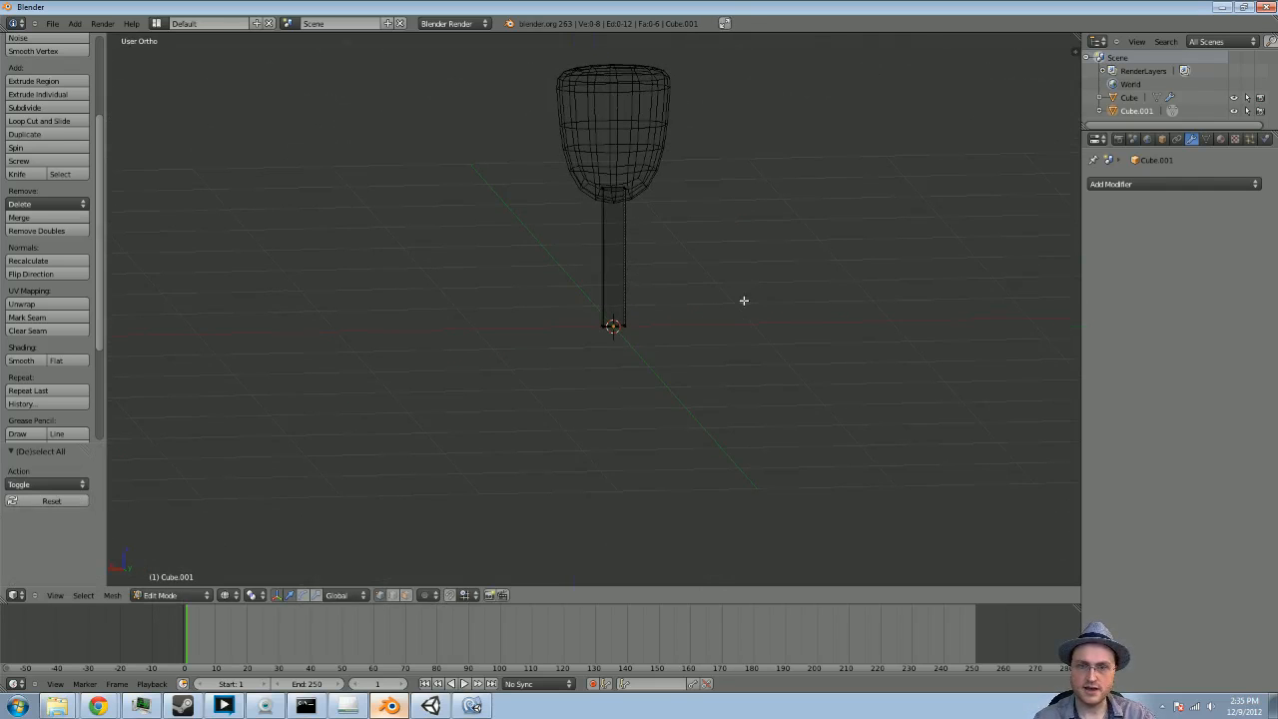
pyautogui.scroll(3, 675, 327)
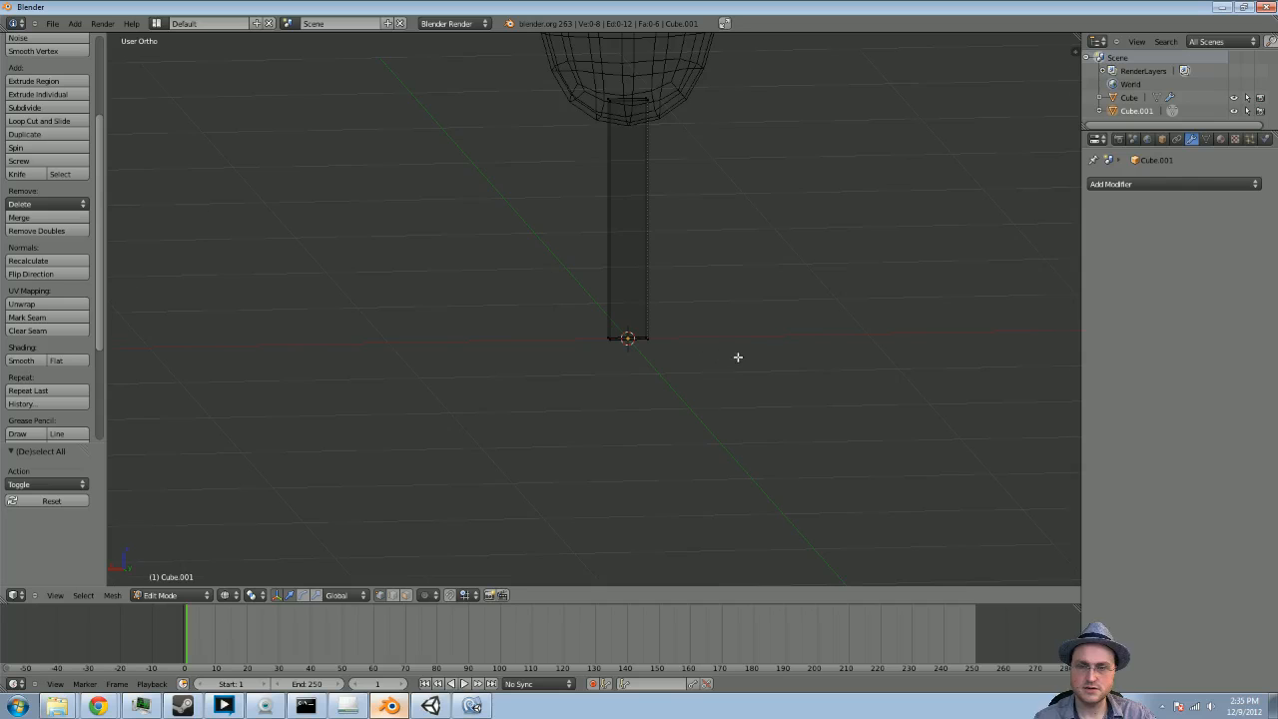
# Add a horizontal loop cut around the post and slide it down close to the post's bottom end, leaving everything deselected
pyautogui.moveTo(738, 357); pyautogui.dragTo(627, 338, button='middle')
pyautogui.hotkey('ctrl', 'r')
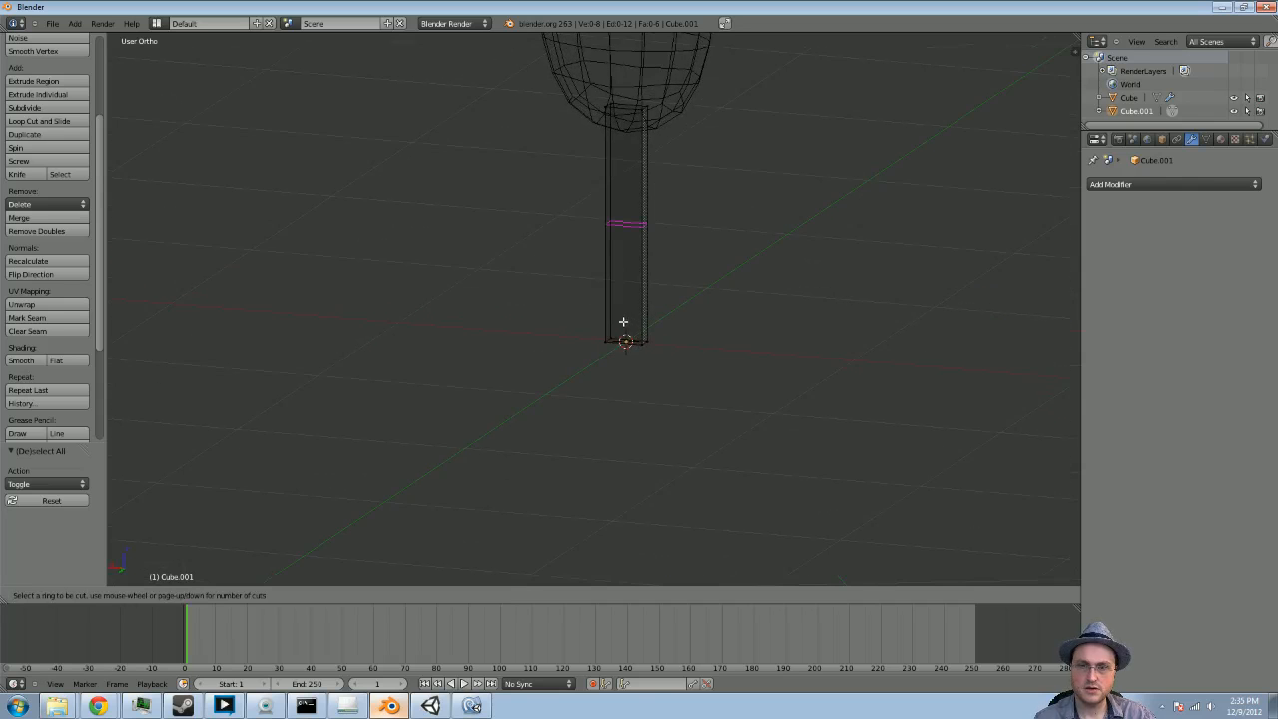
pyautogui.click(627, 301)
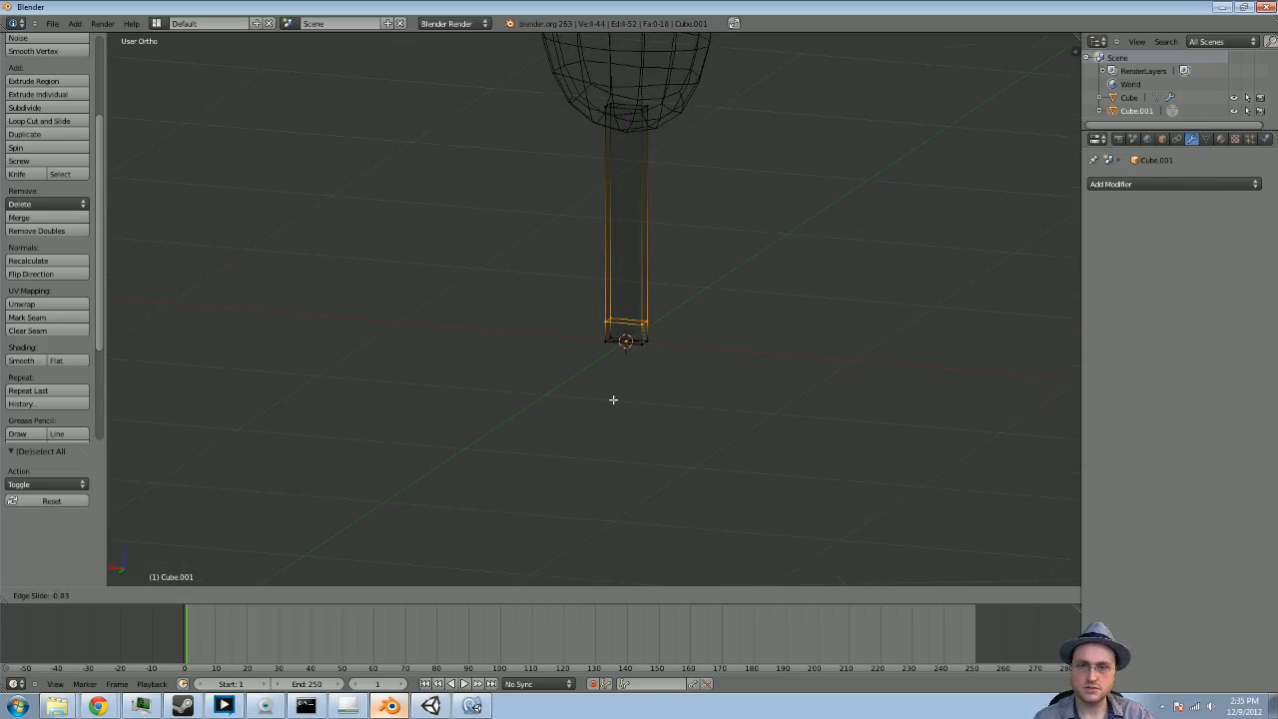
pyautogui.click(613, 399)
pyautogui.press('a')
pyautogui.moveTo(663, 346); pyautogui.dragTo(692, 341, button='middle')
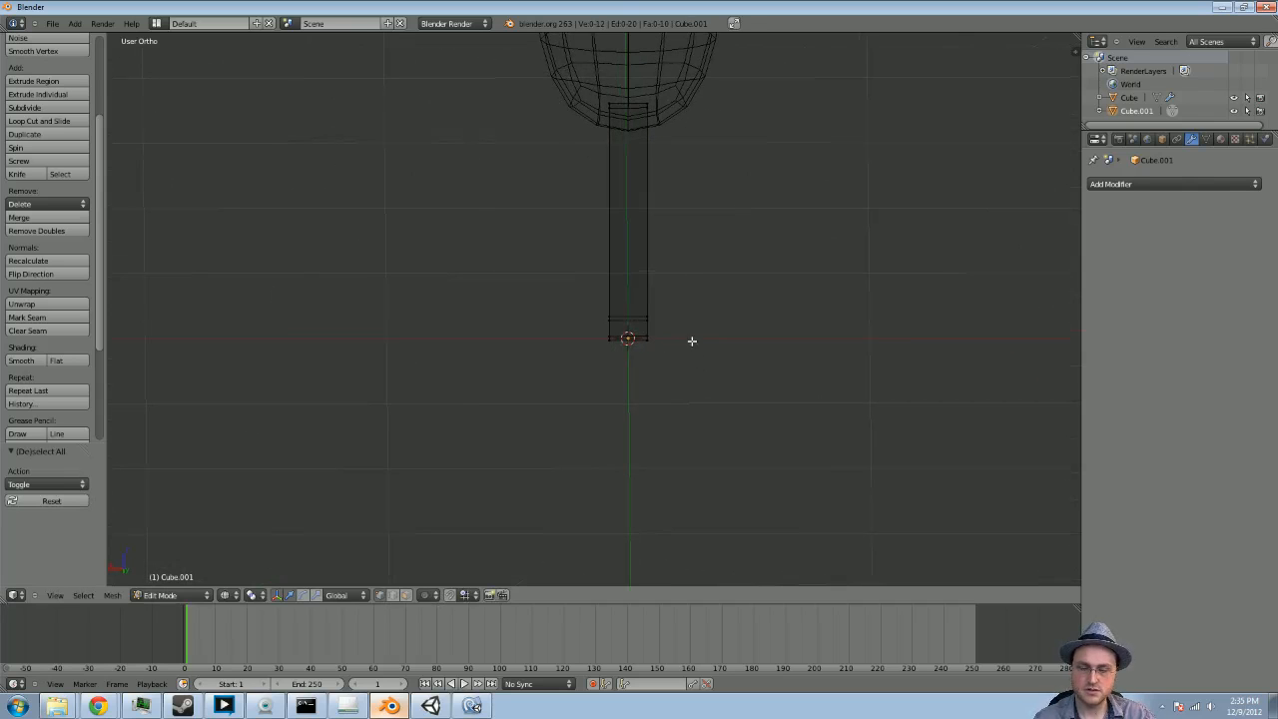
# Box-select the faces of the post's short bottom section in face select mode, extrude them along their normal, and deselect everything
pyautogui.click(404, 598)
pyautogui.moveTo(573, 502); pyautogui.dragTo(572, 467, button='middle')
pyautogui.press('a')
pyautogui.press('a')
pyautogui.press('b')
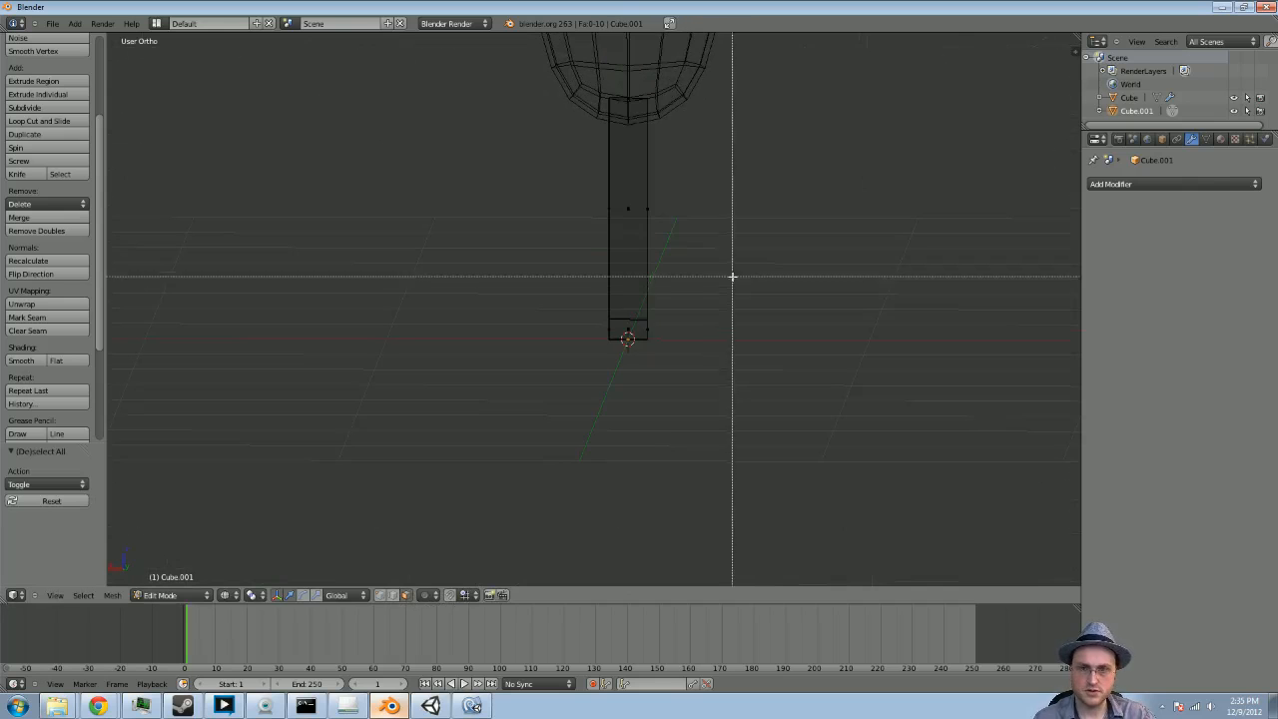
pyautogui.moveTo(732, 277); pyautogui.dragTo(463, 388)
pyautogui.press('e')
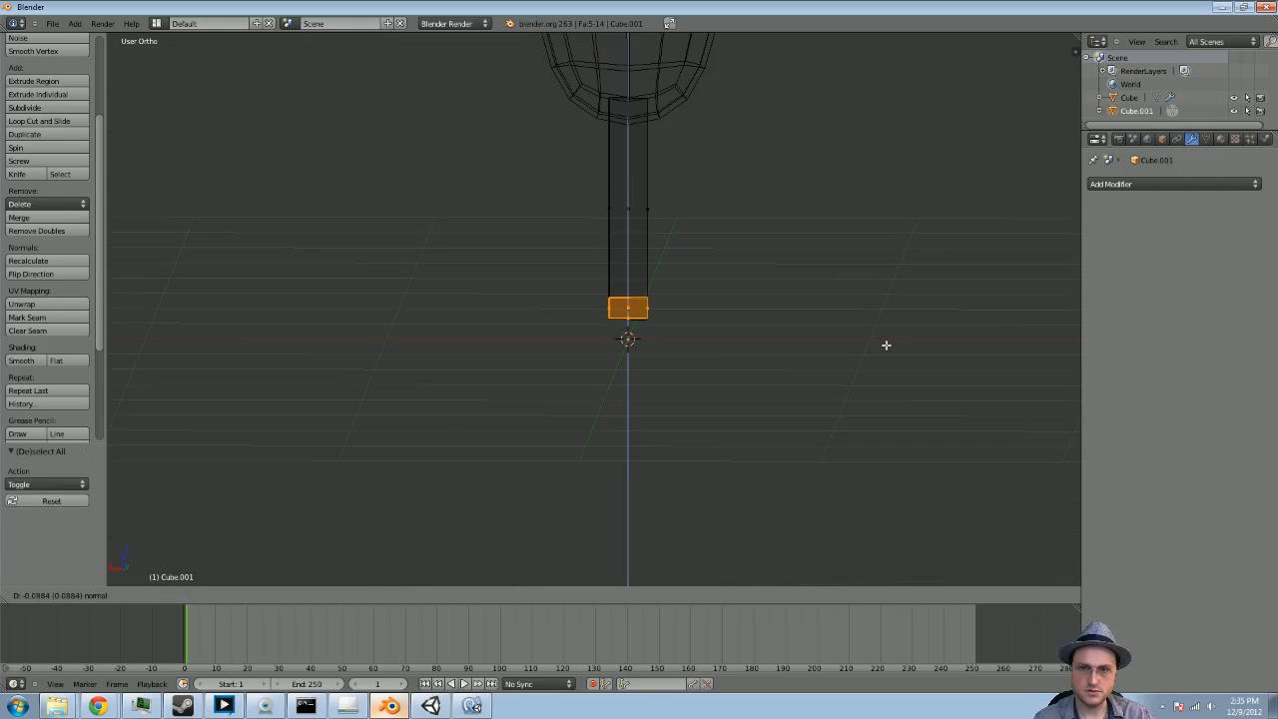
pyautogui.click(886, 345)
pyautogui.moveTo(758, 340); pyautogui.dragTo(720, 362, button='middle')
pyautogui.press('a')
# Extrude the bottom section's two Y-facing sides into feet, 0.370 toward negative Y and slightly farther toward positive Y
pyautogui.rightClick(627, 325)
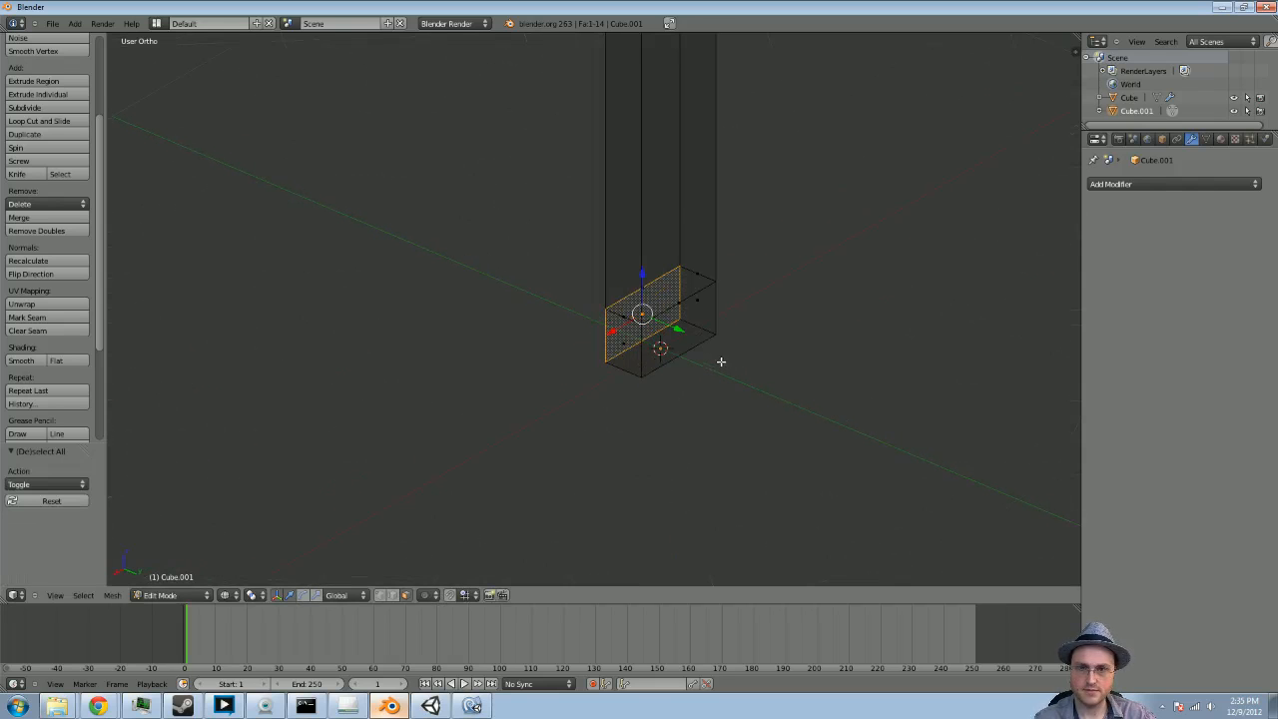
pyautogui.press('e')
pyautogui.click(502, 395)
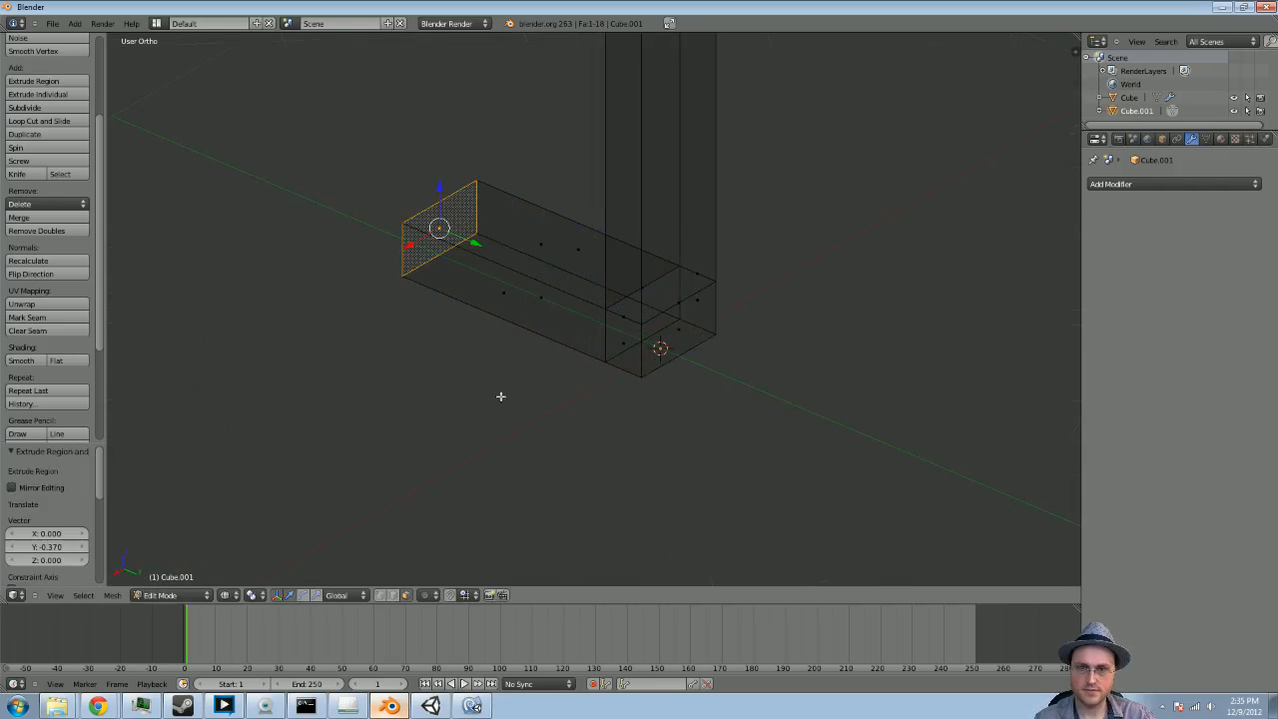
pyautogui.rightClick(664, 334)
pyautogui.press('e')
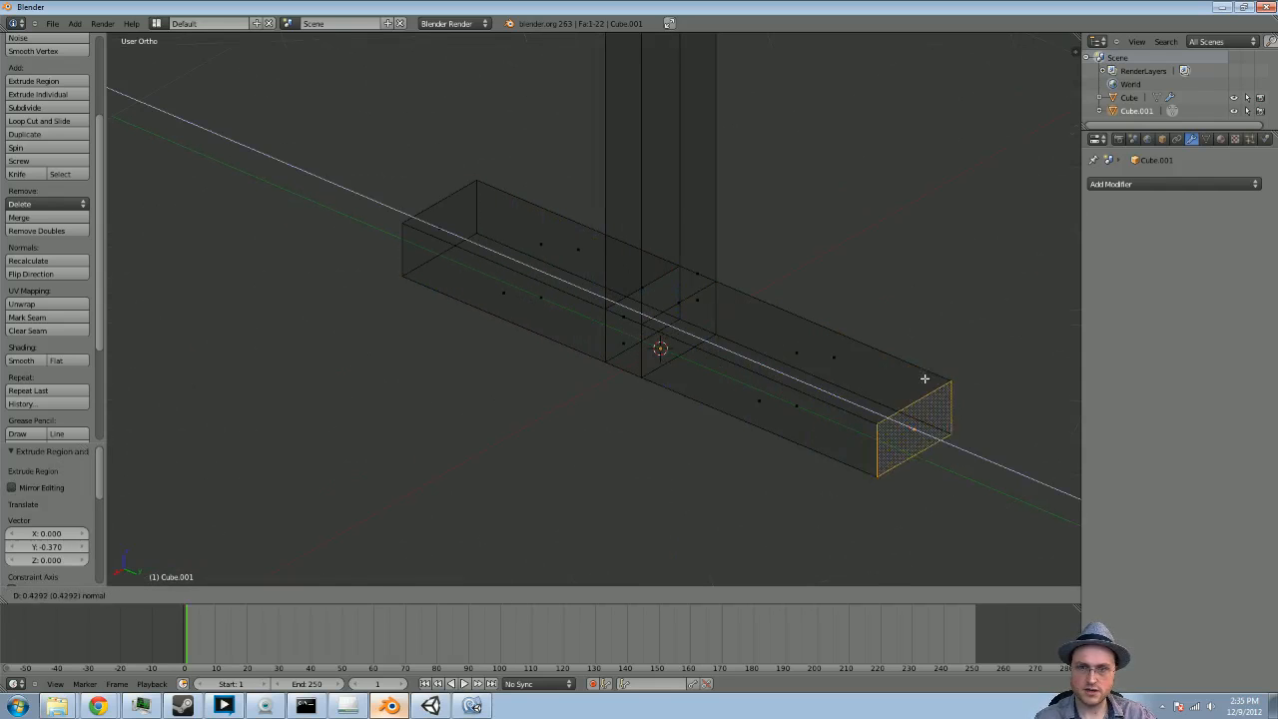
pyautogui.click(933, 384)
# Extrude the bottom section's two X-facing sides into feet, 0.425 toward positive X and 0.491 toward negative X
pyautogui.rightClick(638, 345)
pyautogui.press('e')
pyautogui.click(424, 433)
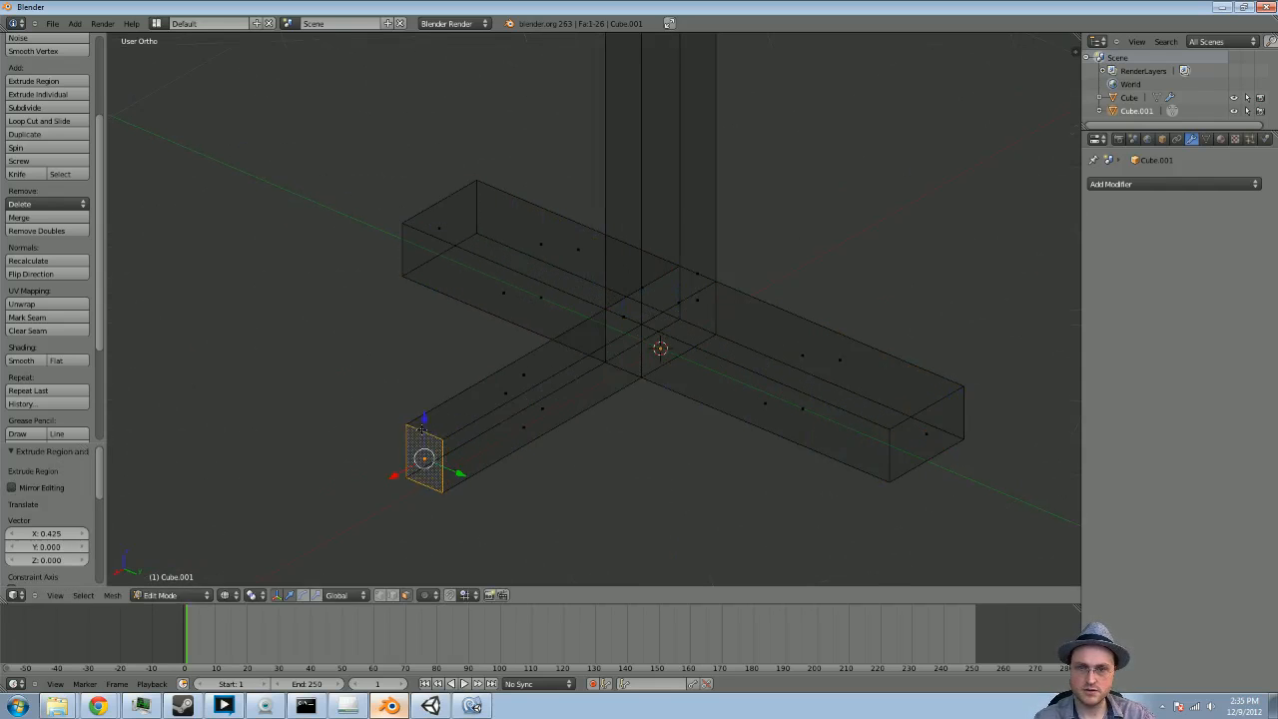
pyautogui.moveTo(872, 373); pyautogui.dragTo(731, 382, button='middle')
pyautogui.rightClick(731, 380)
pyautogui.press('e')
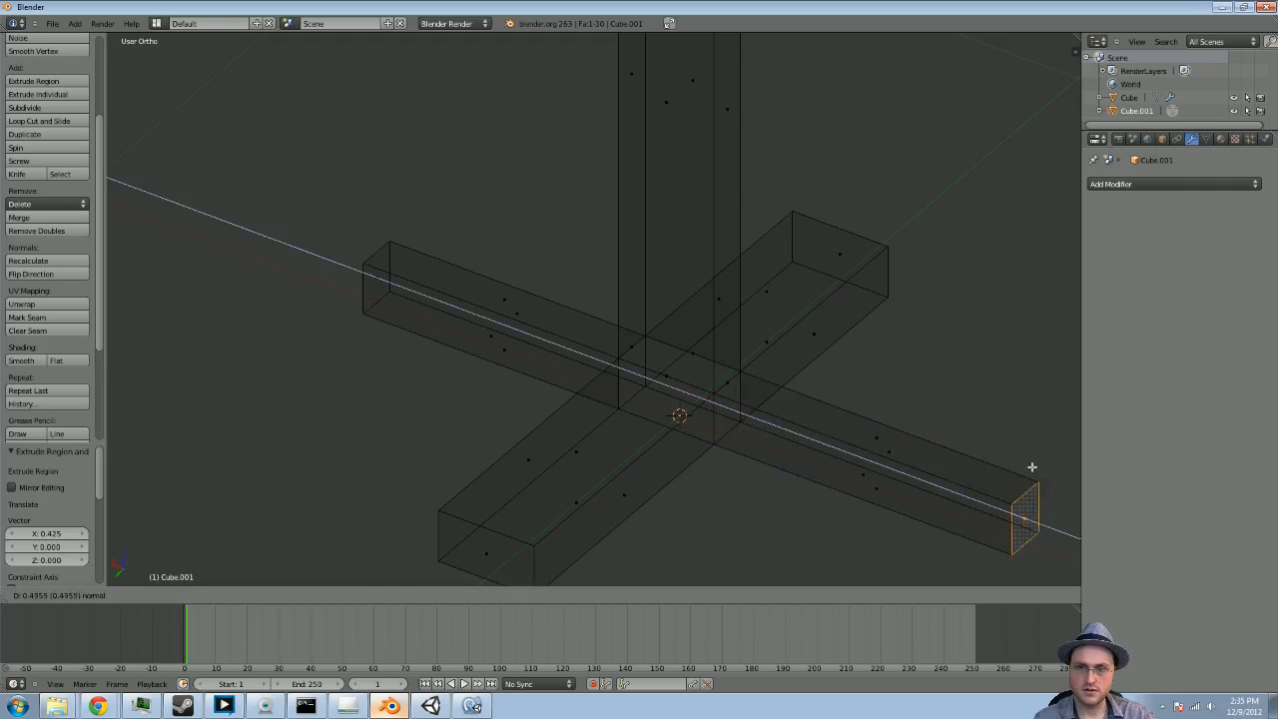
pyautogui.click(967, 450)
# Return to Object Mode with nothing selected and show the finished stand and head in solid display
pyautogui.scroll(-9, 835, 379)
pyautogui.moveTo(798, 347); pyautogui.dragTo(855, 311, button='middle')
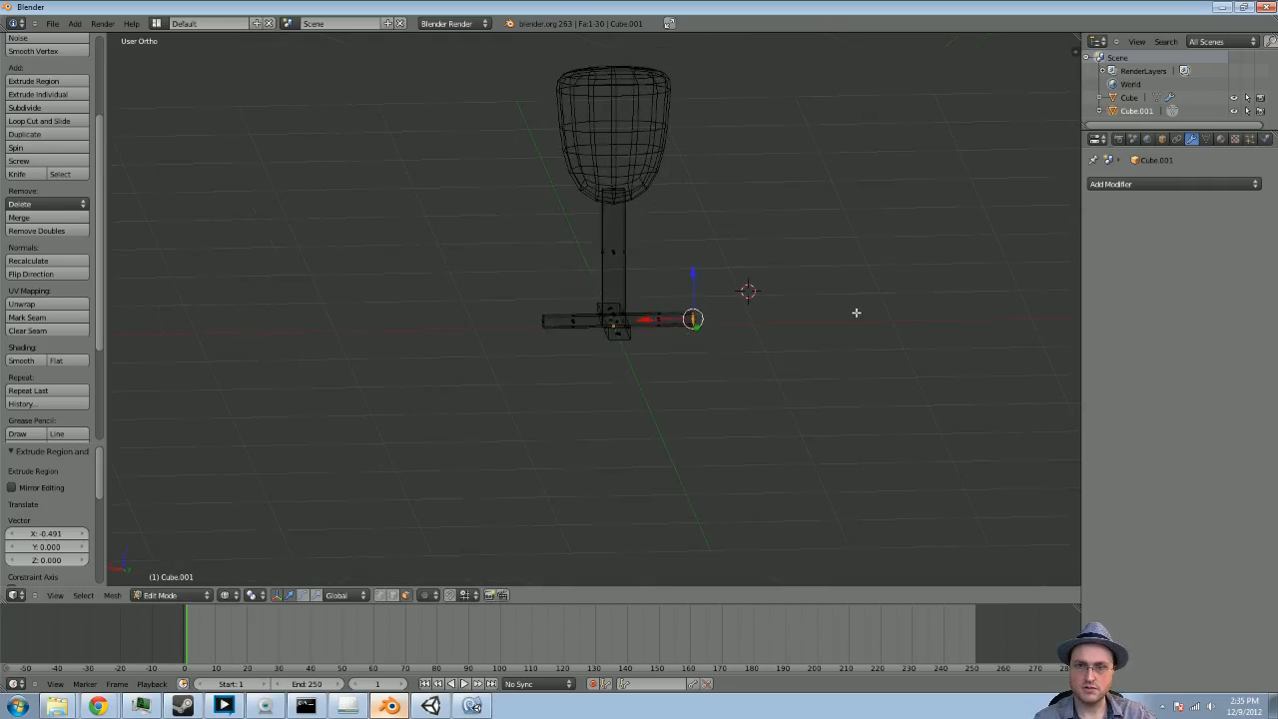
pyautogui.press('Tab')
pyautogui.press('a')
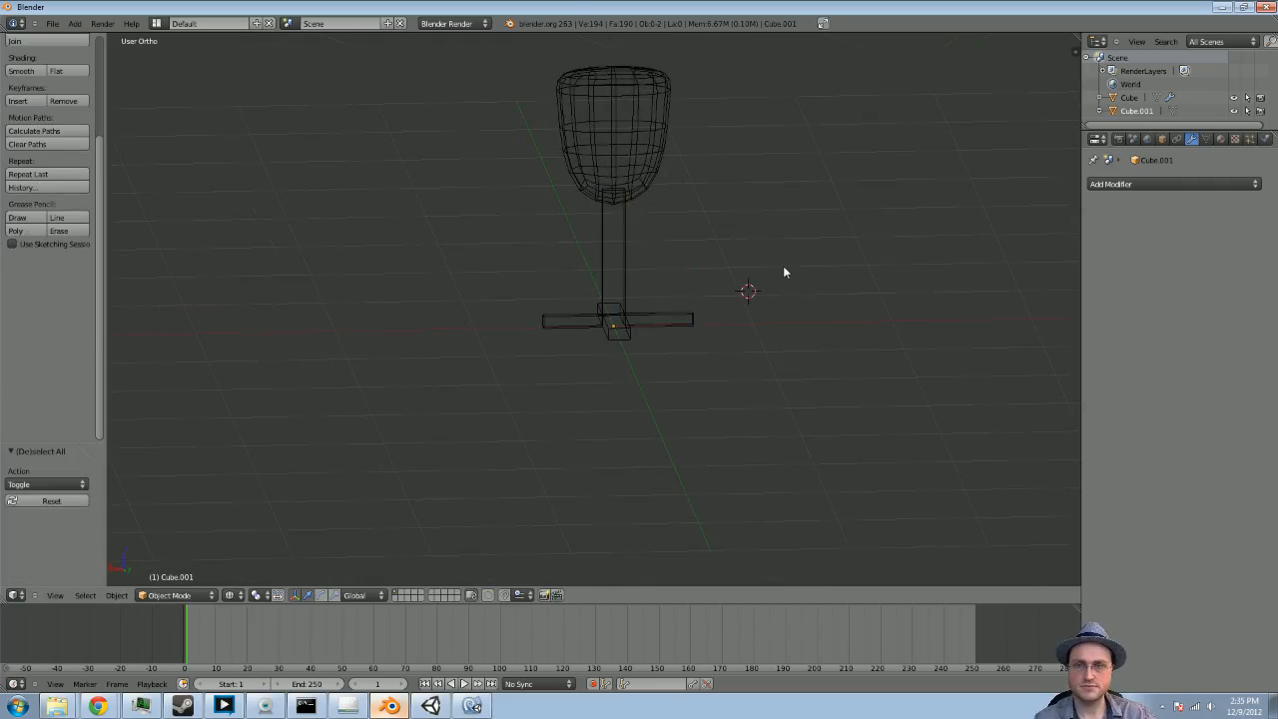
pyautogui.press('Tab')
pyautogui.press('Tab')
pyautogui.press('z')
pyautogui.moveTo(783, 266); pyautogui.dragTo(765, 294, button='middle')
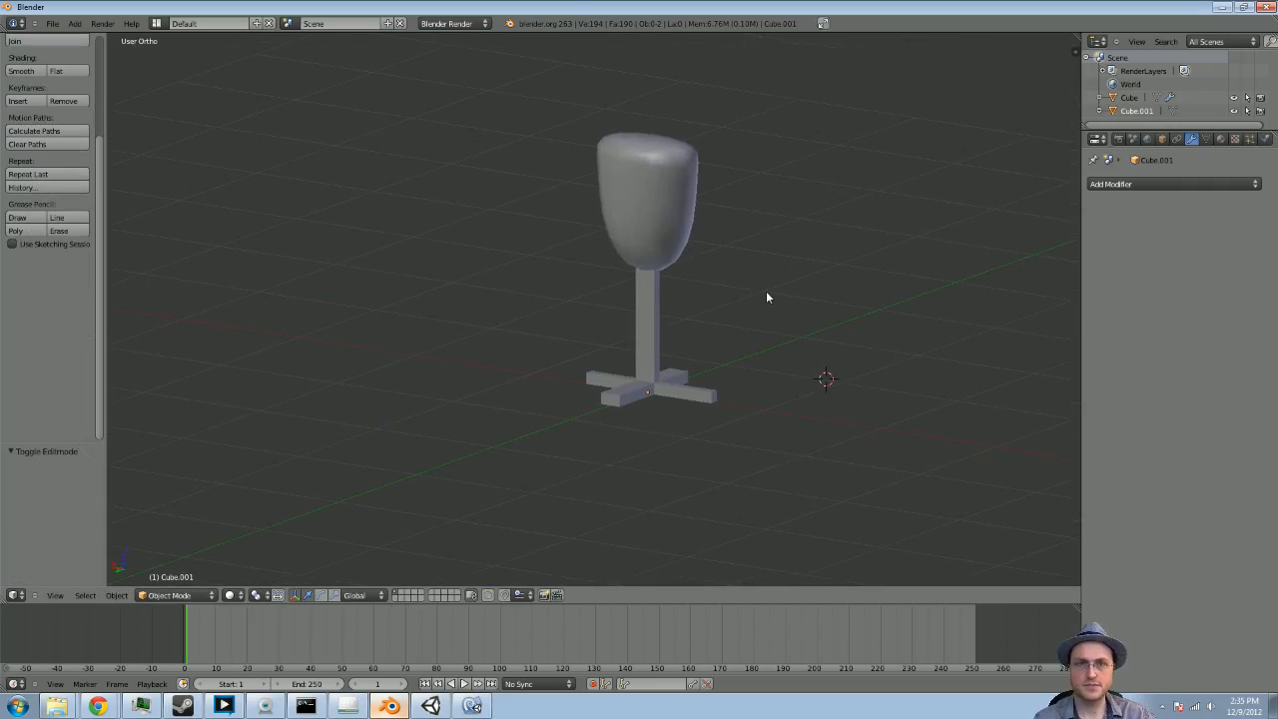
# Save the model as target.blend in the FPS Tutorial 2 project's Assets\Models folder
pyautogui.hotkey('ctrl', 's')
pyautogui.click(291, 75)
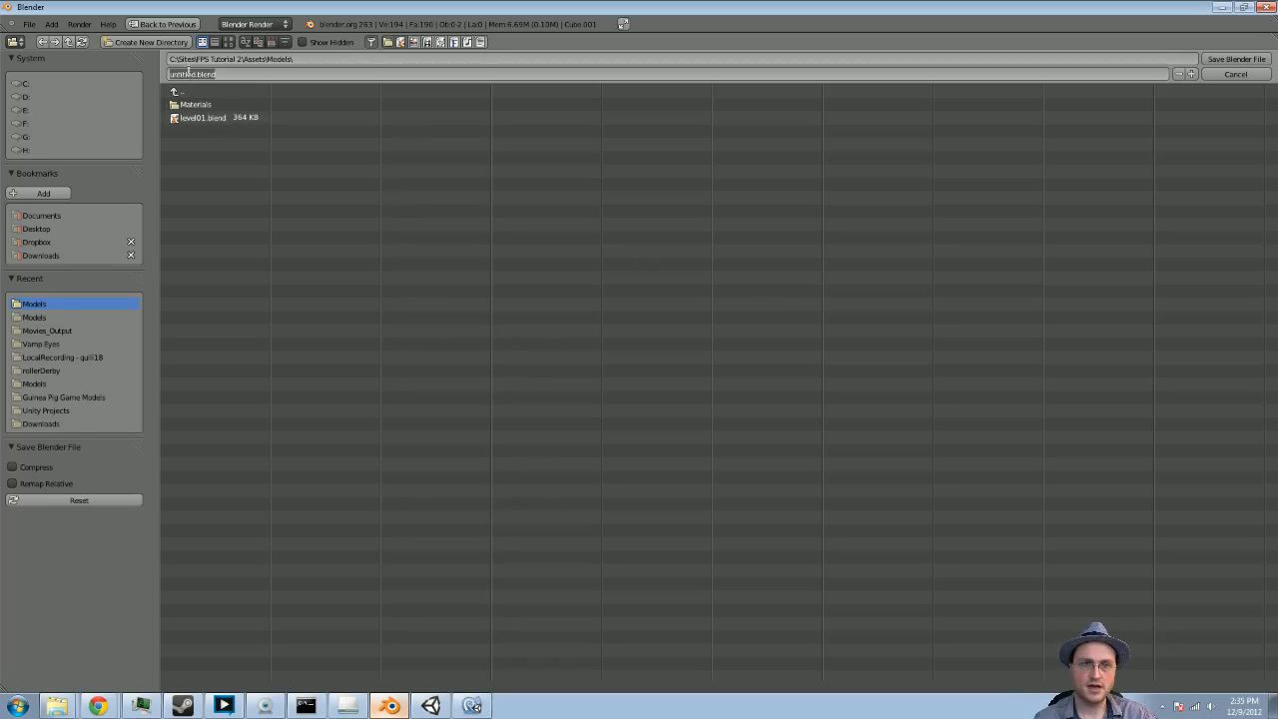
pyautogui.write('l')
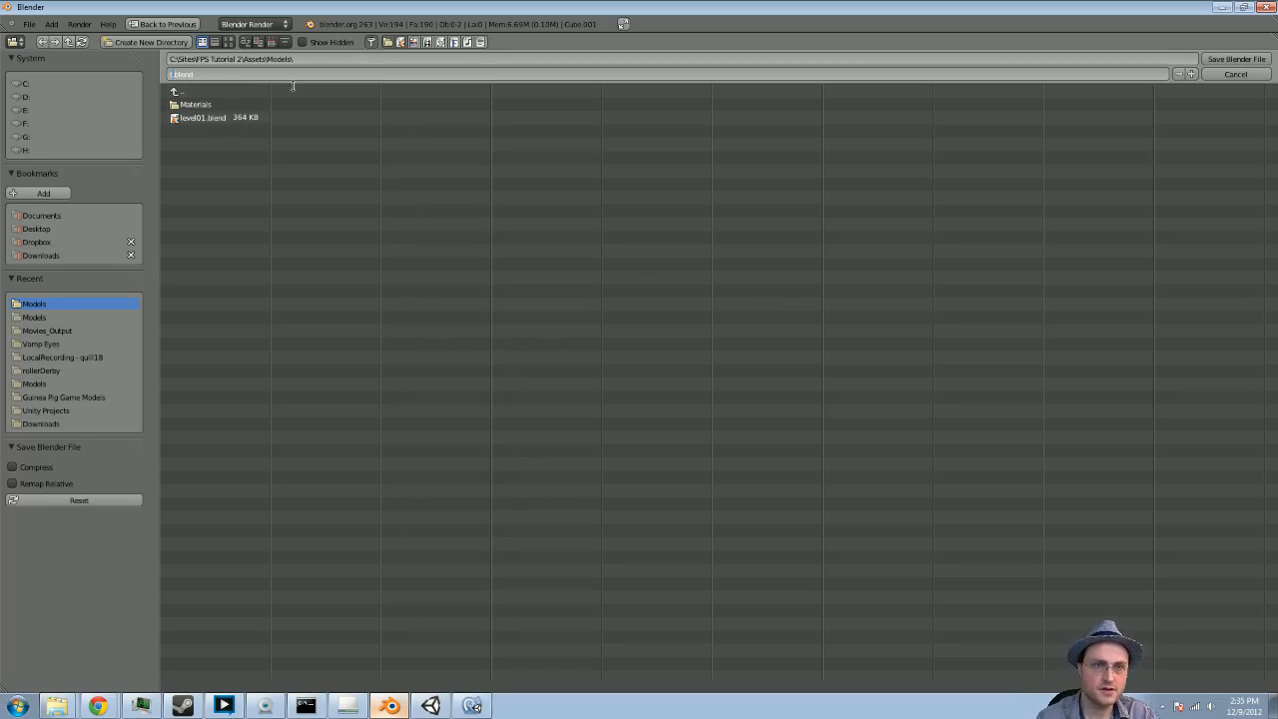
pyautogui.write('arget')
pyautogui.press('Return')
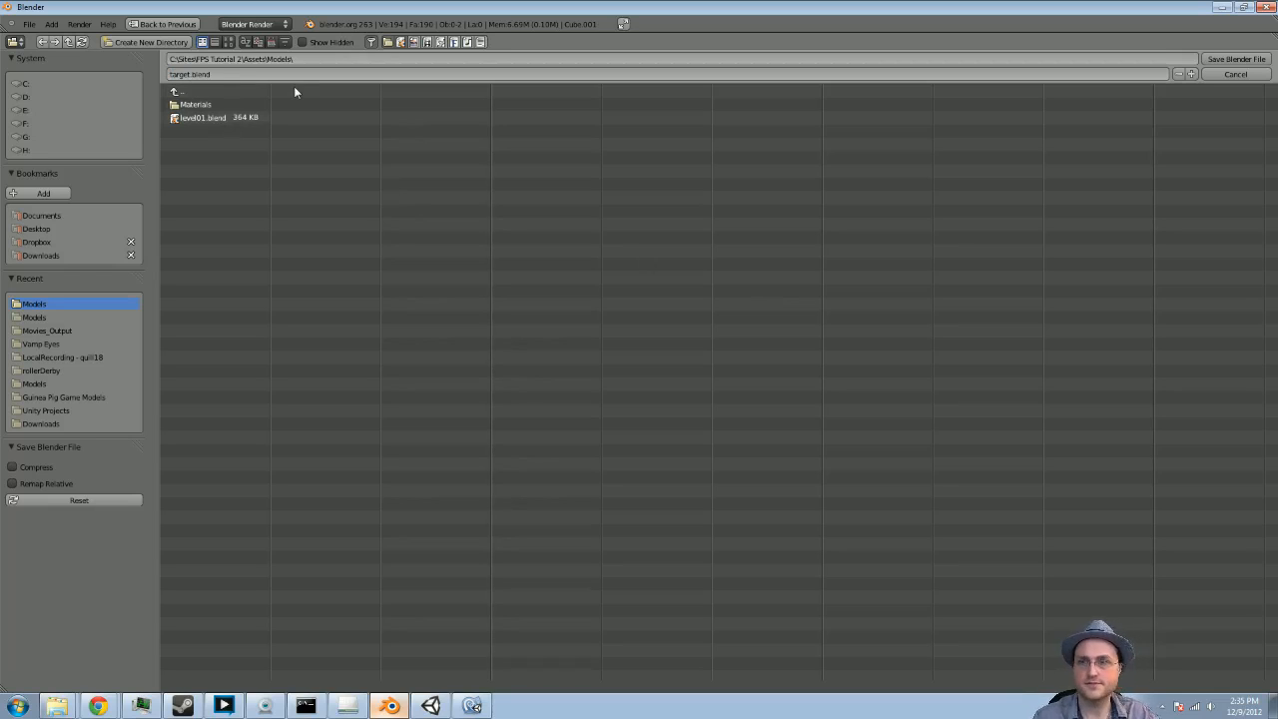
pyautogui.click(1244, 61)
# Switch to Unity and place the target model from the Models folder in the level beside the ramp
pyautogui.hotkey('alt', 'Tab')
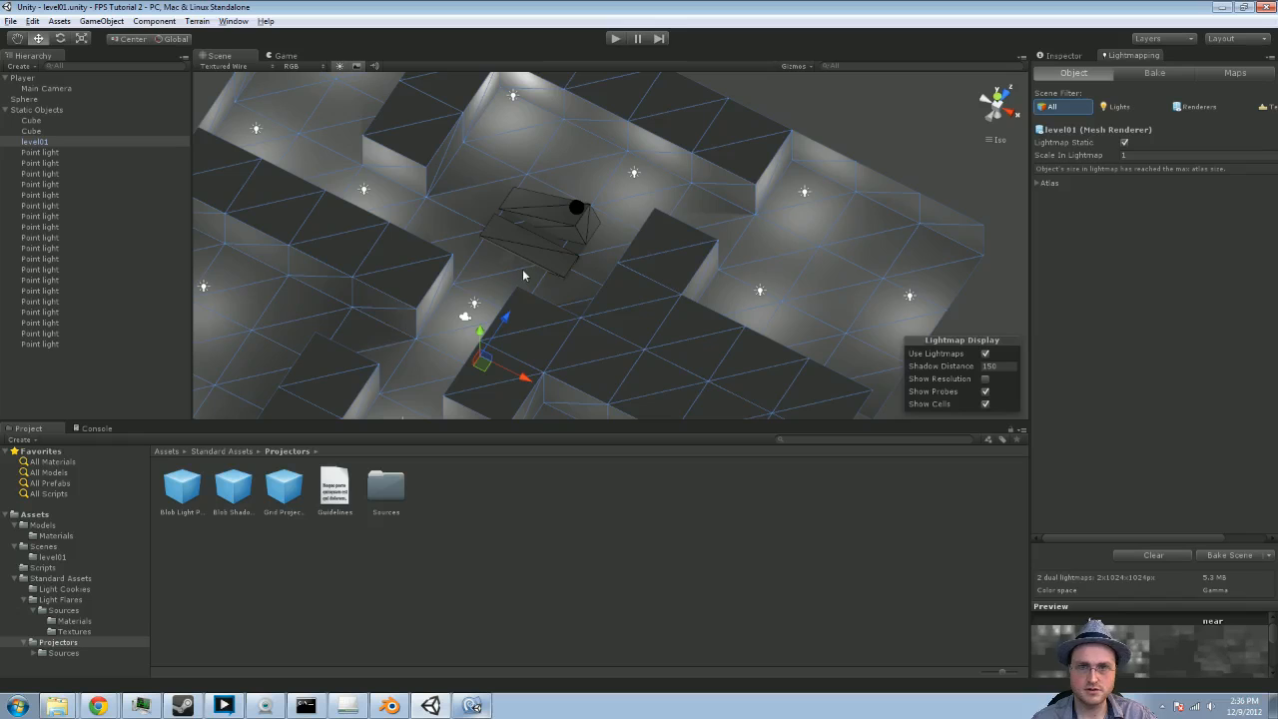
pyautogui.moveTo(616, 240); pyautogui.dragTo(761, 227, button='middle')
pyautogui.scroll(6, 662, 244)
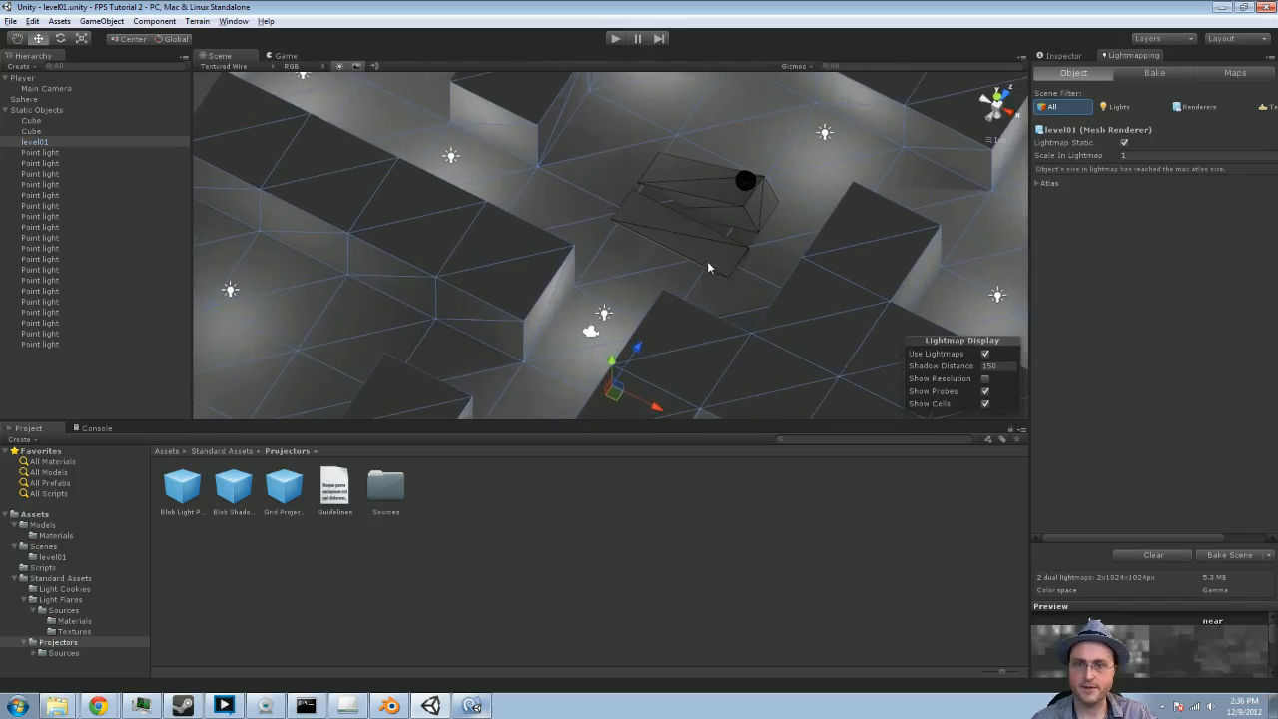
pyautogui.scroll(4, 707, 267)
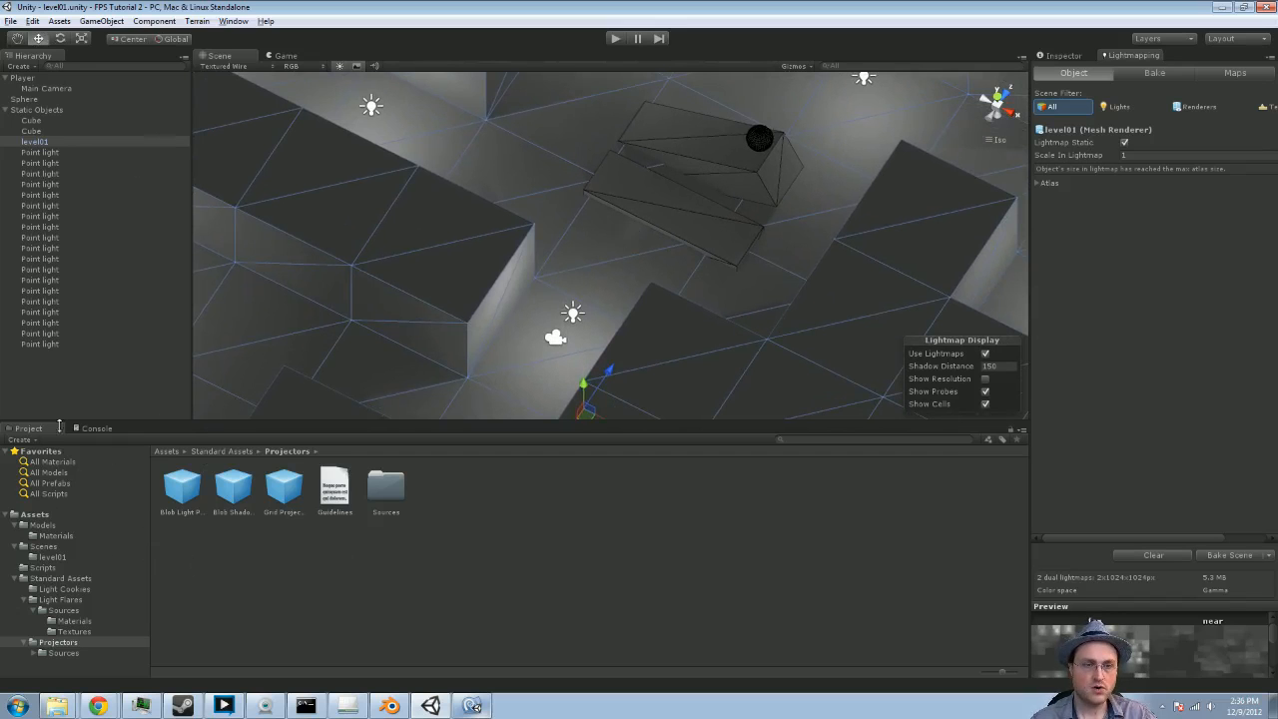
pyautogui.moveTo(528, 296); pyautogui.dragTo(392, 193, button='middle')
pyautogui.scroll(-8, 616, 159)
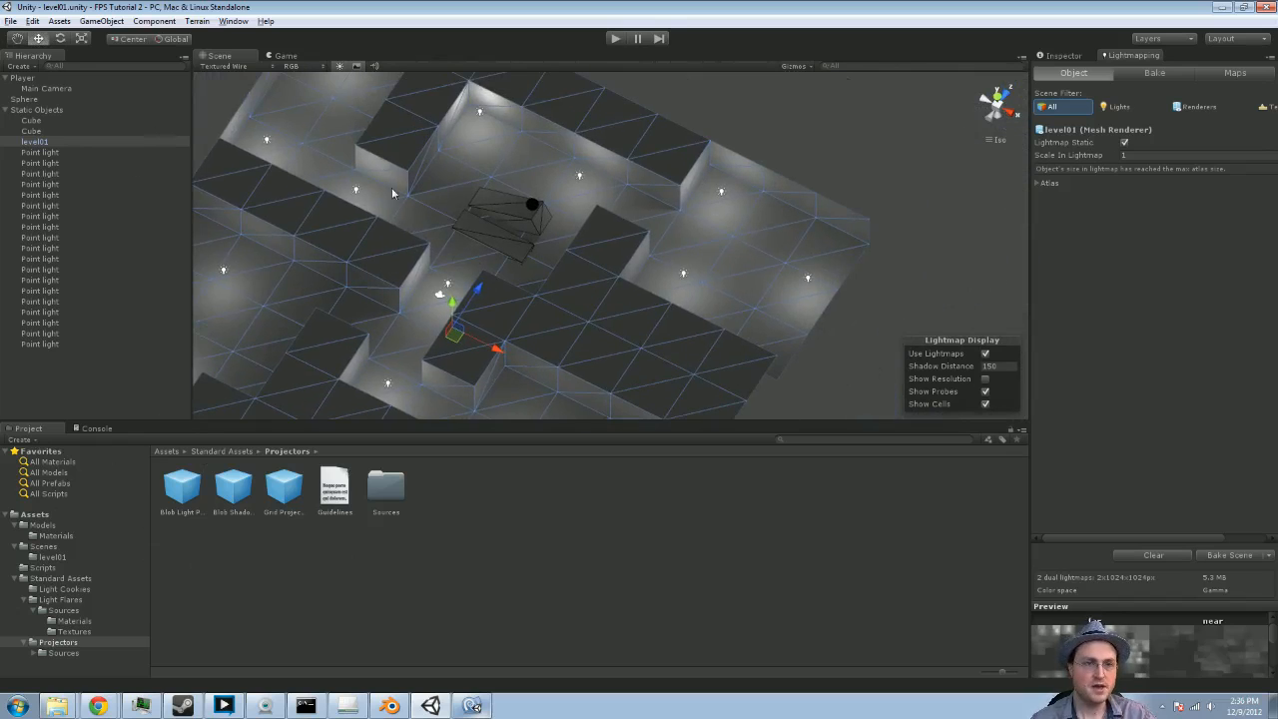
pyautogui.click(42, 526)
pyautogui.moveTo(286, 493); pyautogui.dragTo(469, 251)
pyautogui.scroll(3, 469, 251)
pyautogui.scroll(2, 469, 258)
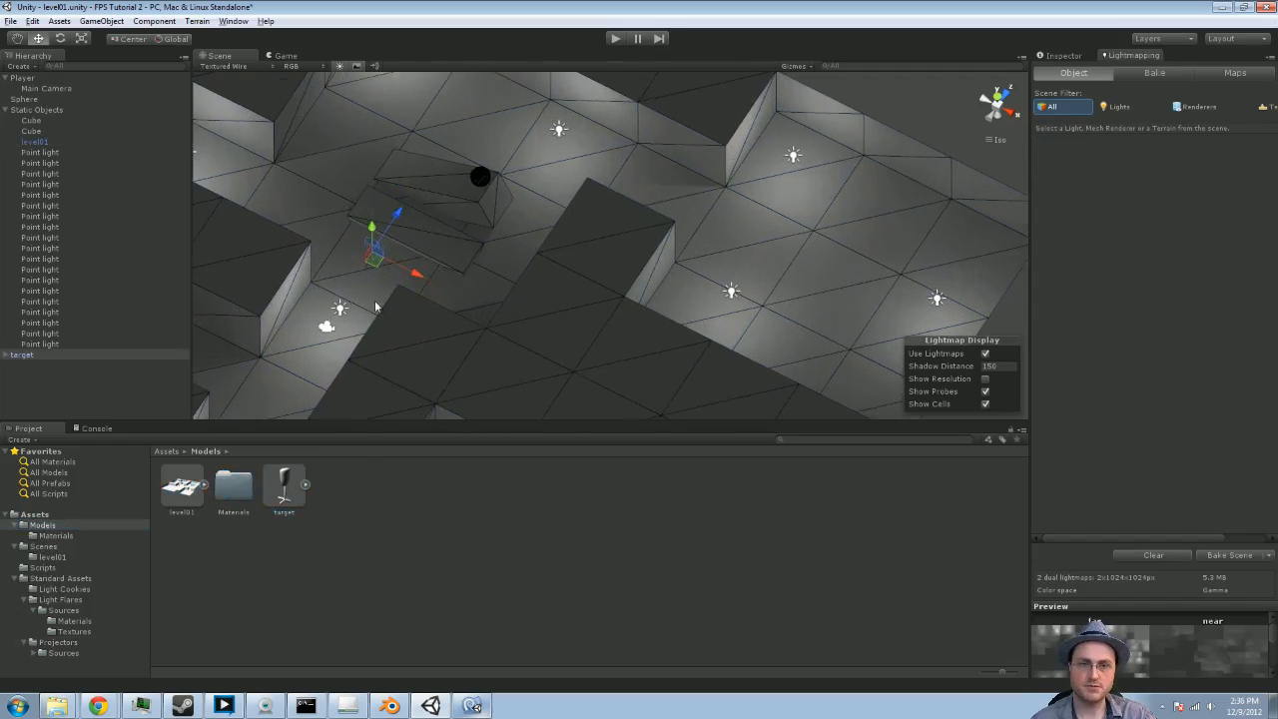
pyautogui.moveTo(468, 257); pyautogui.dragTo(996, 285, button='middle')
# Show the target's properties in the Inspector, frame it in the scene, and set its Y position to 0
pyautogui.click(1077, 57)
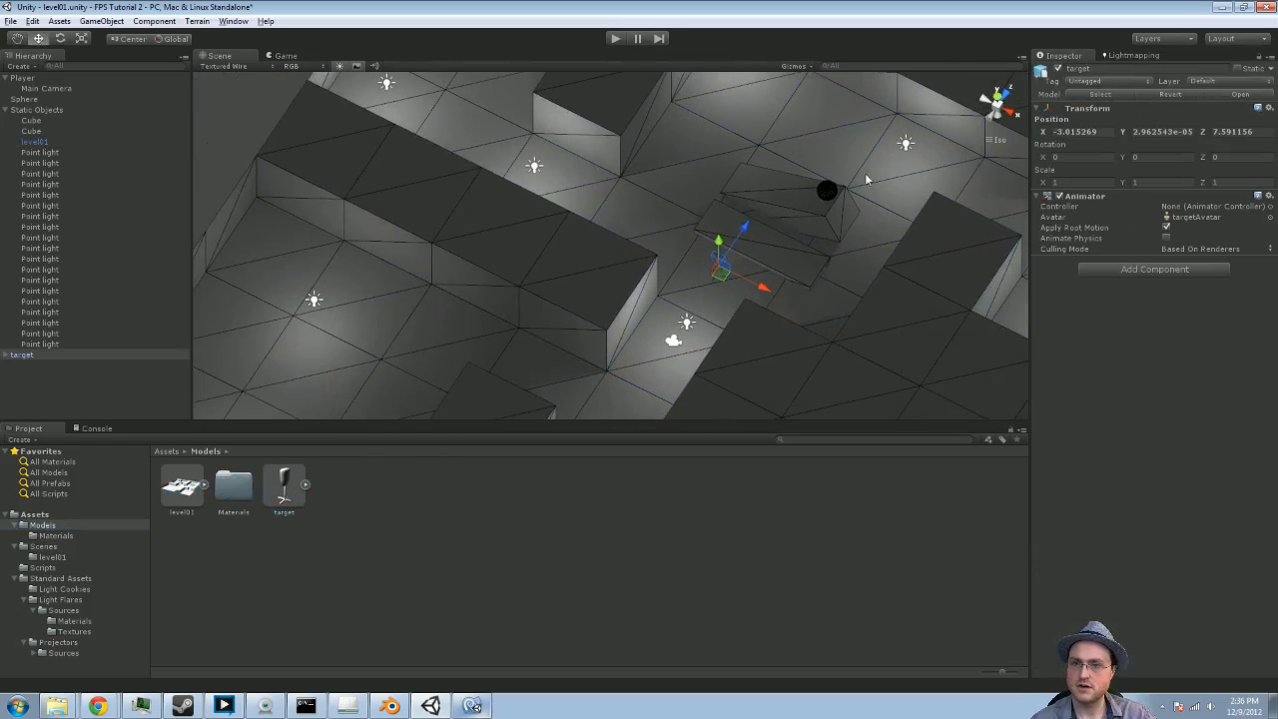
pyautogui.press('f')
pyautogui.moveTo(608, 380); pyautogui.dragTo(706, 323, button='middle')
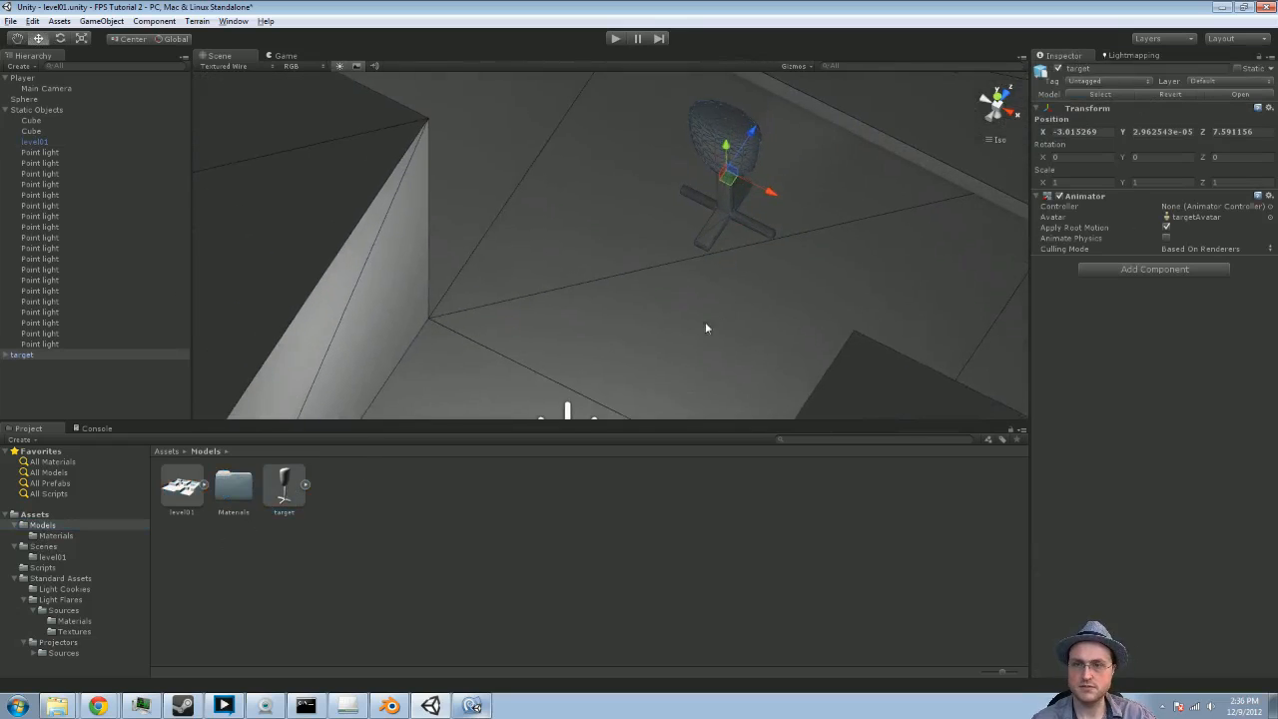
pyautogui.keyDown('alt'); pyautogui.moveTo(706, 322); pyautogui.dragTo(845, 238); pyautogui.keyUp('alt')
pyautogui.click(1173, 131)
pyautogui.write('0')
pyautogui.press('Tab')
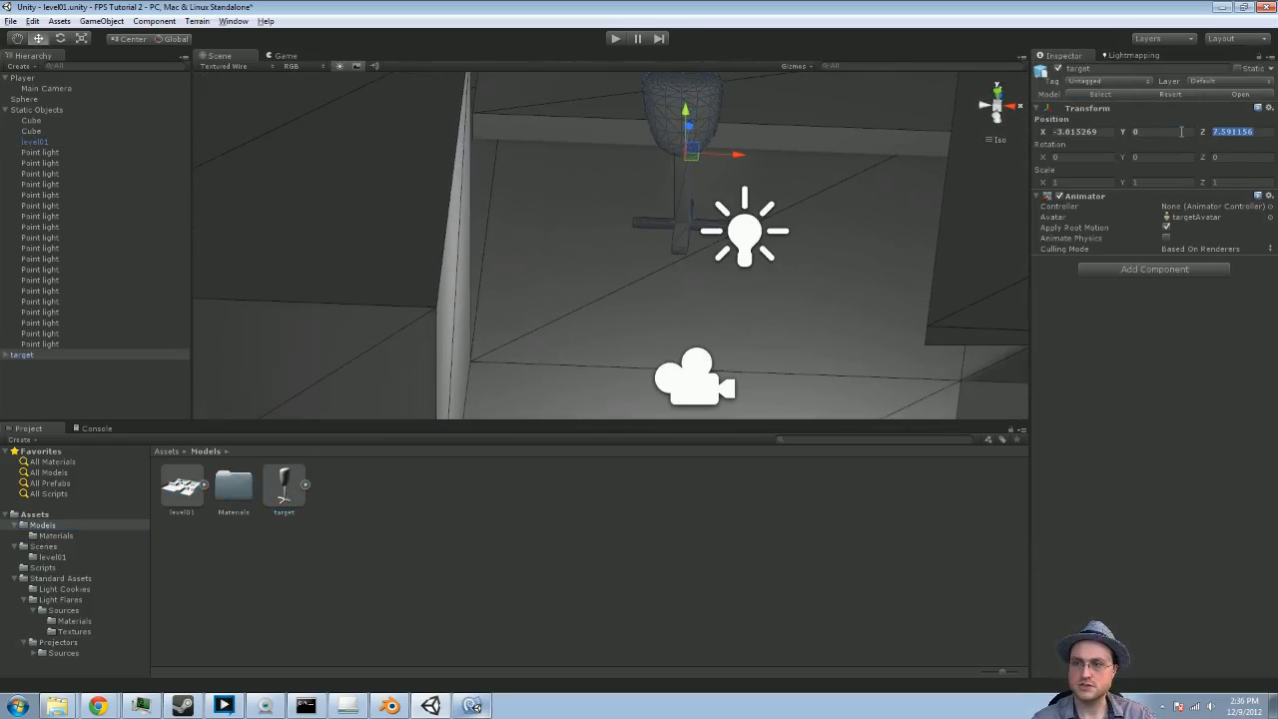
# View the target from floor level, run a brief play-test of the level, and stop it
pyautogui.moveTo(858, 318); pyautogui.dragTo(853, 260, button='middle')
pyautogui.keyDown('alt'); pyautogui.moveTo(852, 259); pyautogui.dragTo(848, 190); pyautogui.keyUp('alt')
pyautogui.moveTo(848, 191); pyautogui.dragTo(819, 298, button='middle')
pyautogui.scroll(-1, 796, 283)
pyautogui.moveTo(797, 240); pyautogui.dragTo(792, 286, button='middle')
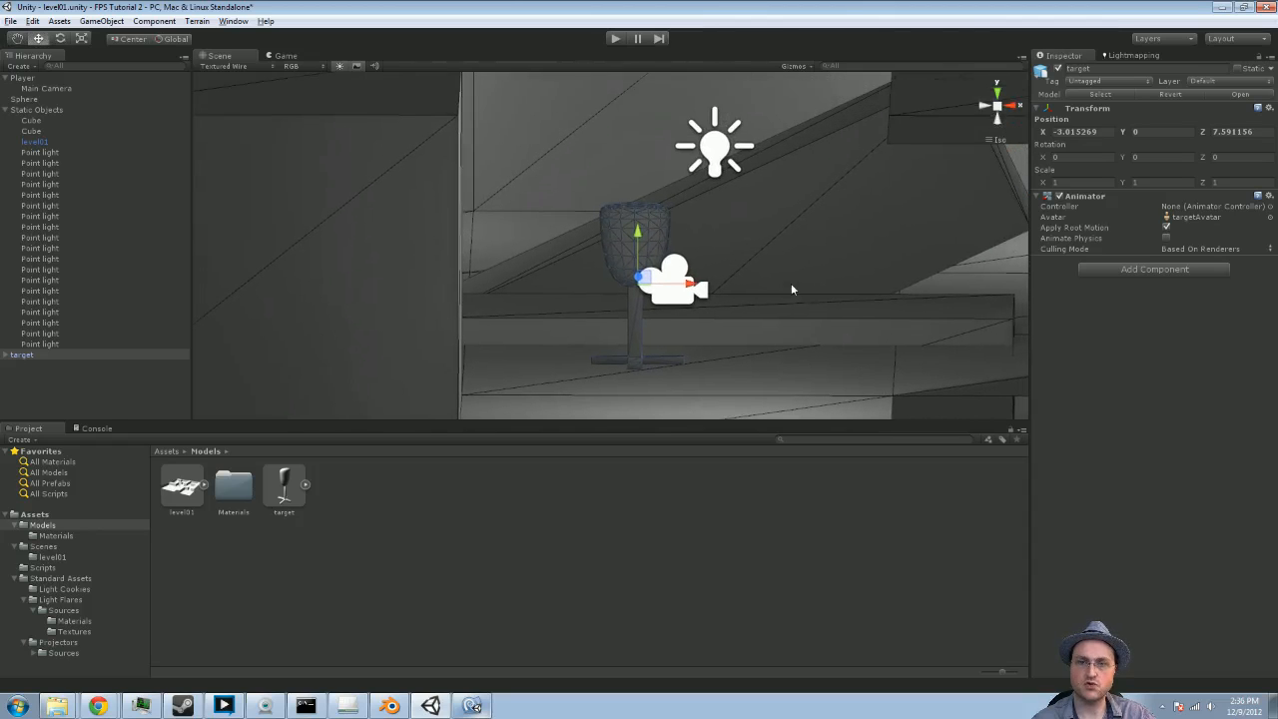
pyautogui.click(619, 40)
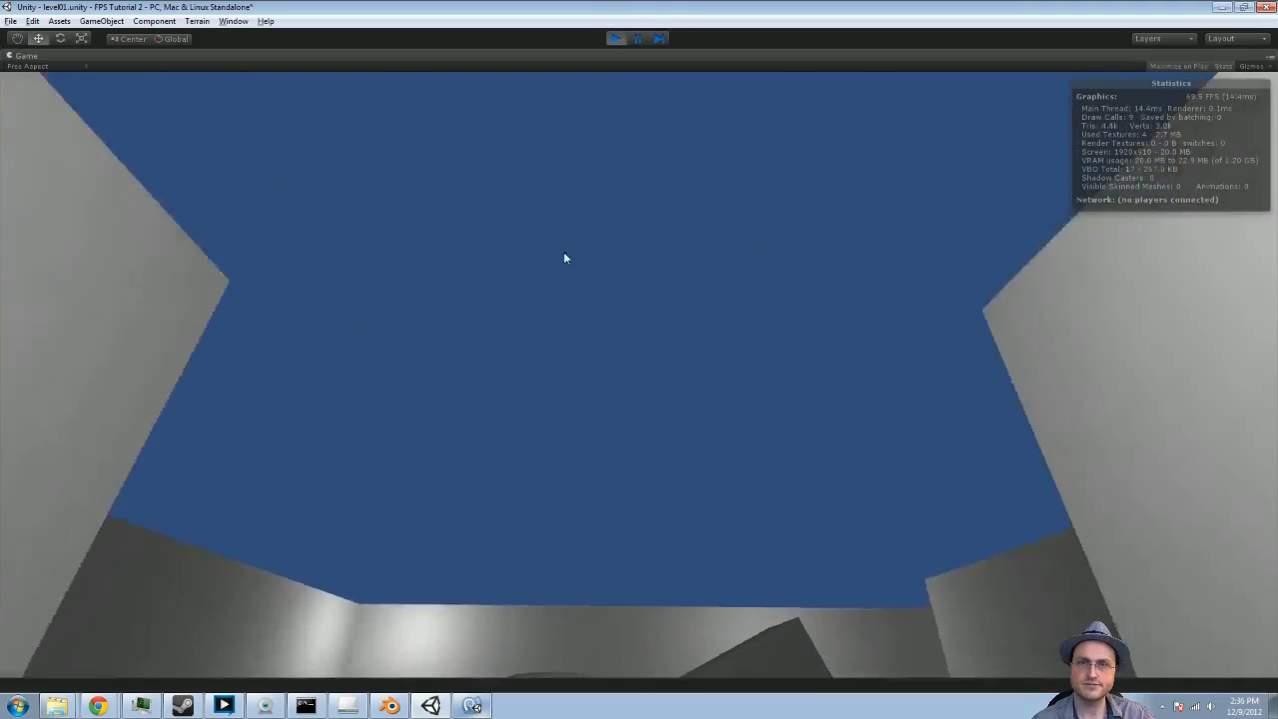
pyautogui.click(615, 38)
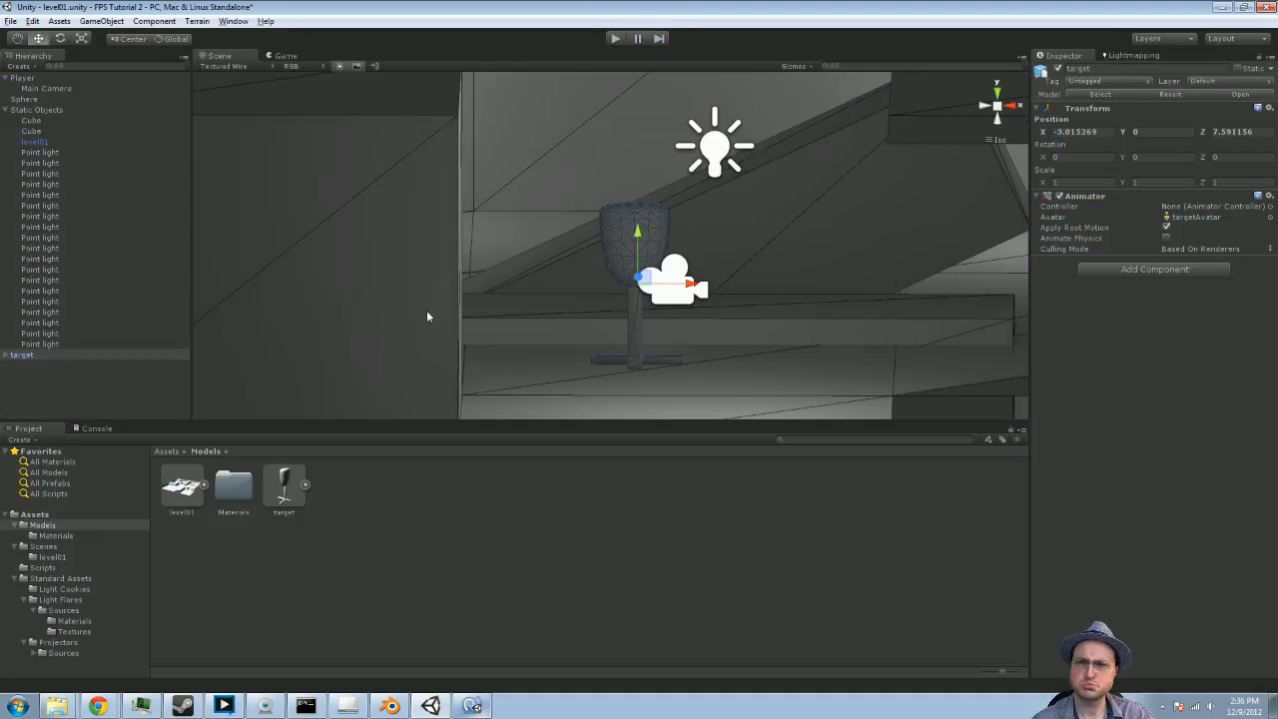
# Expand the target in the Hierarchy and examine its child parts, Cube and Cube_001
pyautogui.click(5, 356)
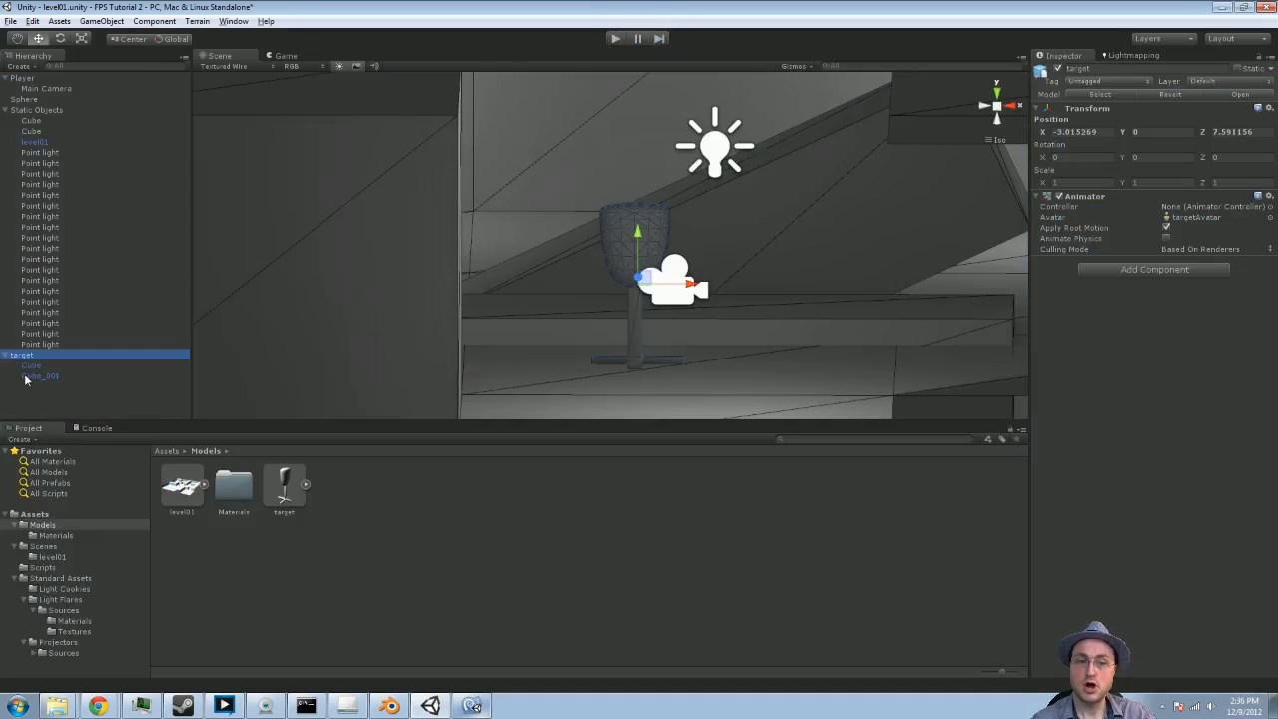
pyautogui.click(28, 377)
pyautogui.click(26, 366)
pyautogui.click(20, 356)
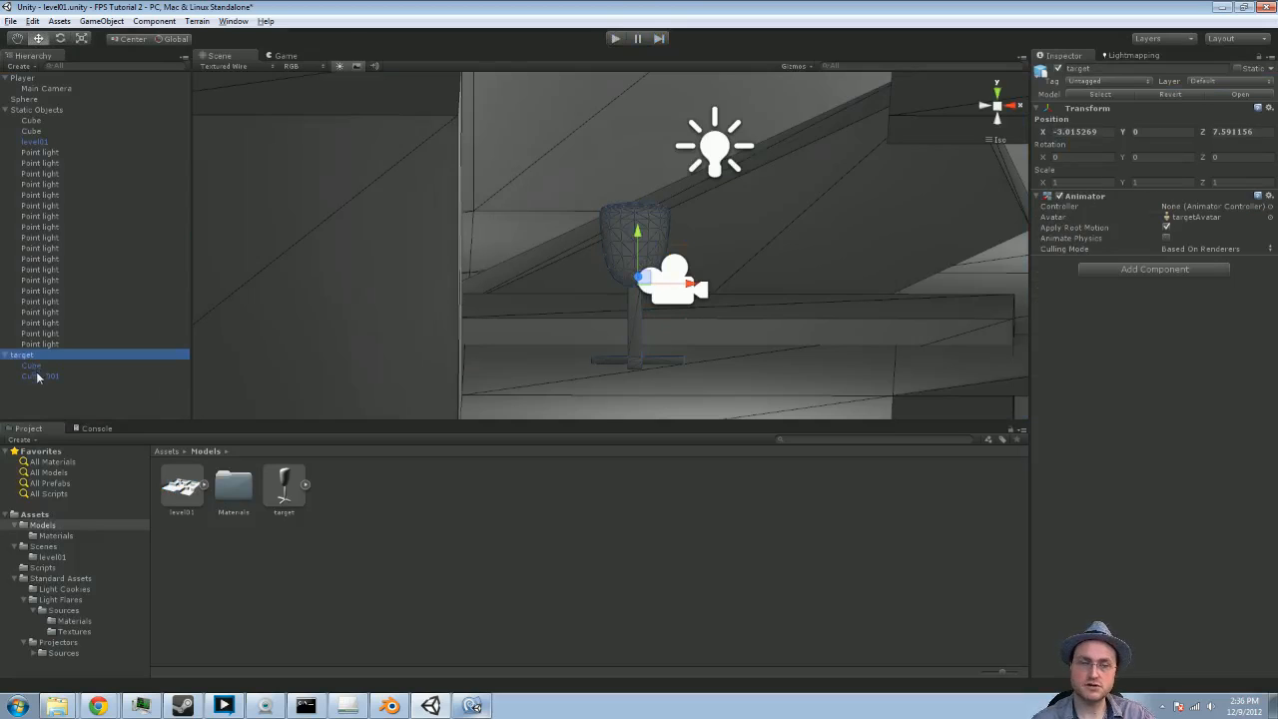
pyautogui.click(37, 377)
pyautogui.click(33, 367)
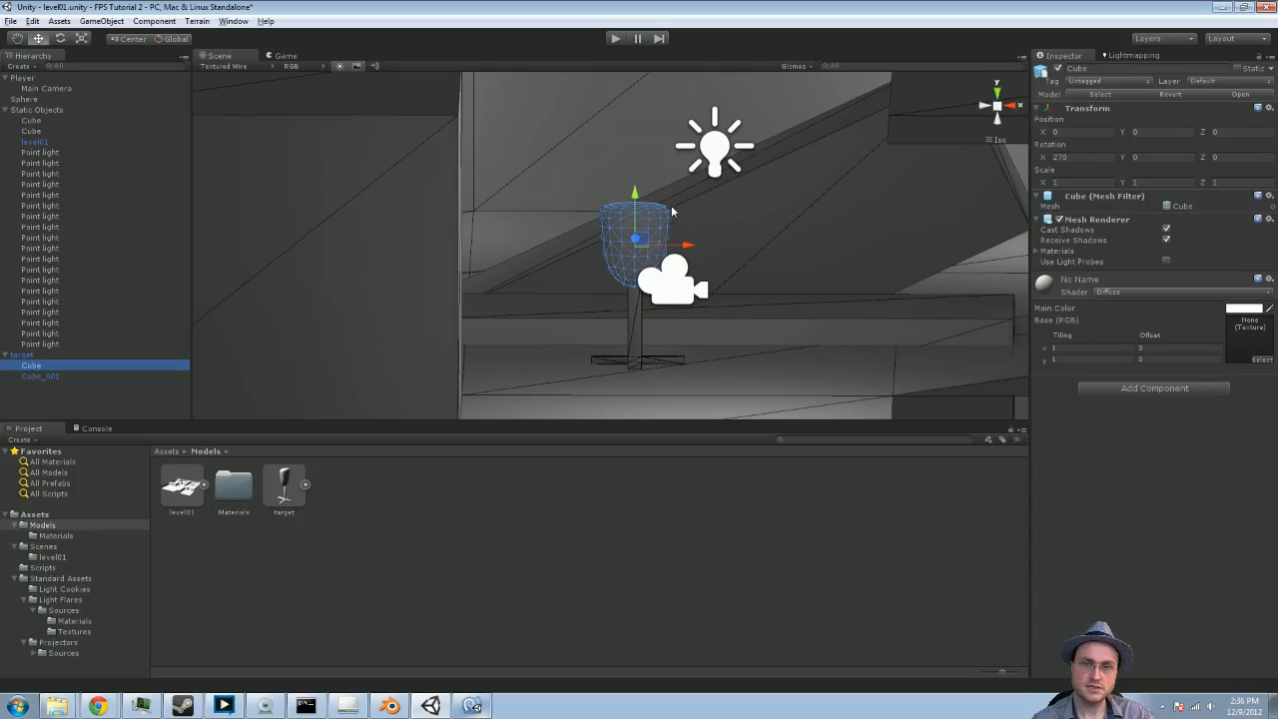
# Try moving the target's Cube head about 2.2 units along X, play-test the level, and undo the move
pyautogui.moveTo(693, 251); pyautogui.dragTo(793, 215)
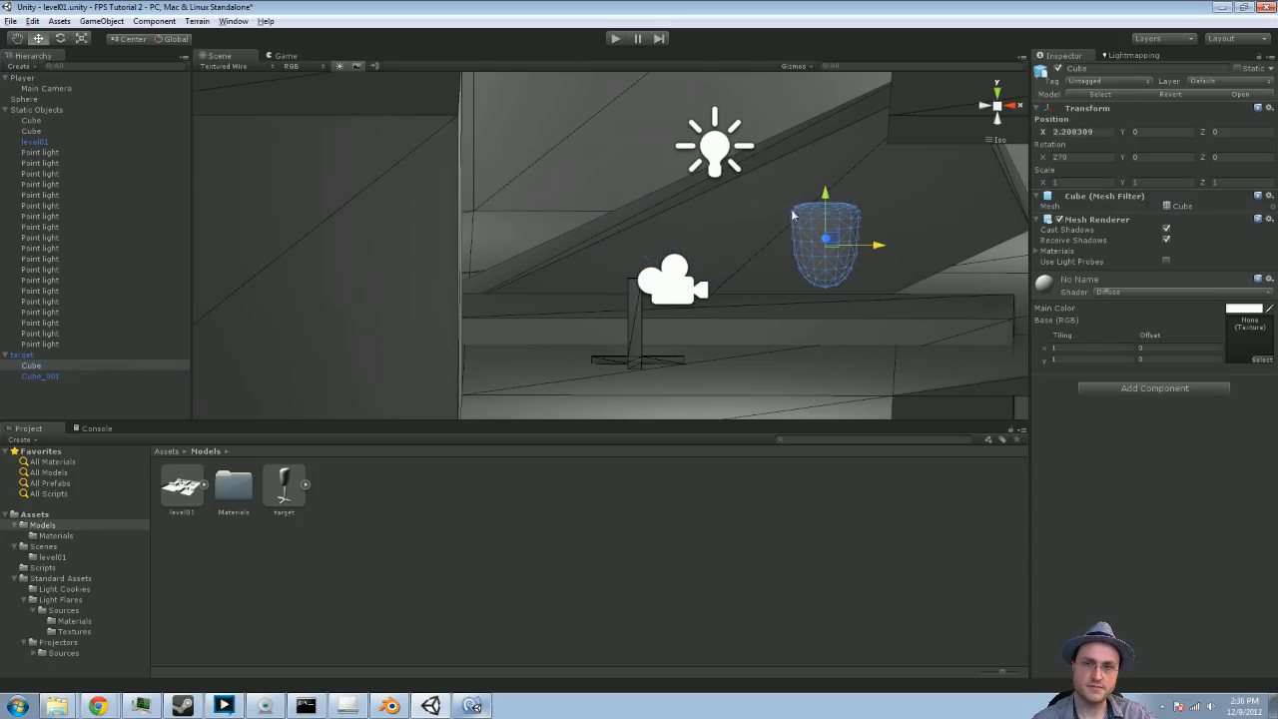
pyautogui.click(618, 39)
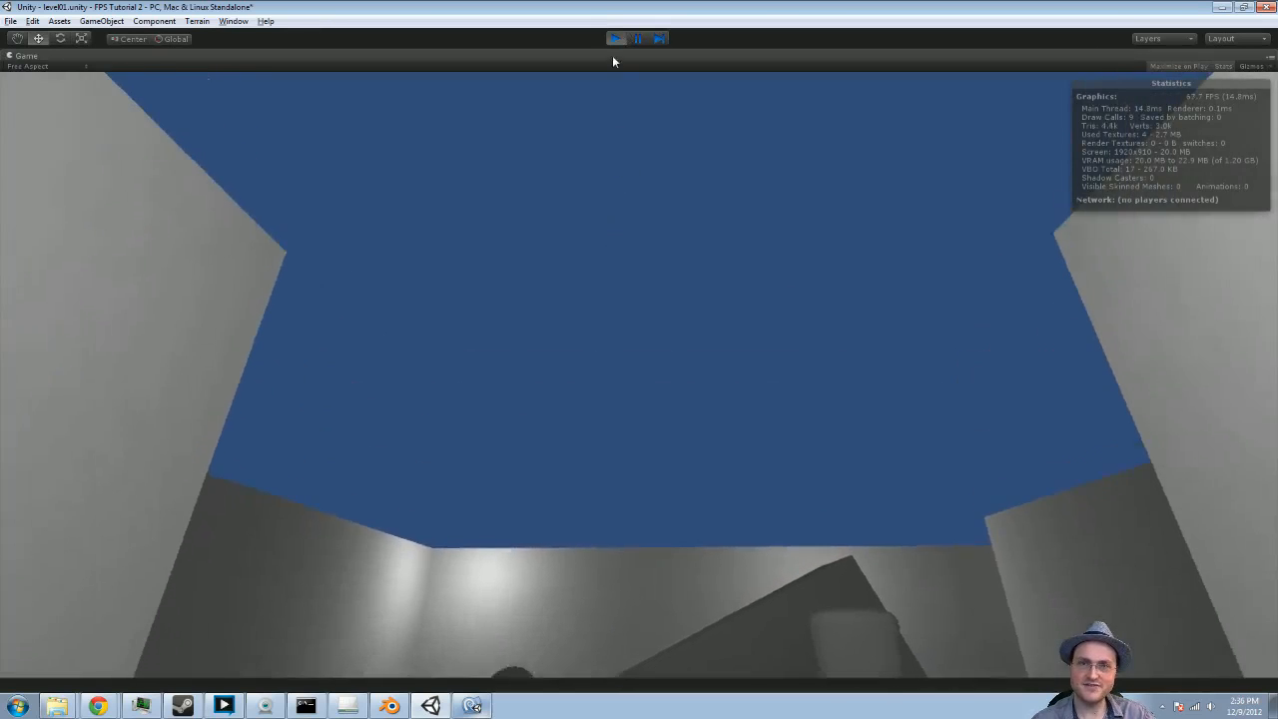
pyautogui.click(614, 39)
pyautogui.hotkey('ctrl', 'z')
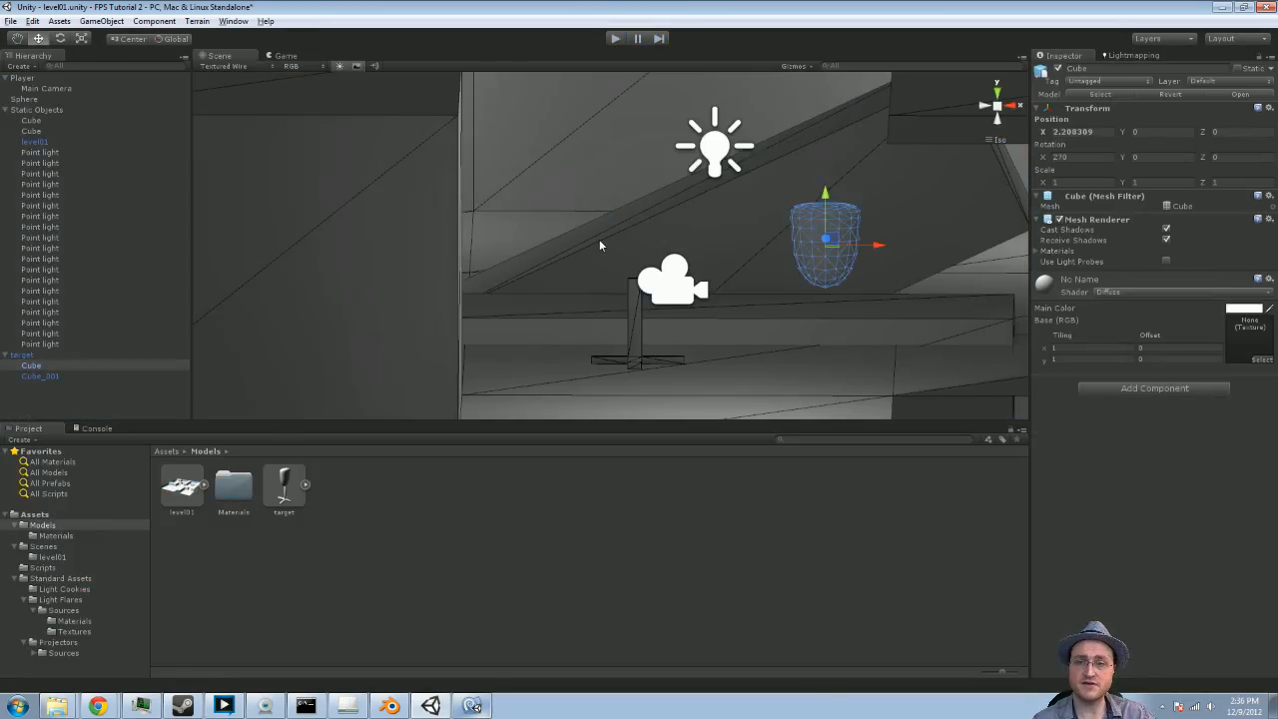
pyautogui.hotkey('ctrl', 'z')
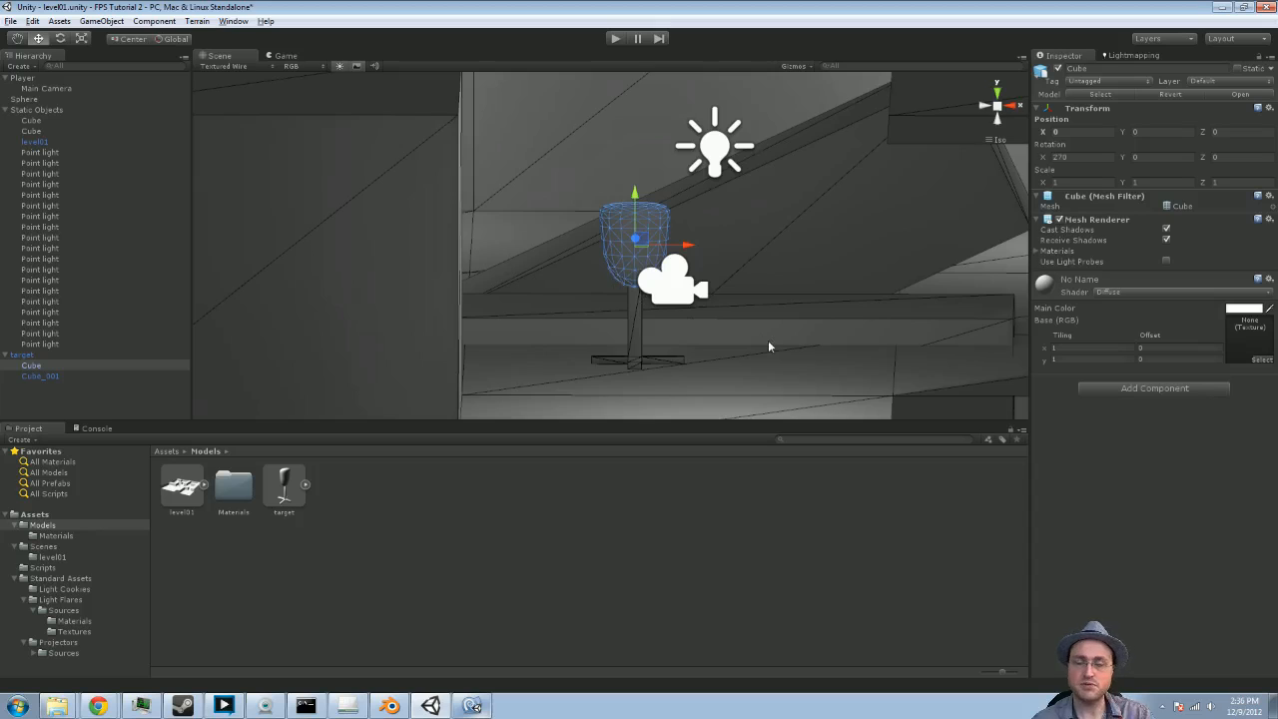
# Switch the scene view's display from textured wireframe to plain Textured mode
pyautogui.keyDown('alt'); pyautogui.moveTo(768, 347); pyautogui.dragTo(388, 267); pyautogui.keyUp('alt')
pyautogui.click(226, 64)
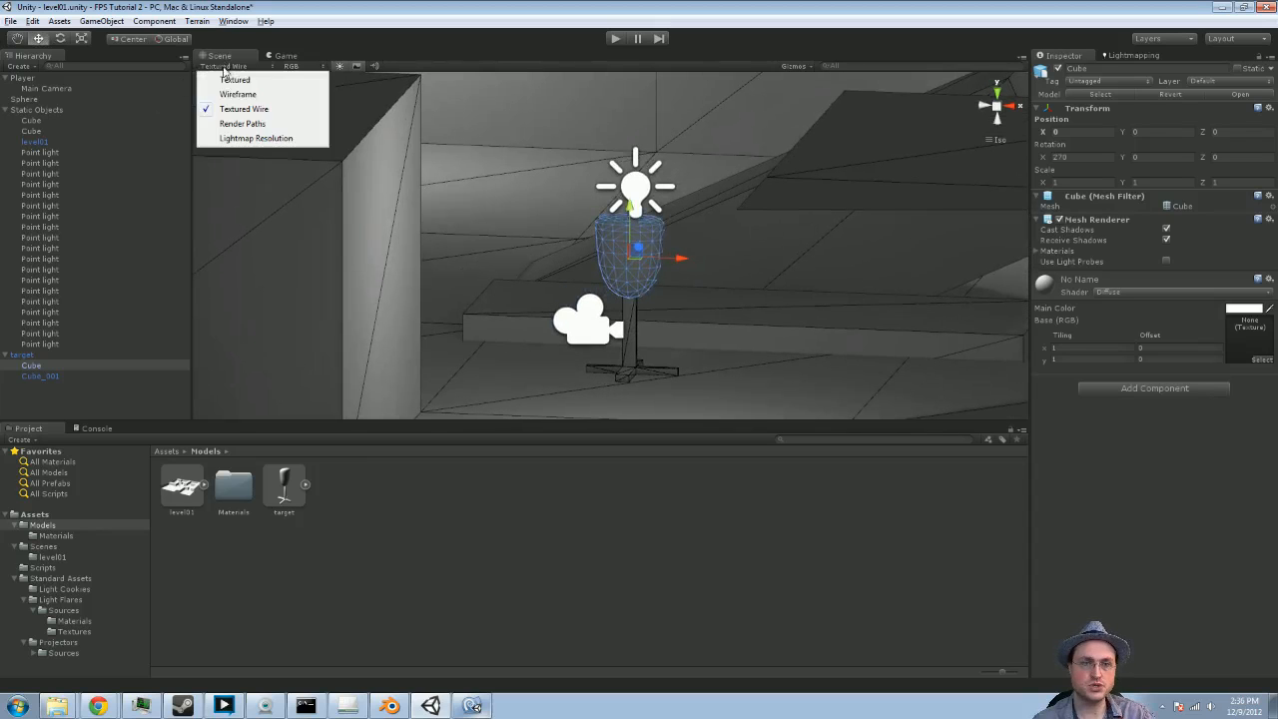
pyautogui.click(229, 80)
# Examine the target and its Cube head in the Textured scene view, and clear the selection
pyautogui.click(763, 347)
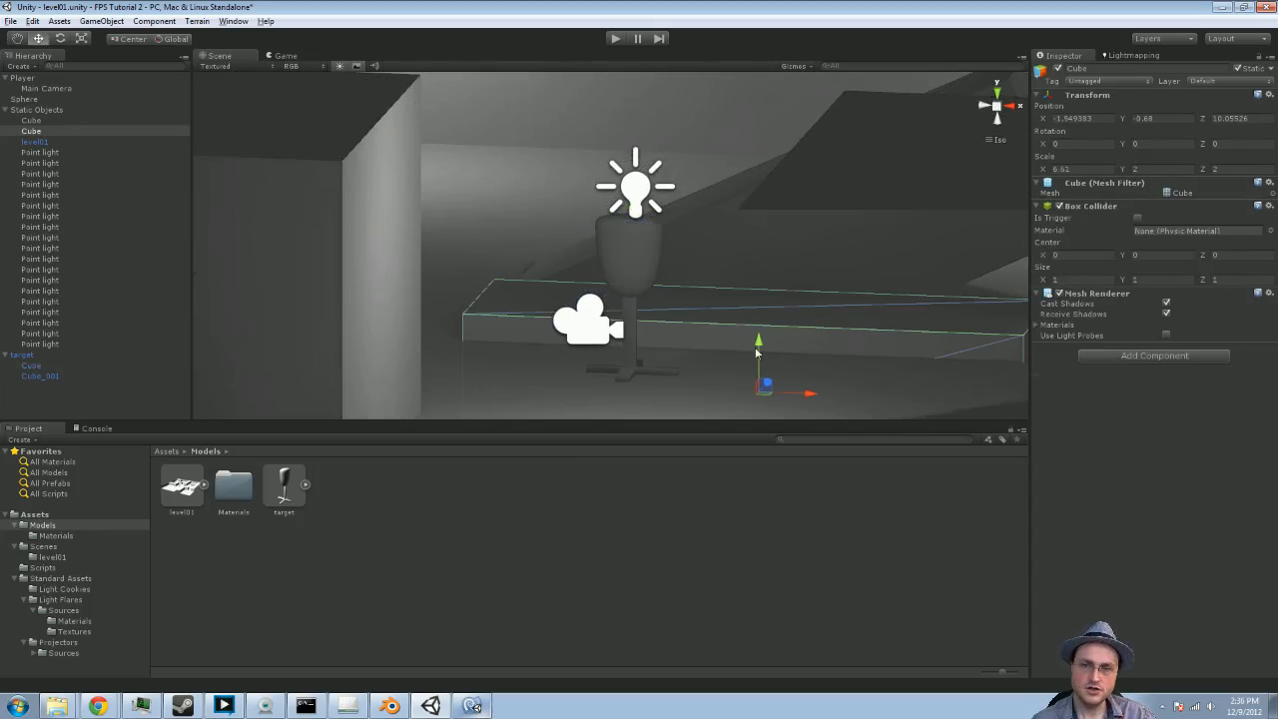
pyautogui.click(682, 232)
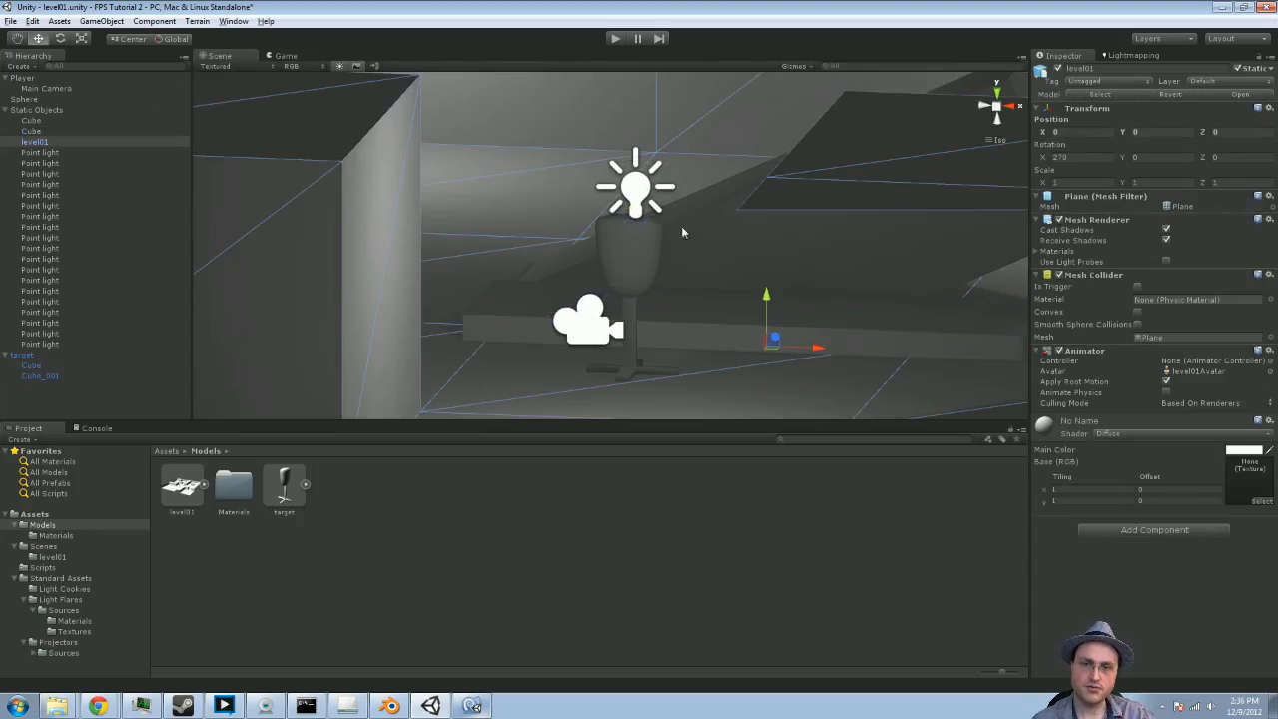
pyautogui.click(628, 270)
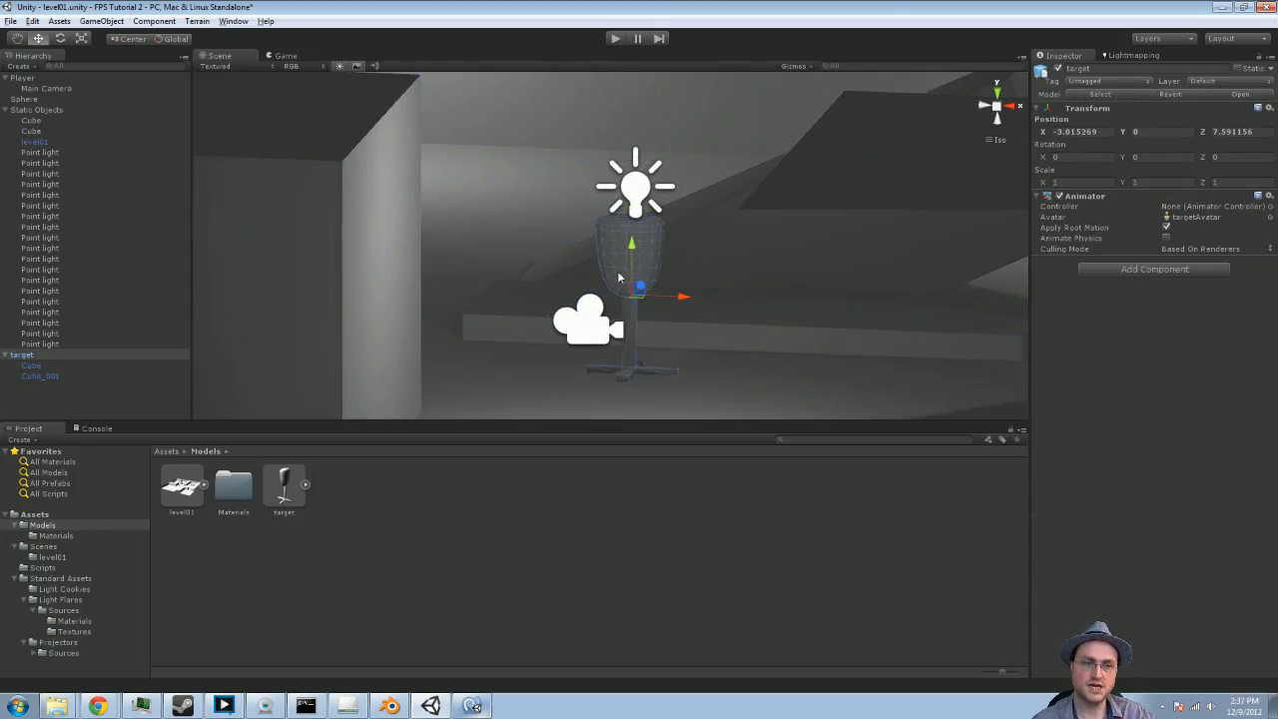
pyautogui.click(112, 364)
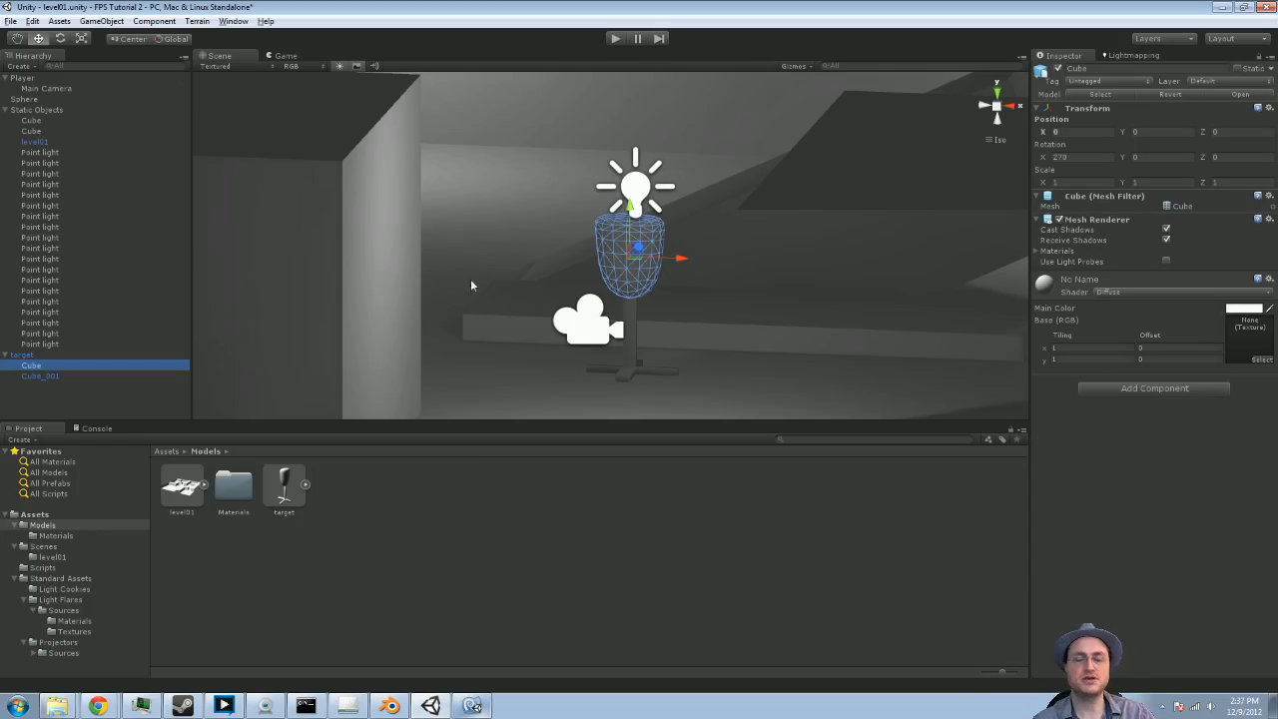
pyautogui.click(507, 170)
pyautogui.scroll(3, 554, 222)
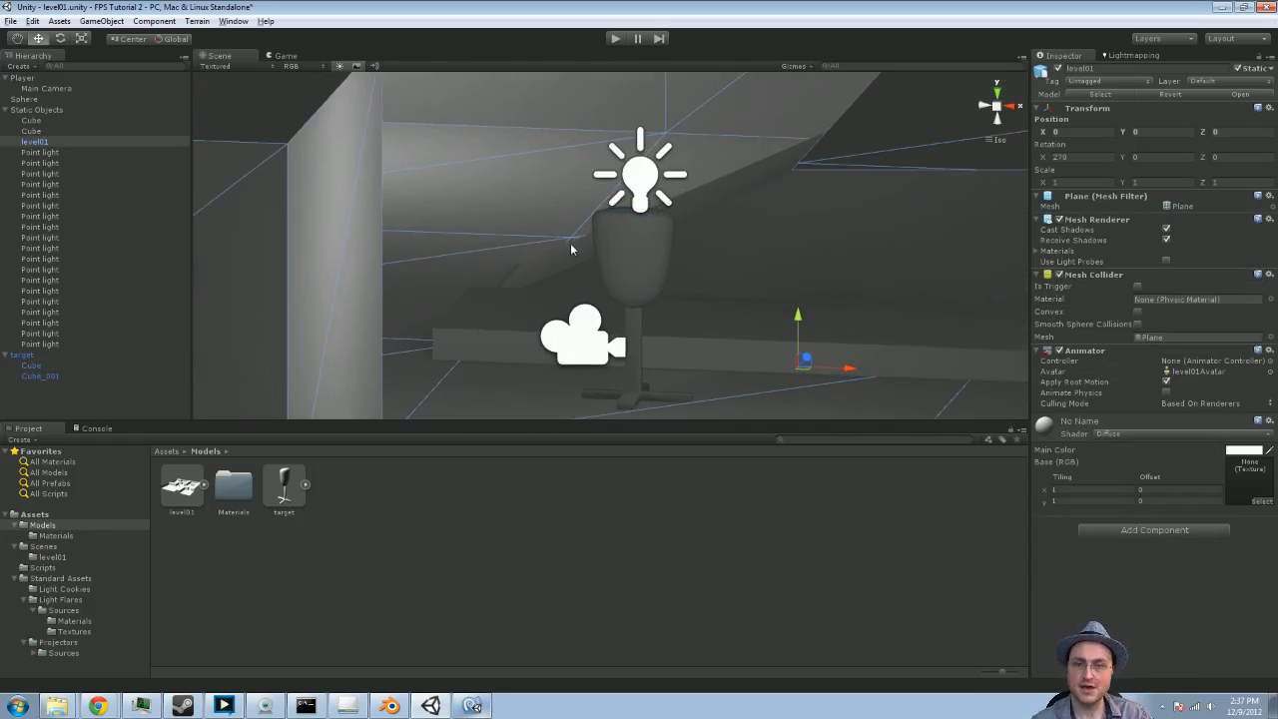
pyautogui.click(307, 565)
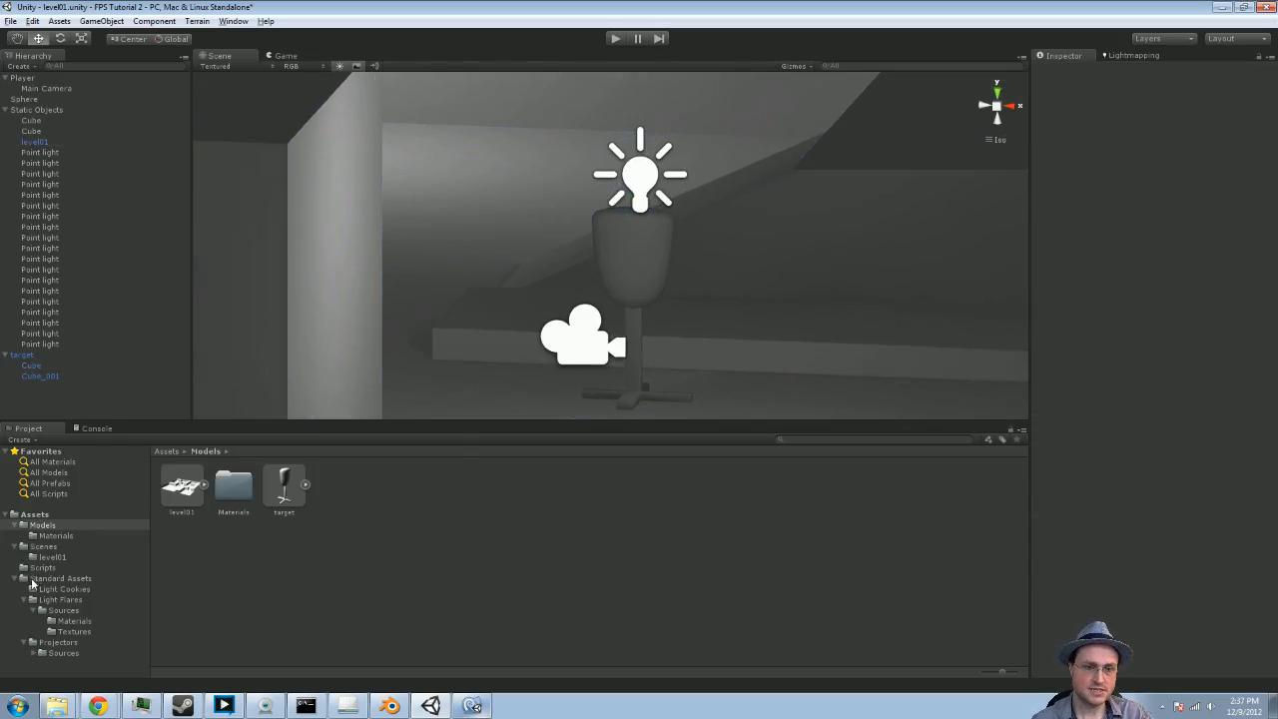
# Collapse the Standard Assets folder and create a folder named Materials directly under Assets
pyautogui.click(15, 580)
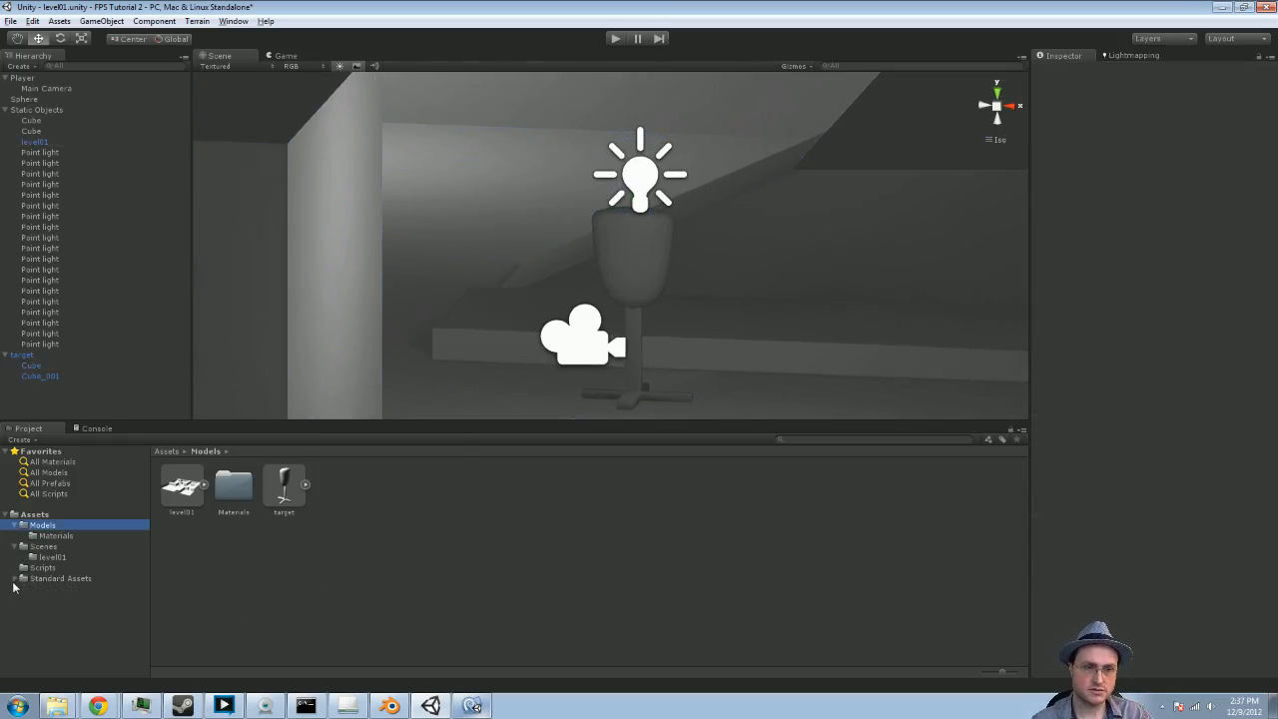
pyautogui.click(35, 514)
pyautogui.rightClick(35, 514)
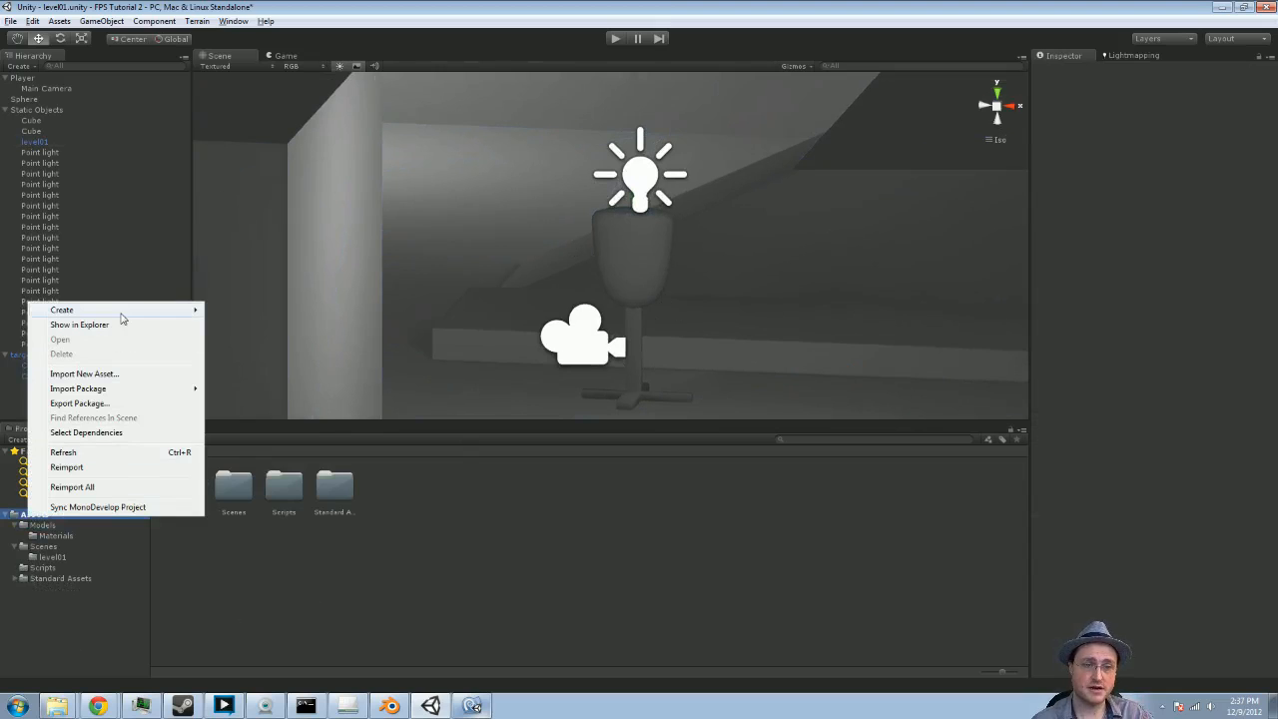
pyautogui.moveTo(122, 318)
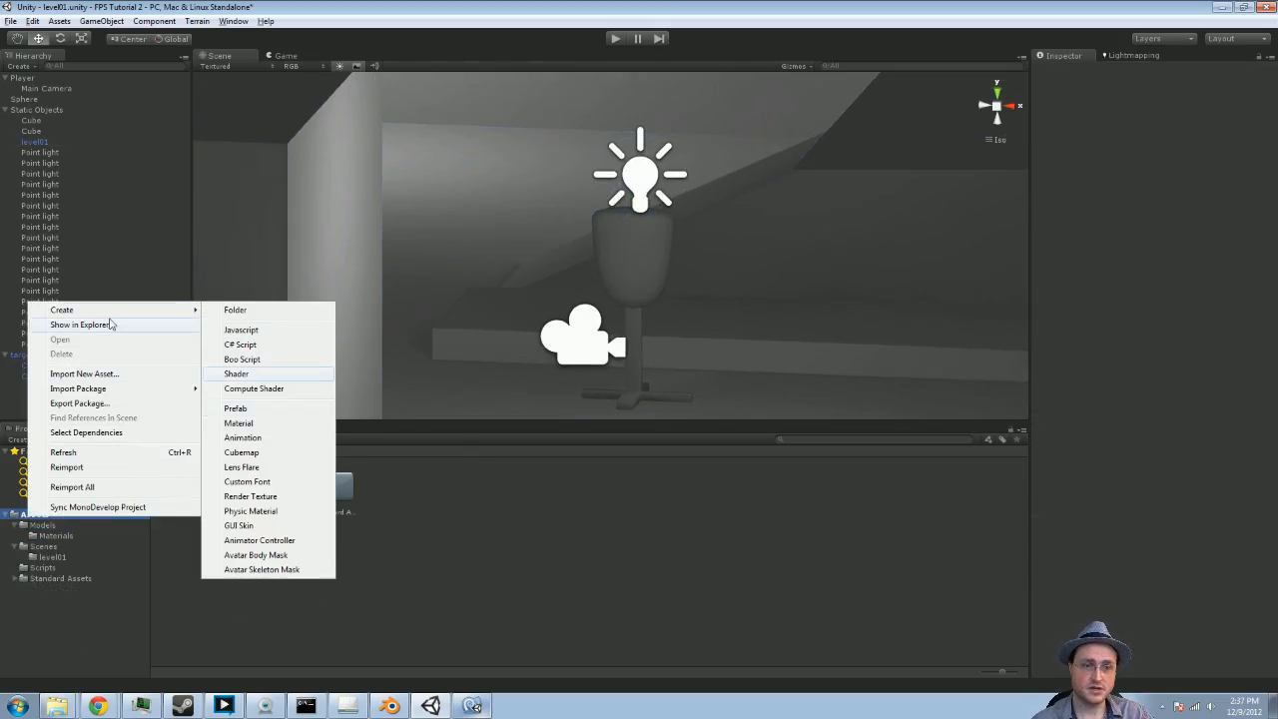
pyautogui.moveTo(172, 311)
pyautogui.click(226, 310)
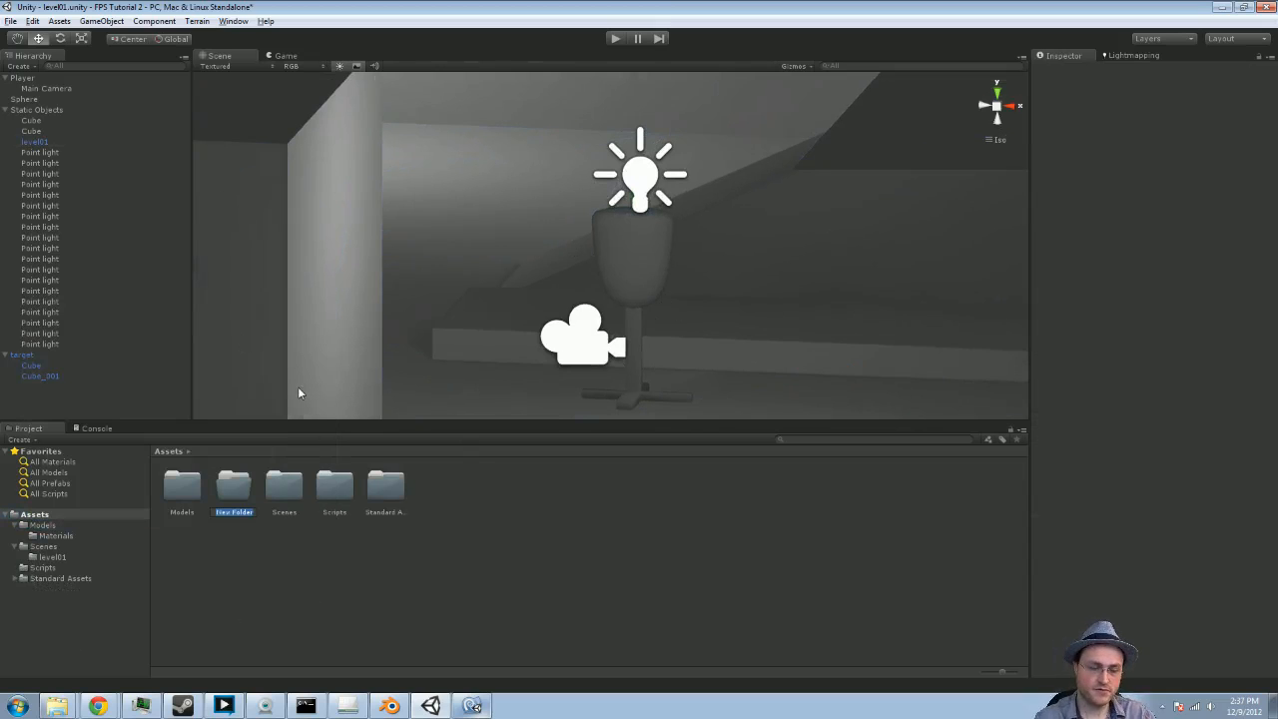
pyautogui.write('Materials')
pyautogui.press('Return')
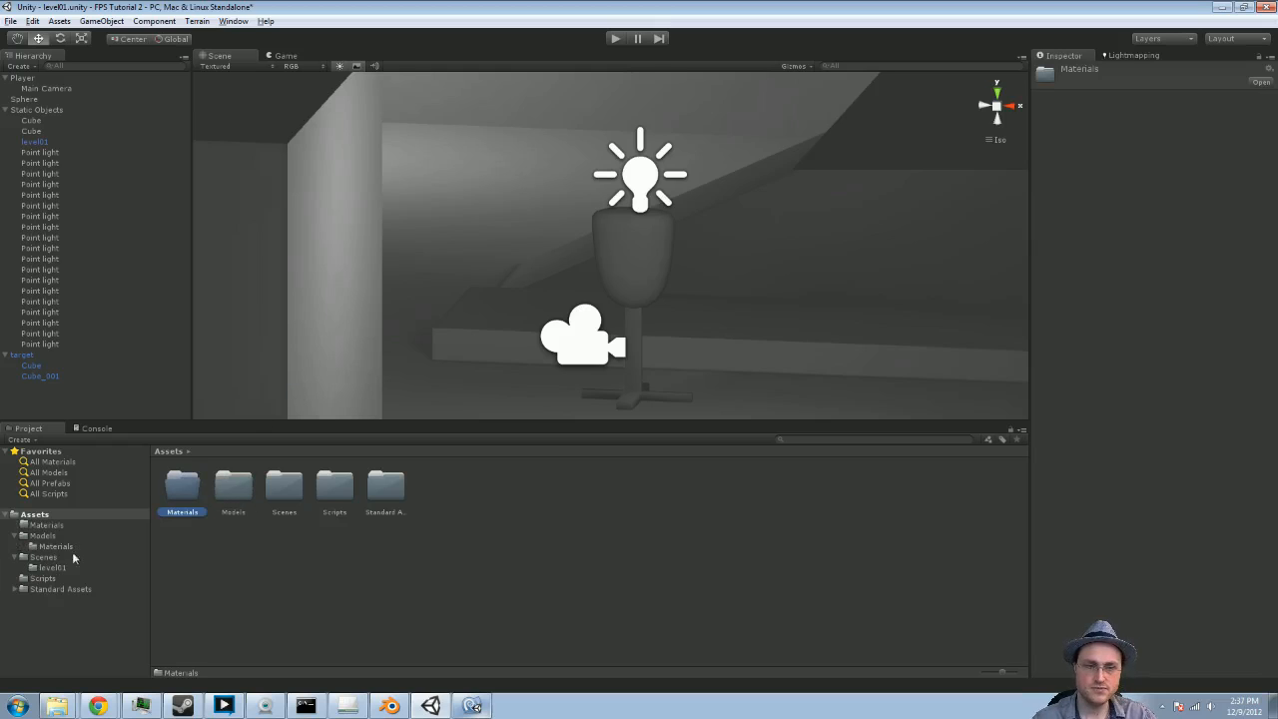
# Create a material named enemy_feet inside the new Materials folder
pyautogui.doubleClick(172, 494)
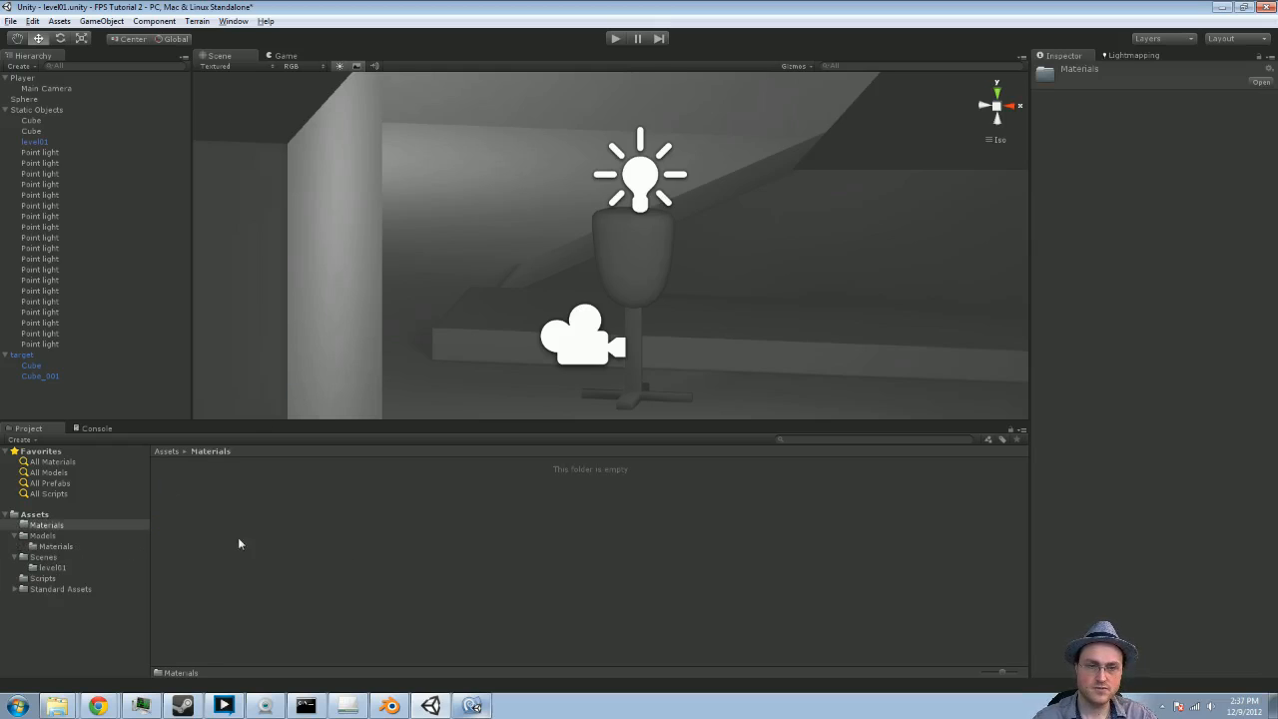
pyautogui.rightClick(262, 504)
pyautogui.moveTo(367, 297)
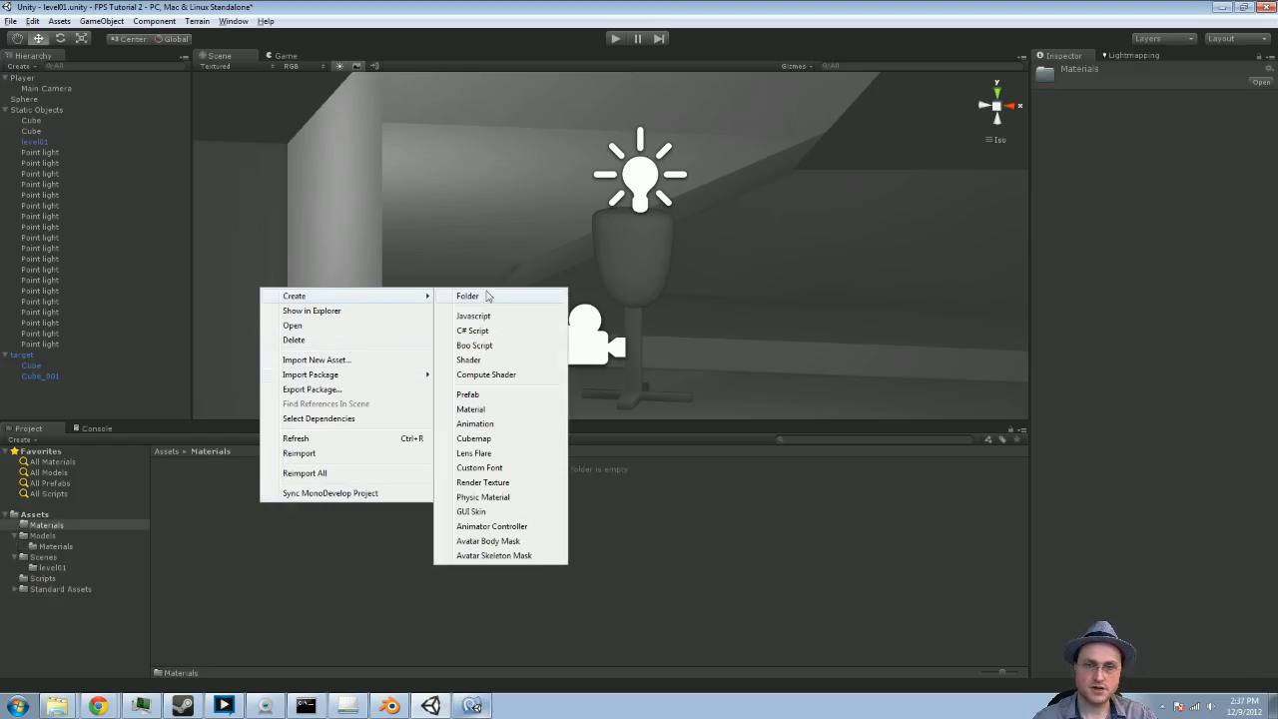
pyautogui.click(516, 409)
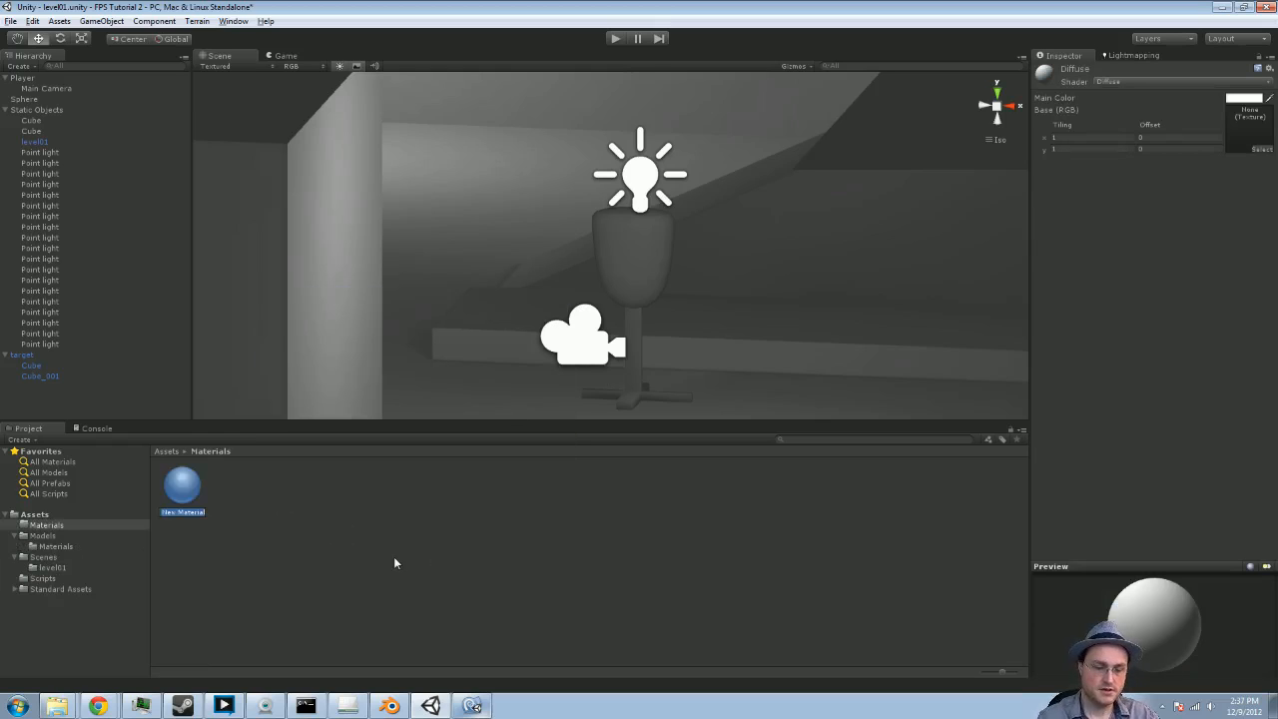
pyautogui.write('enemy')
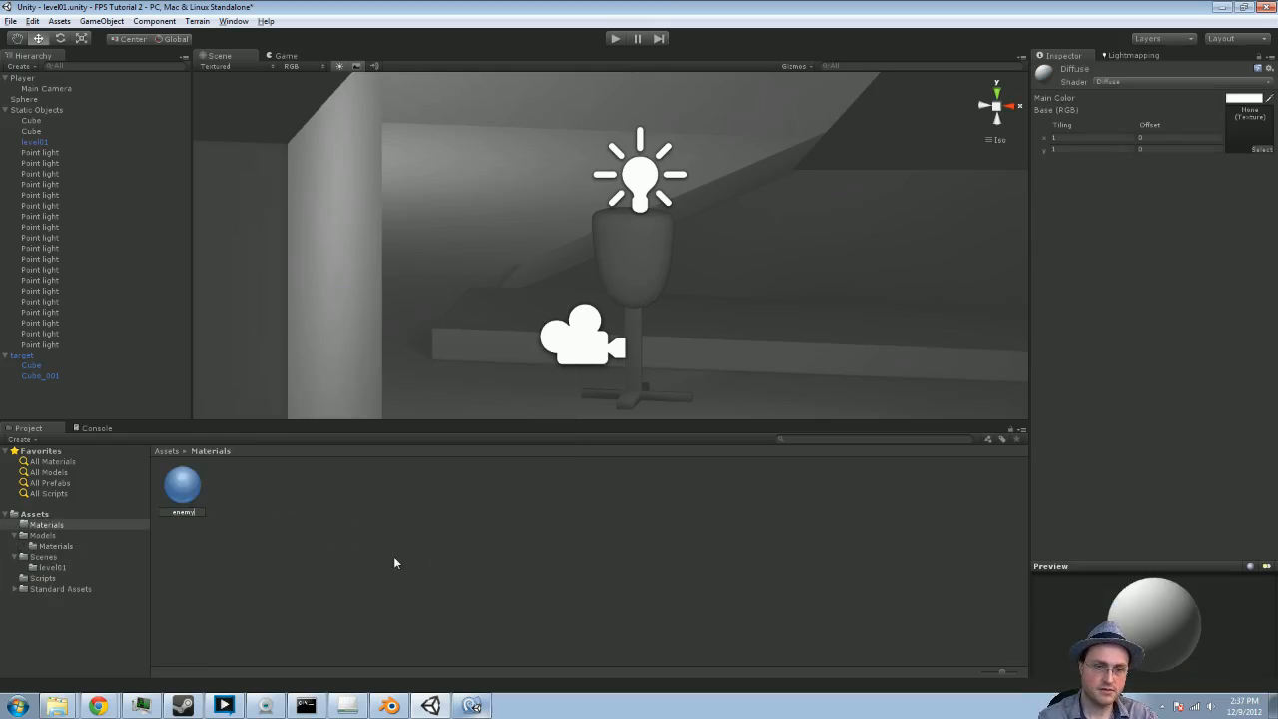
pyautogui.write('_feet')
pyautogui.press('Return')
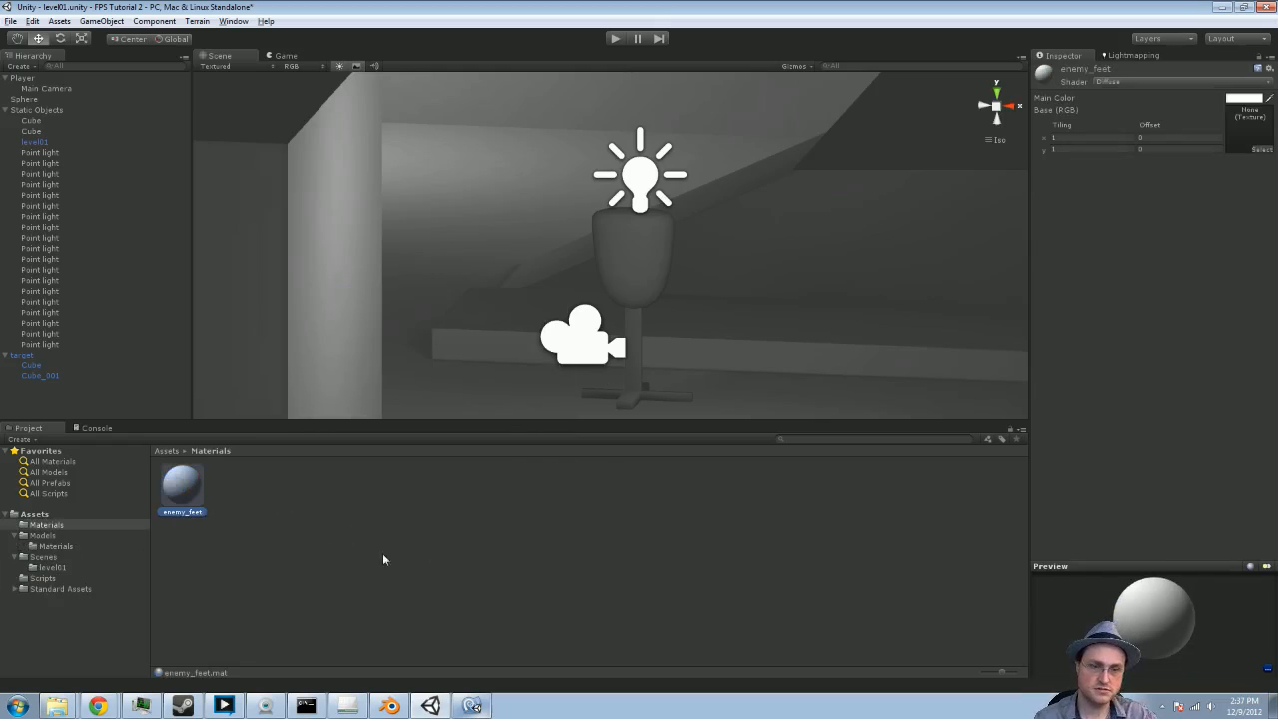
# Create a second material named enemy_torso in the Materials folder
pyautogui.rightClick(310, 507)
pyautogui.moveTo(405, 299)
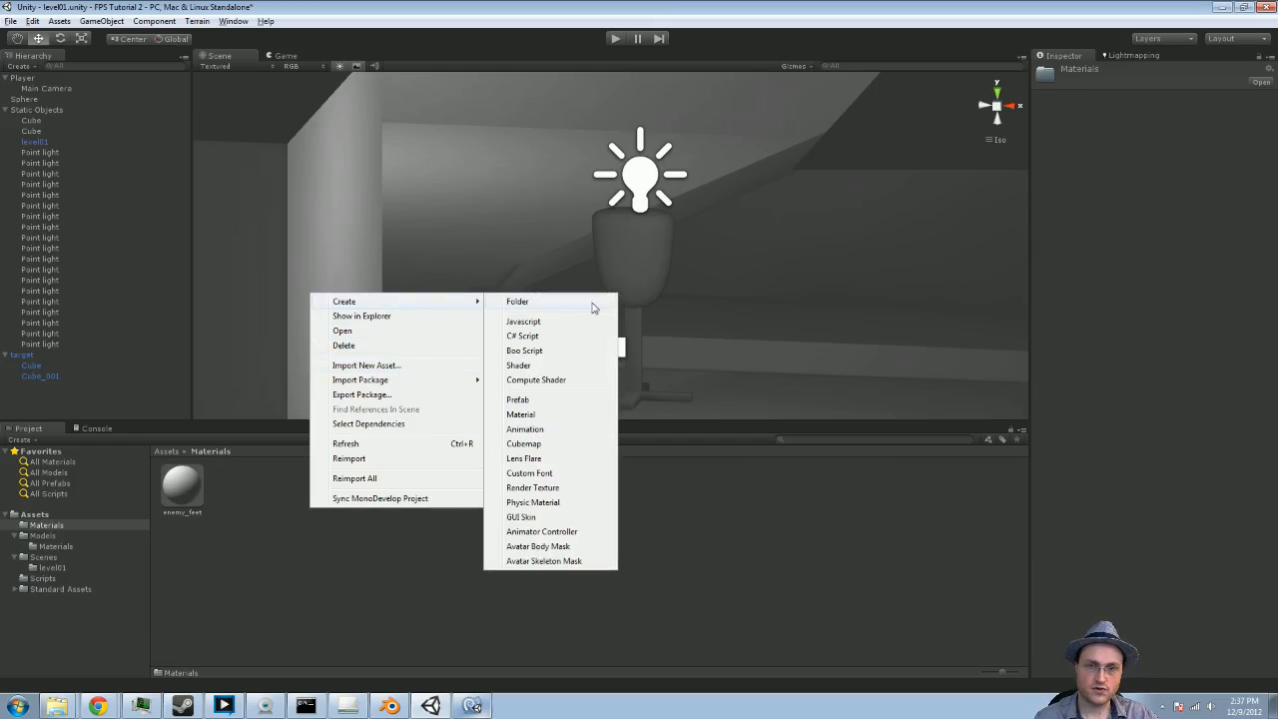
pyautogui.click(534, 414)
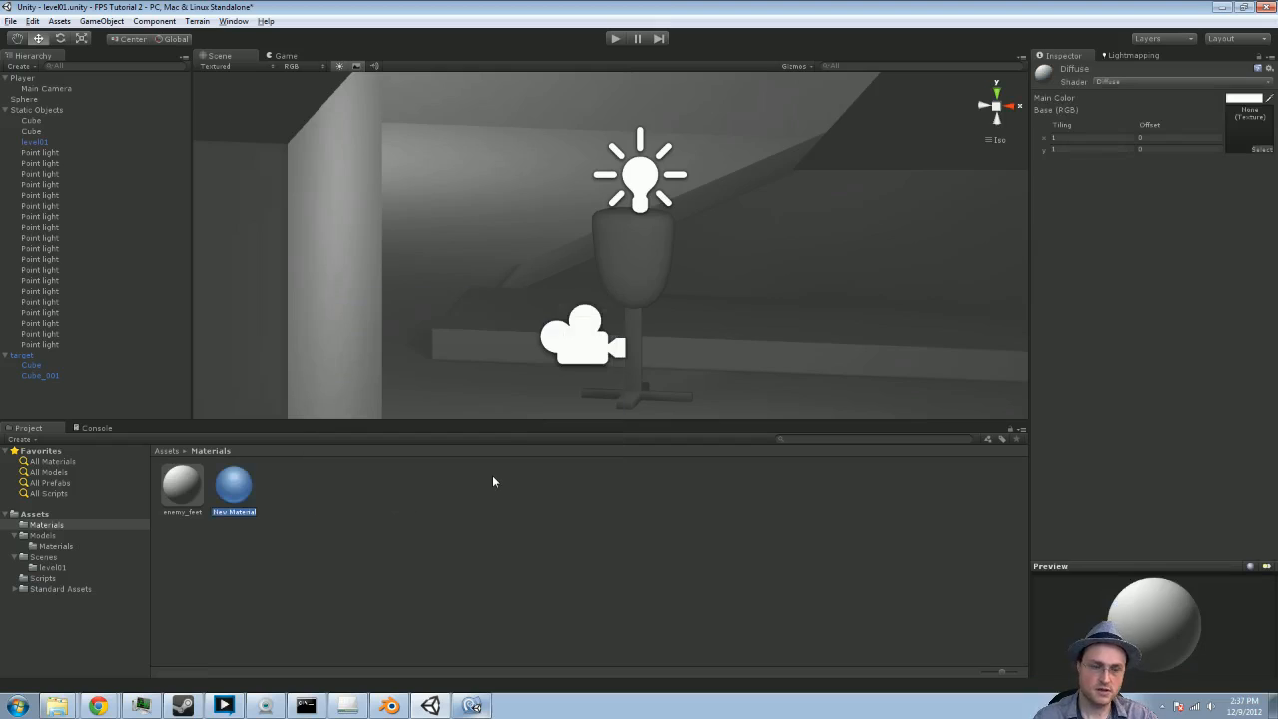
pyautogui.write('enemy_torso')
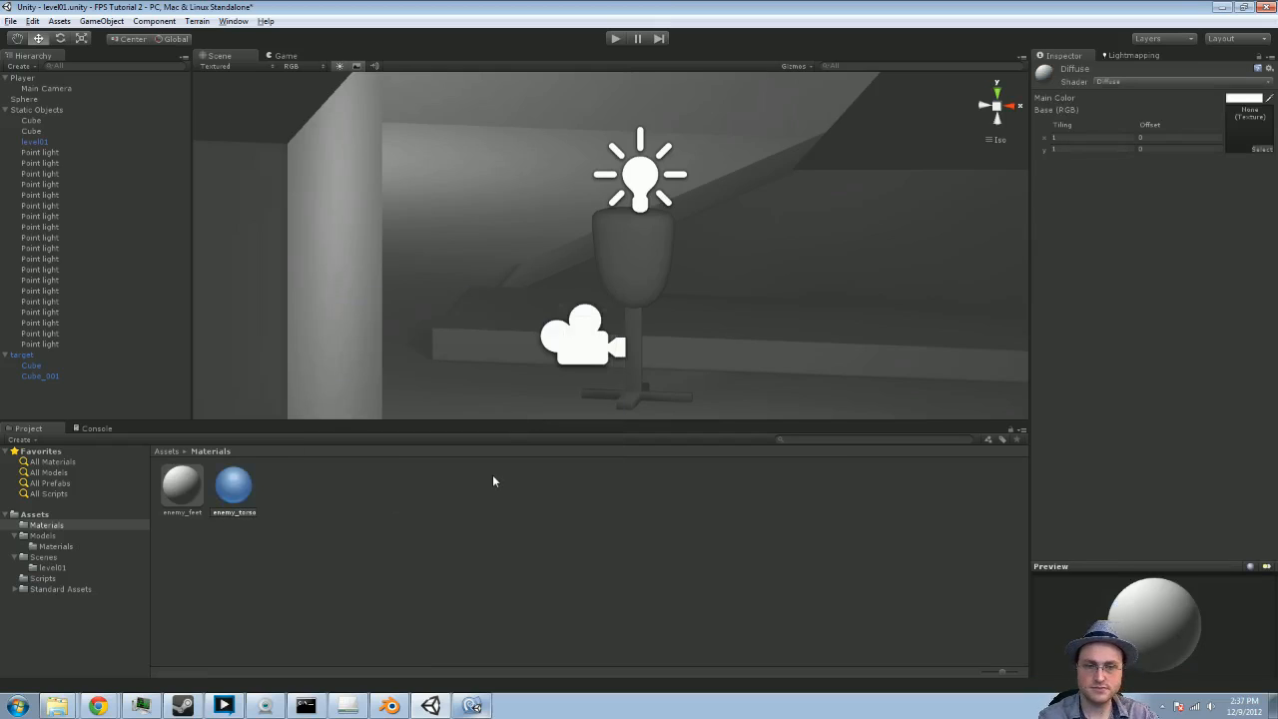
pyautogui.press('Return')
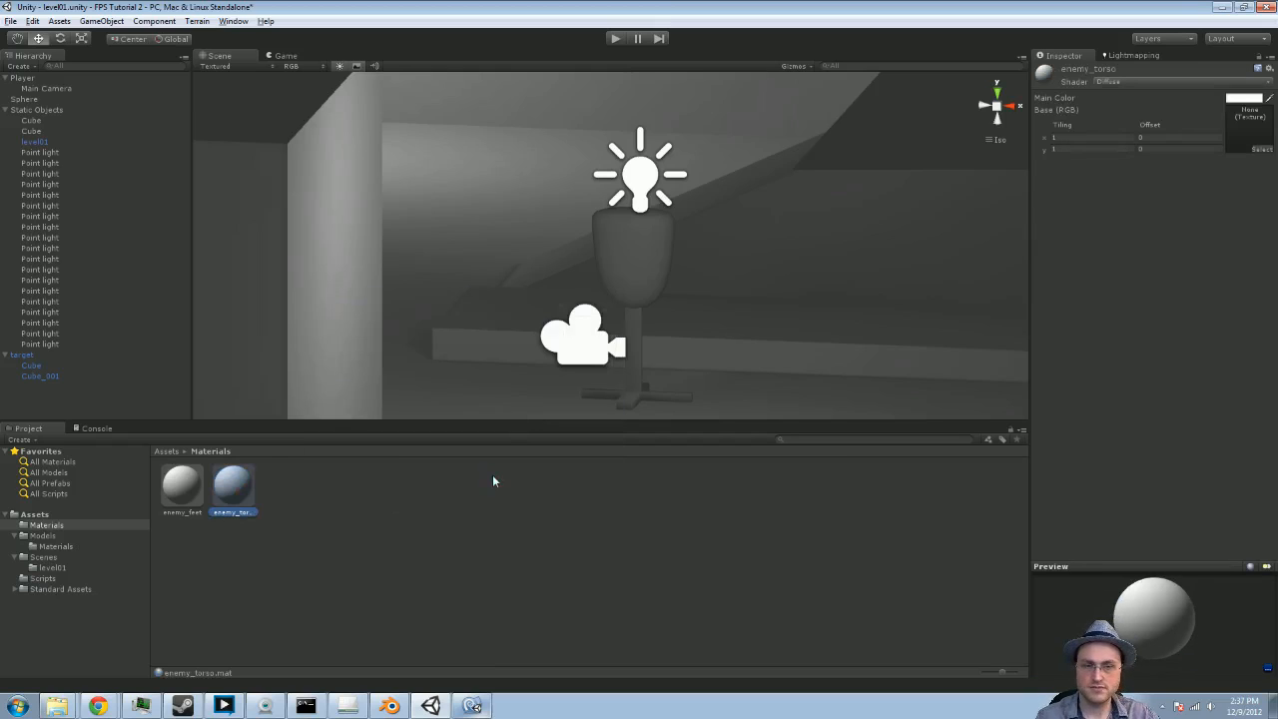
# Set the enemy_torso material's main color to bright red and apply it to the target's head
pyautogui.click(1243, 99)
pyautogui.moveTo(74, 107); pyautogui.dragTo(104, 42)
pyautogui.click(261, 519)
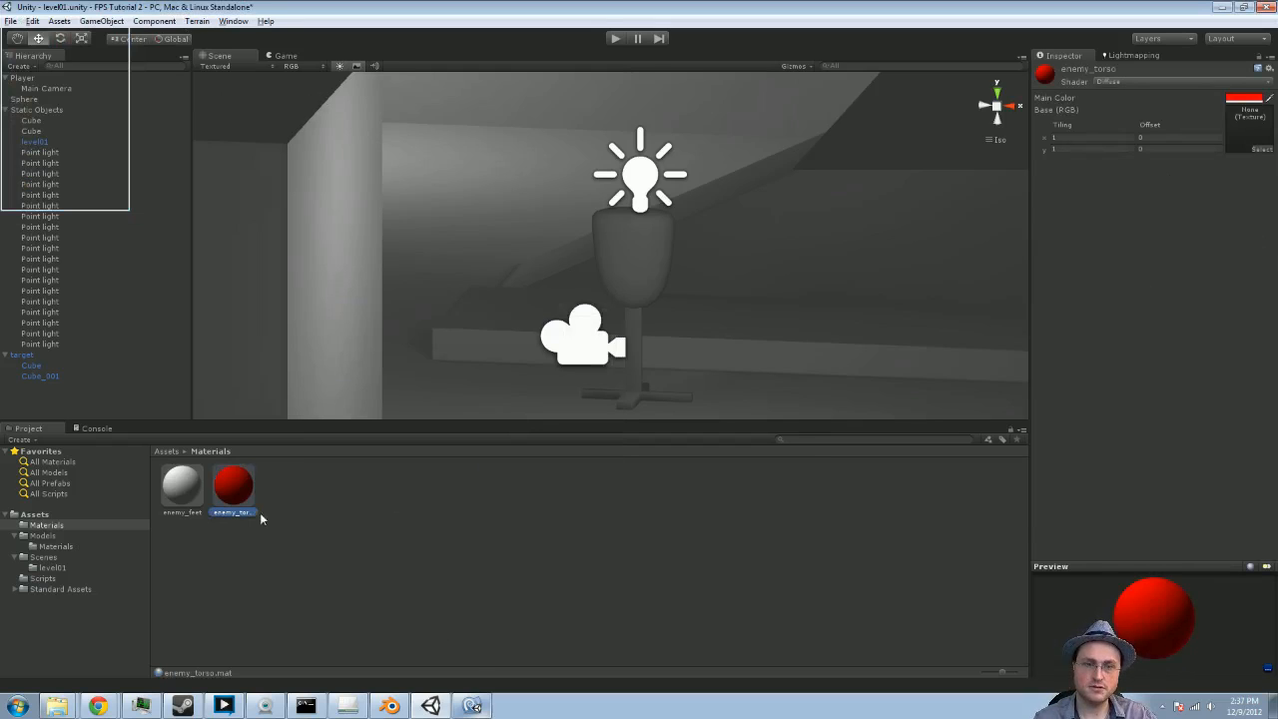
pyautogui.moveTo(240, 488); pyautogui.dragTo(630, 290)
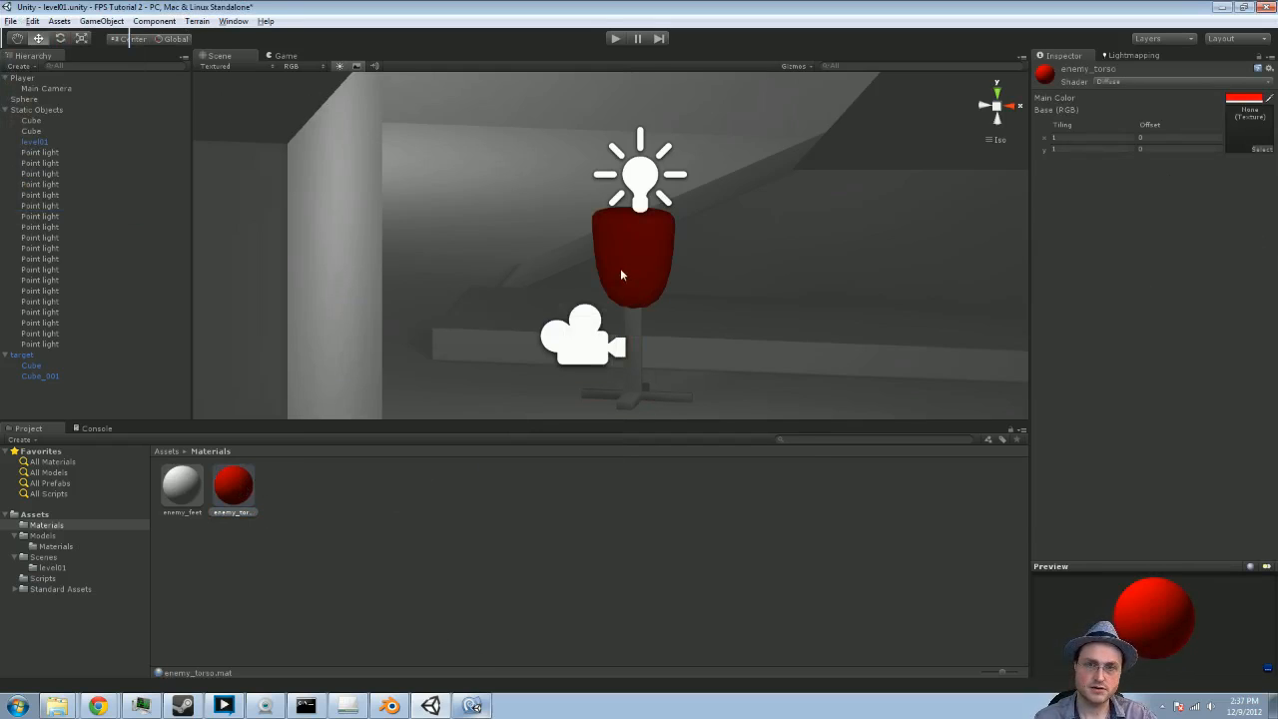
# Set the enemy_feet material's main color to near-black and apply it to the target's post and feet
pyautogui.click(188, 483)
pyautogui.click(1243, 100)
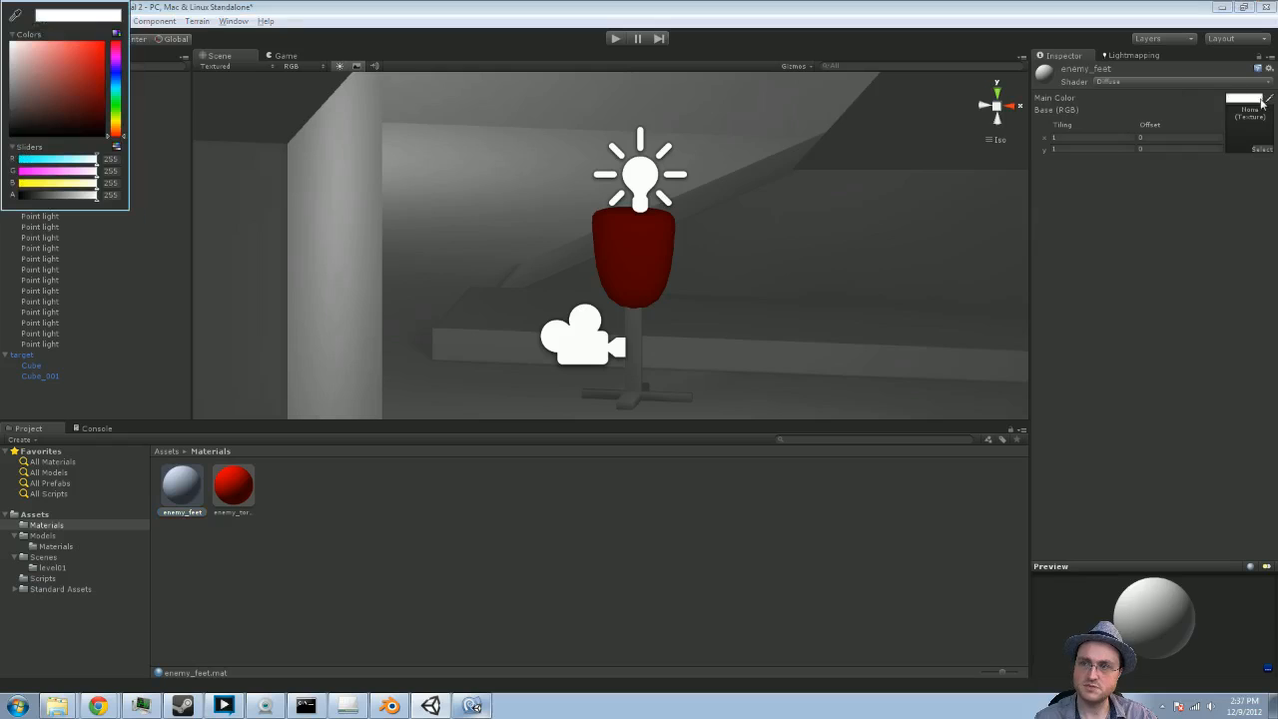
pyautogui.moveTo(27, 113)
pyautogui.mouseDown()
pyautogui.moveTo(8, 124)
pyautogui.moveTo(3, 110)
pyautogui.mouseUp()
pyautogui.moveTo(181, 488); pyautogui.dragTo(636, 376)
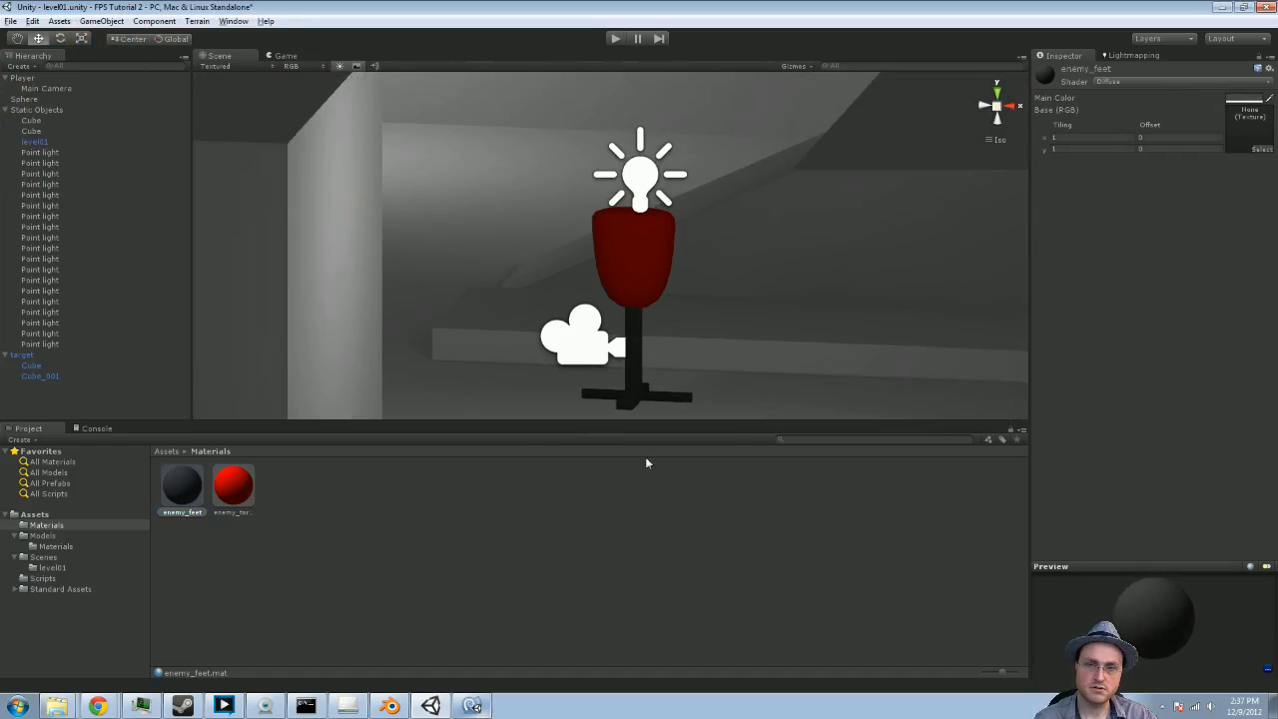
# Create a folder named Prefabs directly under Assets
pyautogui.click(26, 356)
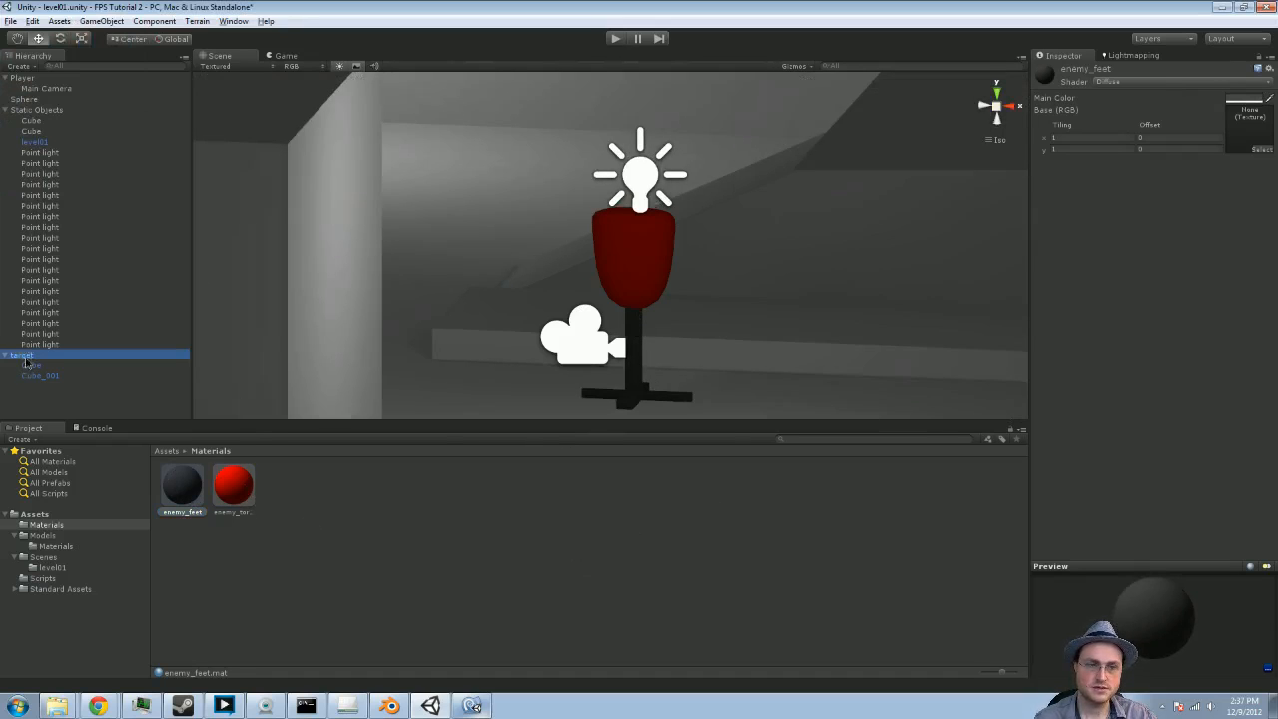
pyautogui.click(34, 514)
pyautogui.rightClick(36, 516)
pyautogui.moveTo(156, 304)
pyautogui.click(334, 309)
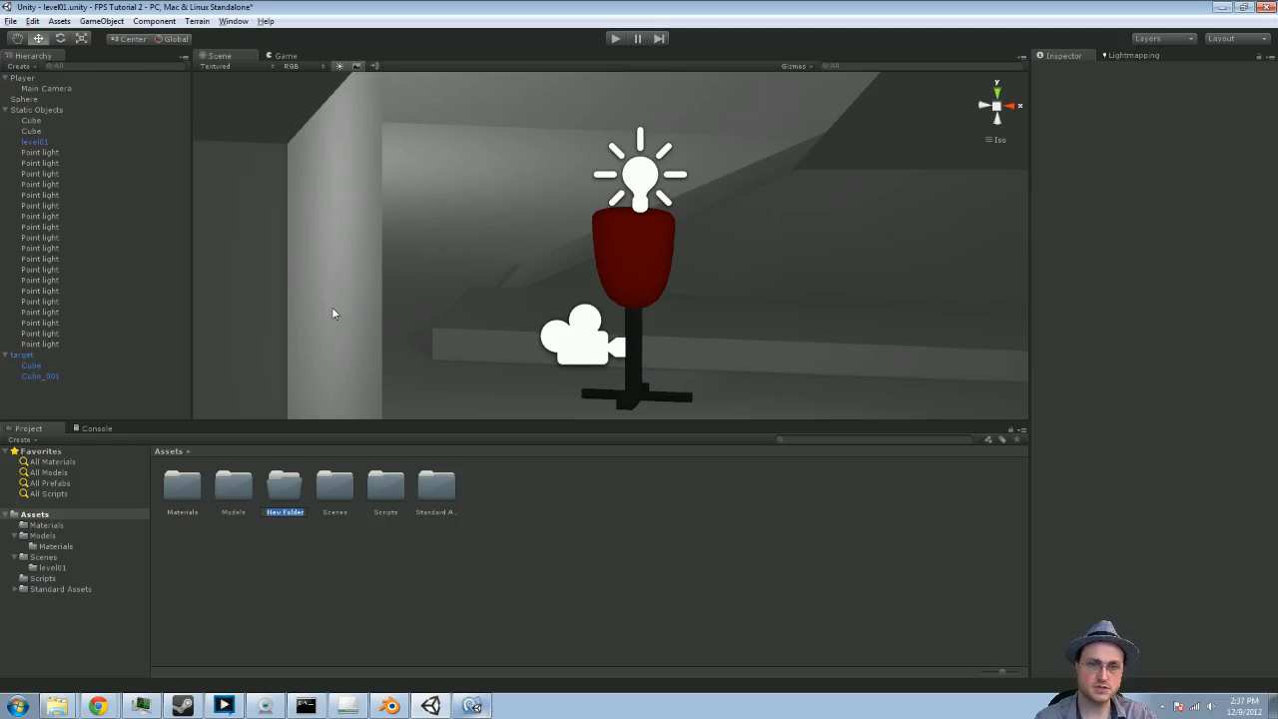
pyautogui.write('Prefabs')
pyautogui.press('Return')
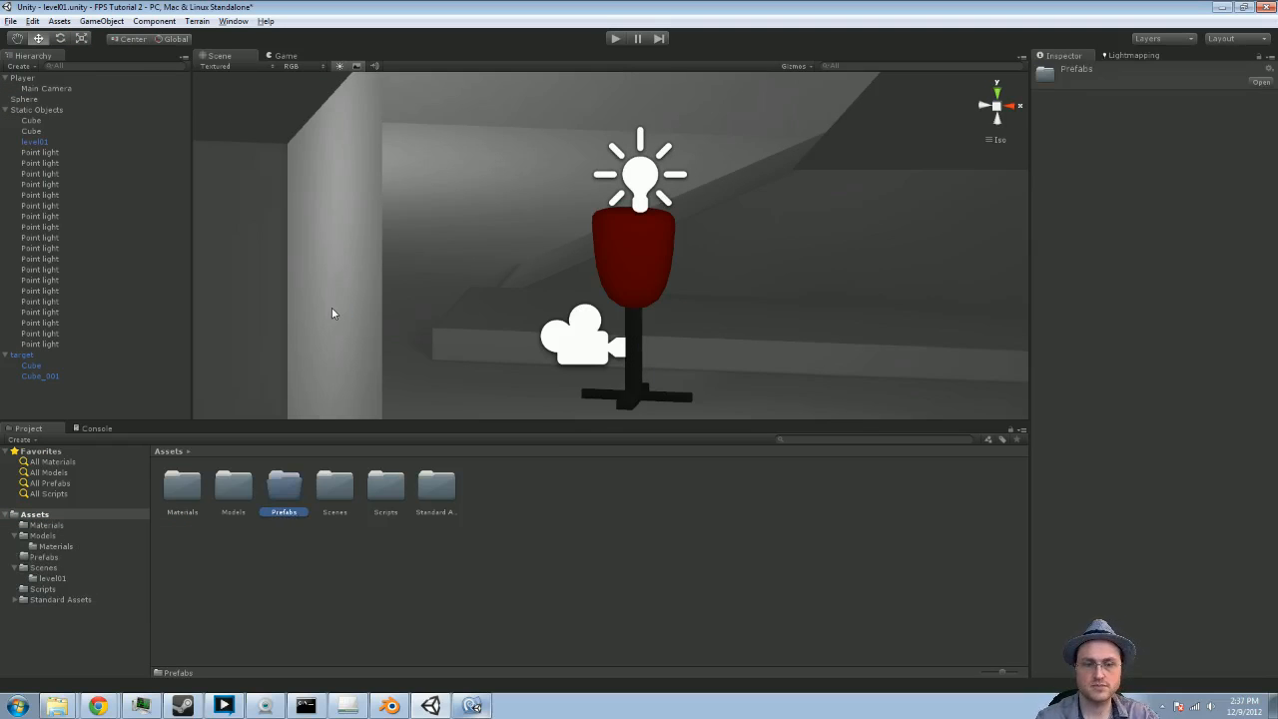
# Save the scene's target as a prefab in the Prefabs folder and check its link in the Inspector
pyautogui.click(26, 356)
pyautogui.moveTo(26, 357); pyautogui.dragTo(50, 562)
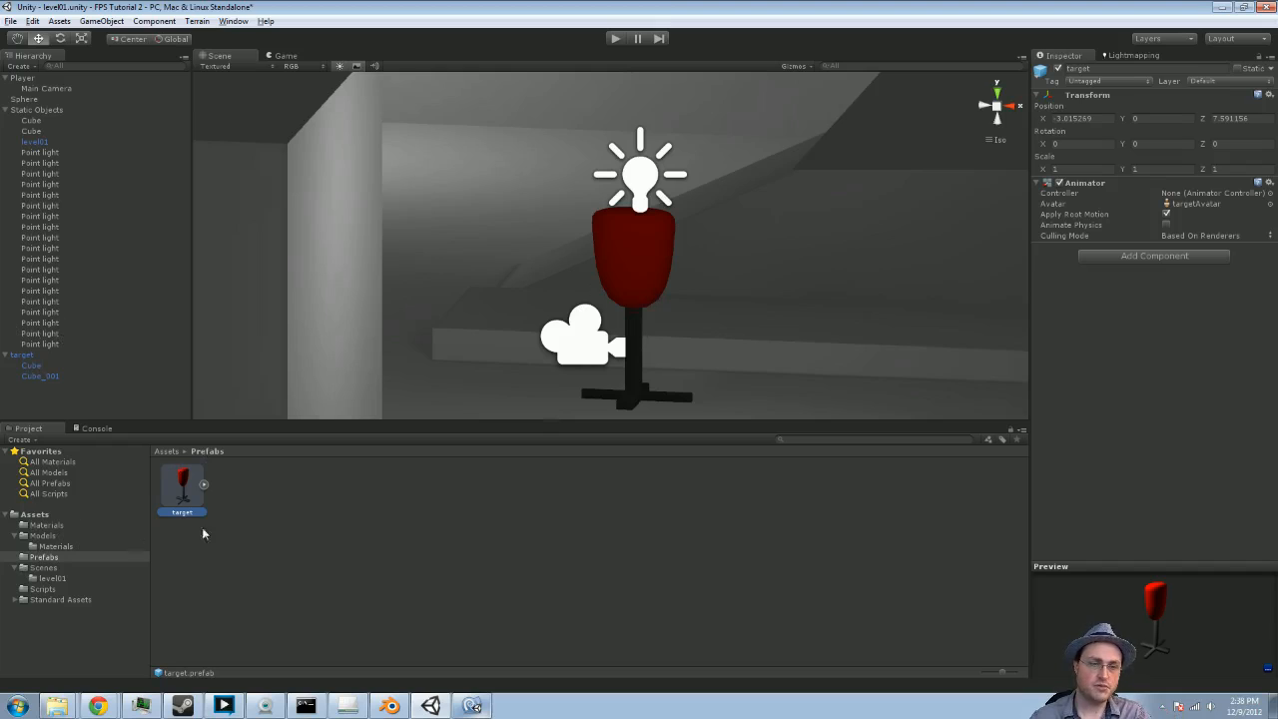
pyautogui.click(30, 356)
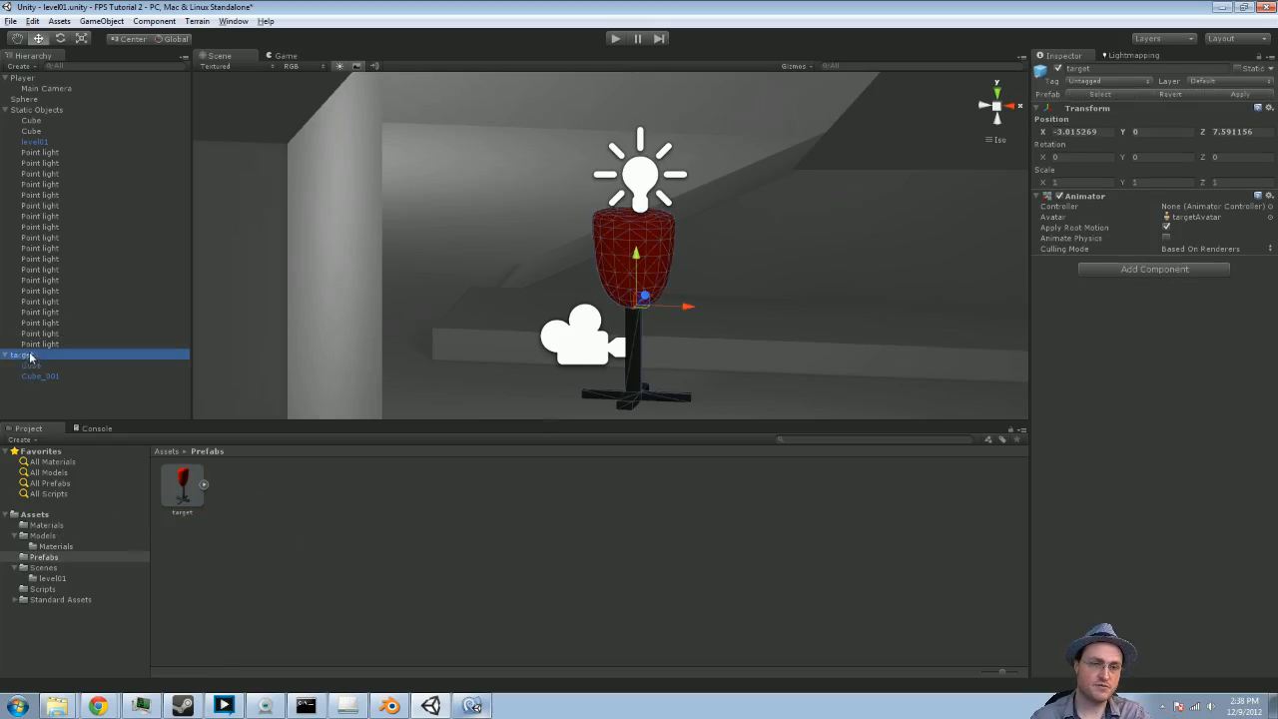
pyautogui.click(273, 563)
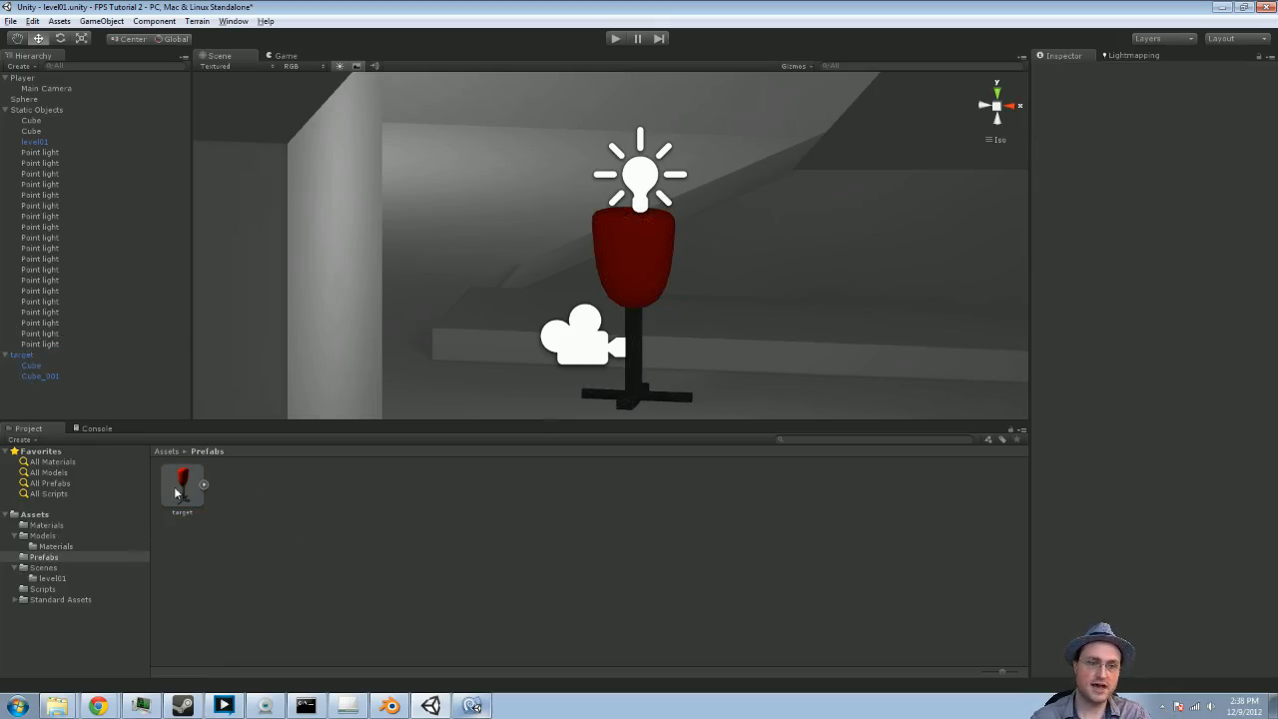
# Delete the original target from the scene and place an instance of the target prefab on the corridor floor
pyautogui.click(48, 354)
pyautogui.press('Delete')
pyautogui.scroll(-5, 370, 329)
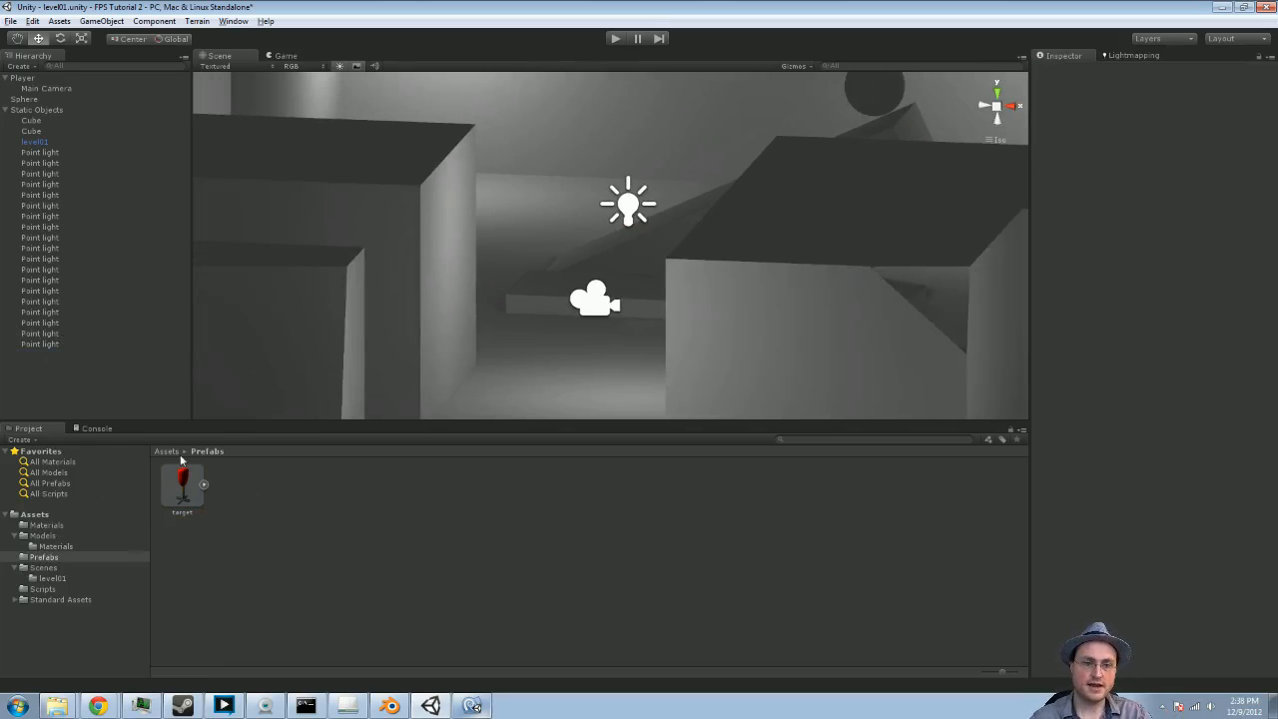
pyautogui.moveTo(181, 484); pyautogui.dragTo(550, 329)
# Place three more instances of the target prefab on the floor in other parts of the level
pyautogui.keyDown('alt'); pyautogui.moveTo(625, 343); pyautogui.dragTo(699, 209); pyautogui.keyUp('alt')
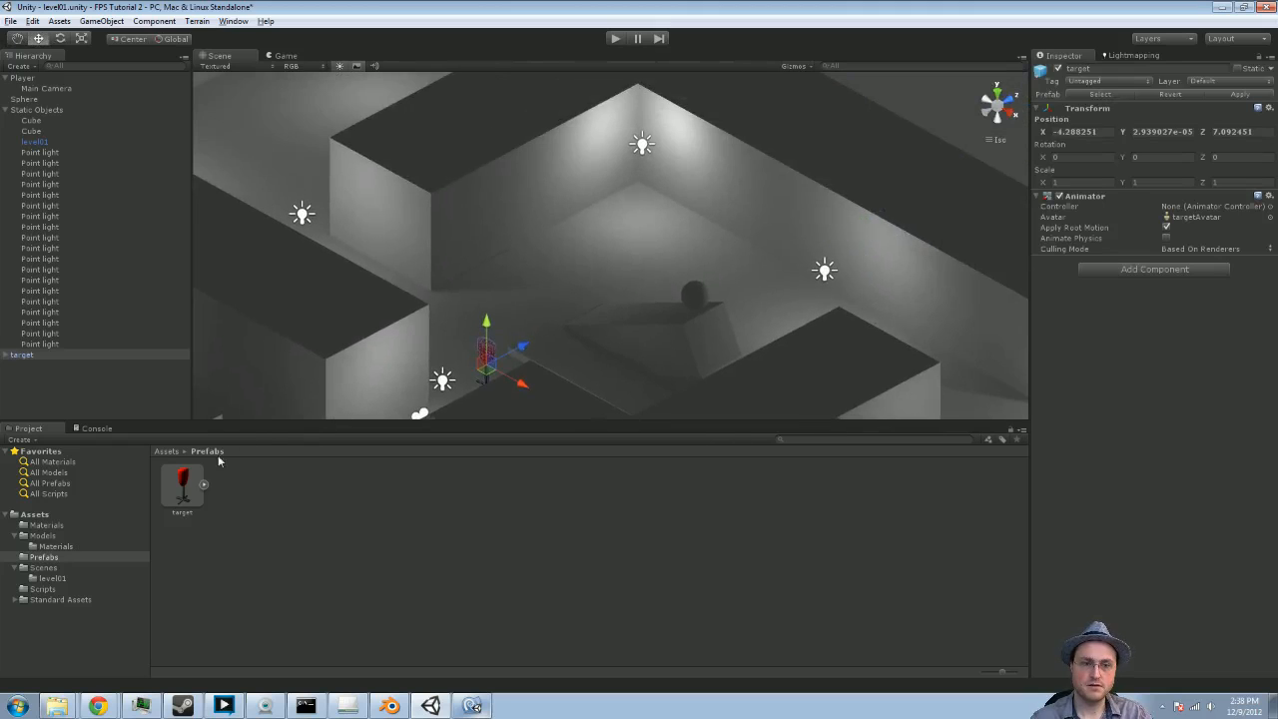
pyautogui.moveTo(182, 484); pyautogui.dragTo(639, 236)
pyautogui.moveTo(188, 491); pyautogui.dragTo(781, 278)
pyautogui.moveTo(781, 279); pyautogui.dragTo(422, 245, button='middle')
pyautogui.moveTo(185, 483); pyautogui.dragTo(799, 387)
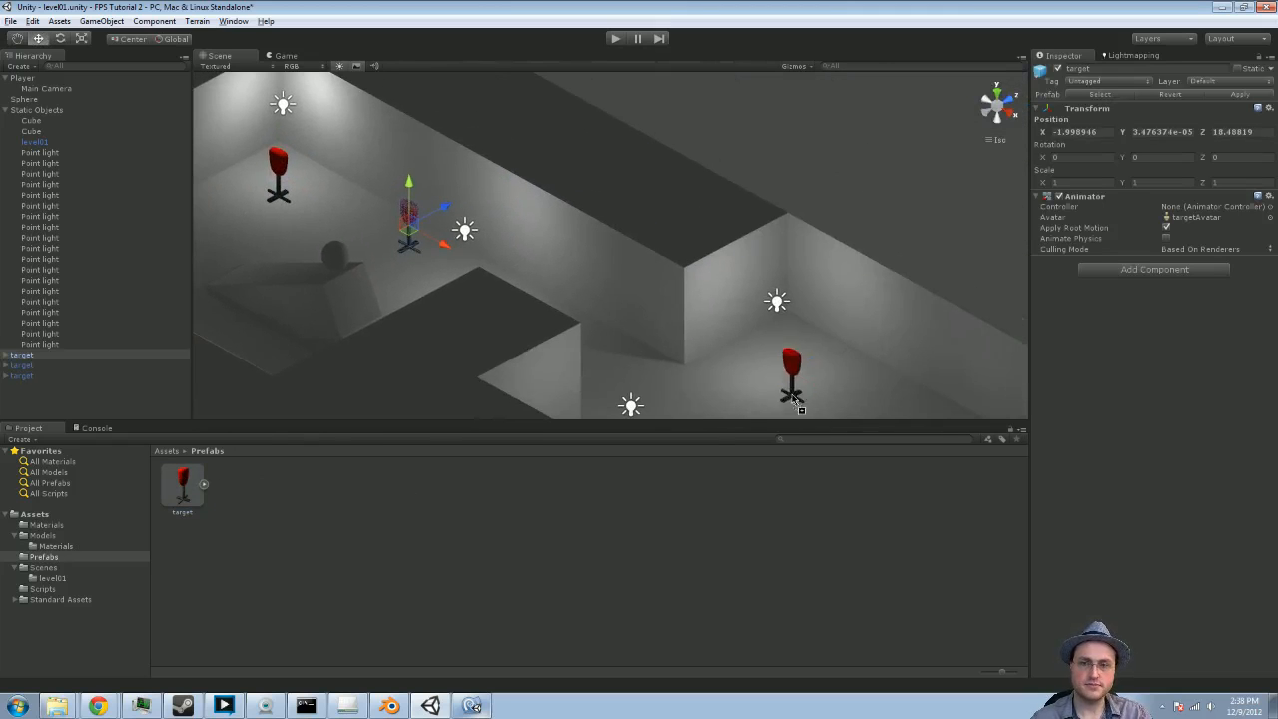
# Open the Projectors folder inside Standard Assets in the project
pyautogui.moveTo(900, 421); pyautogui.dragTo(642, 284, button='middle')
pyautogui.scroll(3, 769, 363)
pyautogui.scroll(5, 602, 266)
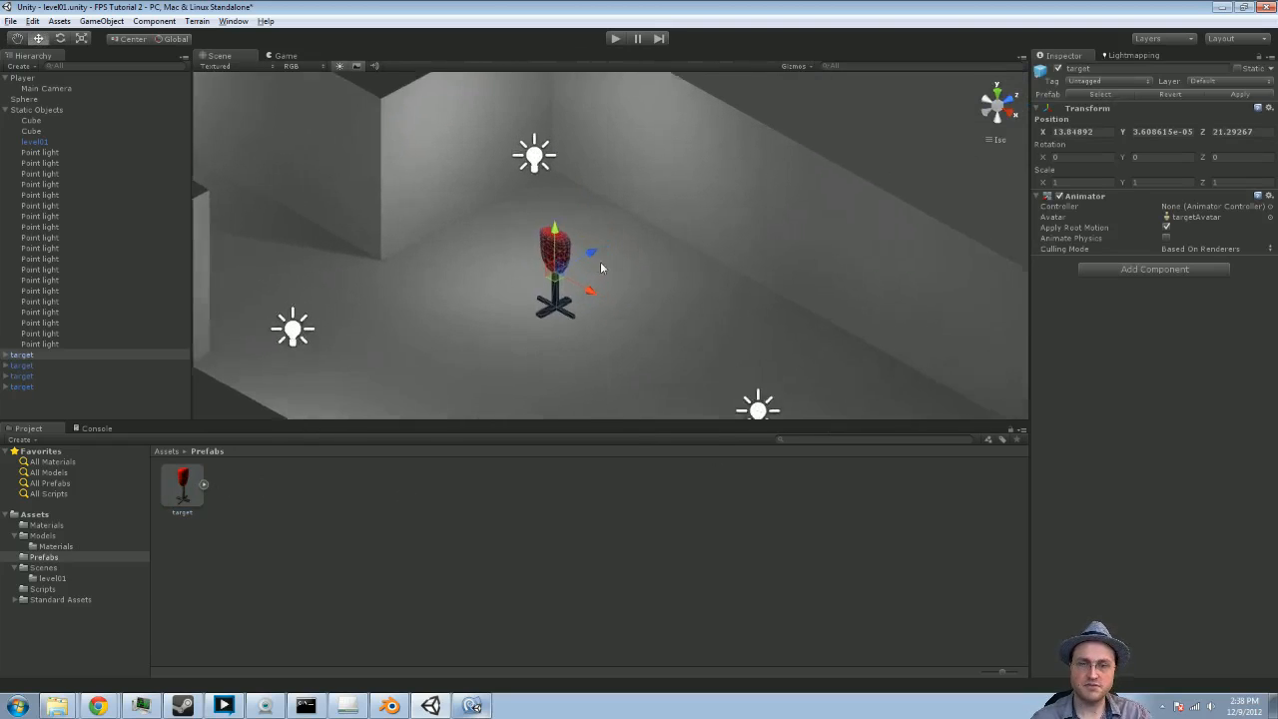
pyautogui.moveTo(632, 350); pyautogui.dragTo(527, 382, button='middle')
pyautogui.scroll(4, 721, 269)
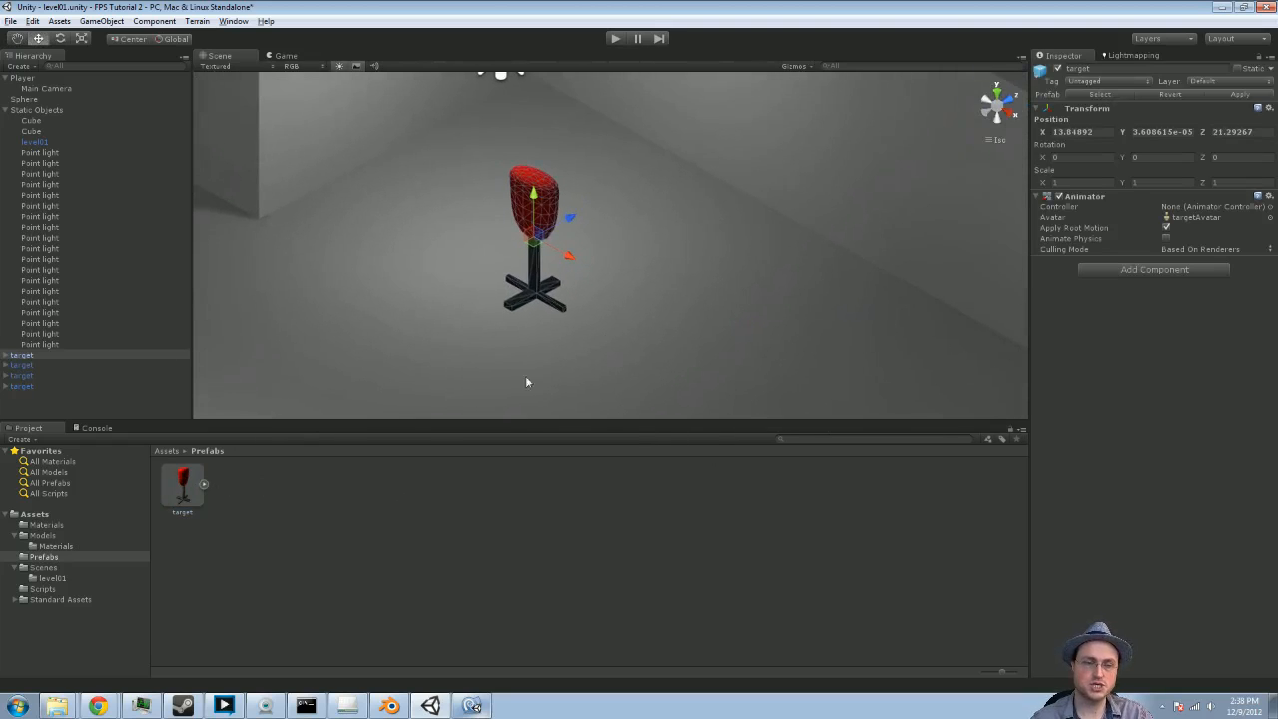
pyautogui.click(27, 601)
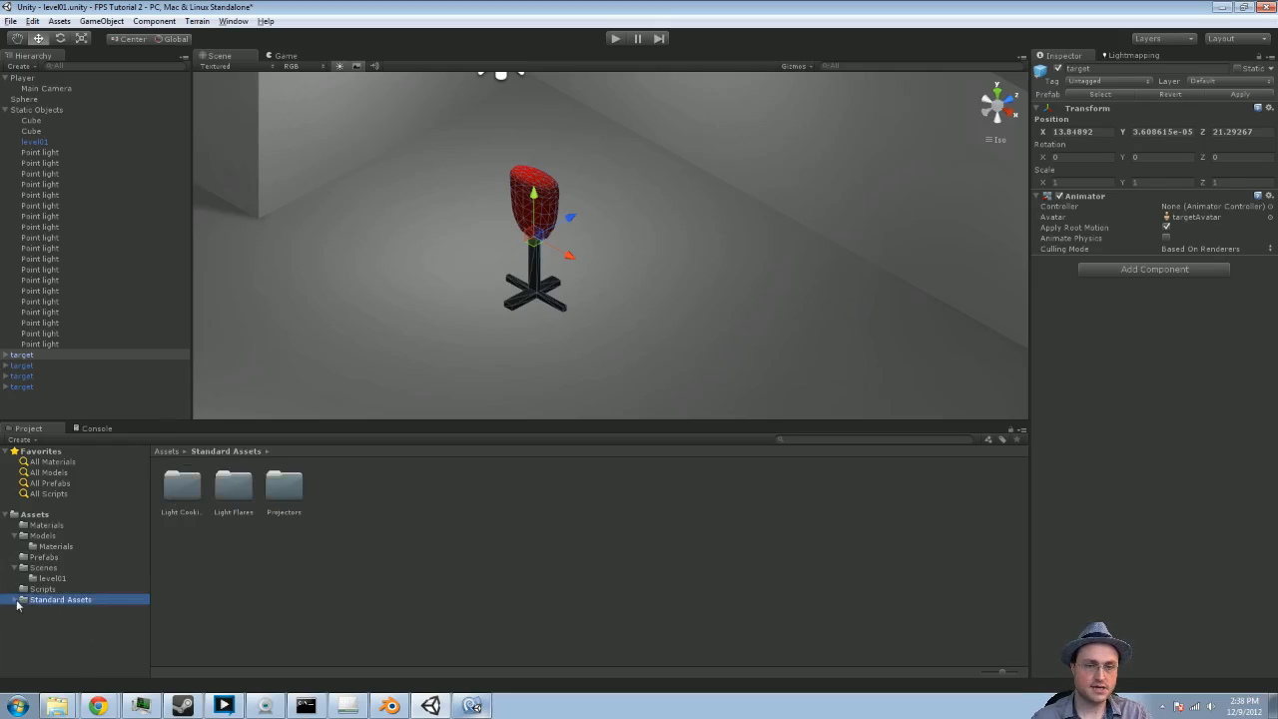
pyautogui.click(15, 601)
pyautogui.click(54, 663)
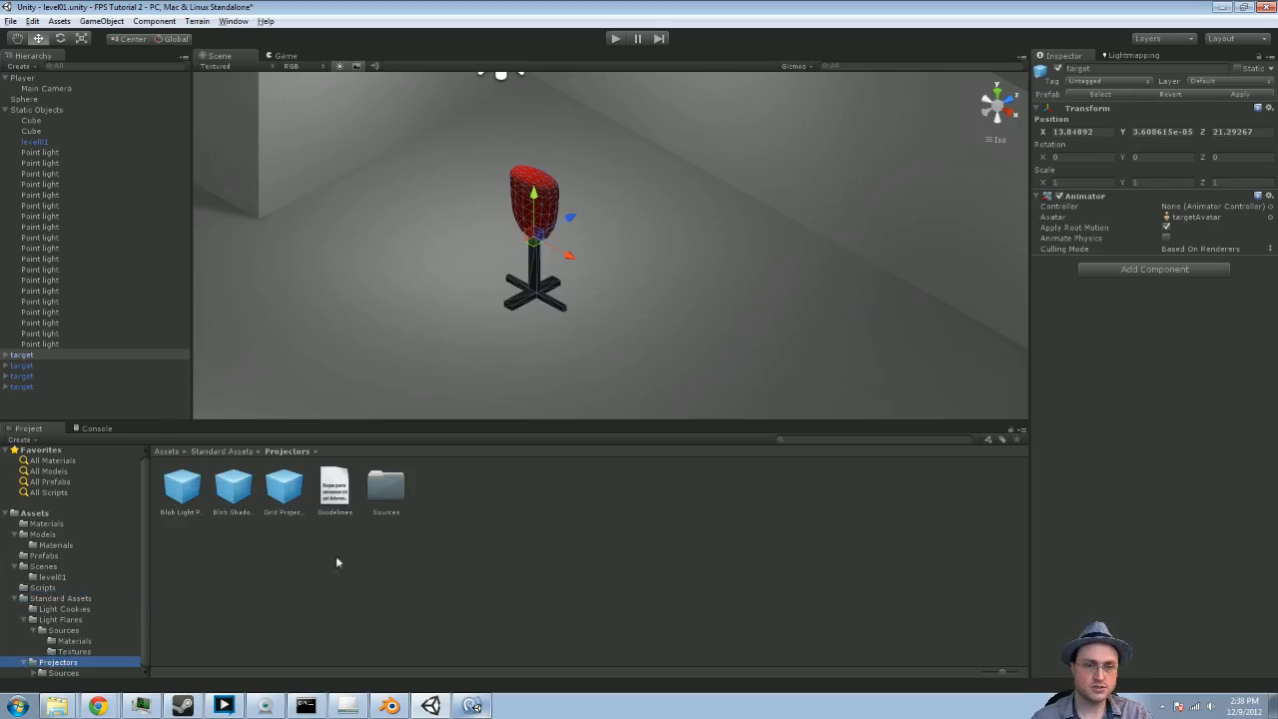
# Add the Blob Shadow Projector prefab as a child of the newest target, which stands alone in the far corner
pyautogui.click(180, 488)
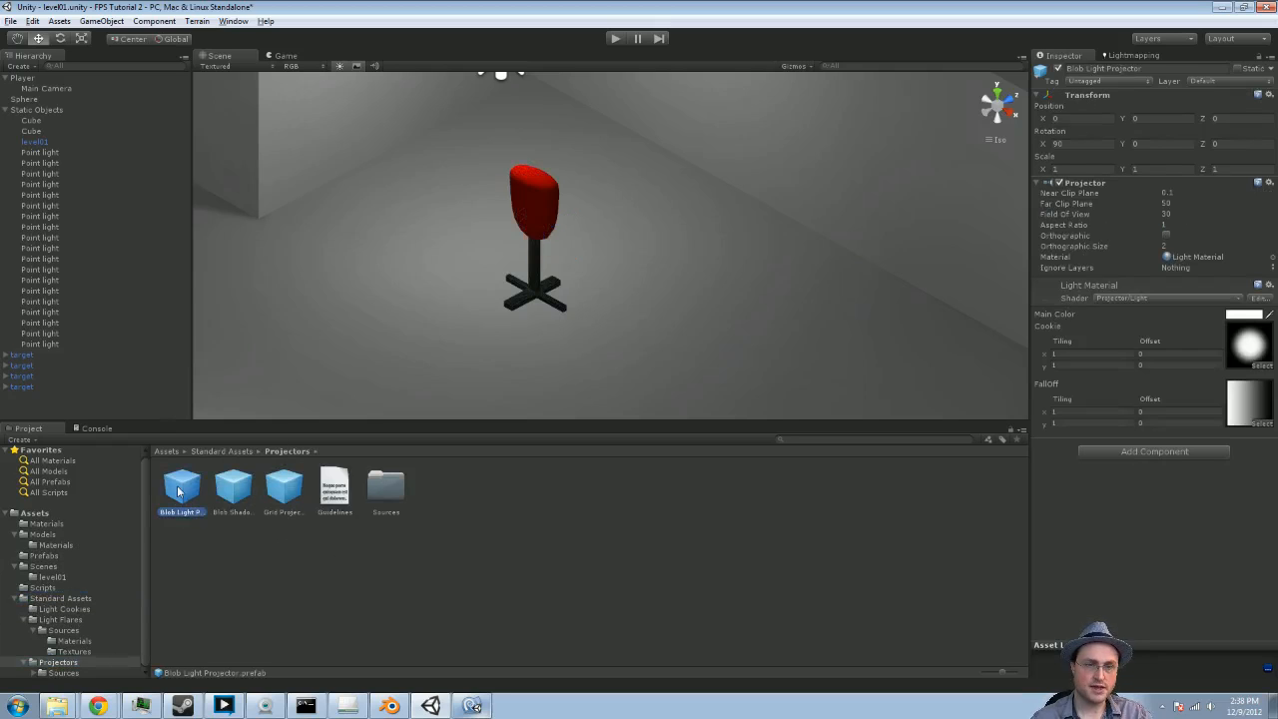
pyautogui.click(232, 493)
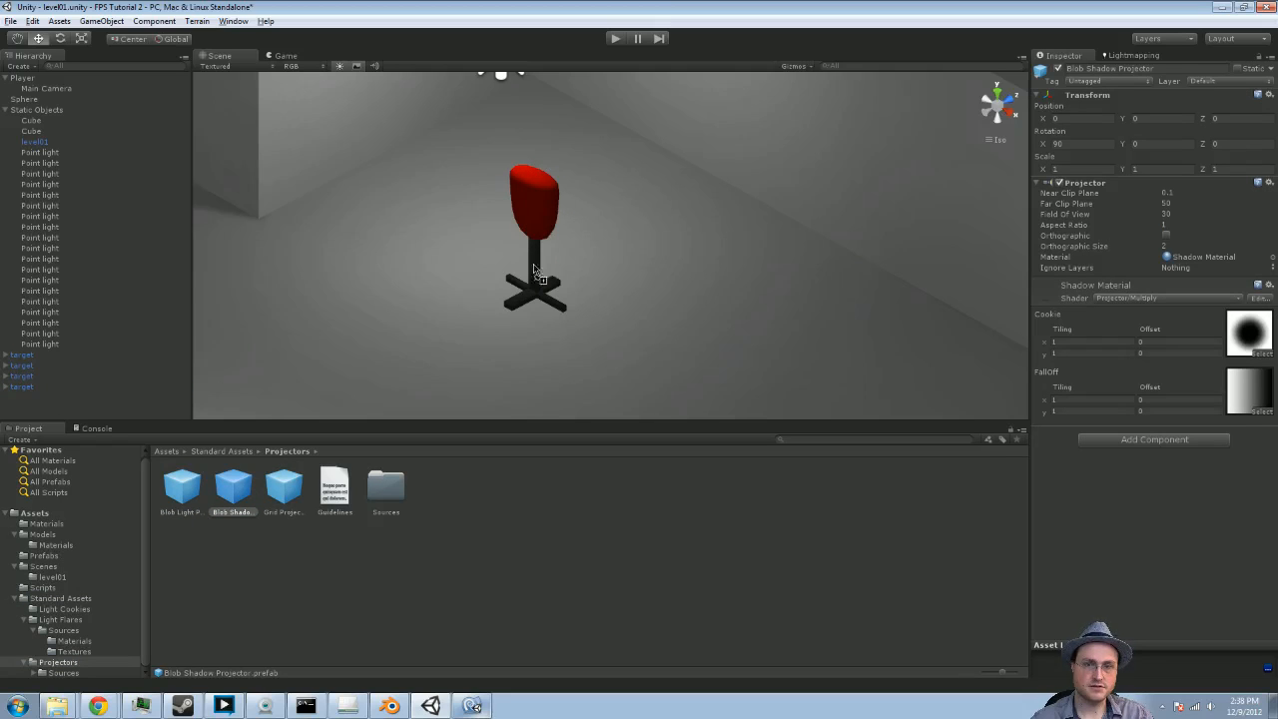
pyautogui.click(35, 387)
pyautogui.click(35, 377)
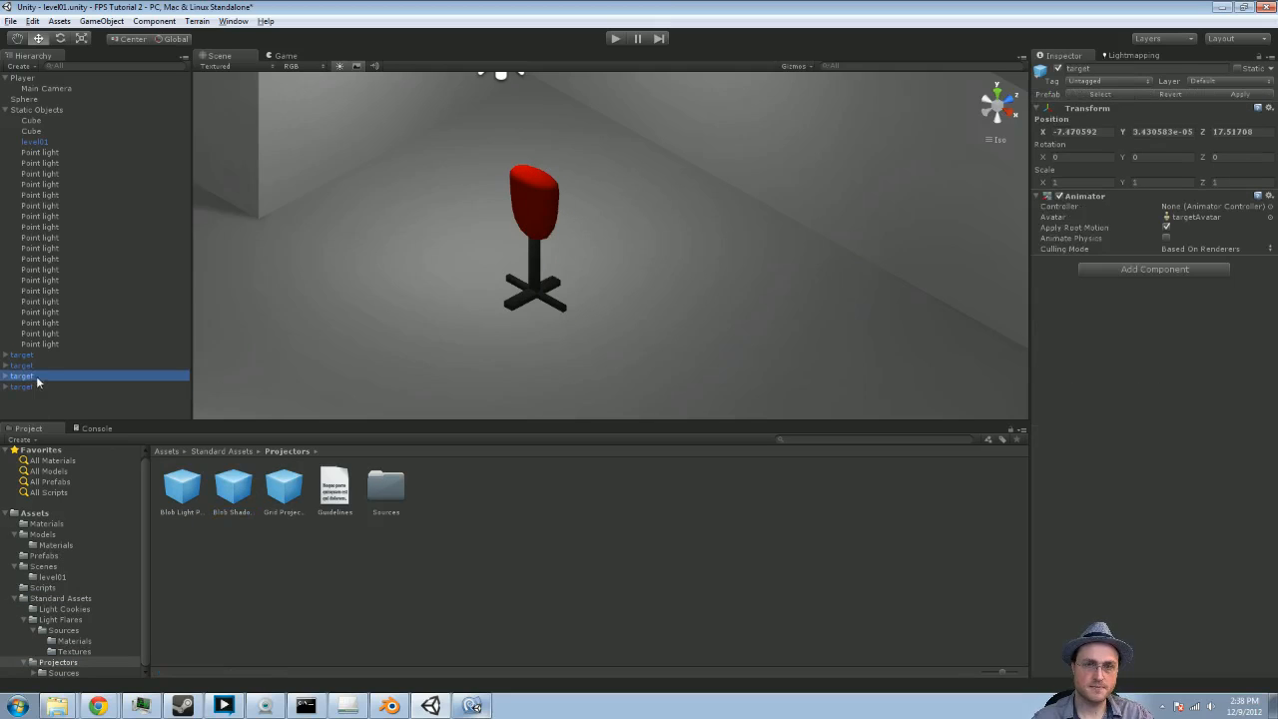
pyautogui.click(33, 366)
pyautogui.click(30, 356)
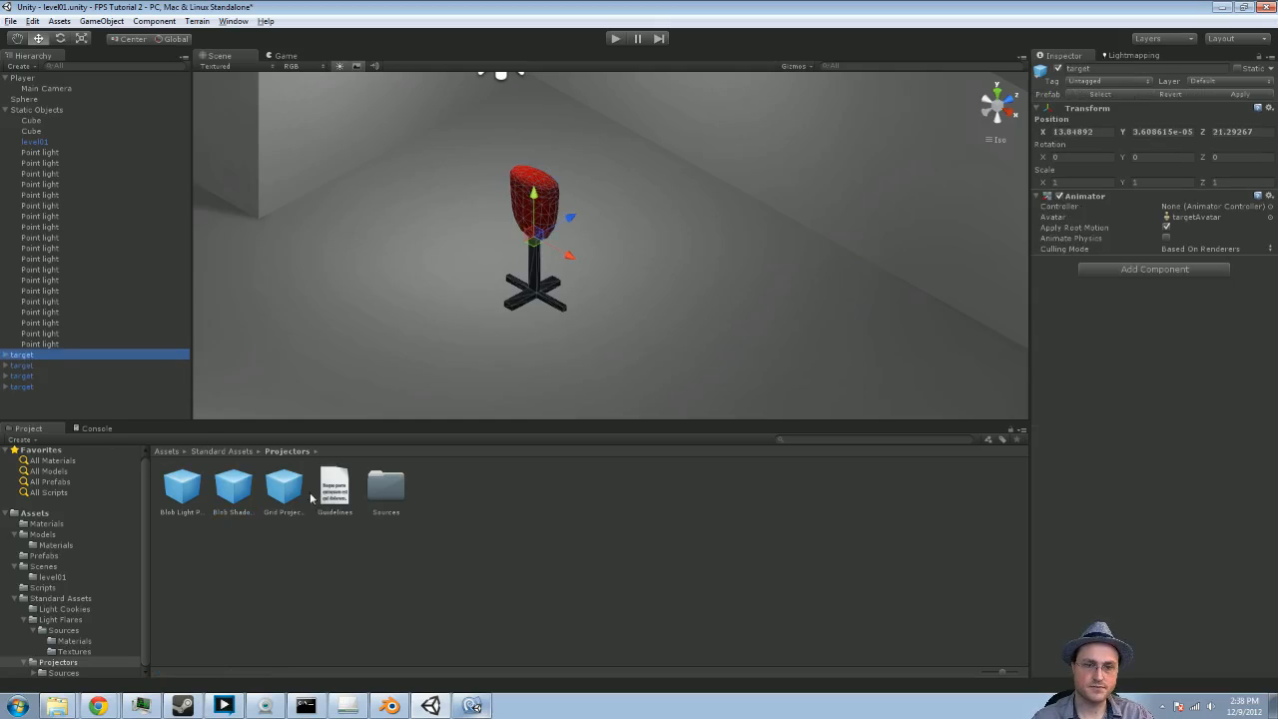
pyautogui.moveTo(234, 494); pyautogui.dragTo(31, 361)
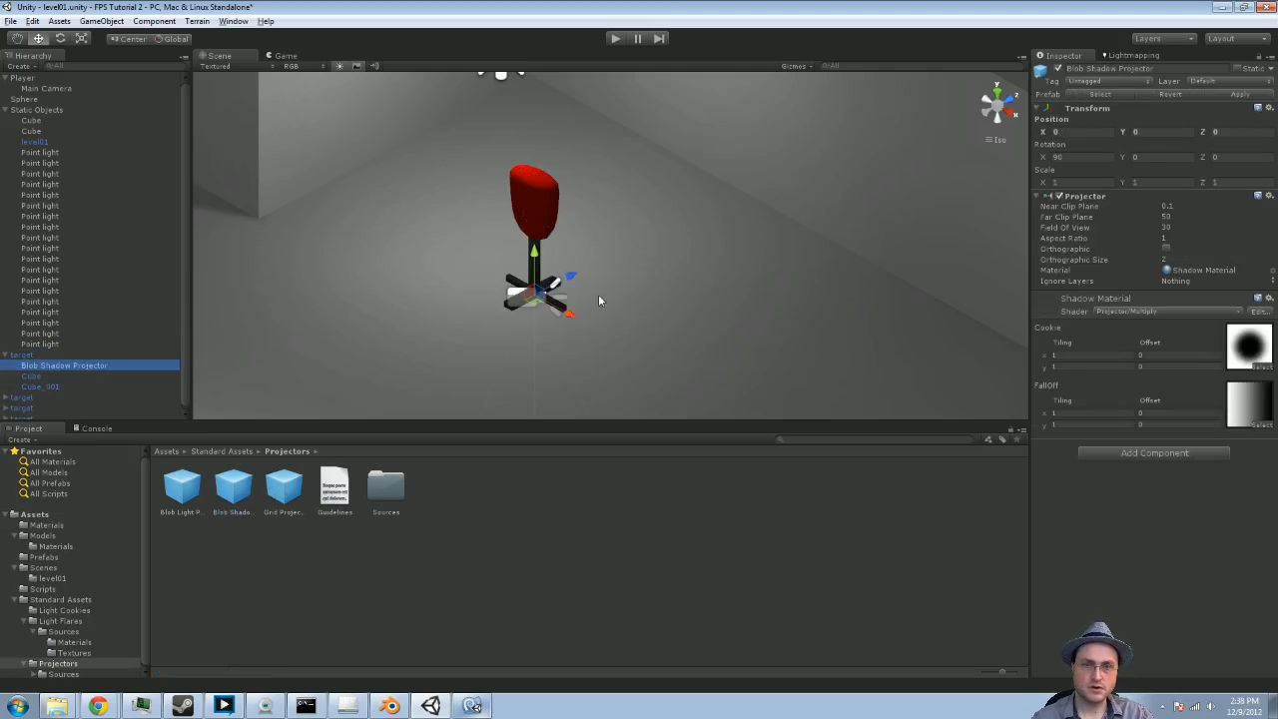
# Raise the blob shadow projector above the target to a Y position of about 2.08 and set its Near Clip Plane to 1.68
pyautogui.moveTo(539, 252); pyautogui.dragTo(533, 117)
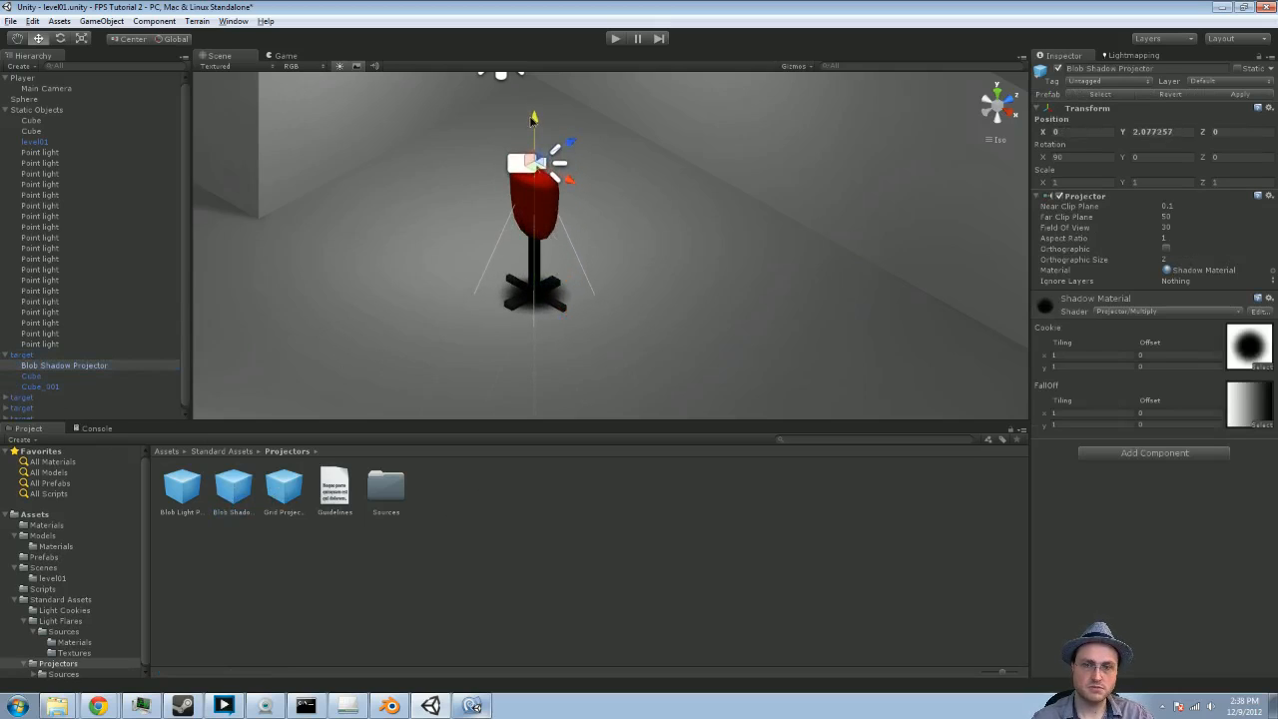
pyautogui.keyDown('alt'); pyautogui.moveTo(413, 368); pyautogui.dragTo(559, 303); pyautogui.keyUp('alt')
pyautogui.scroll(4, 545, 301)
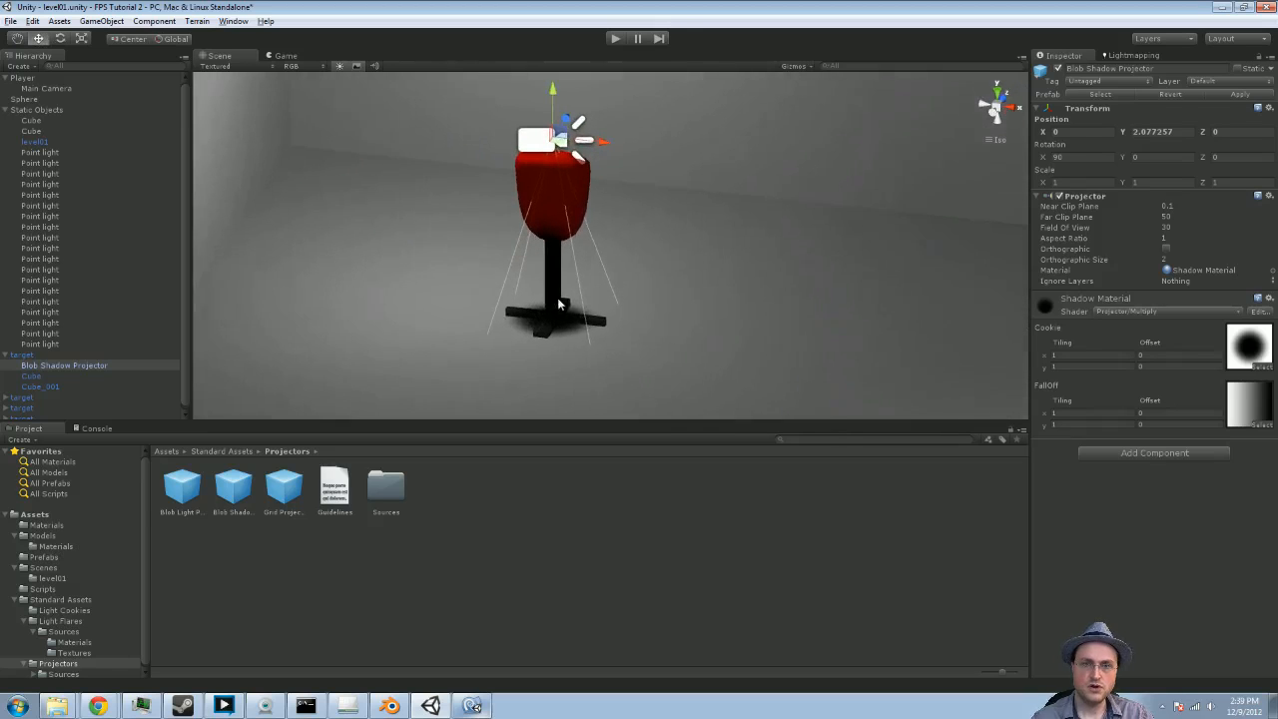
pyautogui.click(1166, 206)
pyautogui.moveTo(1120, 205)
pyautogui.mouseDown()
pyautogui.moveTo(1166, 206)
pyautogui.moveTo(1099, 209)
pyautogui.moveTo(1136, 208)
pyautogui.mouseUp()
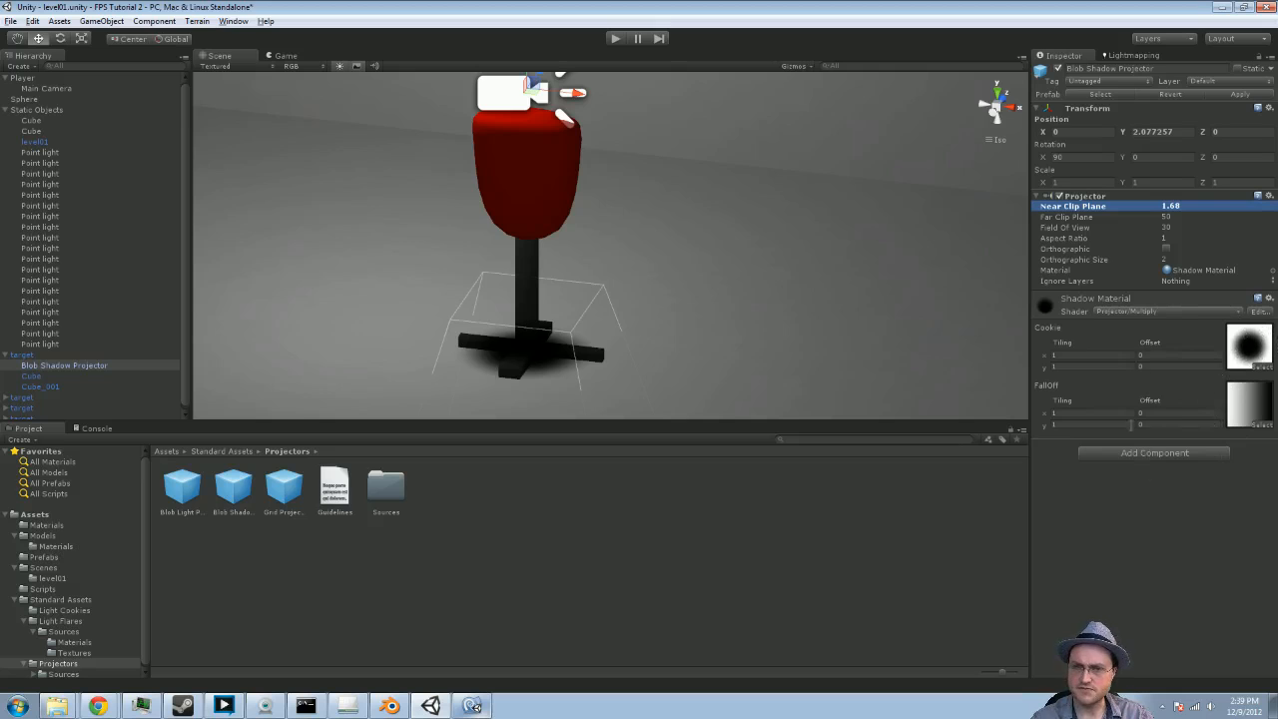
# Apply the blob shadow projector's modified settings to its prefab
pyautogui.moveTo(695, 216)
pyautogui.mouseDown(button='middle')
pyautogui.moveTo(677, 257)
pyautogui.moveTo(689, 230)
pyautogui.mouseUp(button='middle')
pyautogui.scroll(-6, 621, 324)
pyautogui.scroll(-8, 616, 326)
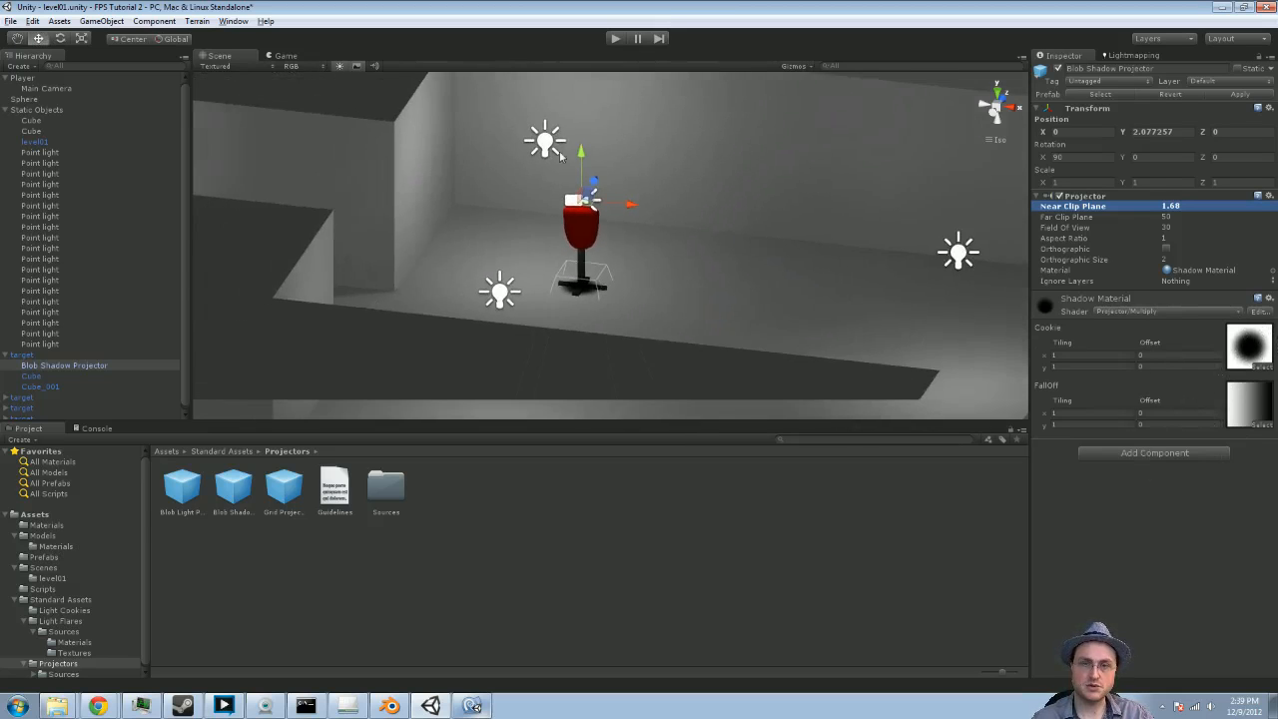
pyautogui.moveTo(400, 279); pyautogui.dragTo(779, 231, button='middle')
pyautogui.press('f')
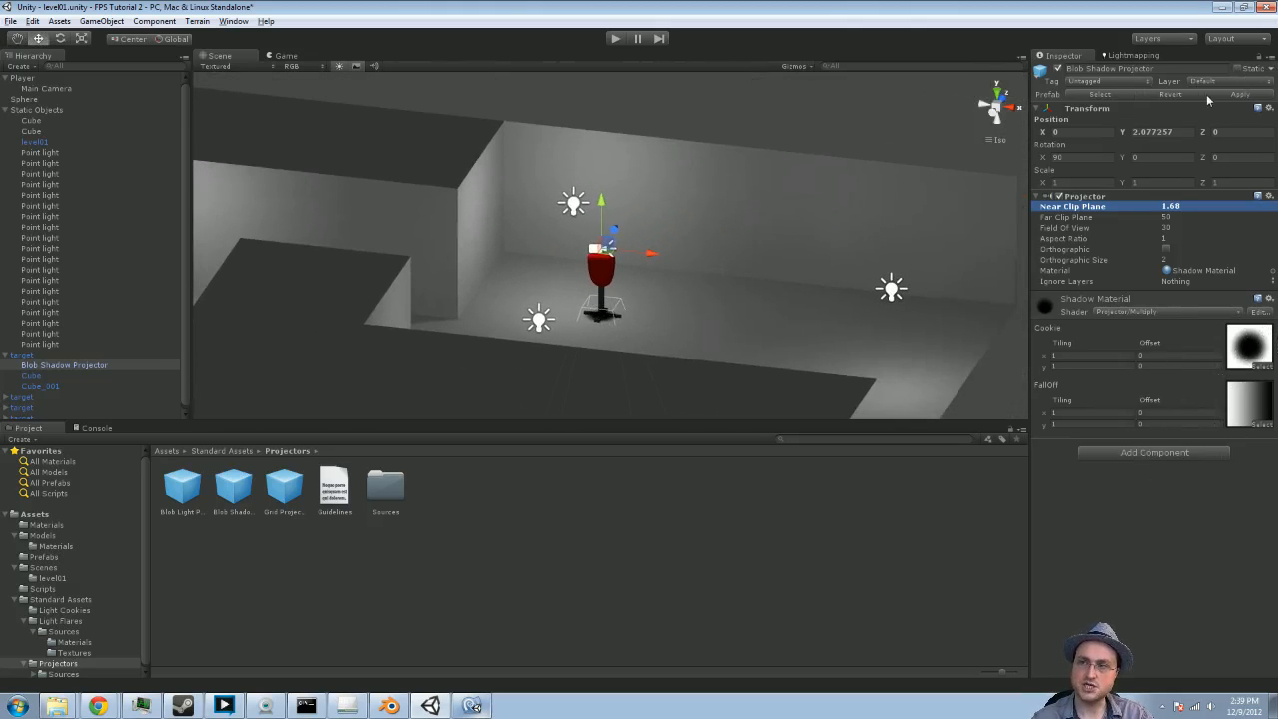
pyautogui.click(1214, 94)
# Select the parent target holding the projector and apply its changes to the target prefab
pyautogui.moveTo(288, 272); pyautogui.dragTo(741, 245, button='middle')
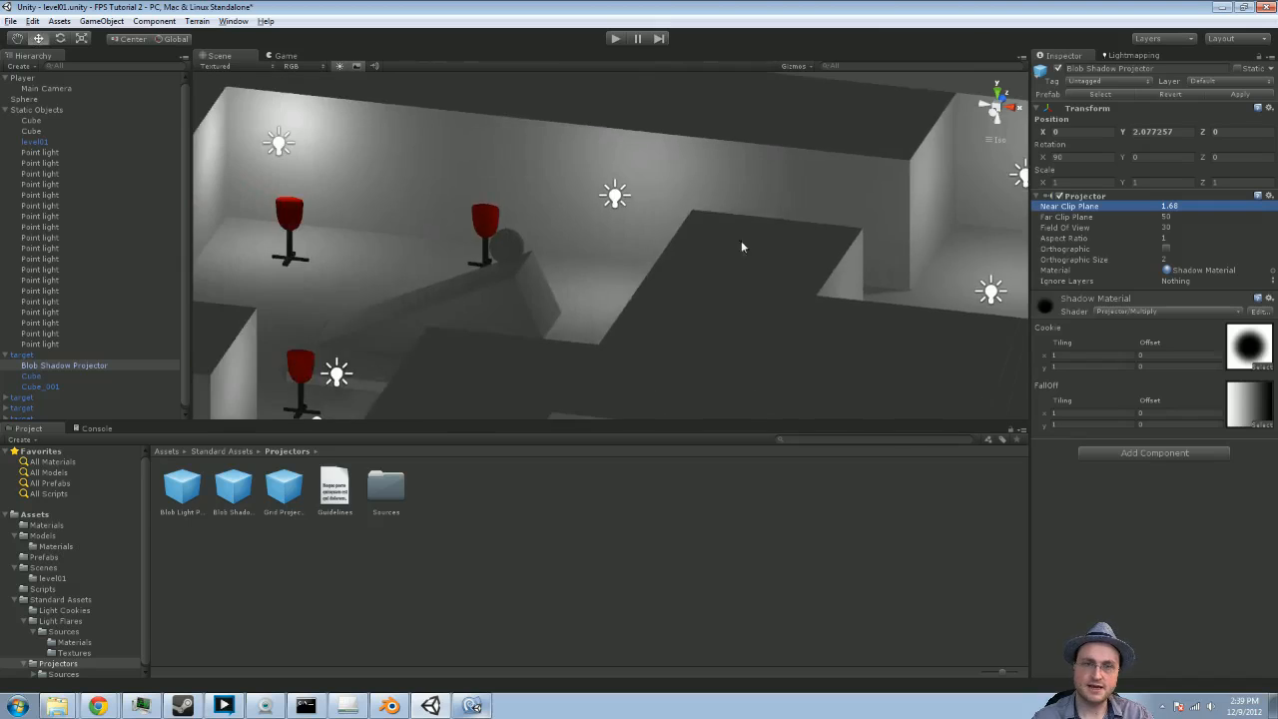
pyautogui.moveTo(550, 254); pyautogui.dragTo(669, 241, button='middle')
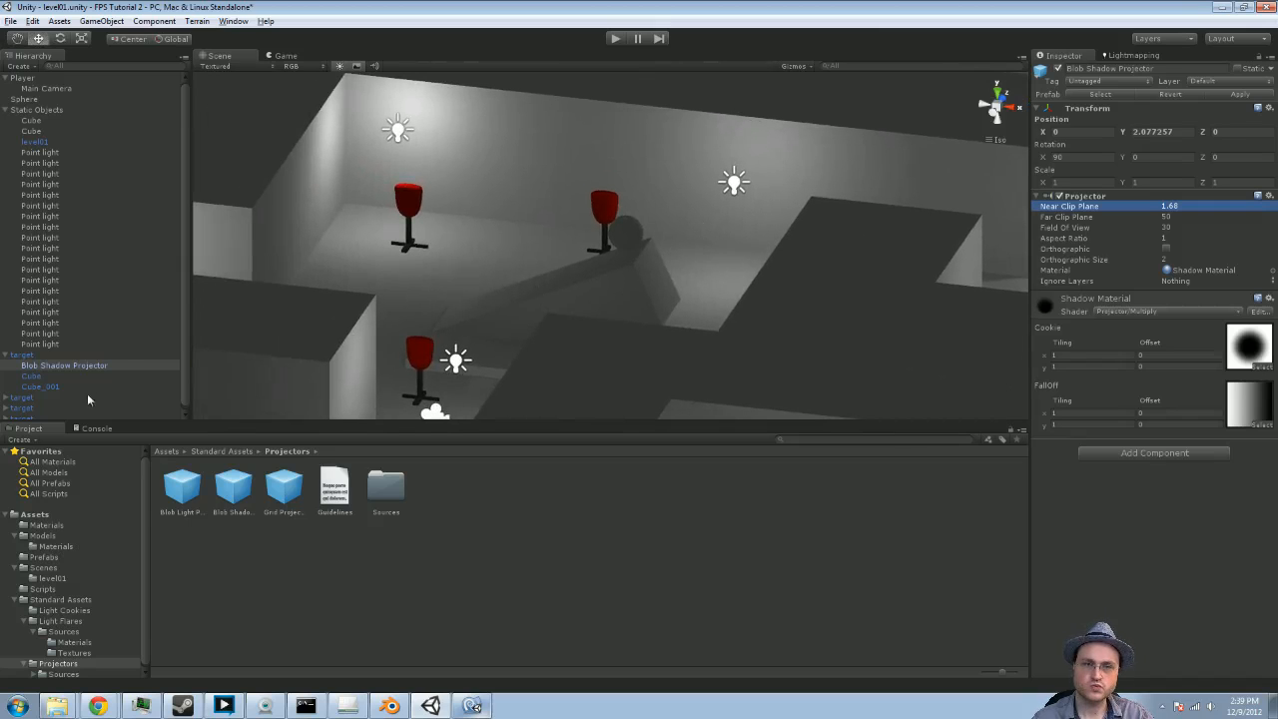
pyautogui.click(113, 355)
pyautogui.click(1231, 92)
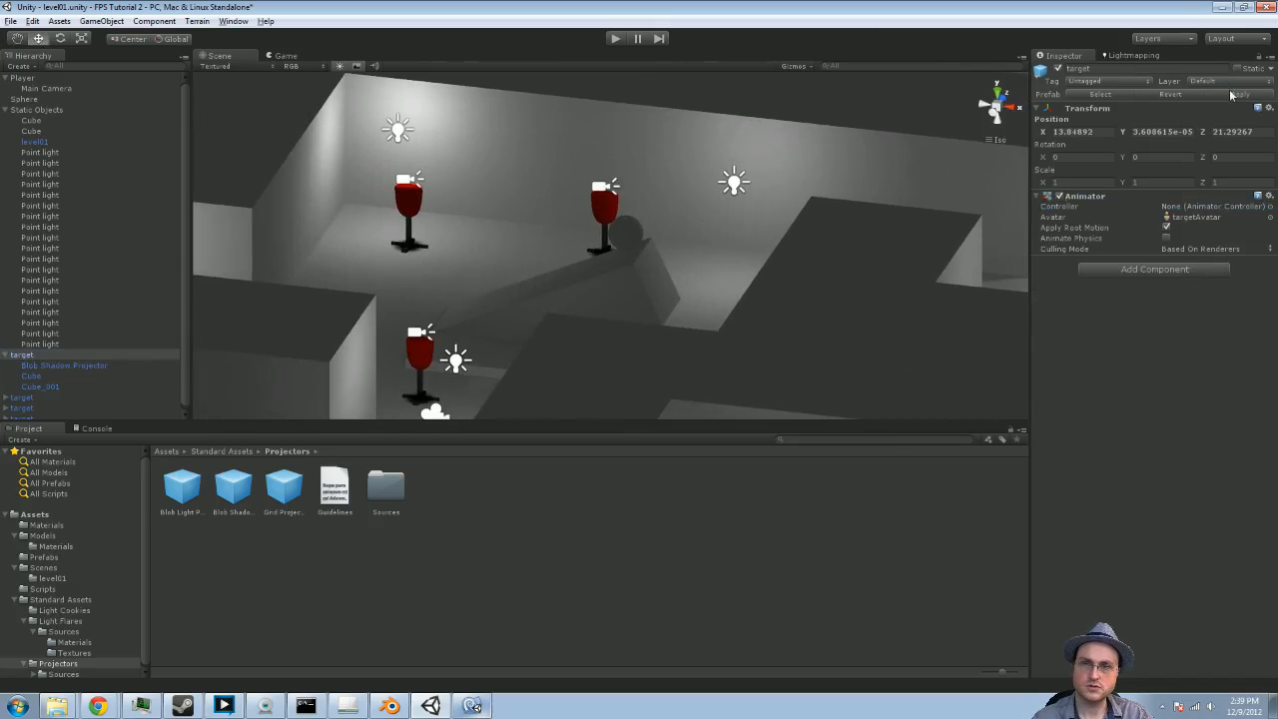
# Deselect the target and examine the blob shadows beneath the other targets around the ramp
pyautogui.moveTo(753, 195); pyautogui.dragTo(366, 175, button='middle')
pyautogui.moveTo(439, 212); pyautogui.dragTo(923, 200, button='middle')
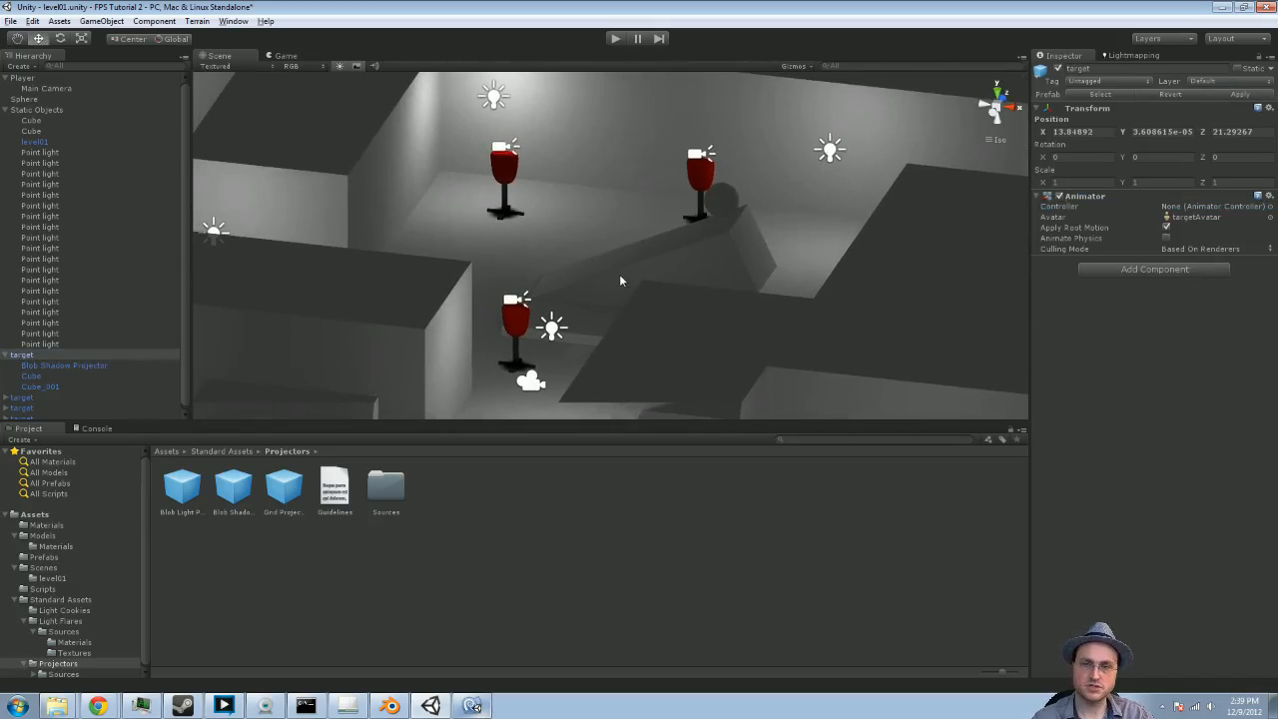
pyautogui.moveTo(610, 133); pyautogui.dragTo(610, 240, button='middle')
pyautogui.click(770, 88)
pyautogui.moveTo(635, 299); pyautogui.dragTo(708, 118, button='middle')
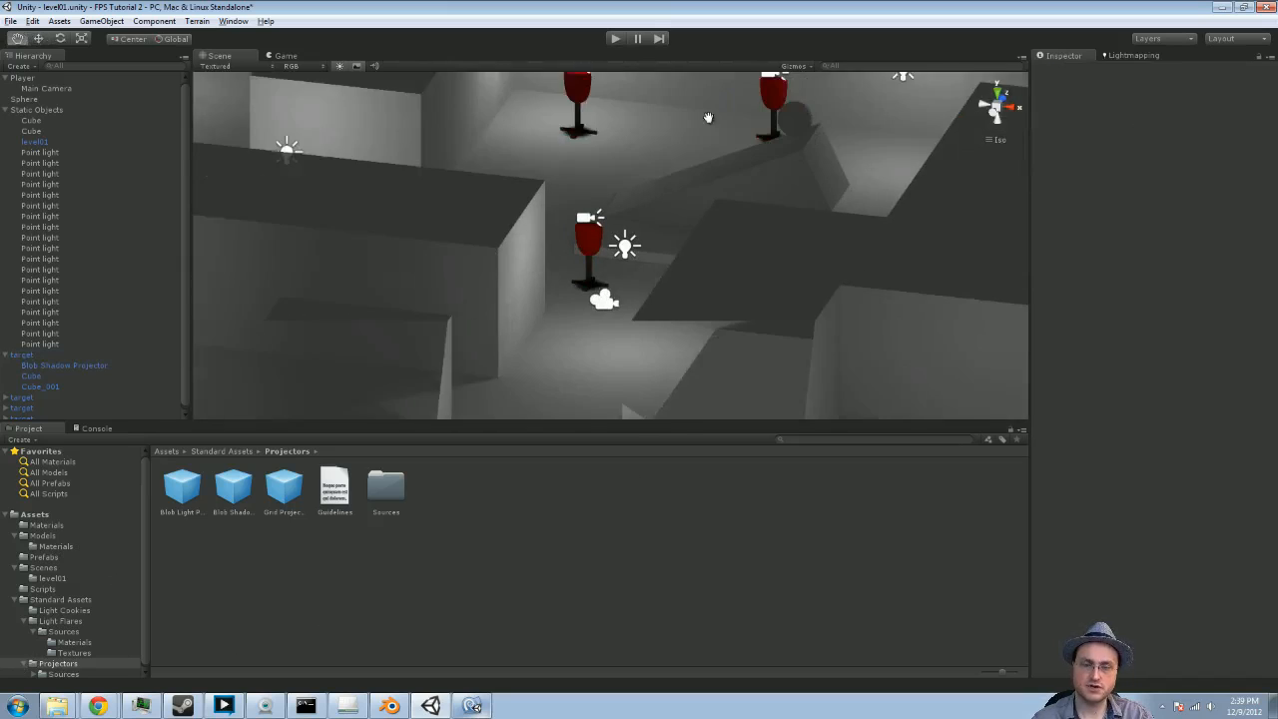
pyautogui.scroll(10, 639, 250)
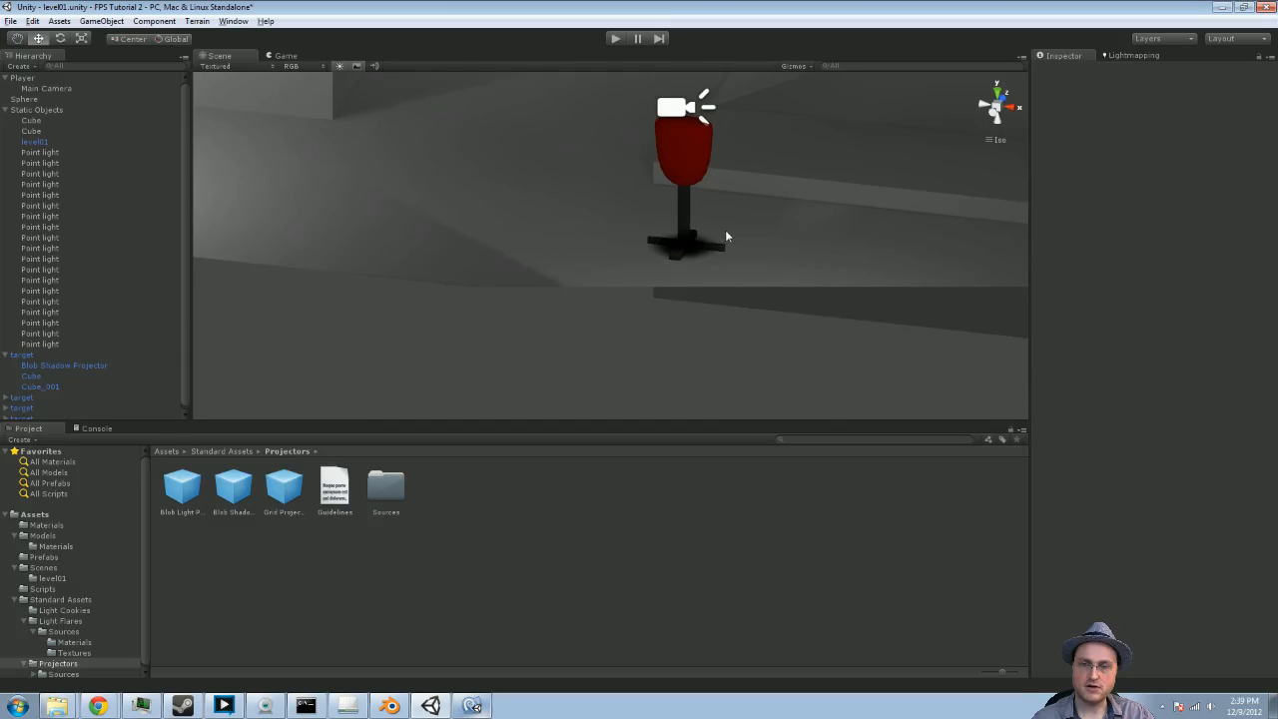
pyautogui.moveTo(726, 236); pyautogui.dragTo(539, 284, button='right')
pyautogui.scroll(-5, 559, 269)
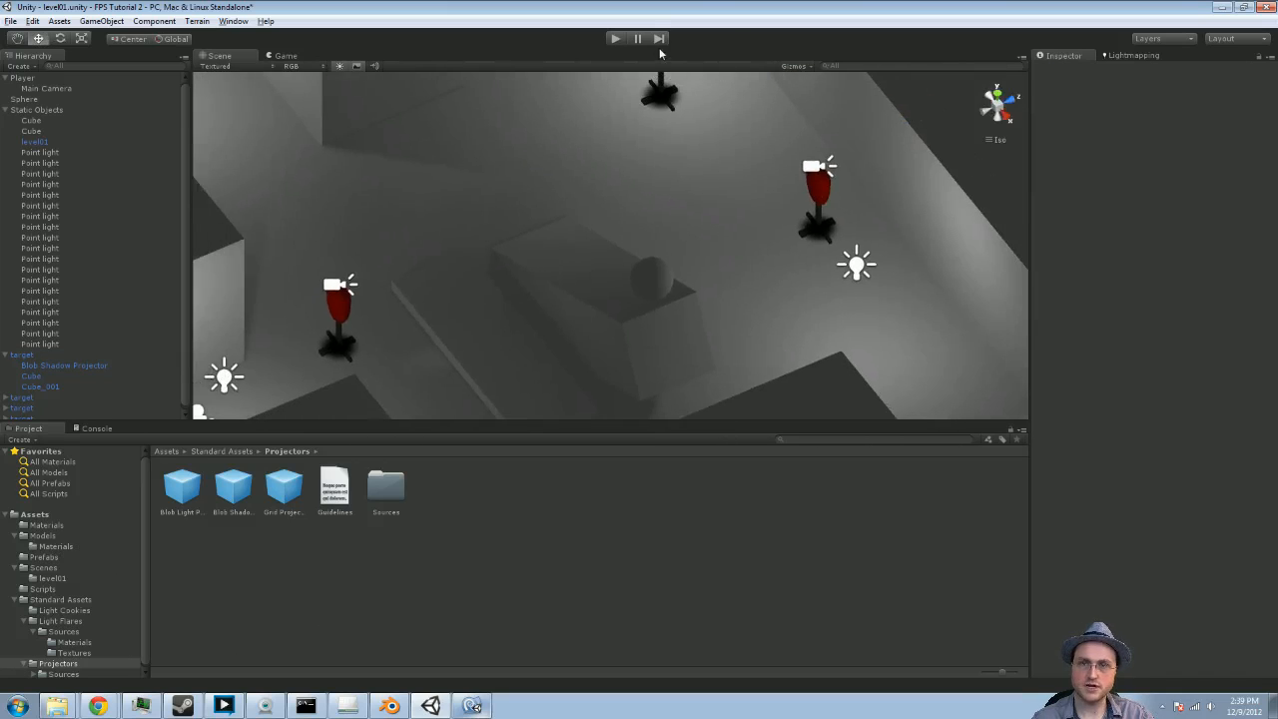
# Play-test the level, walk around to inspect each target's blob shadow, and stop the game
pyautogui.click(614, 38)
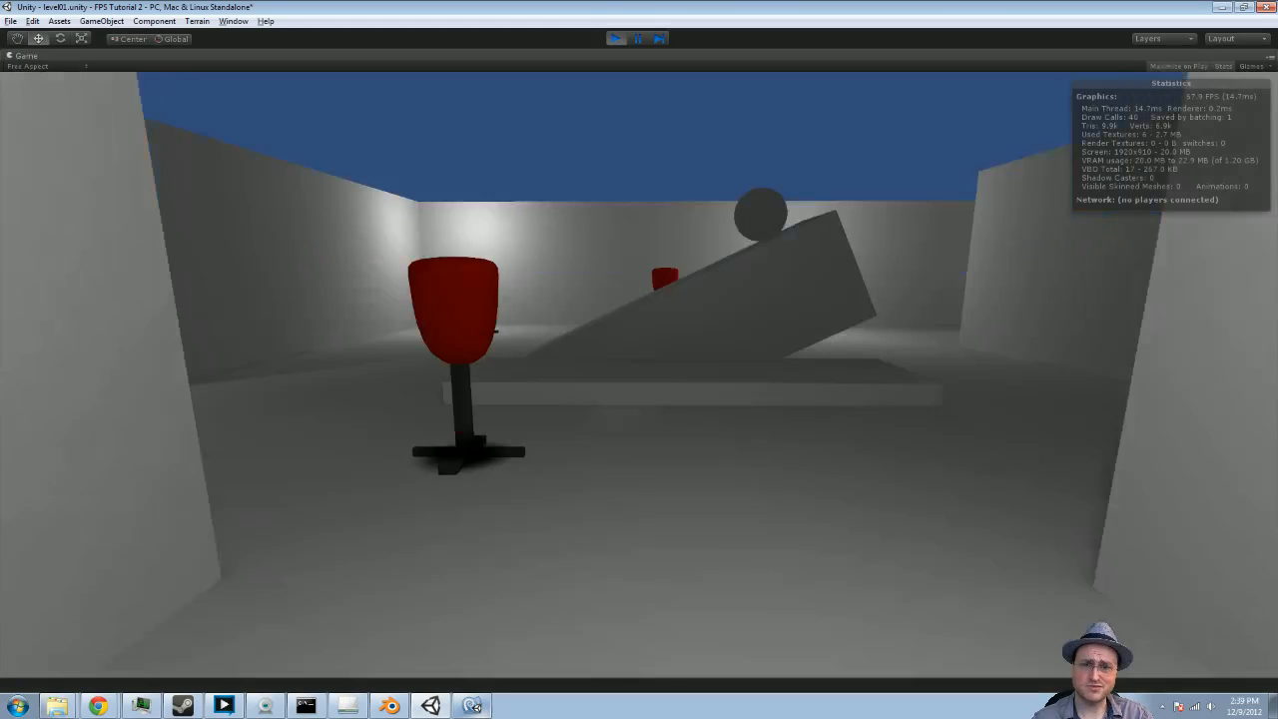
pyautogui.press('w')
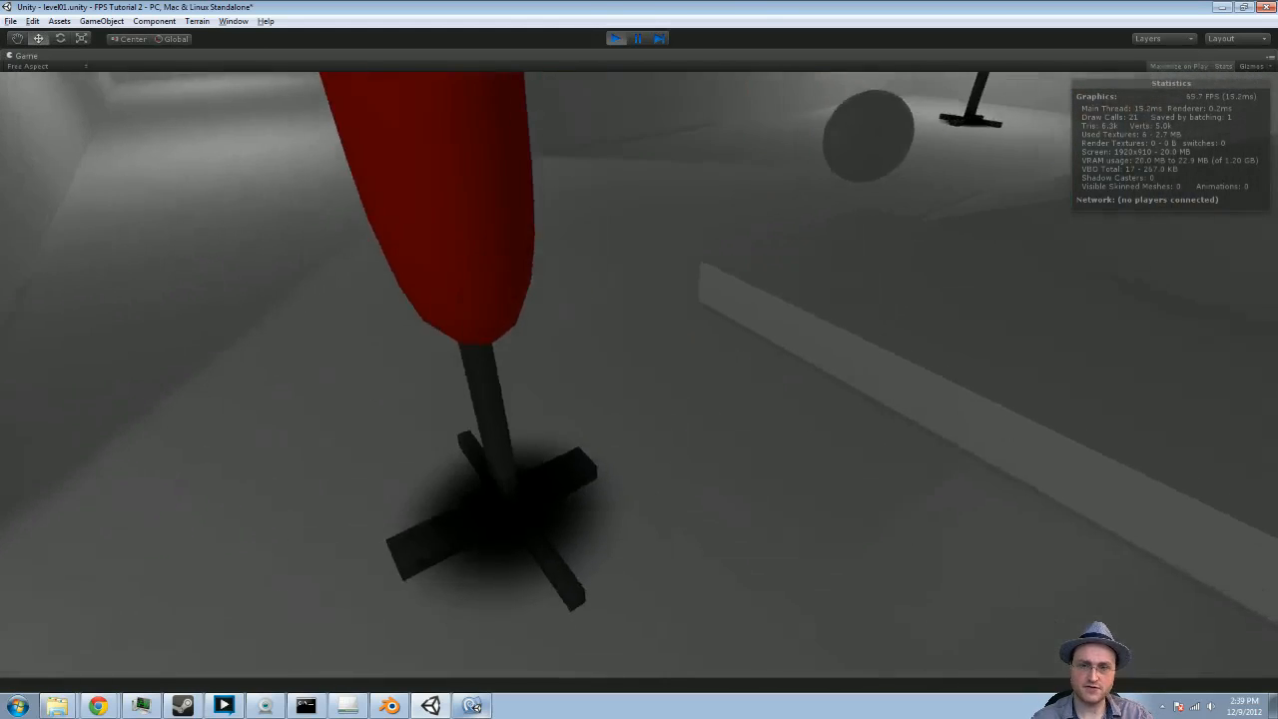
pyautogui.press('w')
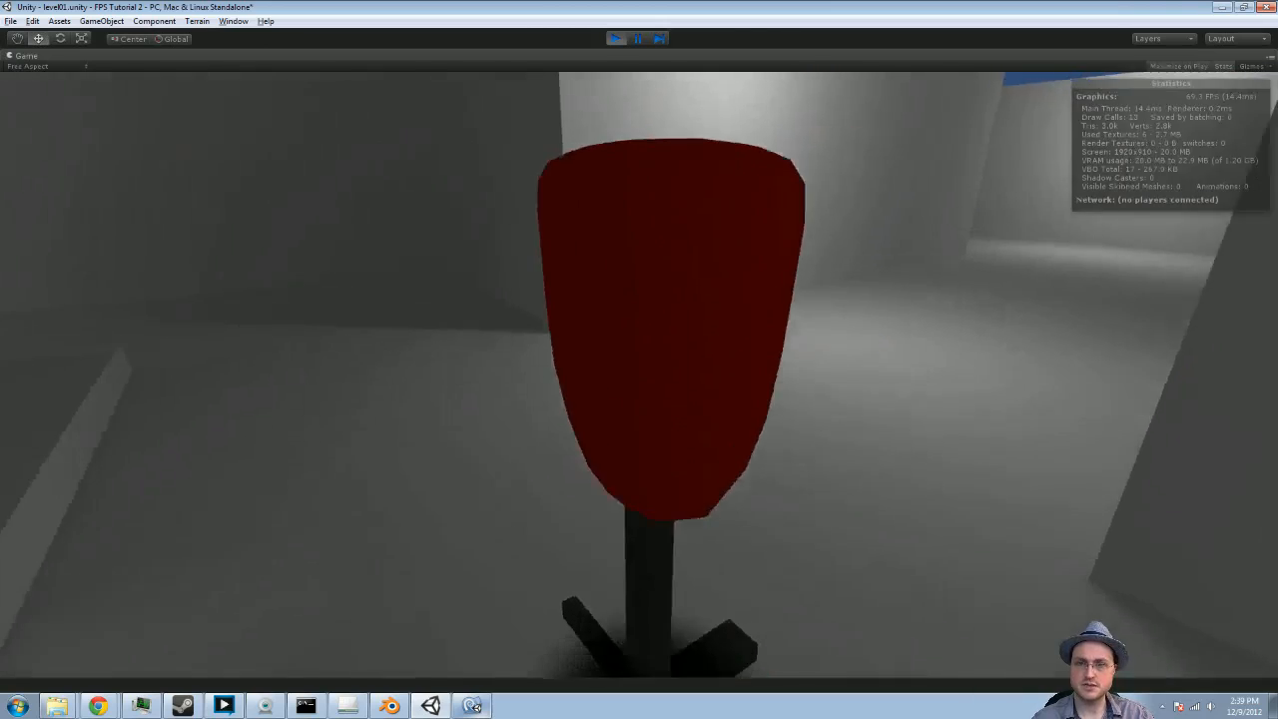
pyautogui.press('w')
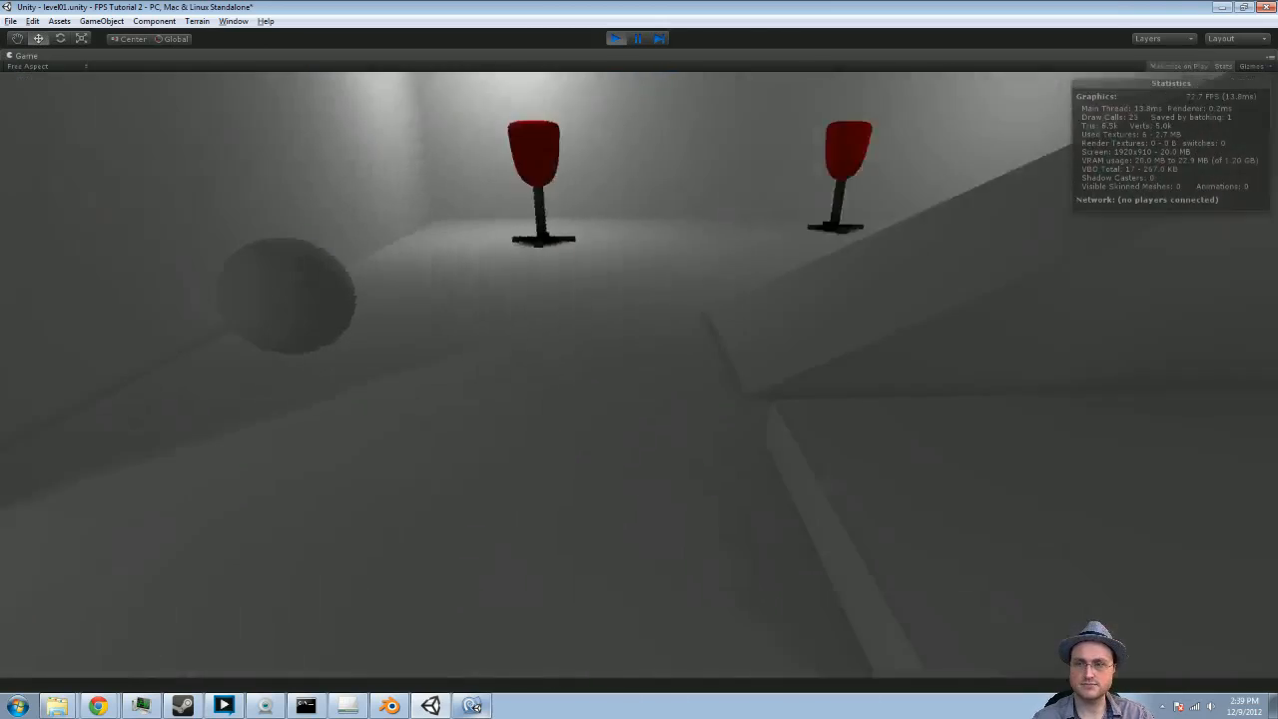
pyautogui.press('w')
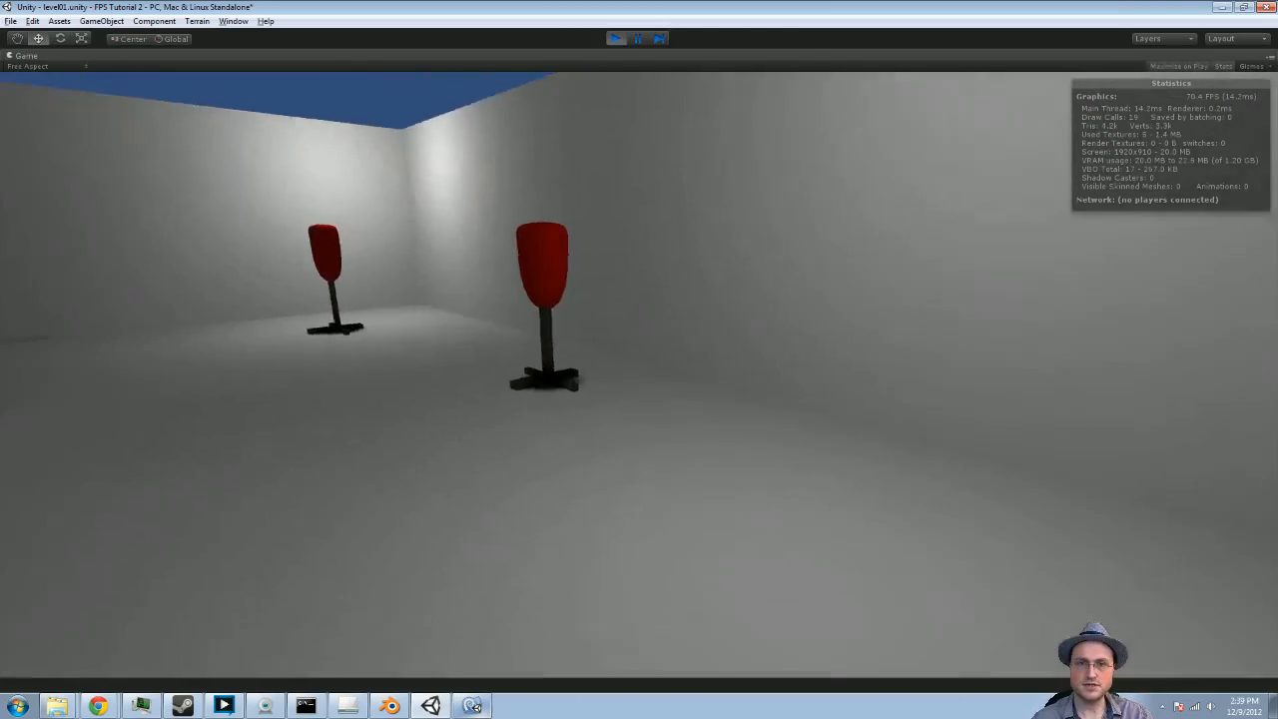
pyautogui.press('w')
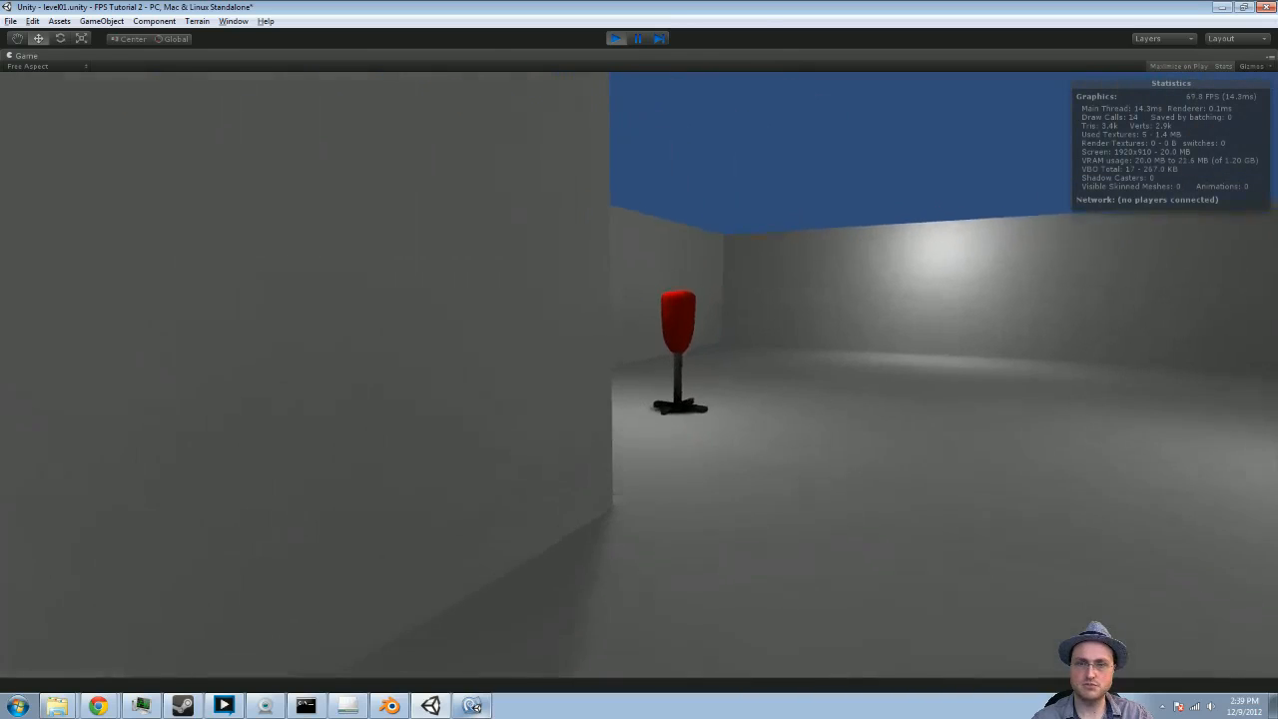
pyautogui.press('w')
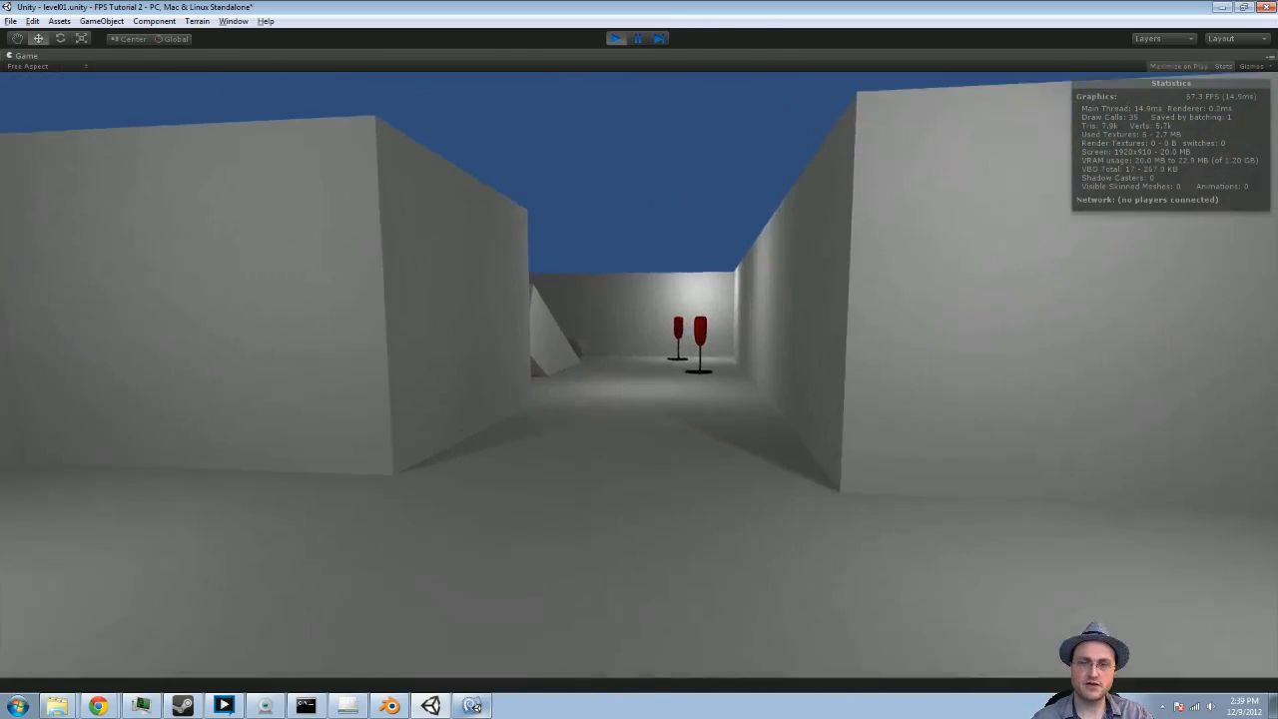
pyautogui.press('w')
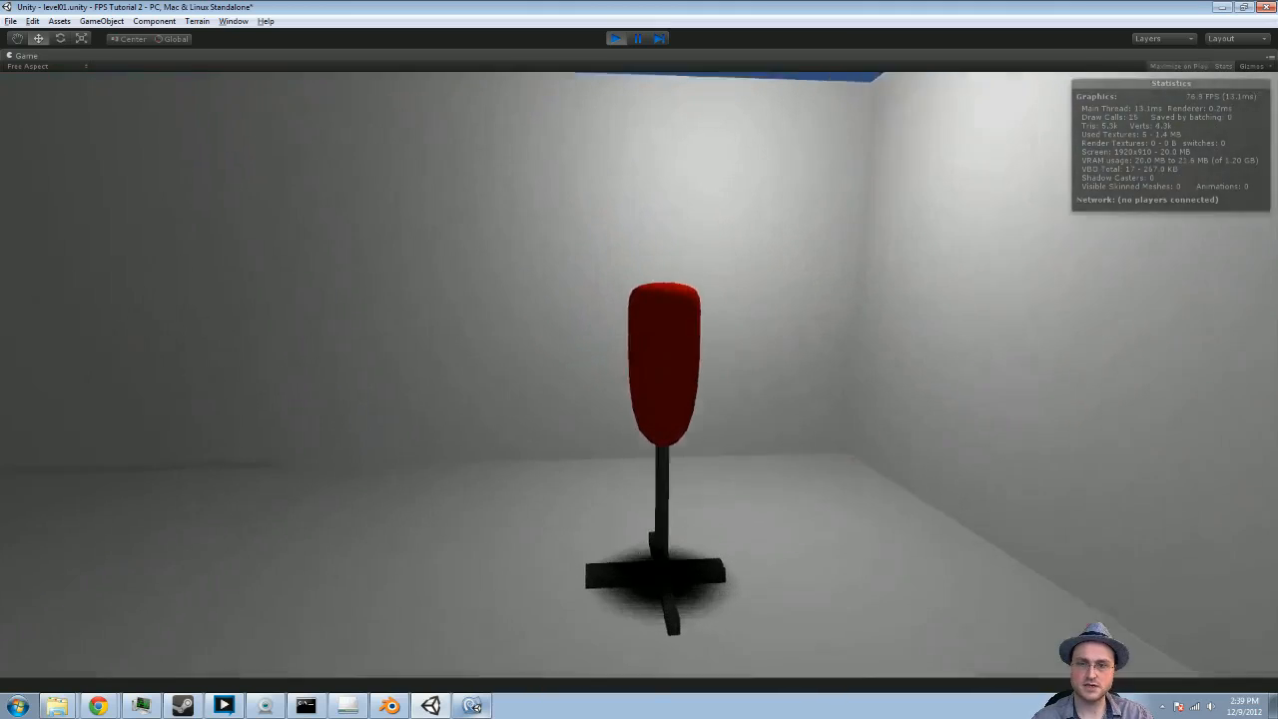
pyautogui.press('w')
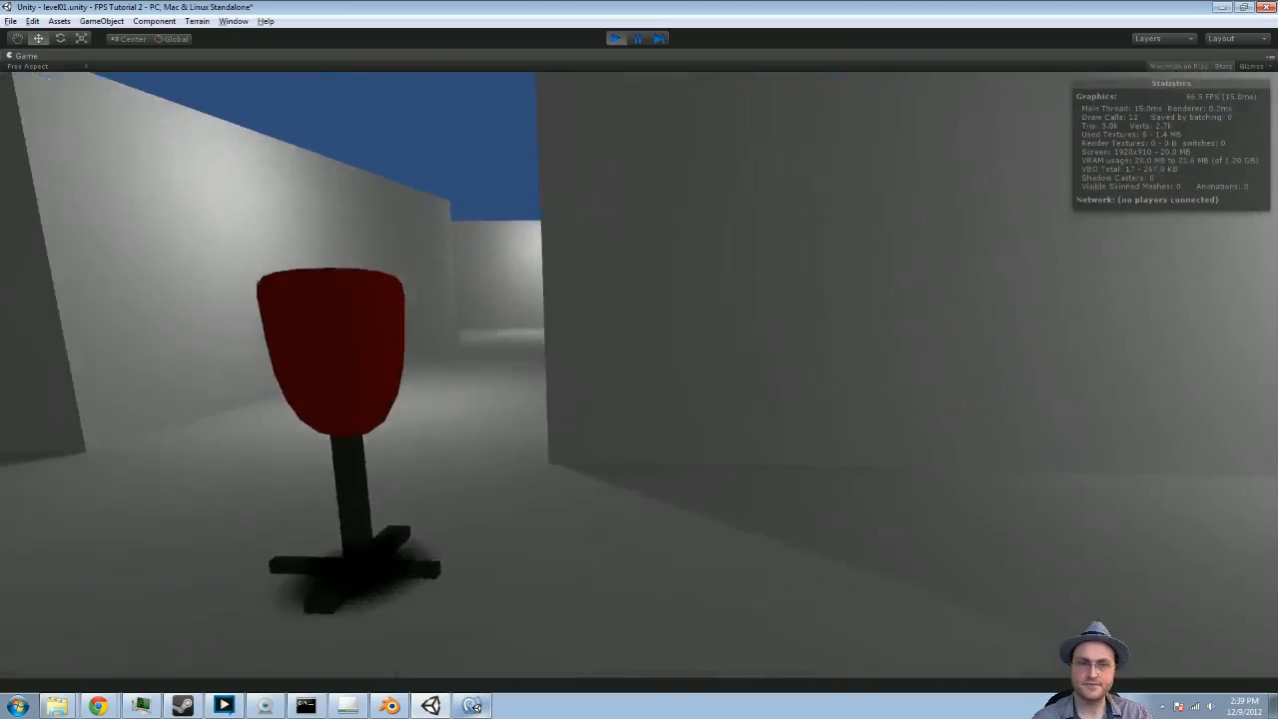
pyautogui.press('s')
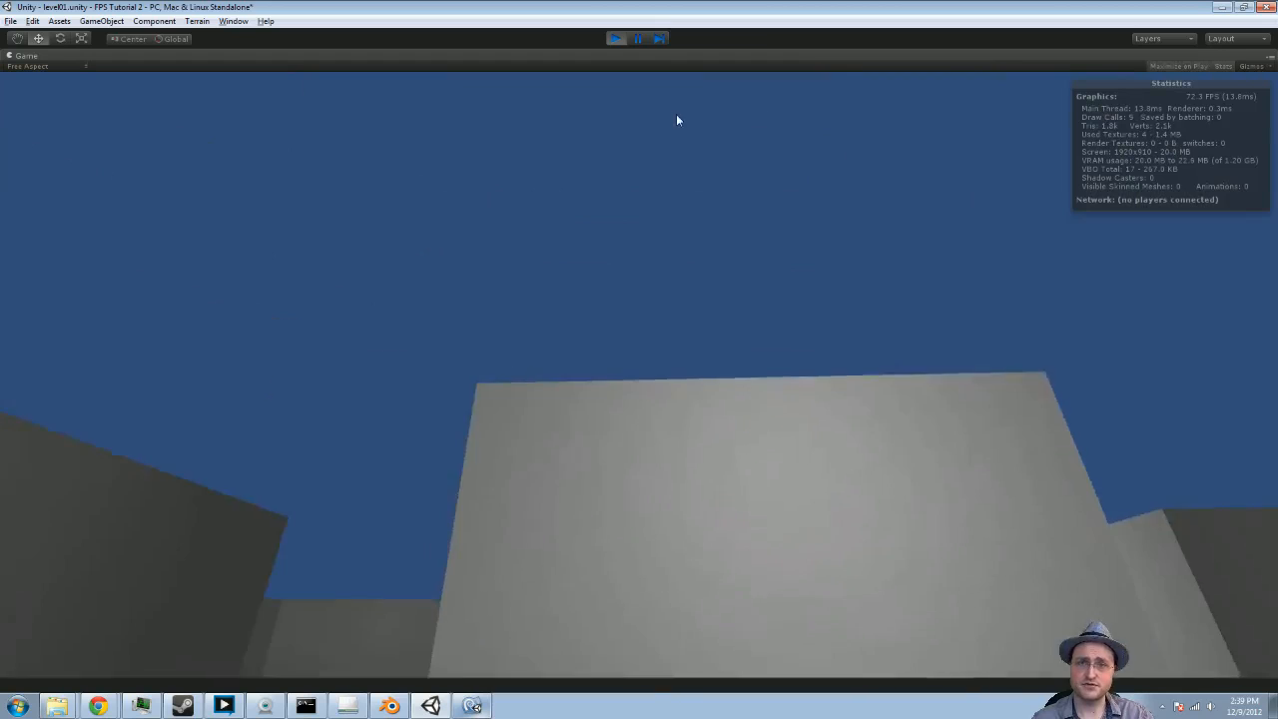
pyautogui.click(620, 39)
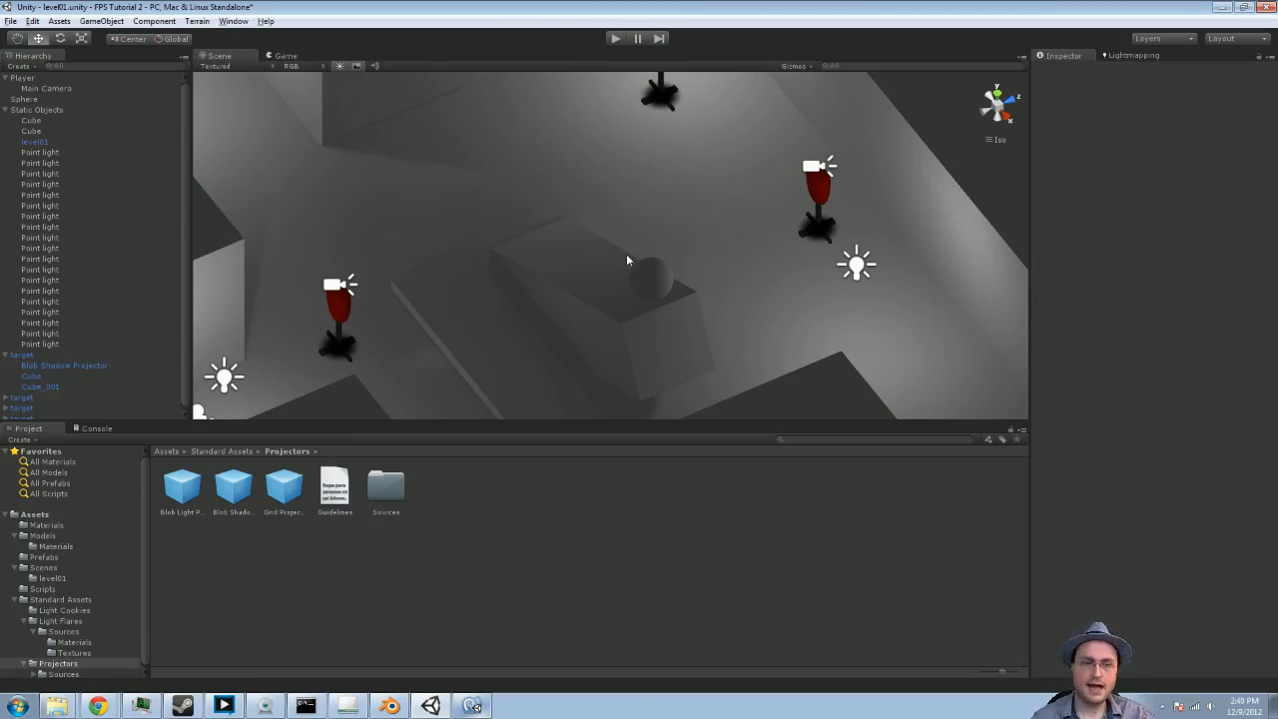
# Select the target nearest the player camera and examine its projector and the shadow at its base up close
pyautogui.moveTo(312, 320); pyautogui.dragTo(619, 232, button='middle')
pyautogui.scroll(3, 659, 255)
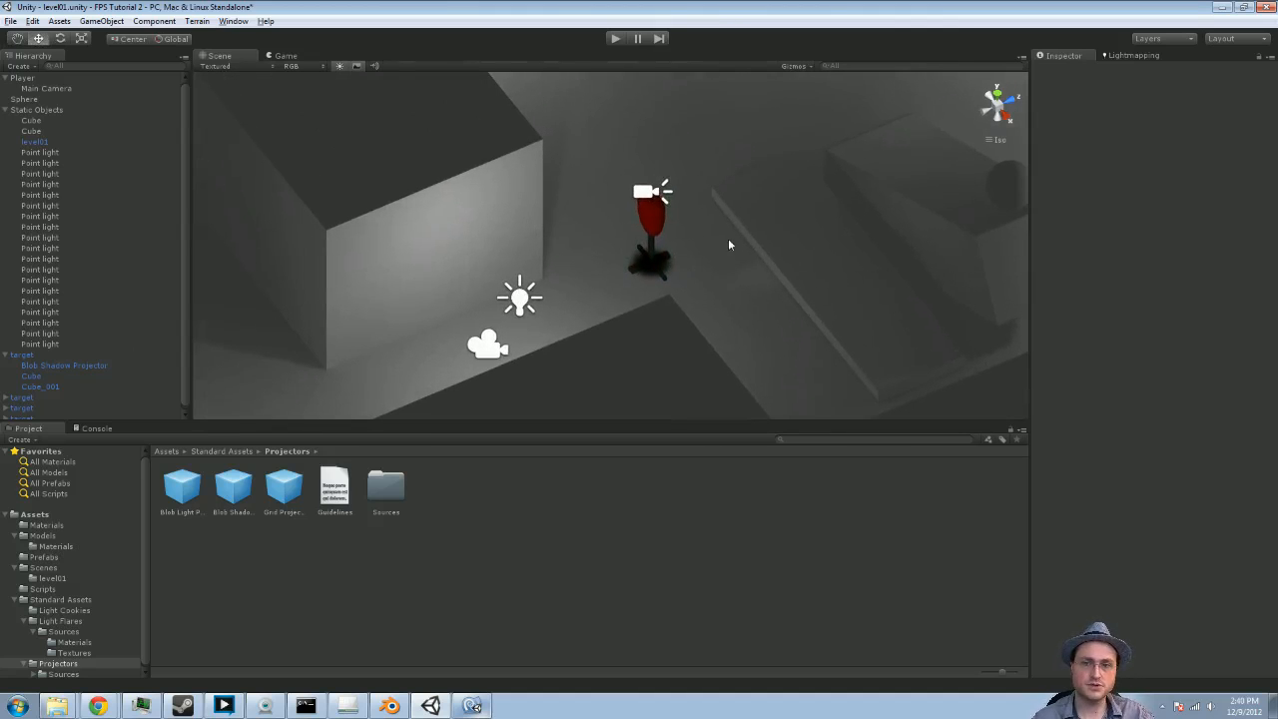
pyautogui.click(655, 230)
pyautogui.click(18, 415)
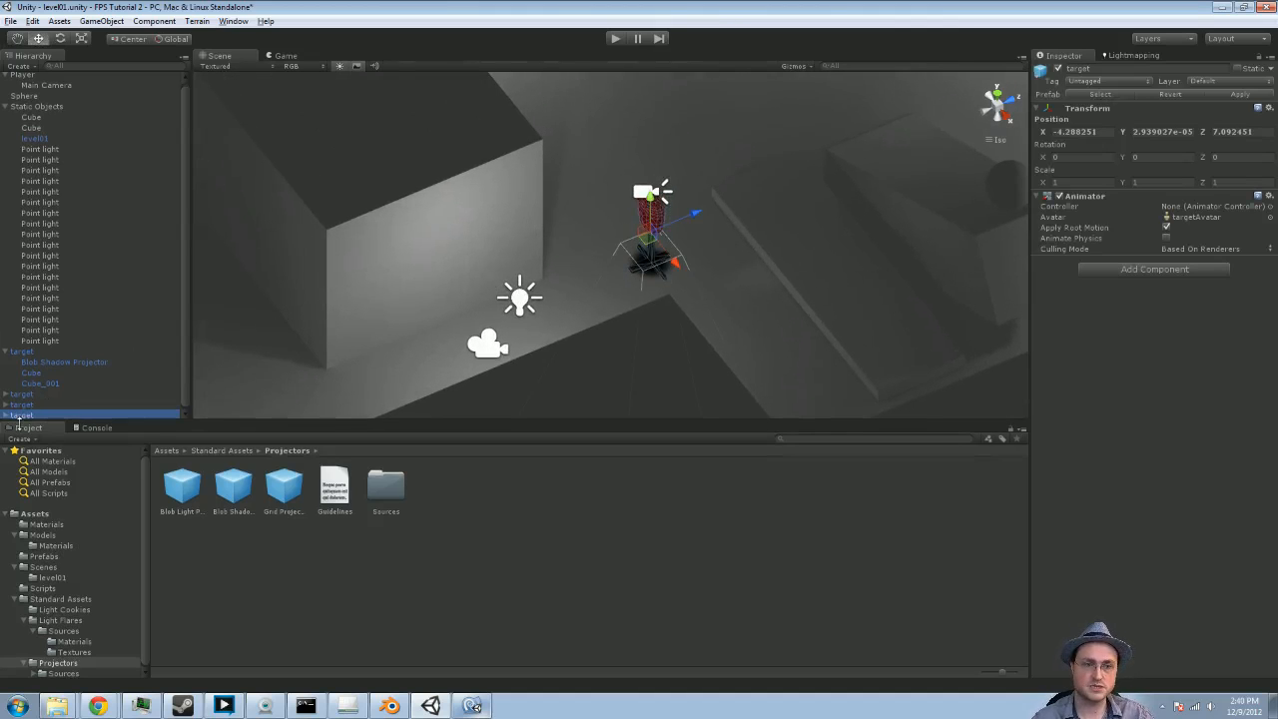
pyautogui.moveTo(18, 422); pyautogui.dragTo(22, 423)
pyautogui.keyDown('alt'); pyautogui.moveTo(199, 409); pyautogui.dragTo(401, 345); pyautogui.keyUp('alt')
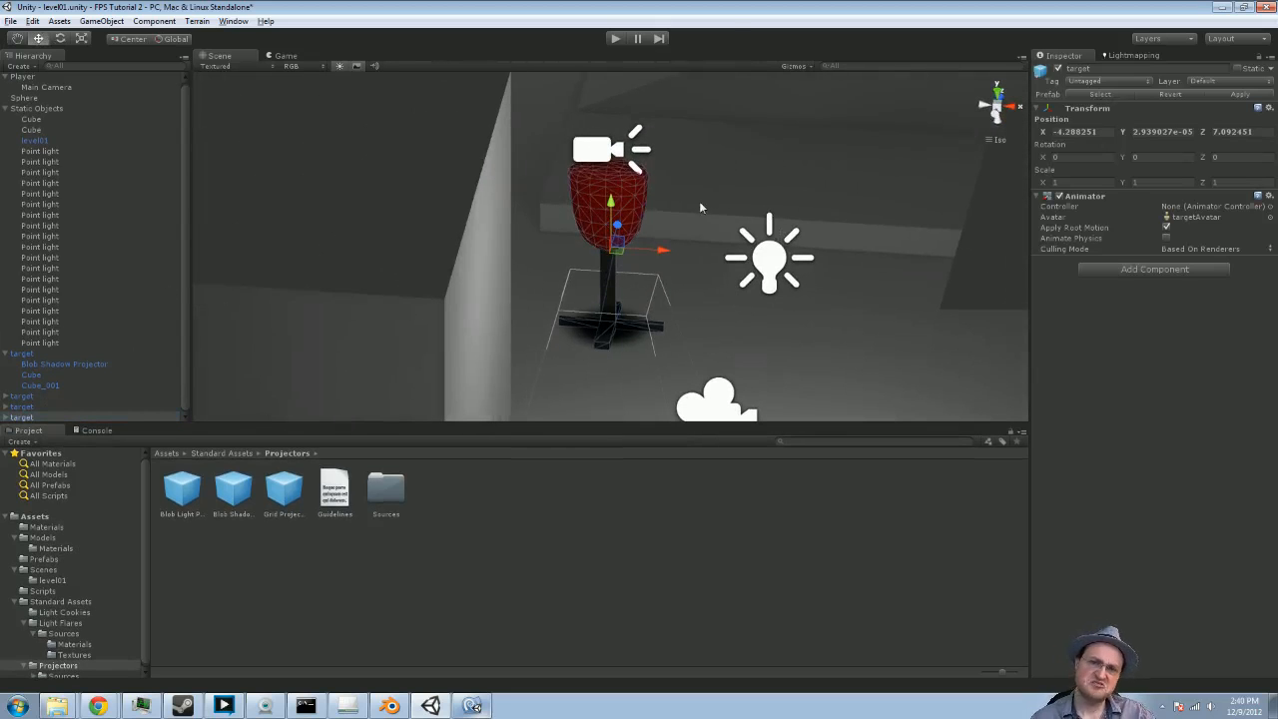
# Add a Box Collider component to the selected target and undo the stray move of the target itself
pyautogui.click(104, 21)
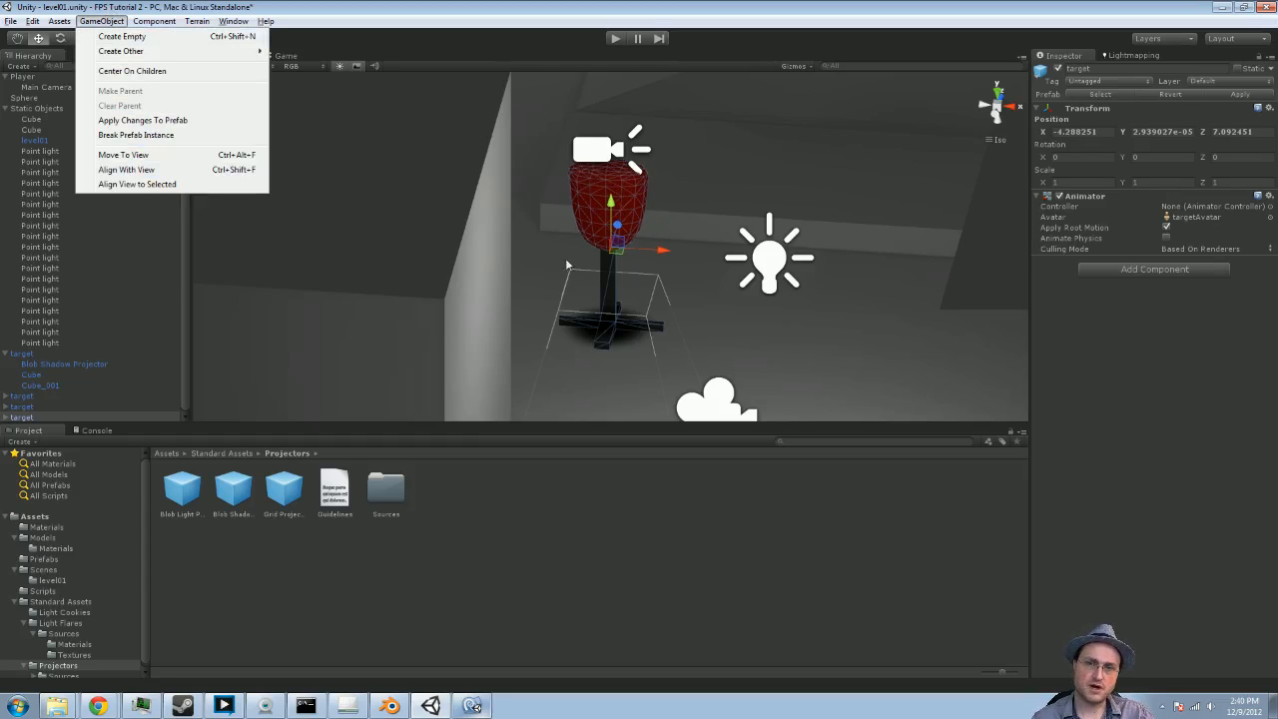
pyautogui.moveTo(153, 21)
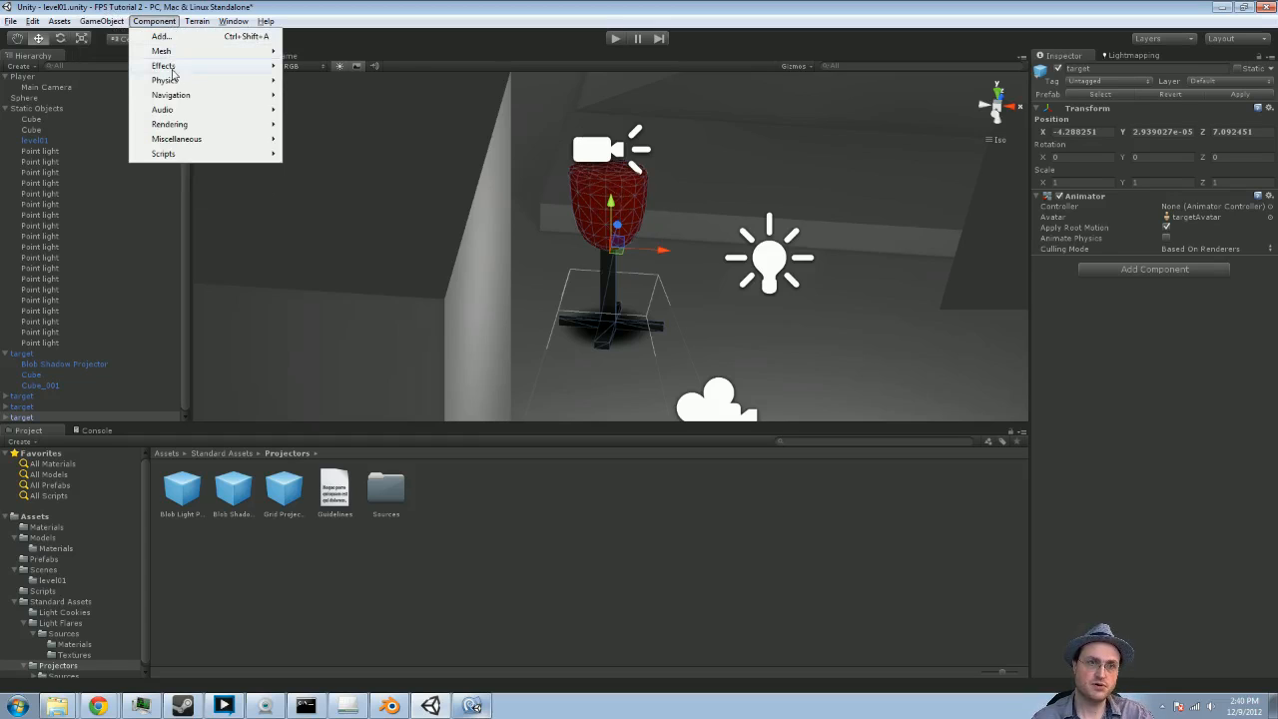
pyautogui.moveTo(165, 80)
pyautogui.click(376, 115)
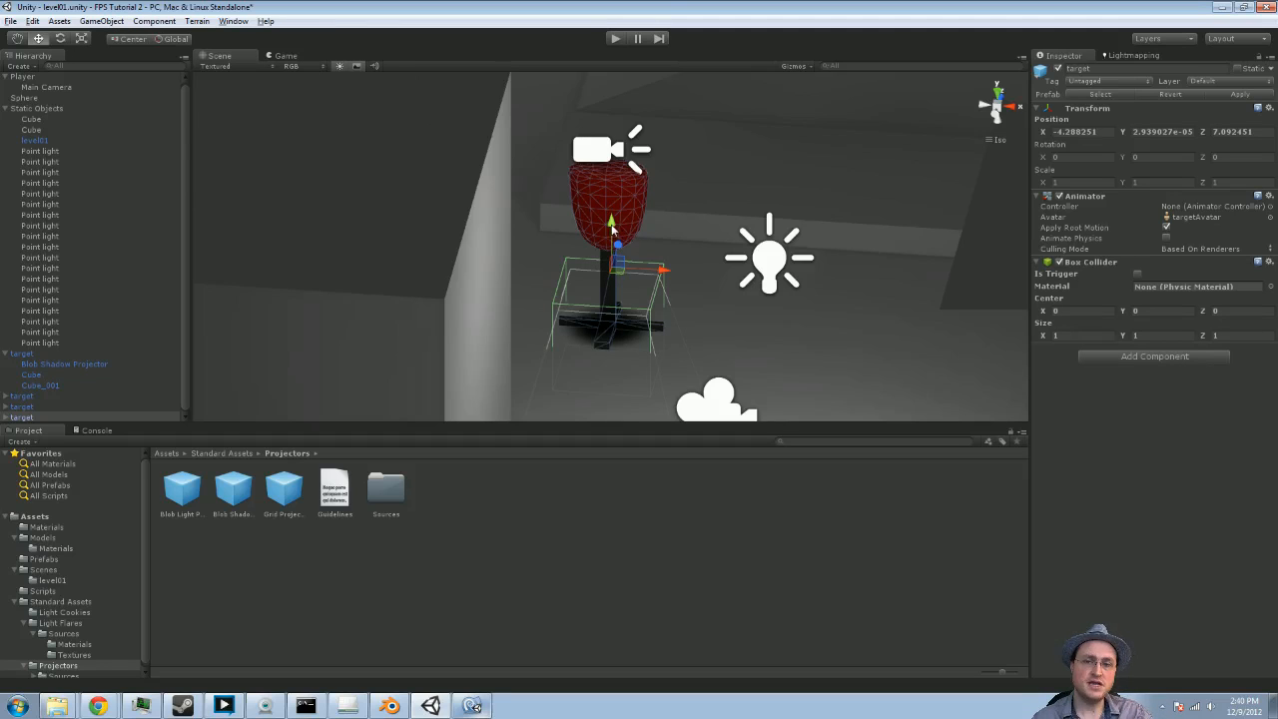
pyautogui.moveTo(609, 224); pyautogui.dragTo(616, 214)
pyautogui.hotkey('ctrl', 'z')
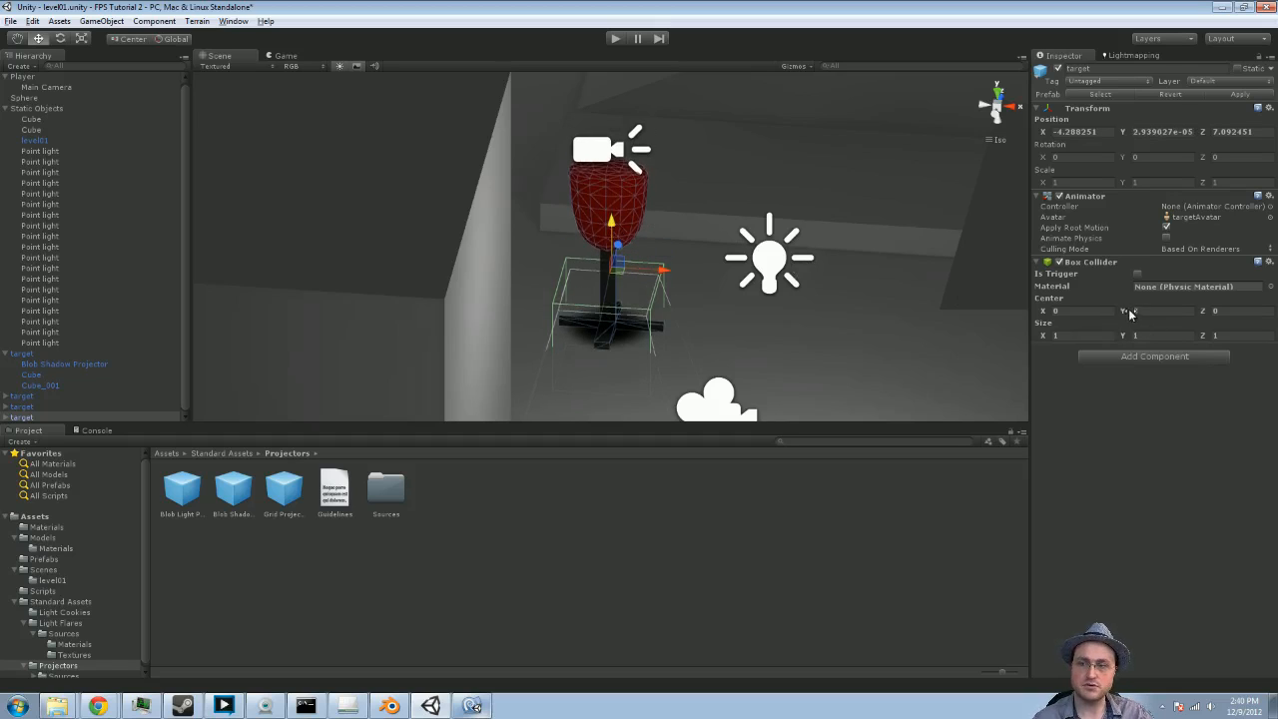
# Raise the Box Collider to the target's red torso by setting its center Y to 1.38
pyautogui.moveTo(1124, 312); pyautogui.dragTo(1161, 309)
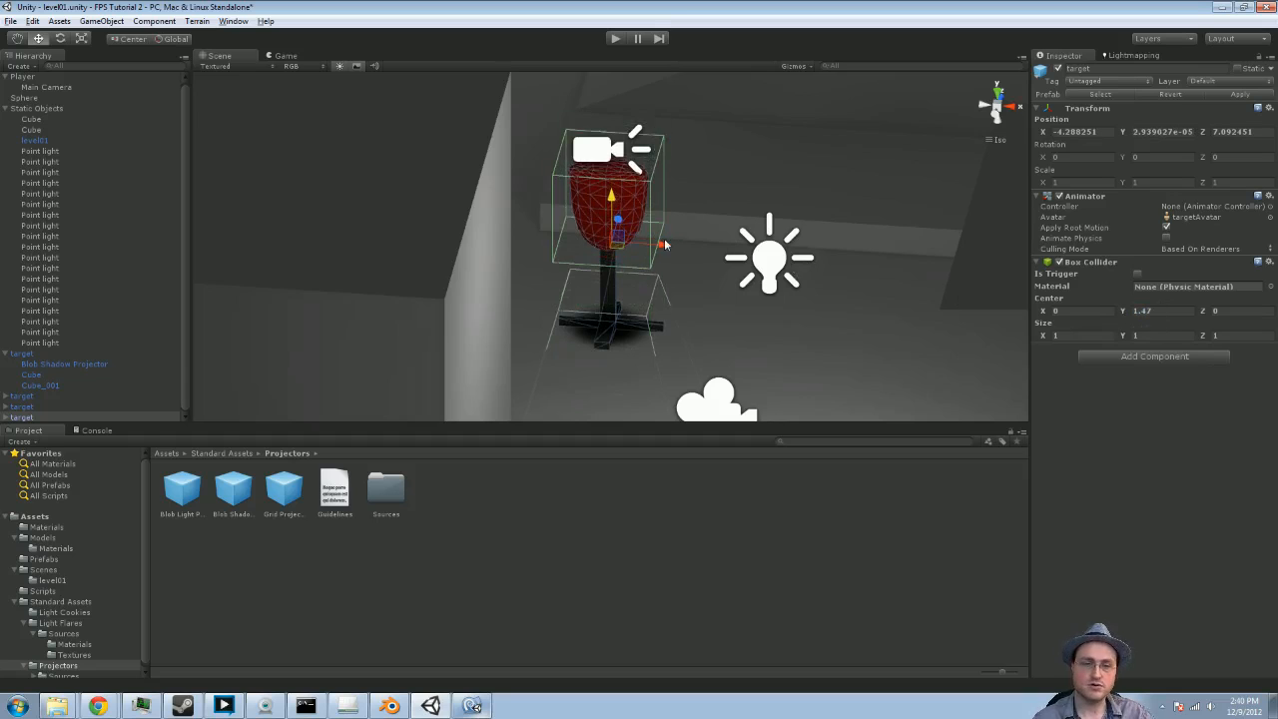
pyautogui.keyDown('alt'); pyautogui.moveTo(829, 214); pyautogui.dragTo(792, 224); pyautogui.keyUp('alt')
pyautogui.scroll(4, 704, 210)
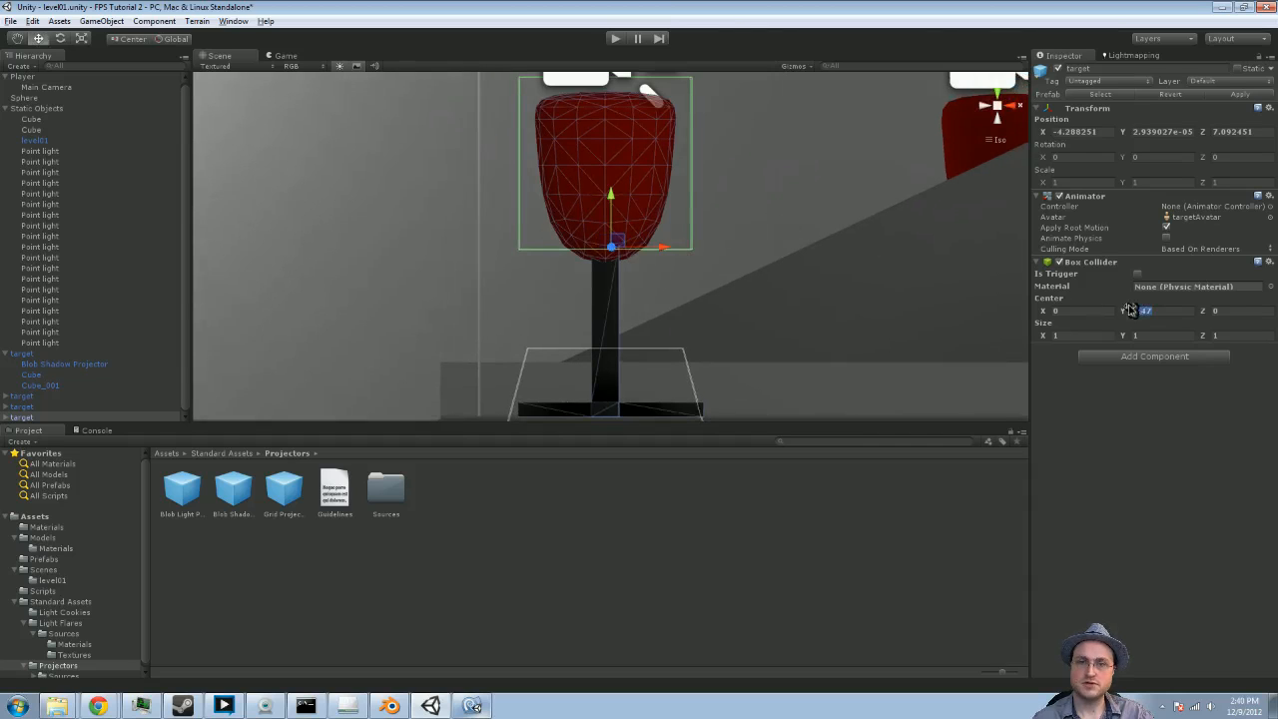
pyautogui.moveTo(1126, 310); pyautogui.dragTo(1125, 309)
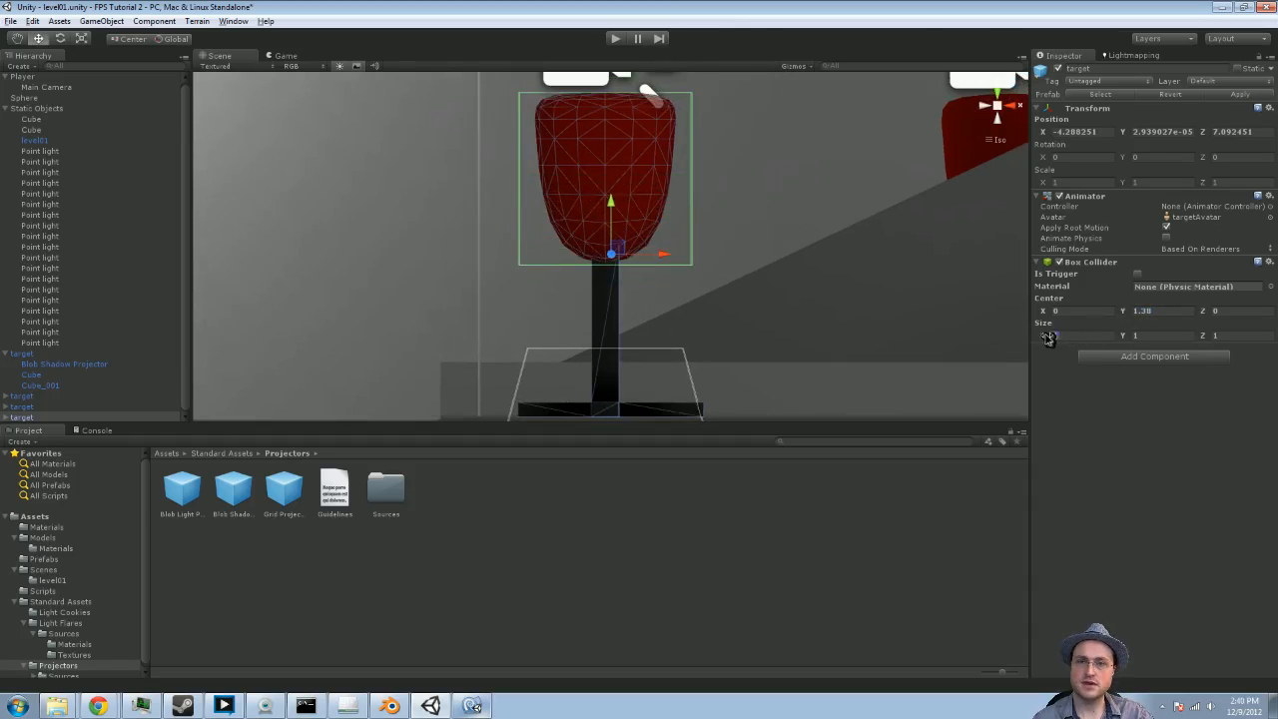
# Fit the Box Collider to the torso's width and depth by setting its size to X 0.87 and Z 0.42
pyautogui.moveTo(1043, 336); pyautogui.dragTo(1053, 336)
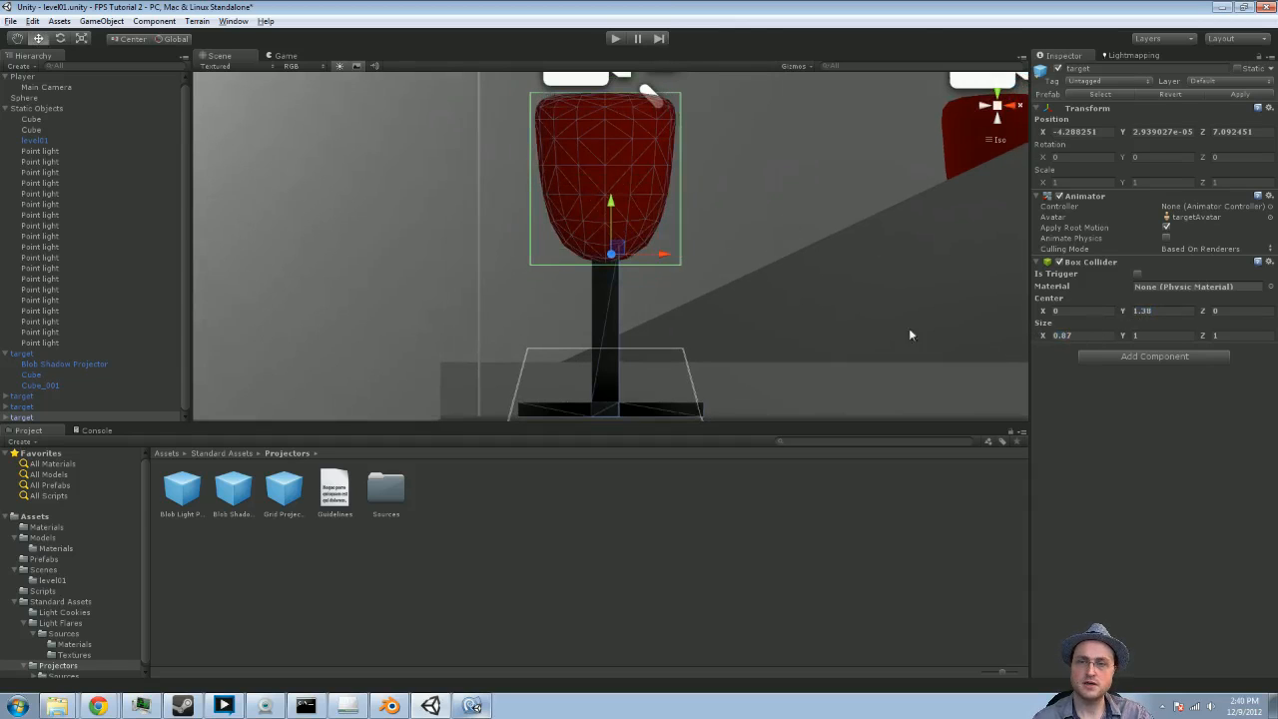
pyautogui.keyDown('alt'); pyautogui.moveTo(910, 334); pyautogui.dragTo(506, 299); pyautogui.keyUp('alt')
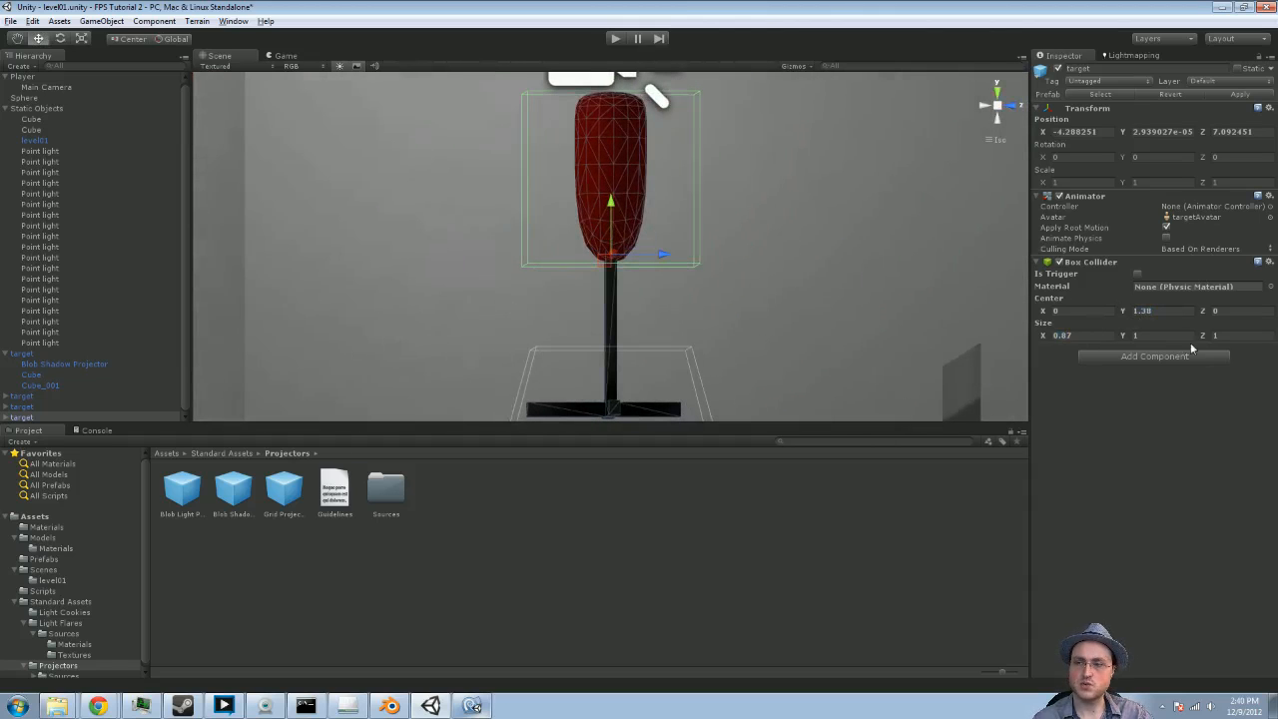
pyautogui.moveTo(1206, 337); pyautogui.dragTo(1126, 334)
pyautogui.keyDown('alt'); pyautogui.moveTo(958, 344); pyautogui.dragTo(555, 261); pyautogui.keyUp('alt')
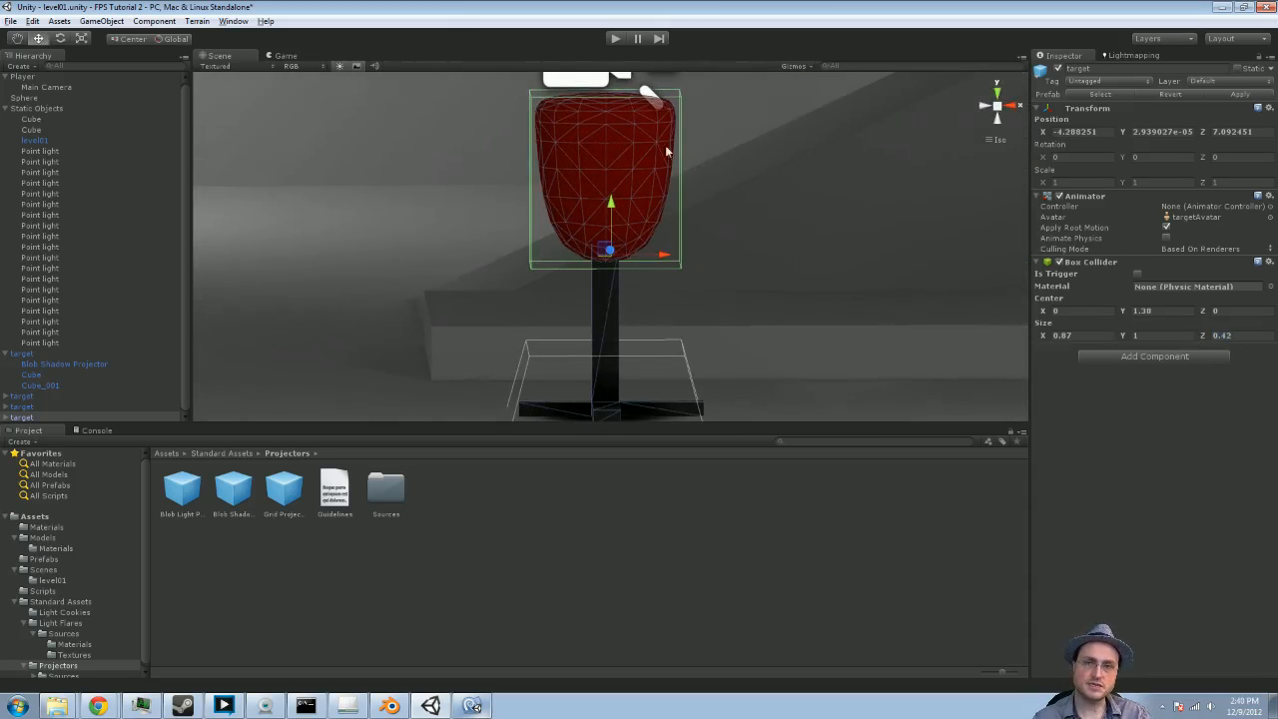
pyautogui.keyDown('alt'); pyautogui.moveTo(796, 290); pyautogui.dragTo(765, 284); pyautogui.keyUp('alt')
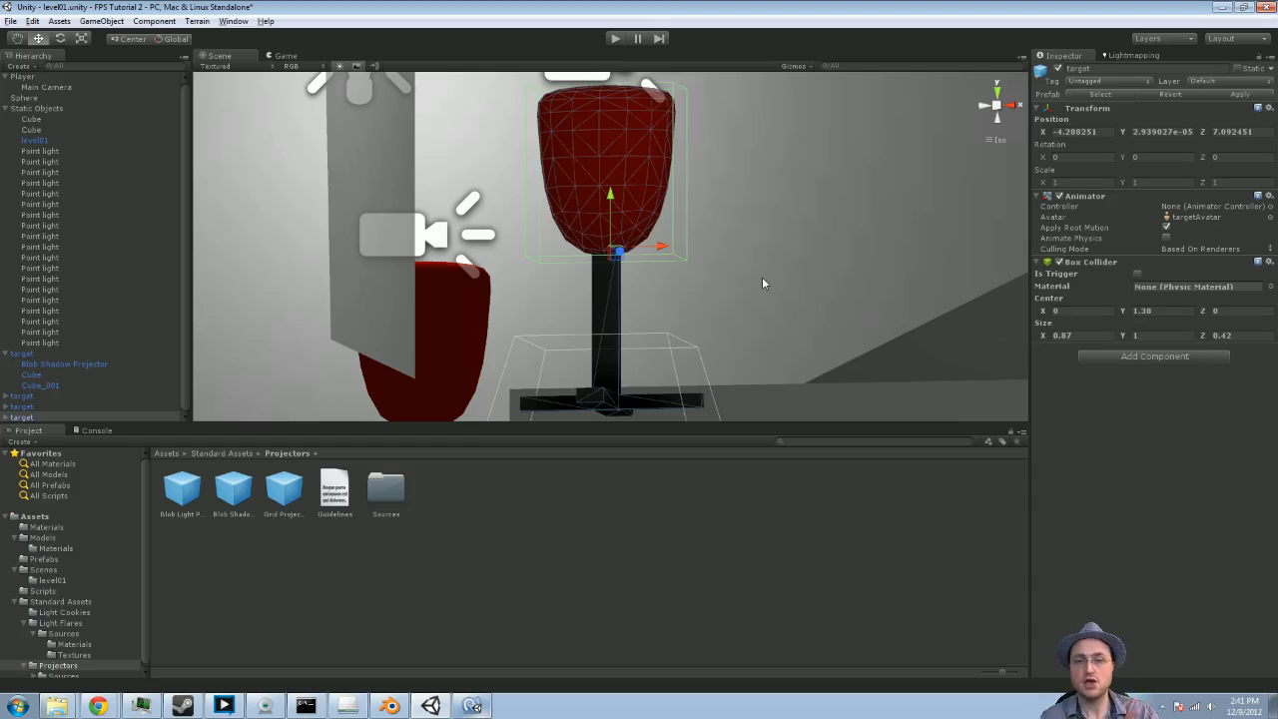
# Select the parent target rather than its torso mesh and apply the Box Collider to the target prefab
pyautogui.click(581, 166)
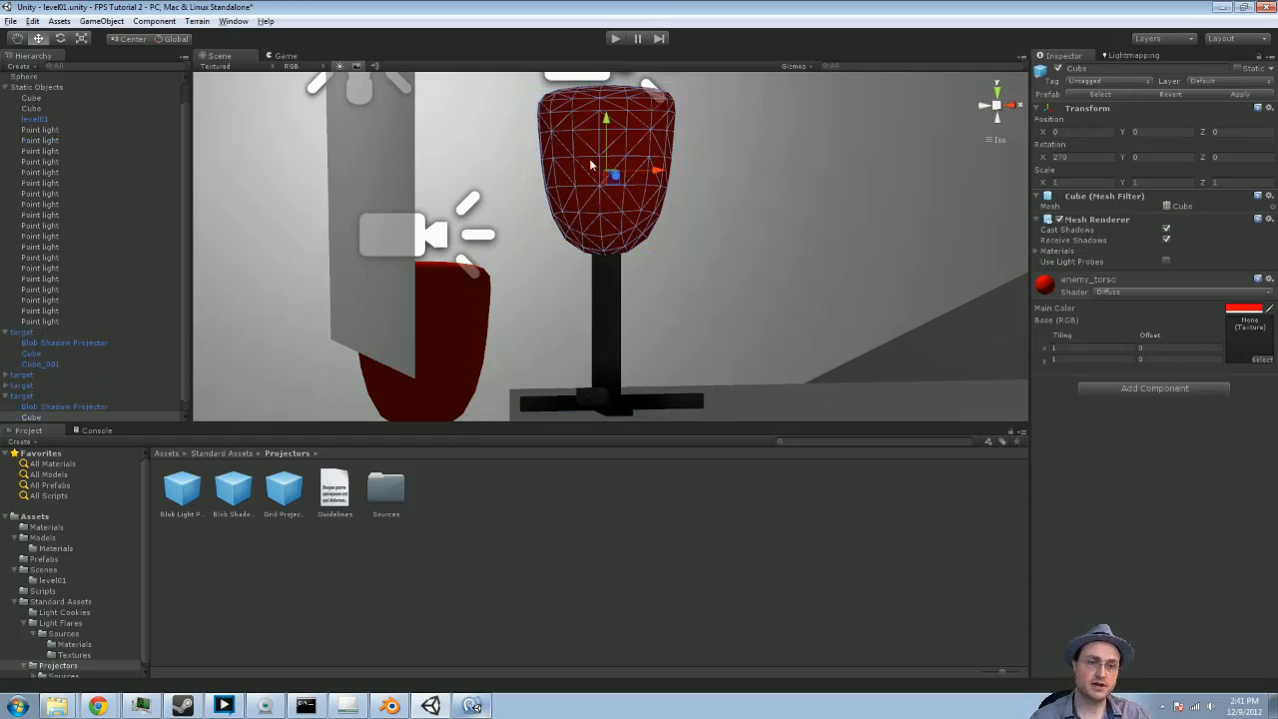
pyautogui.click(28, 396)
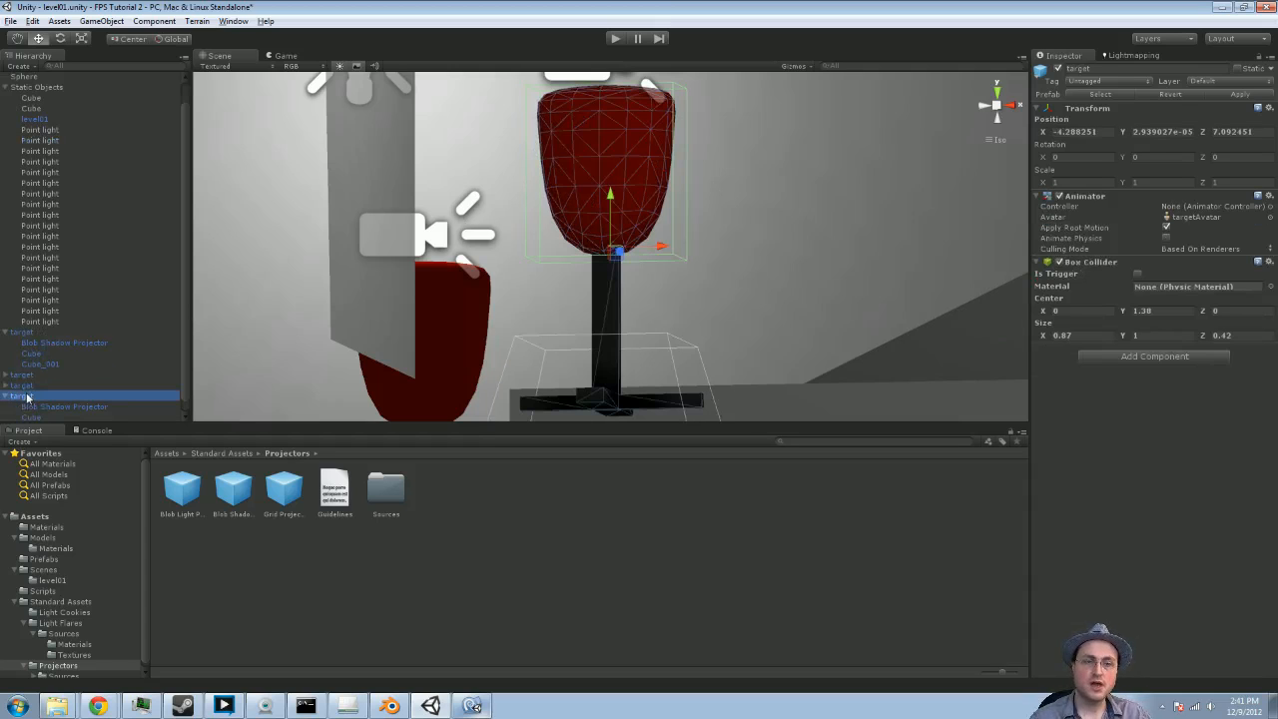
pyautogui.press('f')
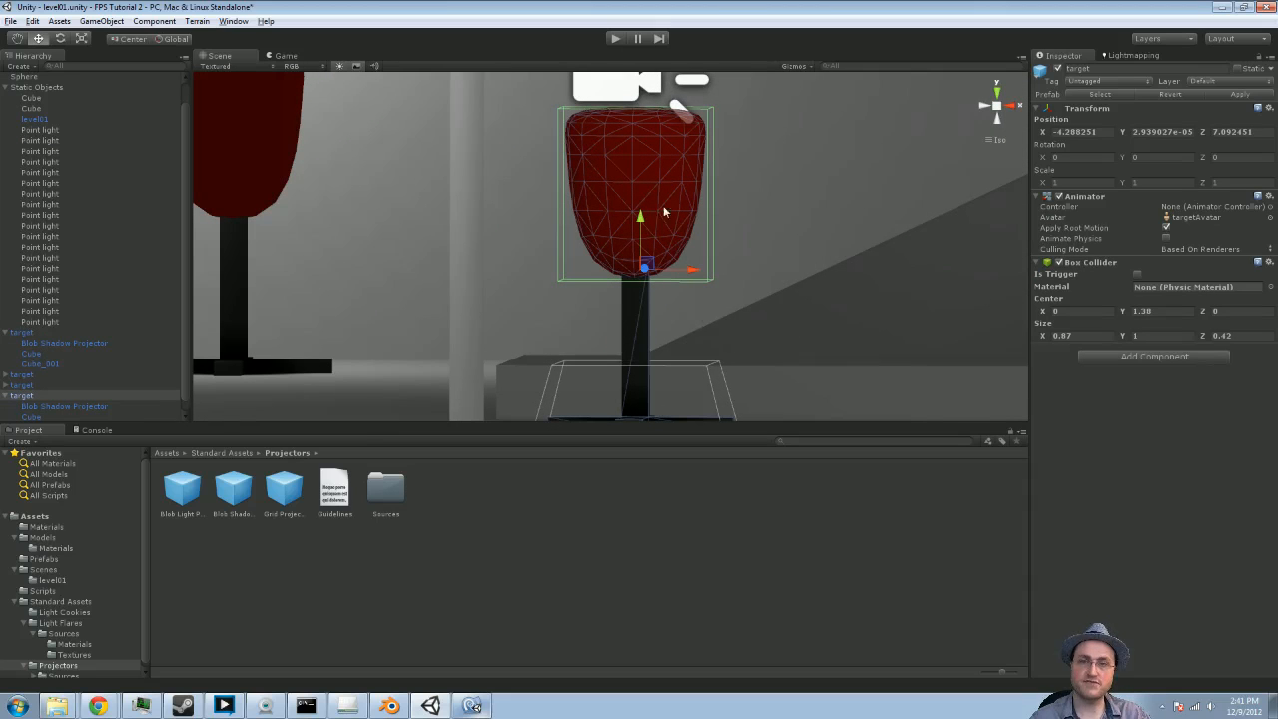
pyautogui.click(1236, 93)
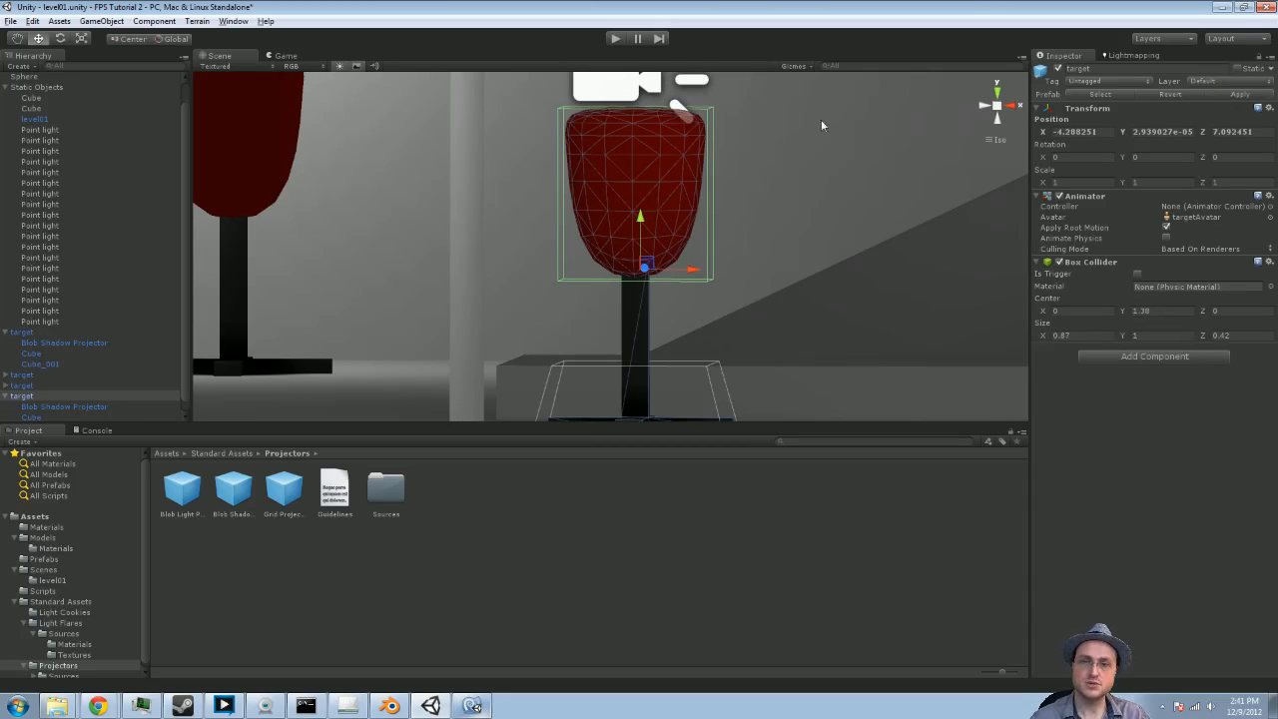
# Select the other targets in turn to check each for the Box Collider, ending with the nearest target selected
pyautogui.scroll(-3, 820, 120)
pyautogui.click(405, 188)
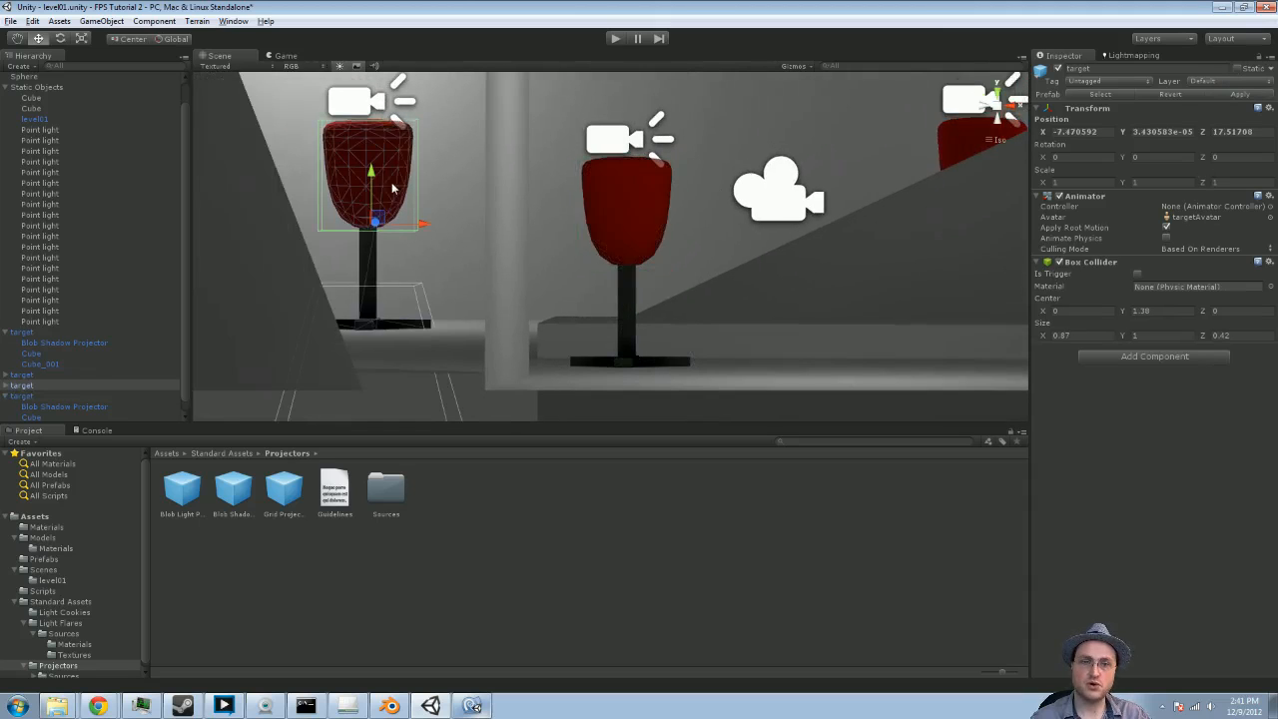
pyautogui.click(628, 220)
pyautogui.click(966, 144)
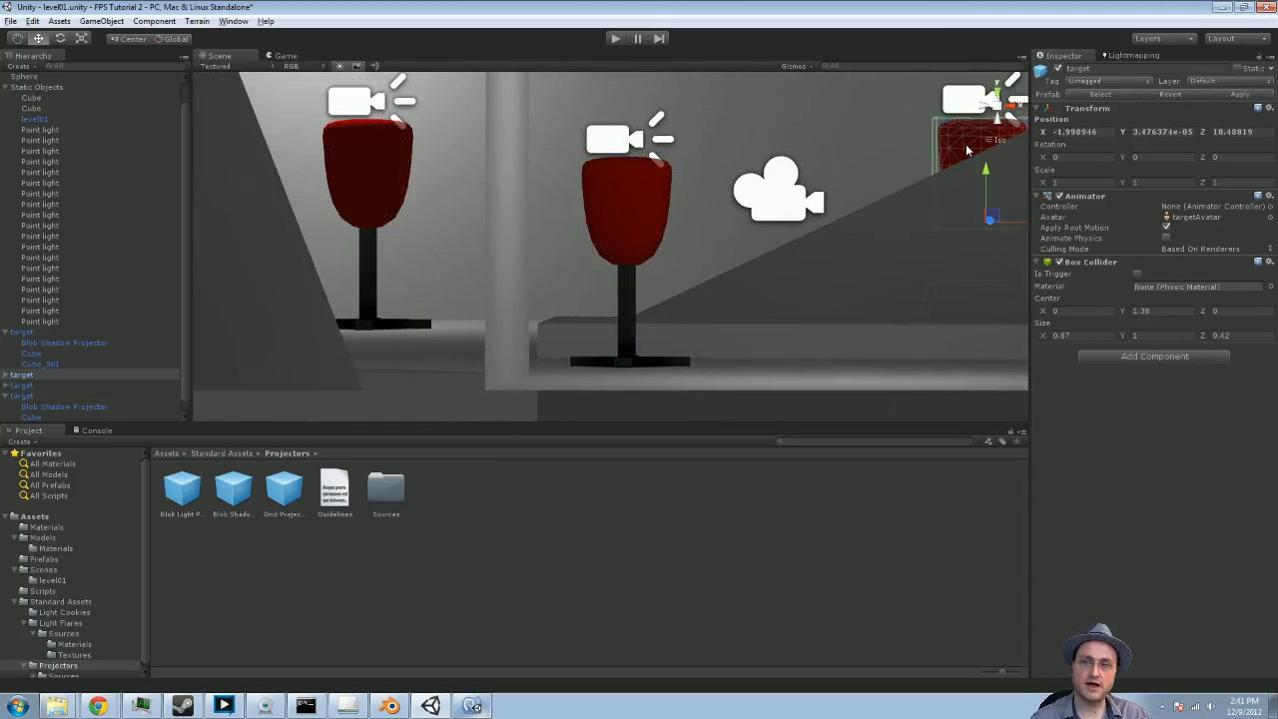
pyautogui.click(607, 200)
pyautogui.moveTo(685, 308); pyautogui.dragTo(627, 322, button='middle')
pyautogui.moveTo(627, 322); pyautogui.dragTo(631, 349, button='right')
# Play-test the level, walk into the targets from several sides to test their colliders, and stop the game
pyautogui.click(621, 41)
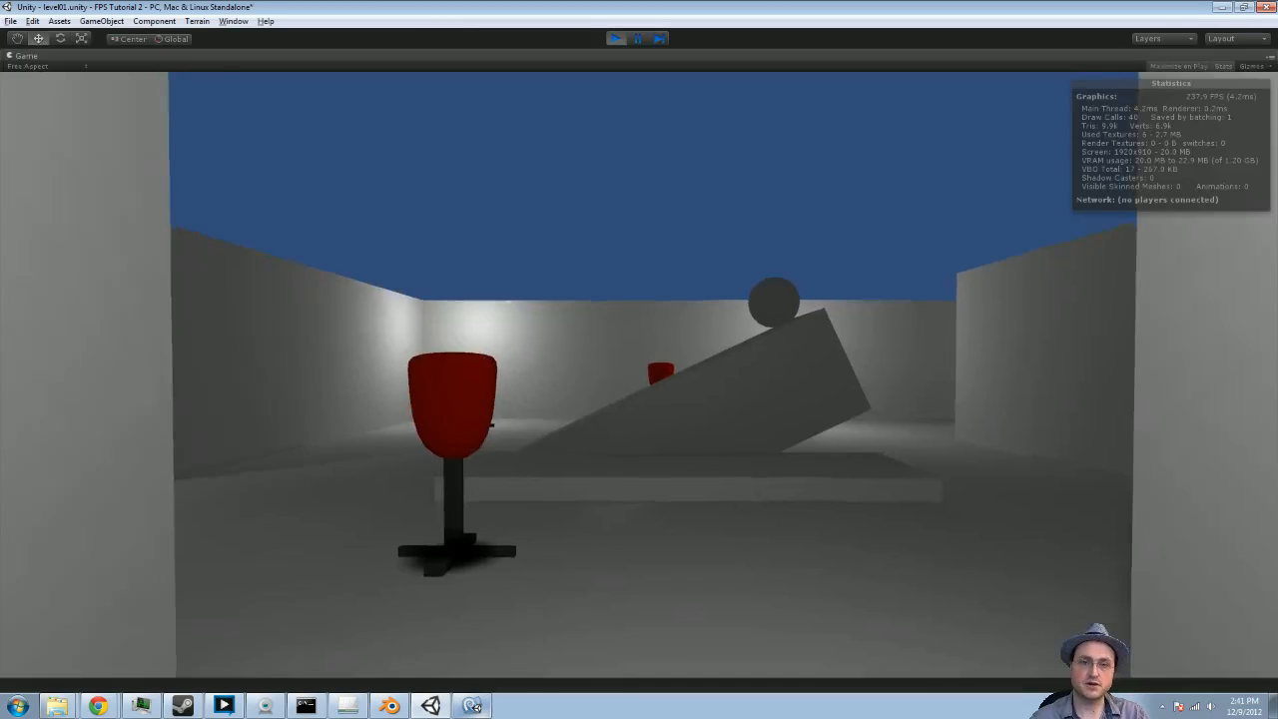
pyautogui.press('w')
pyautogui.press('w')
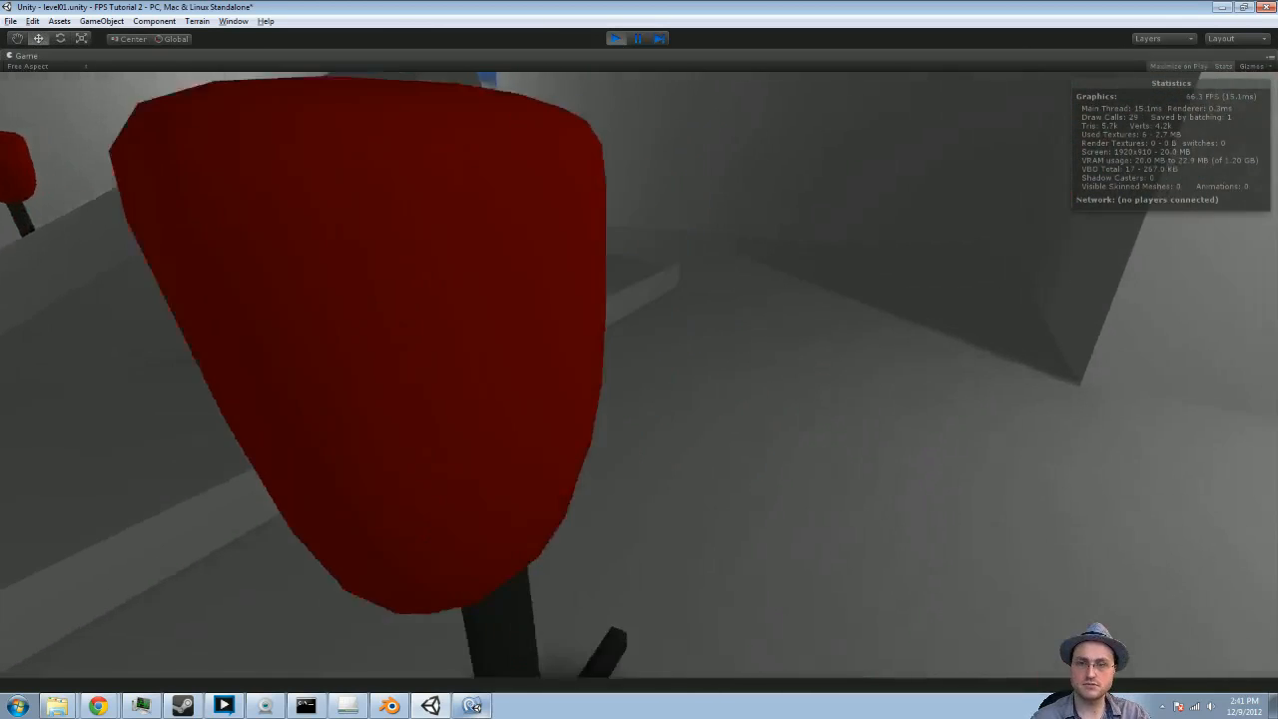
pyautogui.press('w')
pyautogui.press('s')
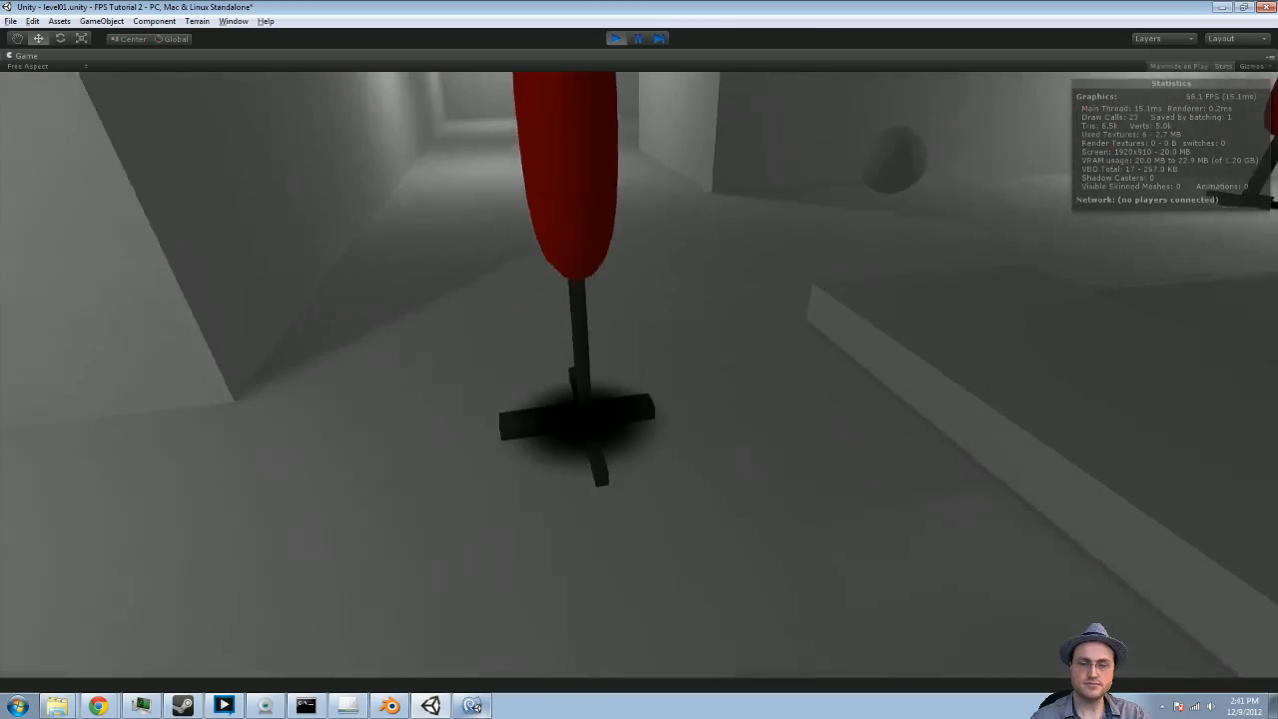
pyautogui.press('w')
pyautogui.press('s')
pyautogui.press('w')
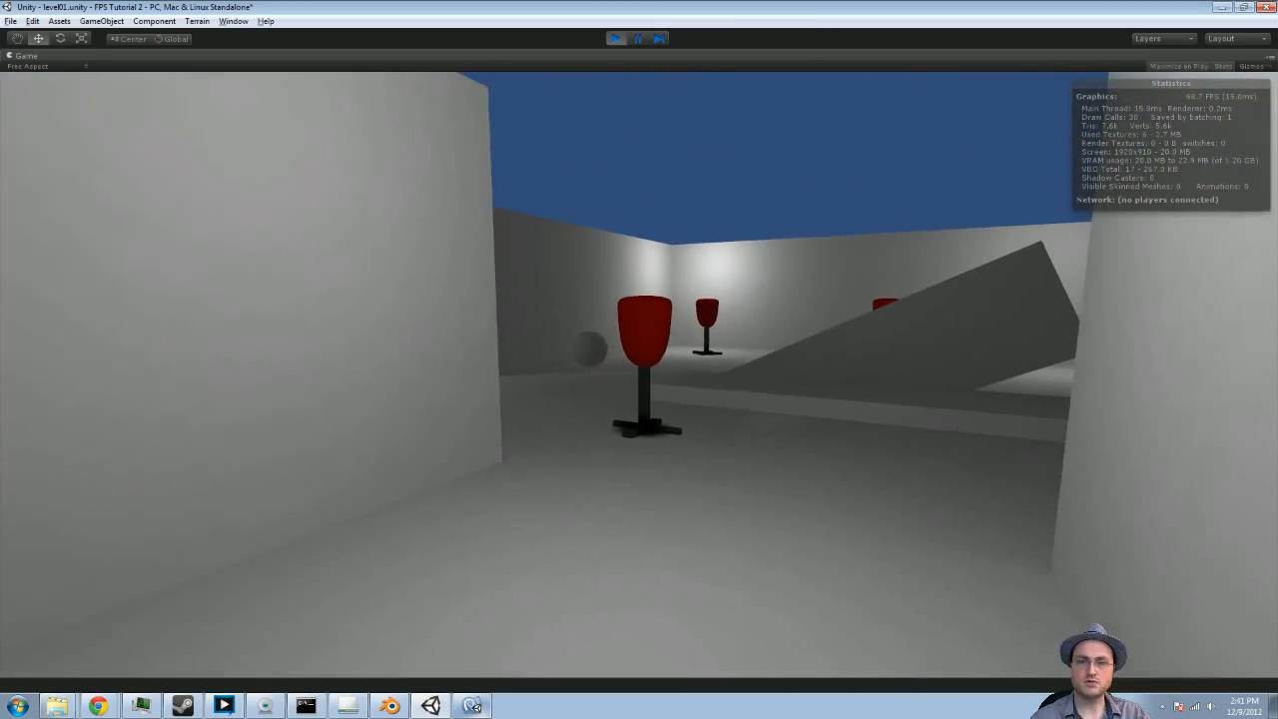
pyautogui.press('s')
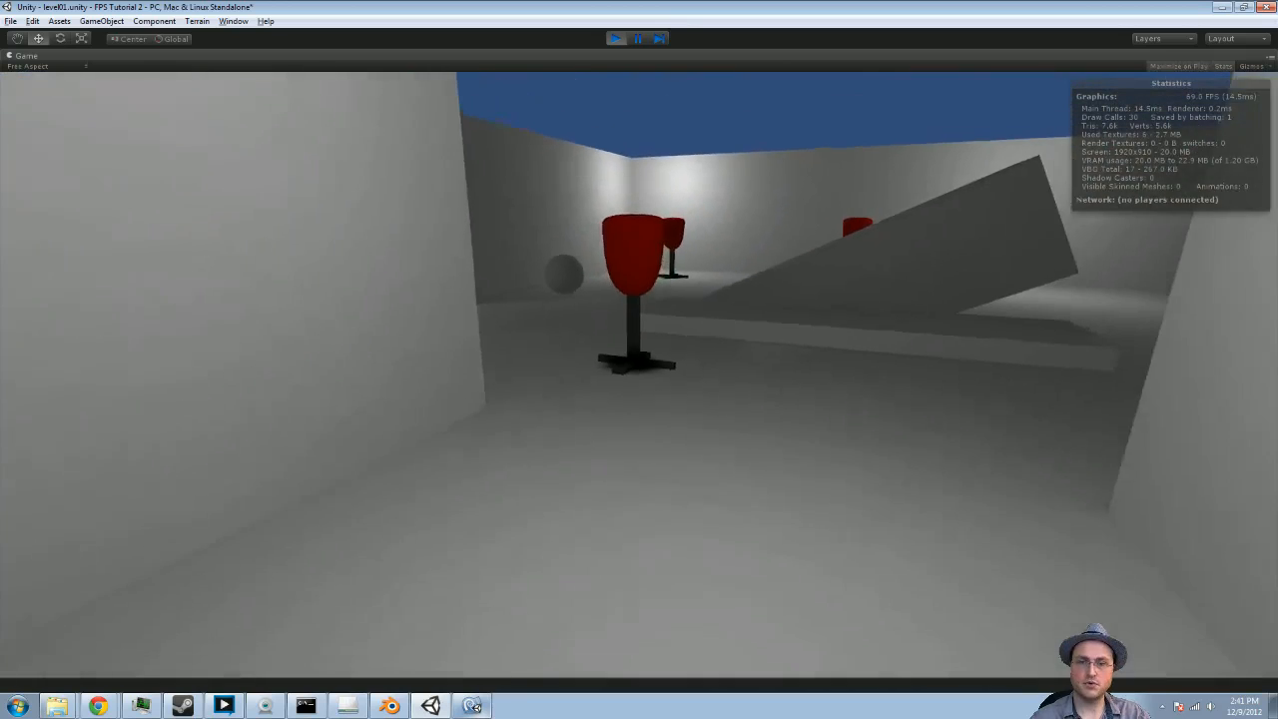
pyautogui.press('w')
pyautogui.press('s')
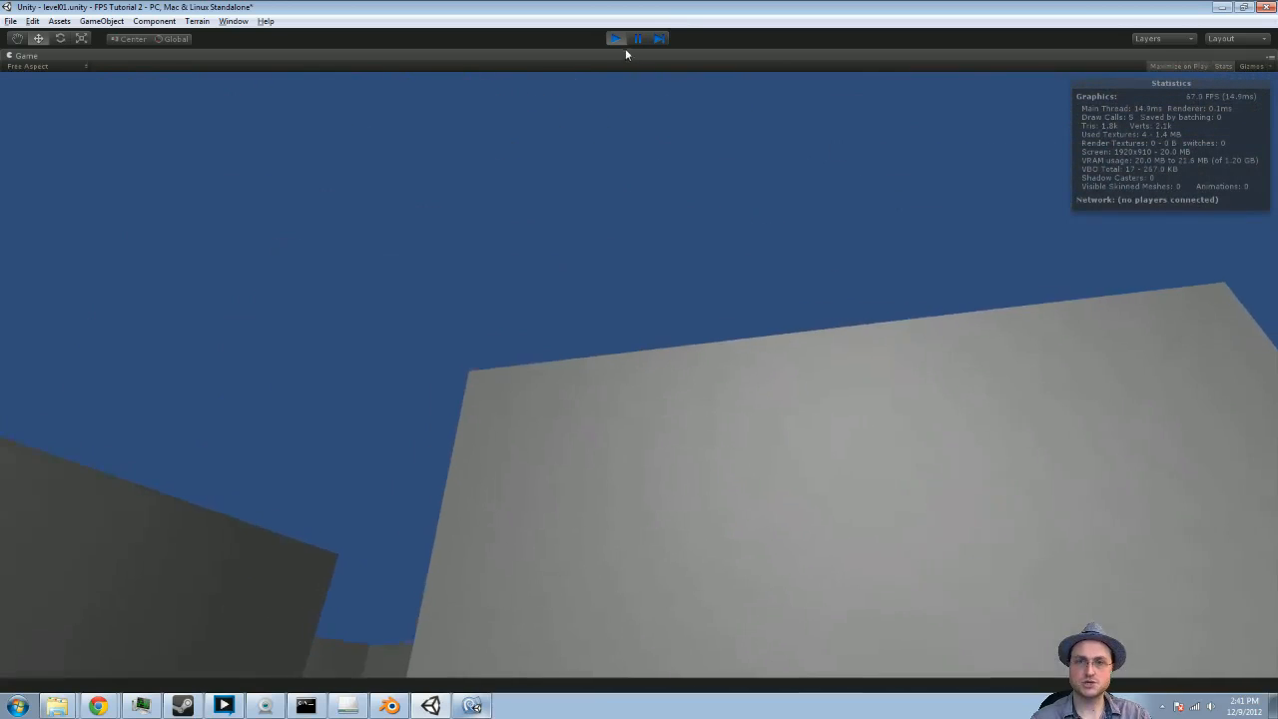
pyautogui.click(615, 39)
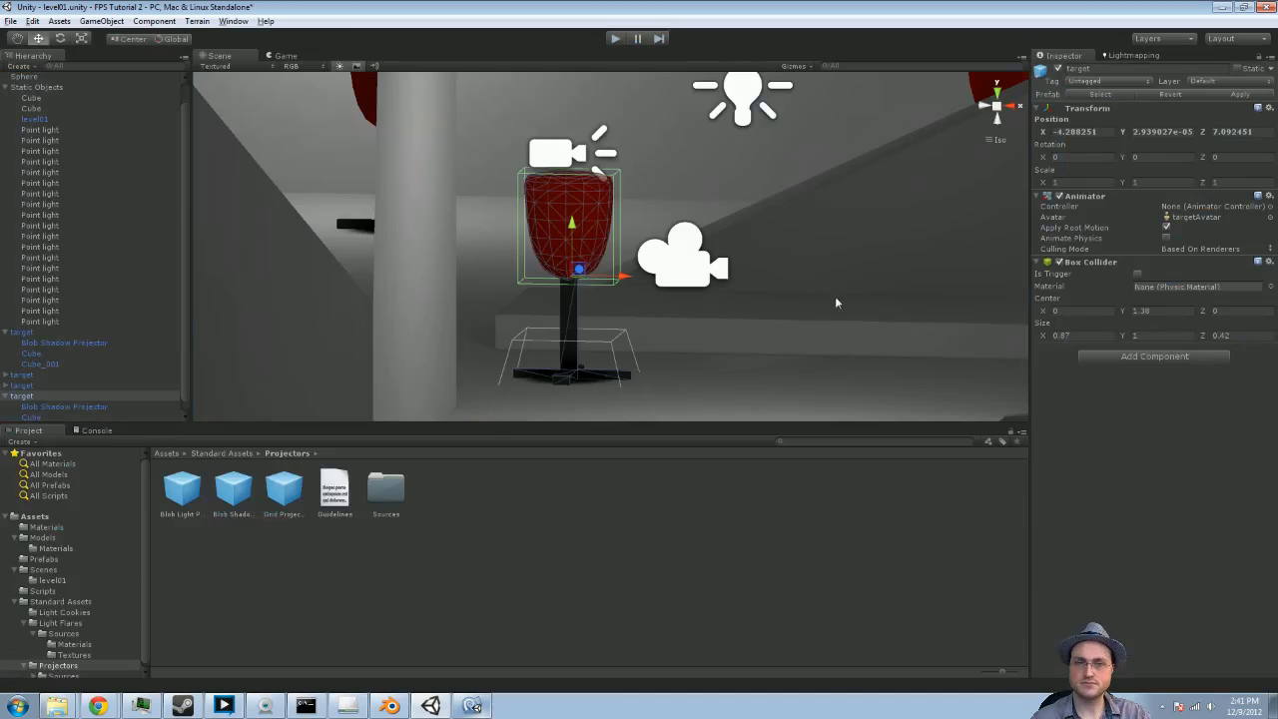
# Clear the selection and collapse the Static Objects, Player and expanded target groups in the scene hierarchy
pyautogui.scroll(-6, 761, 187)
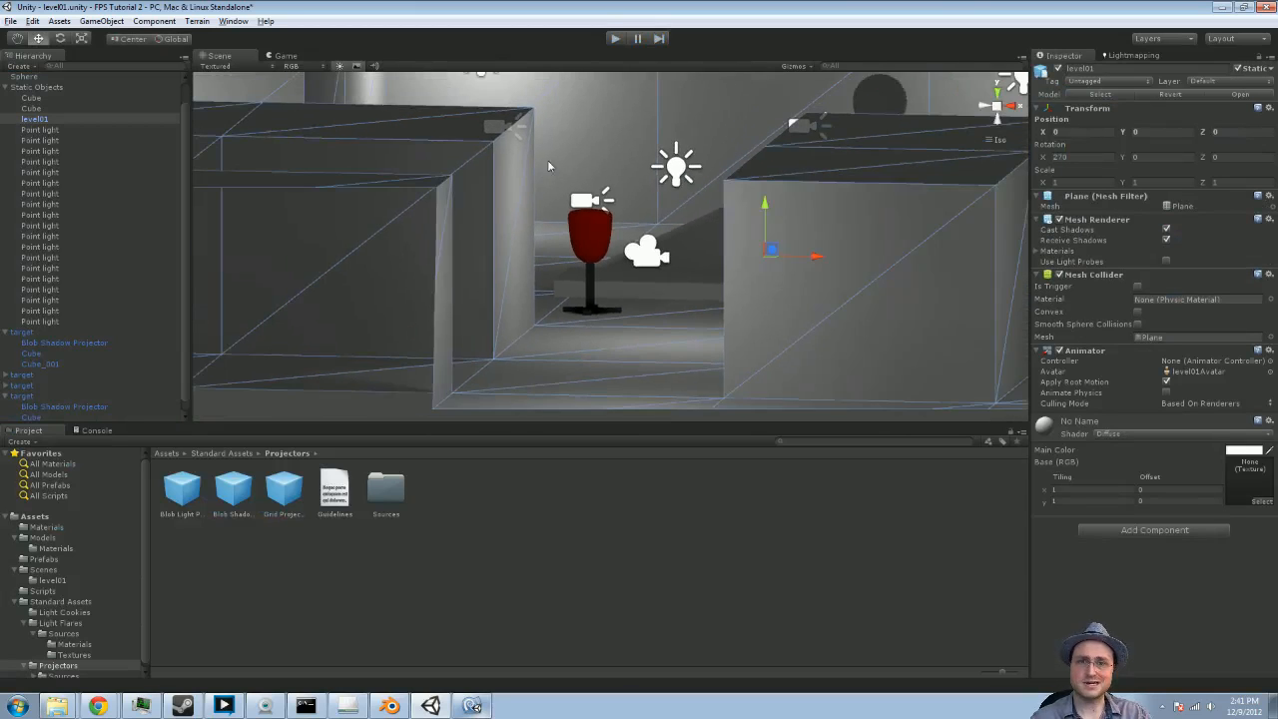
pyautogui.keyDown('alt'); pyautogui.moveTo(657, 128); pyautogui.dragTo(546, 345); pyautogui.keyUp('alt')
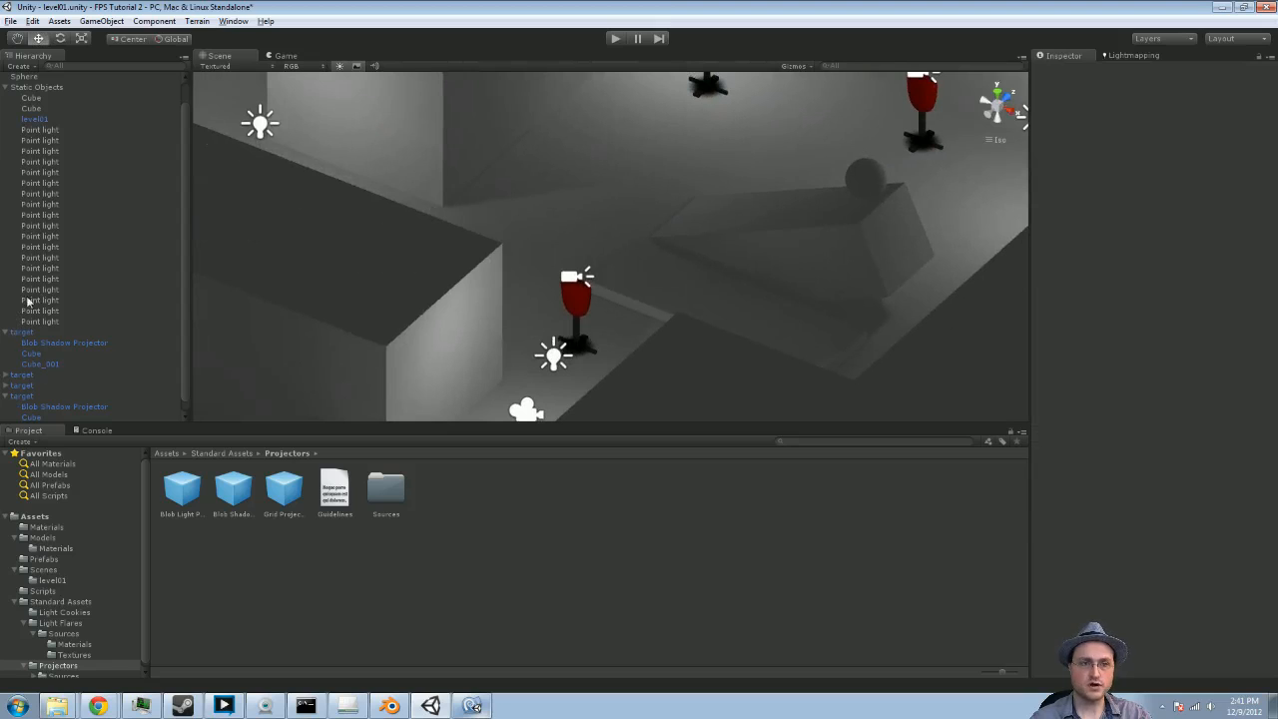
pyautogui.click(5, 88)
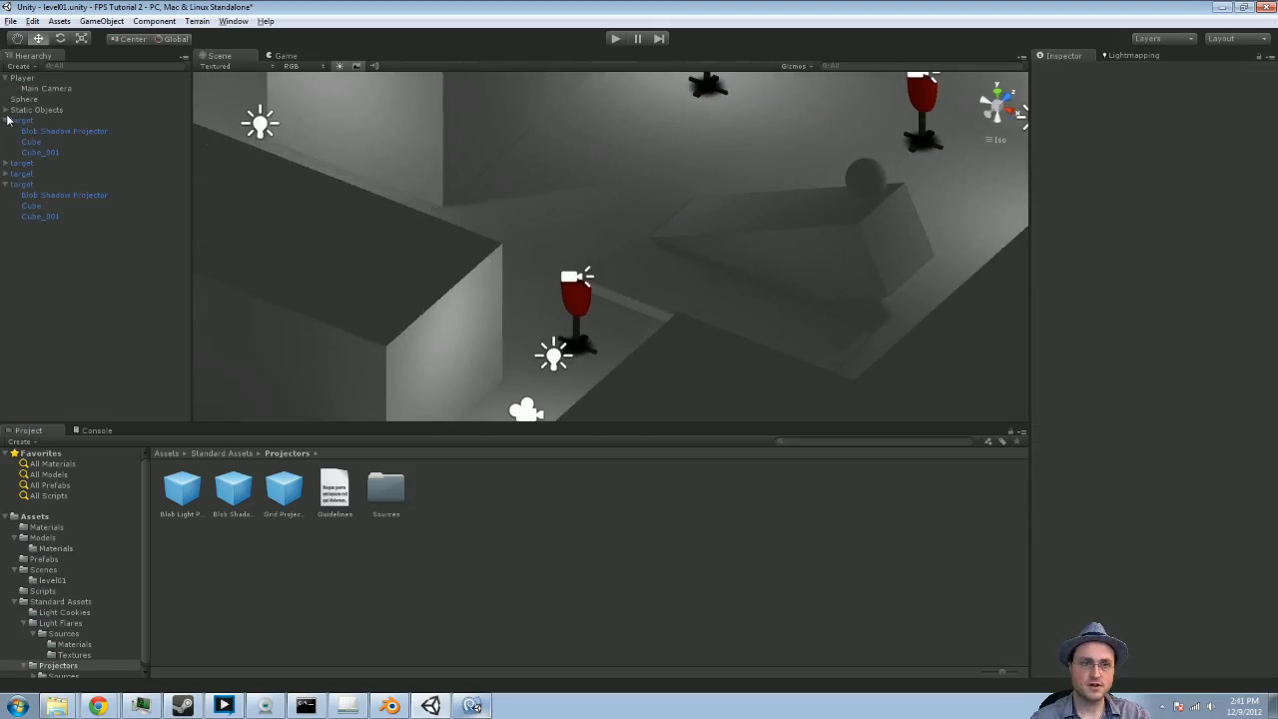
pyautogui.click(5, 120)
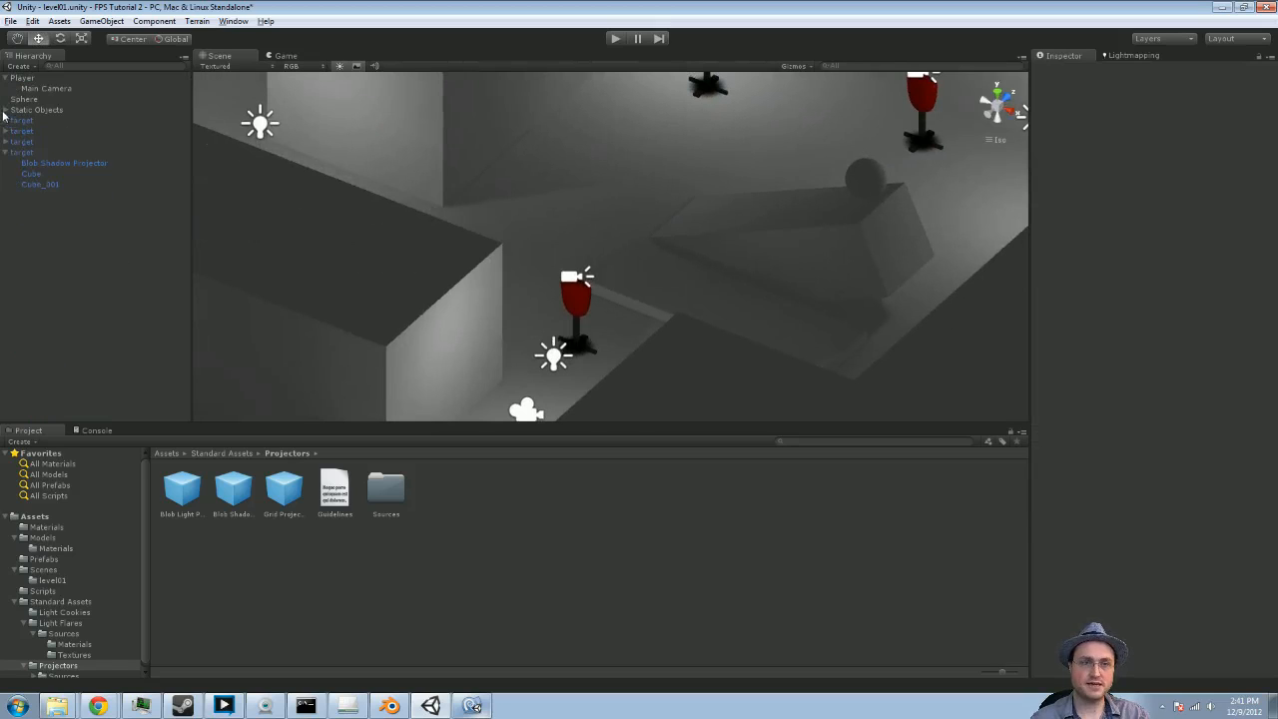
pyautogui.click(5, 110)
pyautogui.click(2, 113)
pyautogui.click(5, 110)
pyautogui.click(76, 327)
pyautogui.click(5, 151)
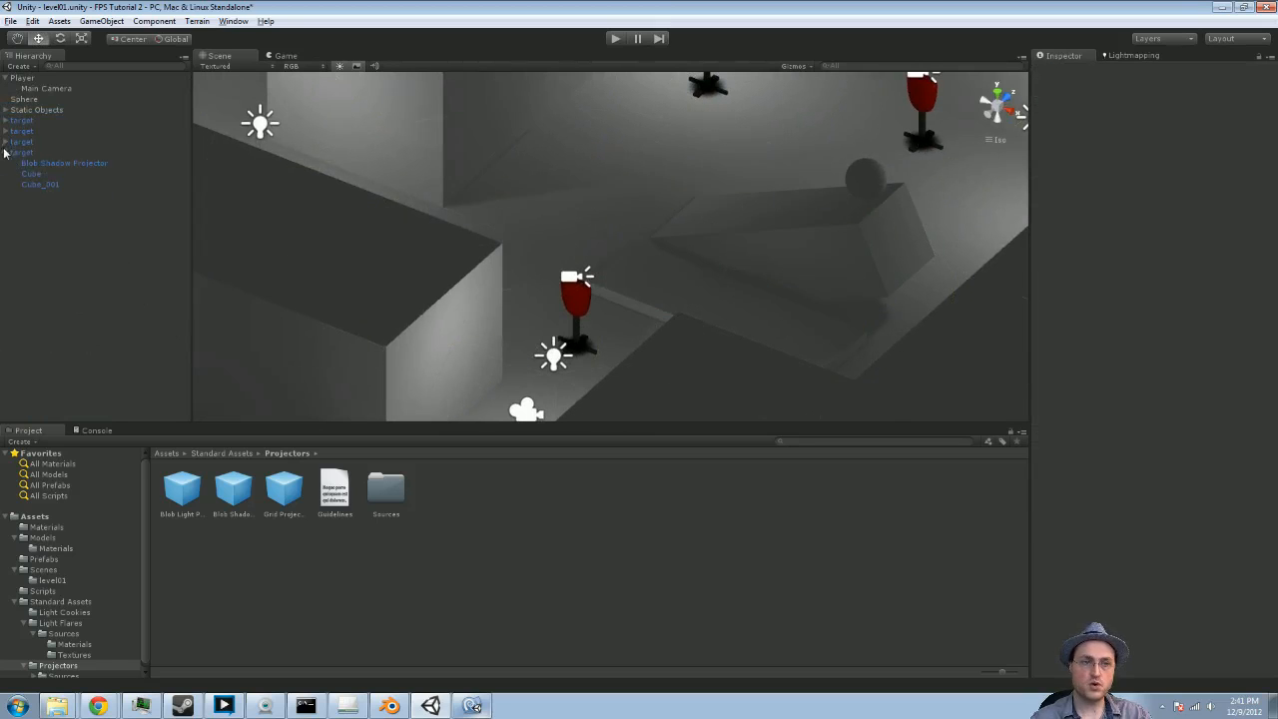
pyautogui.click(5, 78)
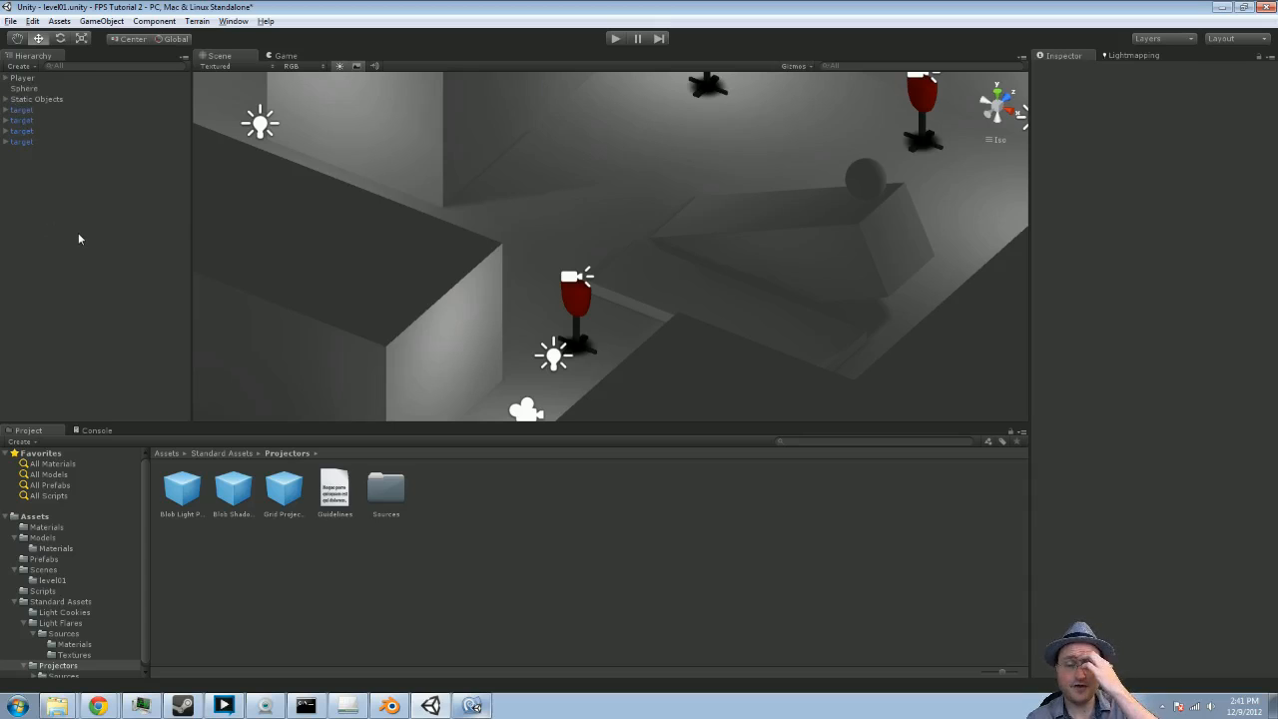
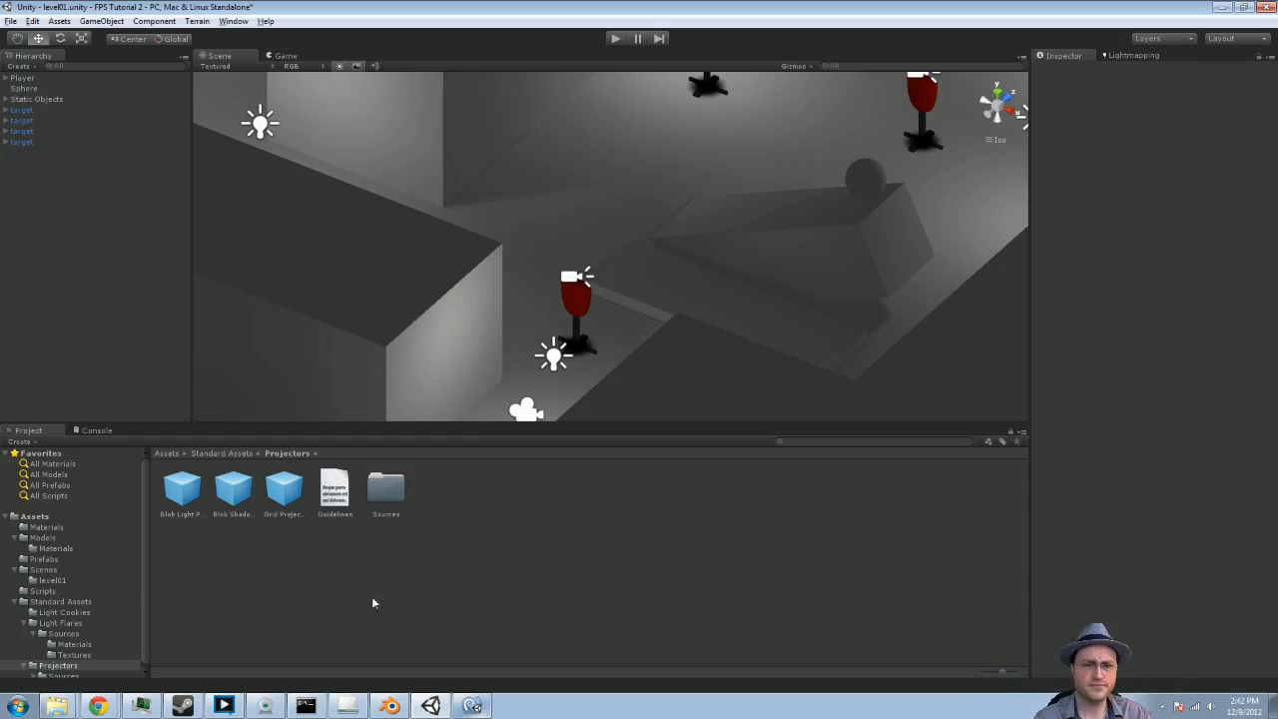
# Create a C# script named FP_Shooting in the Scripts folder and attach it to the Player object
pyautogui.click(43, 591)
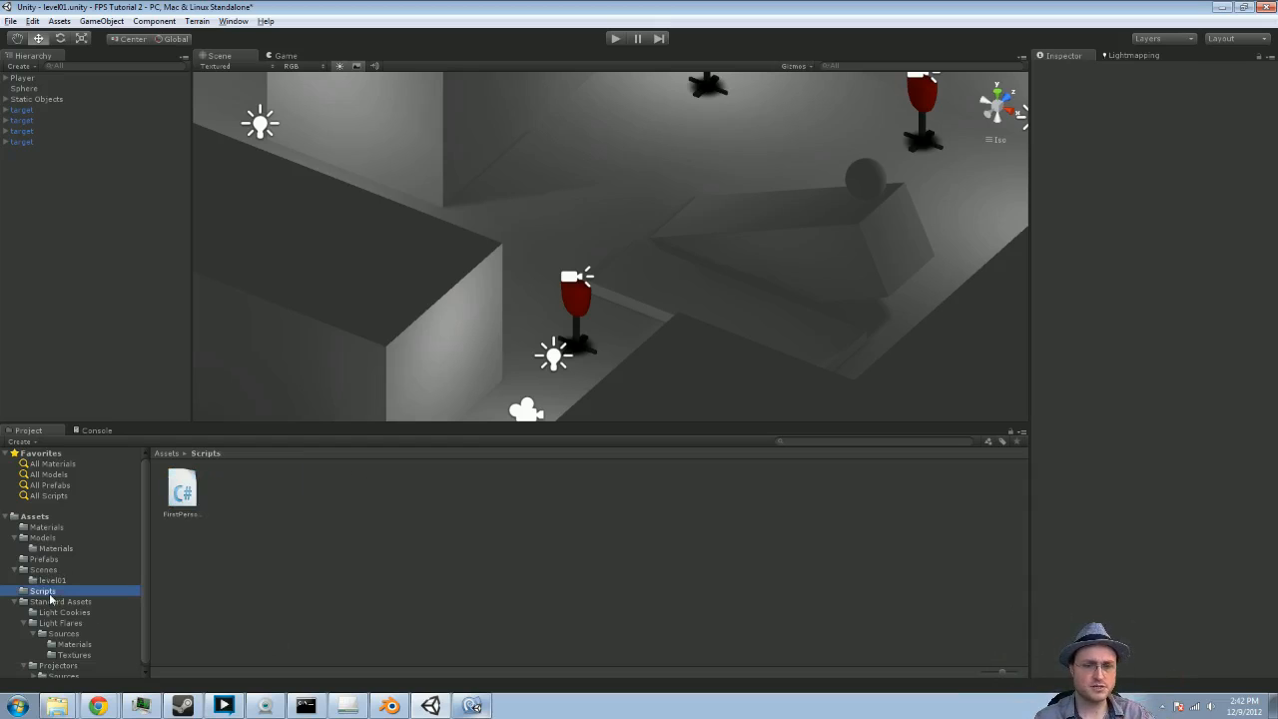
pyautogui.click(320, 593)
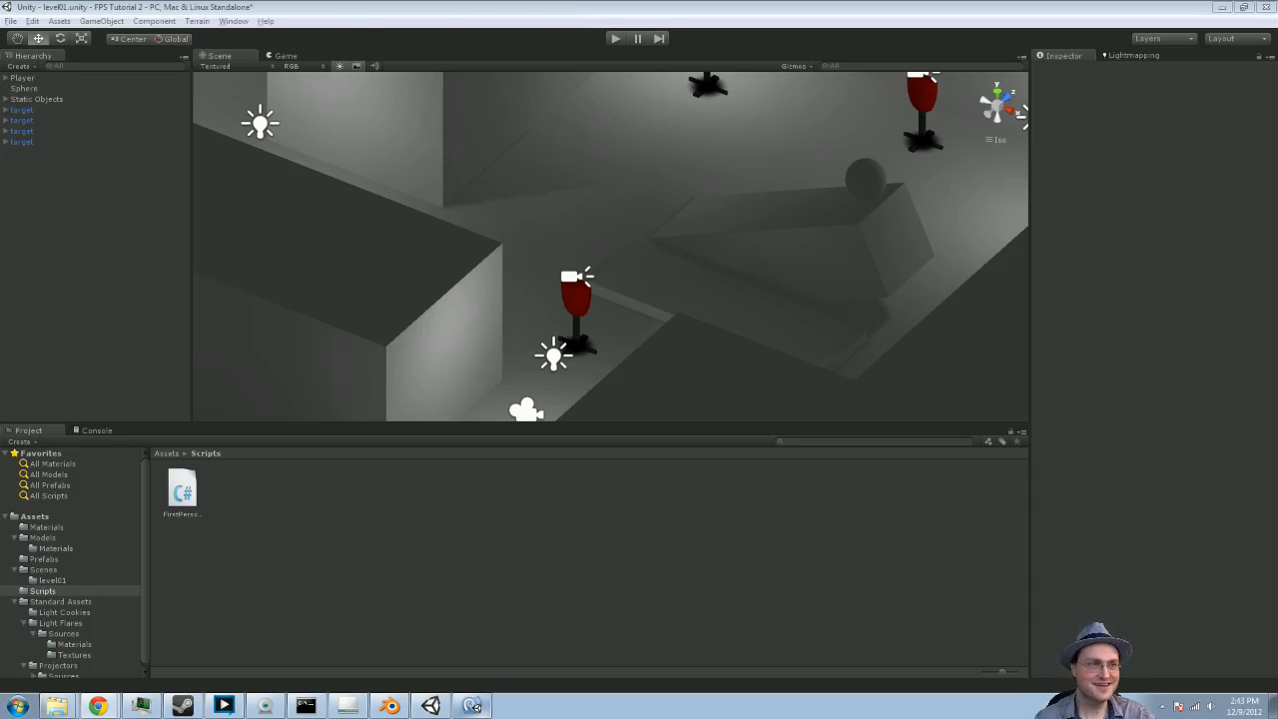
pyautogui.click(506, 4)
pyautogui.keyDown('alt'); pyautogui.moveTo(544, 256); pyautogui.dragTo(590, 248); pyautogui.keyUp('alt')
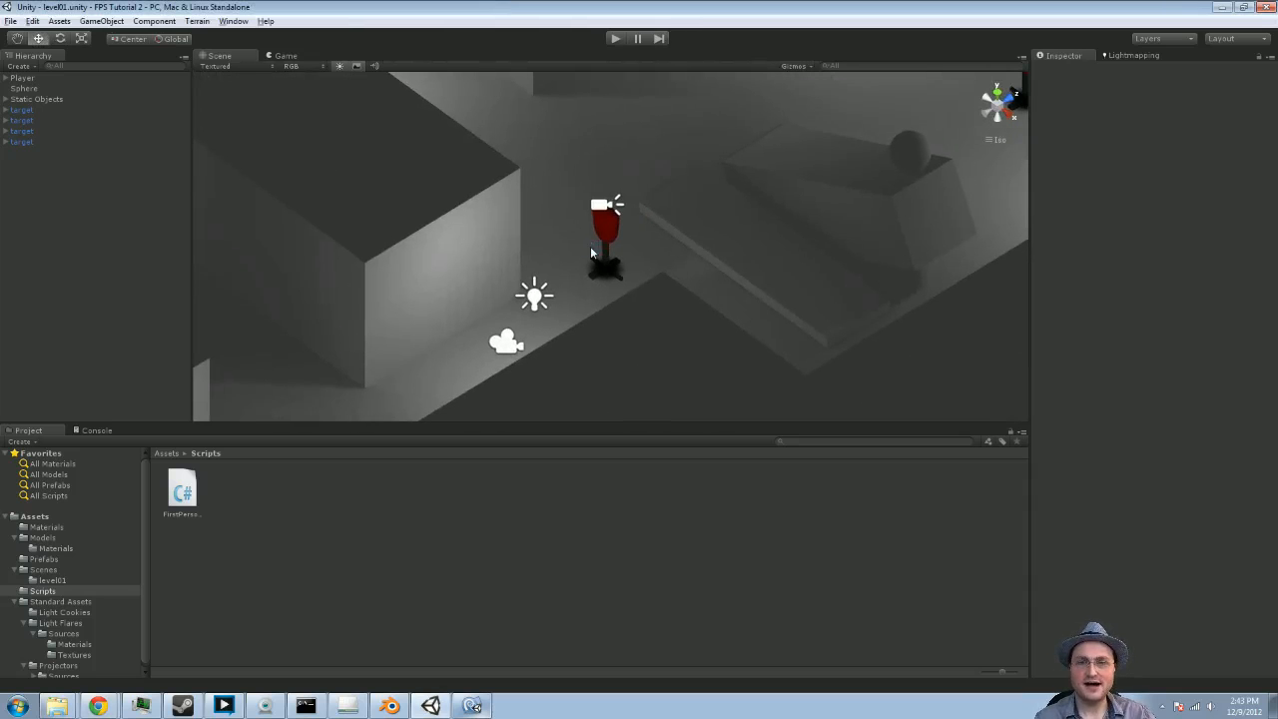
pyautogui.rightClick(308, 490)
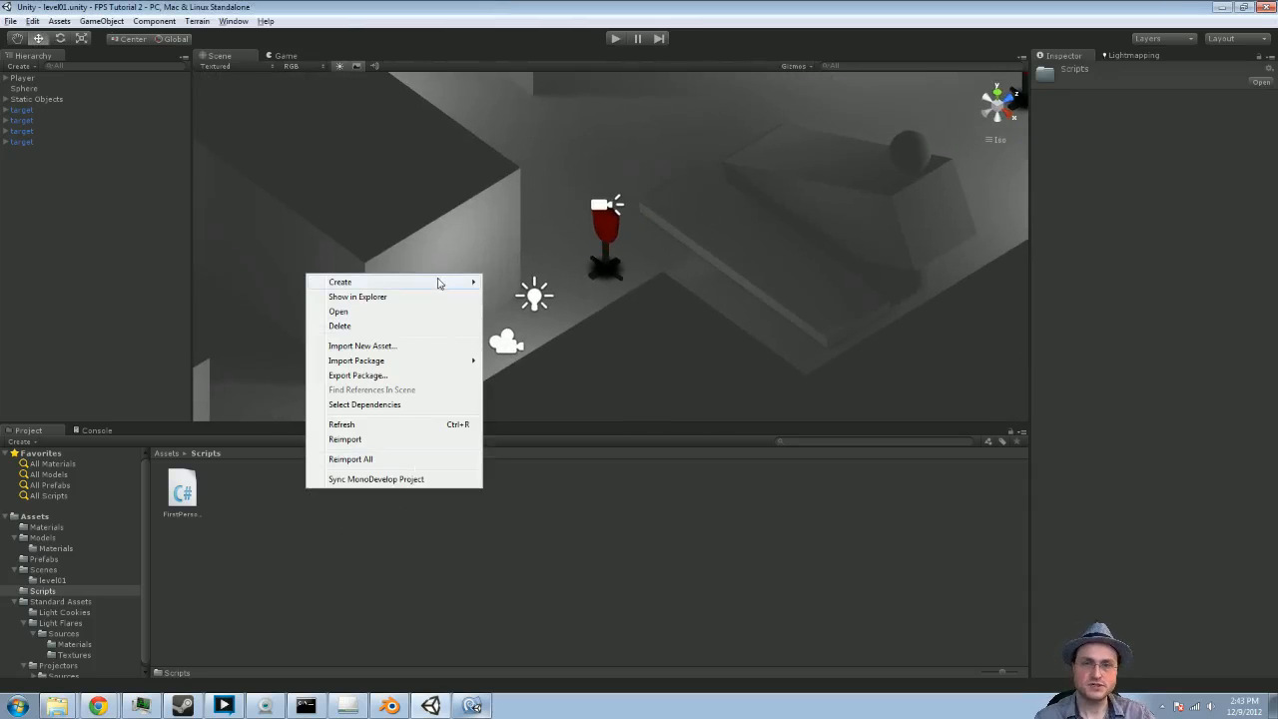
pyautogui.moveTo(439, 282)
pyautogui.click(530, 301)
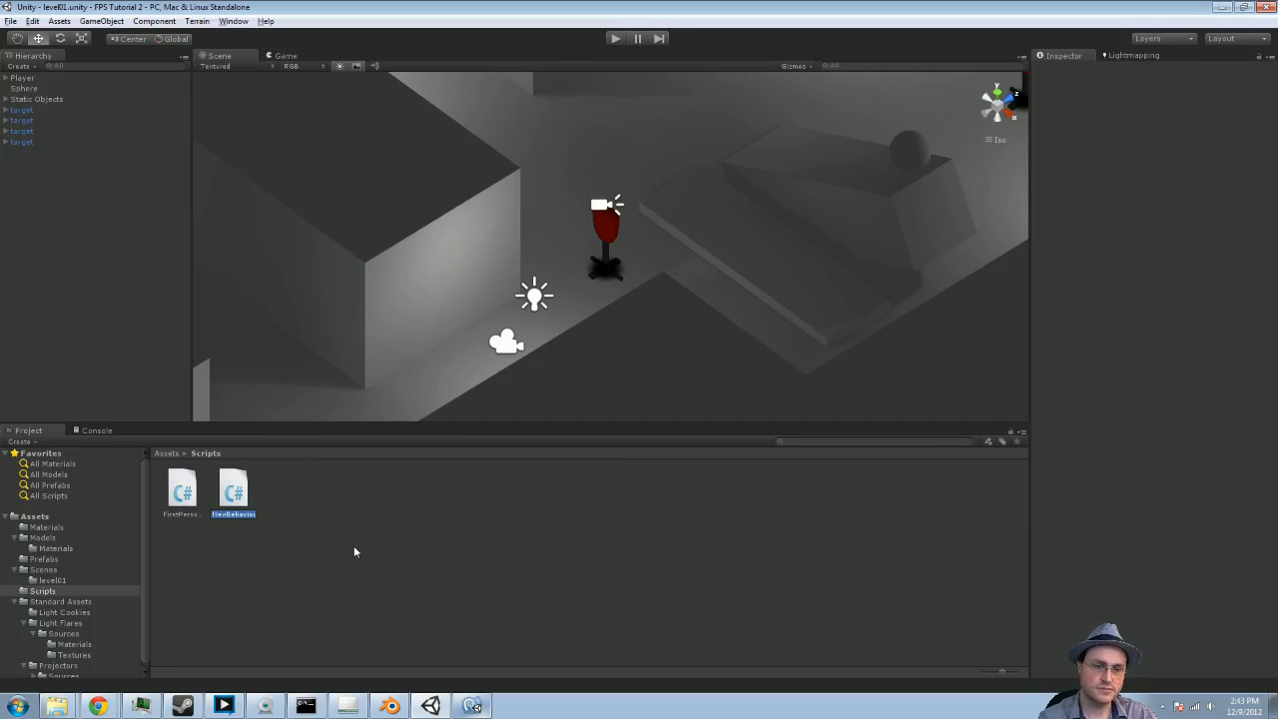
pyautogui.write('FPS')
pyautogui.press('BackSpace')
pyautogui.press('BackSpace')
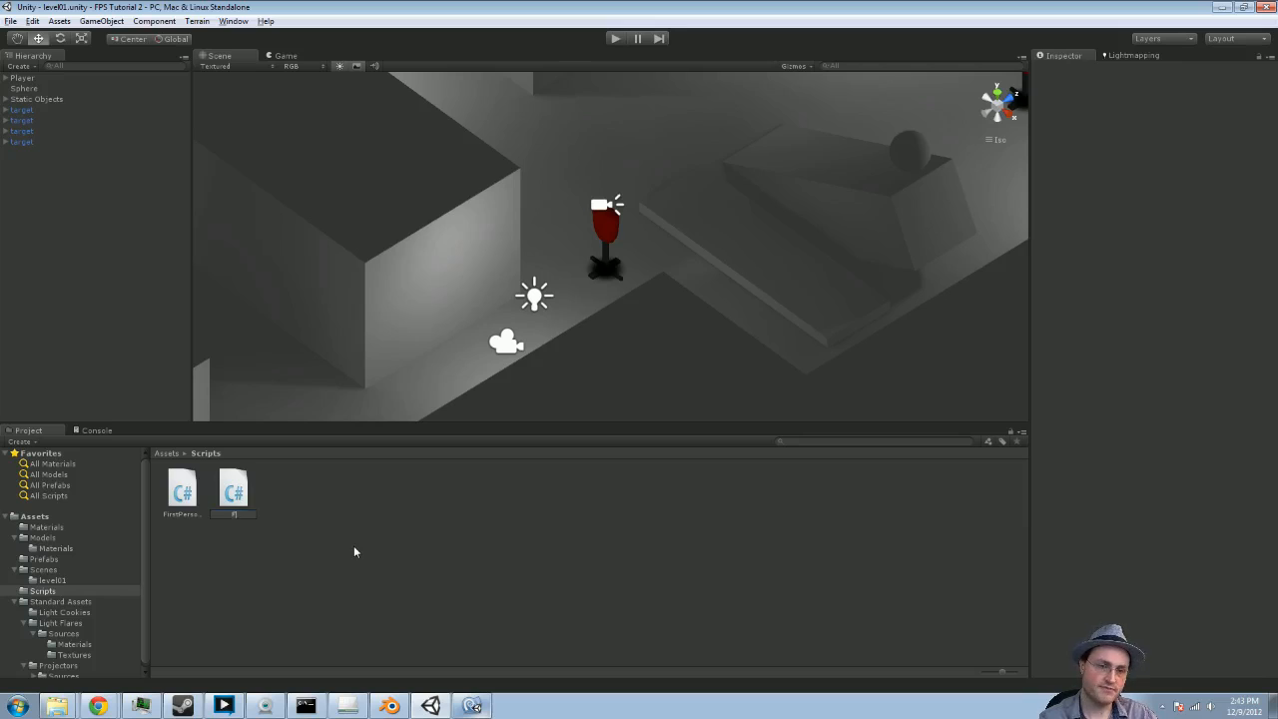
pyautogui.write('P')
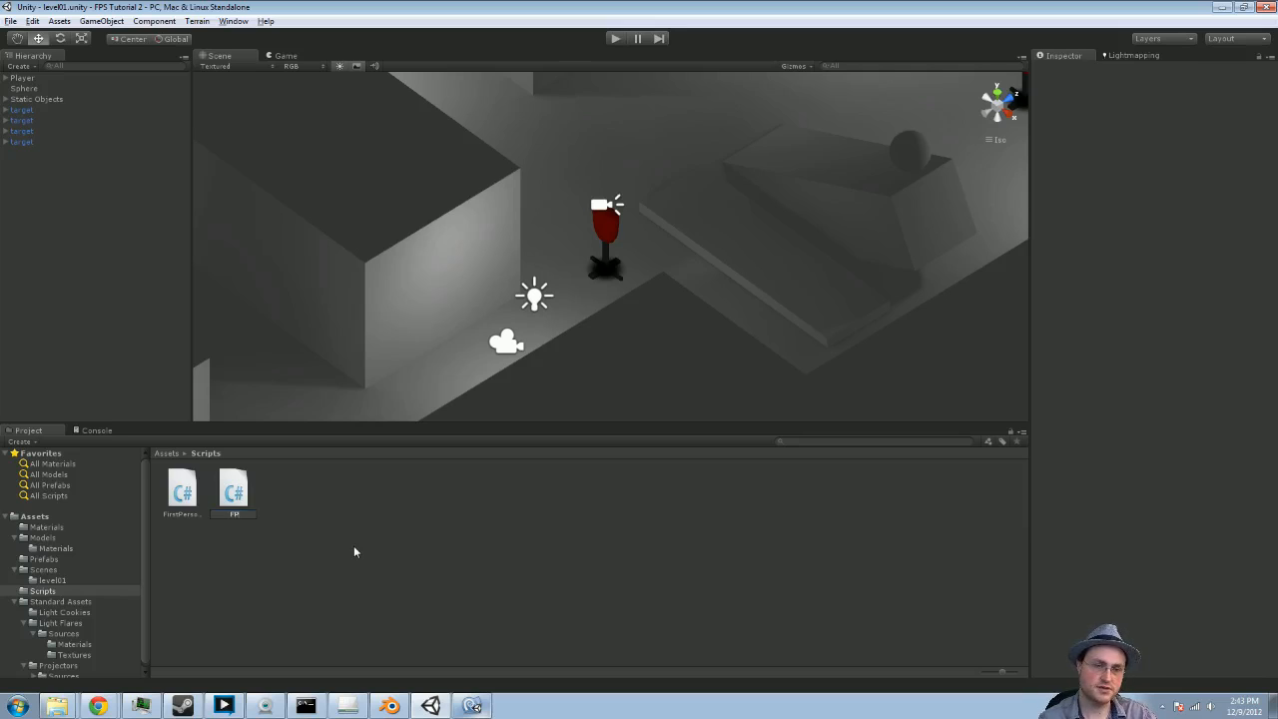
pyautogui.write('_Shooting')
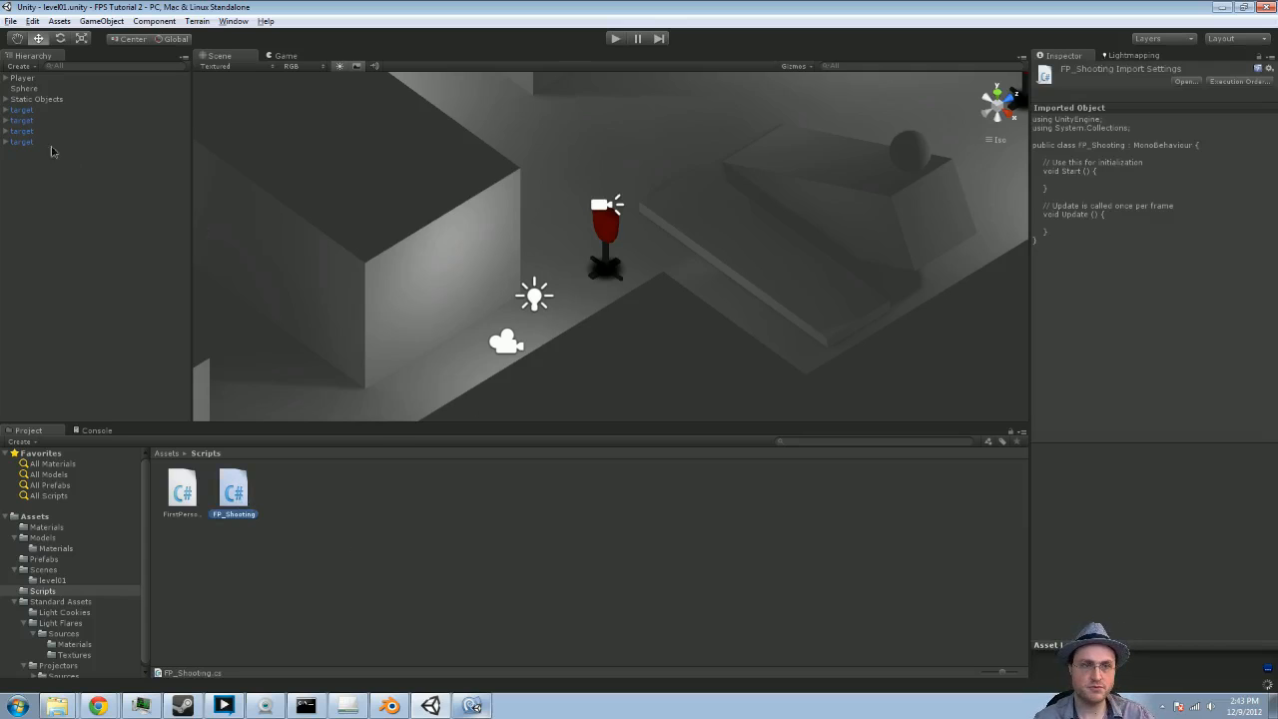
pyautogui.moveTo(232, 491); pyautogui.dragTo(30, 80)
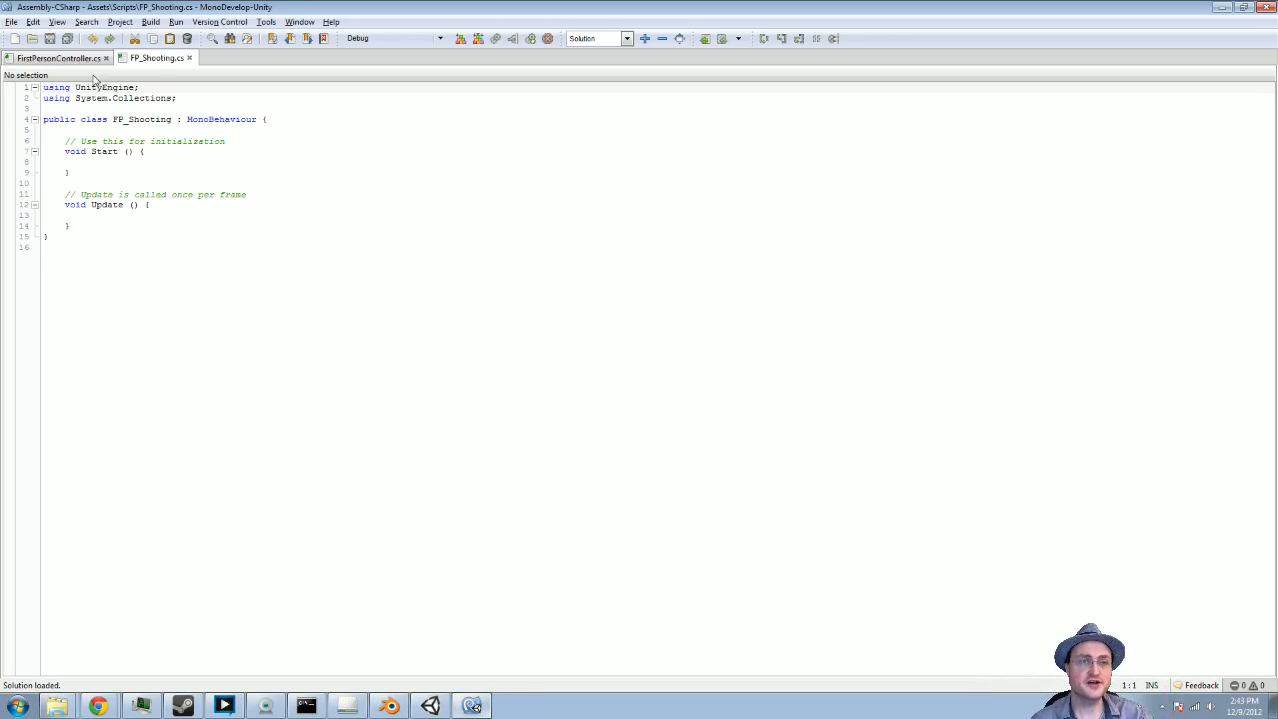
# Switch to MonoDevelop and examine the verticalVelocity and verticalRotation declarations in FirstPersonController.cs
pyautogui.click(67, 59)
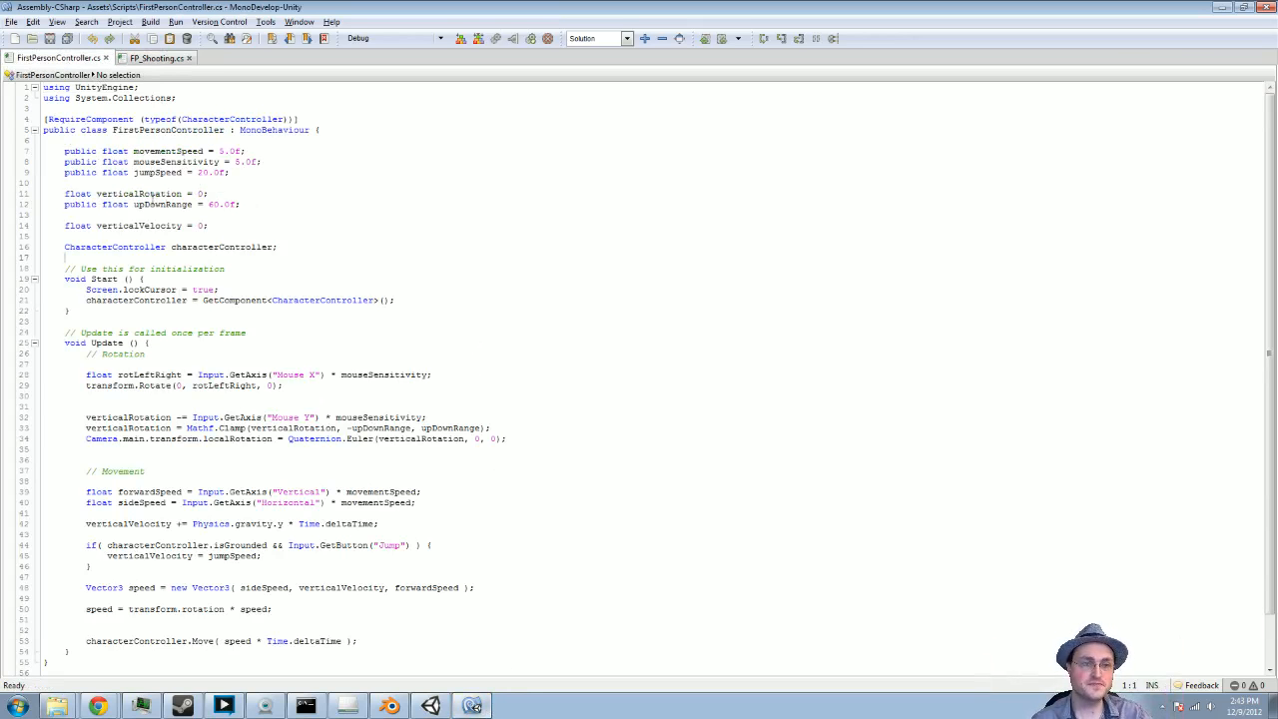
pyautogui.doubleClick(129, 227)
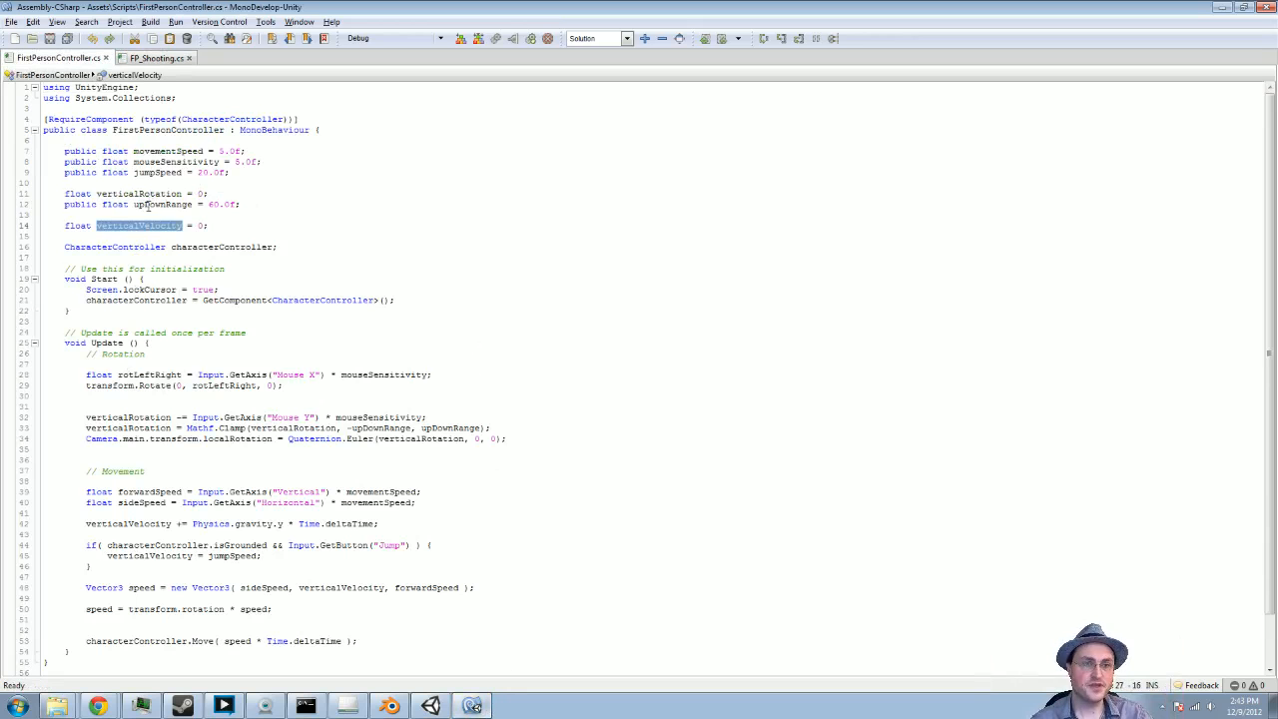
pyautogui.doubleClick(147, 195)
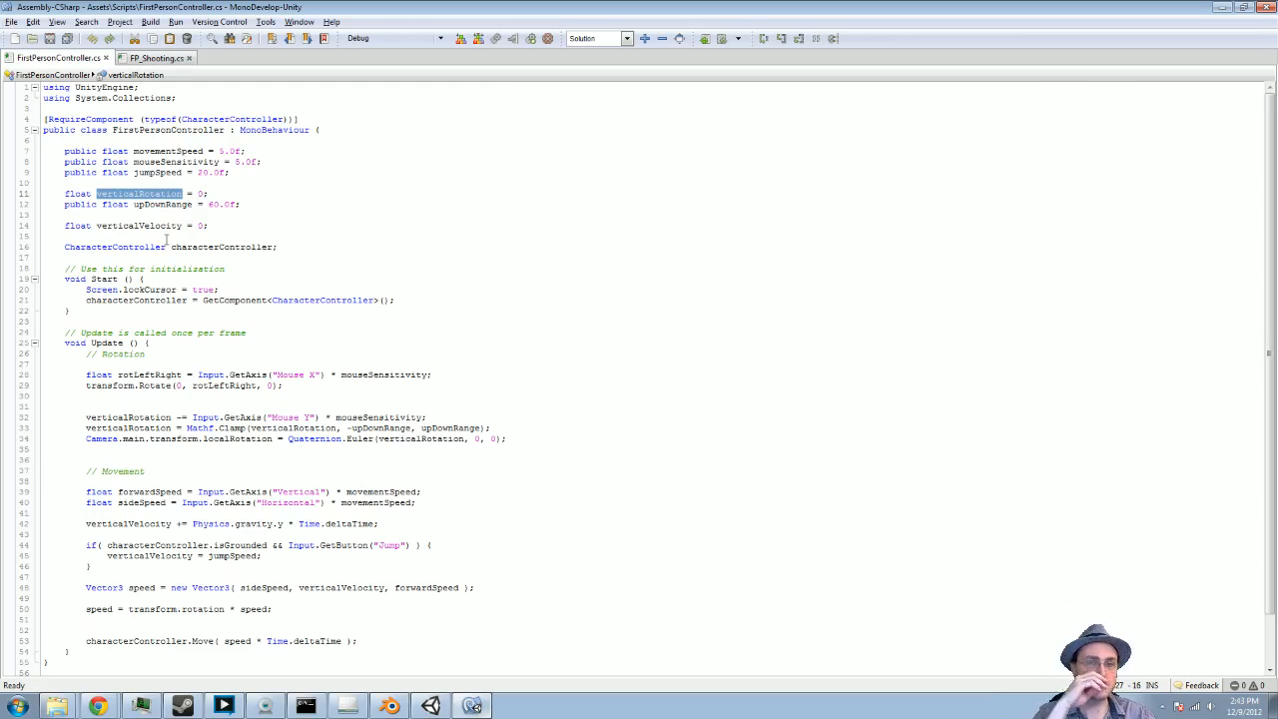
# Indent the empty line inside Update in FP_Shooting.cs, compare the script with FirstPersonController.cs, and save it
pyautogui.click(157, 58)
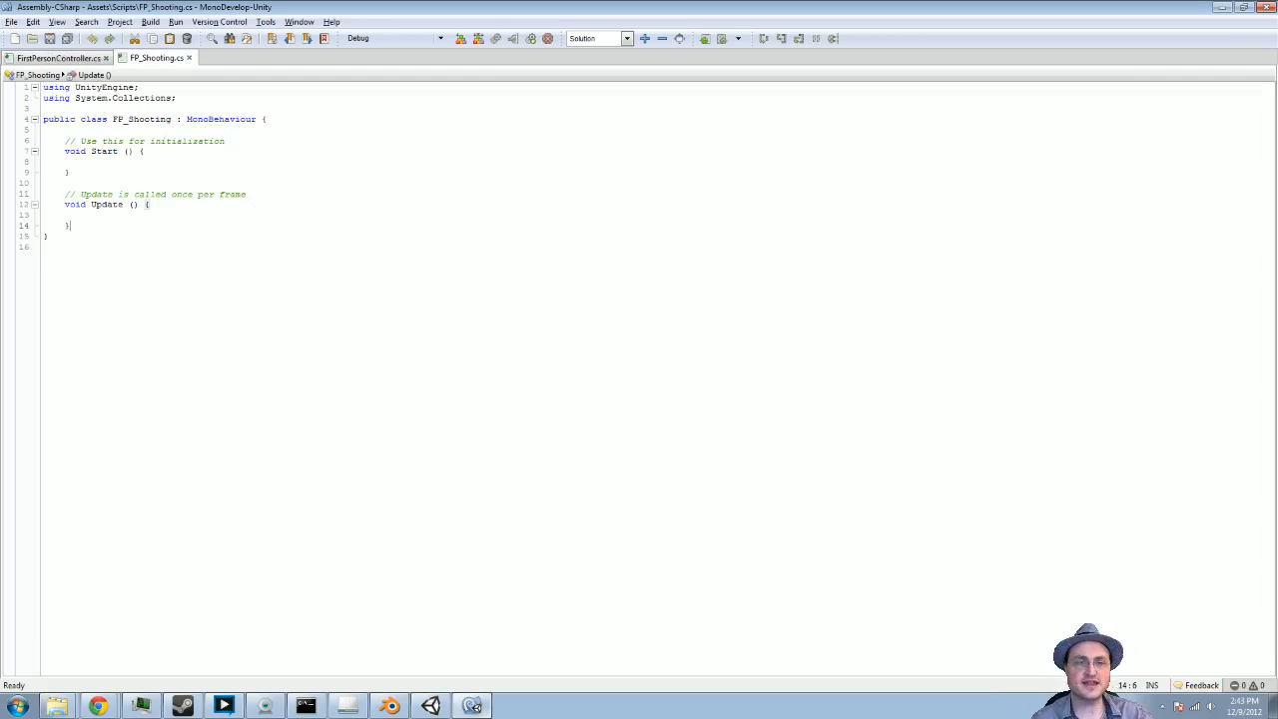
pyautogui.press('Tab')
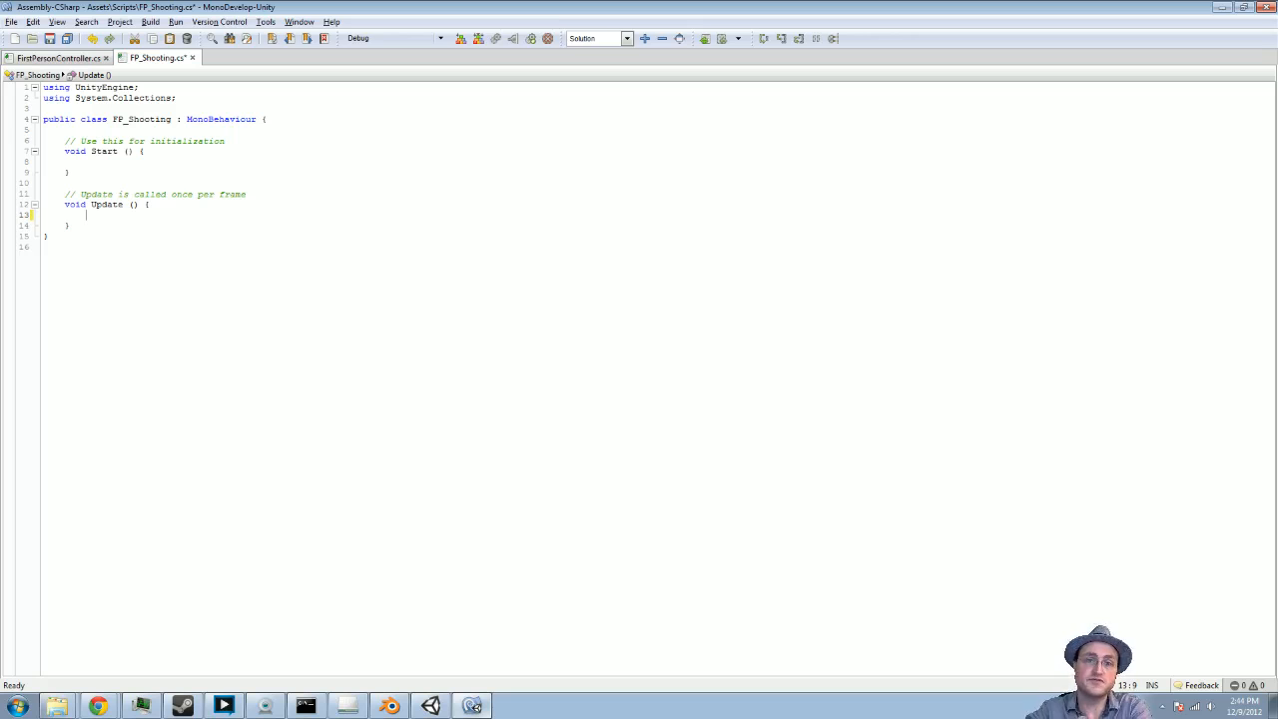
pyautogui.click(36, 59)
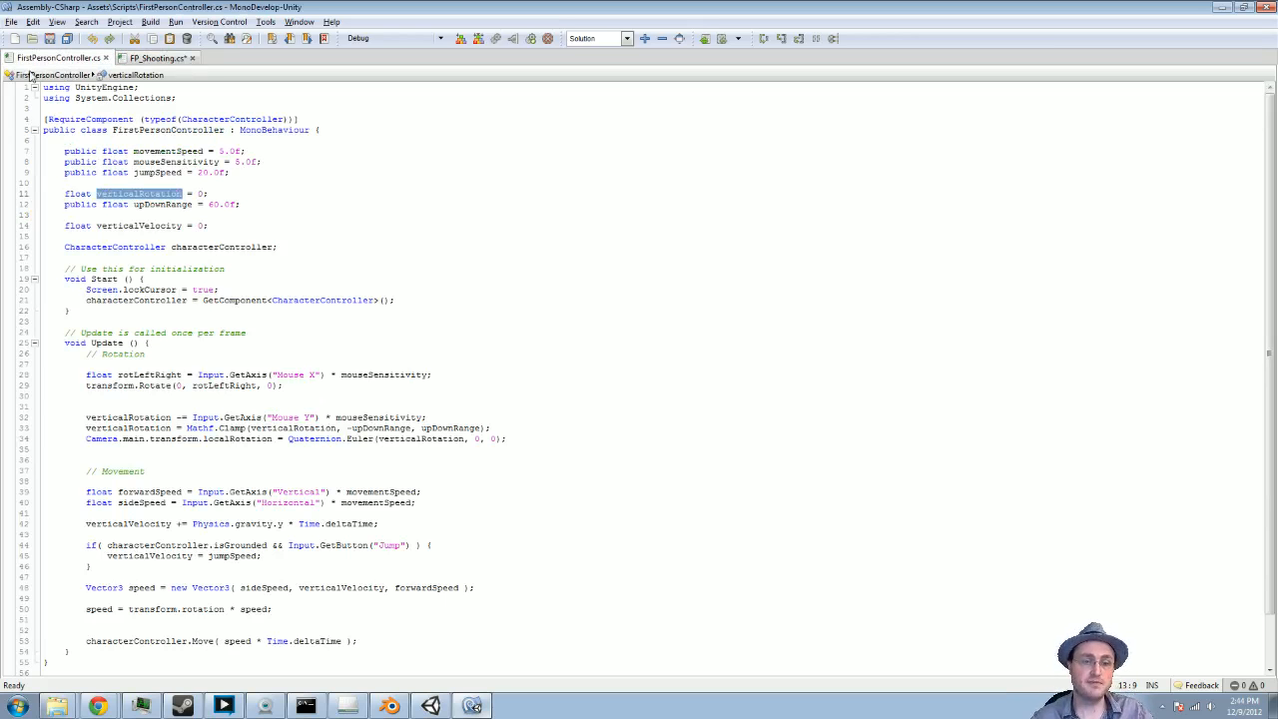
pyautogui.hotkey('ctrl', 'Tab')
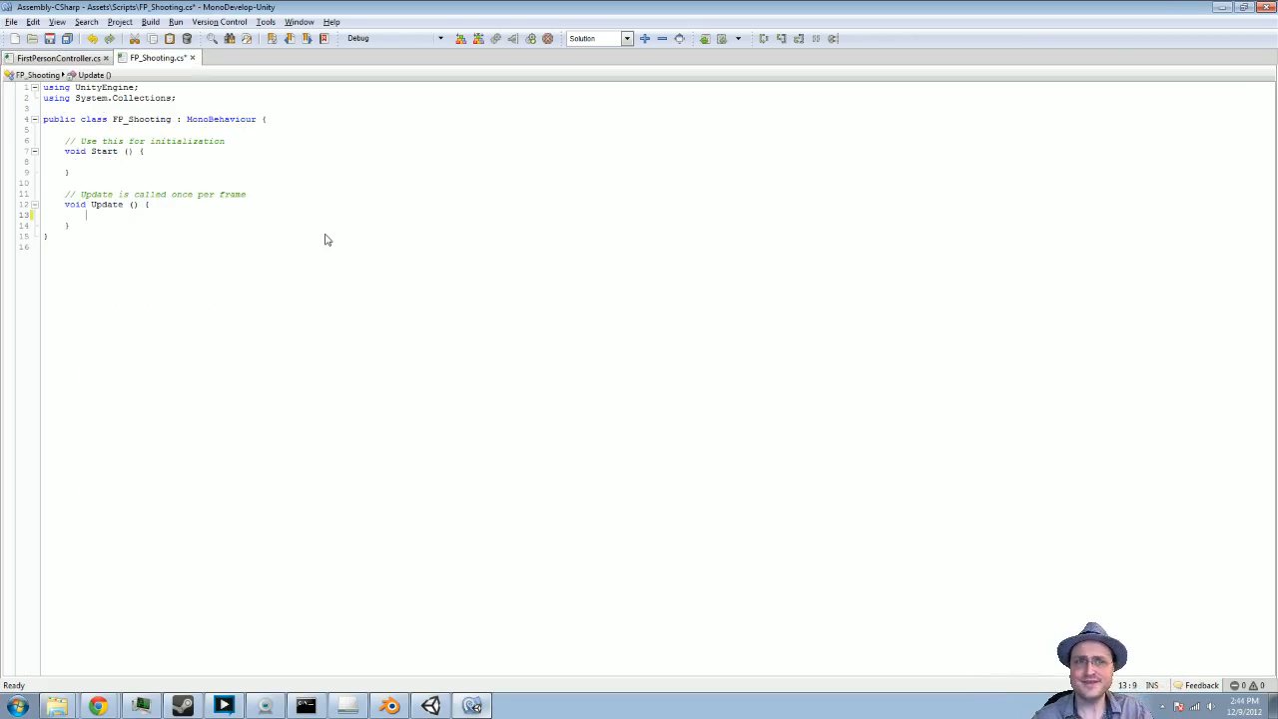
pyautogui.hotkey('ctrl', 'Tab')
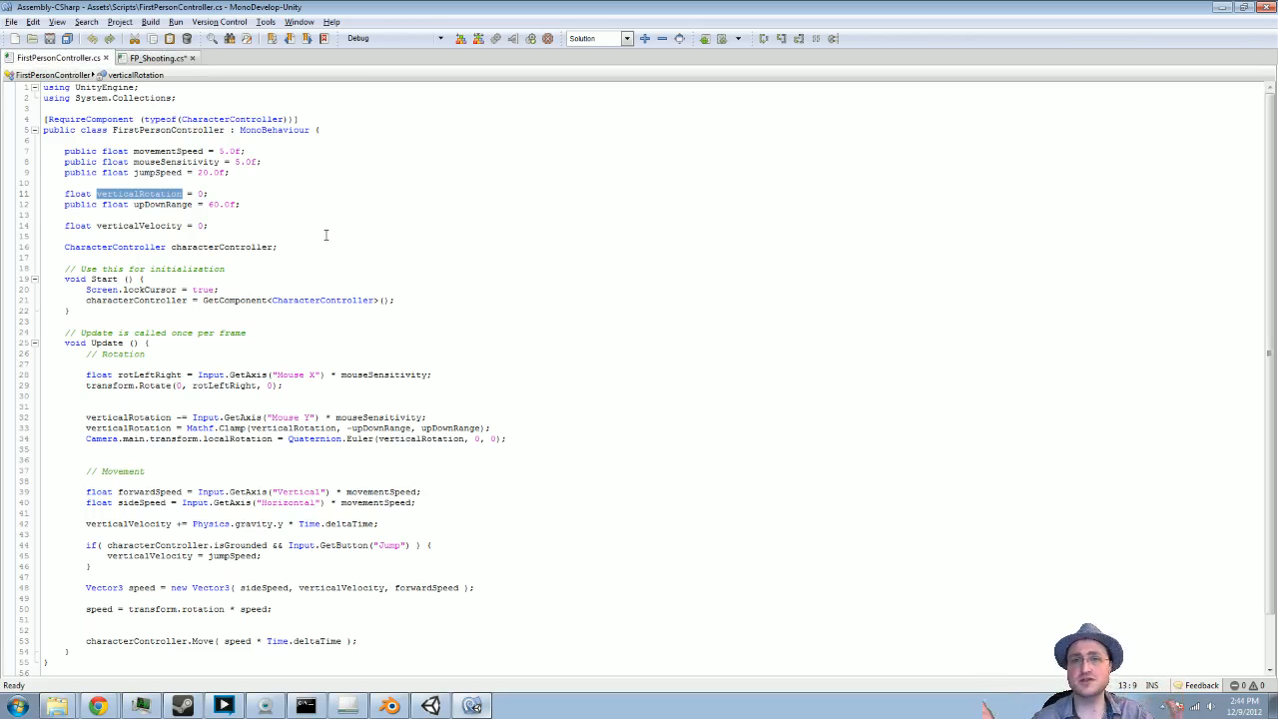
pyautogui.hotkey('ctrl', 'Tab')
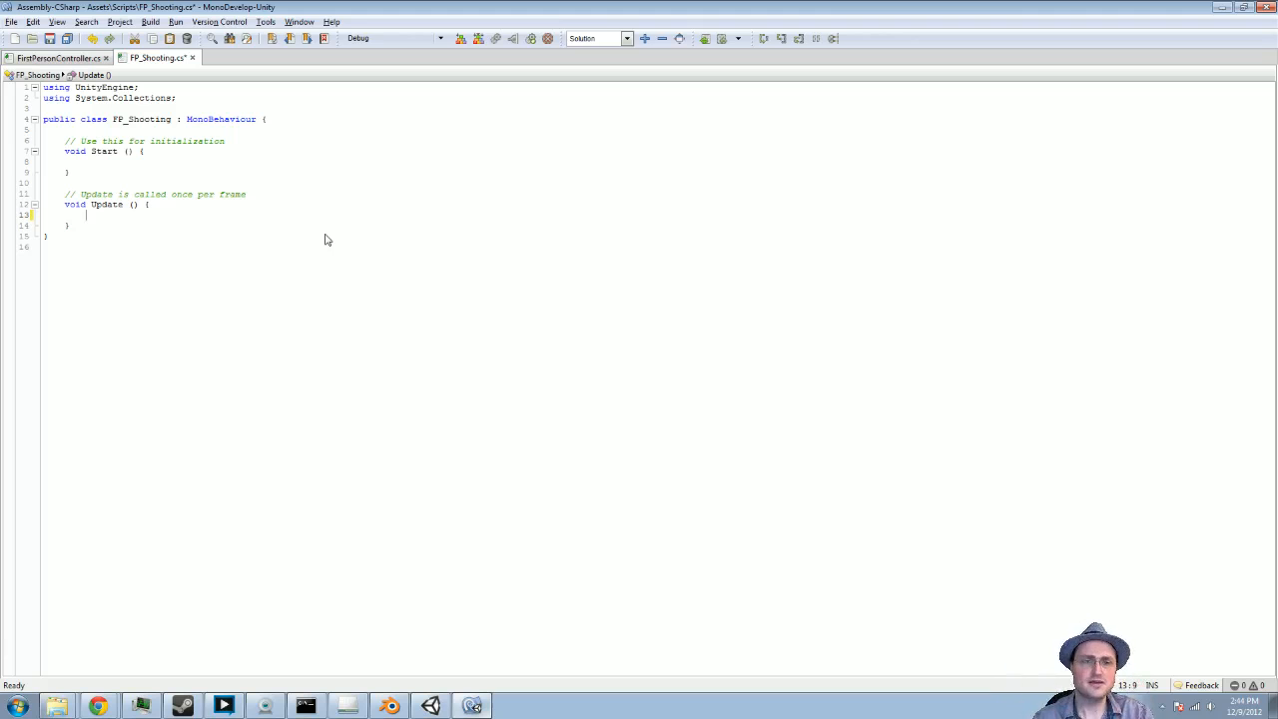
pyautogui.hotkey('ctrl', 's')
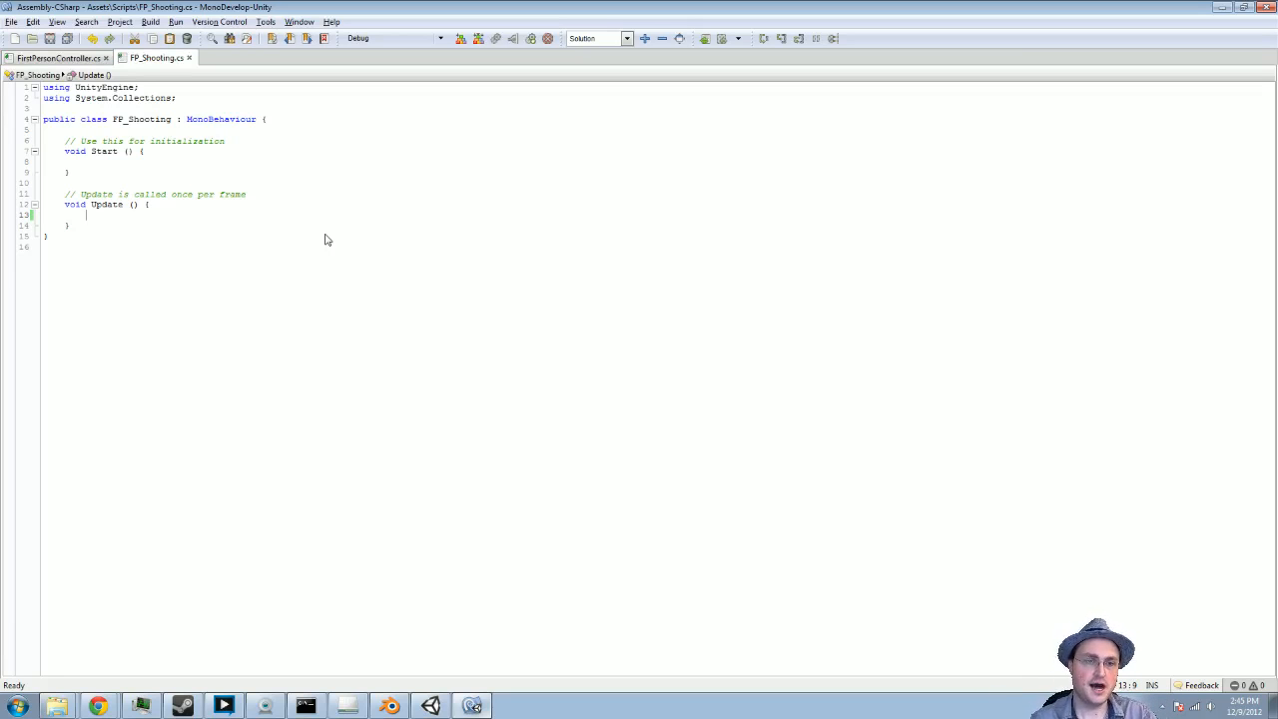
# Switch to Unity, open the project's Input settings, collapse the expanded axes, and inspect the first Fire1 entry
pyautogui.hotkey('alt', 'Tab')
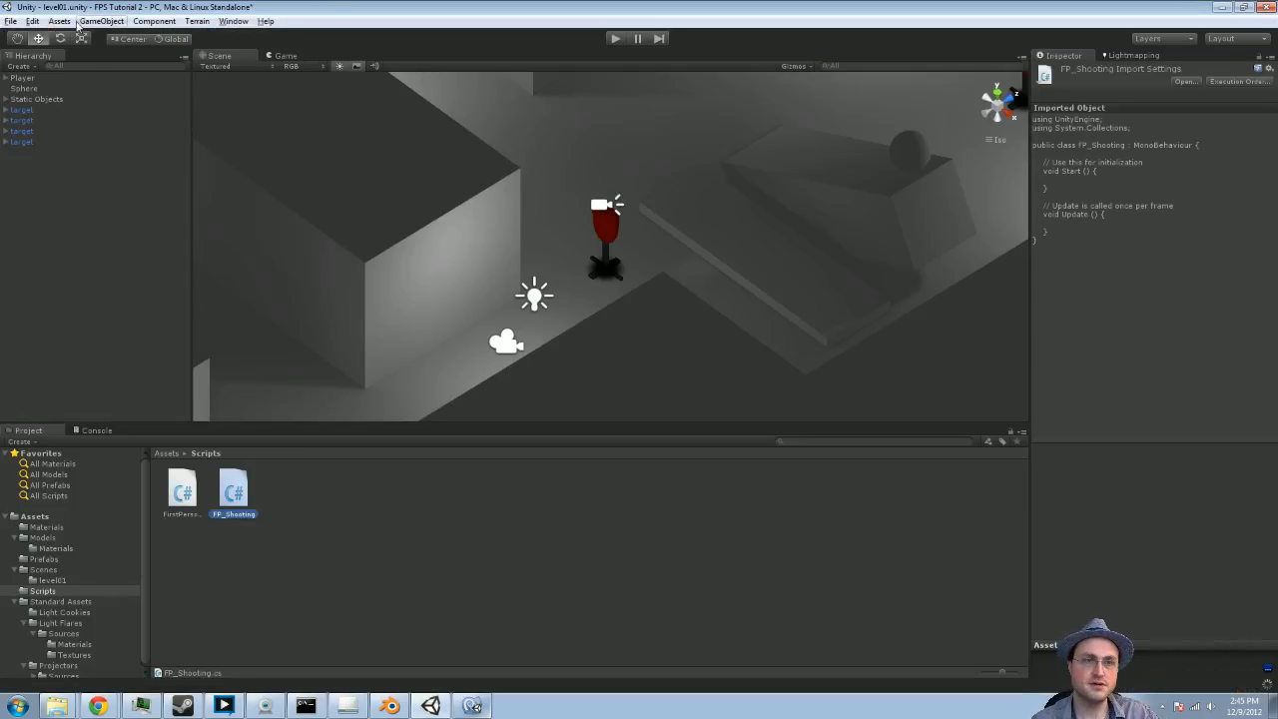
pyautogui.click(33, 21)
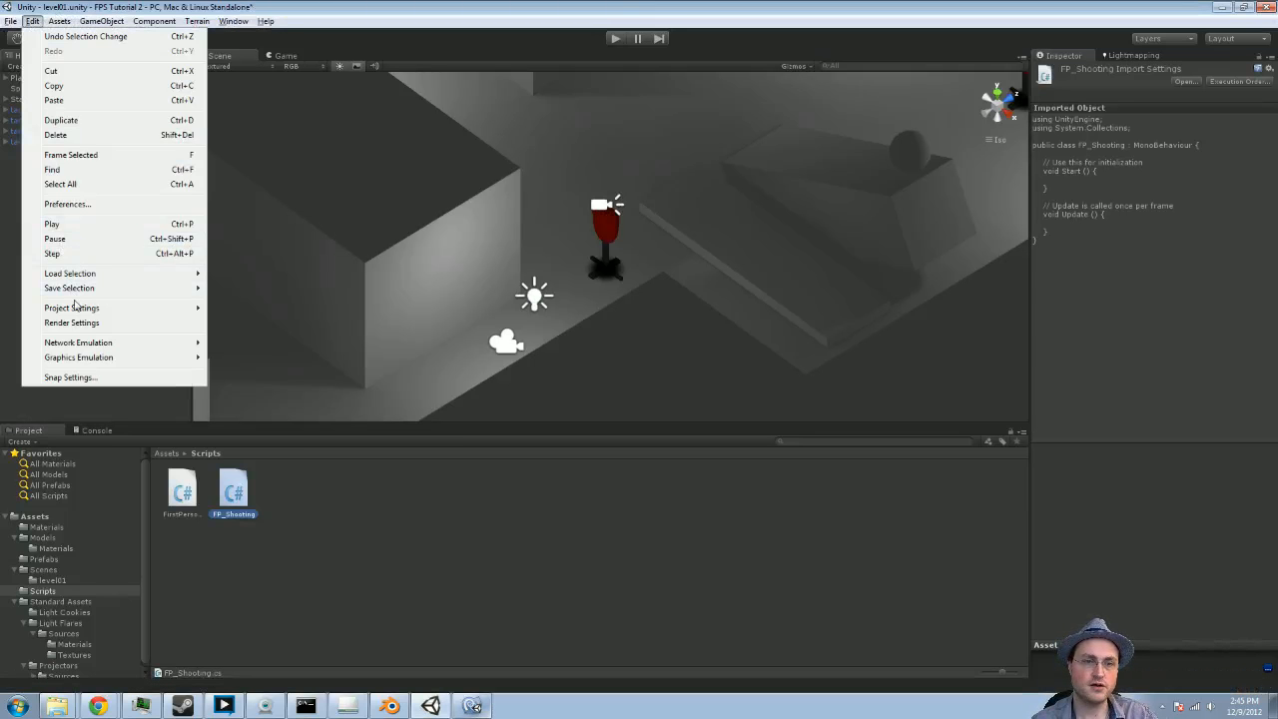
pyautogui.moveTo(84, 310)
pyautogui.click(235, 310)
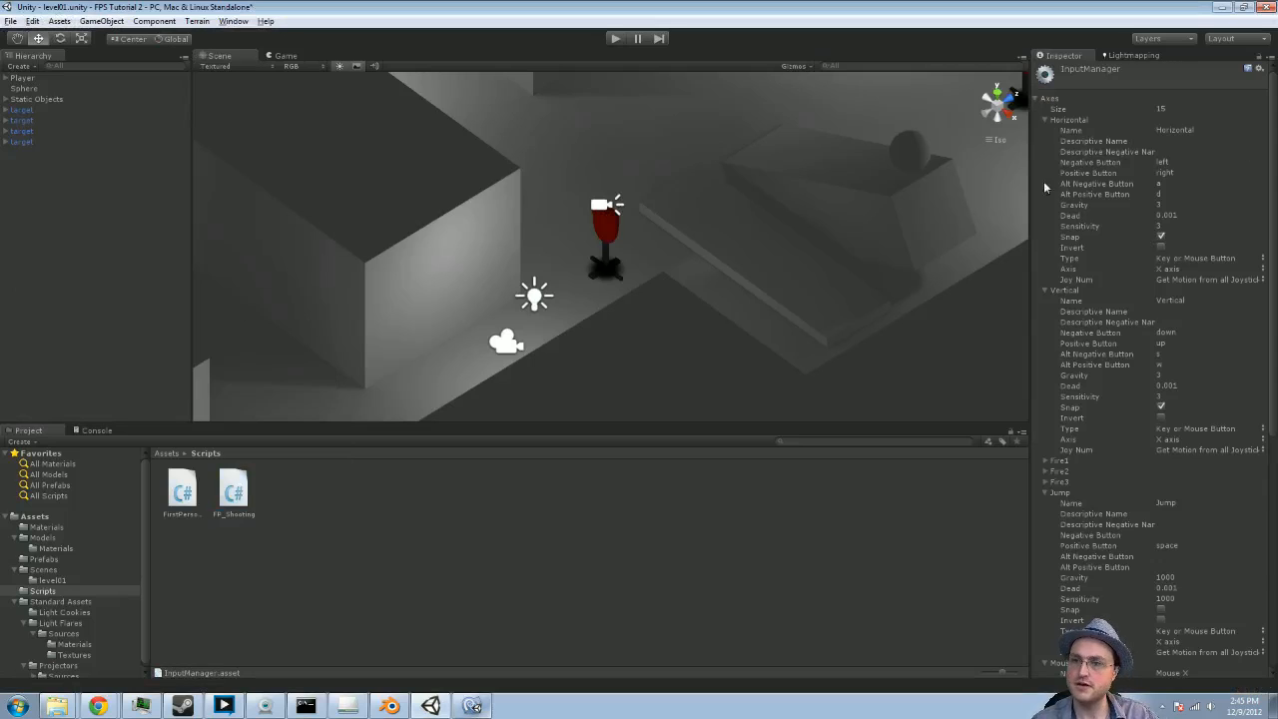
pyautogui.click(1045, 121)
pyautogui.click(1046, 131)
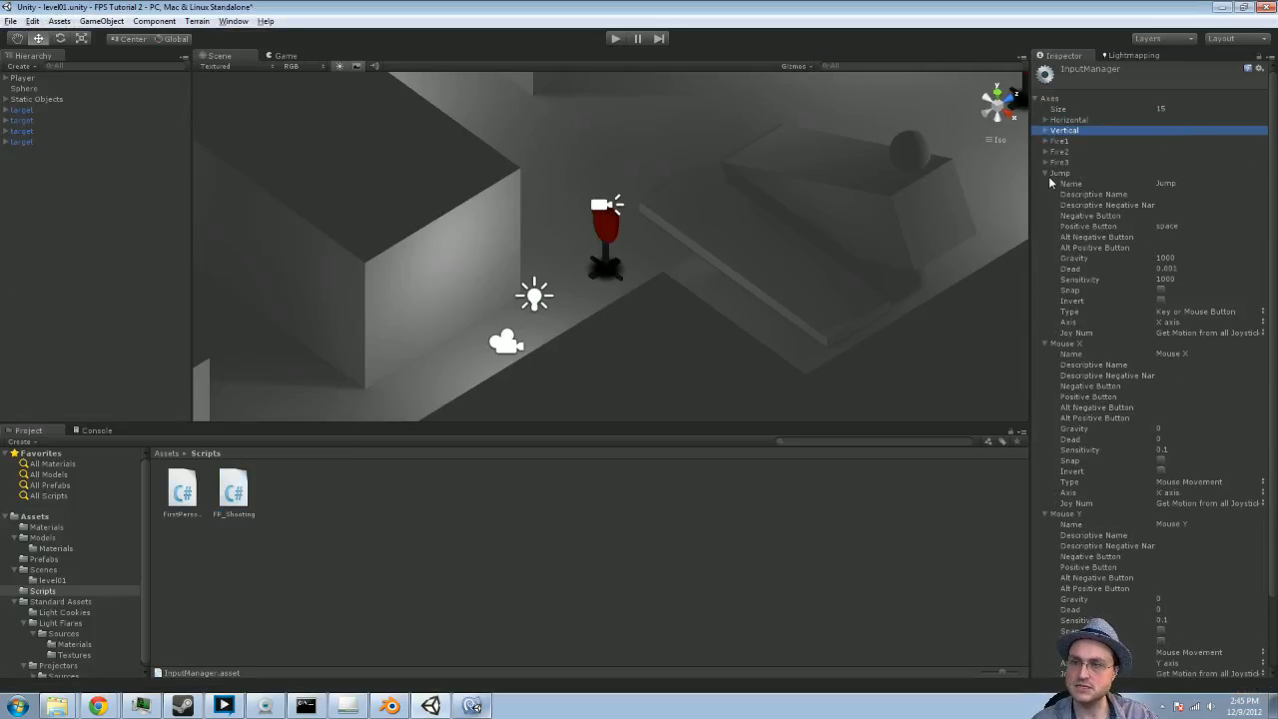
pyautogui.click(1049, 175)
pyautogui.click(1046, 183)
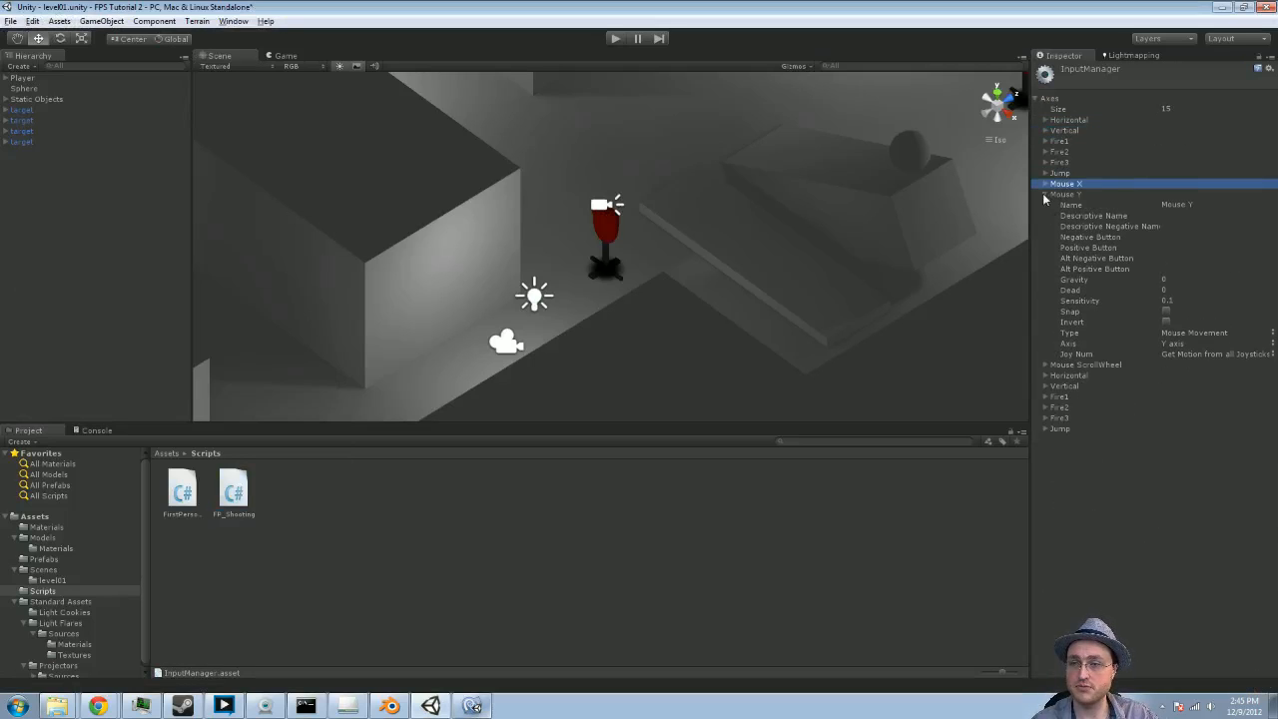
pyautogui.click(1045, 194)
pyautogui.click(1044, 142)
pyautogui.click(1044, 142)
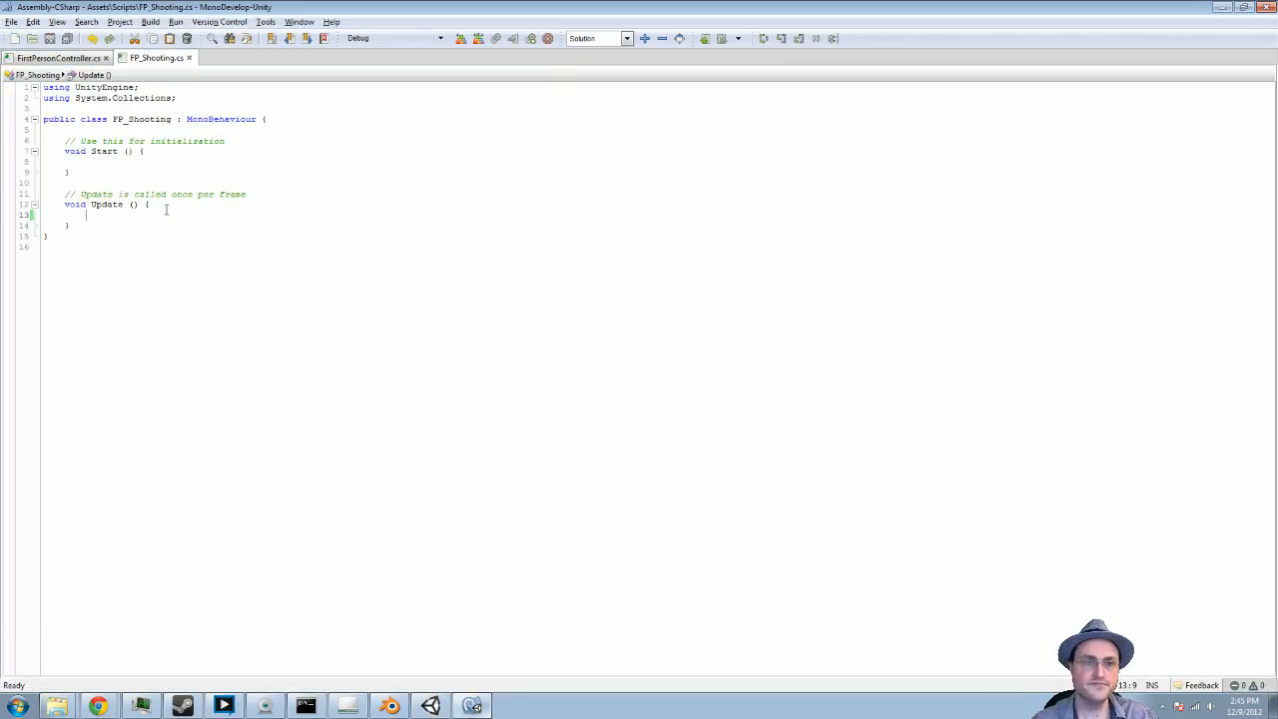
# In Update of FP_Shooting.cs in MonoDevelop, write an if block testing Input.GetButton("Fire1") with an empty line in its body
pyautogui.write('if(')
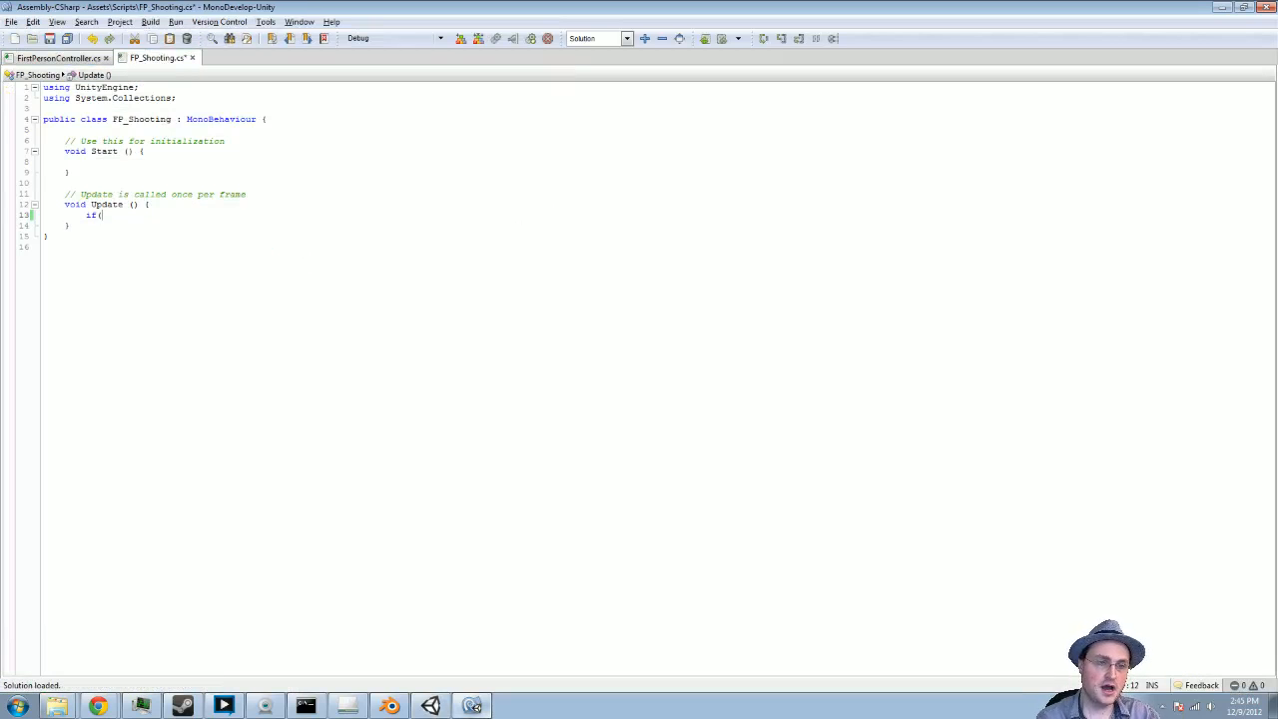
pyautogui.write(' In')
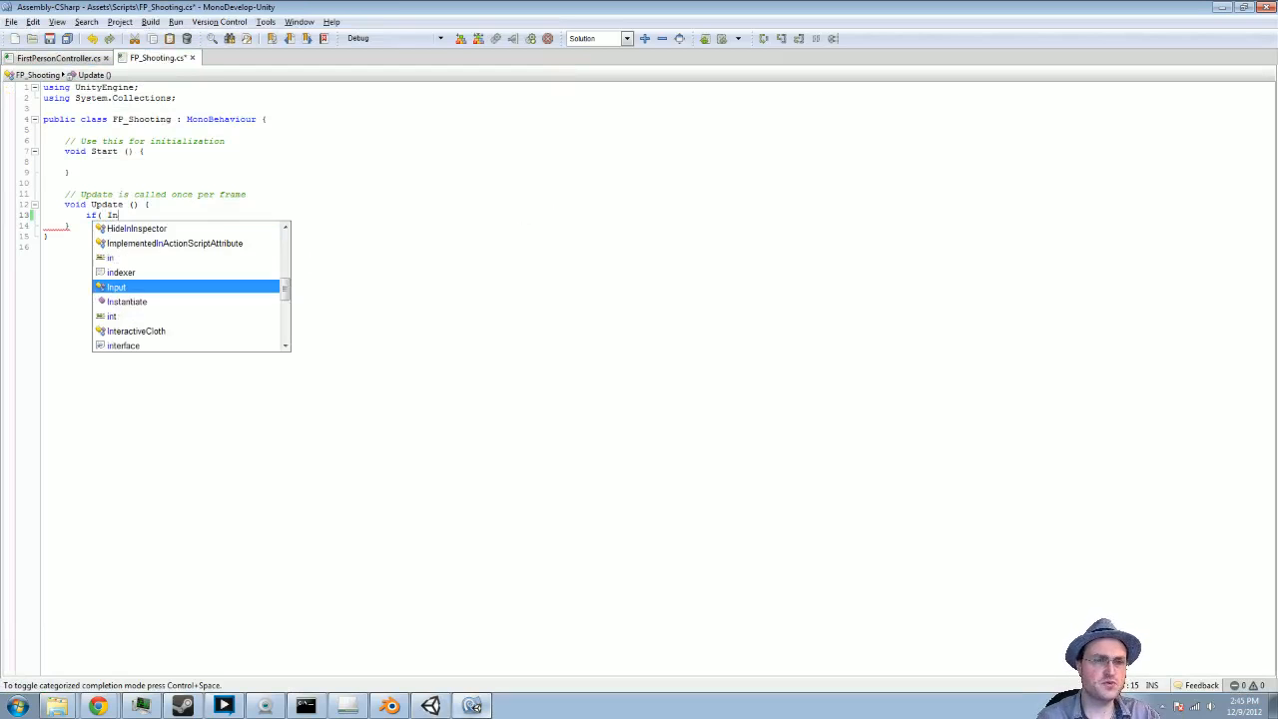
pyautogui.write('put.Get')
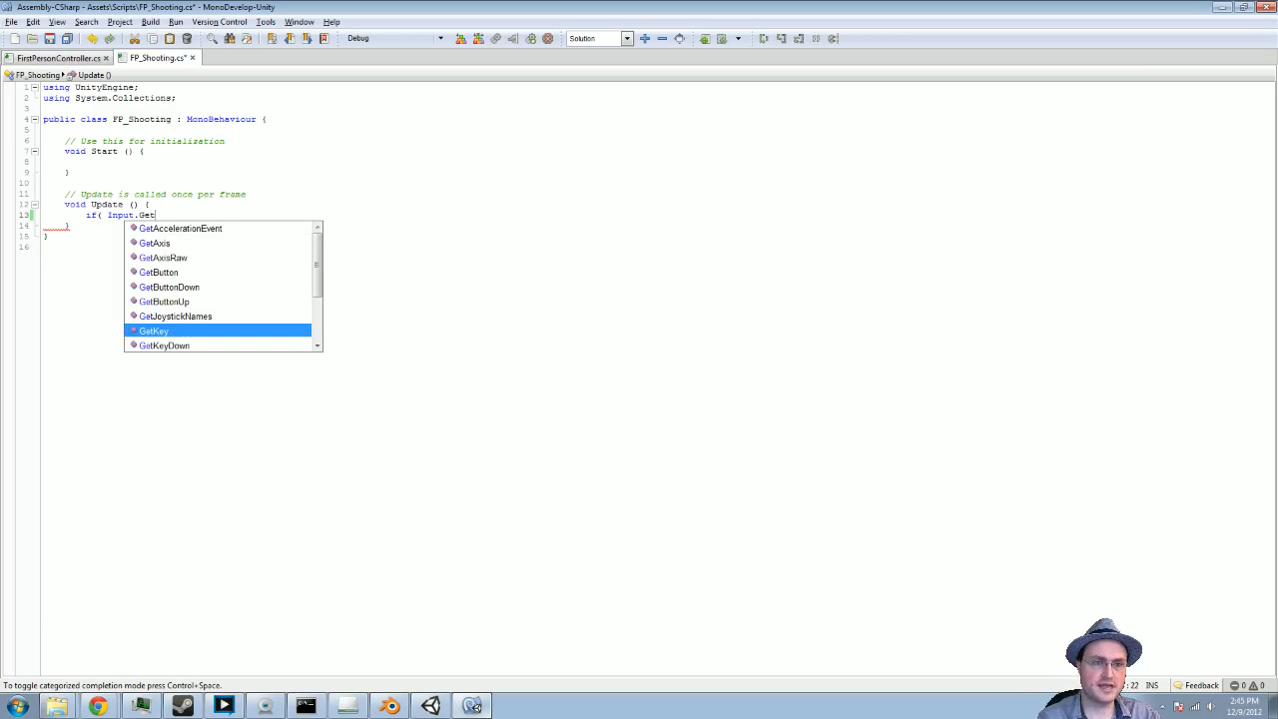
pyautogui.write('Button(')
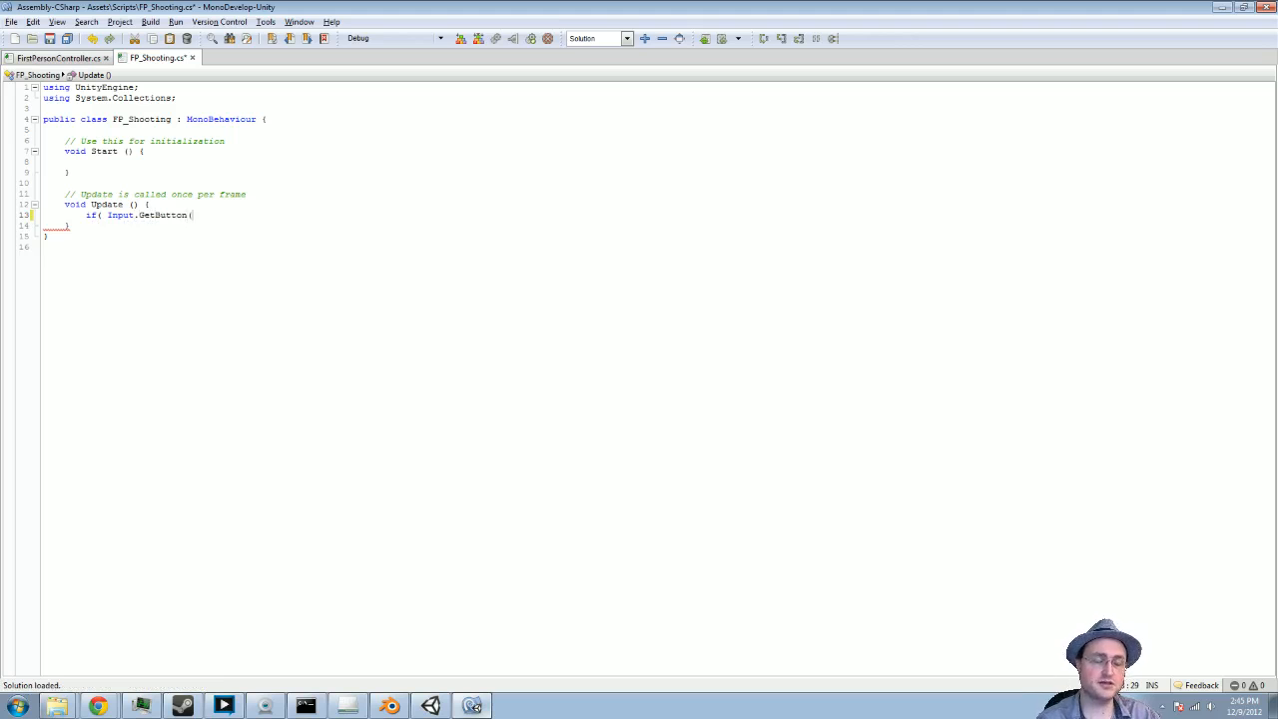
pyautogui.write('"')
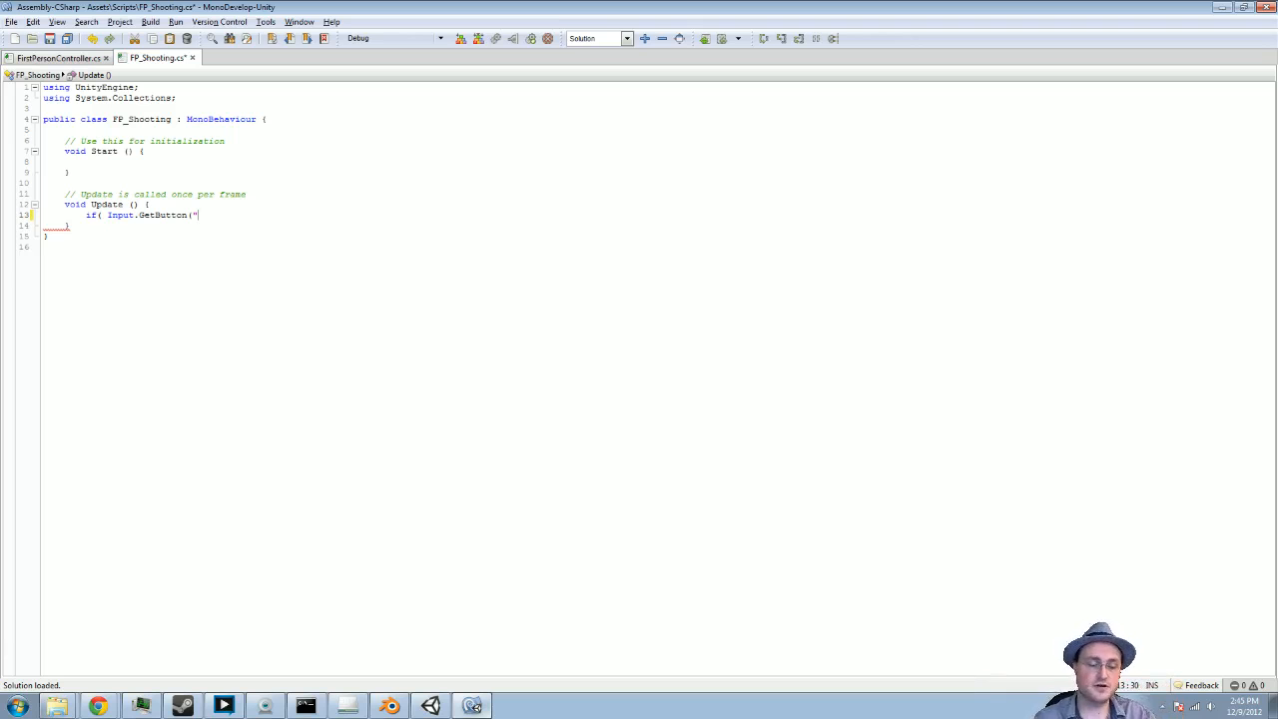
pyautogui.write('Fire1"')
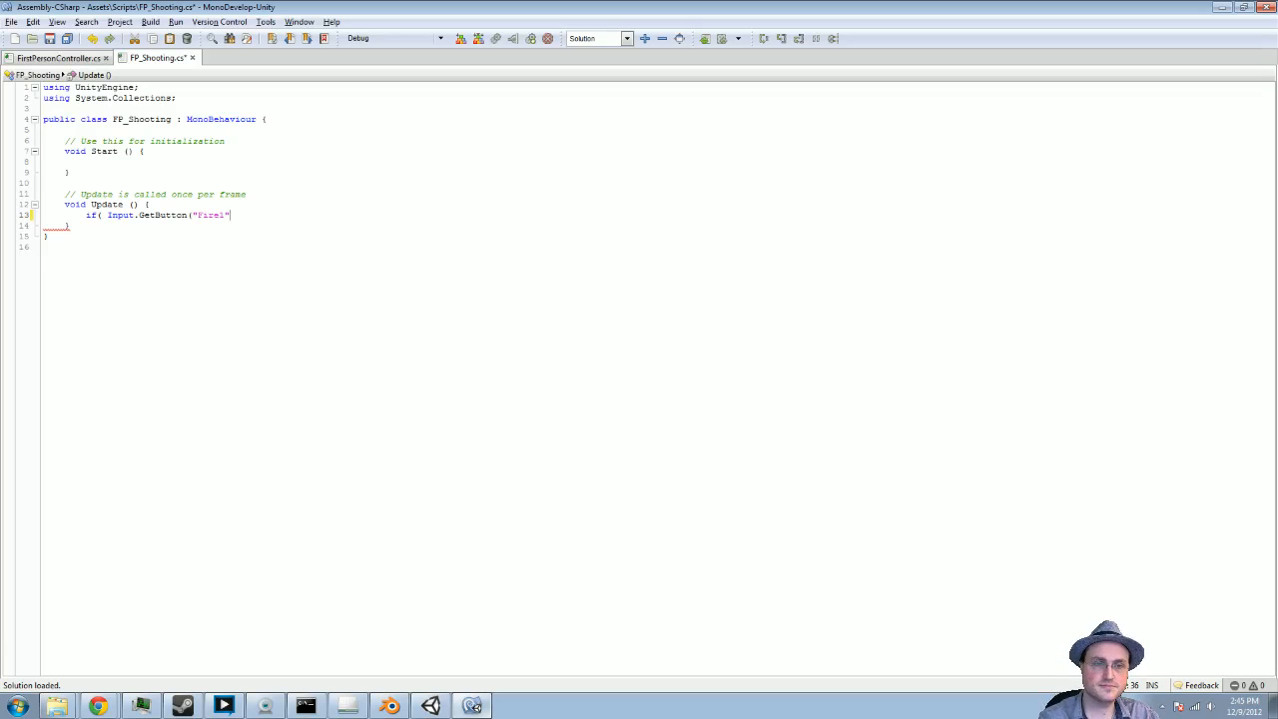
pyautogui.write(') {')
pyautogui.press('Return')
pyautogui.write('}')
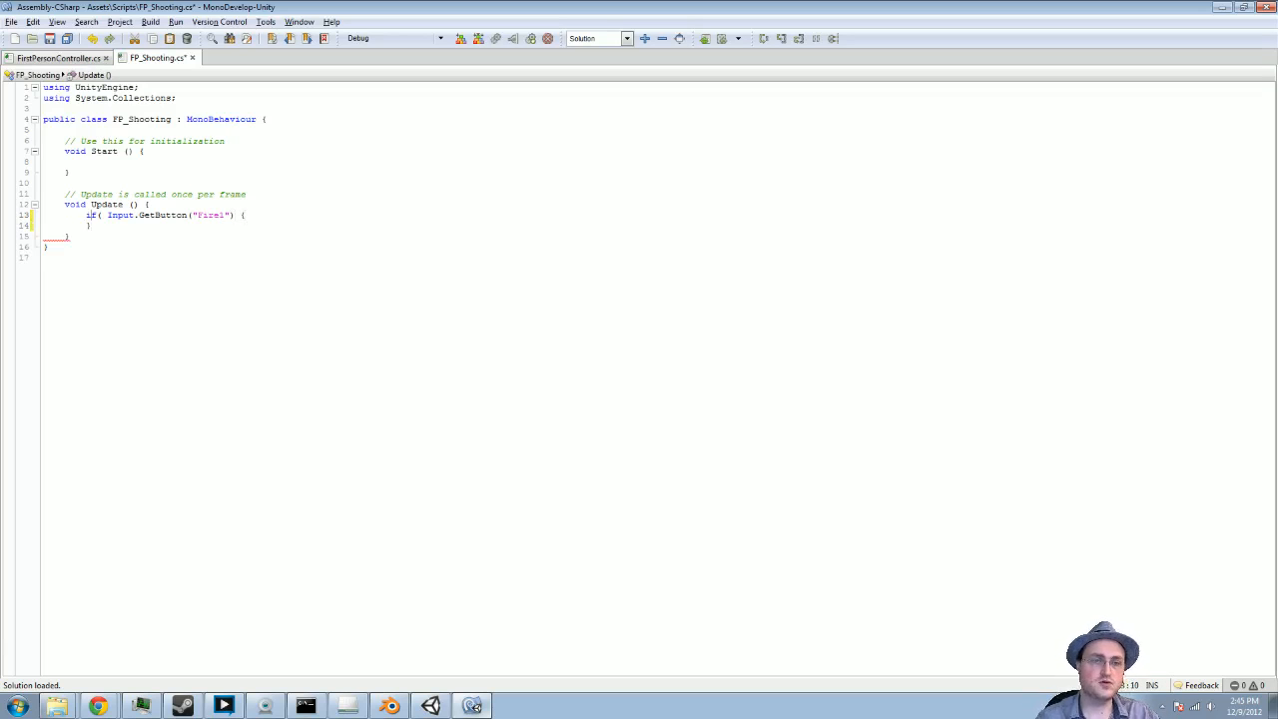
pyautogui.press('Up')
pyautogui.press('End')
pyautogui.press('Return')
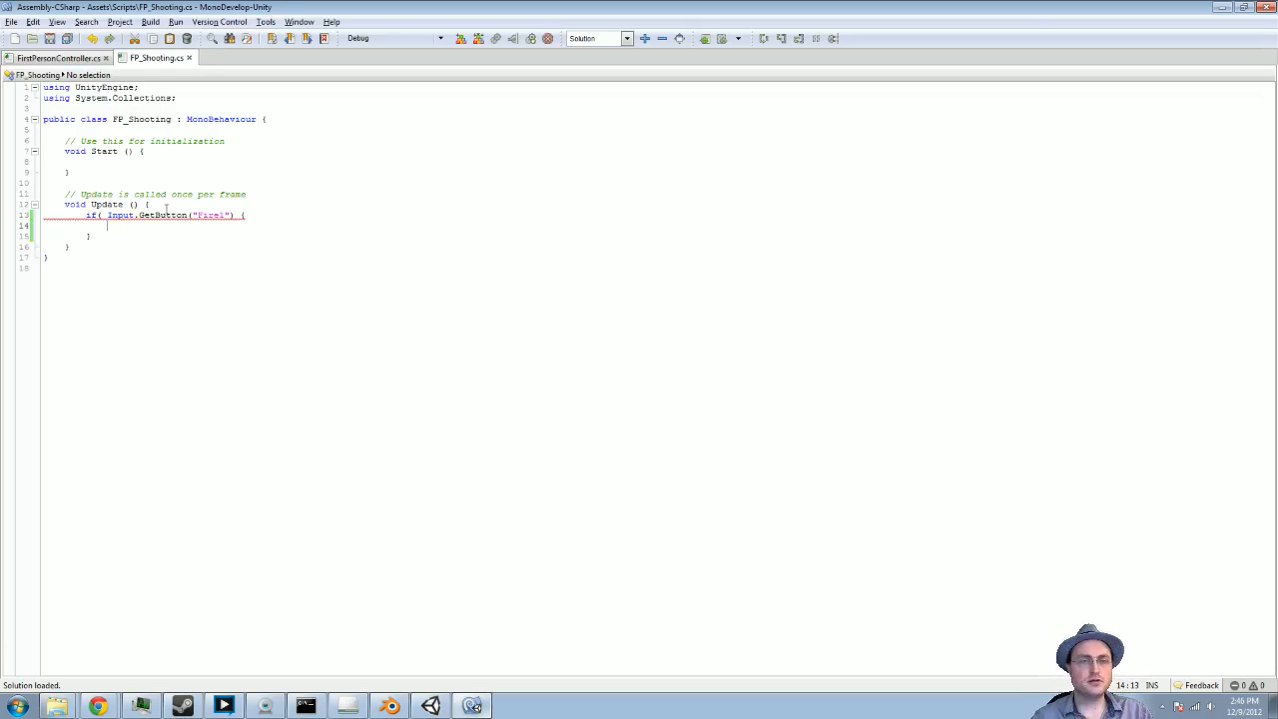
# Add the missing closing parenthesis to the Fire1 condition and return to the empty line inside the if block
pyautogui.click(274, 214)
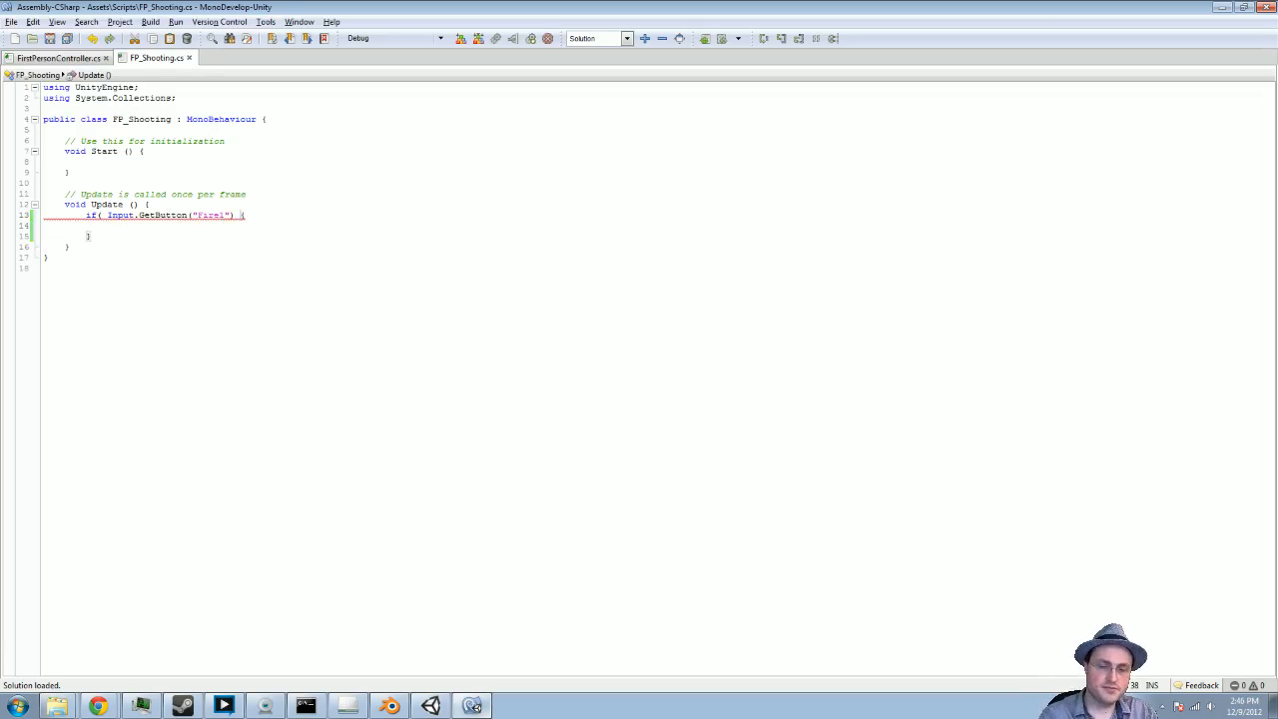
pyautogui.write(')')
pyautogui.press('Down')
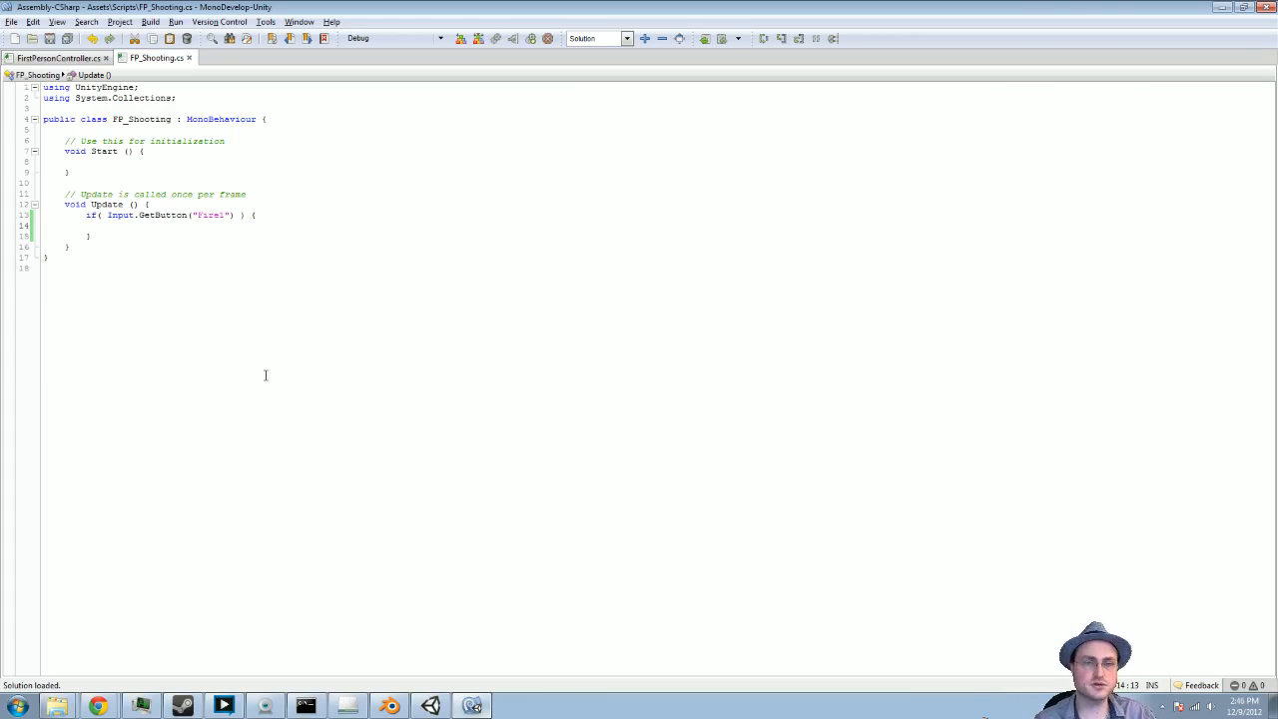
# Switch to Unity, show the Prefabs folder's contents, and create a new sphere in the level
pyautogui.hotkey('alt', 'Tab')
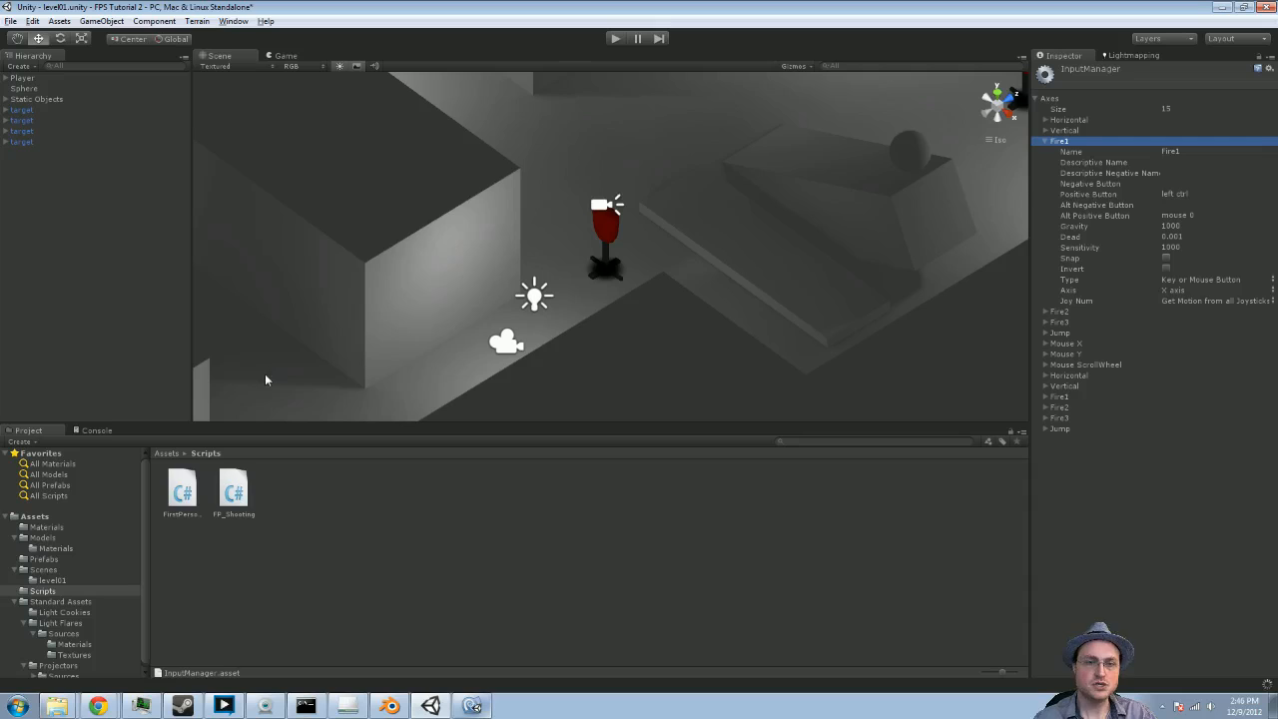
pyautogui.click(45, 561)
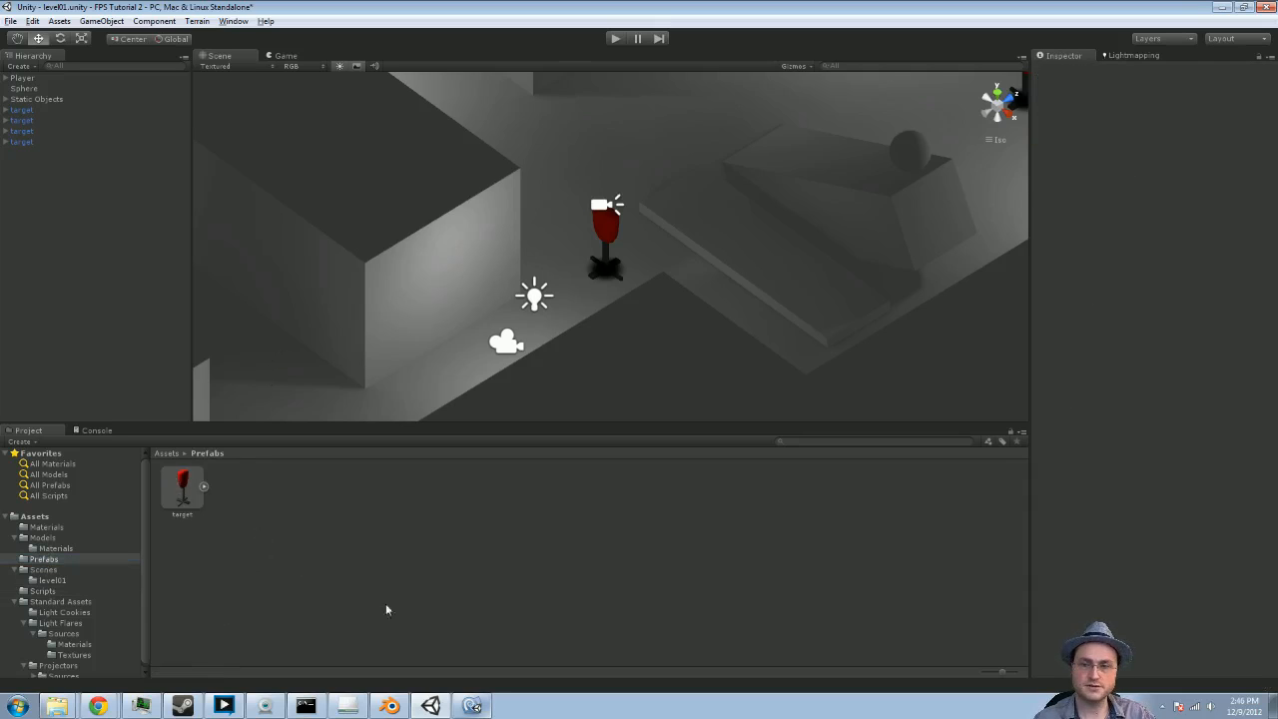
pyautogui.rightClick(449, 515)
pyautogui.click(379, 519)
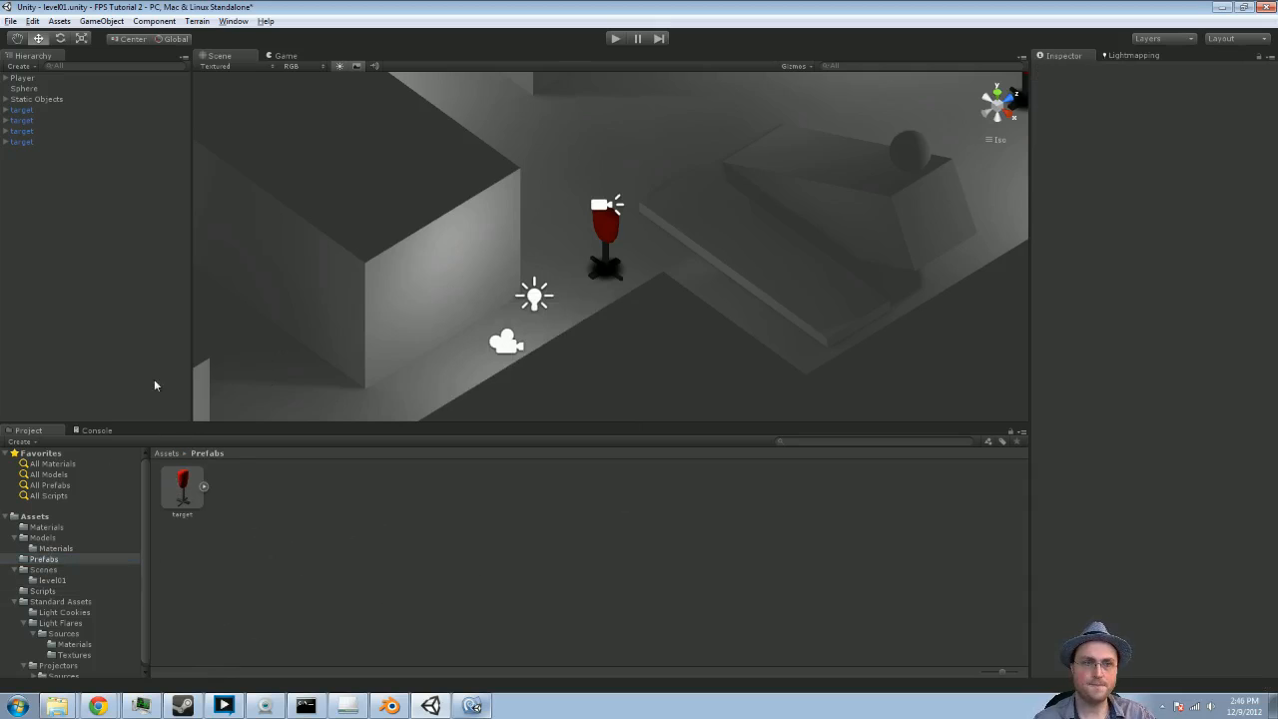
pyautogui.moveTo(468, 285); pyautogui.dragTo(378, 331, button='middle')
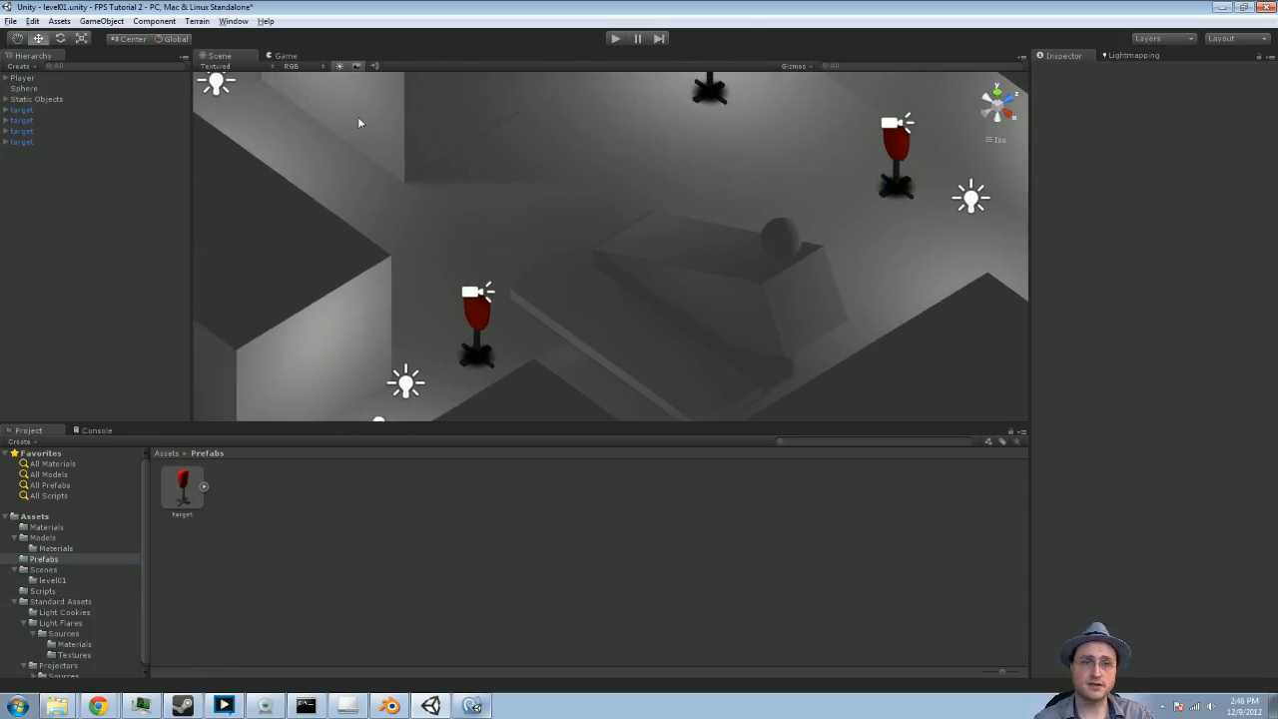
pyautogui.click(95, 22)
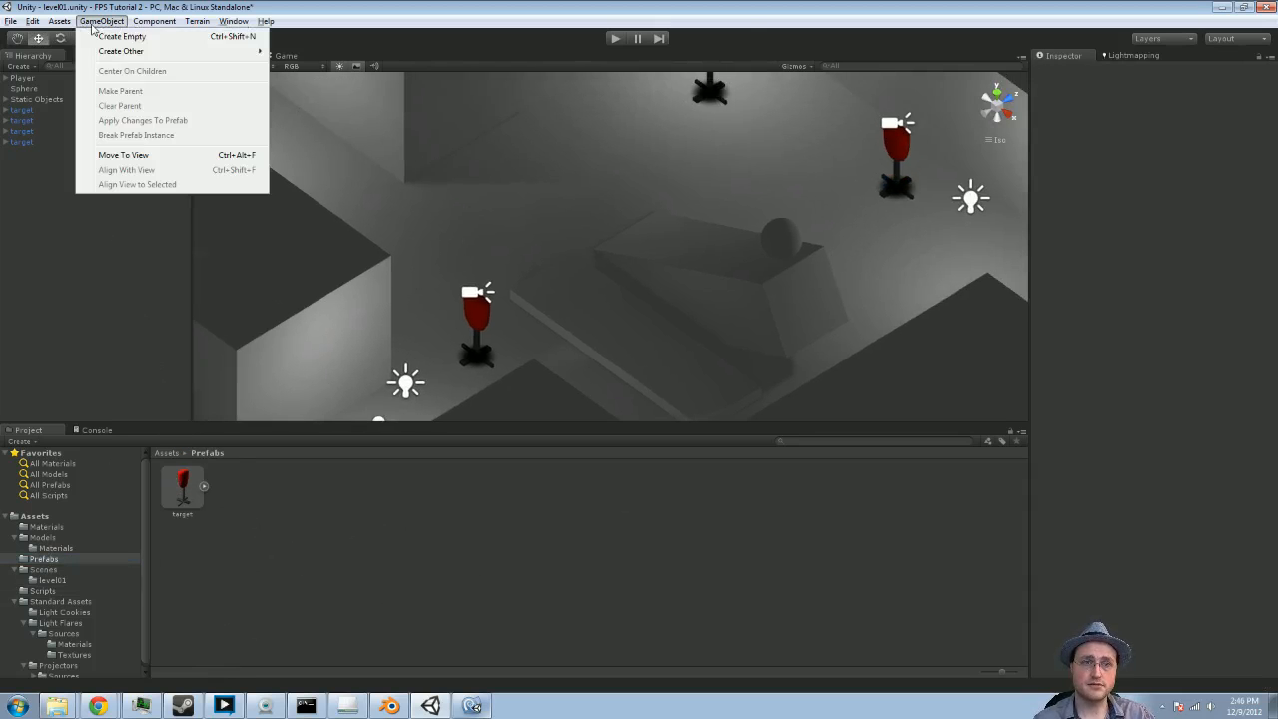
pyautogui.moveTo(130, 52)
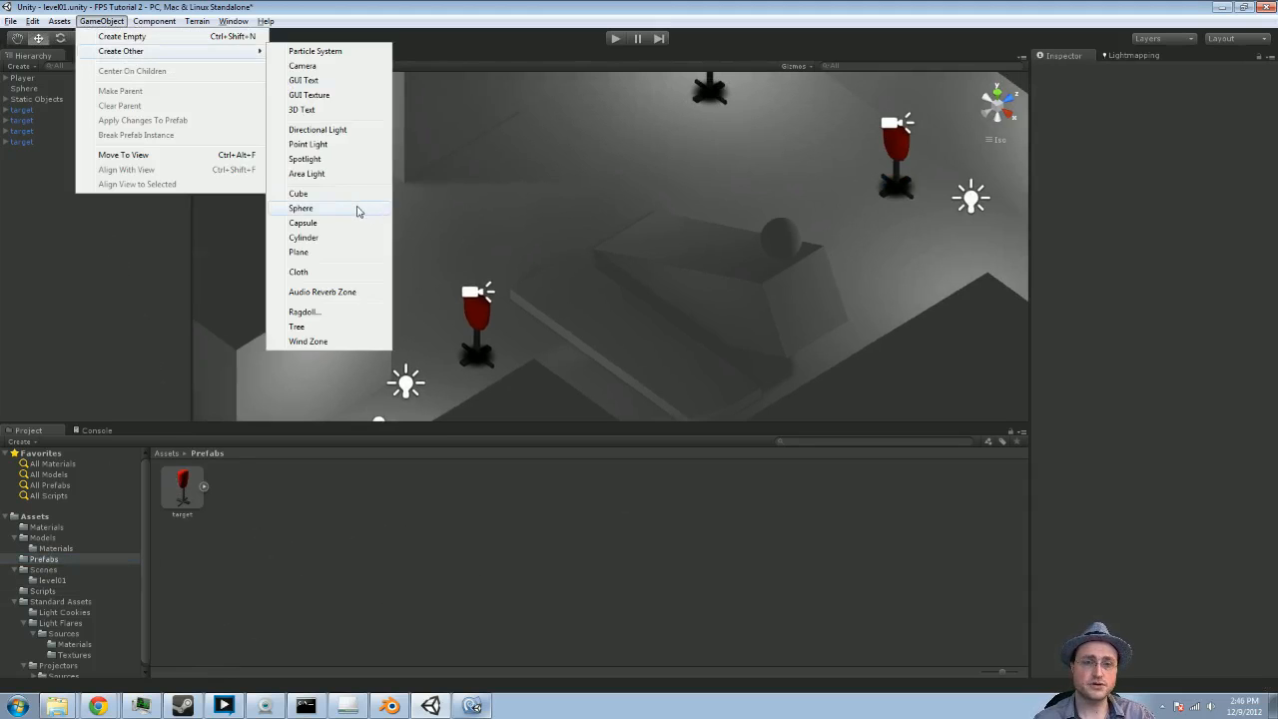
pyautogui.click(361, 211)
# Set the new sphere's scale to 0.1 on the X, Y and Z axes
pyautogui.click(1076, 170)
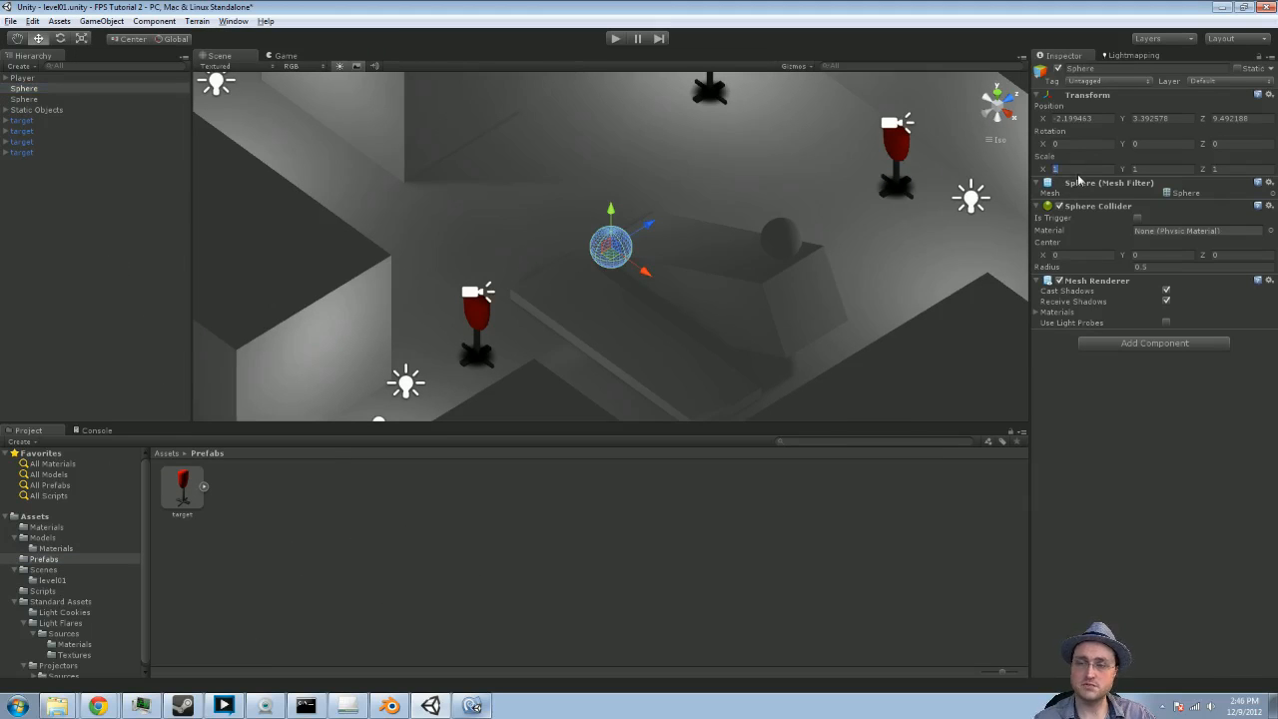
pyautogui.write('.')
pyautogui.write('0.1')
pyautogui.press('Tab')
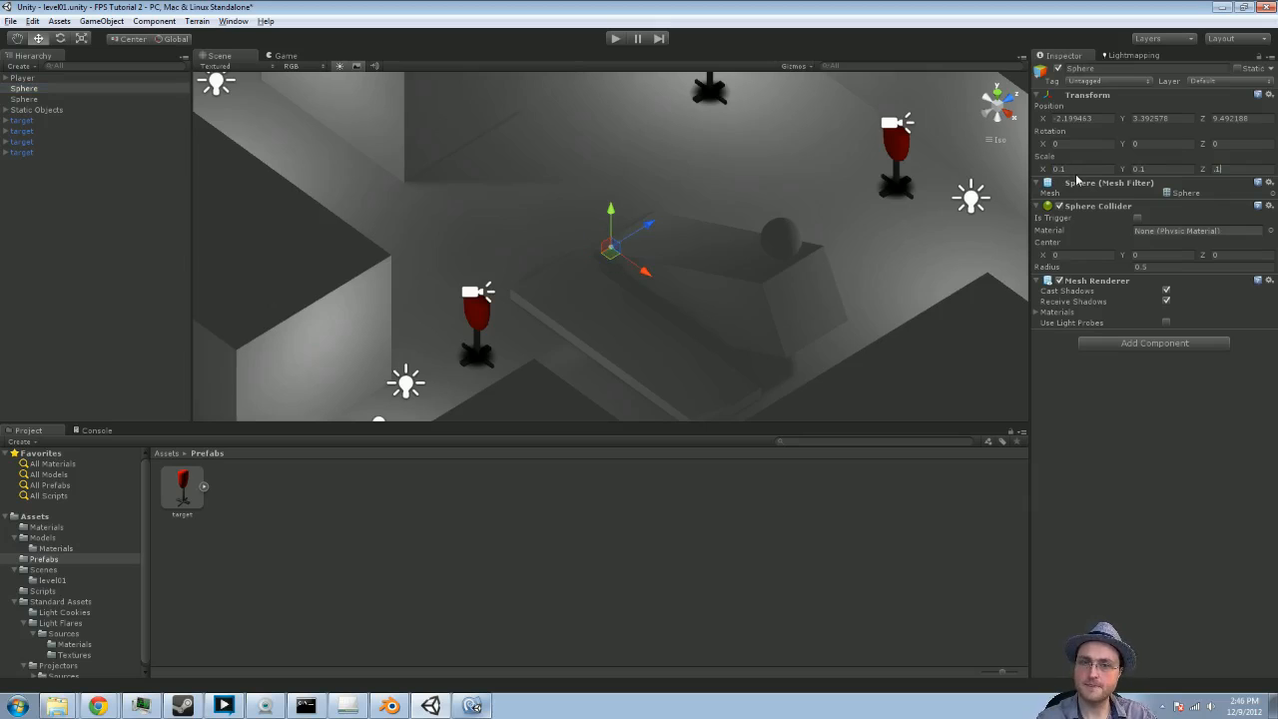
pyautogui.write('0')
pyautogui.doubleClick(24, 88)
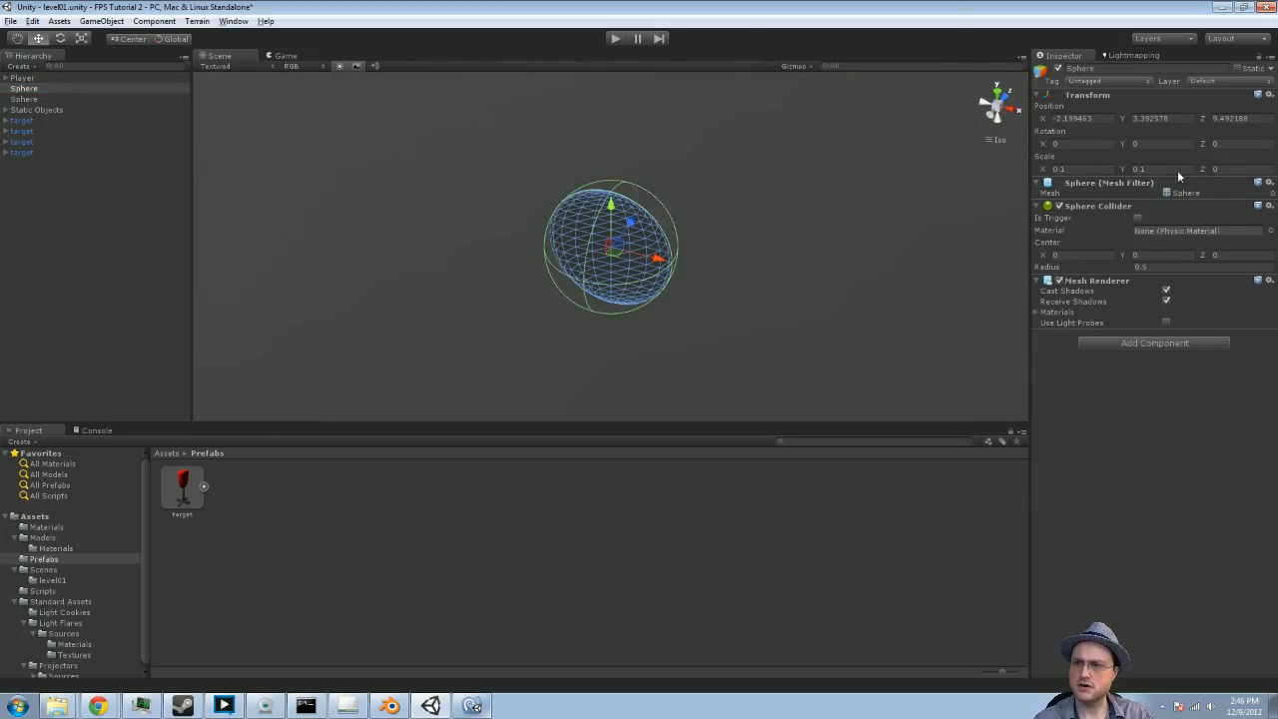
pyautogui.click(1227, 166)
pyautogui.write('0.1')
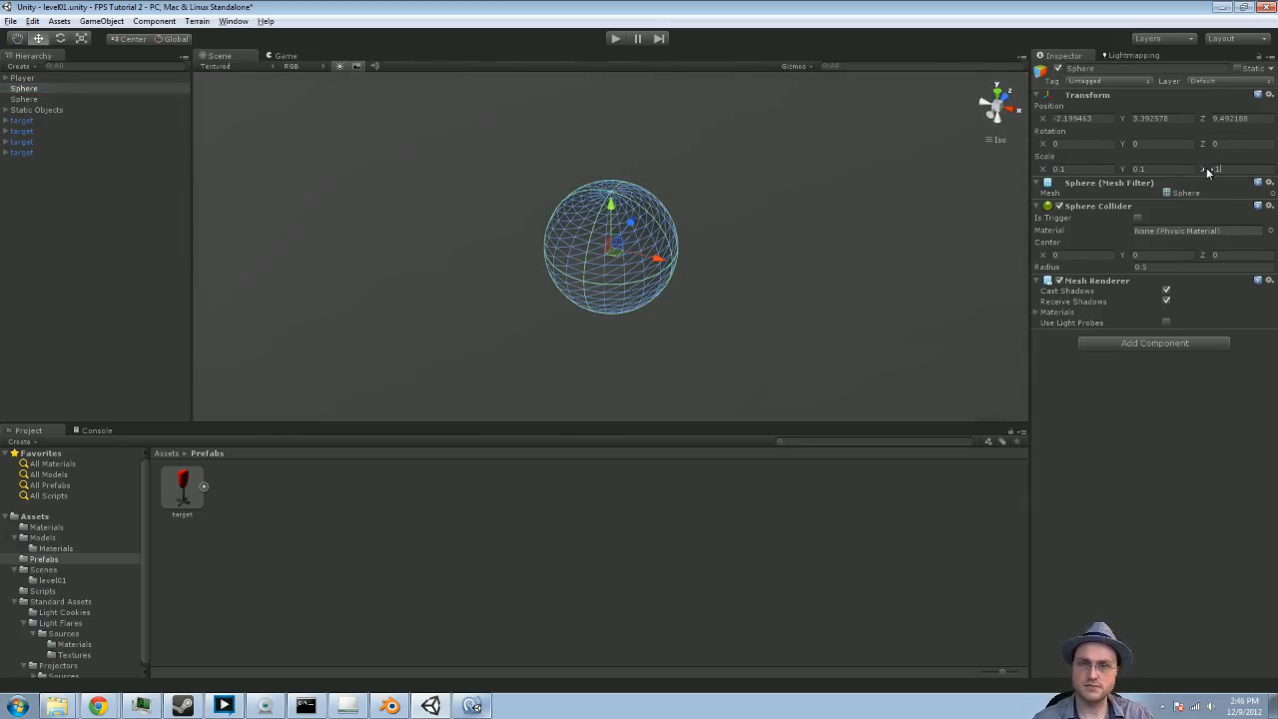
# Rename the small sphere bulletThermalDetonator and save it as a prefab in the Prefabs folder
pyautogui.keyDown('alt'); pyautogui.moveTo(976, 298); pyautogui.dragTo(616, 205); pyautogui.keyUp('alt')
pyautogui.scroll(-4, 736, 233)
pyautogui.keyDown('alt'); pyautogui.moveTo(736, 233); pyautogui.dragTo(856, 273); pyautogui.keyUp('alt')
pyautogui.click(1122, 68)
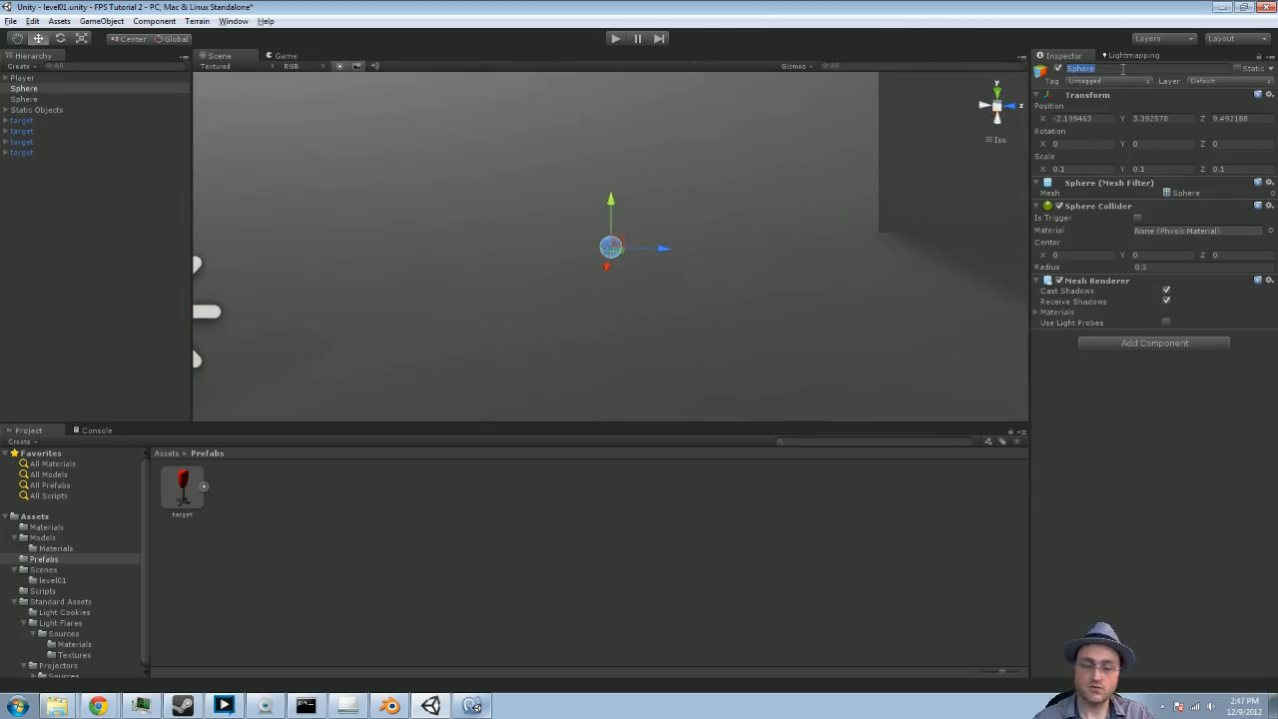
pyautogui.write('bullet')
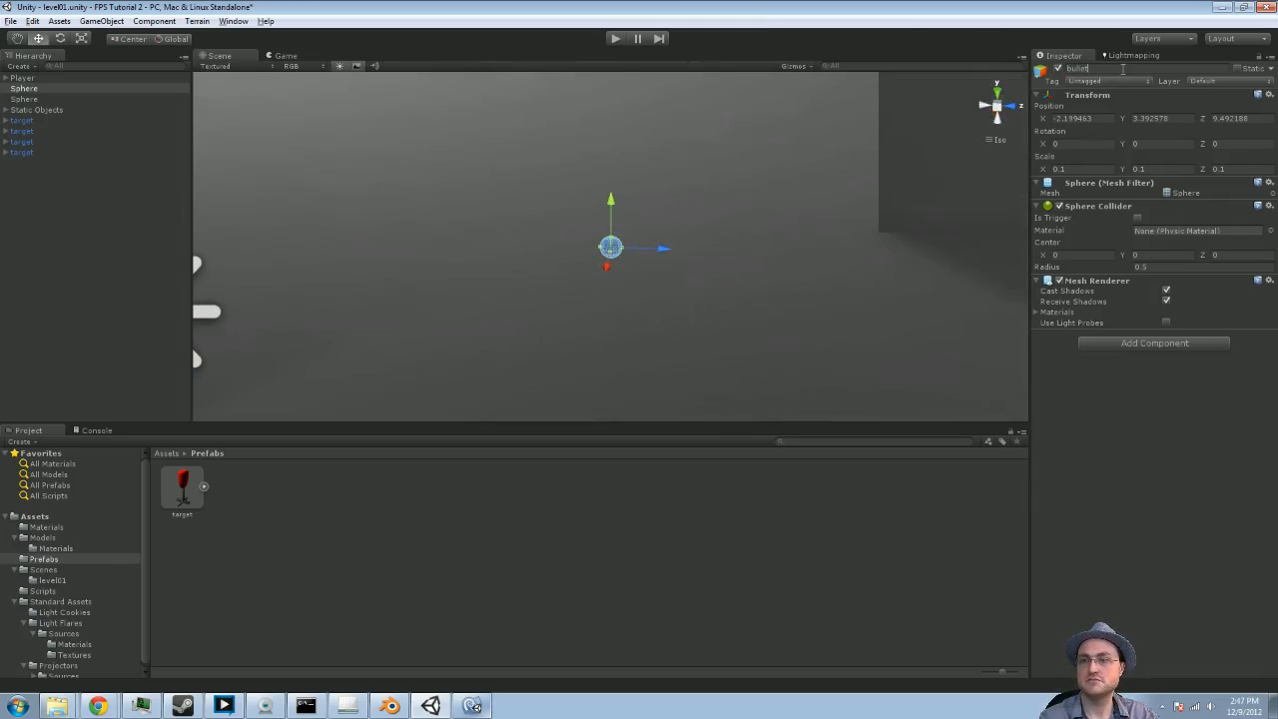
pyautogui.write('Prefab')
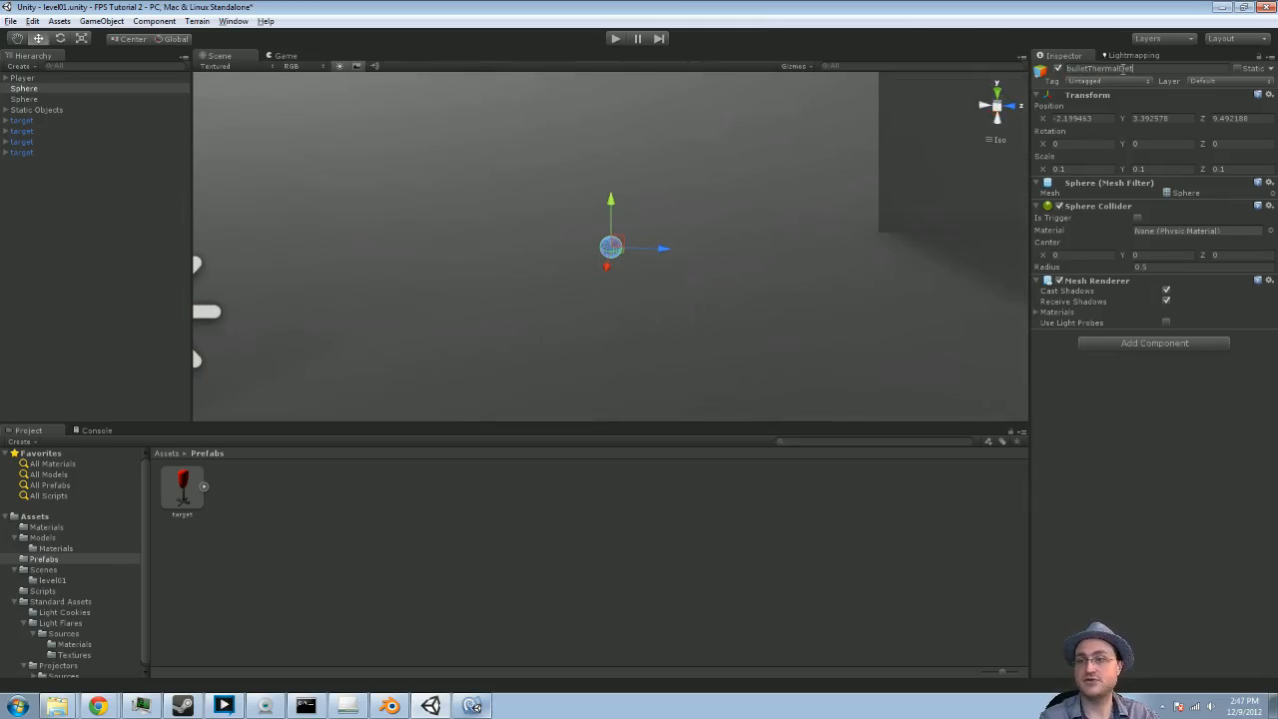
pyautogui.press('Return')
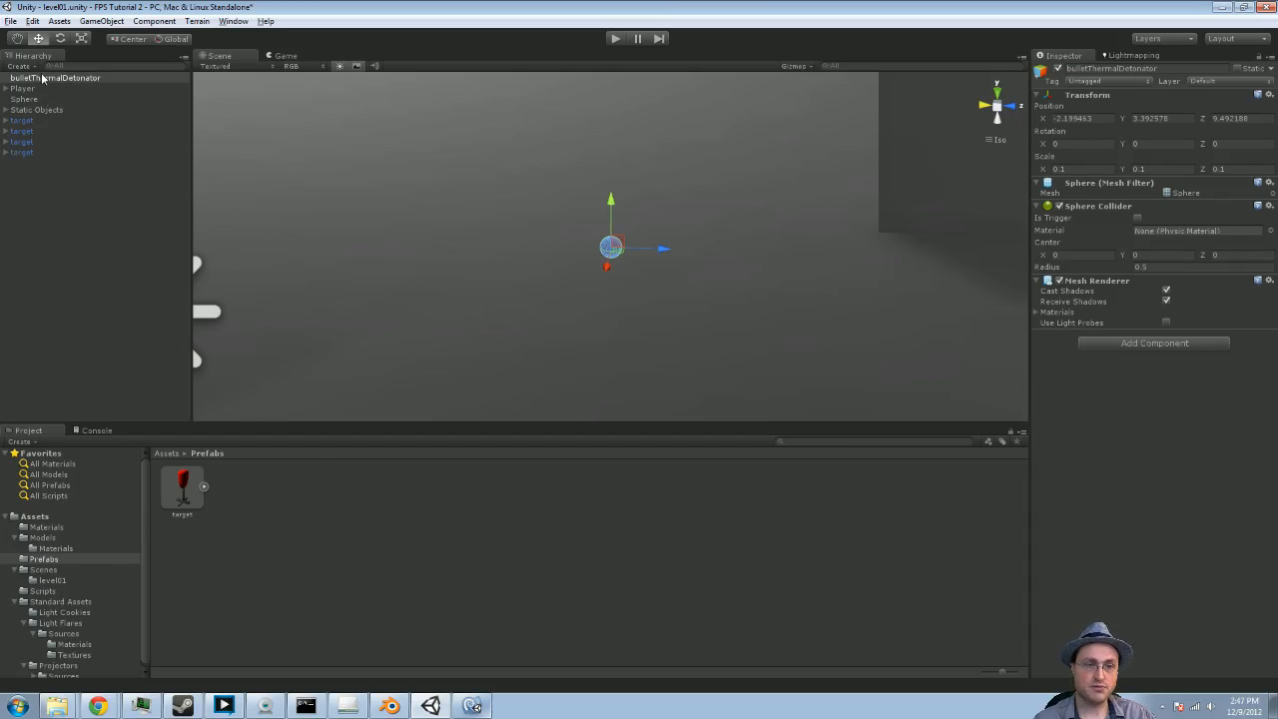
pyautogui.click(47, 560)
pyautogui.moveTo(49, 570); pyautogui.dragTo(48, 562)
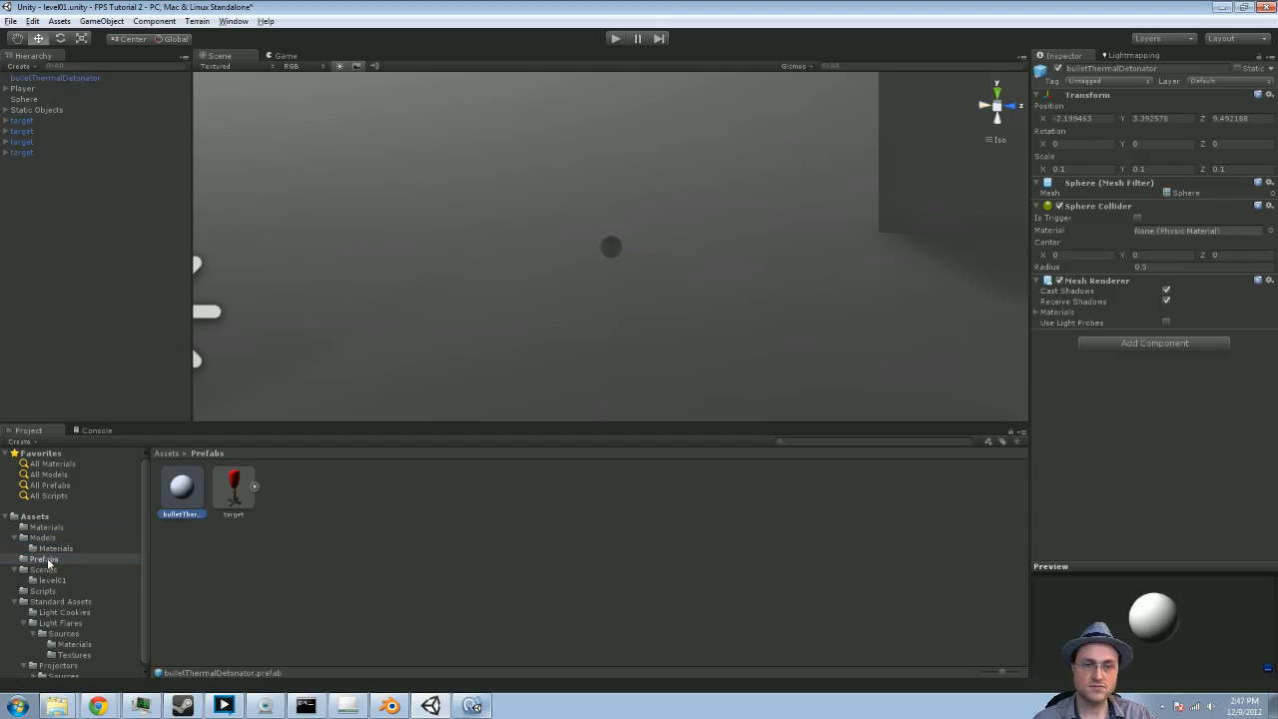
# Add a Rigidbody component to the bulletThermalDetonator object in the scene and apply the change to its prefab
pyautogui.click(80, 79)
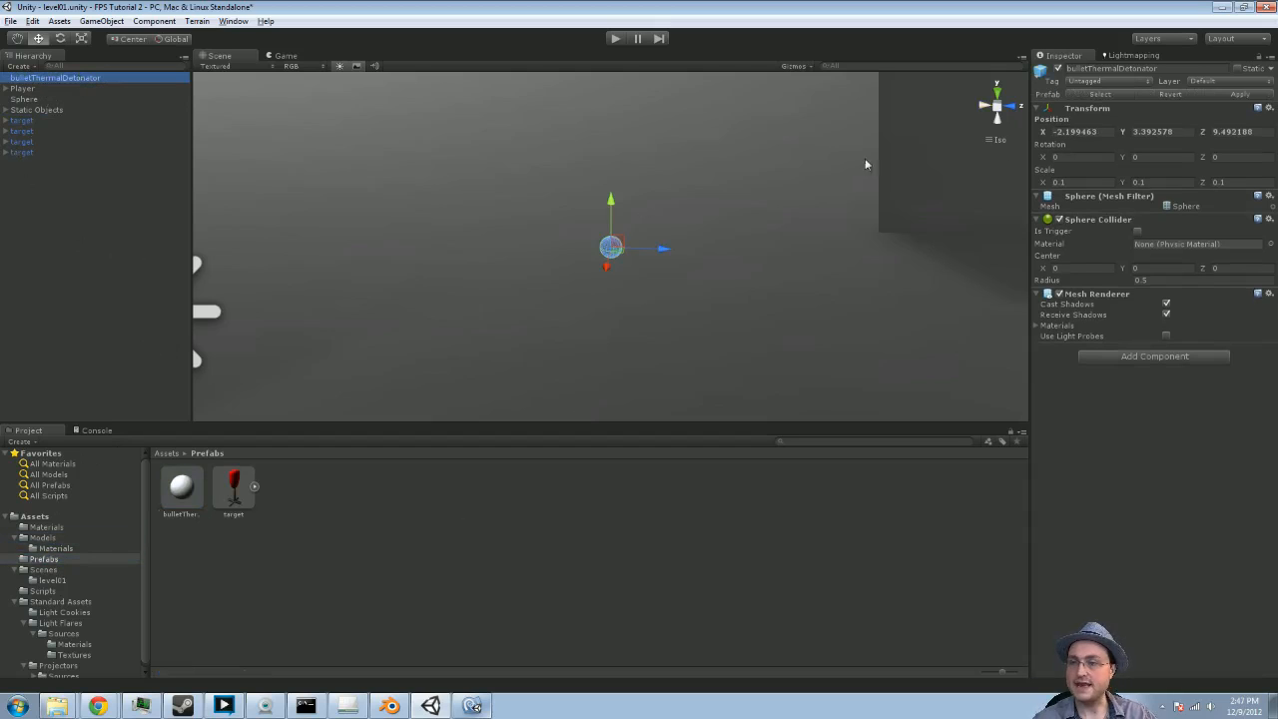
pyautogui.moveTo(759, 244); pyautogui.dragTo(634, 212, button='middle')
pyautogui.scroll(-4, 634, 211)
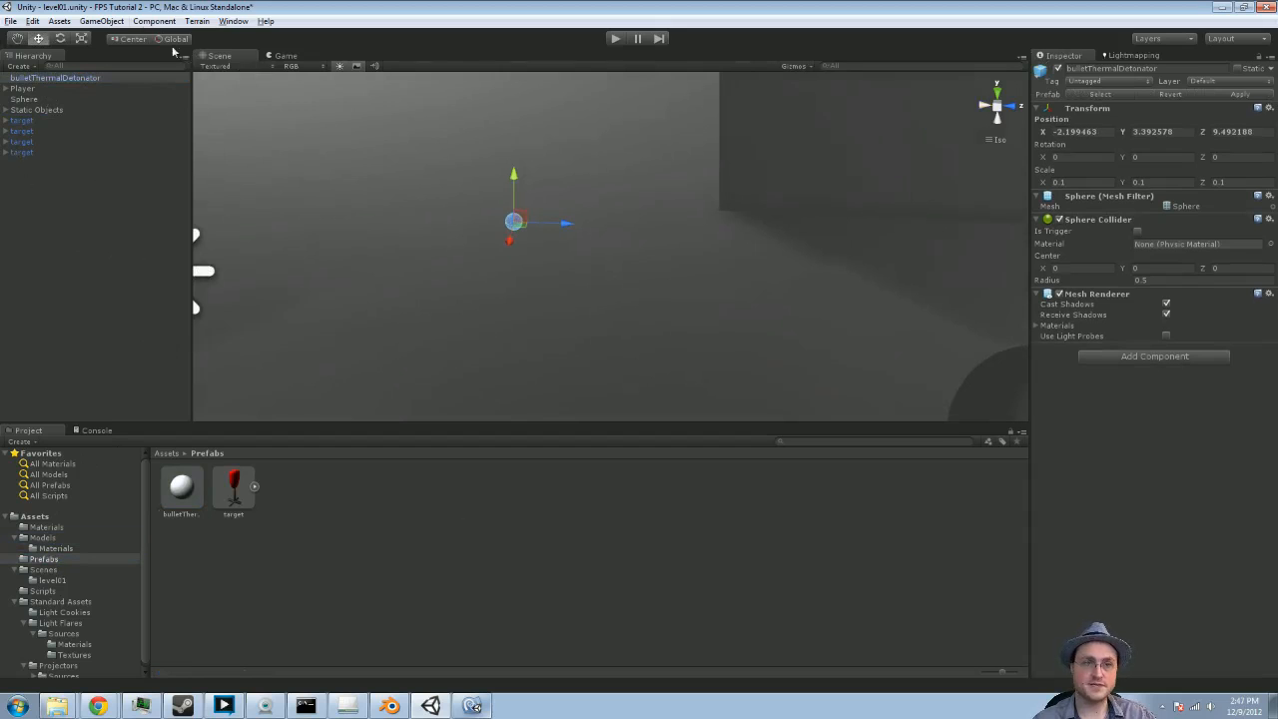
pyautogui.click(153, 21)
pyautogui.moveTo(166, 80)
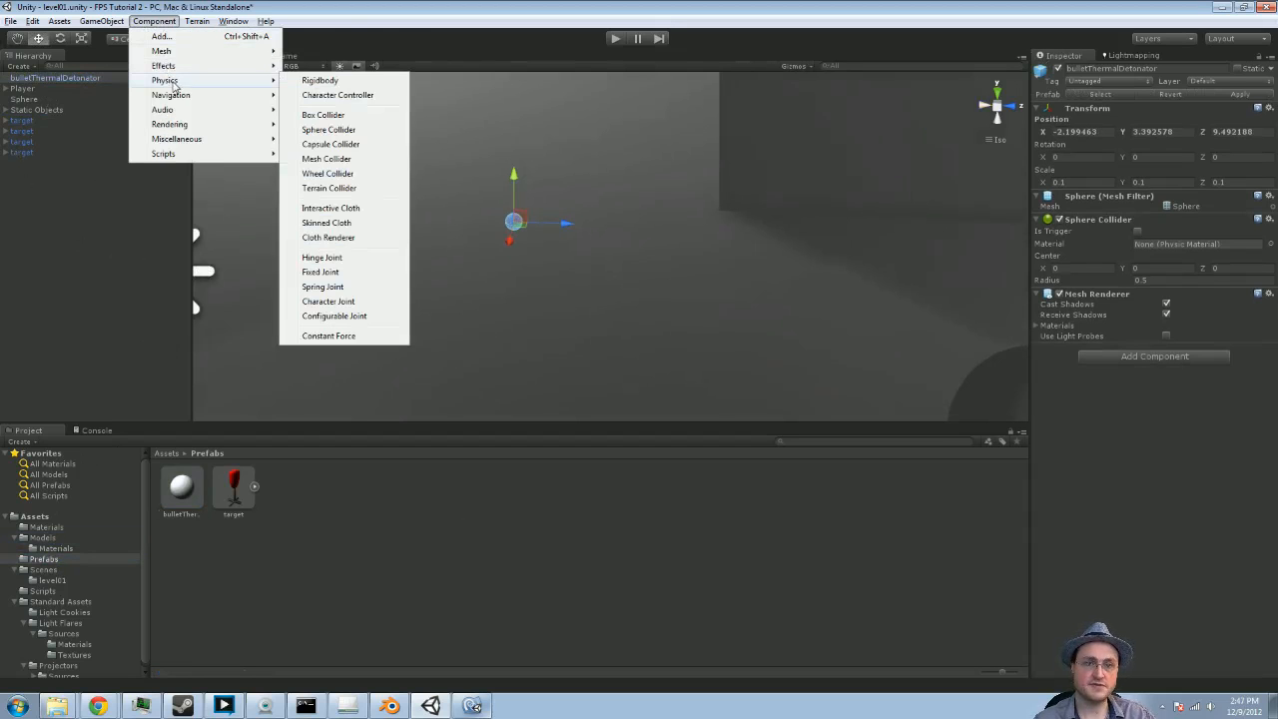
pyautogui.click(361, 82)
pyautogui.keyDown('alt'); pyautogui.moveTo(414, 309); pyautogui.dragTo(982, 250); pyautogui.keyUp('alt')
pyautogui.click(1238, 95)
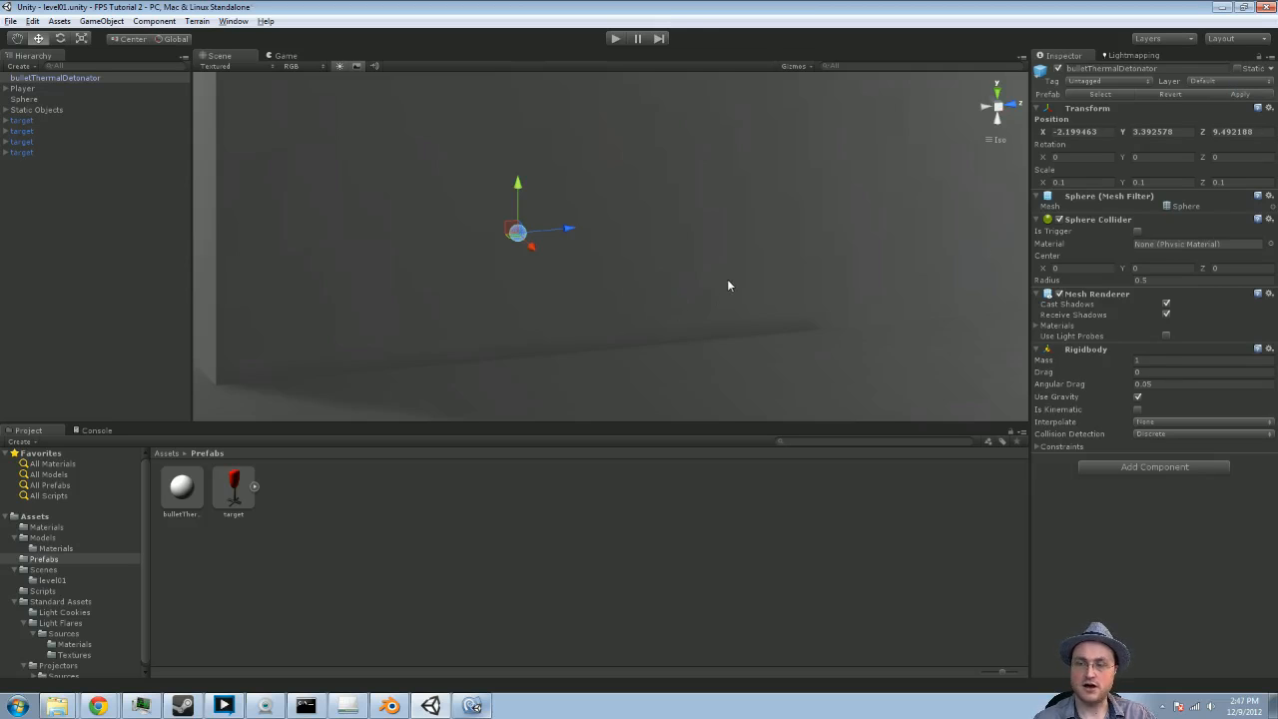
# Play-test the level briefly, stop it, and inspect the bulletThermalDetonator prefab's components
pyautogui.keyDown('alt'); pyautogui.moveTo(726, 281); pyautogui.dragTo(759, 250); pyautogui.keyUp('alt')
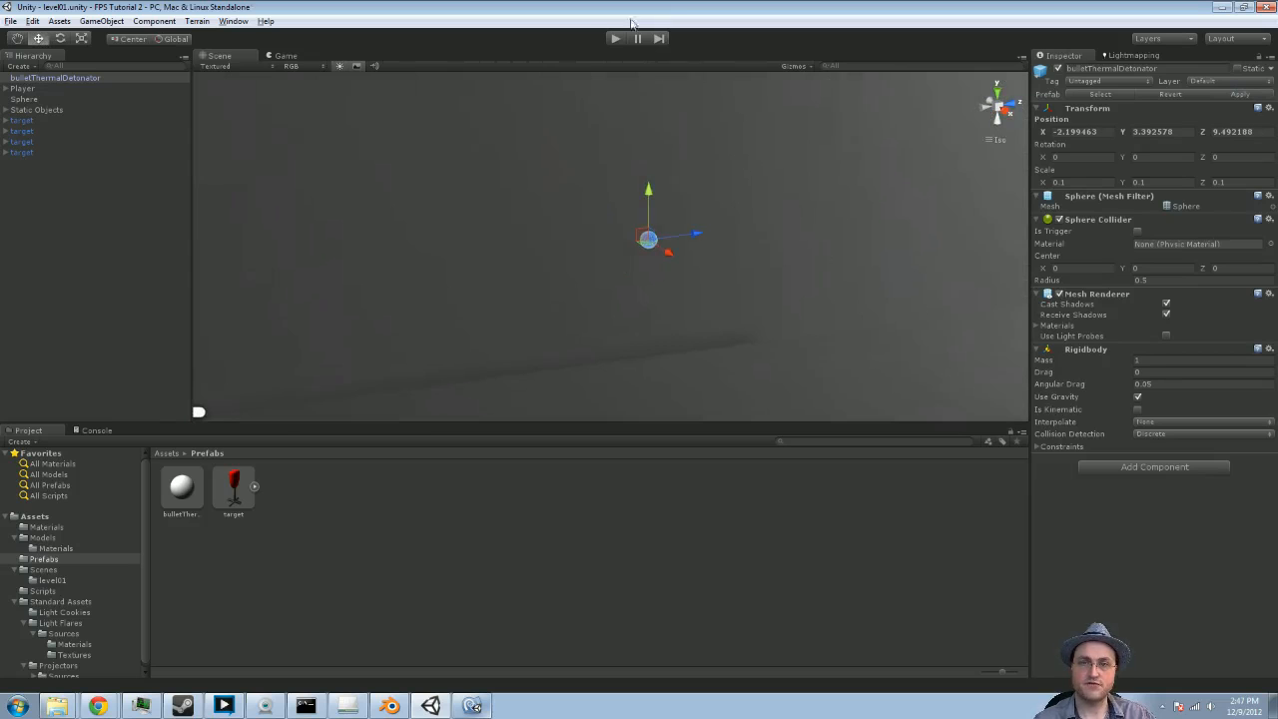
pyautogui.click(612, 44)
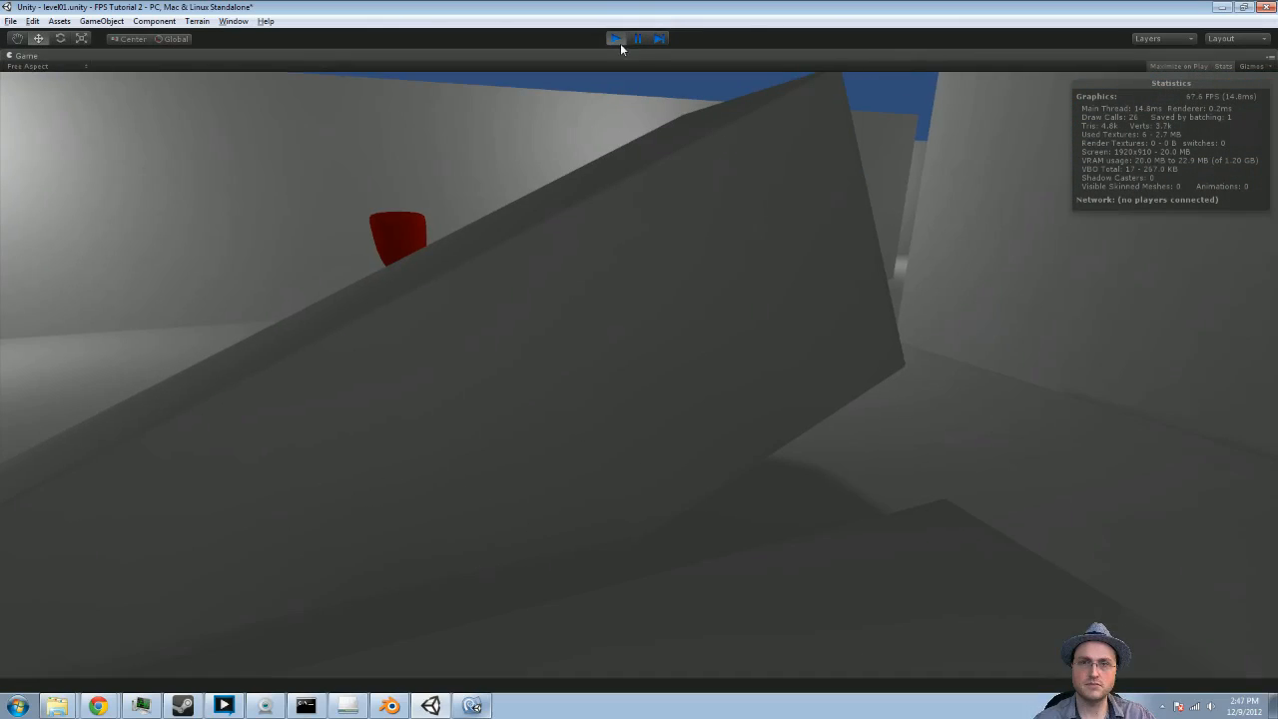
pyautogui.click(620, 42)
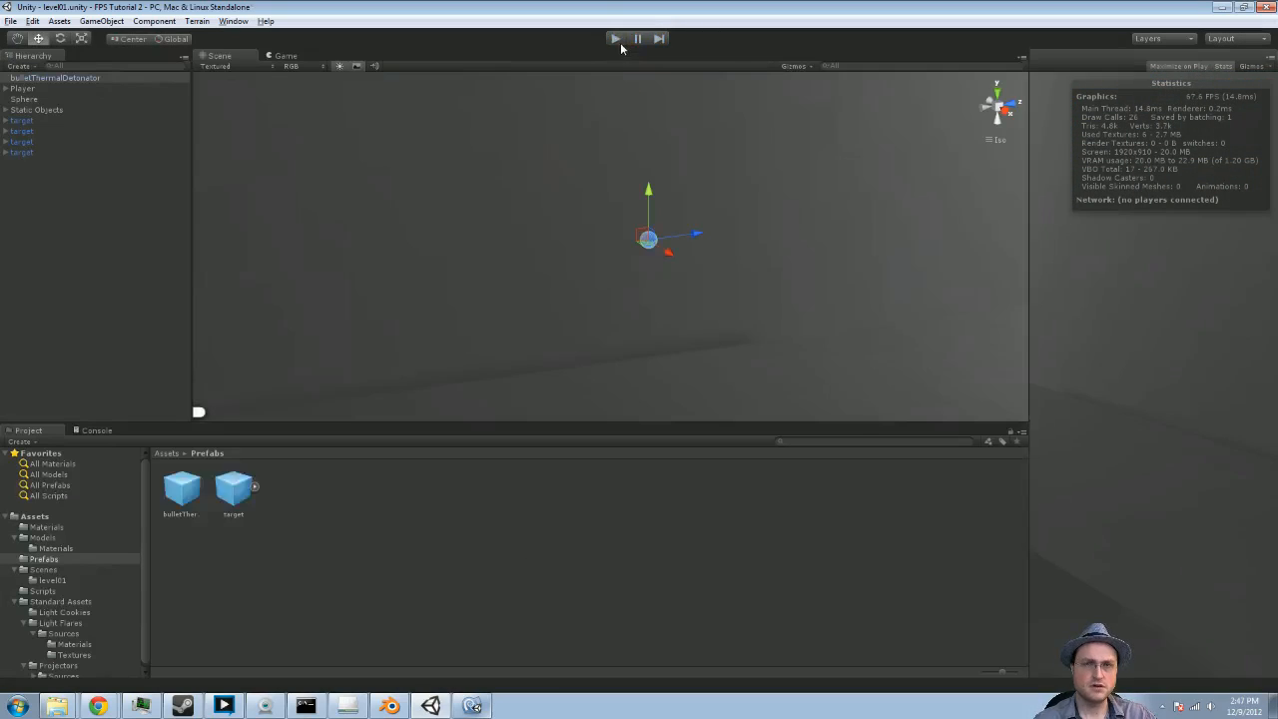
pyautogui.click(181, 508)
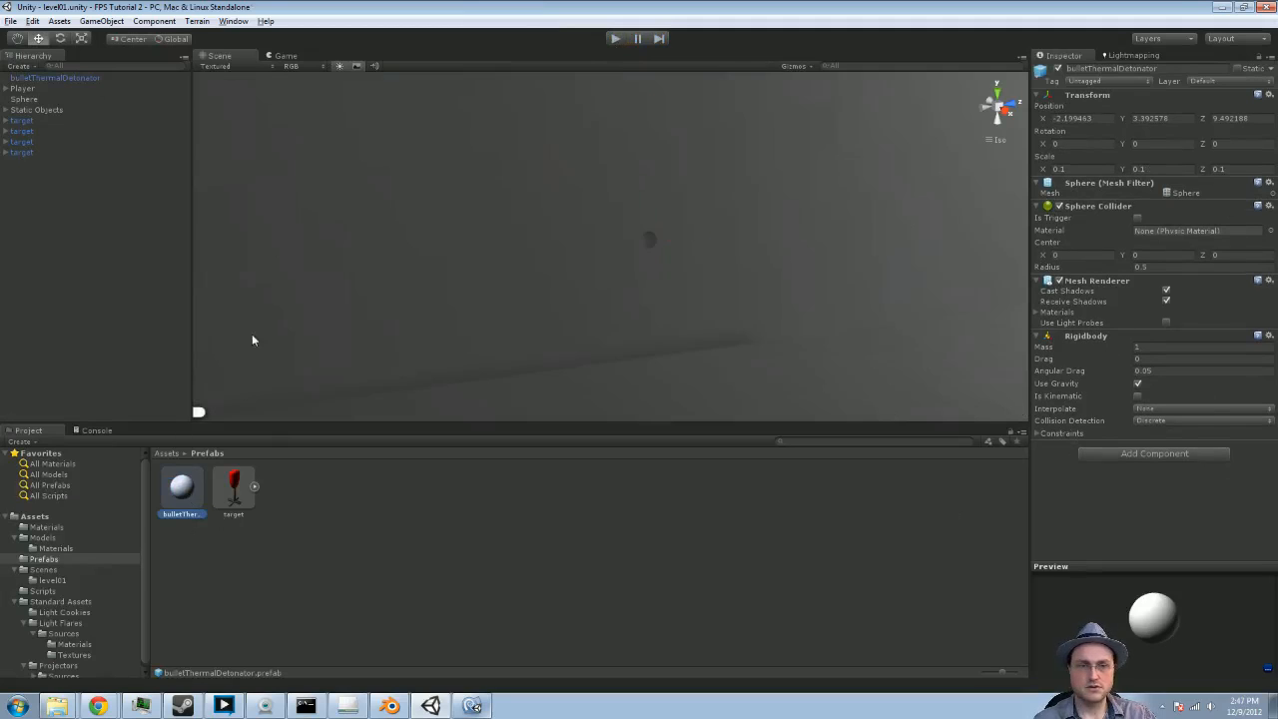
# Create a new material named thermal_det in the Materials folder
pyautogui.click(42, 527)
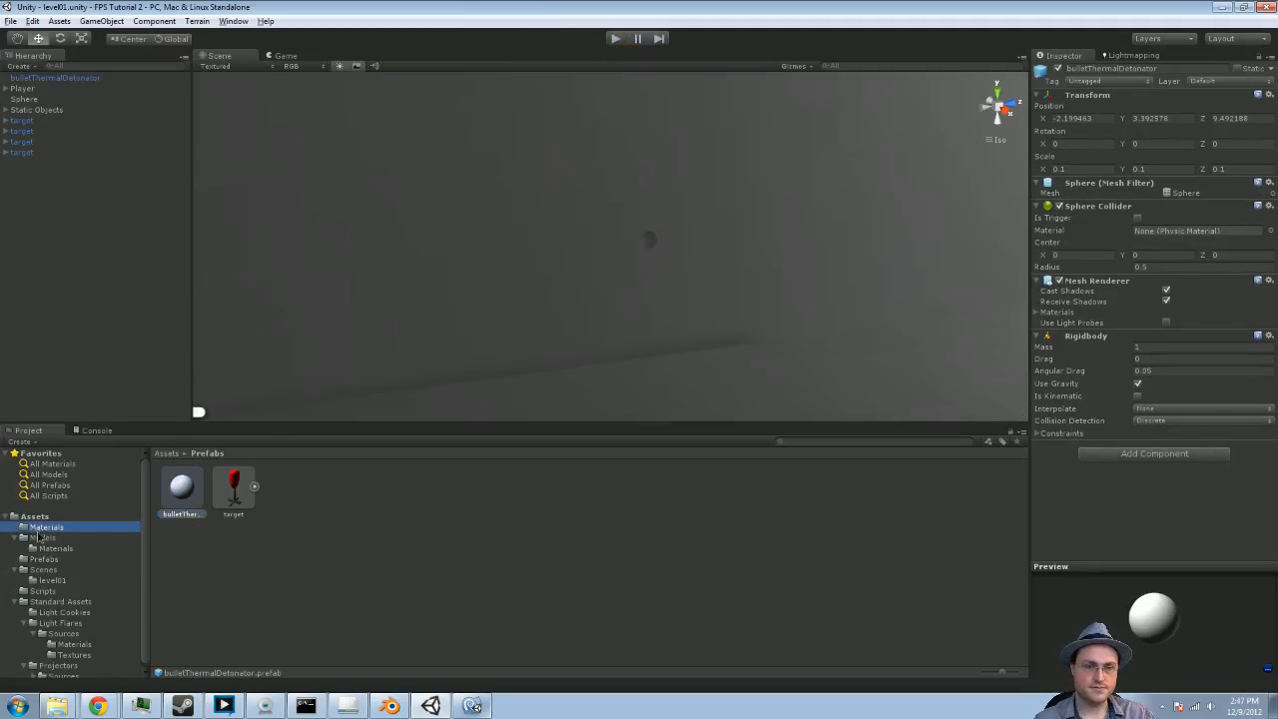
pyautogui.rightClick(340, 532)
pyautogui.moveTo(427, 325)
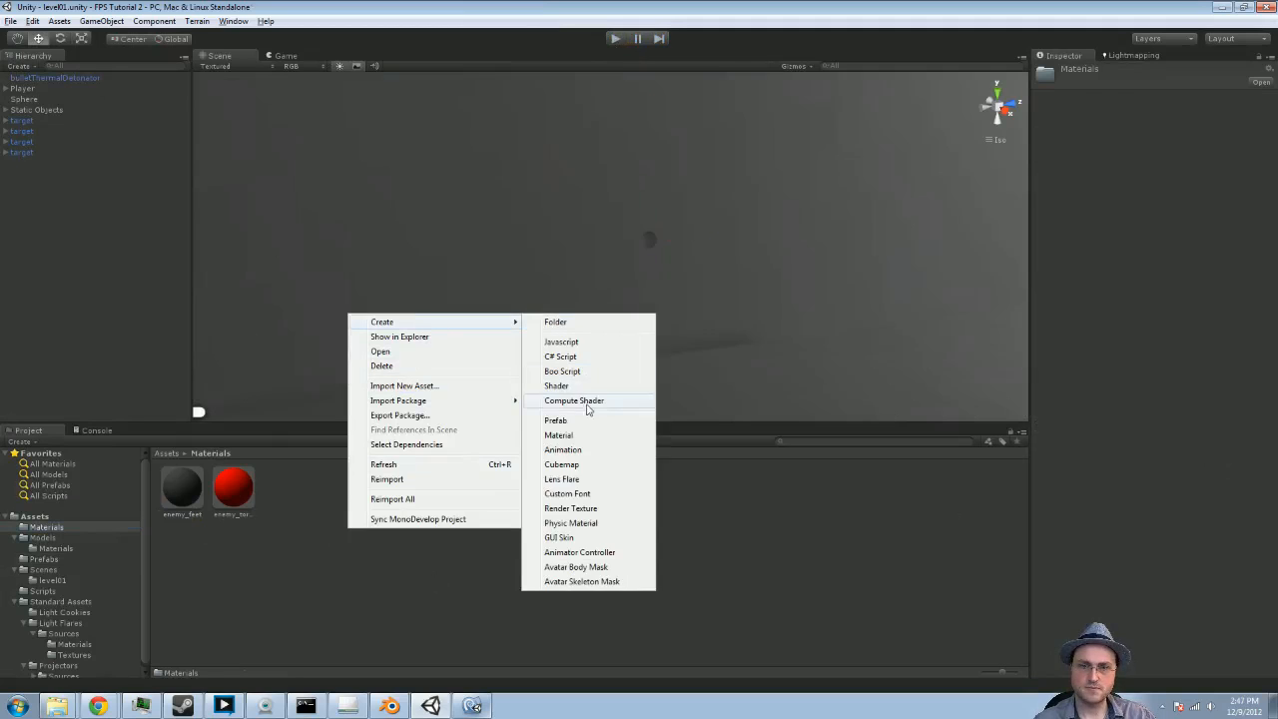
pyautogui.click(584, 437)
pyautogui.write('tel')
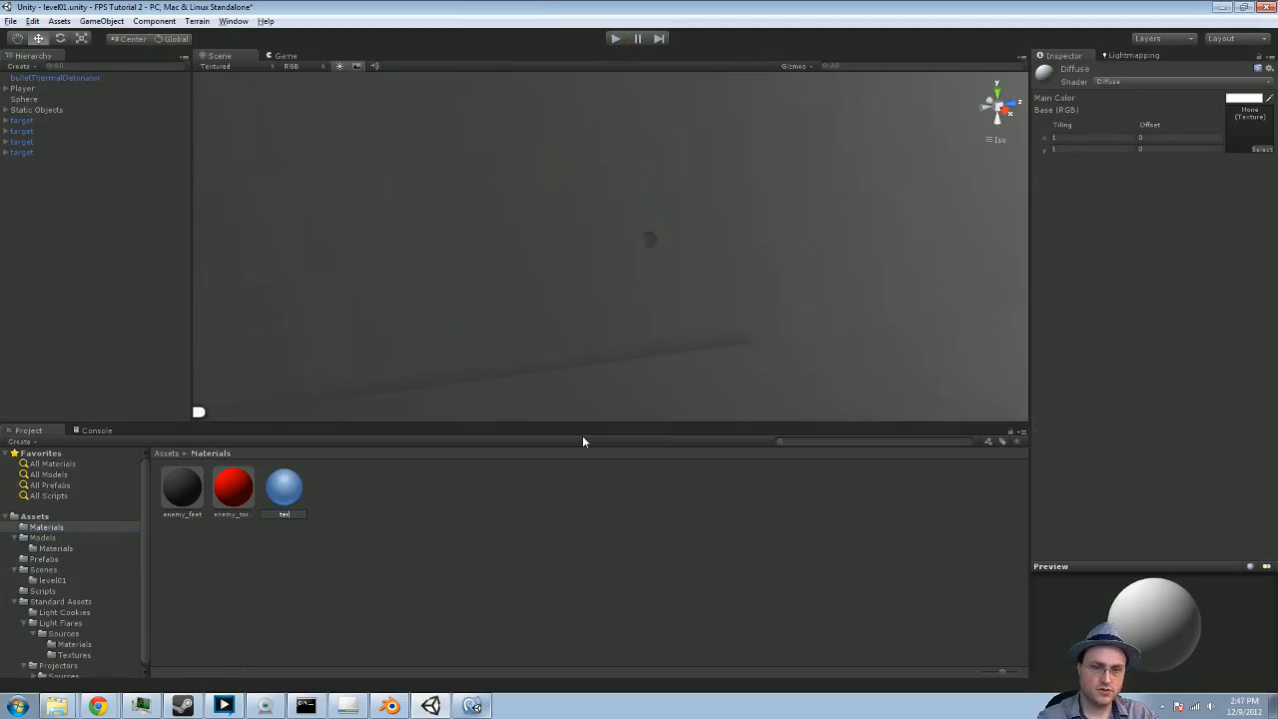
pyautogui.write('ma')
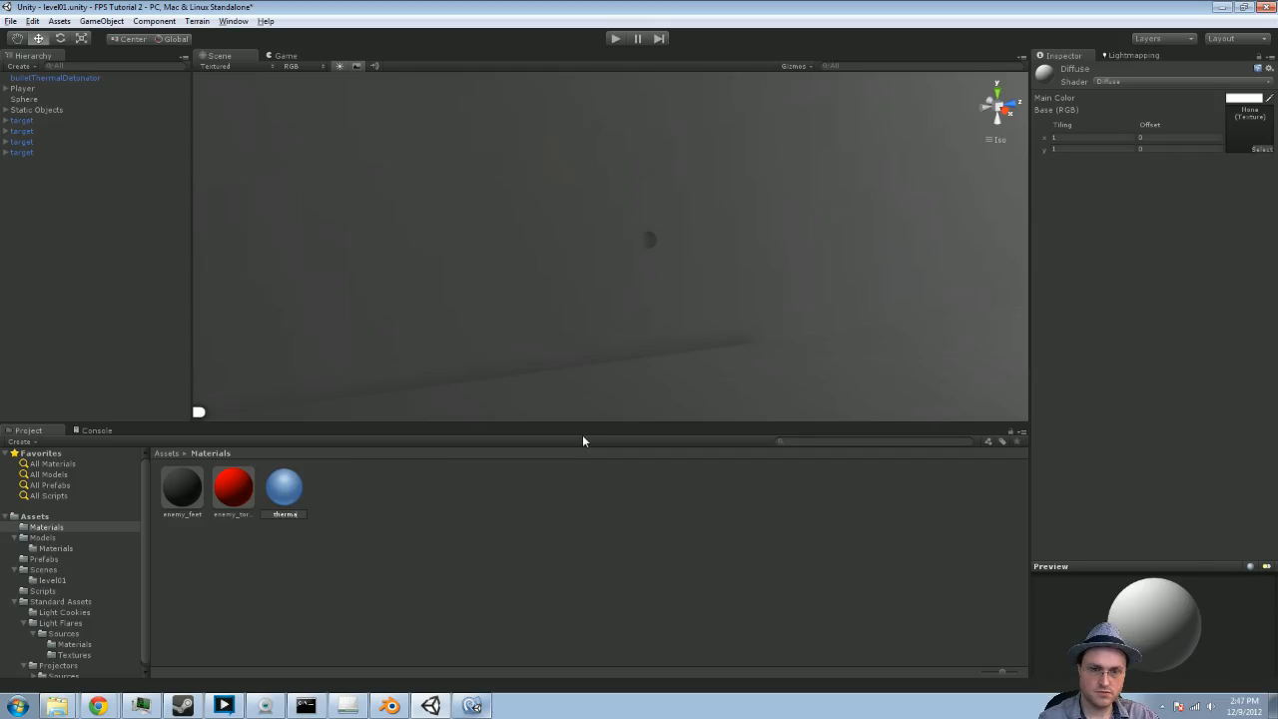
pyautogui.write('l_det')
pyautogui.press('Return')
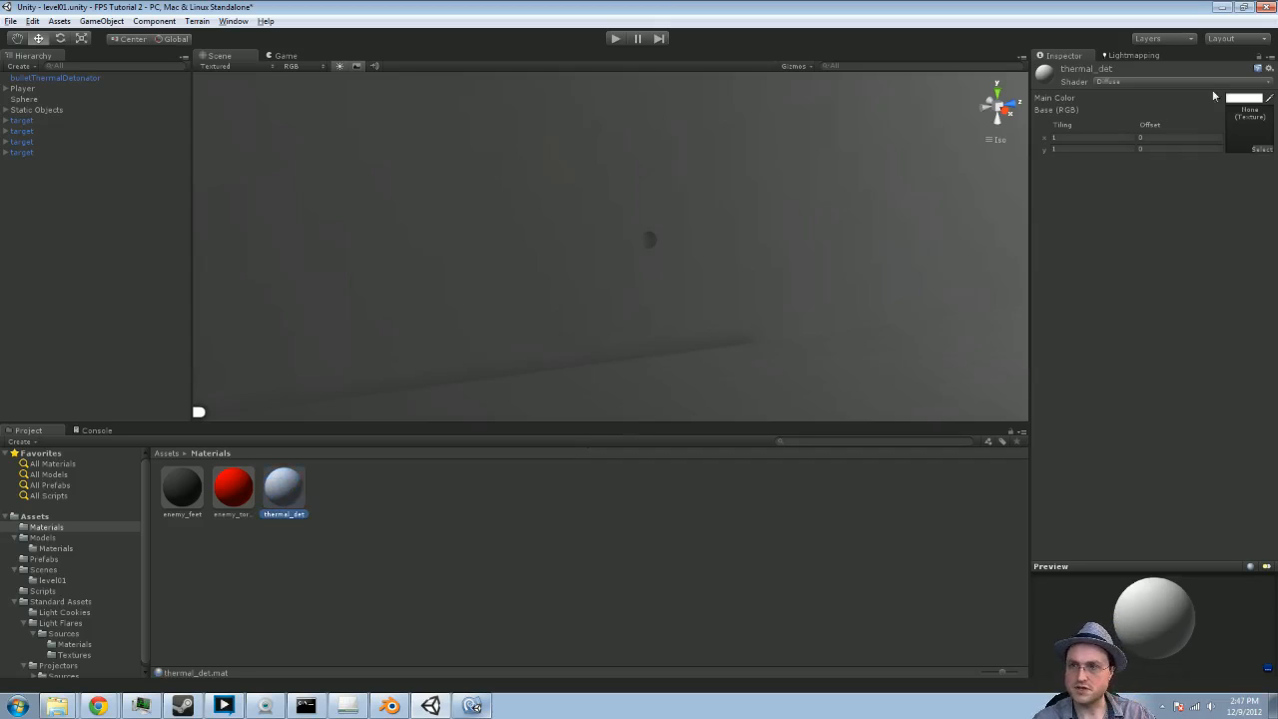
# Set the thermal_det material's shader to Self-Illumin/Diffuse and its main color to bright magenta
pyautogui.click(1198, 83)
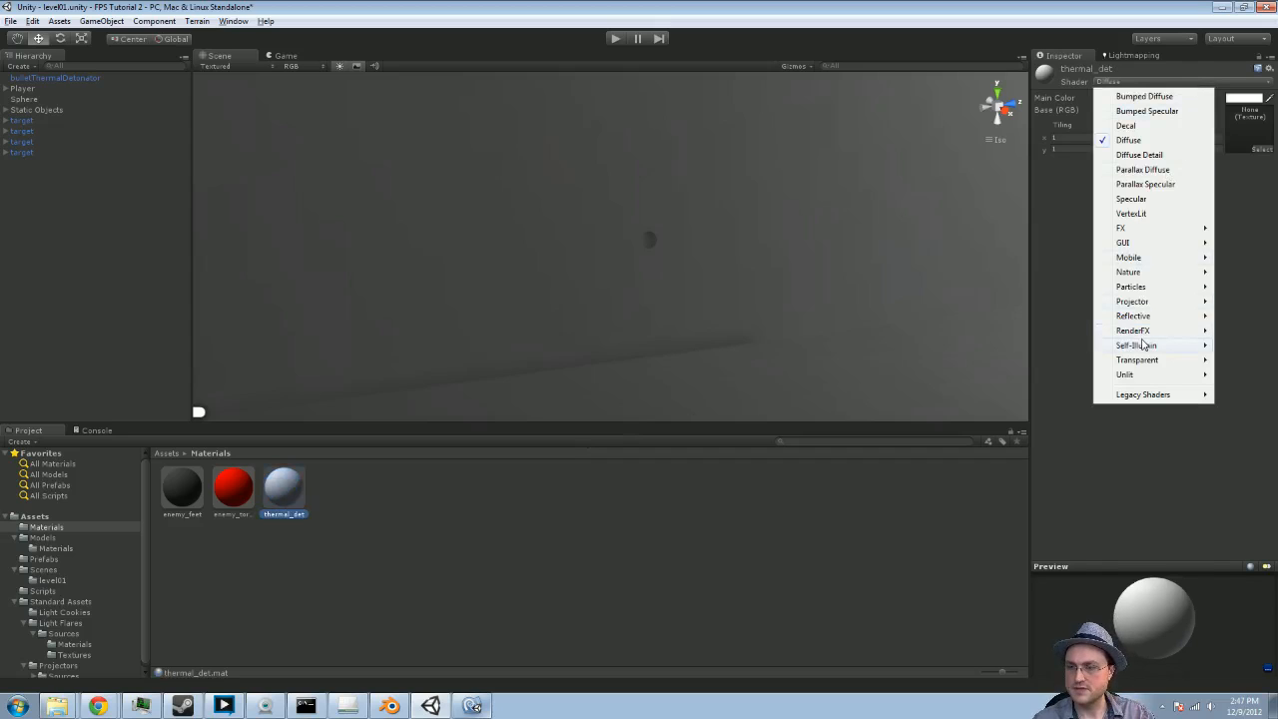
pyautogui.moveTo(1143, 346)
pyautogui.click(1056, 375)
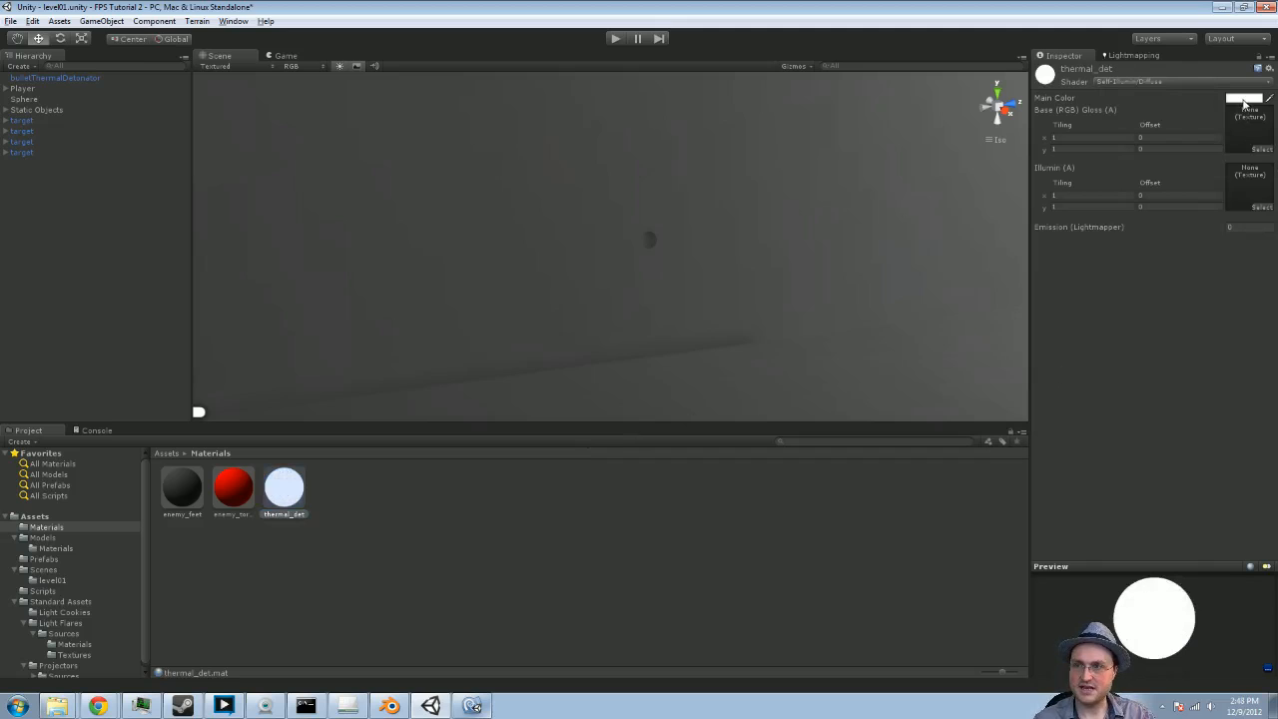
pyautogui.click(1243, 100)
pyautogui.click(120, 59)
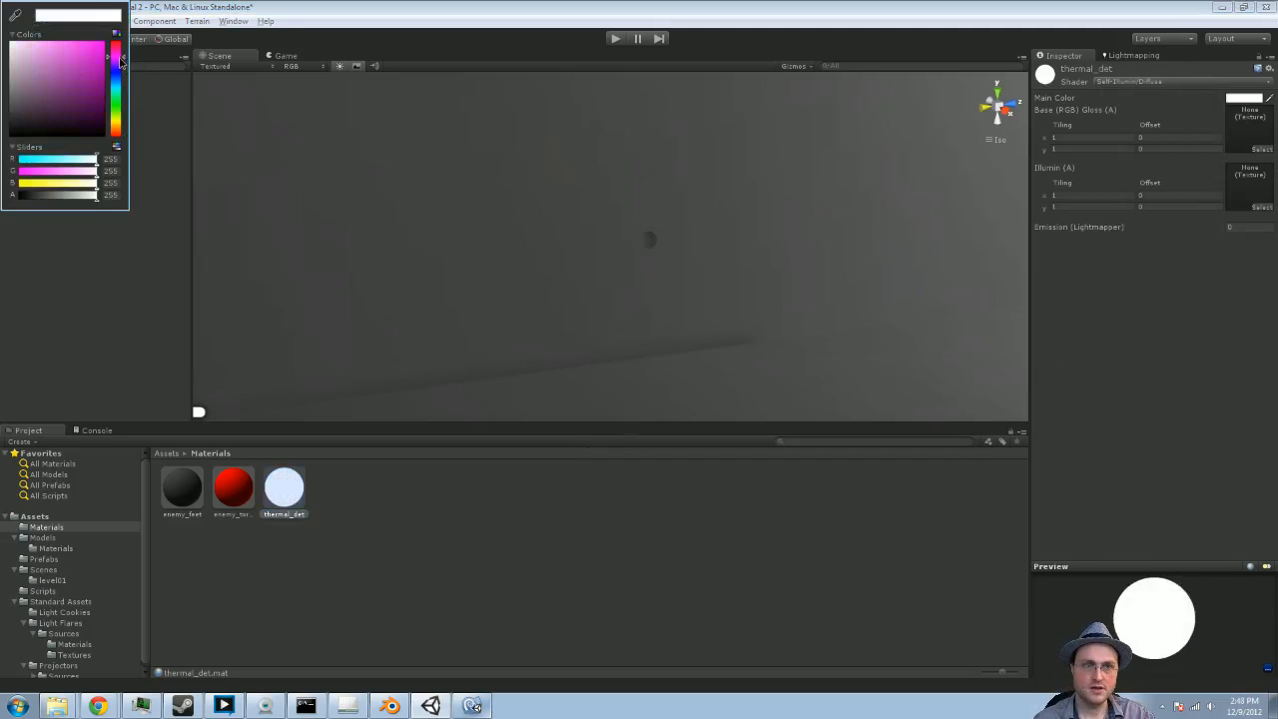
pyautogui.moveTo(84, 60); pyautogui.dragTo(117, 20)
pyautogui.click(438, 518)
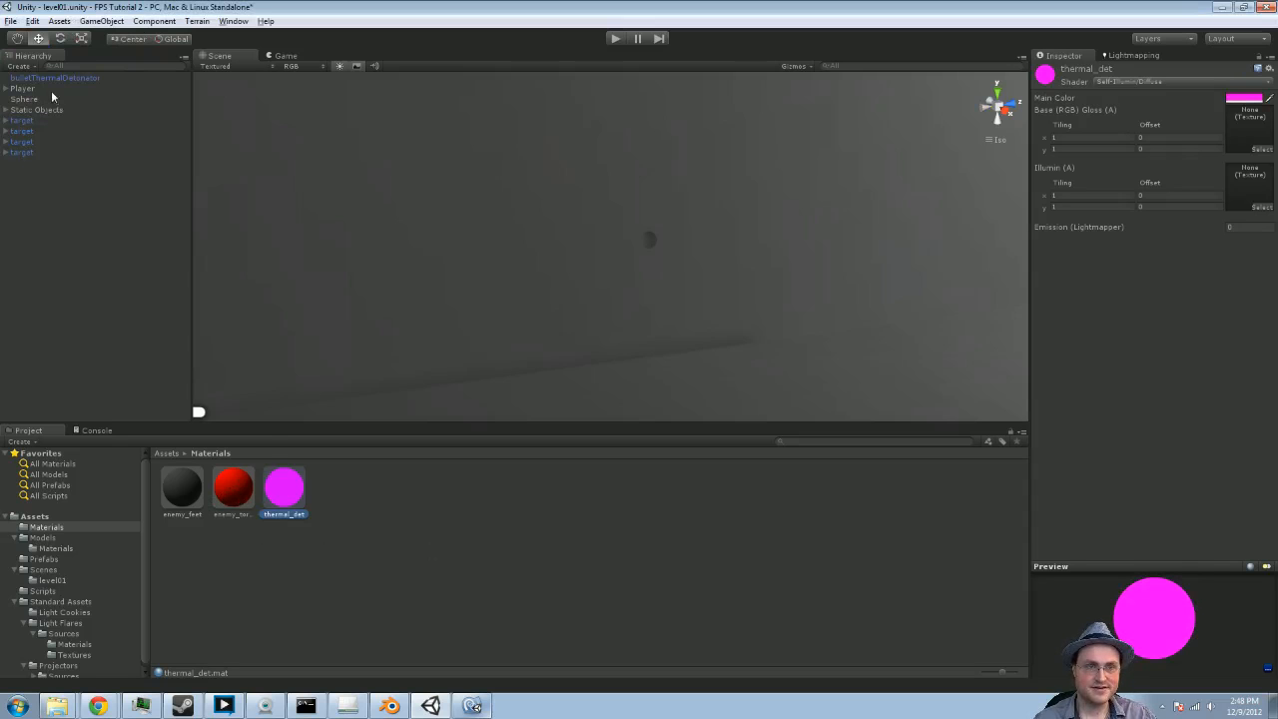
# Assign the thermal_det material to the bulletThermalDetonator object in the scene and examine it up close
pyautogui.moveTo(300, 522); pyautogui.dragTo(84, 78)
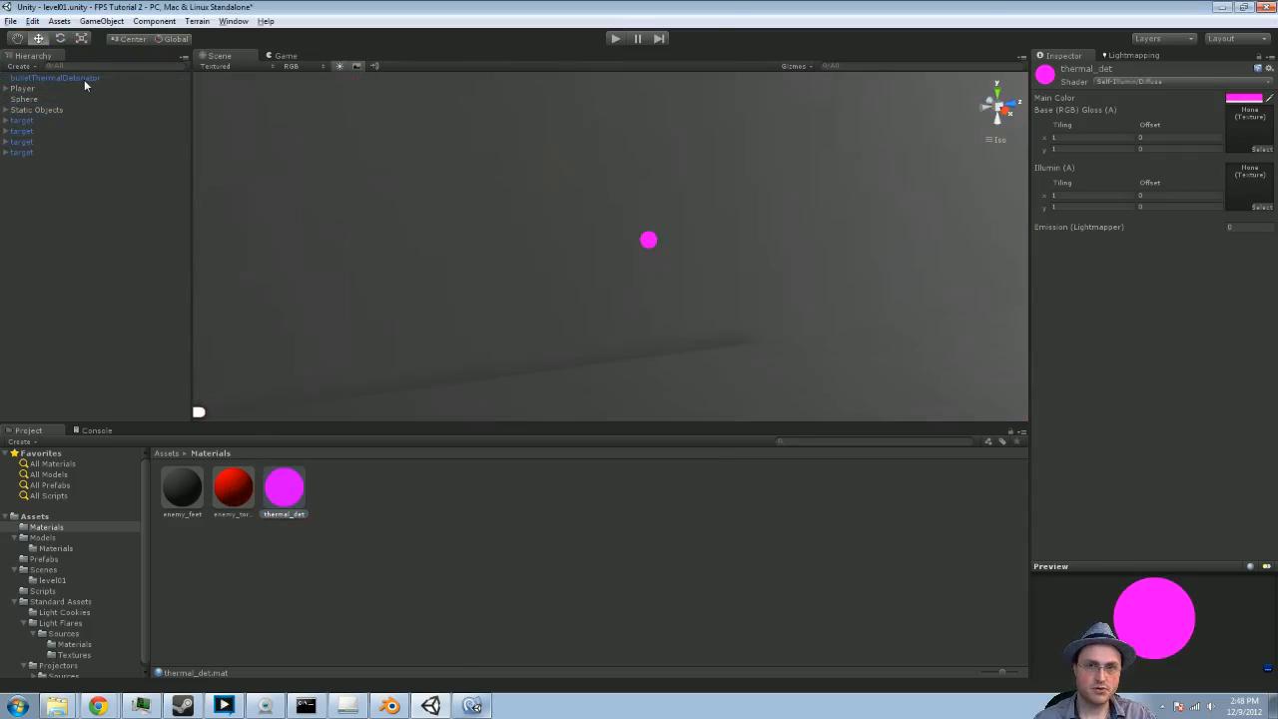
pyautogui.click(84, 79)
pyautogui.doubleClick(84, 78)
pyautogui.scroll(-4, 691, 237)
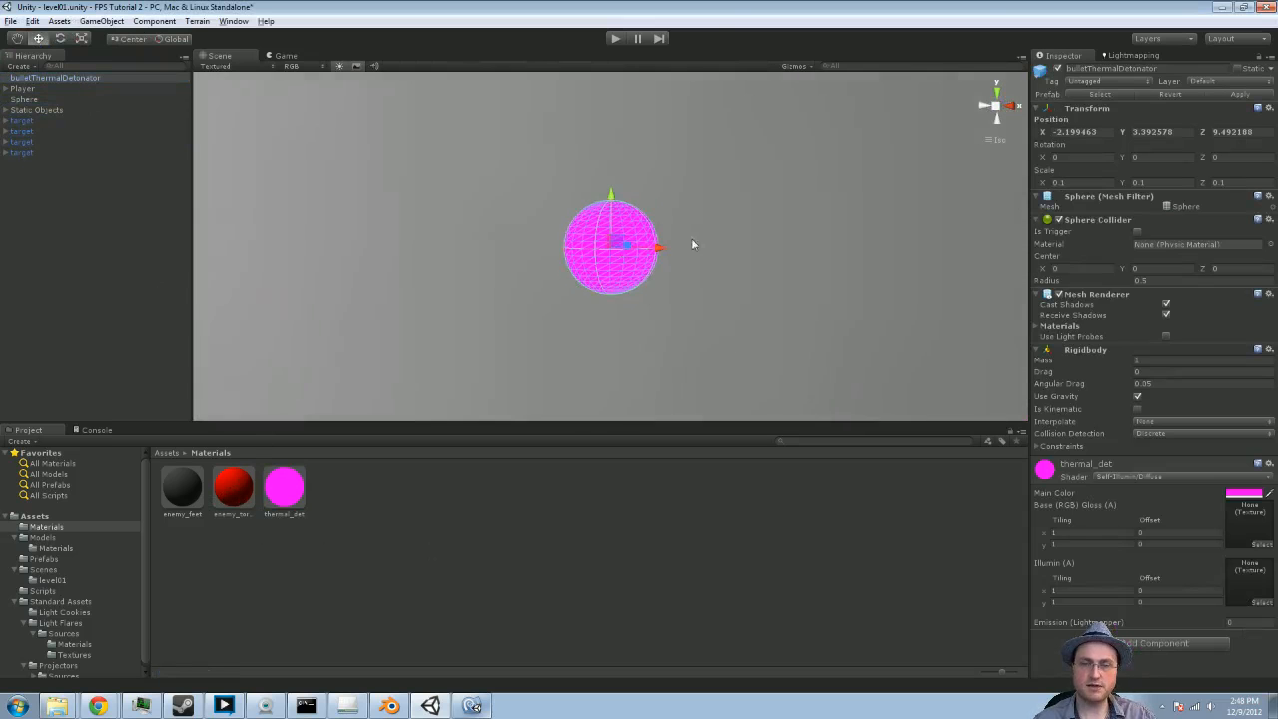
pyautogui.click(768, 229)
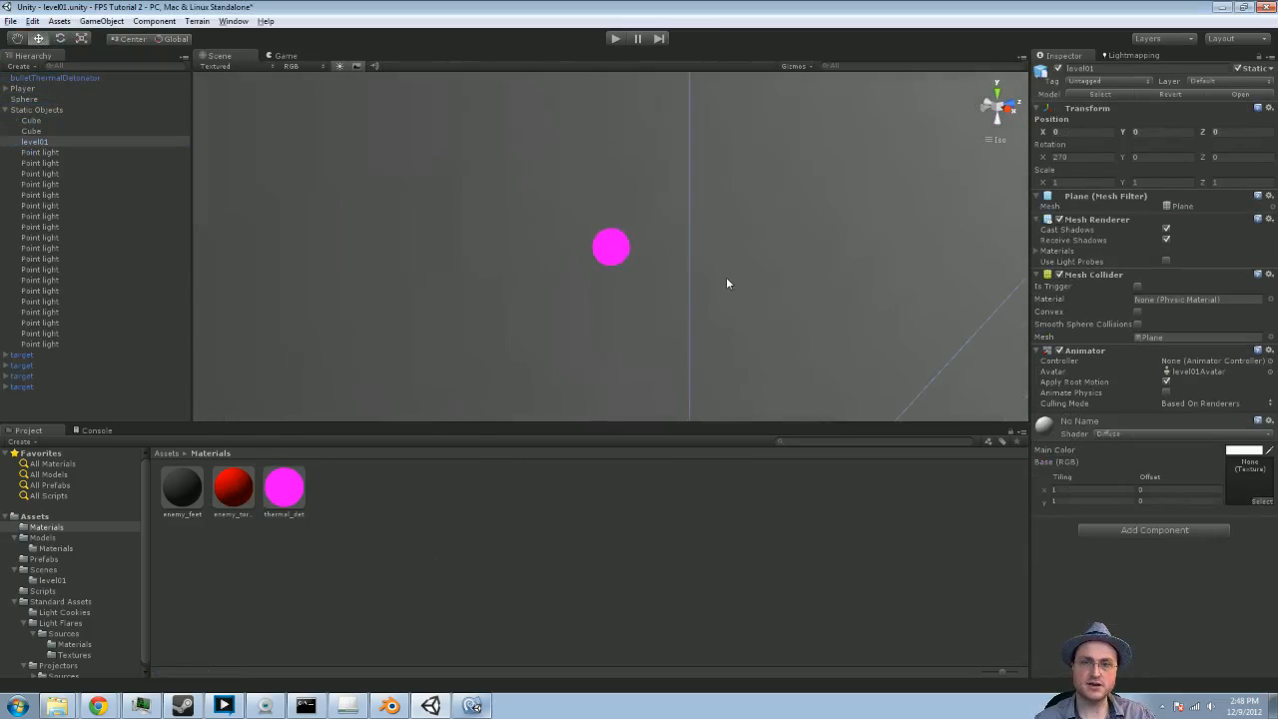
# Change the thermal_det material's main color from magenta to a darker red
pyautogui.scroll(-2, 730, 283)
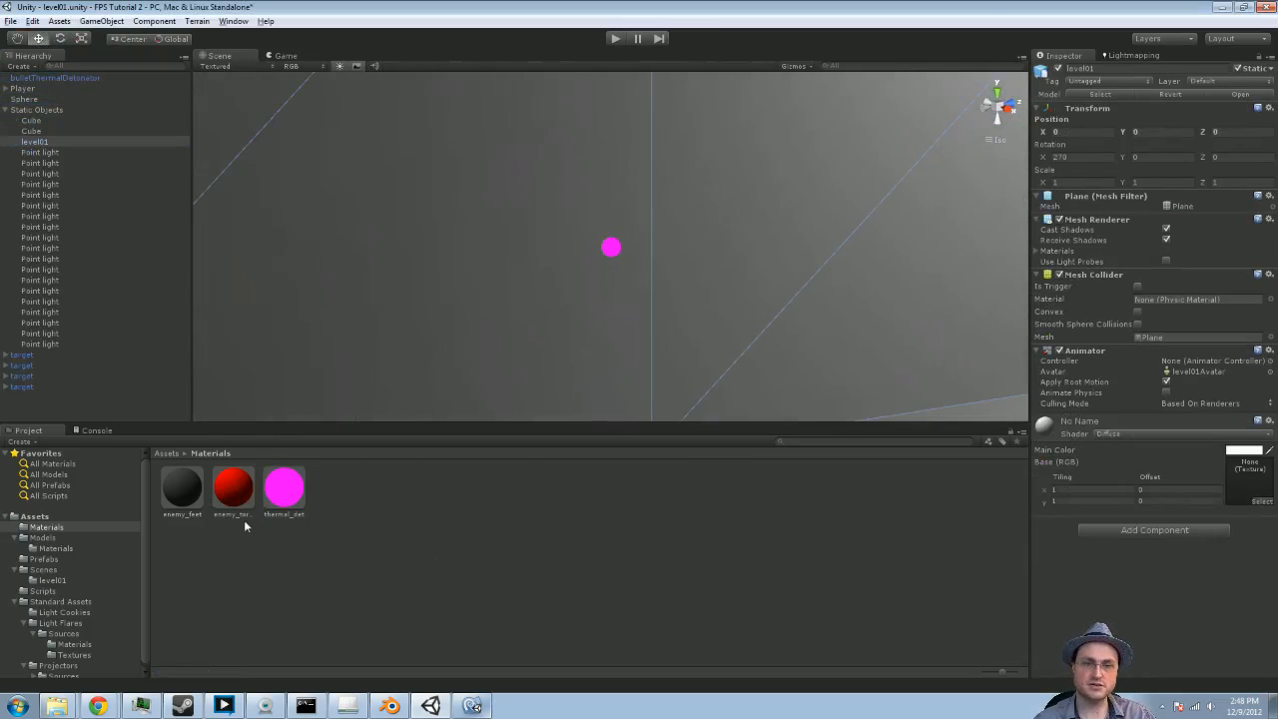
pyautogui.click(284, 489)
pyautogui.click(1243, 97)
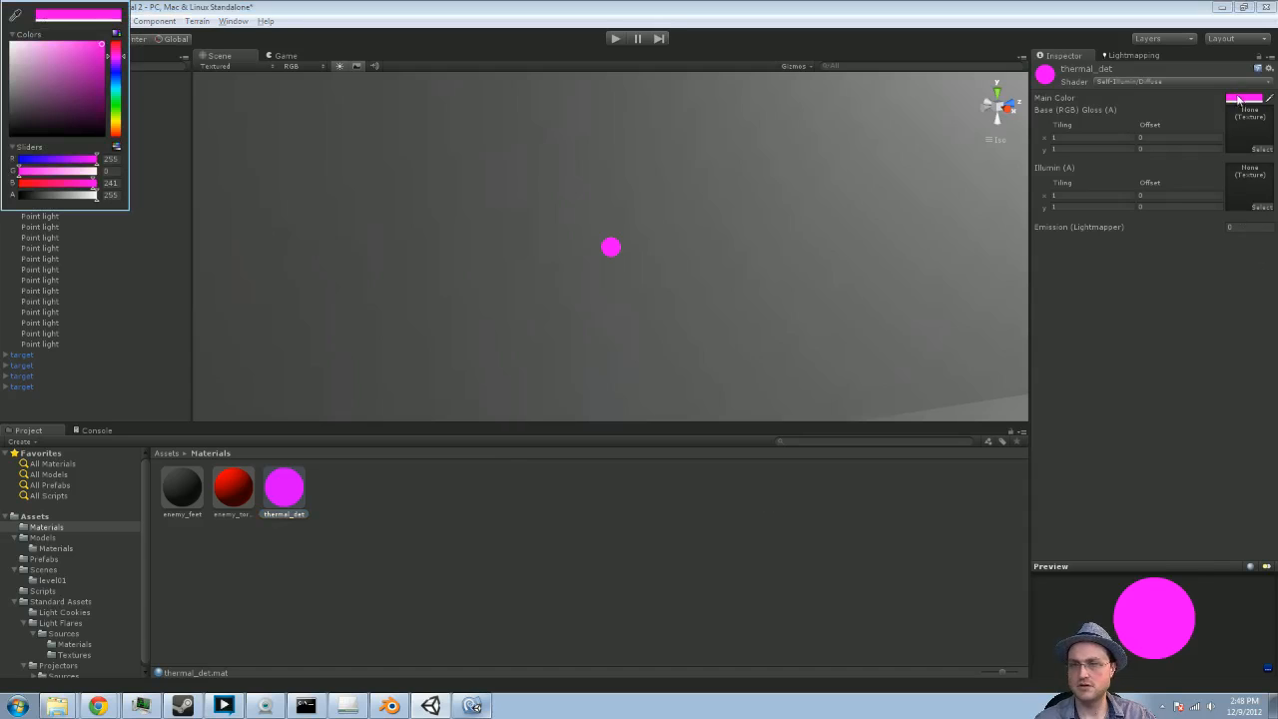
pyautogui.moveTo(117, 64); pyautogui.dragTo(119, 48)
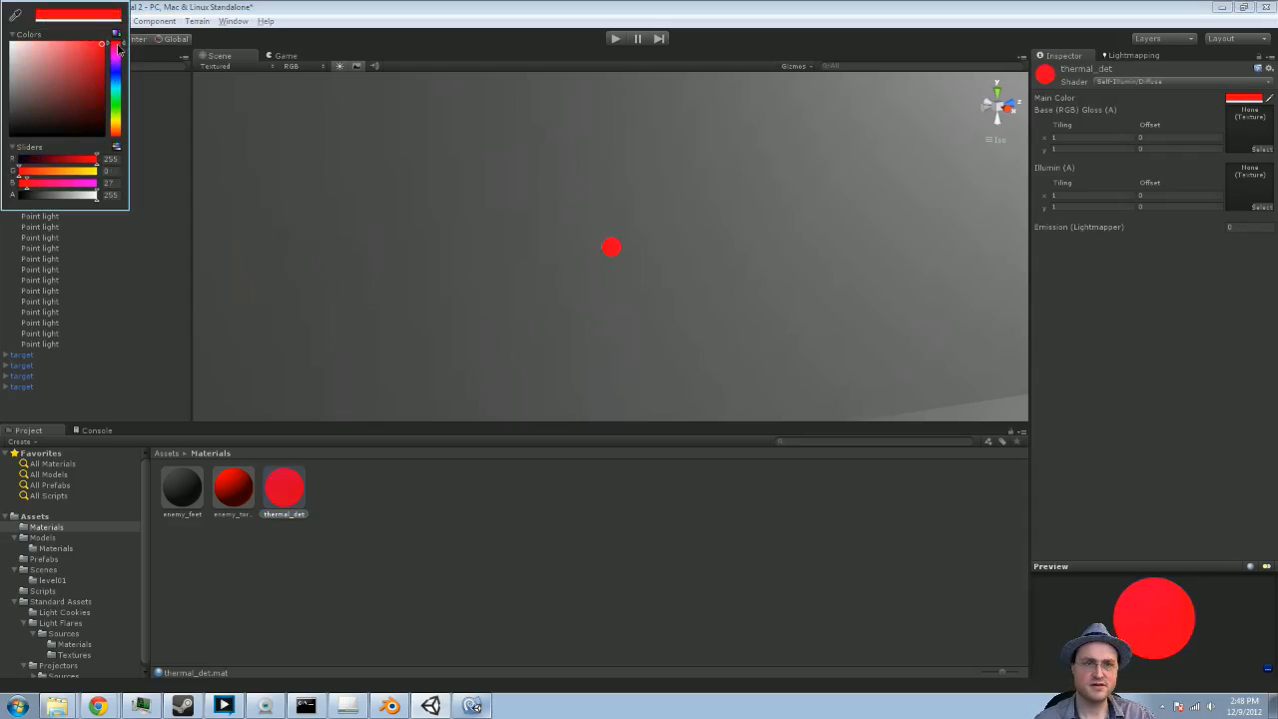
pyautogui.moveTo(106, 55)
pyautogui.mouseDown()
pyautogui.moveTo(101, 79)
pyautogui.moveTo(115, 76)
pyautogui.mouseUp()
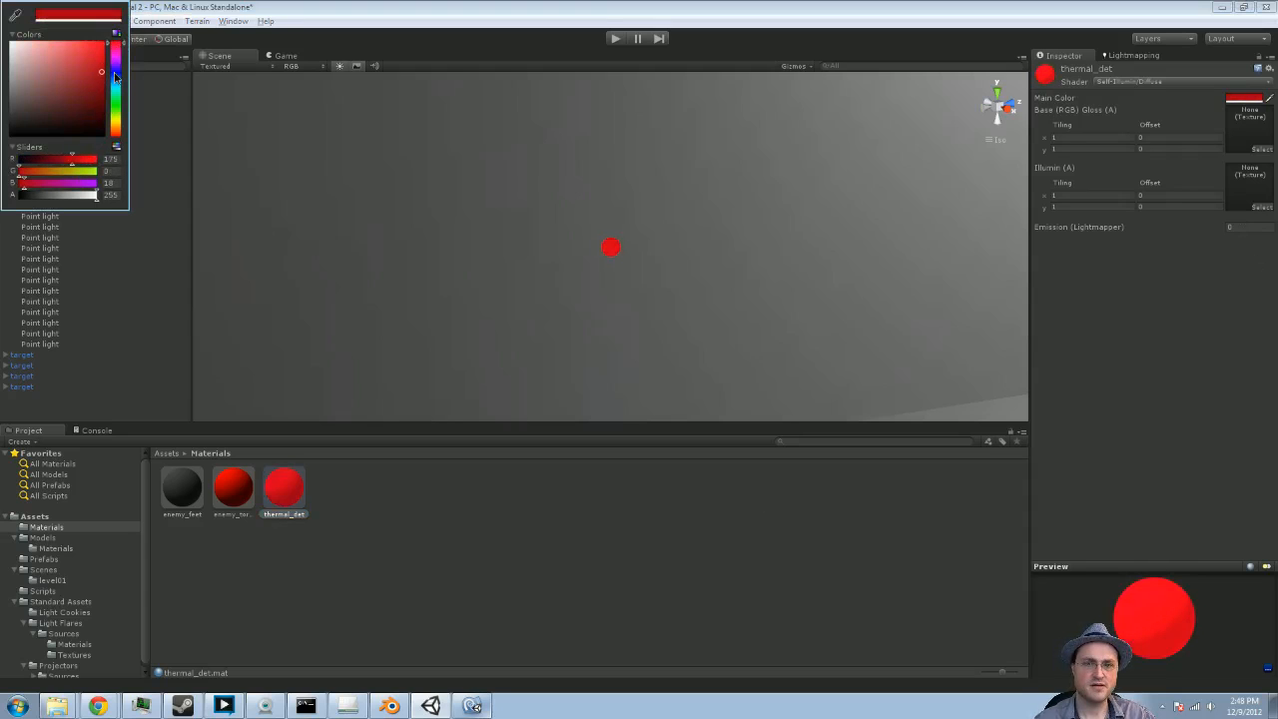
pyautogui.click(491, 621)
# Examine the red detonator sphere in the level from several angles and distances
pyautogui.moveTo(785, 344); pyautogui.dragTo(626, 285, button='right')
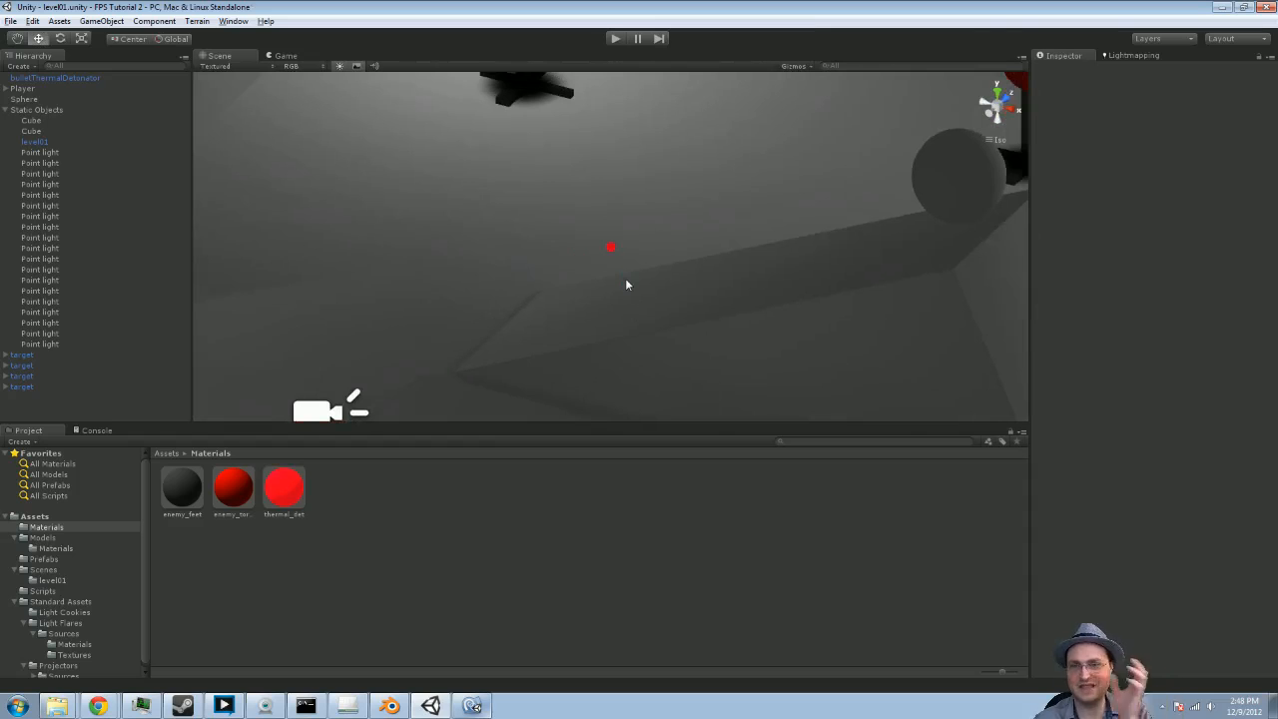
pyautogui.moveTo(639, 364); pyautogui.dragTo(518, 279, button='right')
pyautogui.scroll(-10, 529, 280)
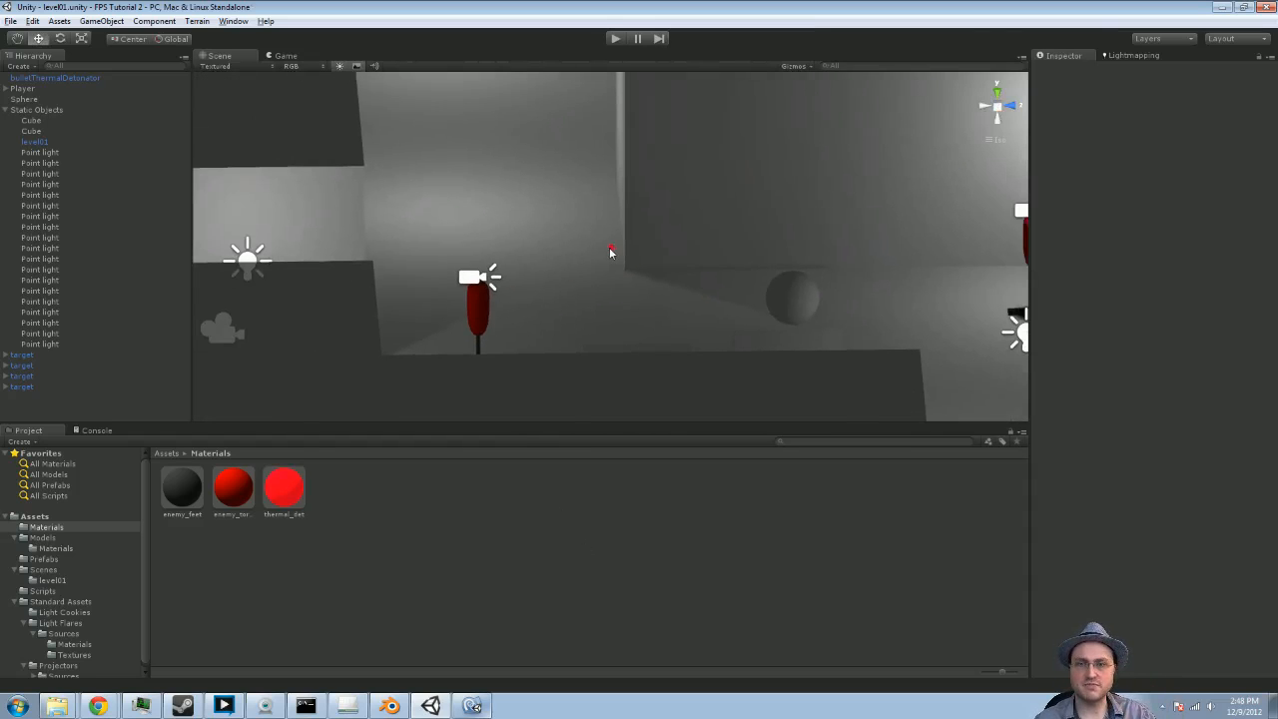
pyautogui.click(611, 252)
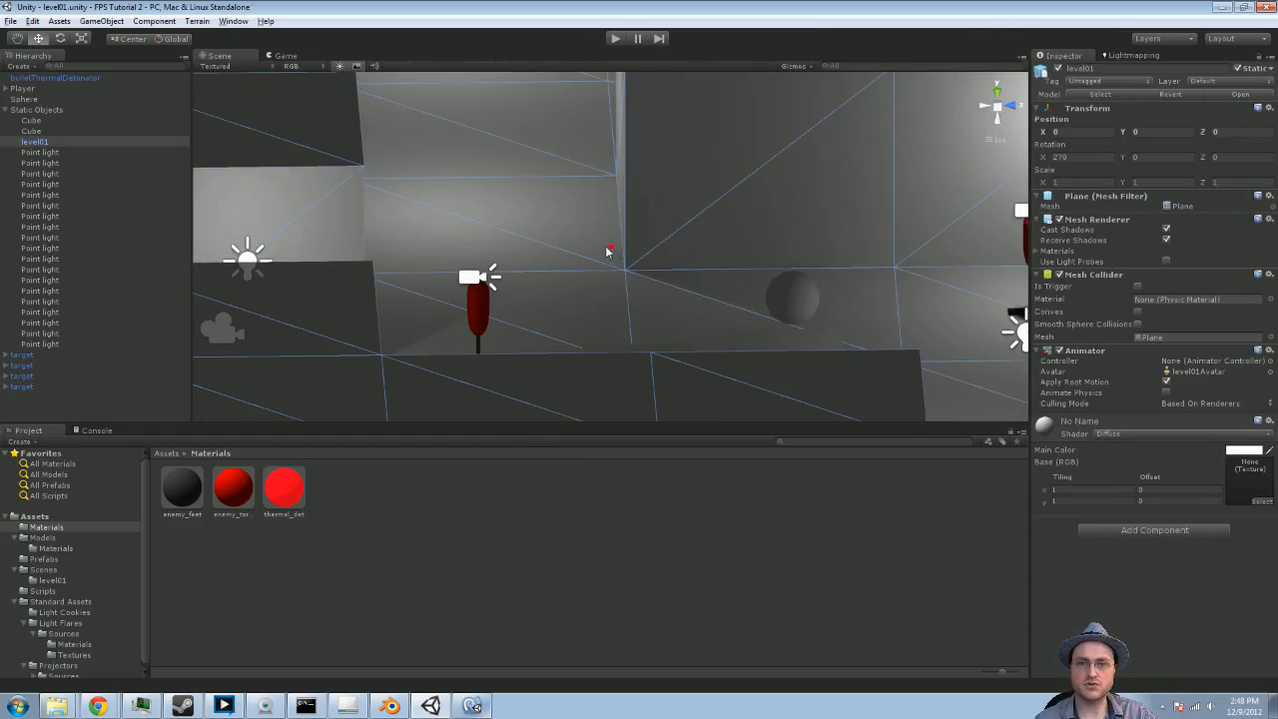
pyautogui.scroll(-6, 557, 271)
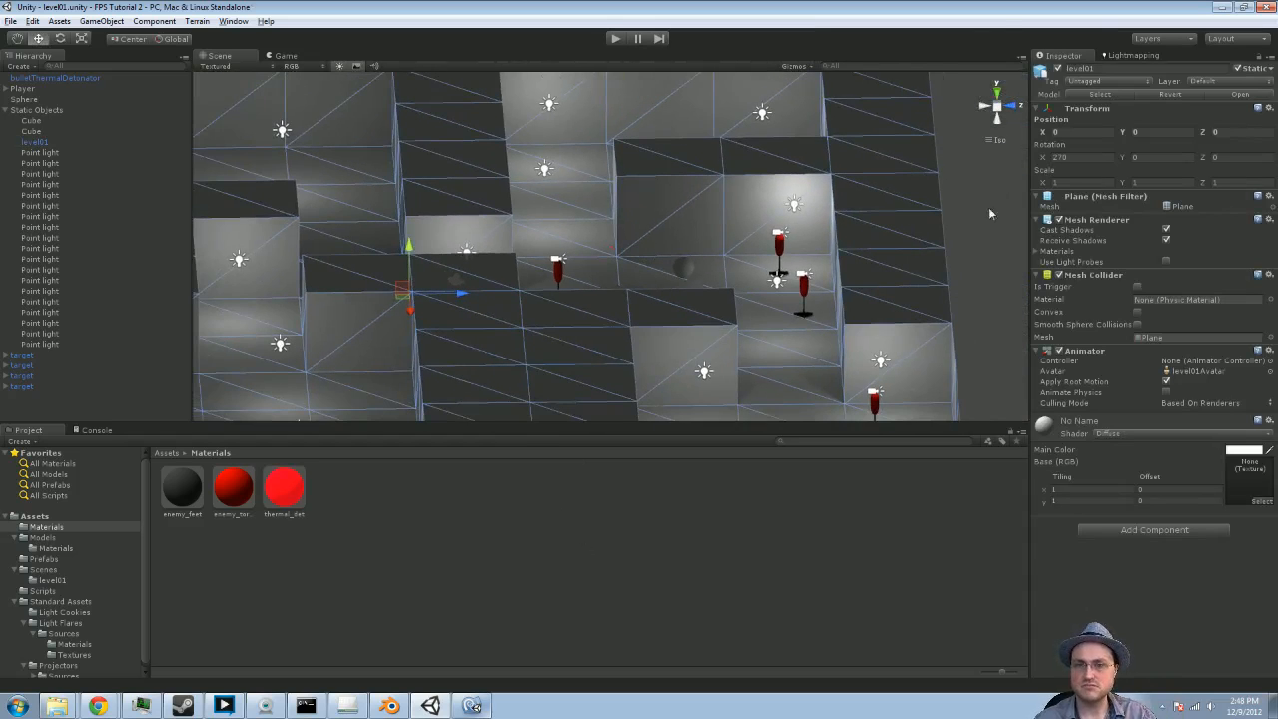
pyautogui.click(991, 213)
pyautogui.moveTo(575, 309); pyautogui.dragTo(784, 325, button='right')
pyautogui.scroll(2, 773, 318)
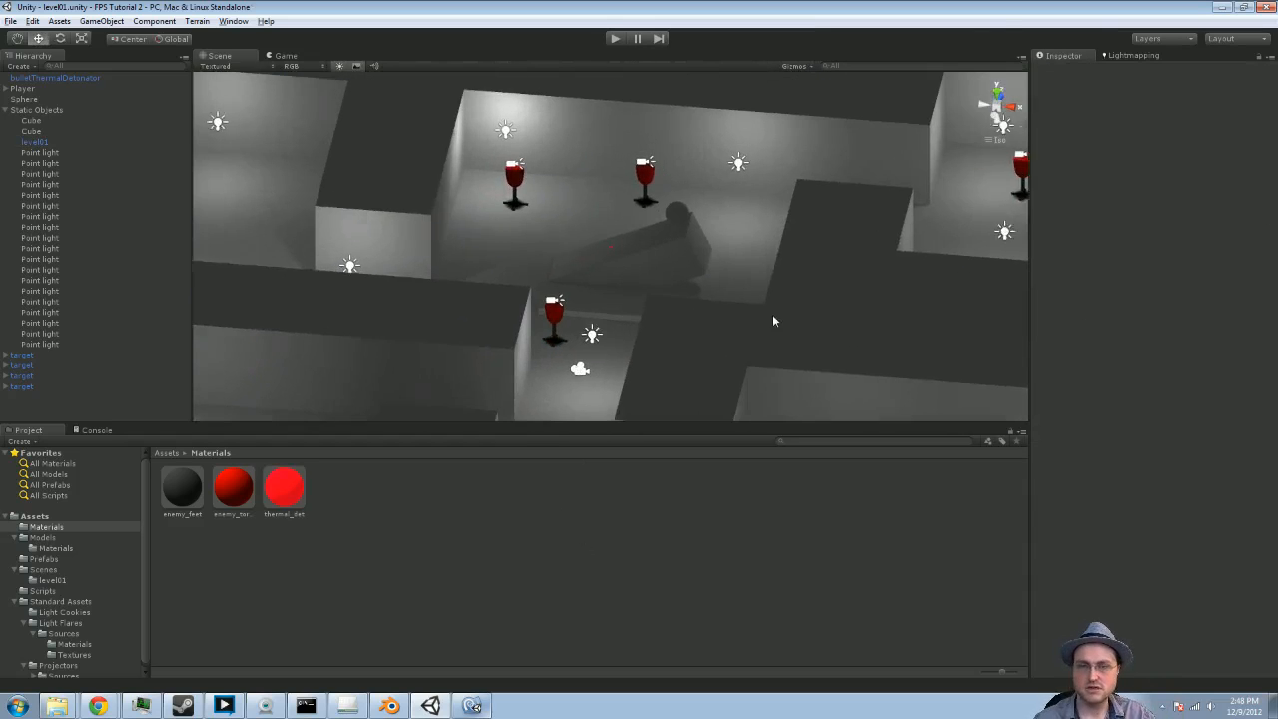
# Apply the scene bulletThermalDetonator's changes to its prefab, delete it from the scene, and show the Prefabs folder
pyautogui.click(92, 79)
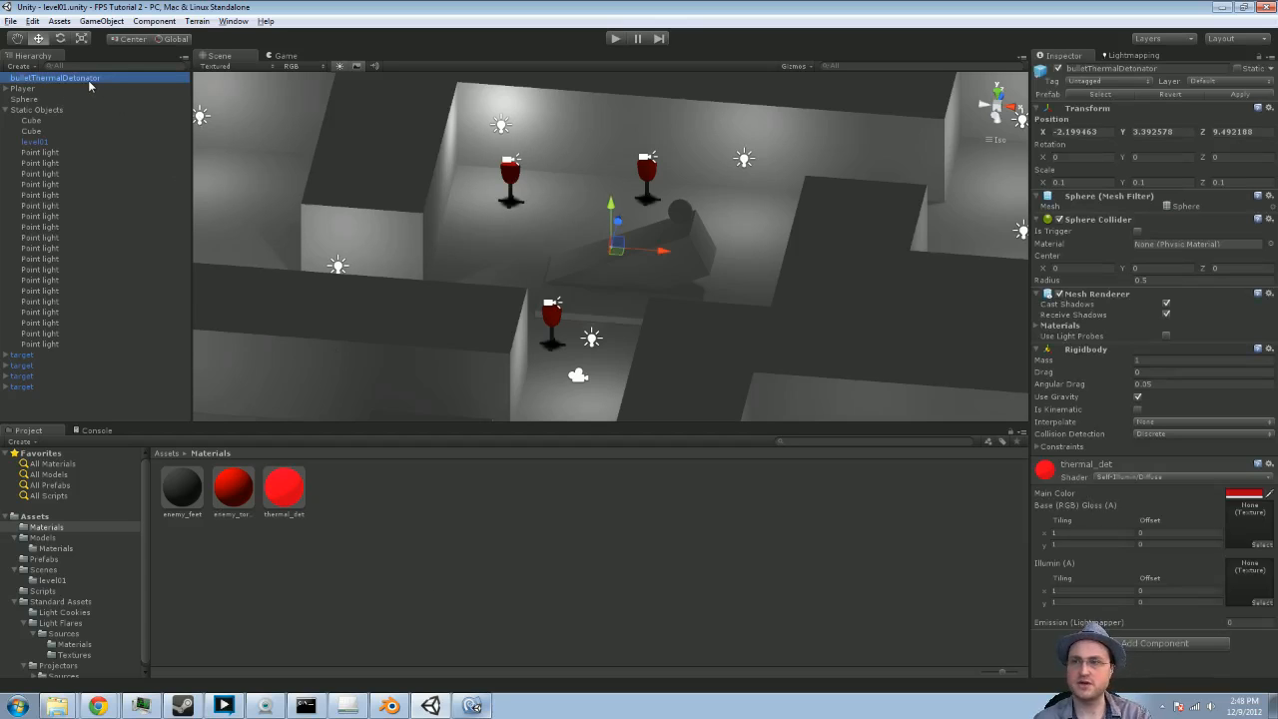
pyautogui.click(1219, 94)
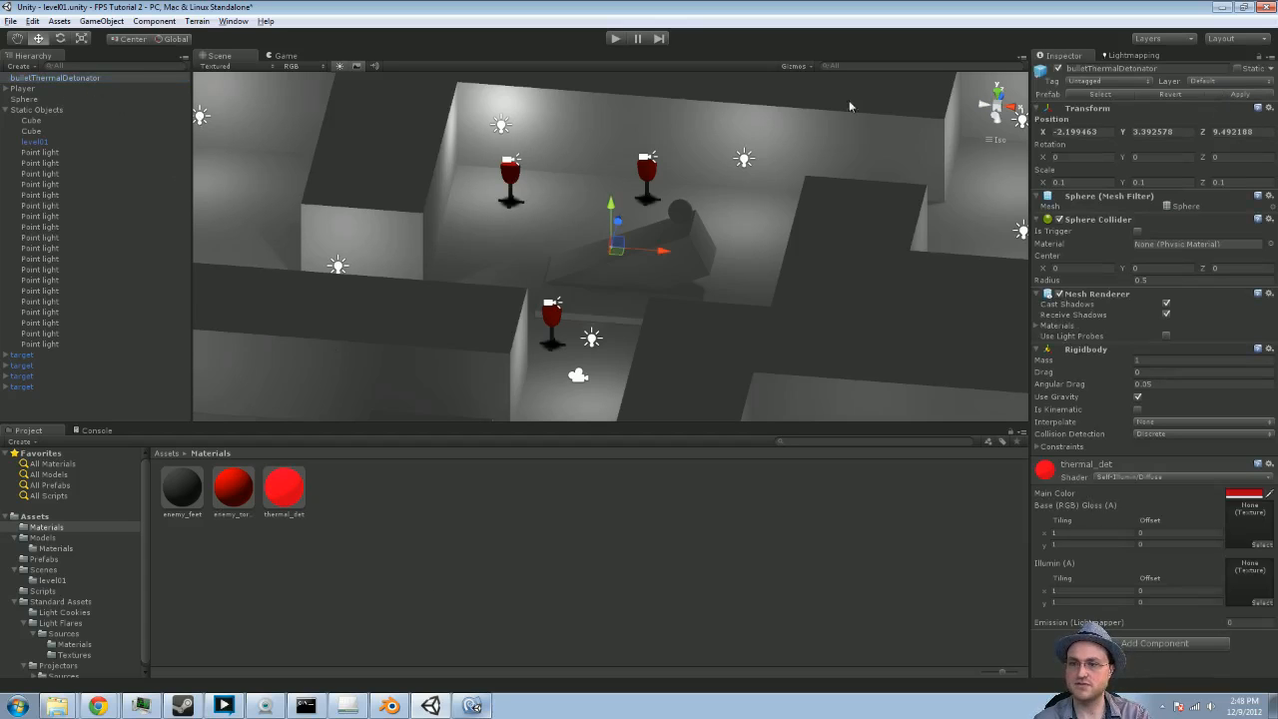
pyautogui.press('Delete')
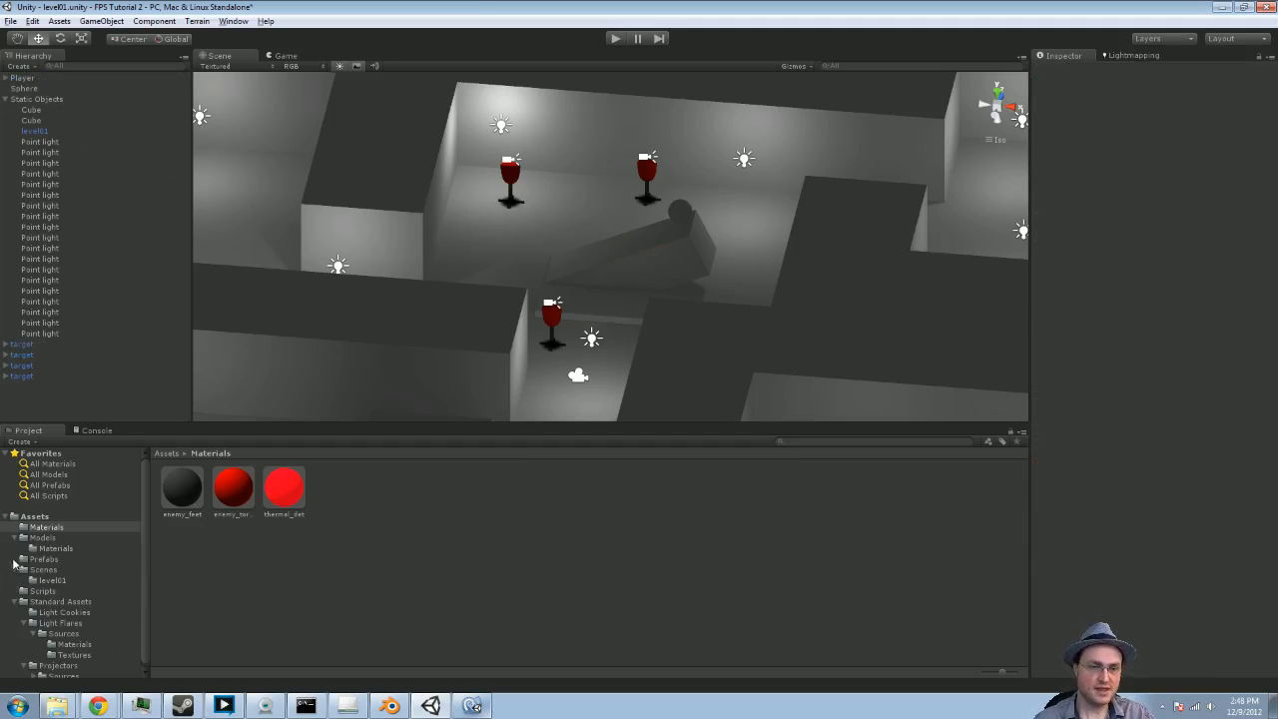
pyautogui.click(43, 559)
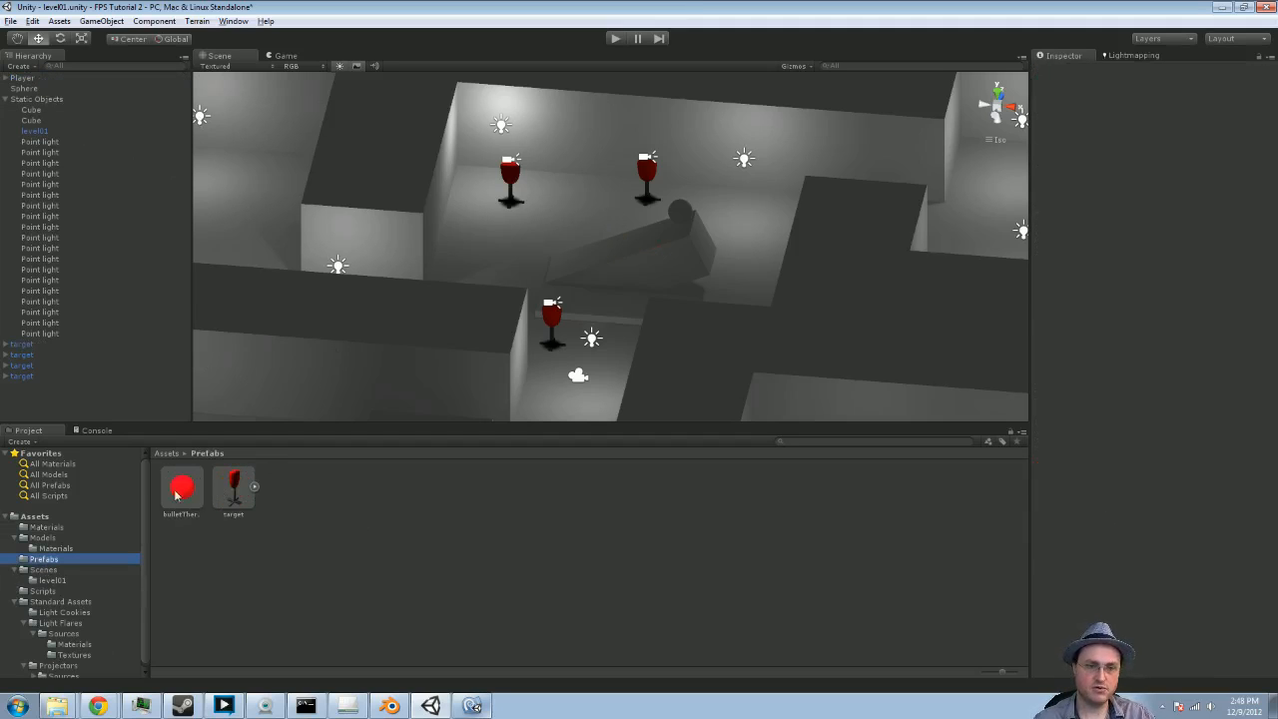
# In MonoDevelop, declare a public GameObject variable named bullet_prefab at the start of the FP_Shooting class and save the script
pyautogui.hotkey('alt', 'Tab')
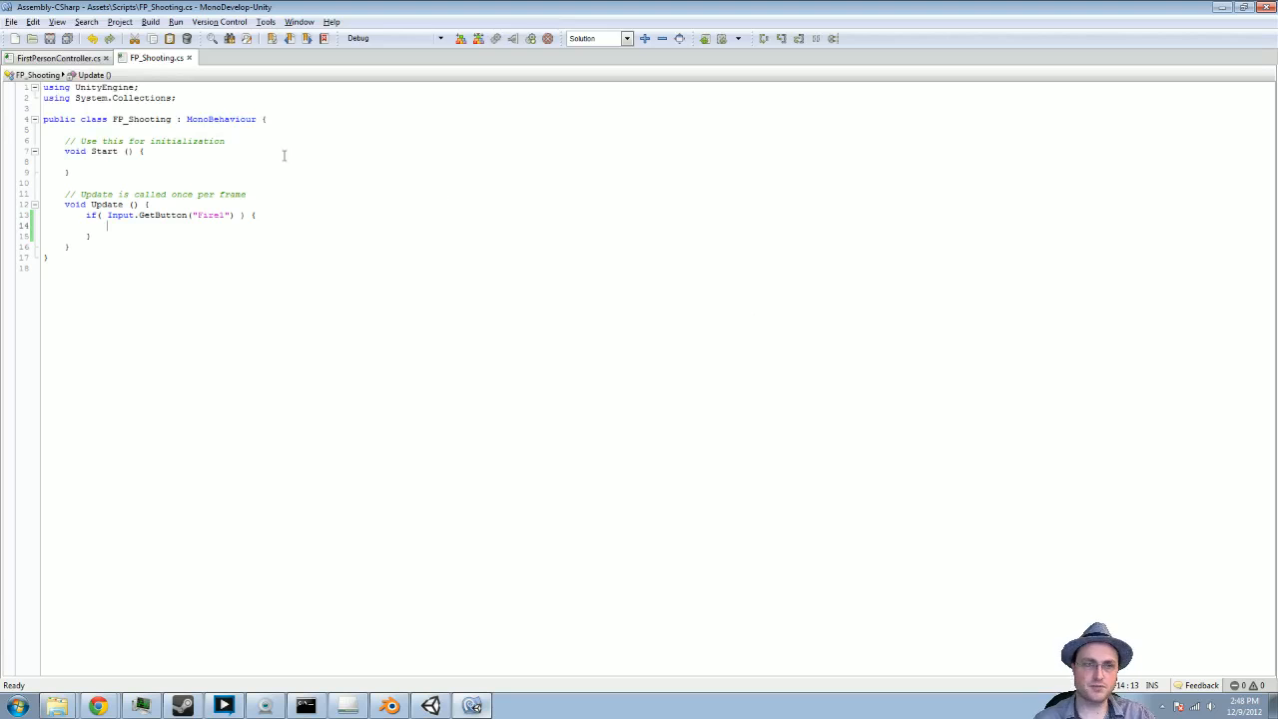
pyautogui.click(308, 119)
pyautogui.press('Return')
pyautogui.press('Return')
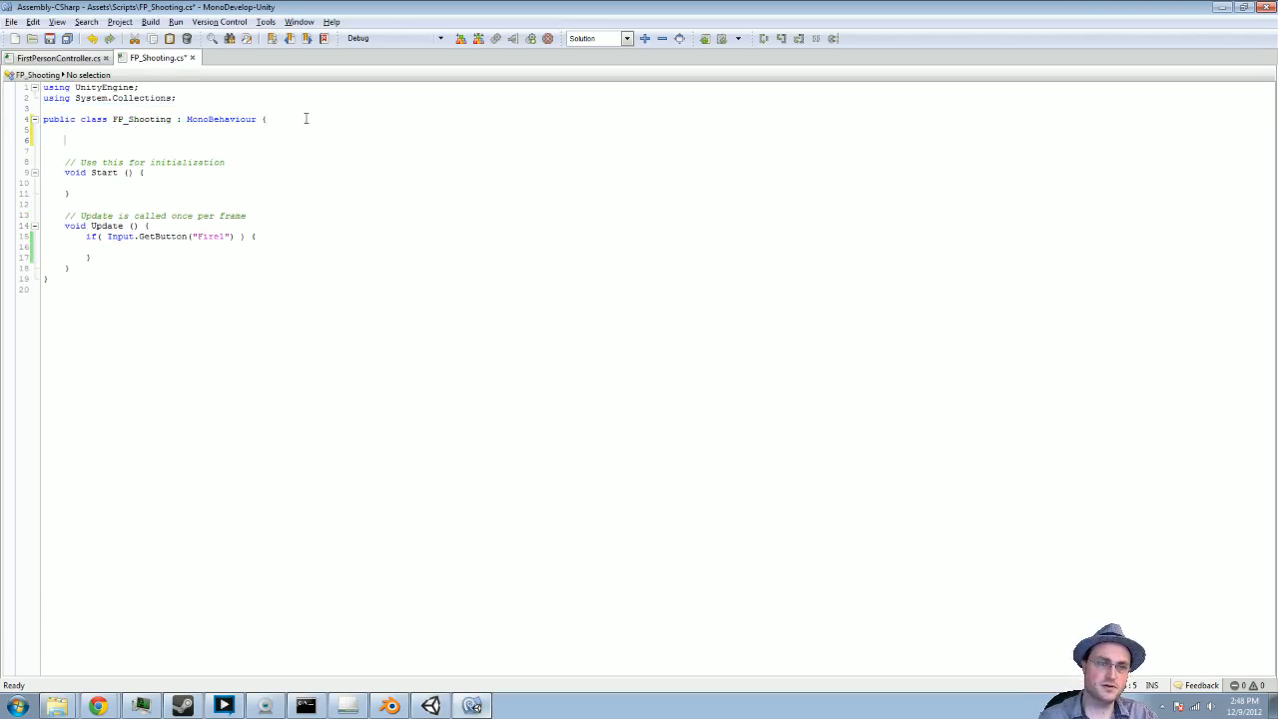
pyautogui.write('GameObject bullet_prefab;')
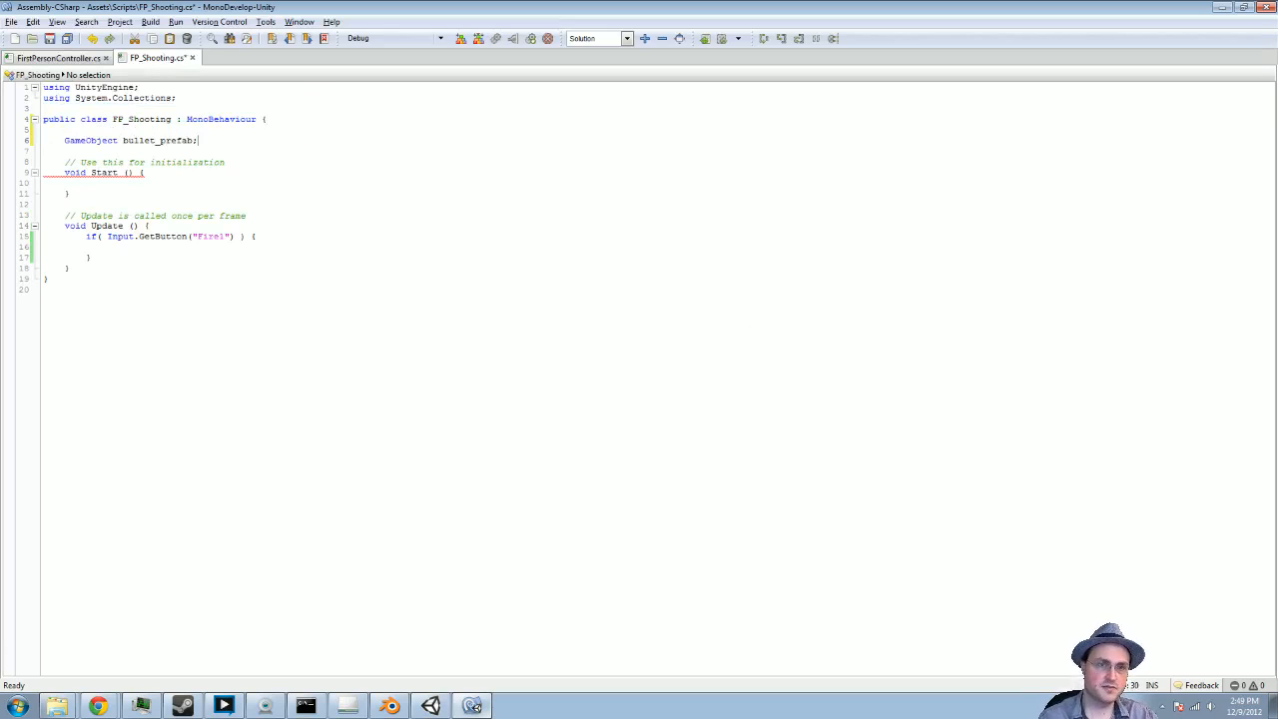
pyautogui.press('Home')
pyautogui.write('public')
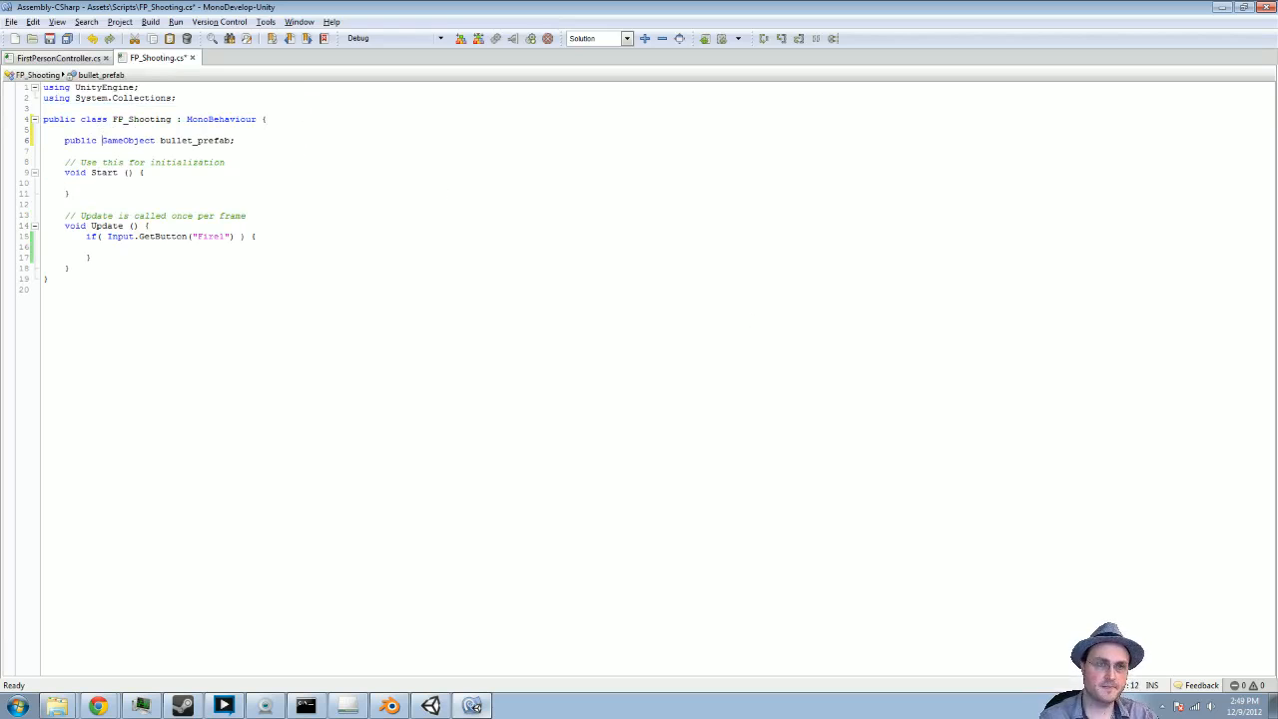
pyautogui.hotkey('ctrl', 's')
# In Unity, assign the bulletThermalDetonator prefab to the Bullet_prefab variable of the Player's FP_Shooting script
pyautogui.hotkey('alt', 'Tab')
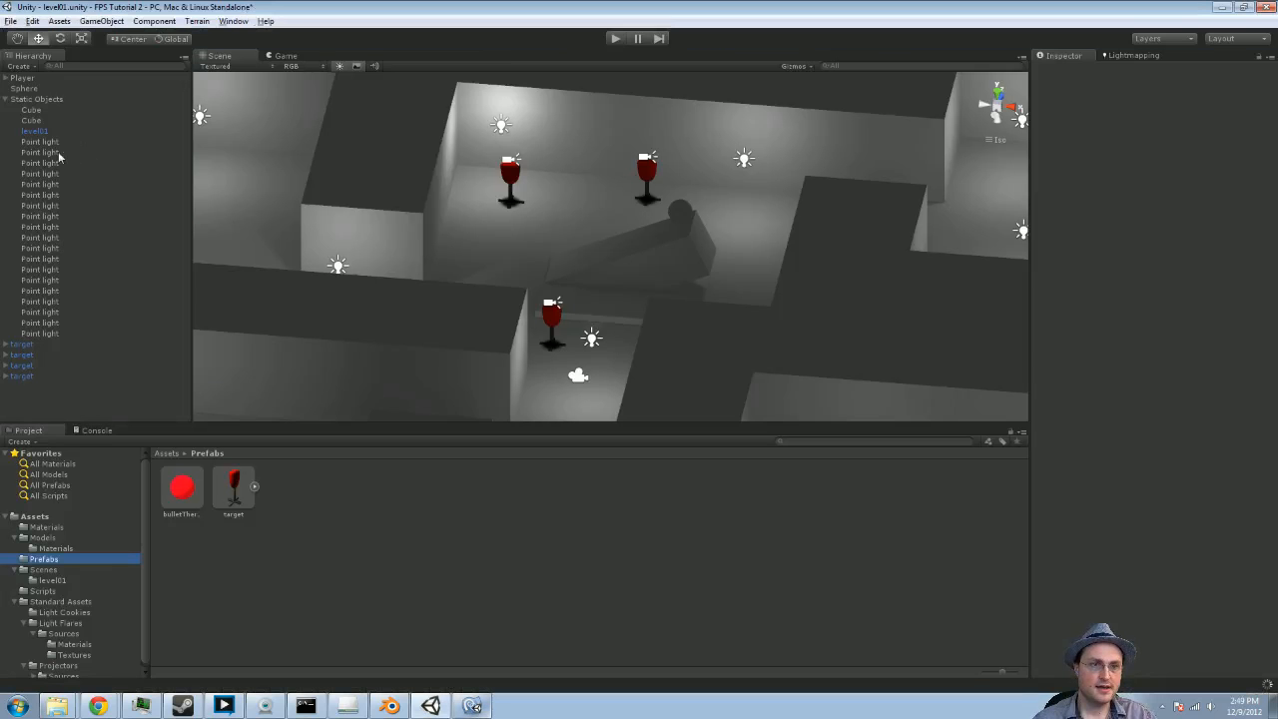
pyautogui.click(31, 78)
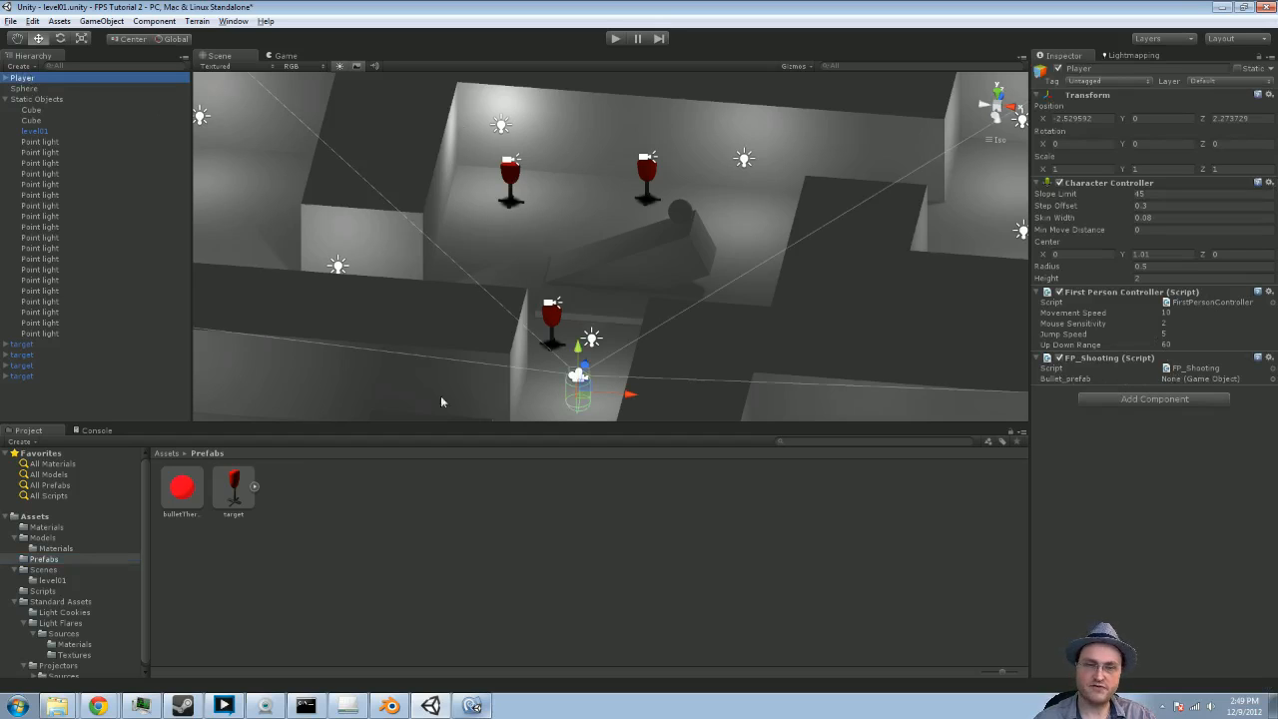
pyautogui.moveTo(177, 496); pyautogui.dragTo(1208, 382)
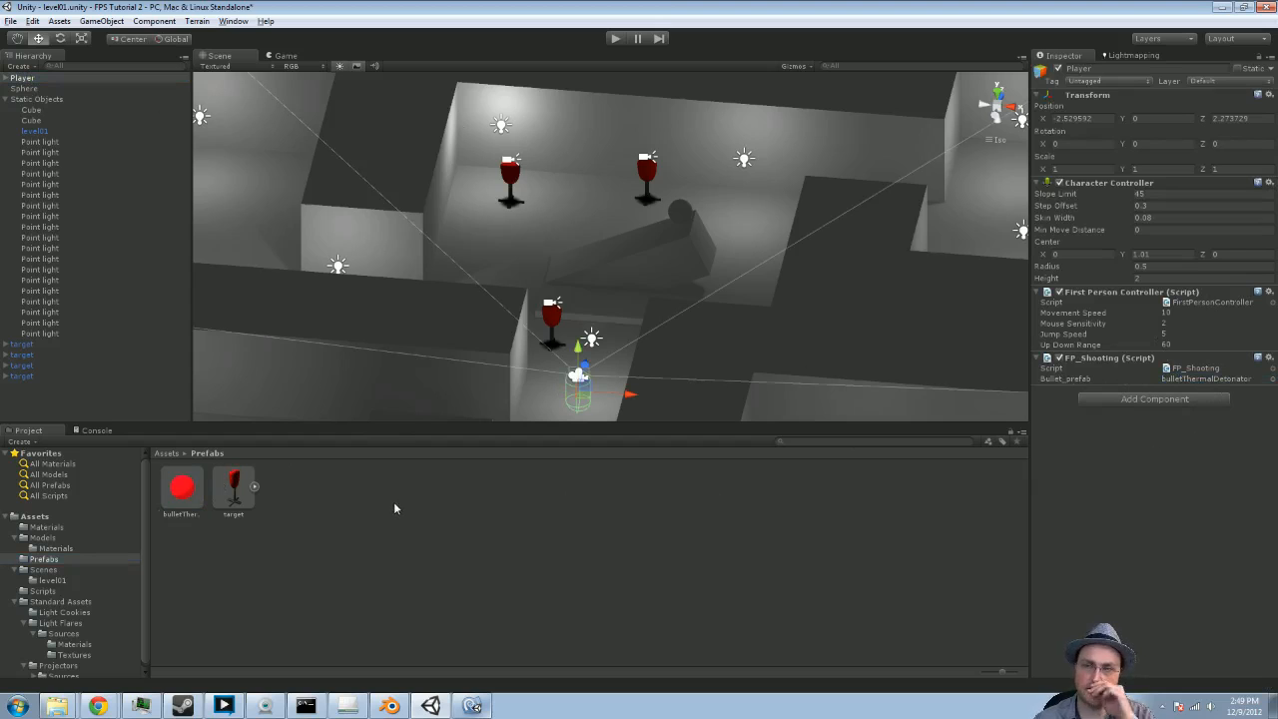
# In MonoDevelop, instantiate bullet_prefab at transform.position with transform.rotation inside the Fire1 block, change its check to Input.GetButtonDown, and save the script
pyautogui.hotkey('alt', 'Tab')
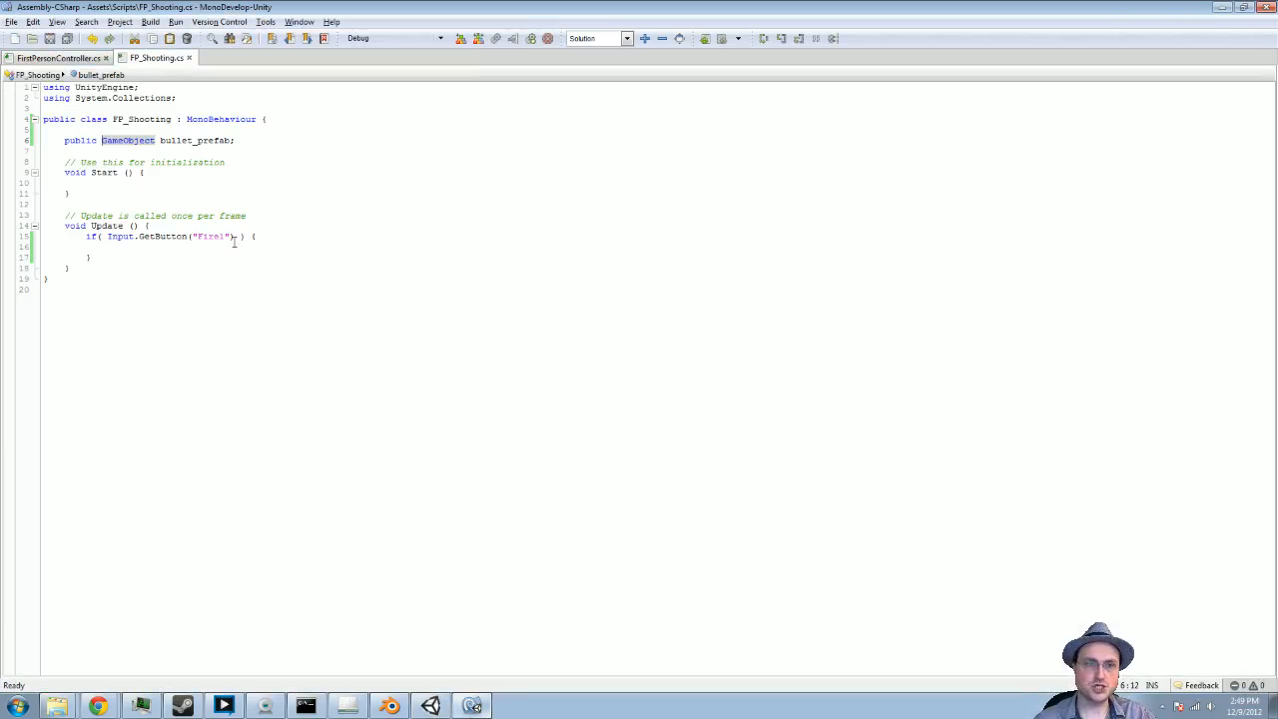
pyautogui.click(227, 249)
pyautogui.write('Instantiate')
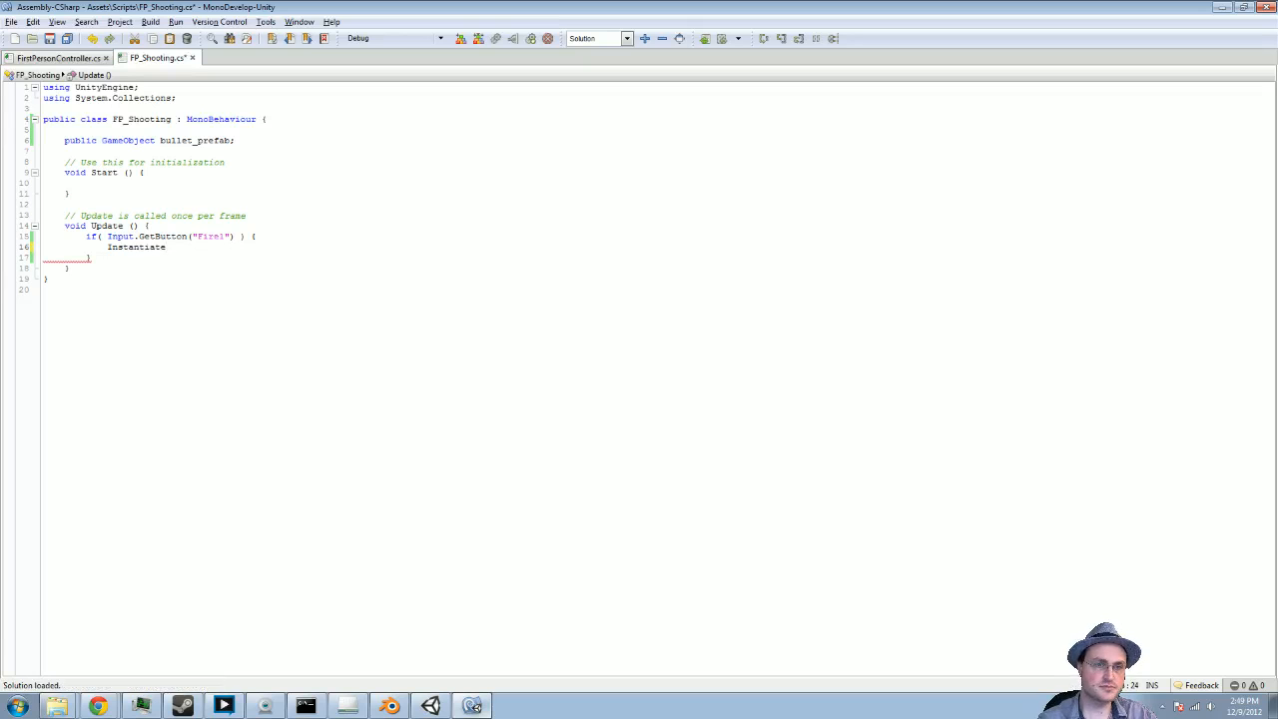
pyautogui.write('(bu')
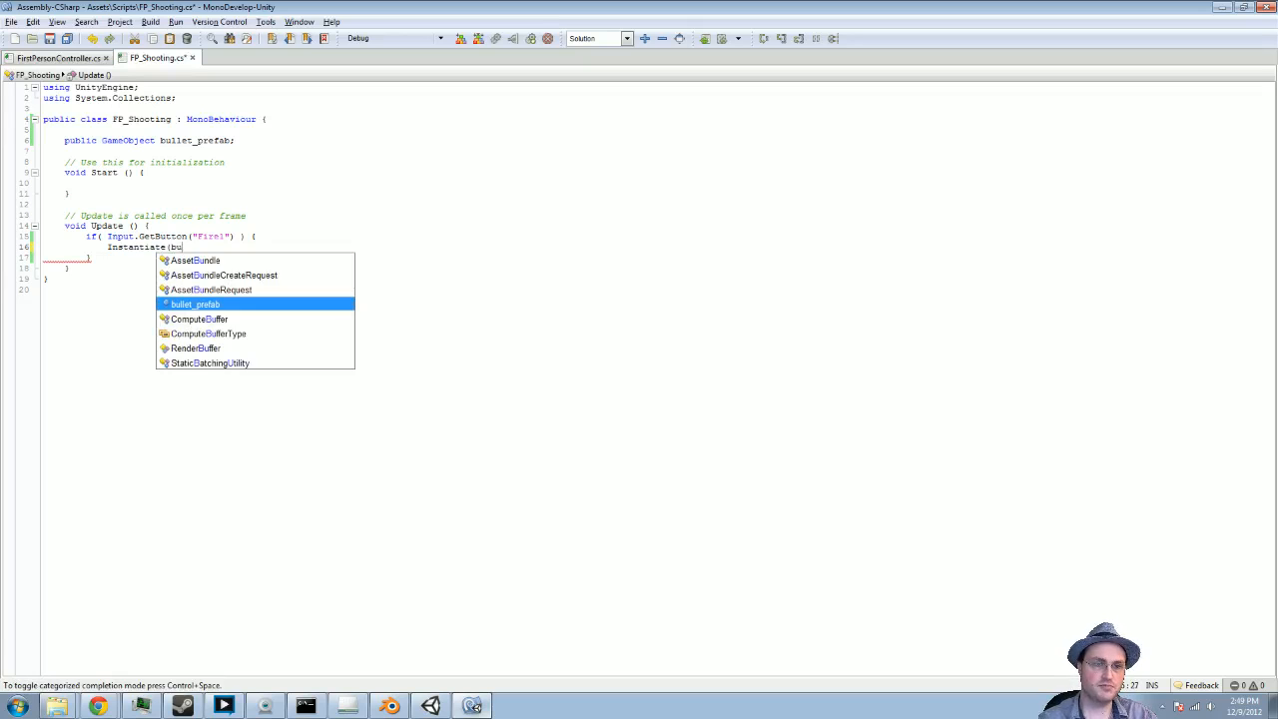
pyautogui.write('llet_prefab, try')
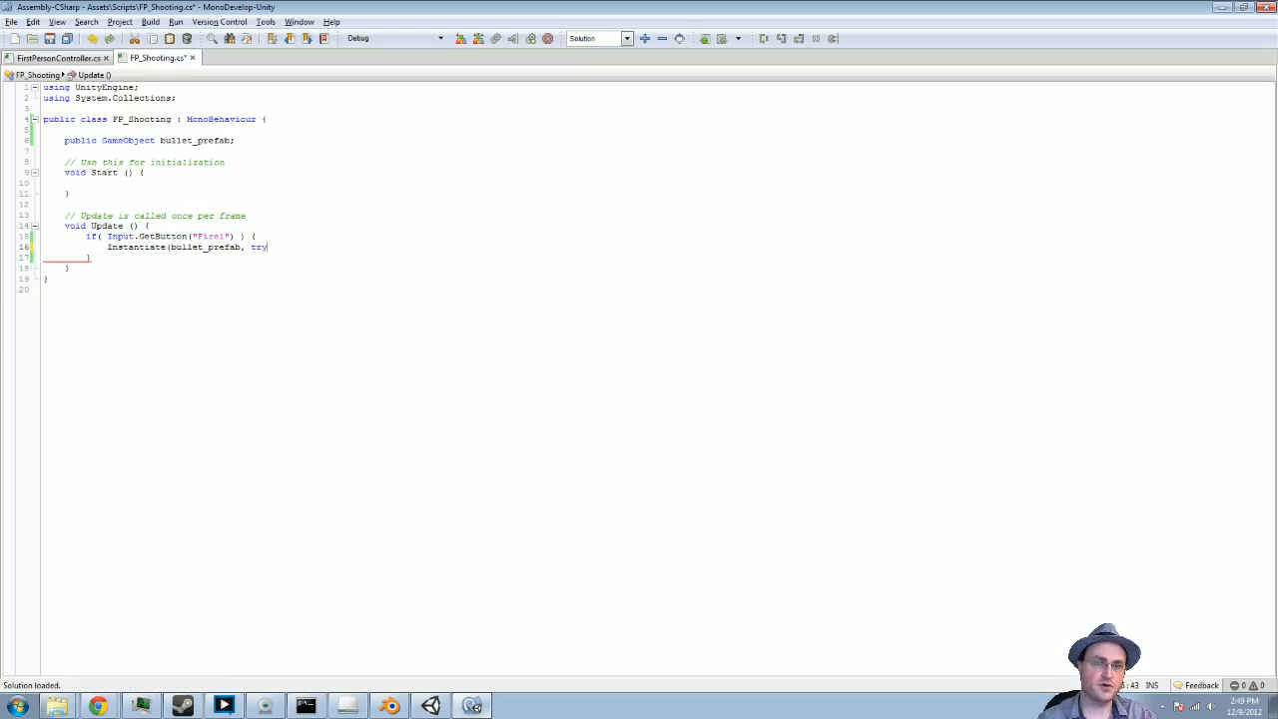
pyautogui.write('ans')
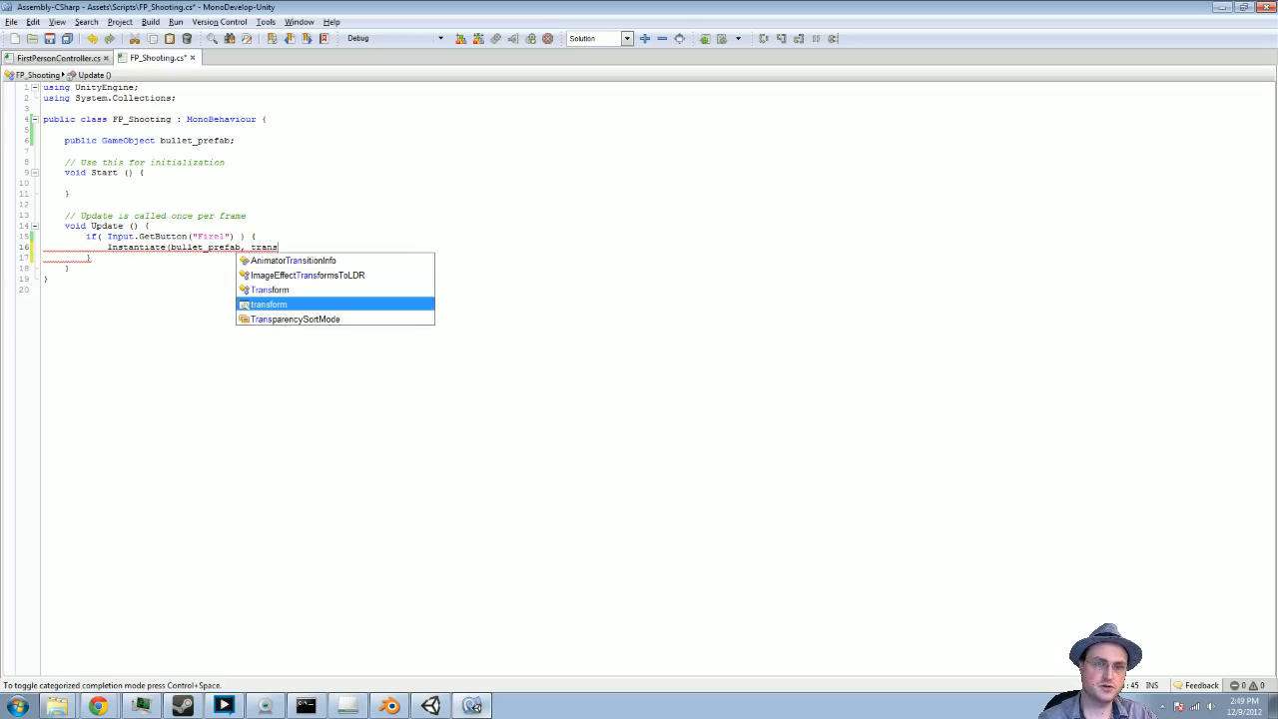
pyautogui.write('form.position')
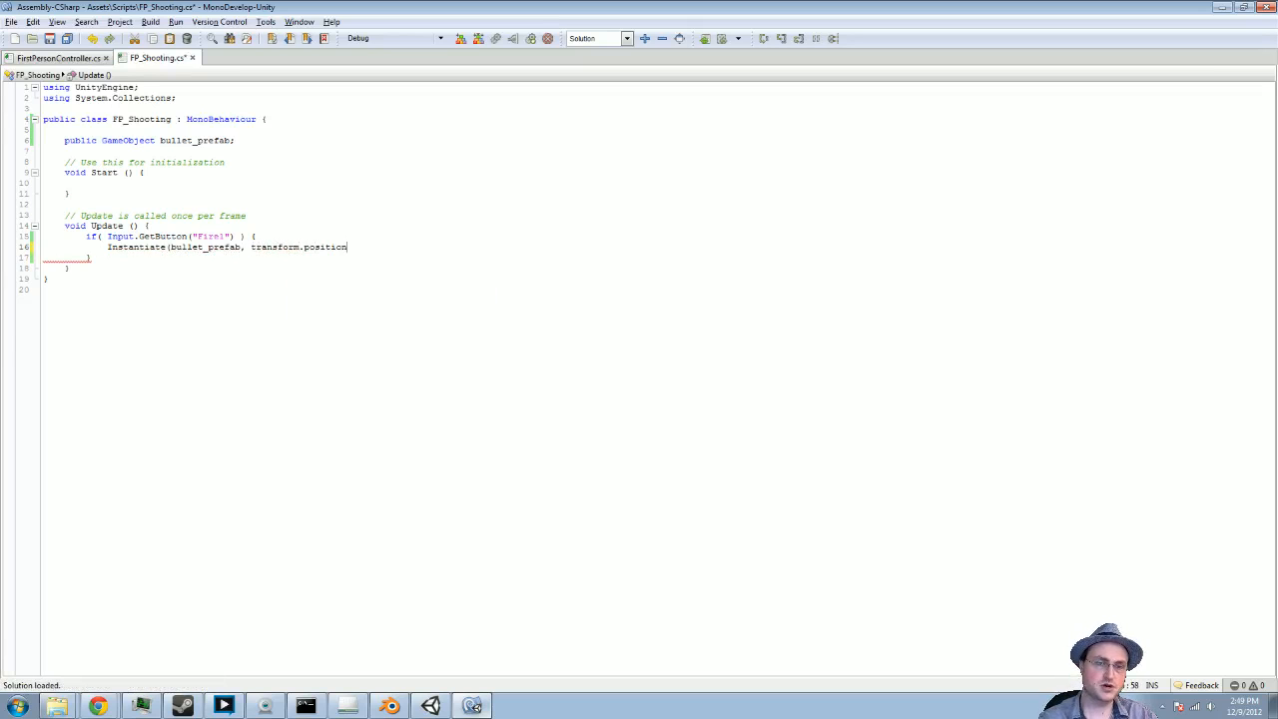
pyautogui.write(', transform.')
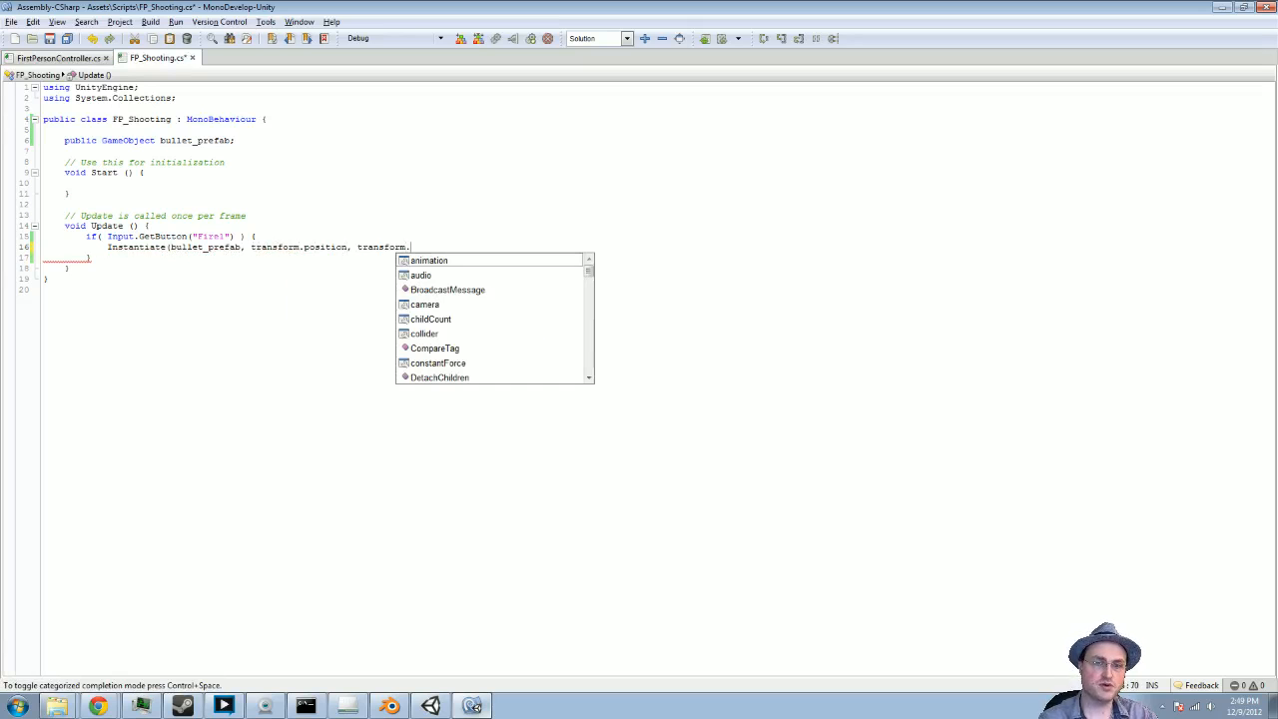
pyautogui.write('ro')
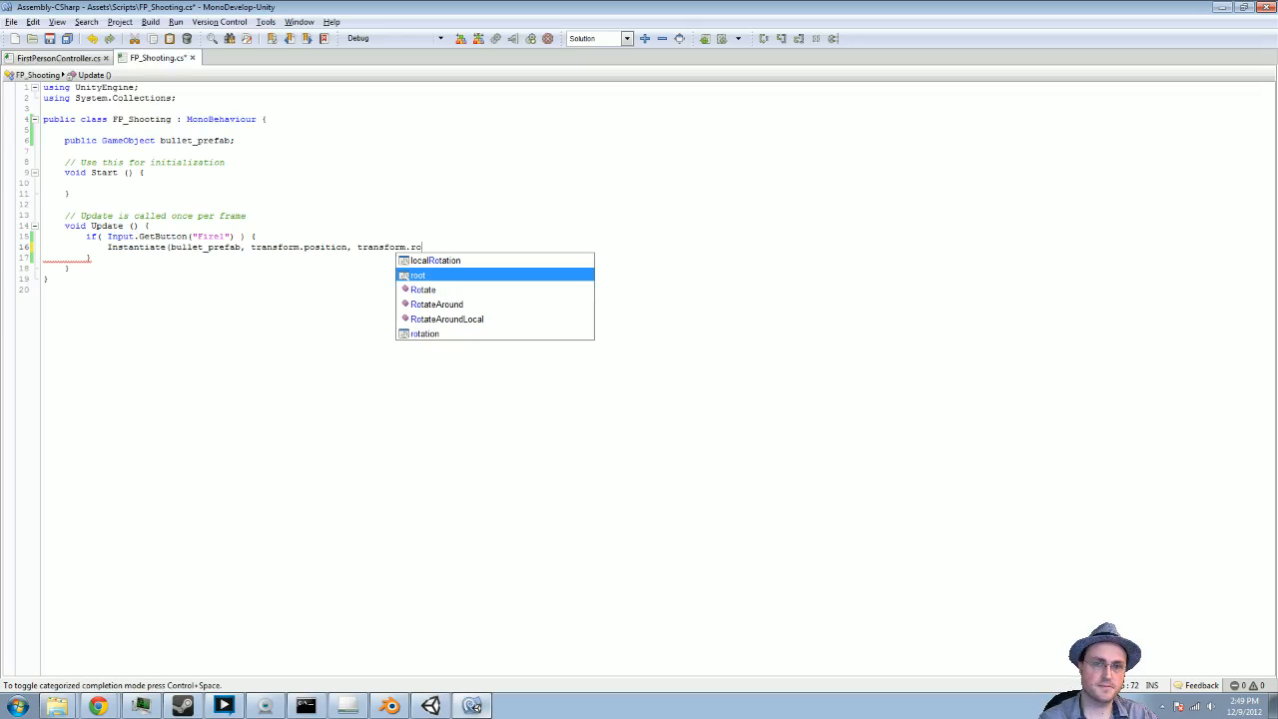
pyautogui.write('ta')
pyautogui.press('Return')
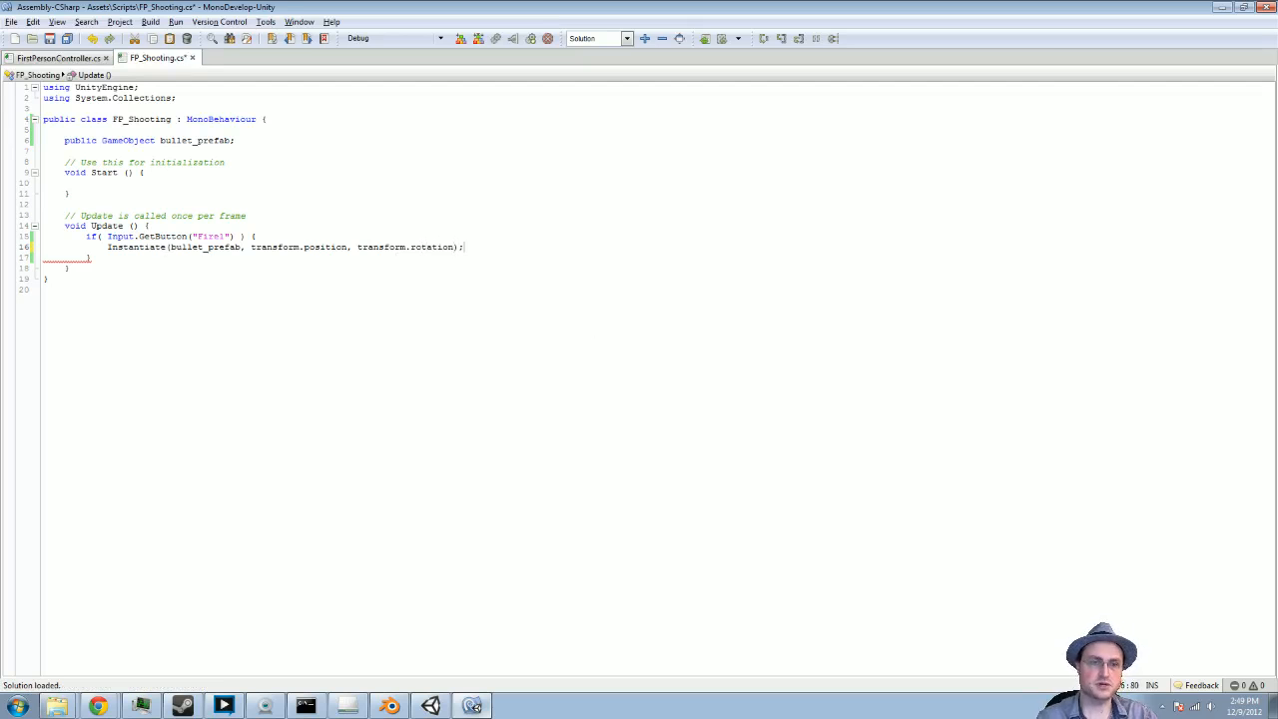
pyautogui.hotkey('ctrl', 's')
pyautogui.hotkey('alt', 'Tab')
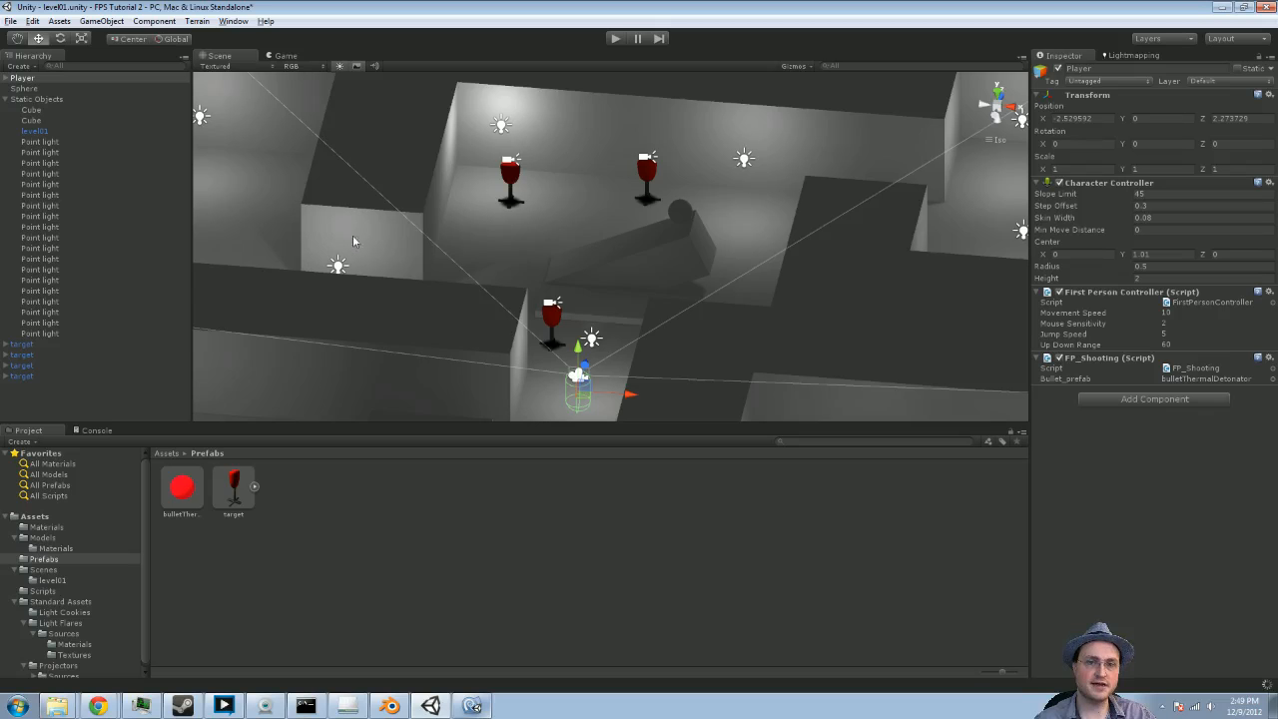
pyautogui.hotkey('alt', 'Tab')
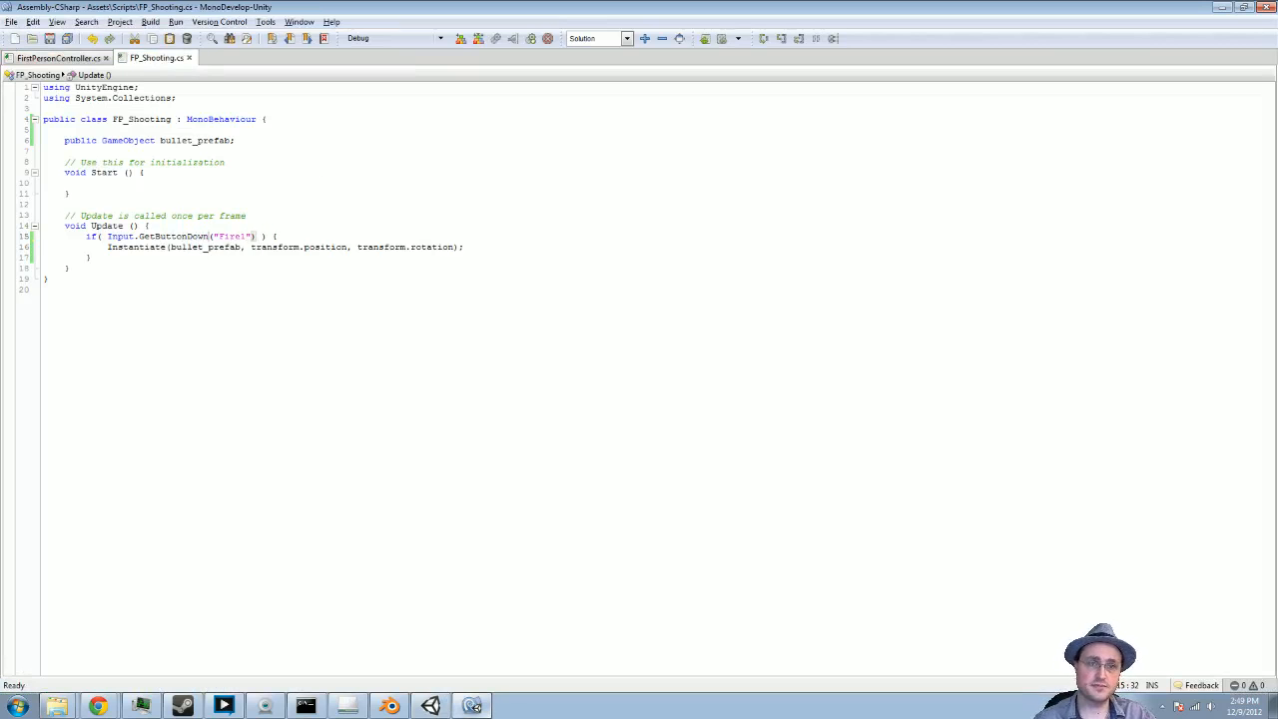
# Play-test the level in Unity, firing several bullets while walking the player backwards
pyautogui.hotkey('alt', 'Tab')
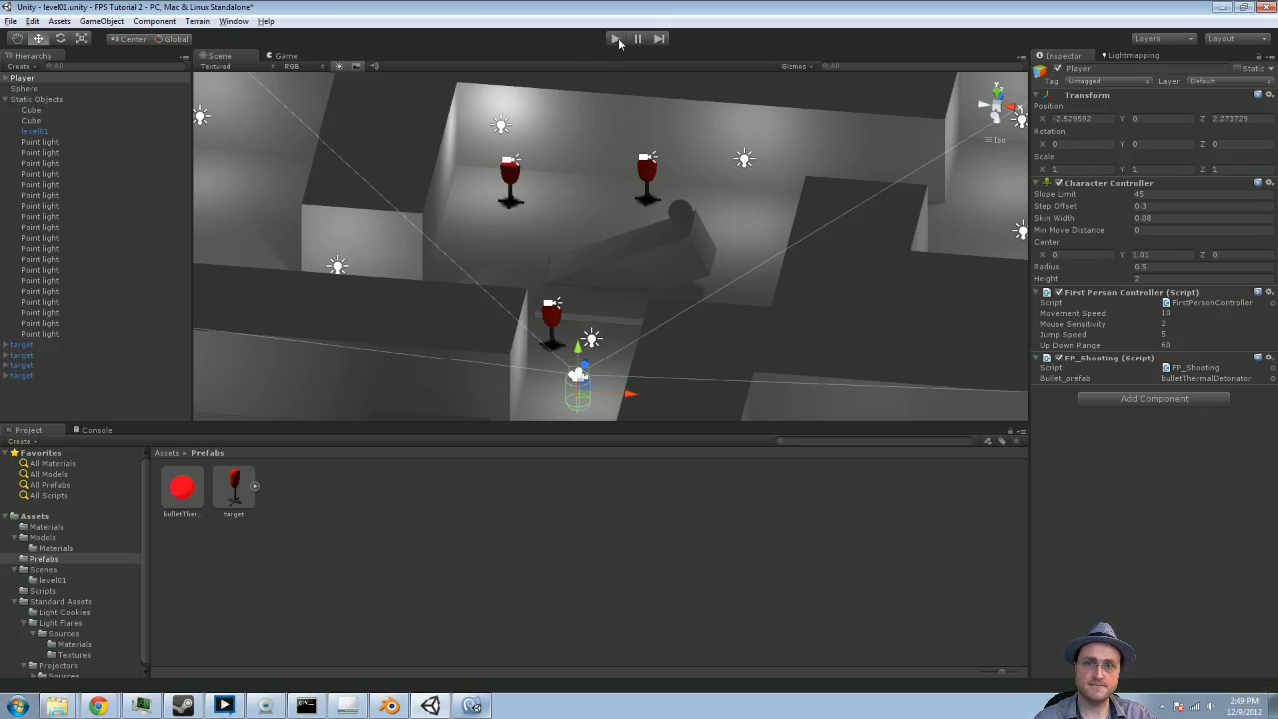
pyautogui.click(616, 38)
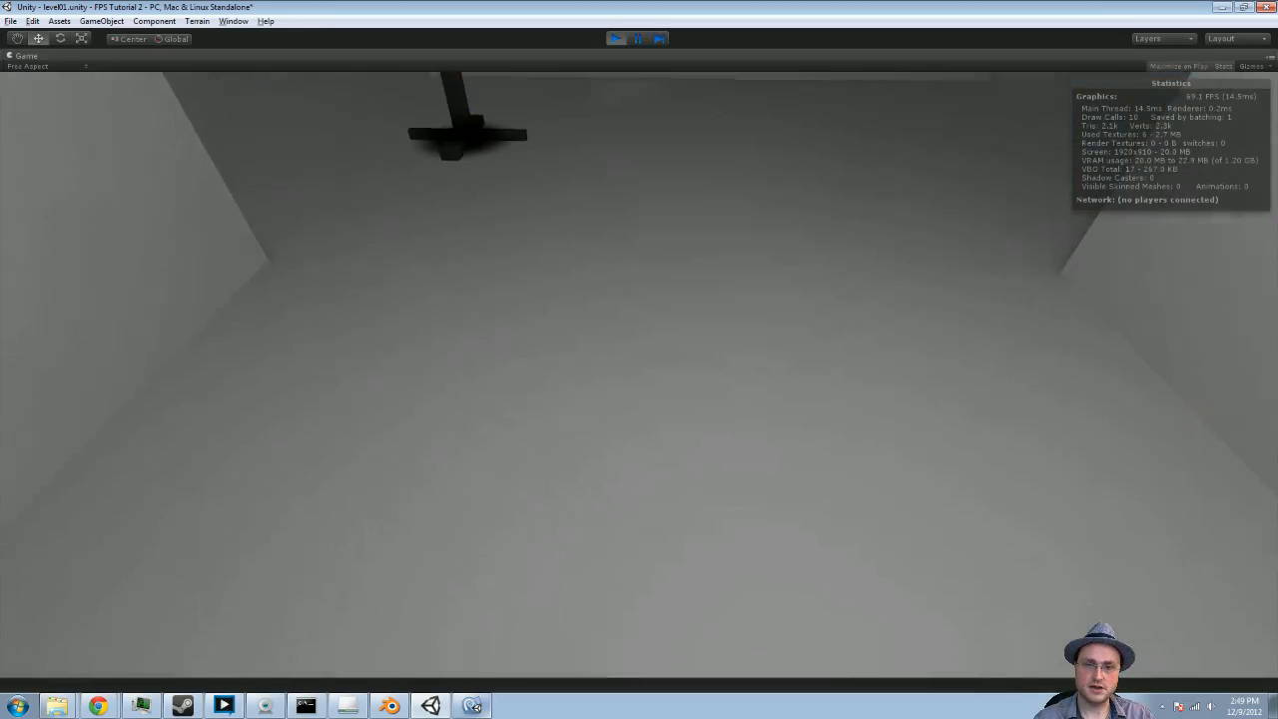
pyautogui.click(639, 375)
pyautogui.click(639, 375)
pyautogui.press('s')
pyautogui.click(639, 375)
pyautogui.click(639, 375)
pyautogui.click(639, 374)
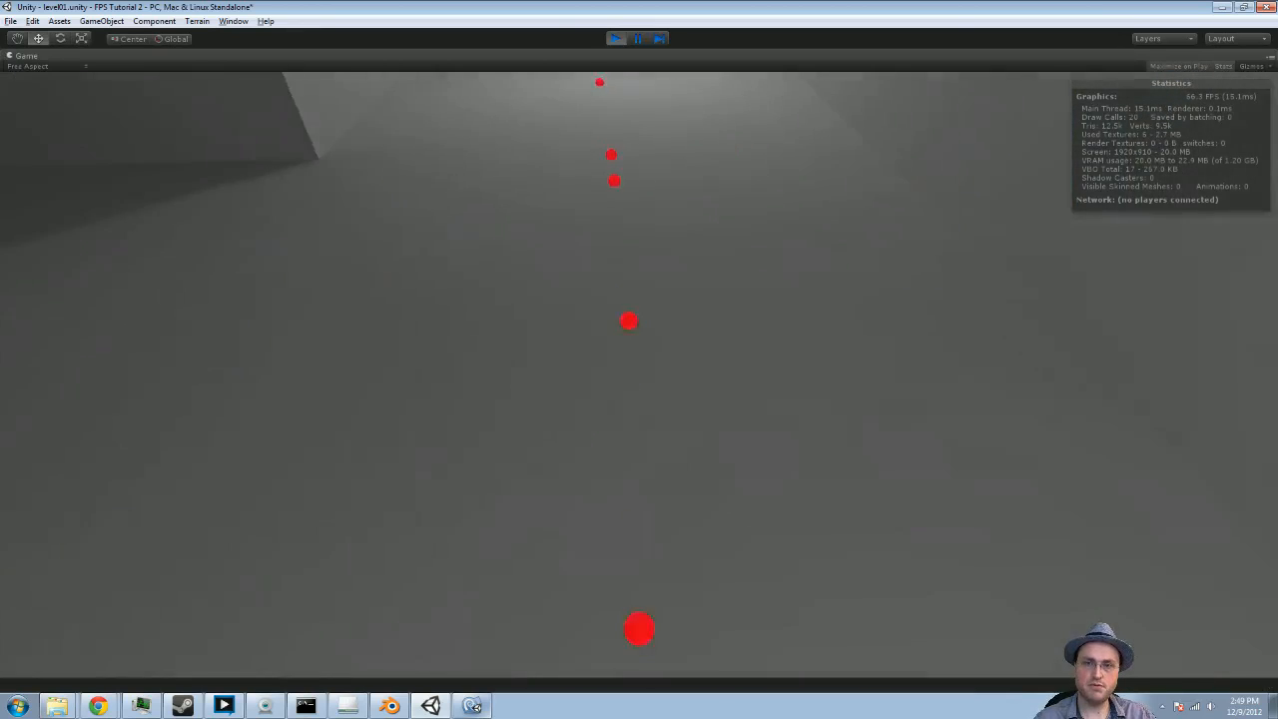
pyautogui.click(639, 375)
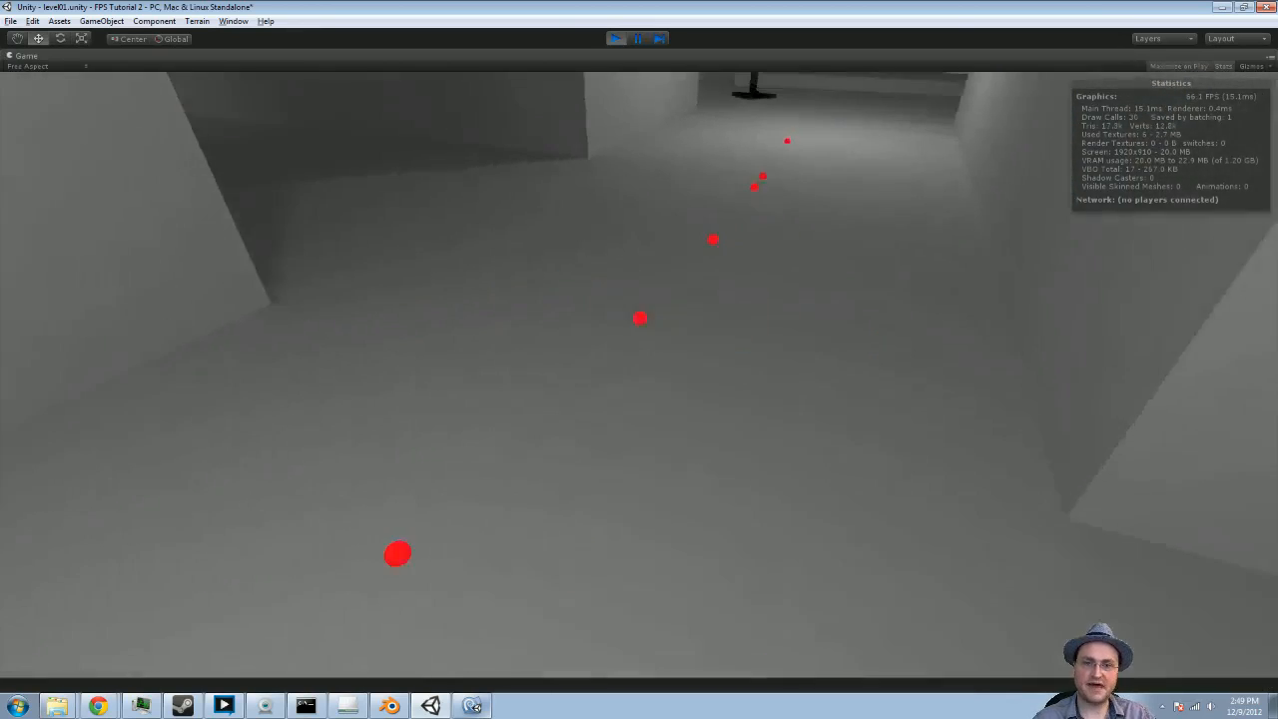
# Keep firing bullets while backing the player through the level, look back over the fired bullets, and stop the play-test
pyautogui.press('s')
pyautogui.click(639, 374)
pyautogui.click(640, 375)
pyautogui.click(639, 374)
pyautogui.click(639, 374)
pyautogui.click(640, 374)
pyautogui.click(639, 375)
pyautogui.click(639, 375)
pyautogui.press('s')
pyautogui.click(639, 374)
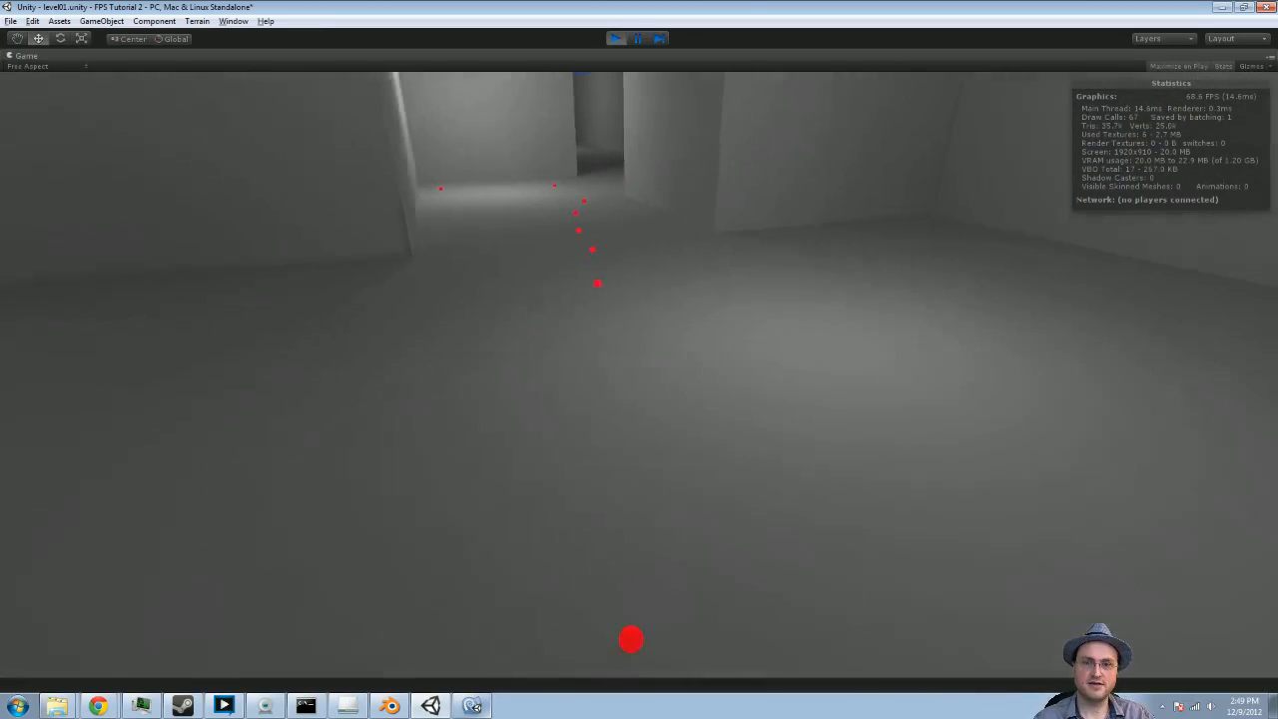
pyautogui.click(639, 374)
pyautogui.click(639, 374)
pyautogui.click(639, 374)
pyautogui.click(639, 374)
pyautogui.click(639, 374)
pyautogui.press('s')
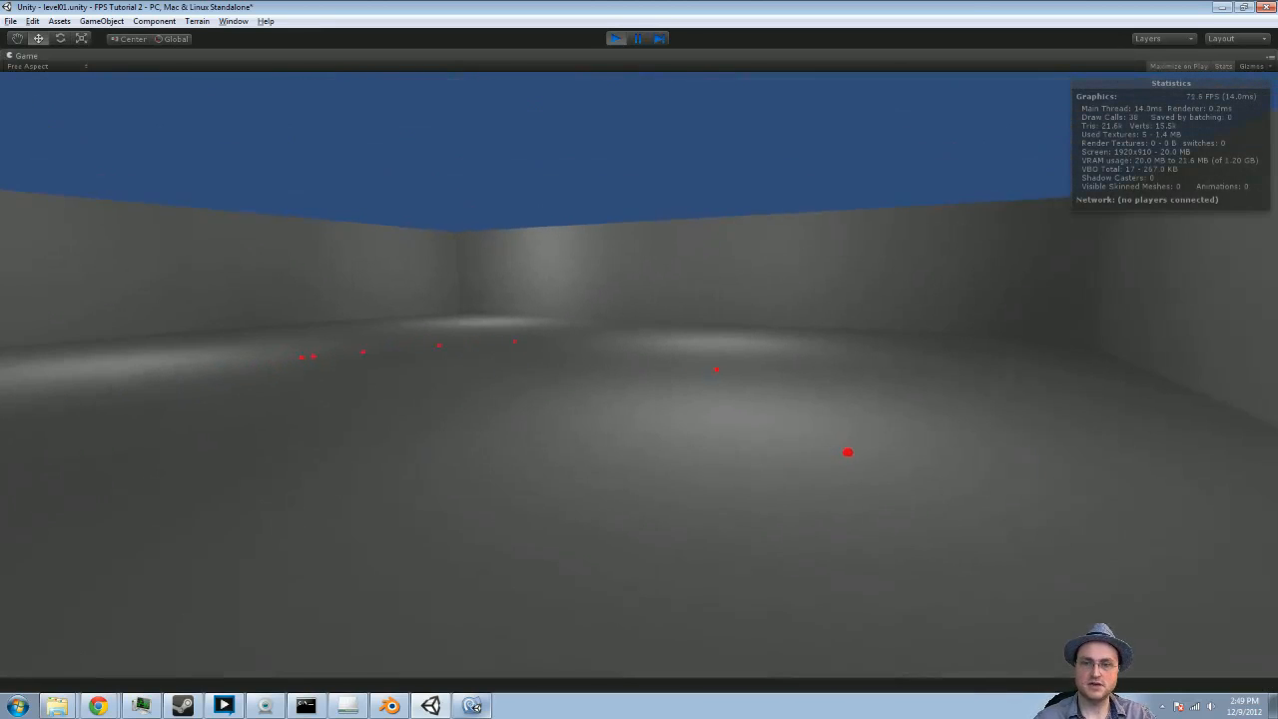
pyautogui.press('w')
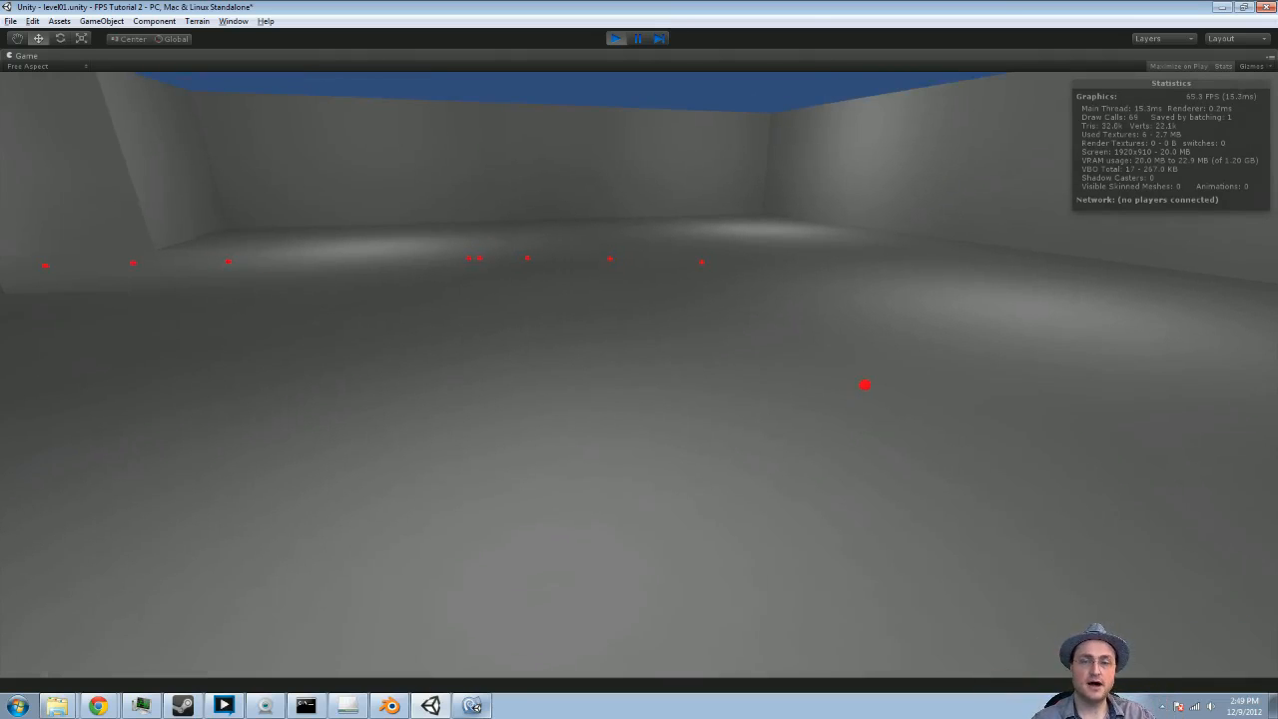
pyautogui.press('Escape')
pyautogui.click(614, 42)
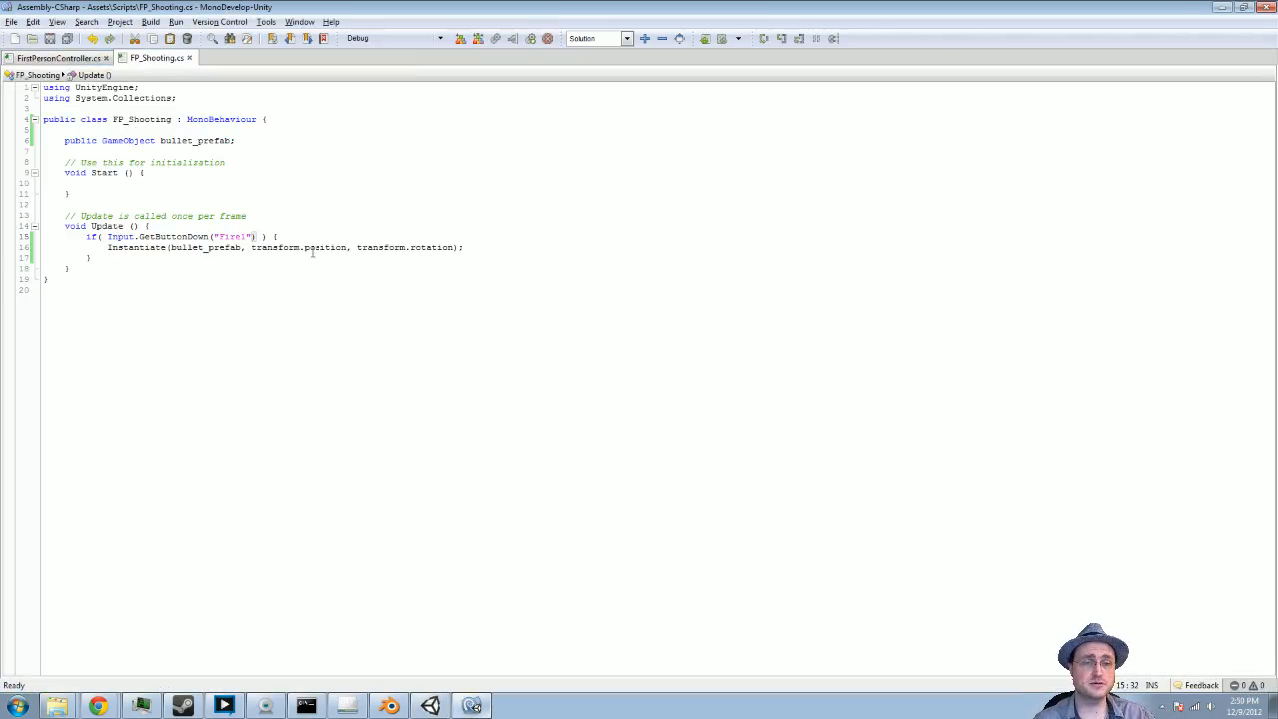
# In MonoDevelop, declare a Camera variable cam set to Camera.main at the start of the Fire1 block and save the script
pyautogui.click(451, 233)
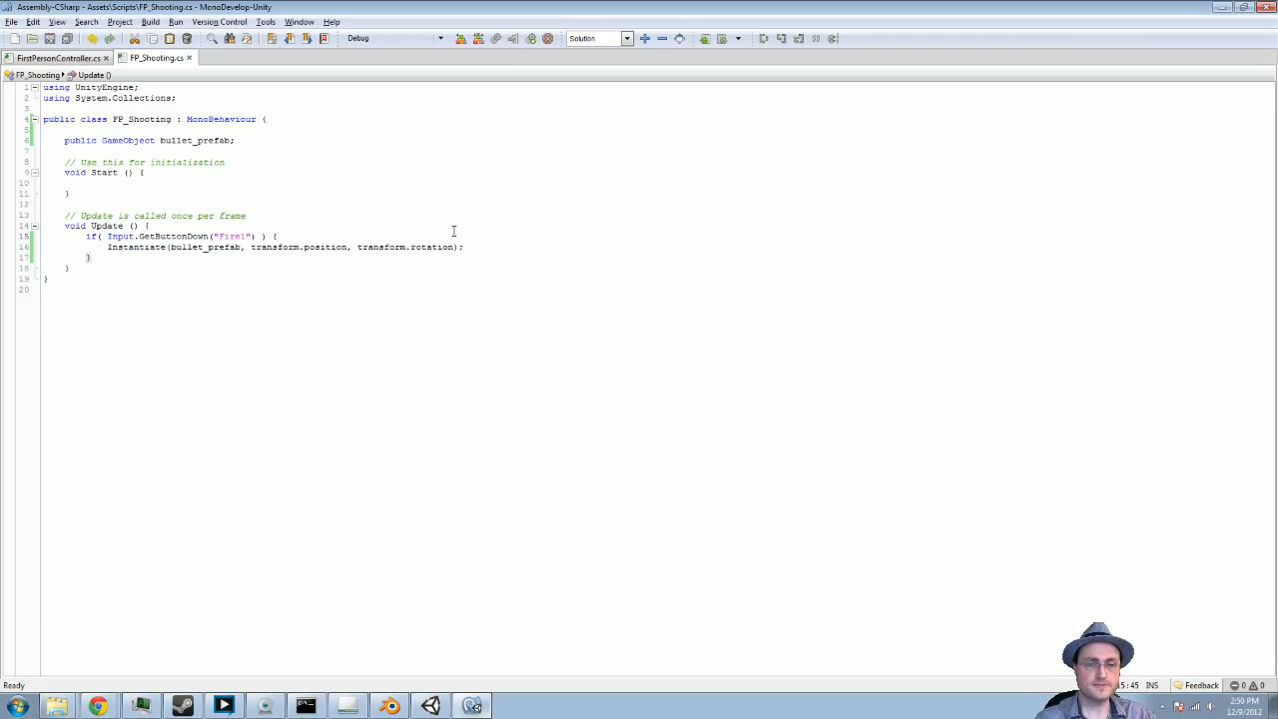
pyautogui.press('Return')
pyautogui.write('Camera cam =')
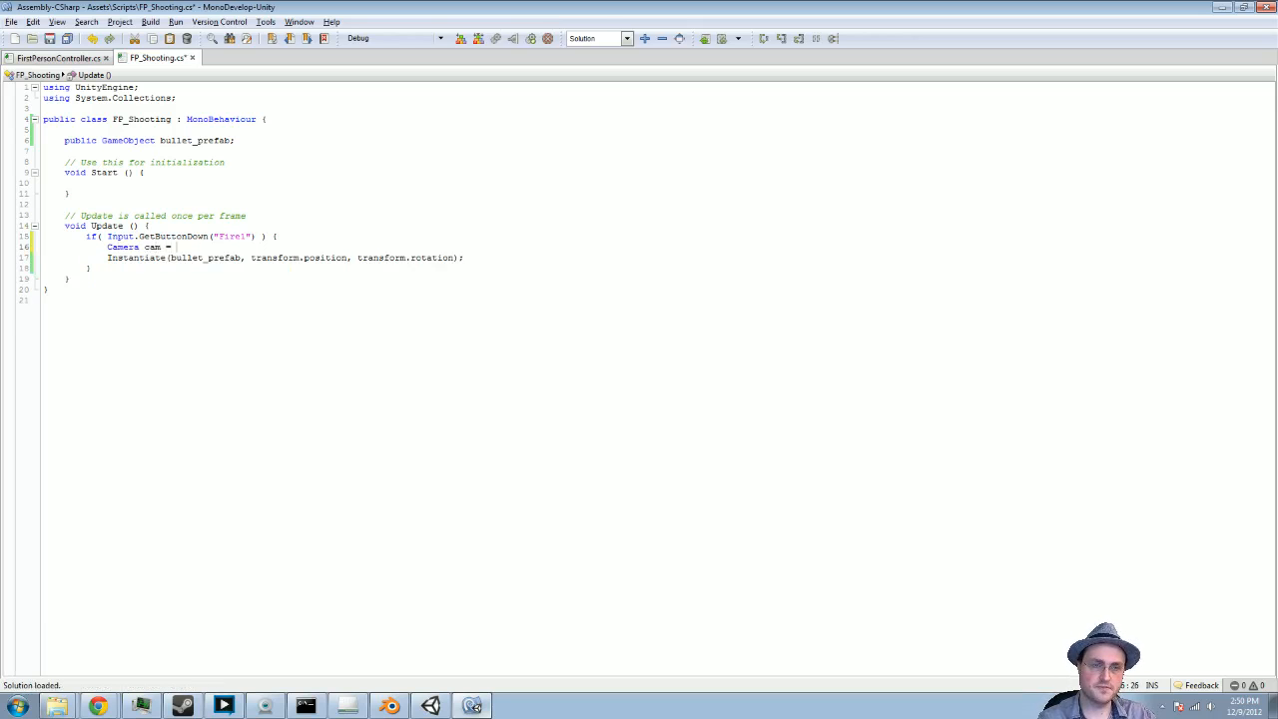
pyautogui.write('Camera.')
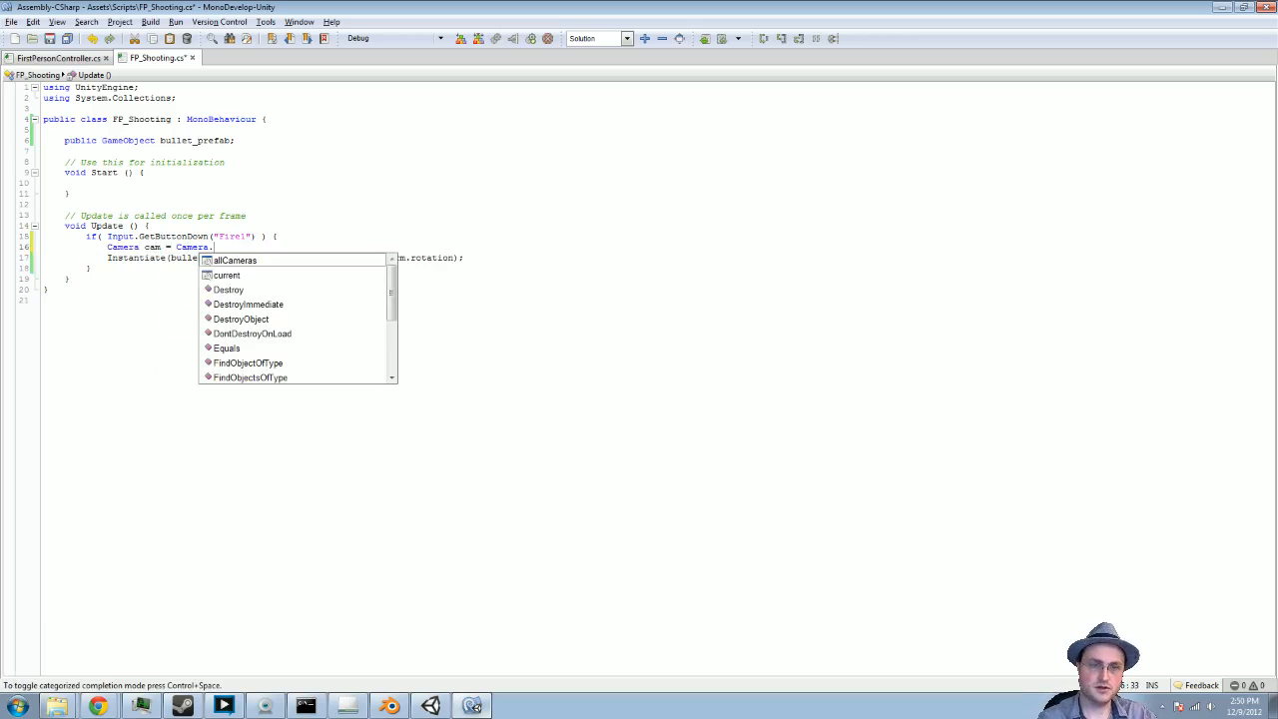
pyautogui.write('main;')
pyautogui.hotkey('ctrl', 's')
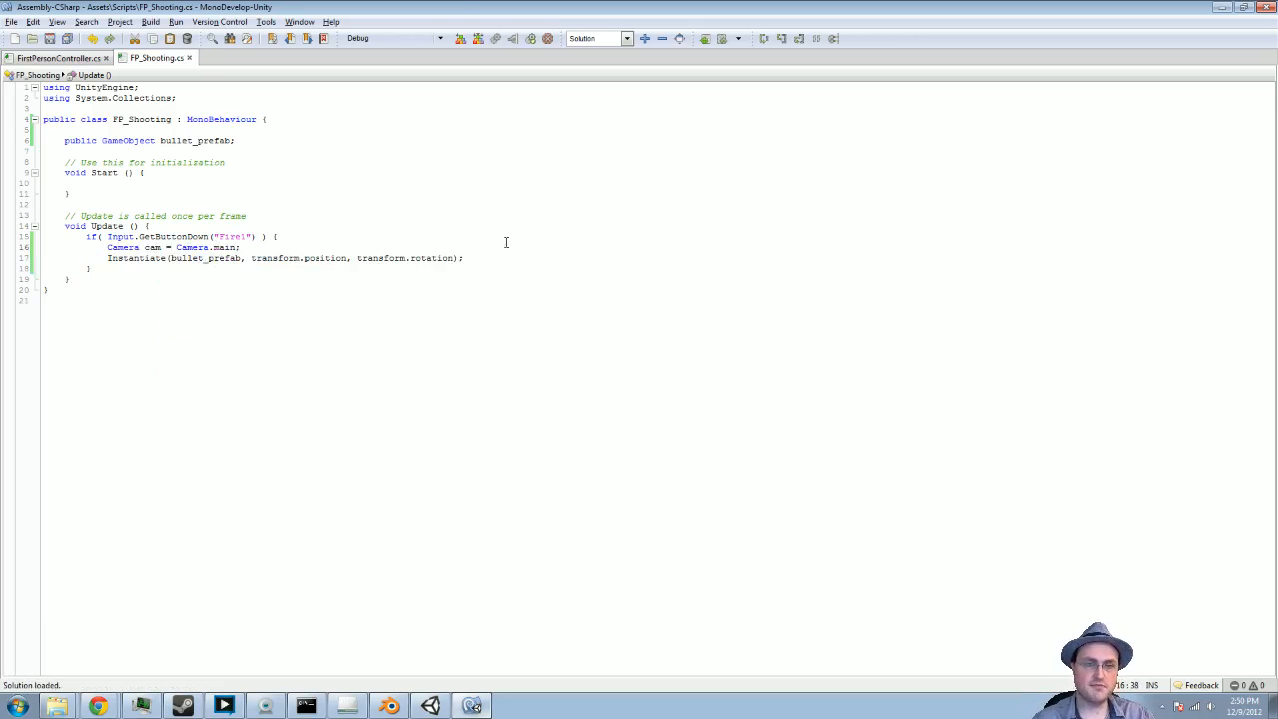
# Make the Instantiate call use cam.transform.position and cam.transform.rotation, and save the script
pyautogui.click(251, 258)
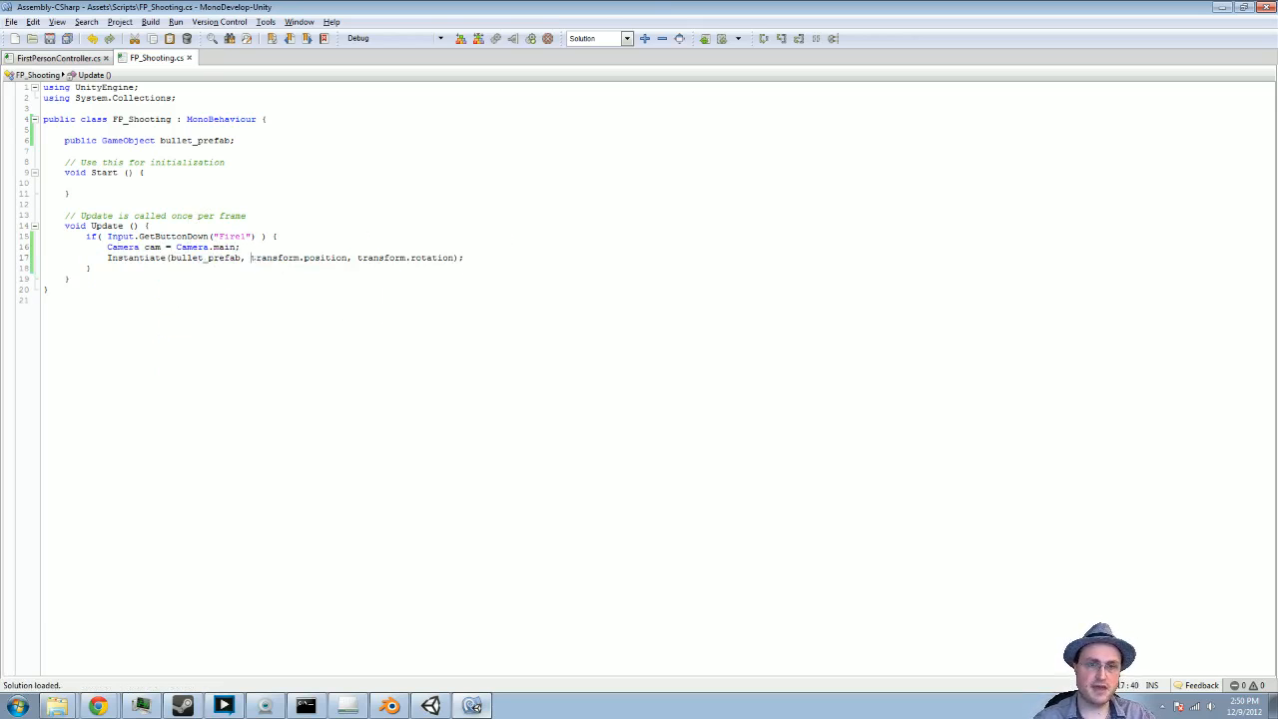
pyautogui.write('cam.')
pyautogui.press('Escape')
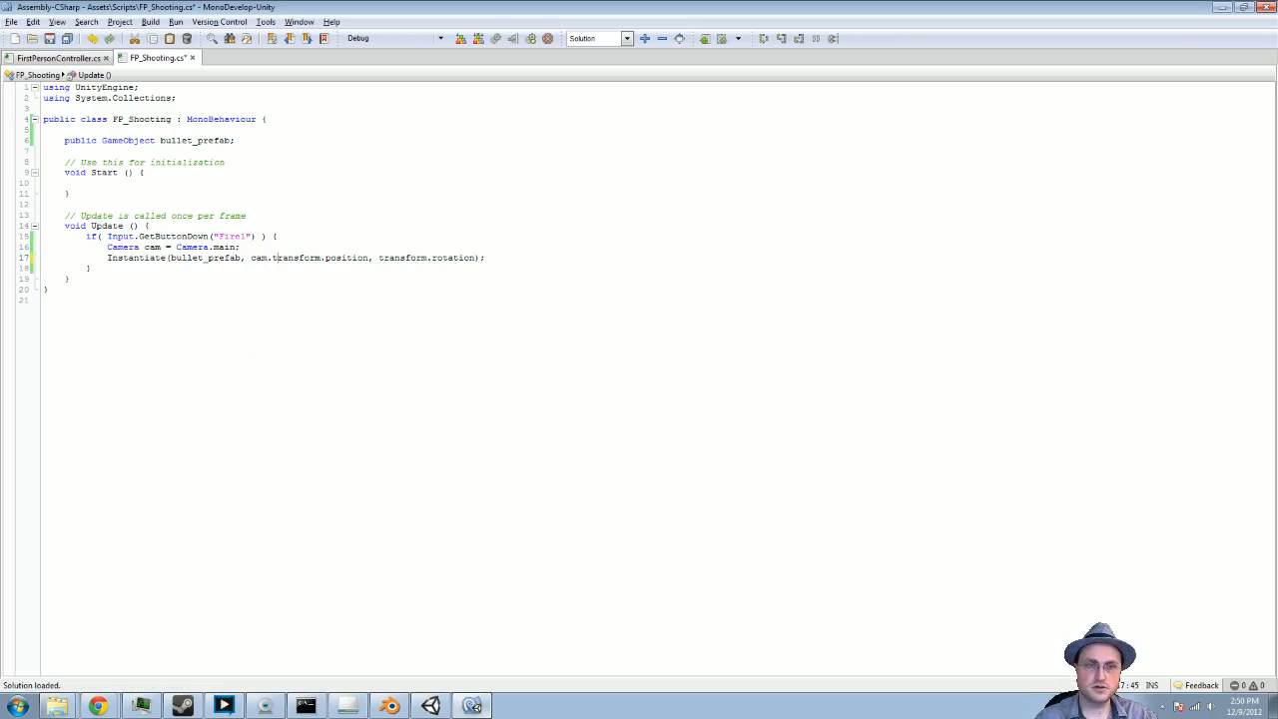
pyautogui.write('cam.')
pyautogui.press('Escape')
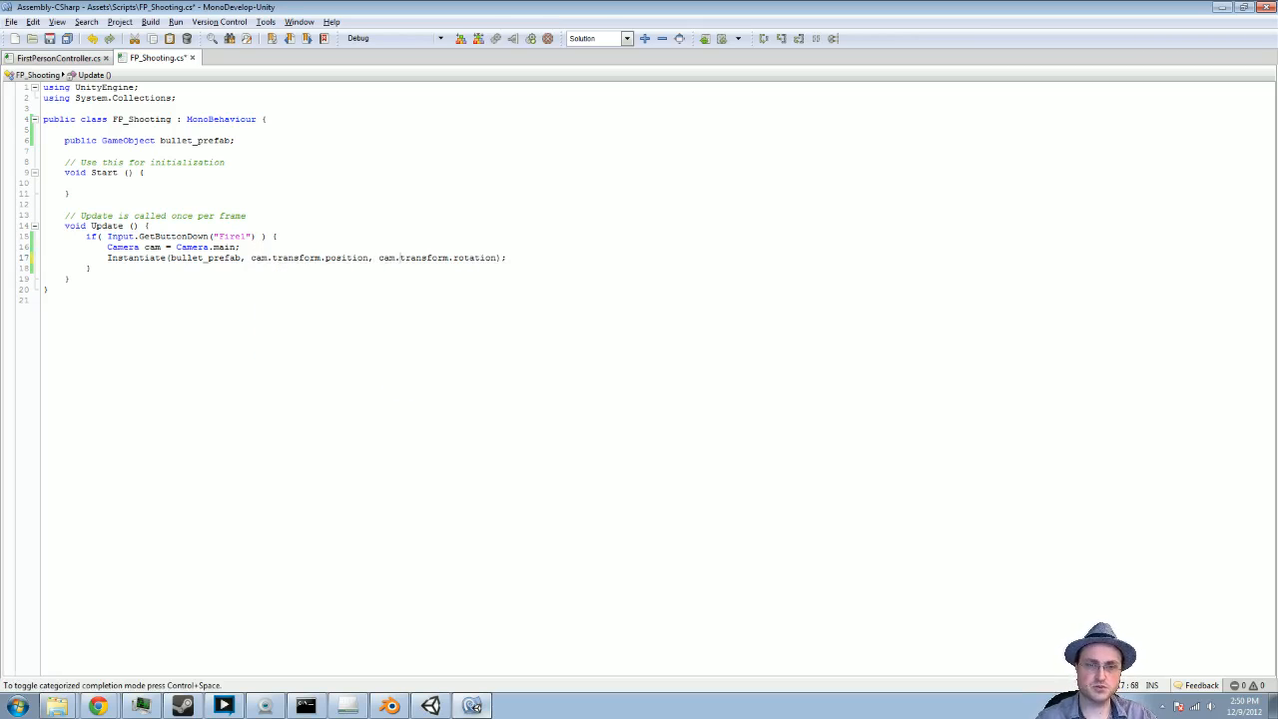
pyautogui.hotkey('ctrl', 's')
# In Unity, play-test the camera-based bullet spawning by firing a few shots while walking backwards, and stop the game
pyautogui.hotkey('alt', 'Tab')
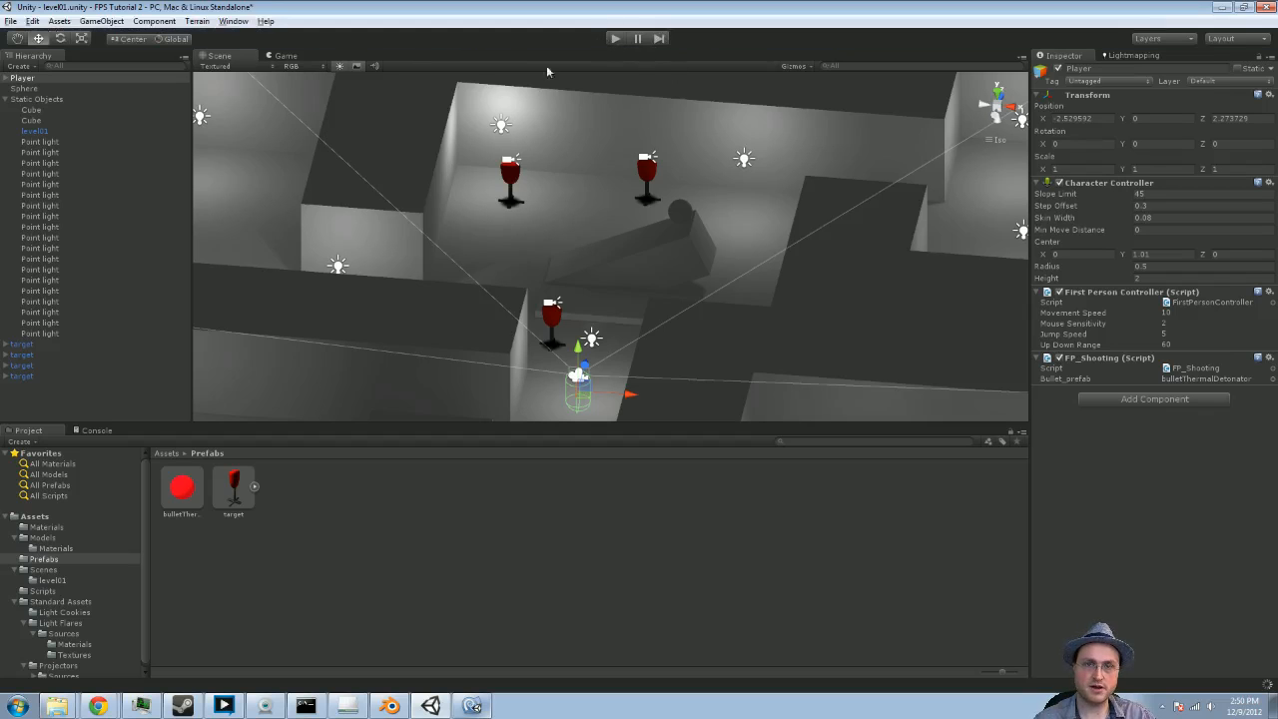
pyautogui.click(611, 39)
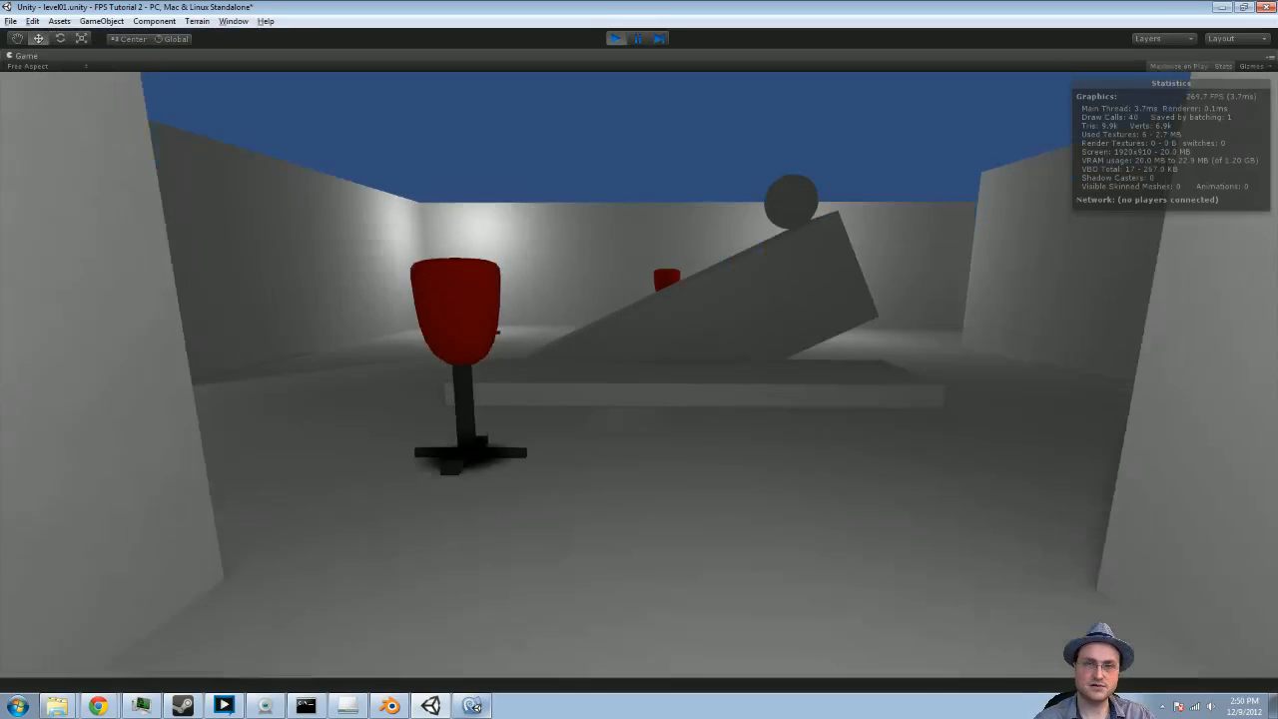
pyautogui.press('s')
pyautogui.click(639, 376)
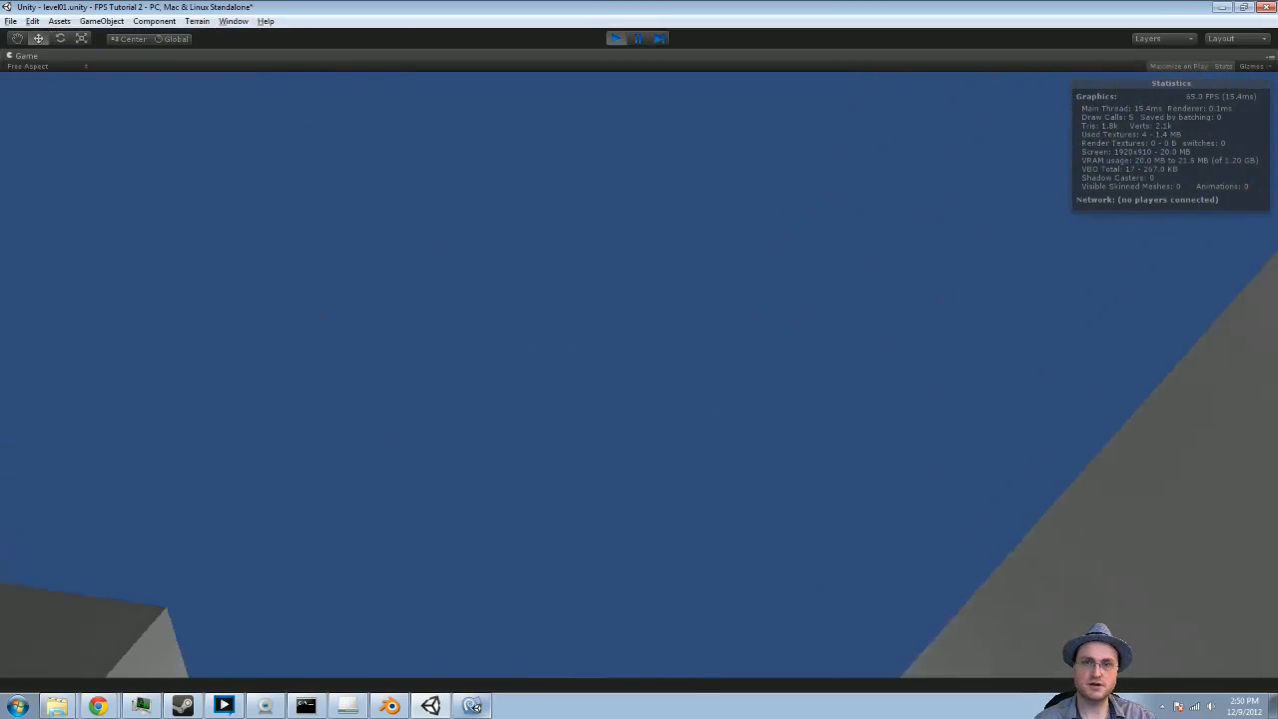
pyautogui.press('s')
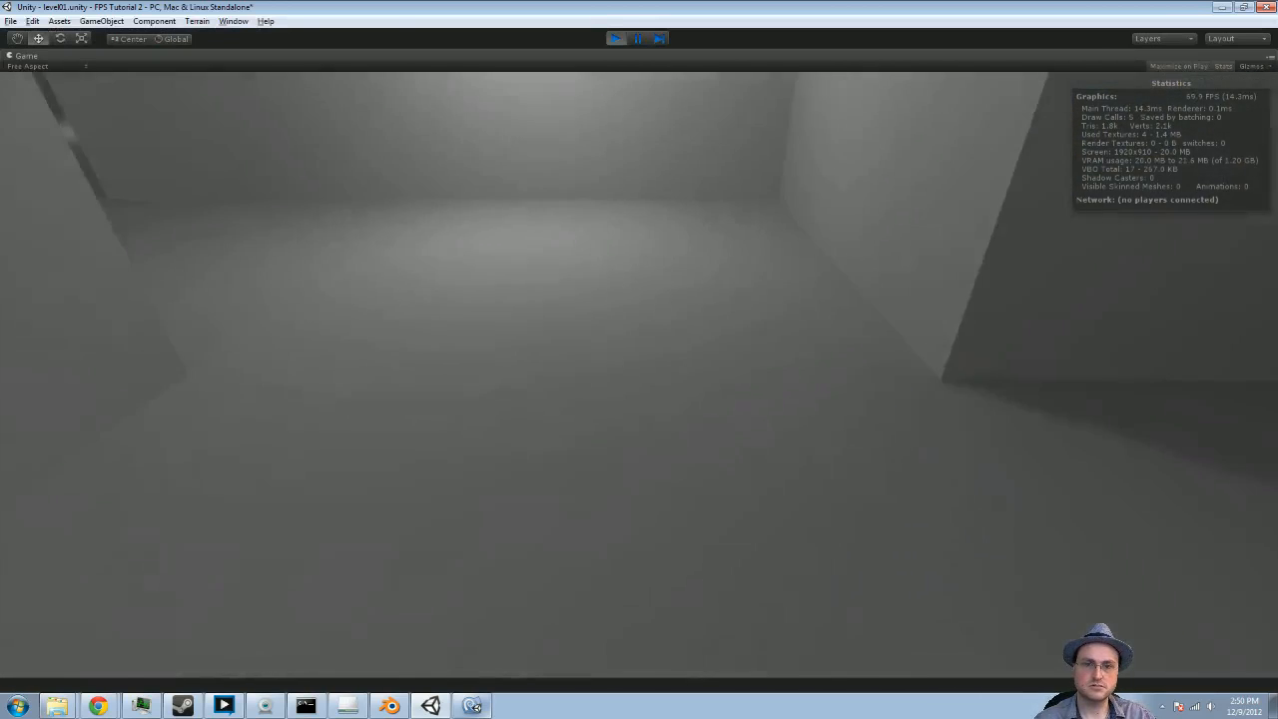
pyautogui.click(639, 375)
pyautogui.click(639, 375)
pyautogui.click(639, 375)
pyautogui.press('s')
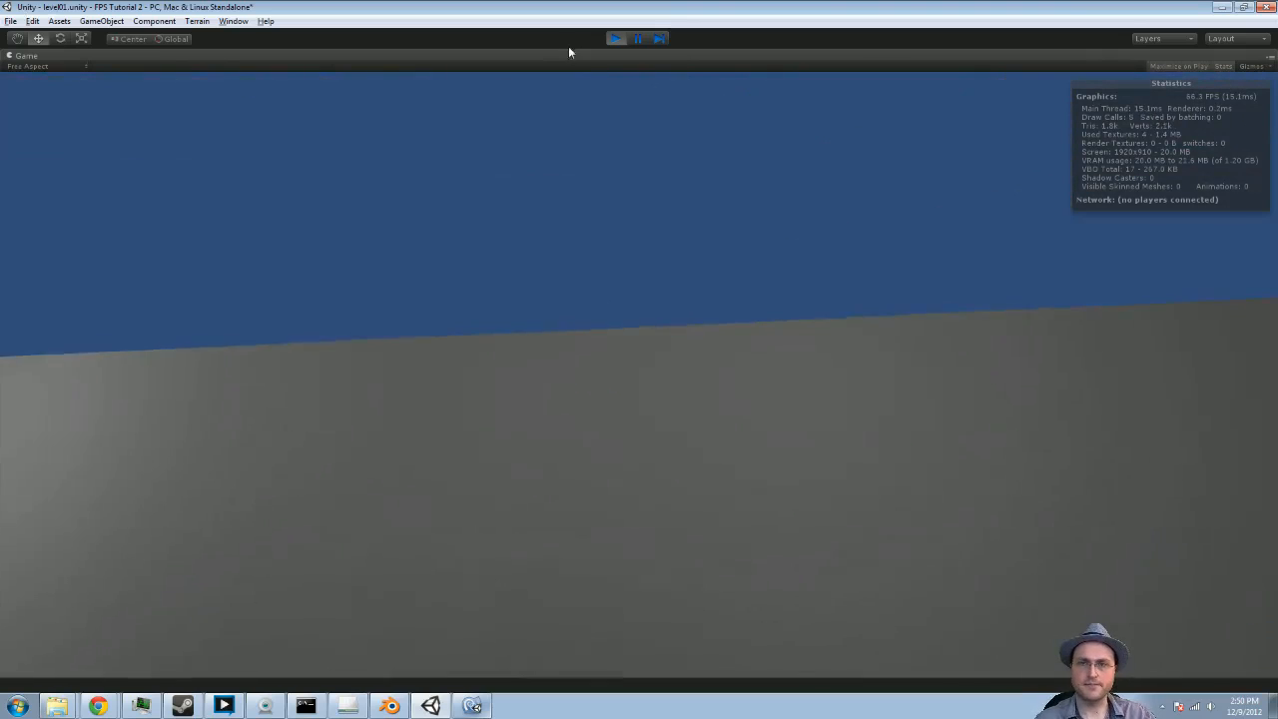
pyautogui.click(615, 38)
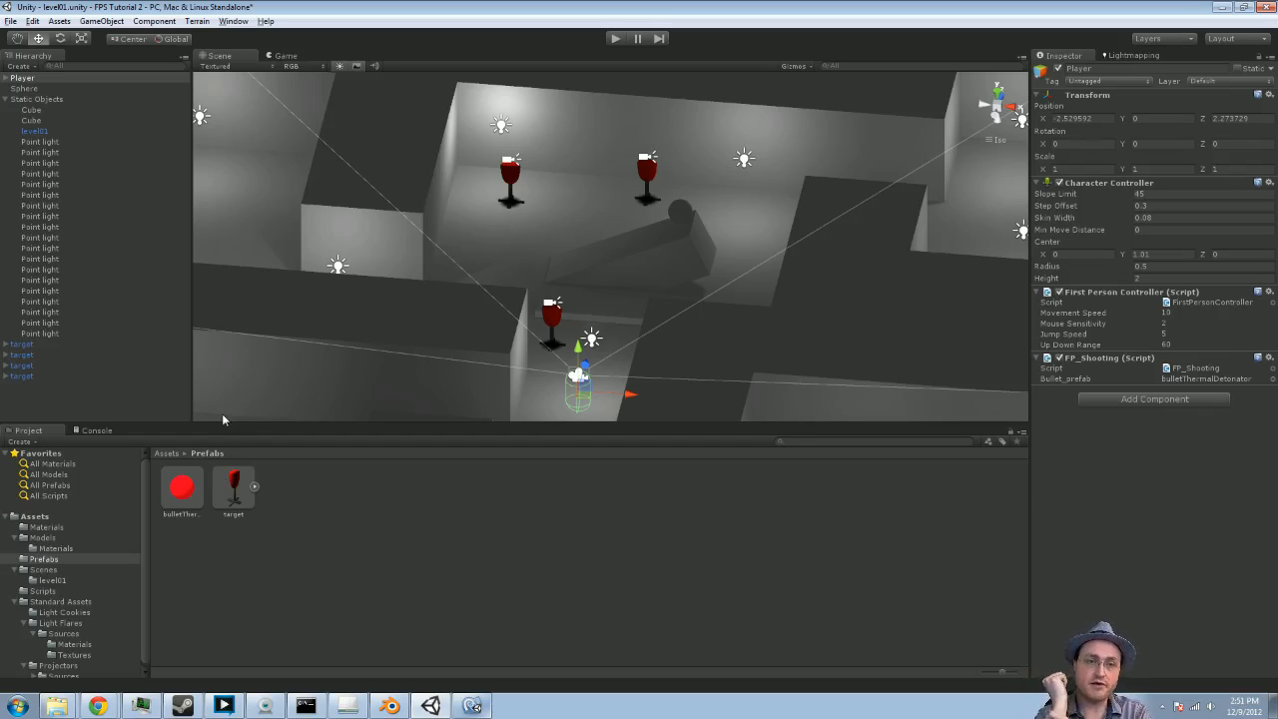
# In MonoDevelop, store the Instantiate result, cast to GameObject, in a GameObject variable named thebullet, add a line below, and save
pyautogui.hotkey('alt', 'Tab')
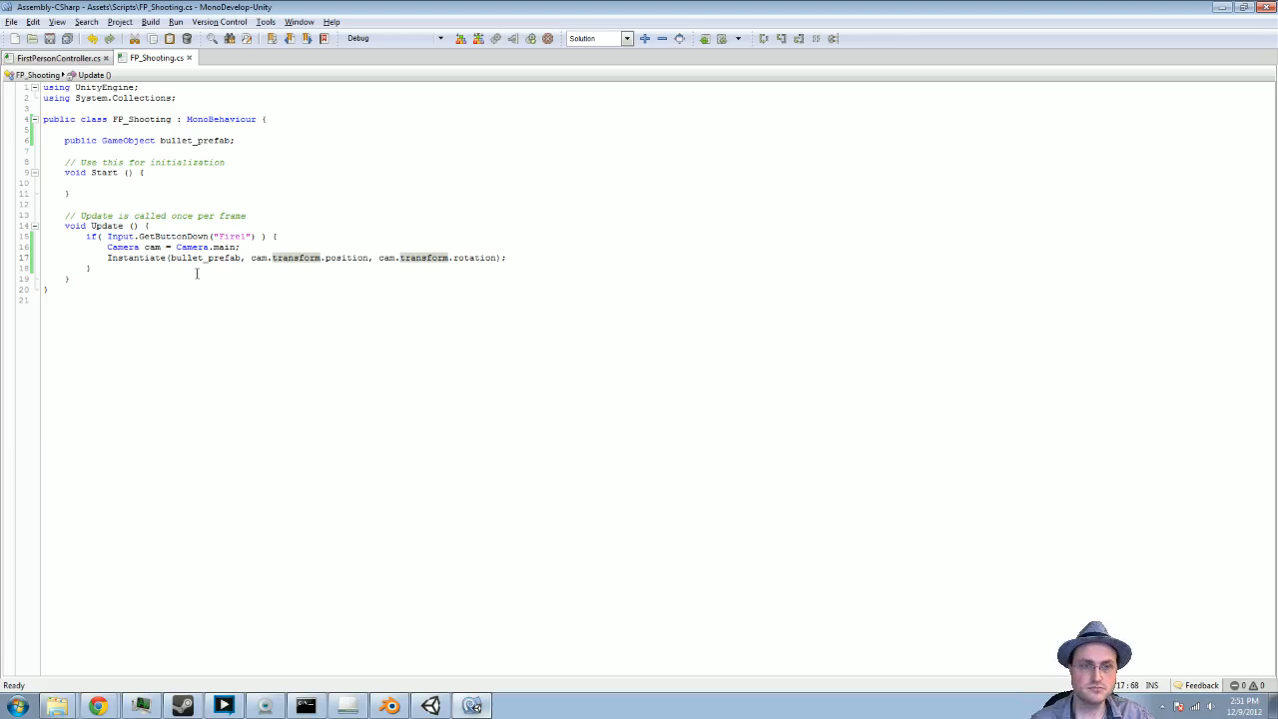
pyautogui.click(123, 258)
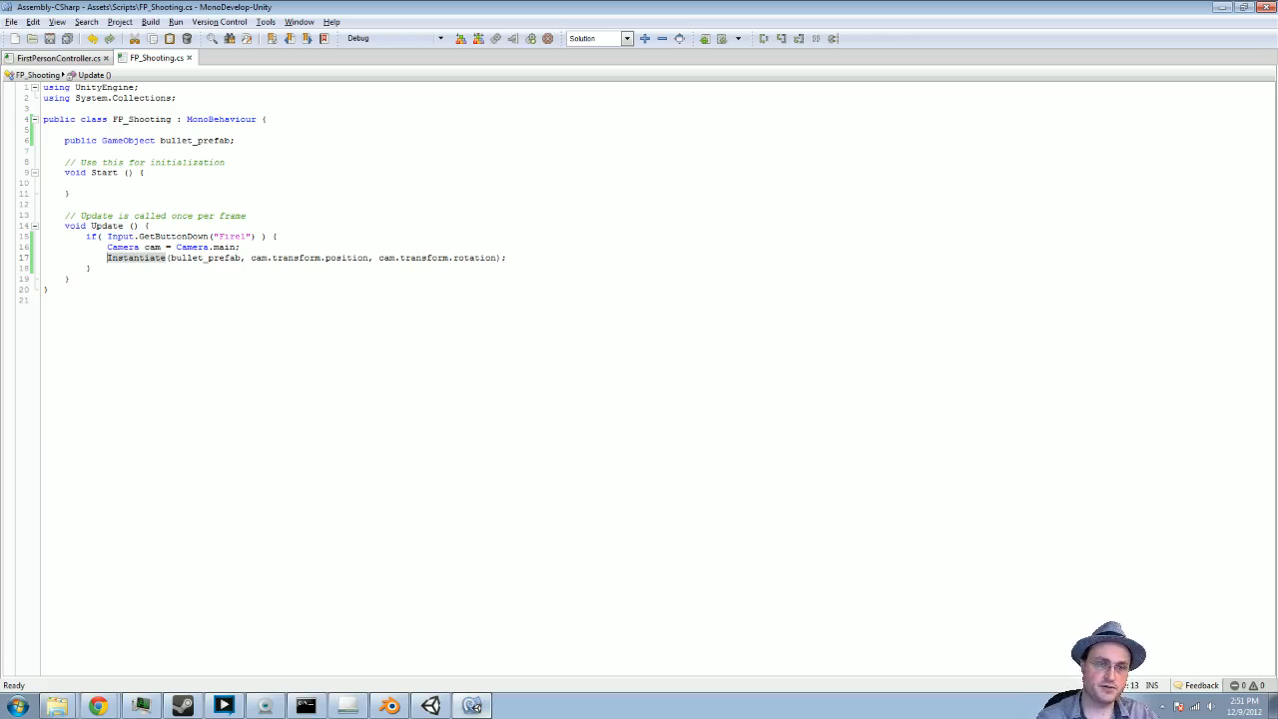
pyautogui.write('(GameObject')
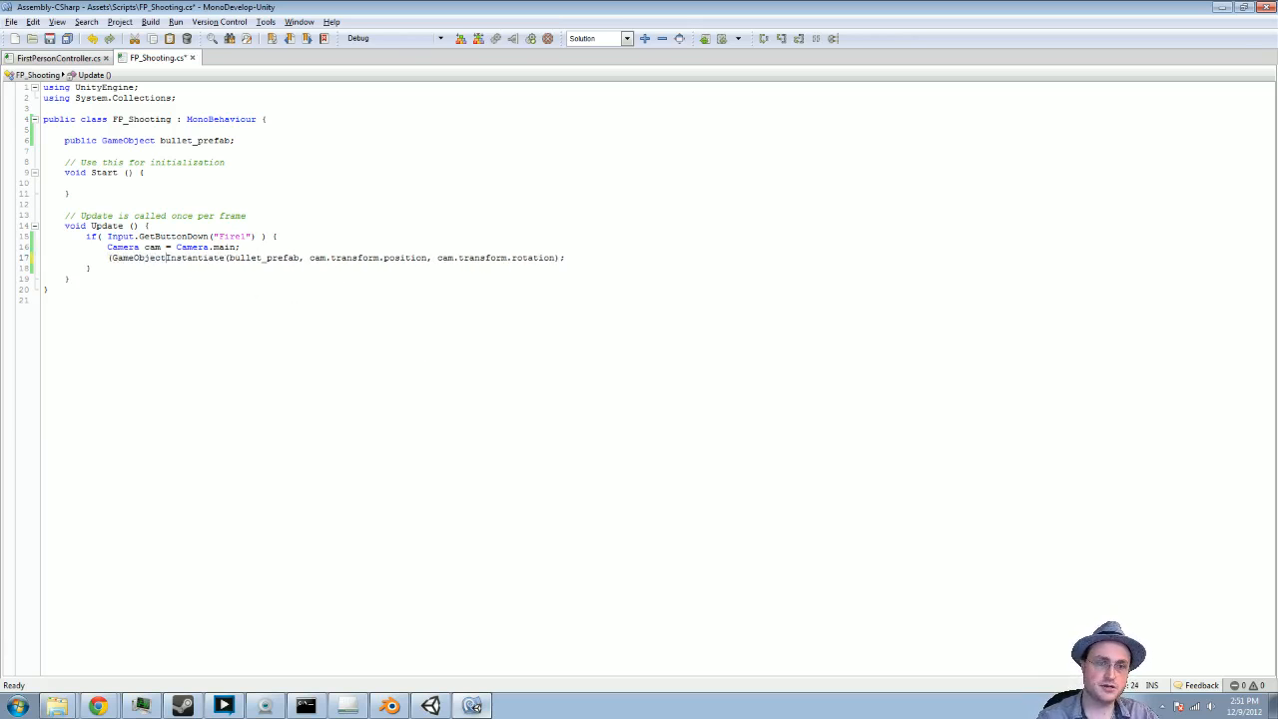
pyautogui.write(')')
pyautogui.press('Home')
pyautogui.write('Game')
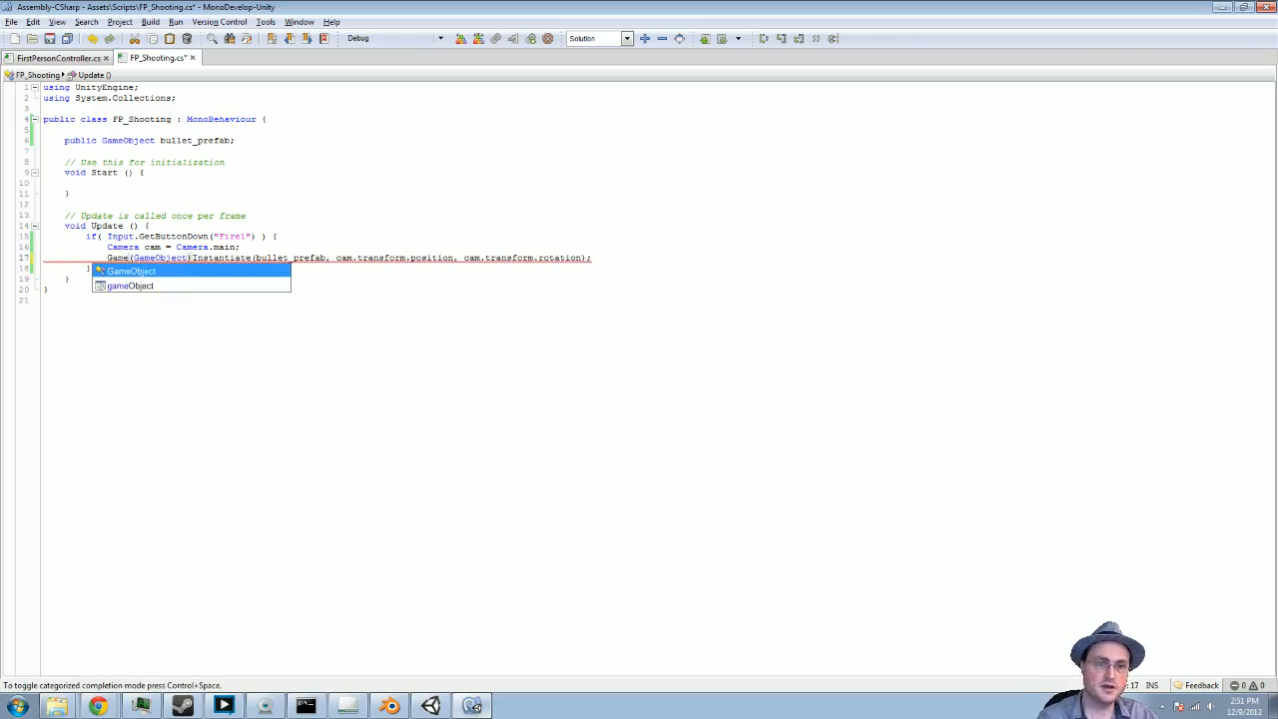
pyautogui.write('Object thebu')
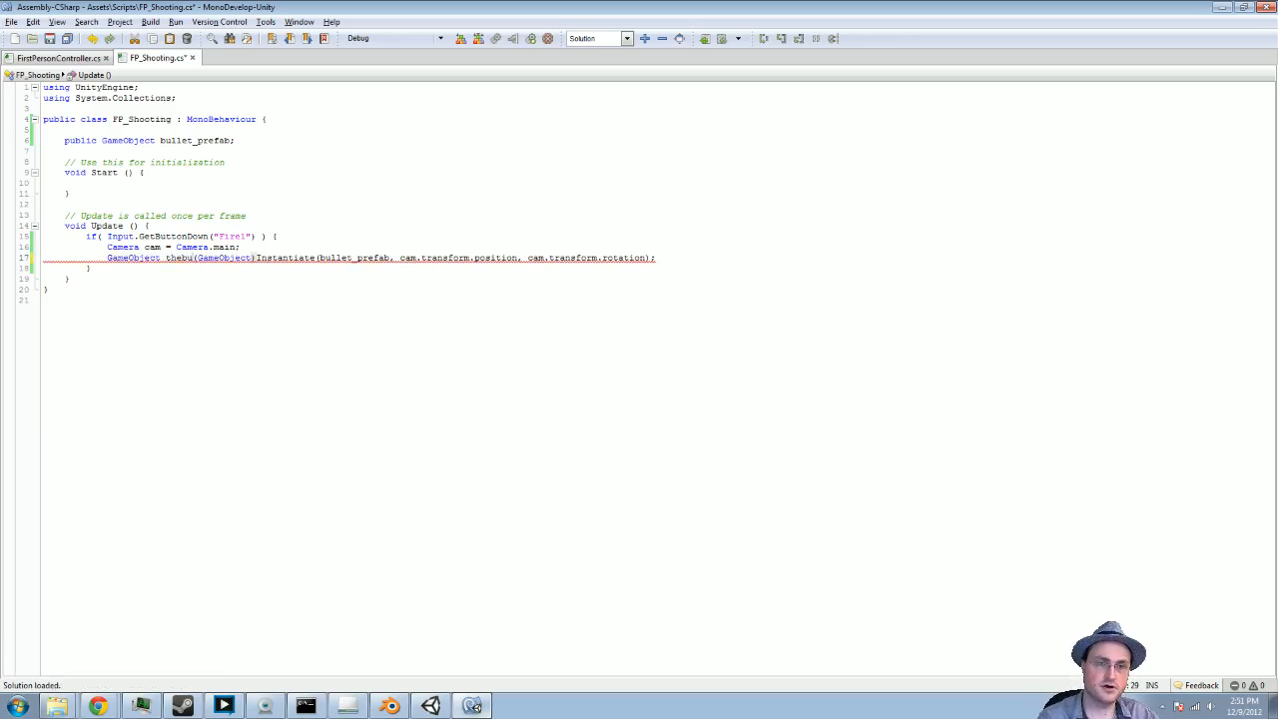
pyautogui.write('llet =')
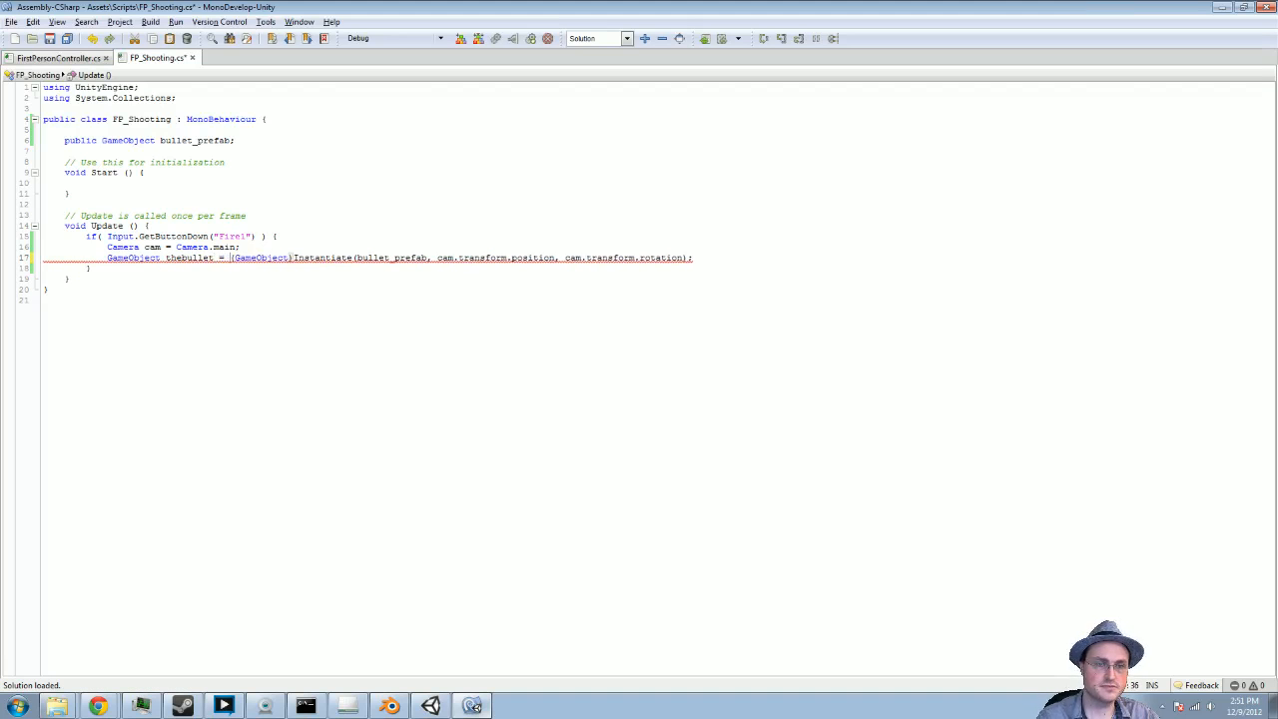
pyautogui.press('Return')
pyautogui.hotkey('ctrl', 's')
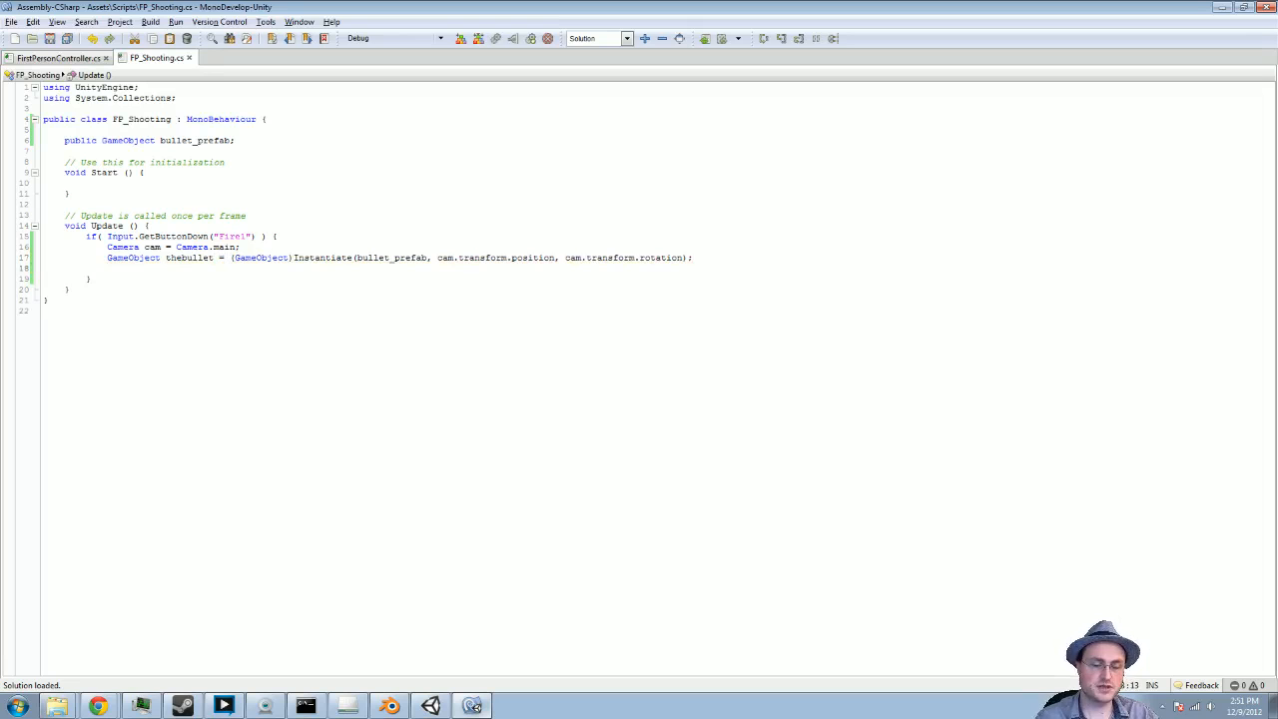
# Begin a thebullet.rigidbody.AddForce call on the line below the Instantiate statement, leaving its arguments open
pyautogui.write('thebullet.ri')
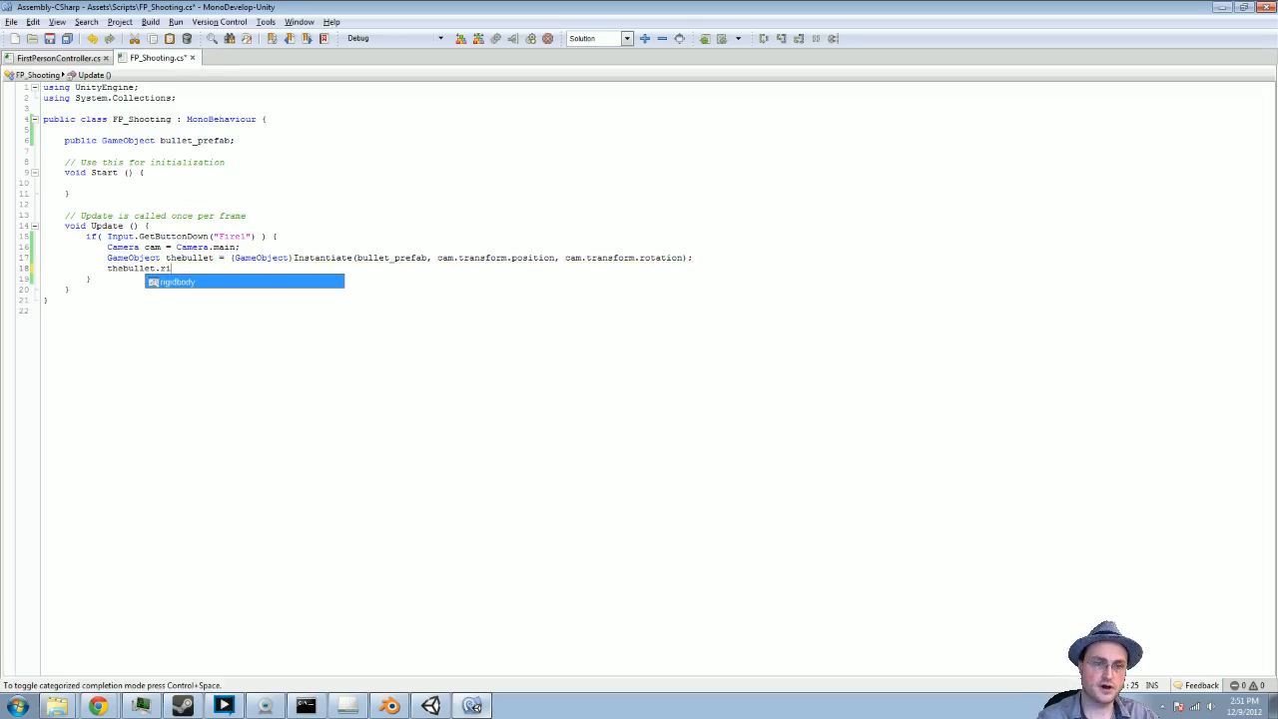
pyautogui.press('Return')
pyautogui.write('.AddForce')
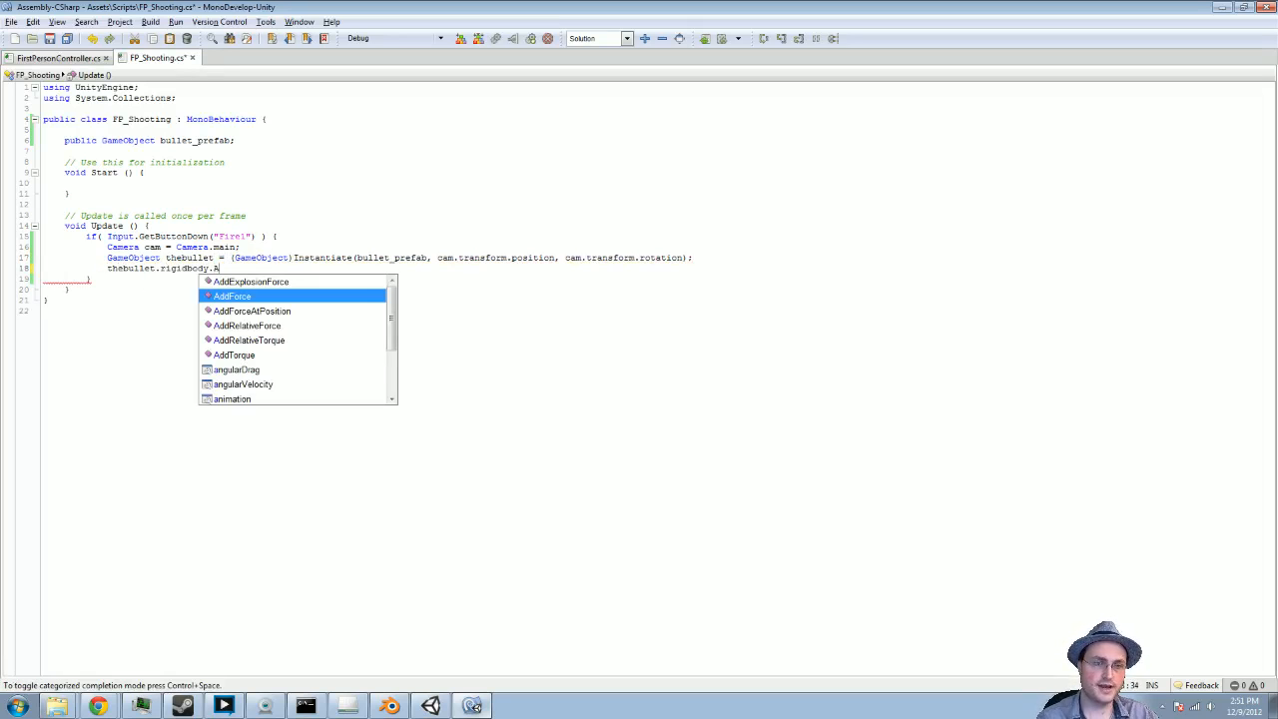
pyautogui.press('Return')
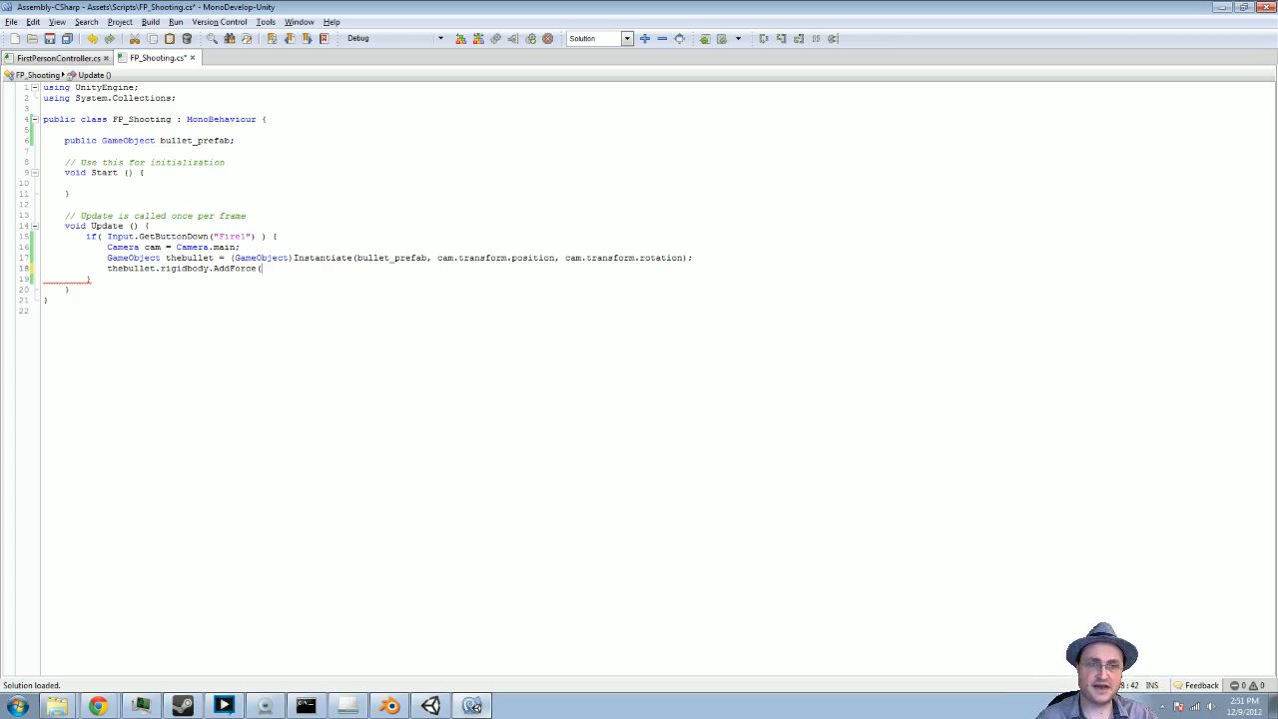
# Declare a float variable bulletSpeed with the value 100f below the bullet_prefab declaration
pyautogui.press('Up')
pyautogui.press('Up')
pyautogui.press('Up')
pyautogui.press('Up')
pyautogui.press('Up')
pyautogui.press('Up')
pyautogui.press('Up')
pyautogui.press('Up')
pyautogui.press('Up')
pyautogui.press('Up')
pyautogui.press('Up')
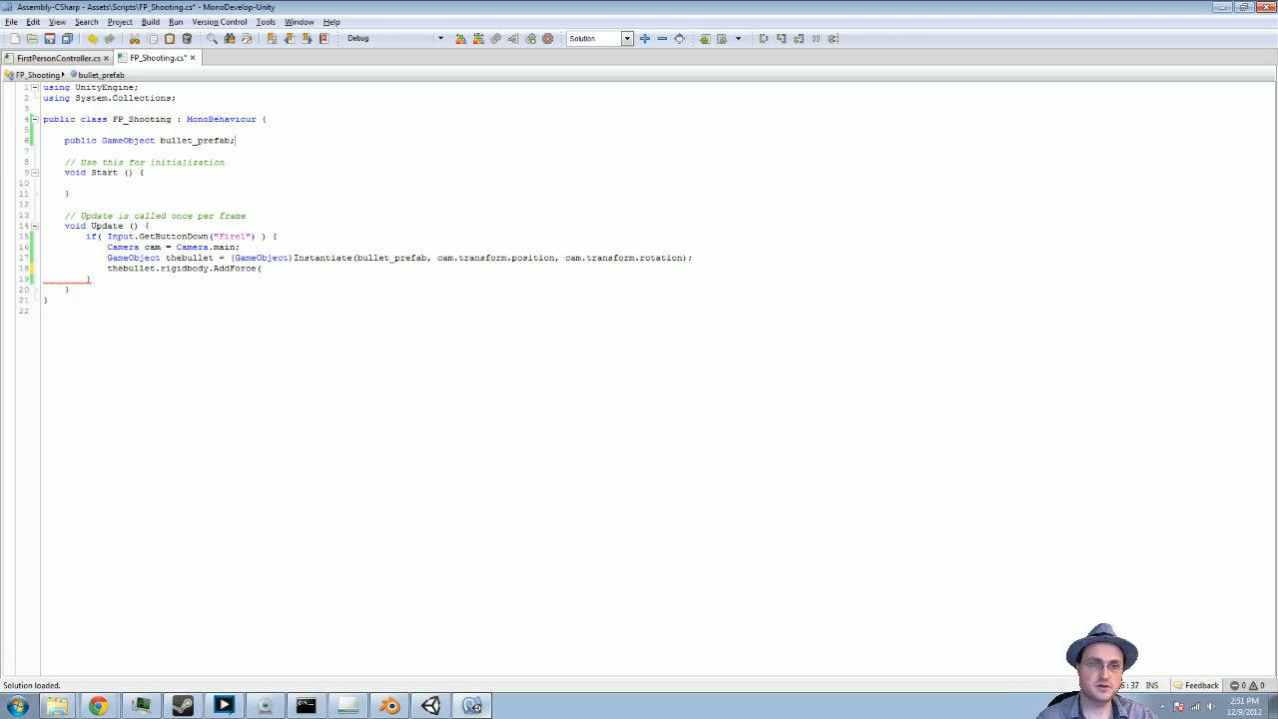
pyautogui.press('Return')
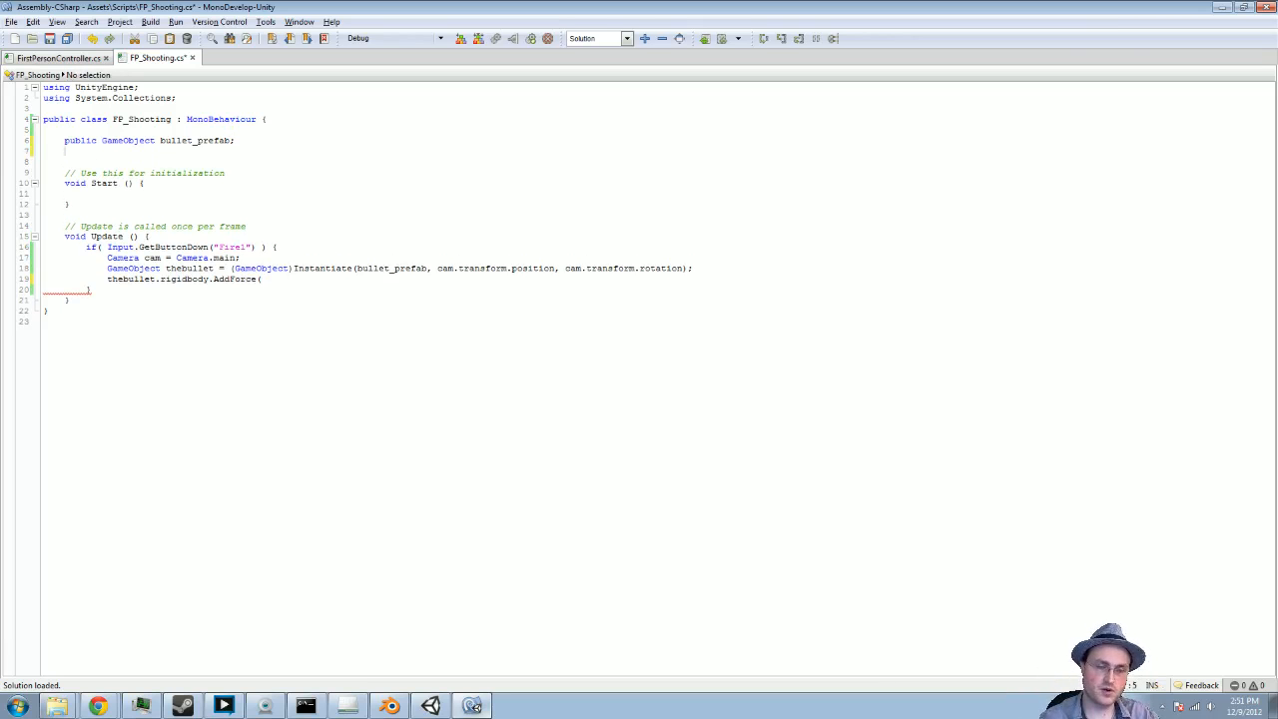
pyautogui.write('float')
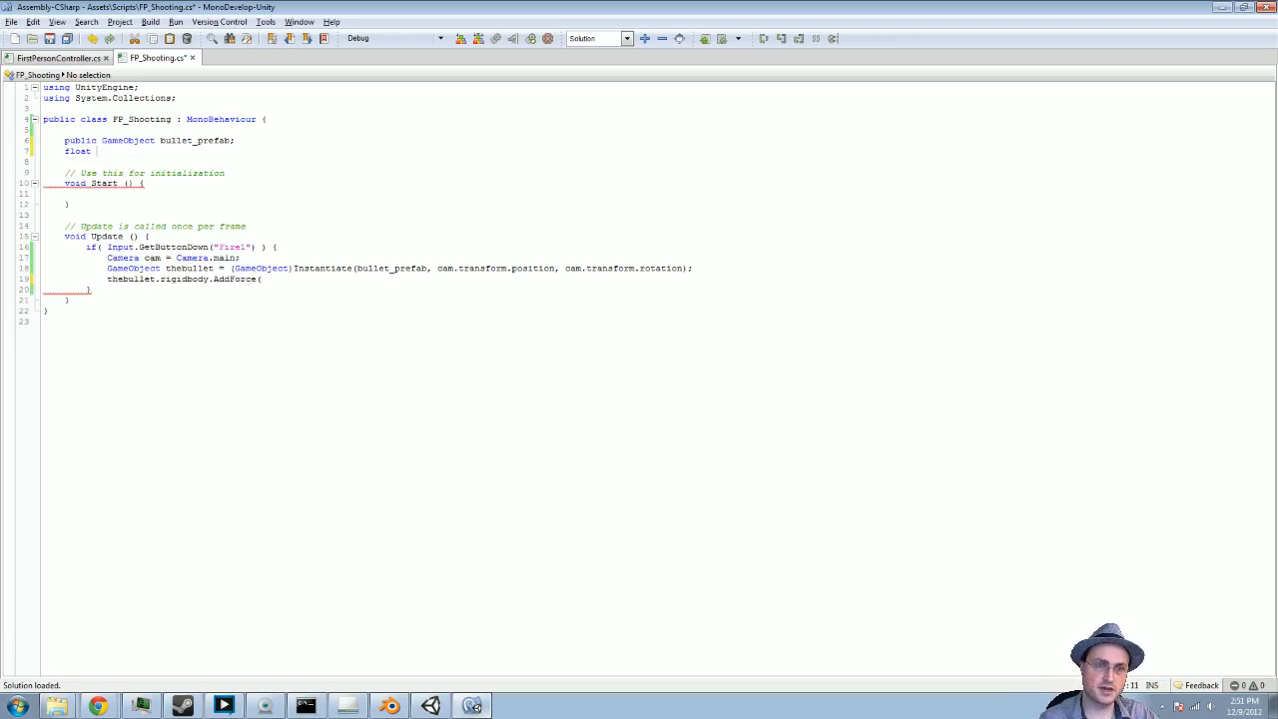
pyautogui.write(' bulletS')
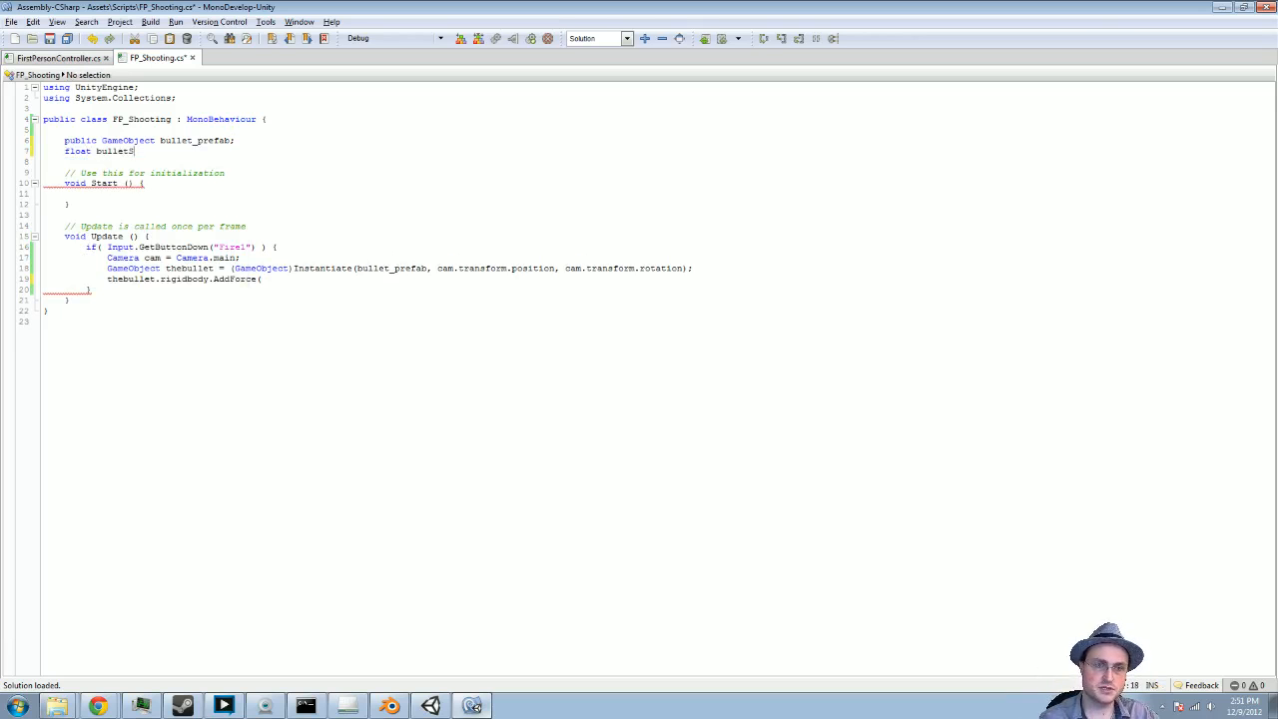
pyautogui.write('peed = 10')
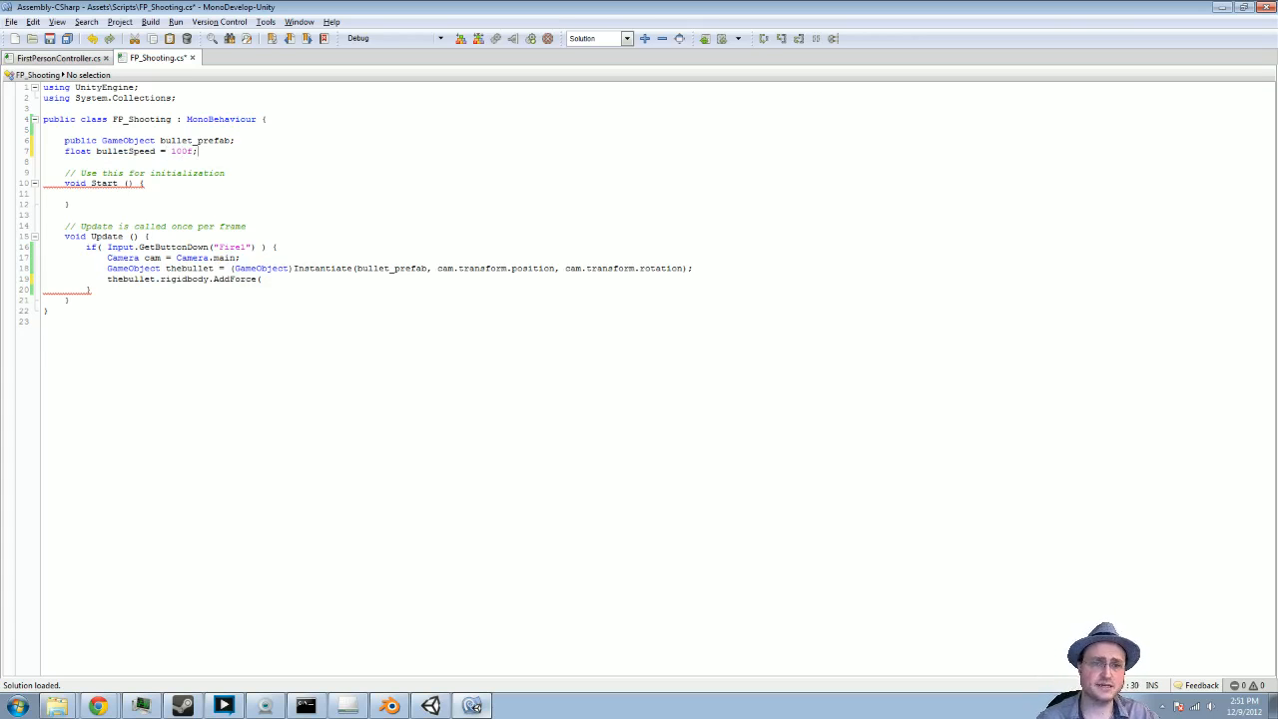
pyautogui.write('0f;')
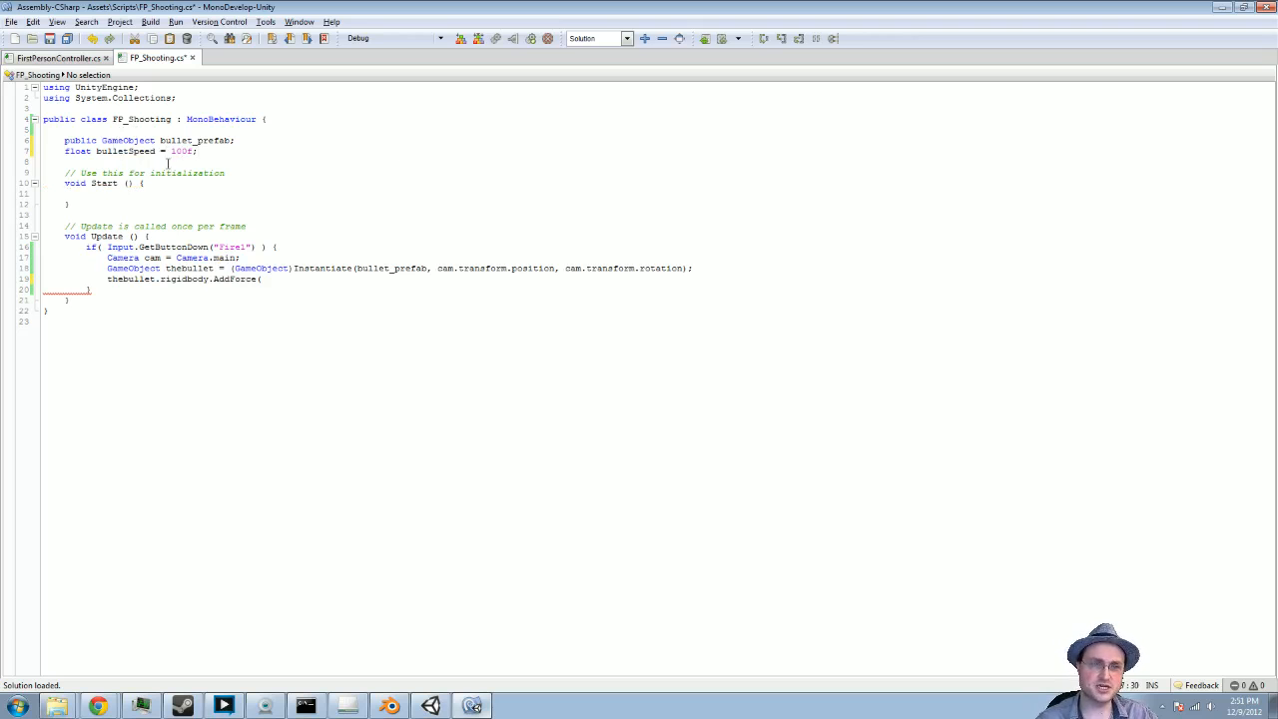
# Rename the bulletSpeed variable to bulletImpulse, save the script, and return to the open AddForce call
pyautogui.press('BackSpace')
pyautogui.press('BackSpace')
pyautogui.press('BackSpace')
pyautogui.press('BackSpace')
pyautogui.press('BackSpace')
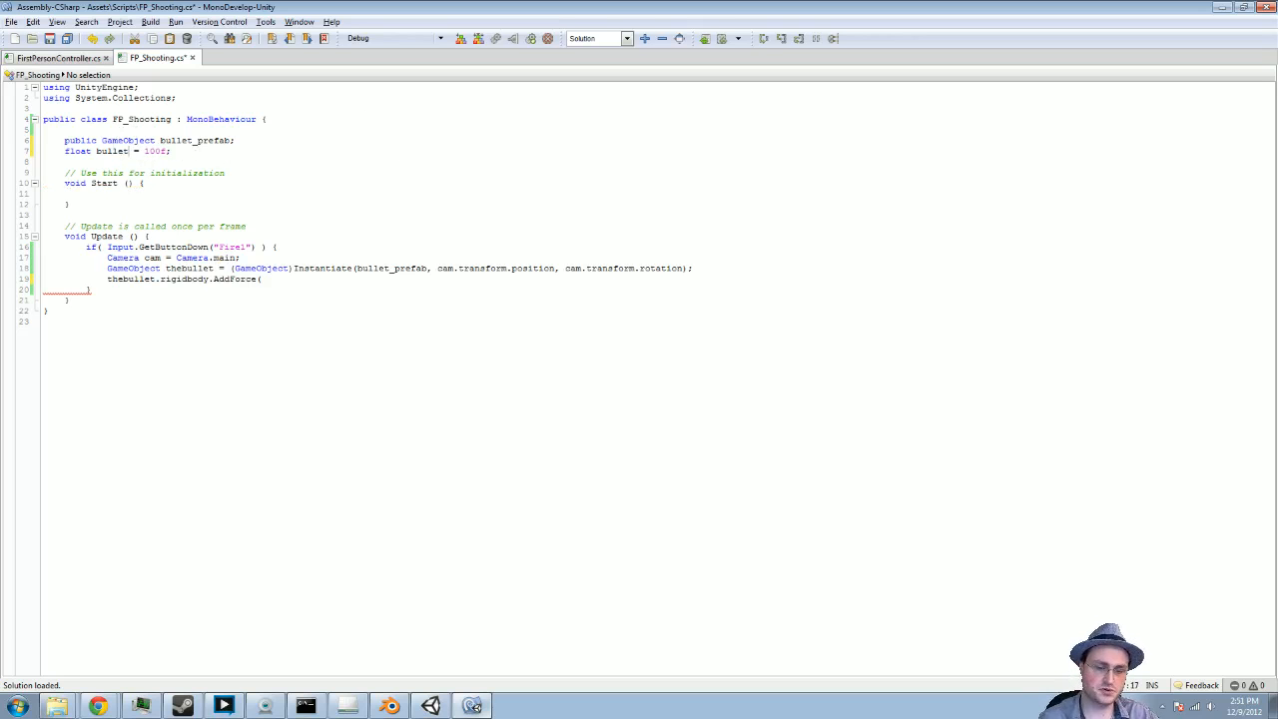
pyautogui.write('Impulse')
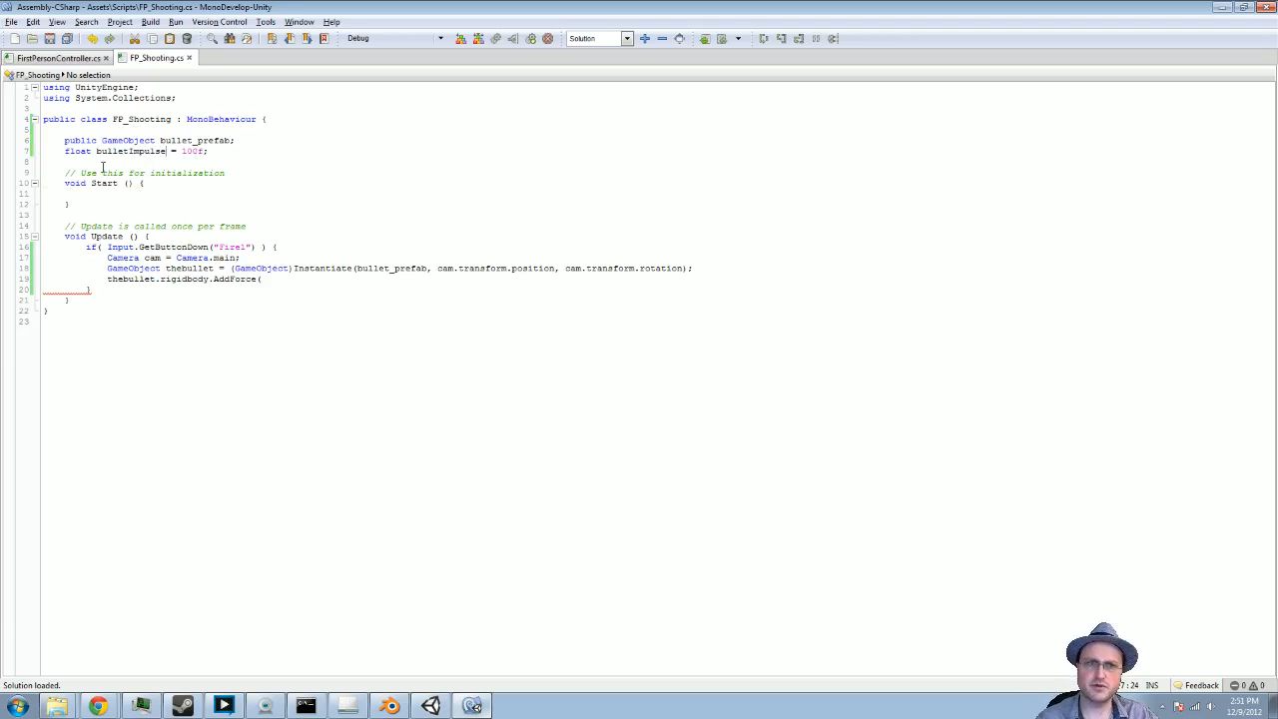
pyautogui.doubleClick(112, 151)
pyautogui.click(321, 280)
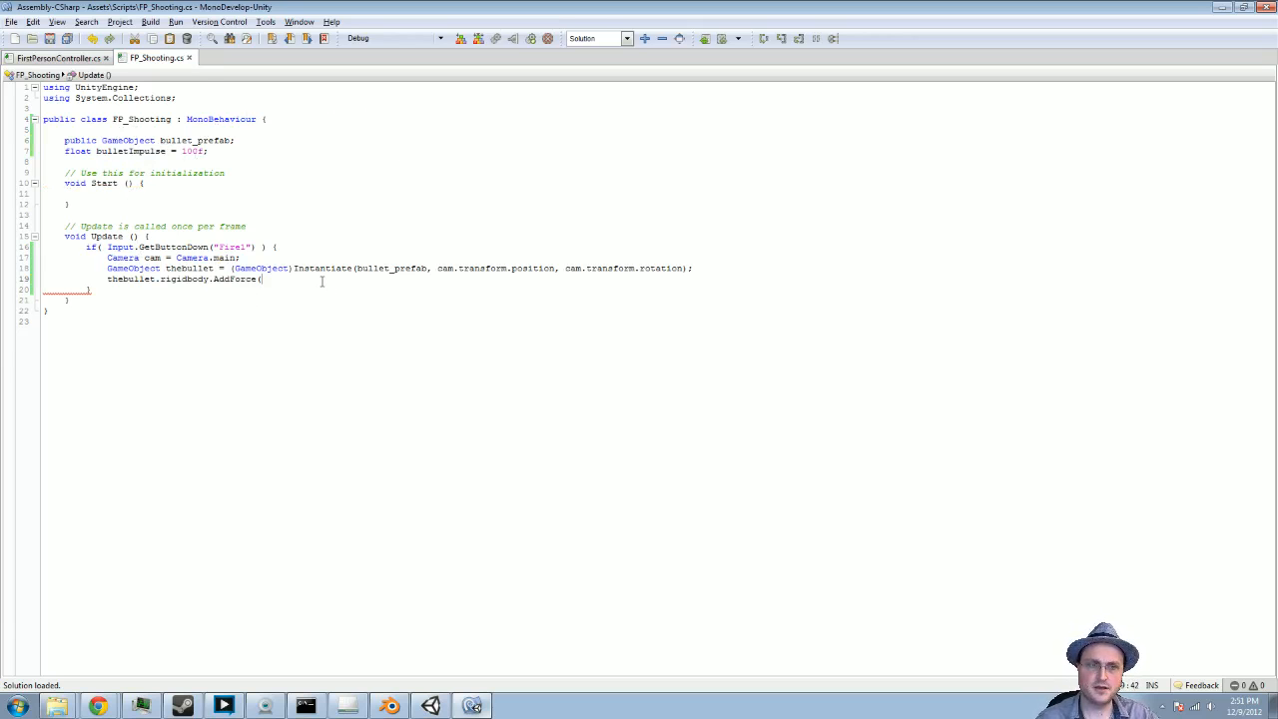